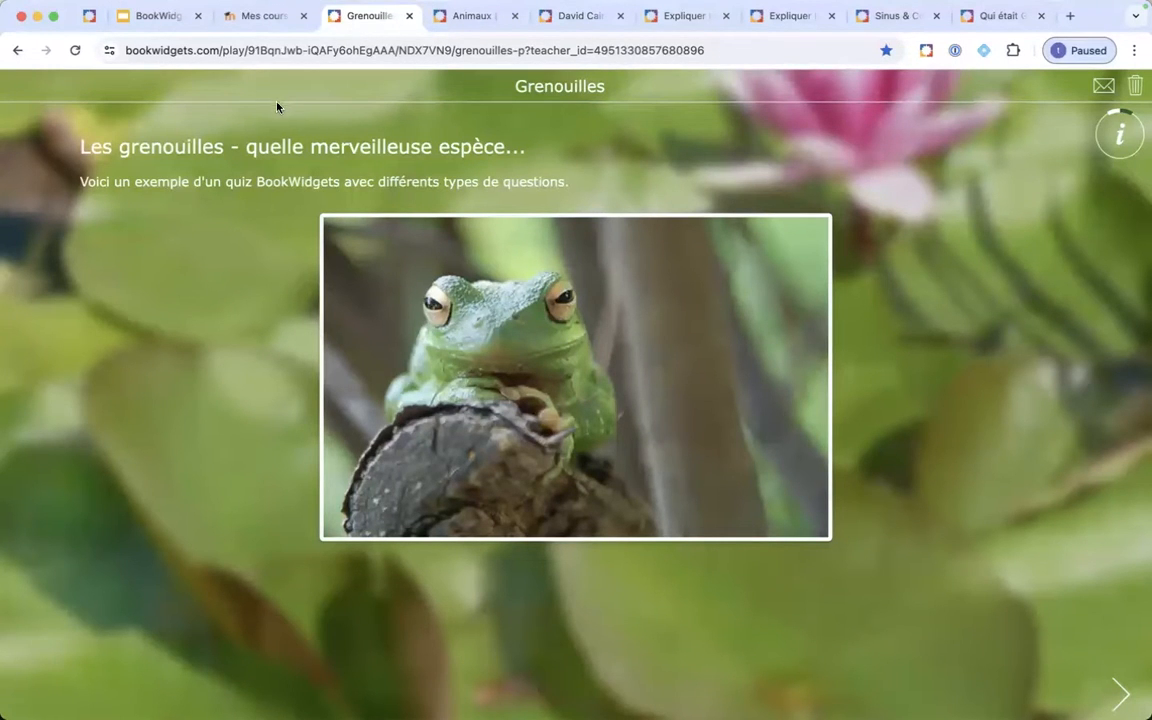
- Page through the Grenouilles quiz from its introduction to question 5, examining the question types and the image-ordering exercise
left_click(1124, 692)
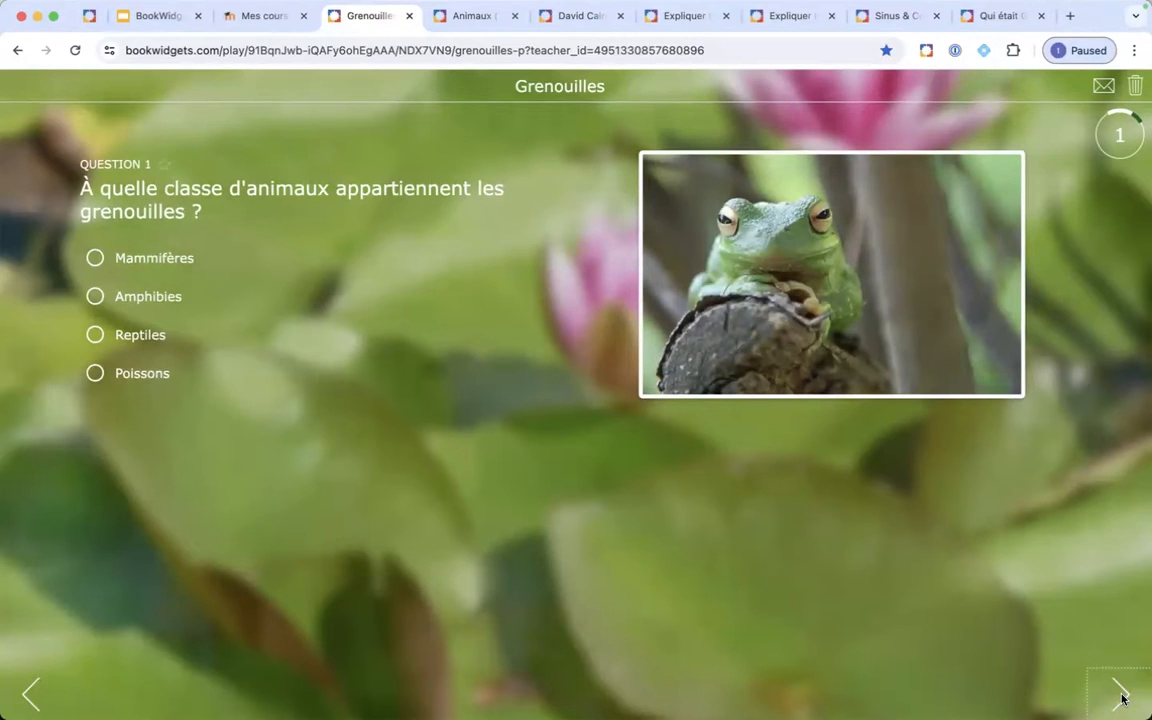
left_click(1122, 696)
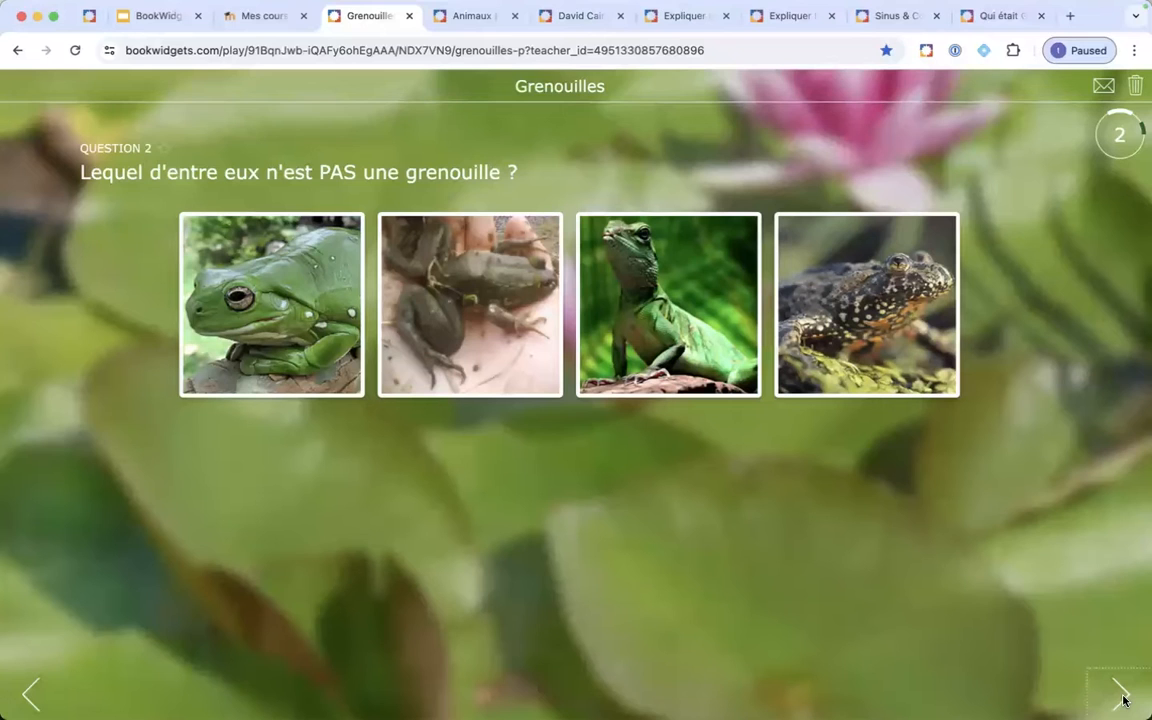
left_click(1122, 696)
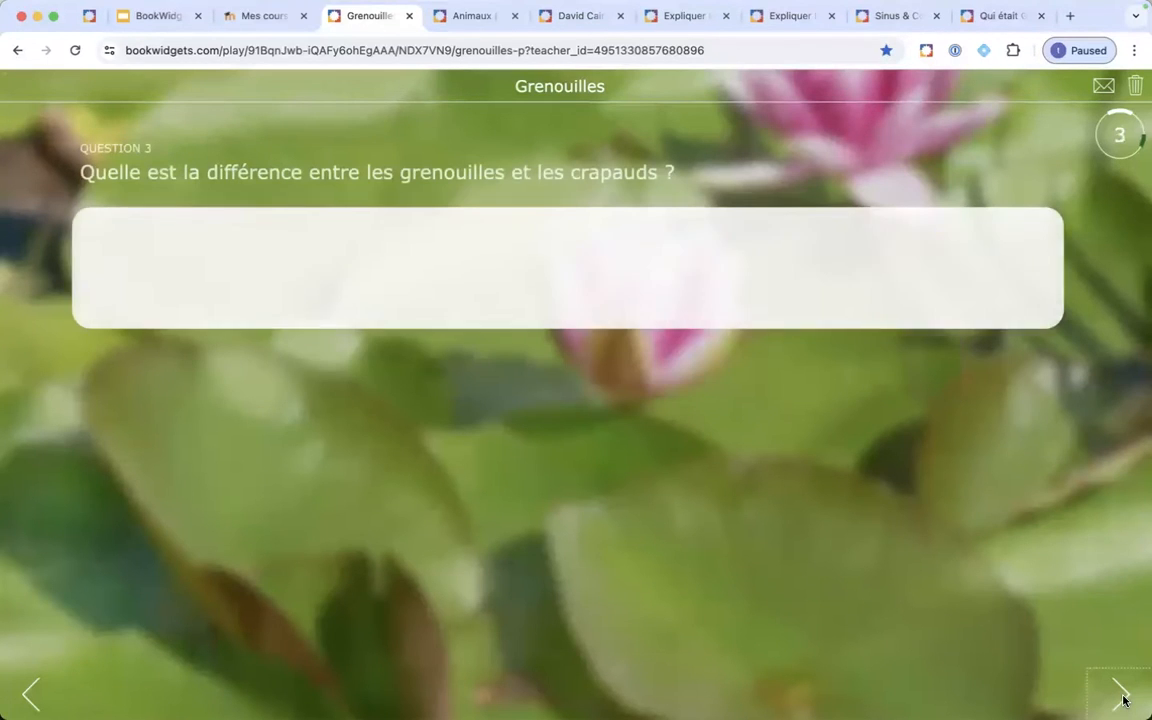
left_click(1122, 696)
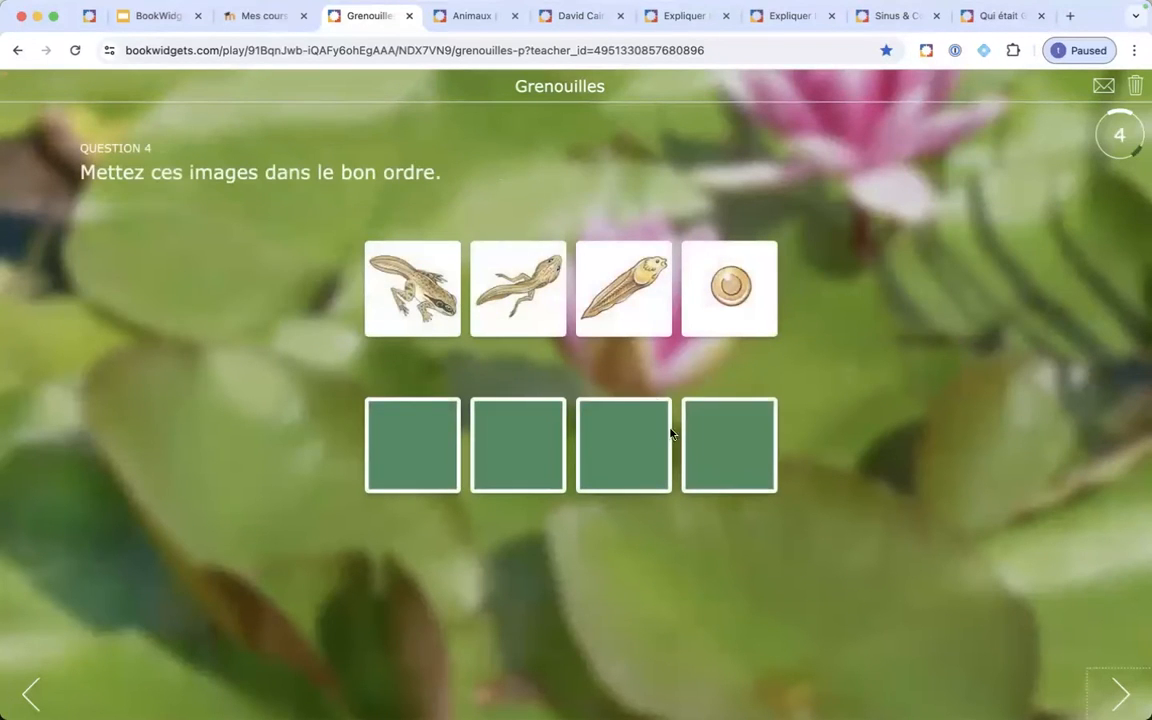
mouse_move(722, 293)
left_mouse_down()
mouse_move(412, 459)
mouse_move(728, 295)
mouse_move(708, 310)
left_mouse_up()
left_click(1121, 695)
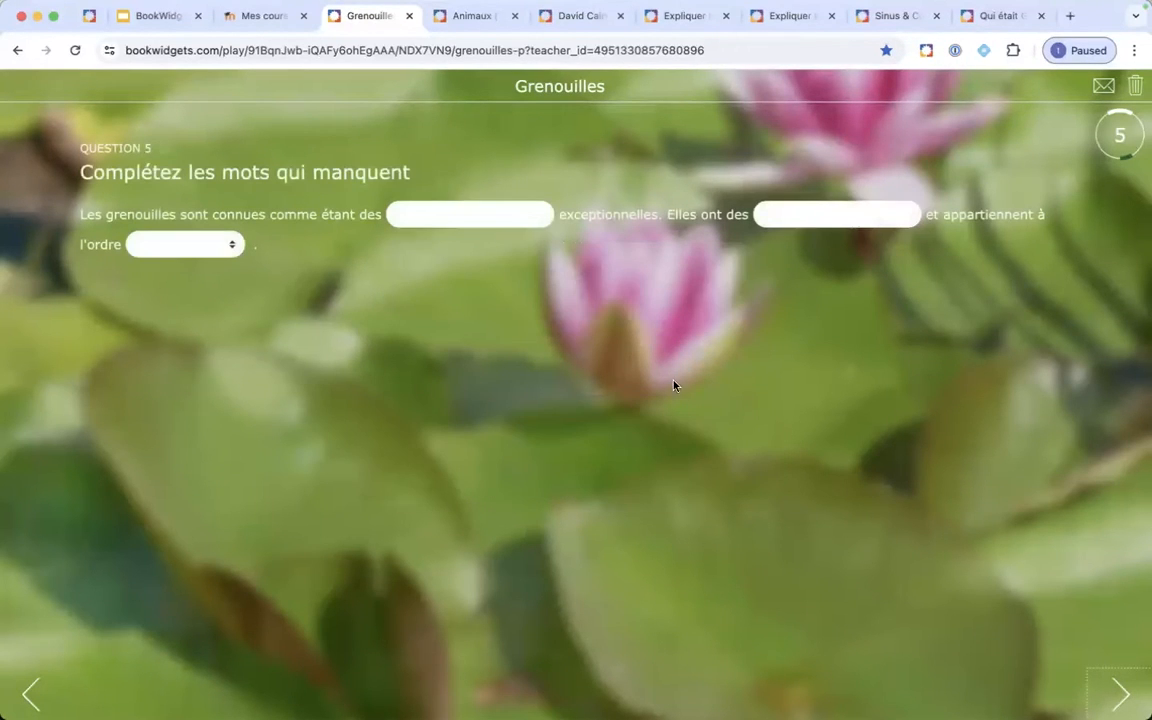
- Look at the choices for the order blank in question 5 and browse the quiz through the matching exercise in question 8
left_click(227, 243)
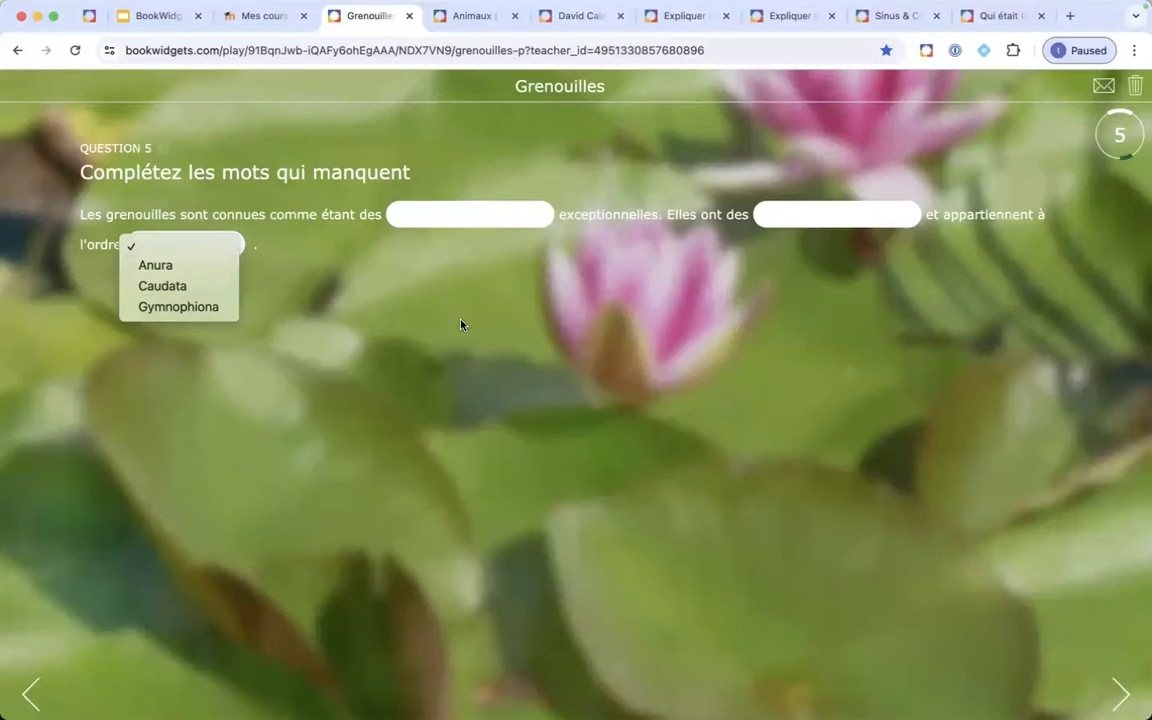
left_click(1120, 691)
left_click(1120, 691)
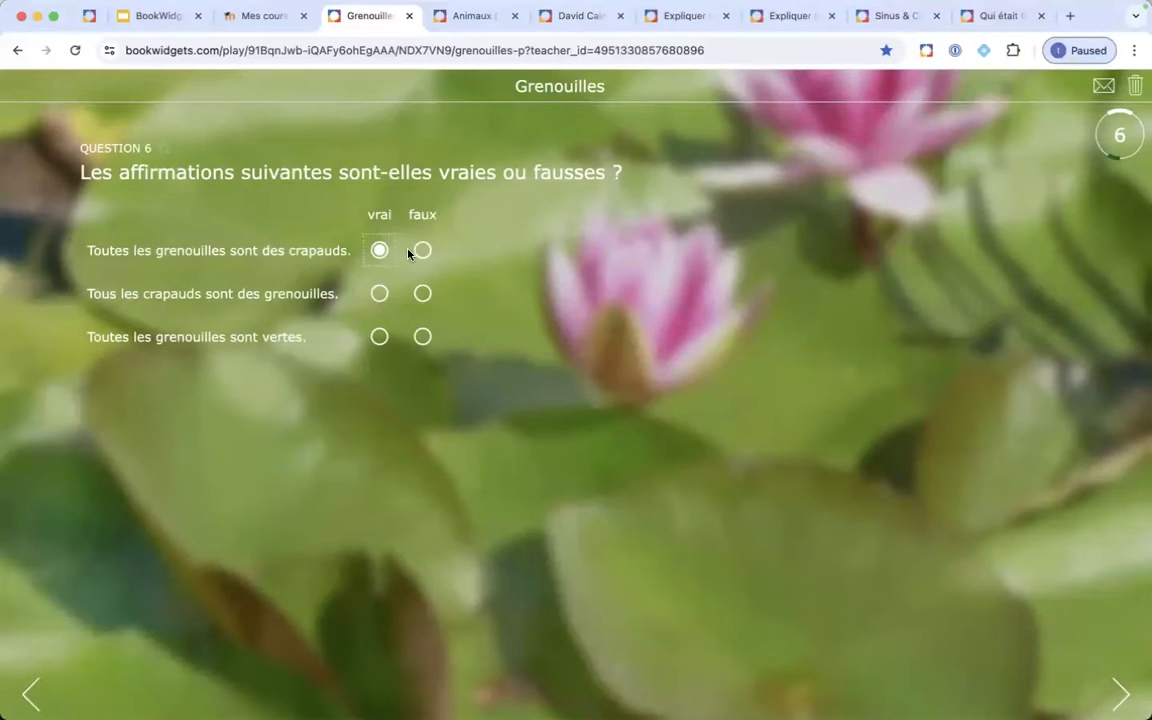
left_click(1114, 691)
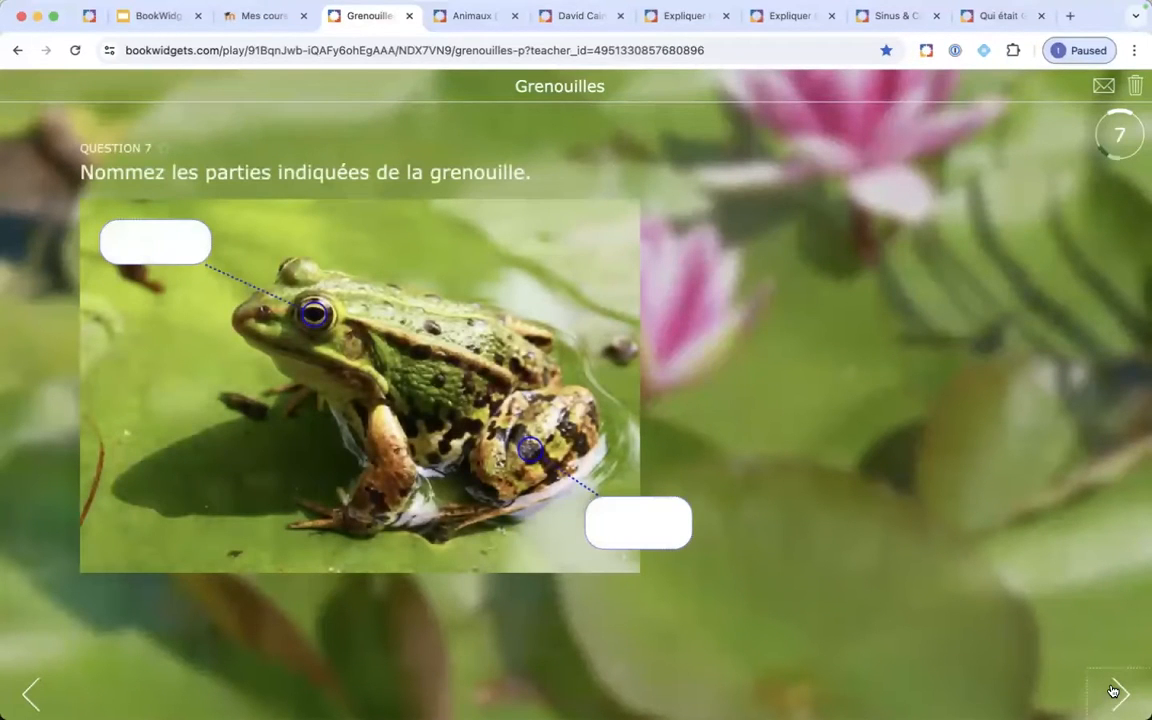
left_click(1112, 691)
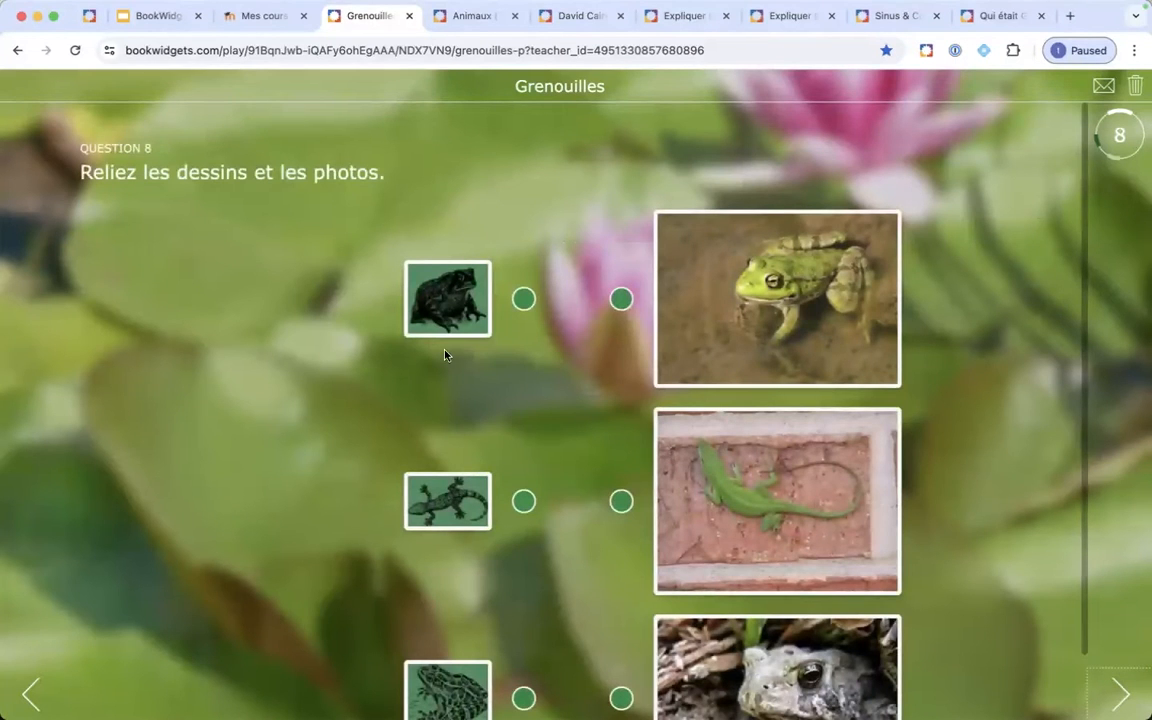
scroll(277, 411, "down", 2)
scroll(277, 411, "up", 2)
- Open the Animaux (Tous les types de questions) worksheet and examine its introduction and question types through question 7
left_click(460, 18)
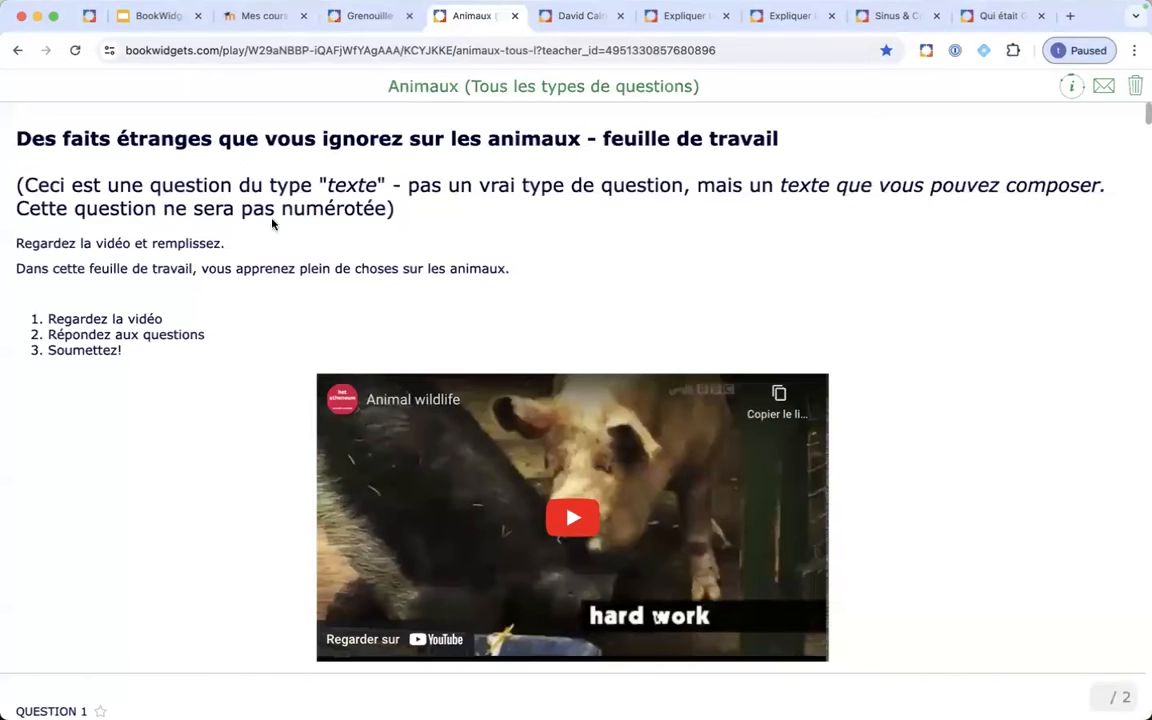
scroll(216, 278, "down", 4)
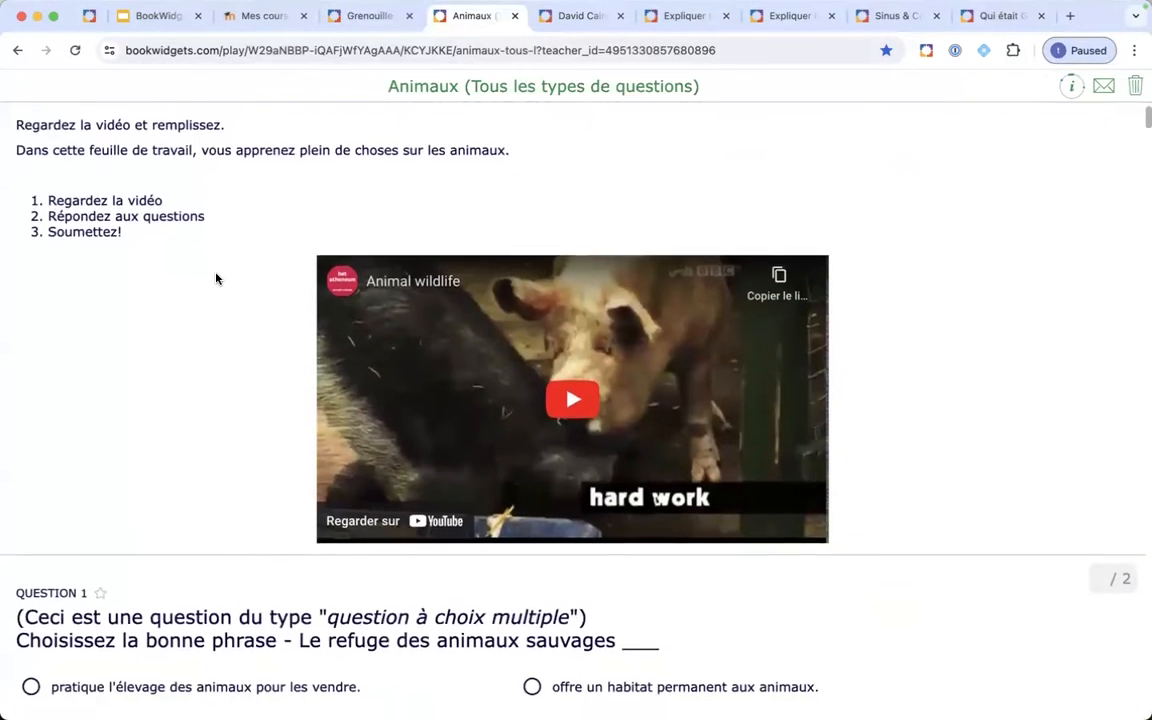
scroll(216, 278, "down", 9)
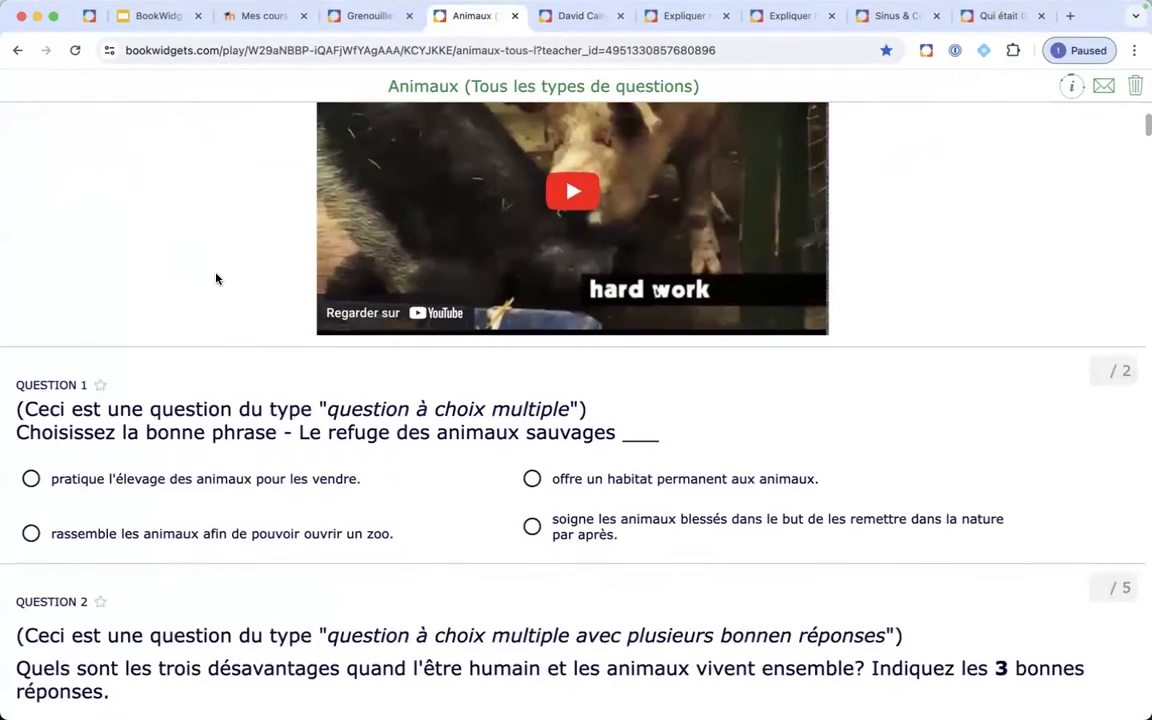
scroll(216, 278, "down", 8)
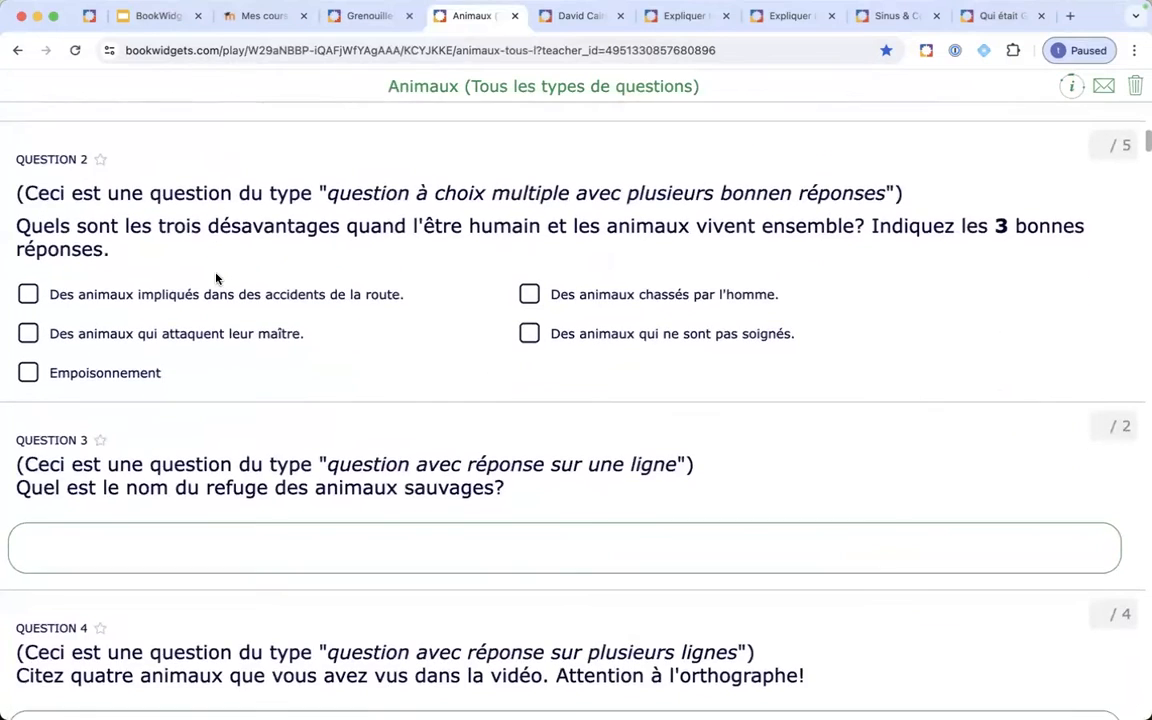
scroll(216, 278, "down", 5)
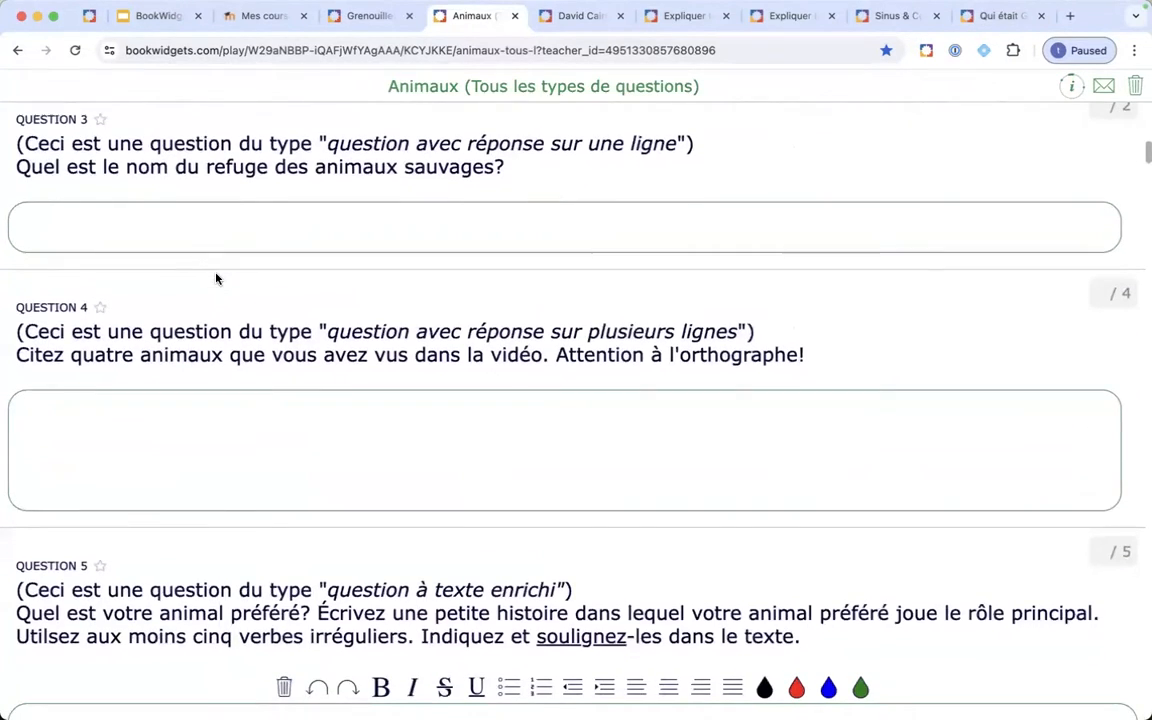
scroll(216, 278, "down", 1)
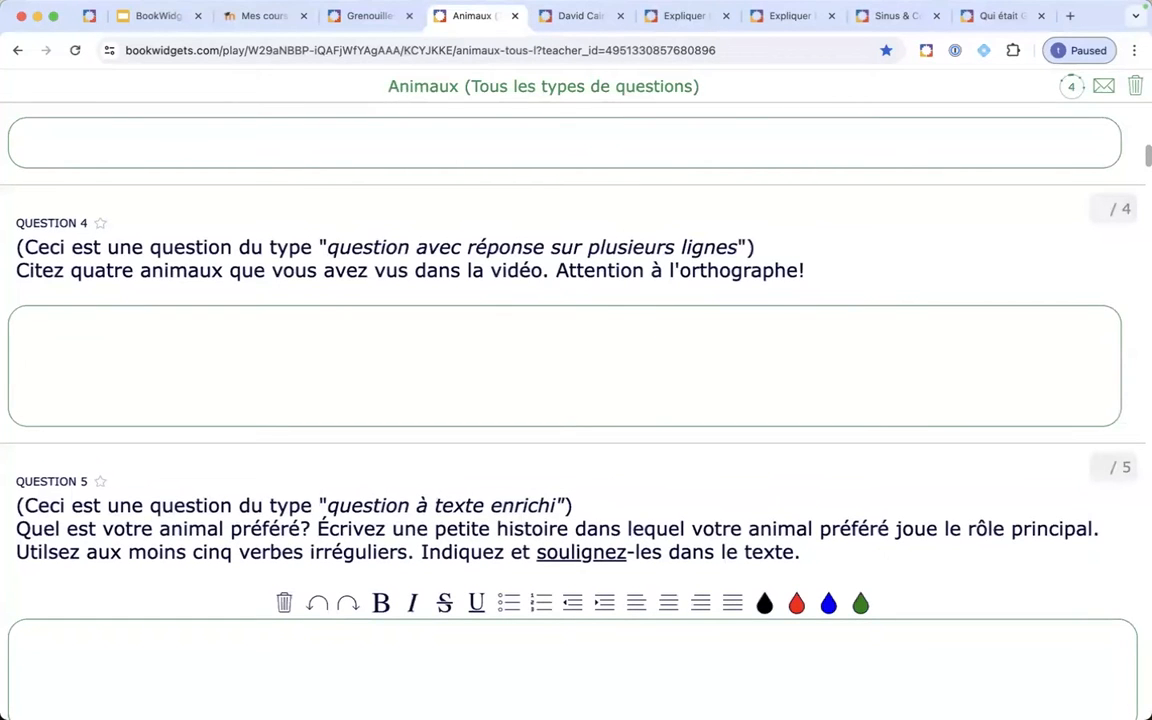
scroll(718, 362, "down", 8)
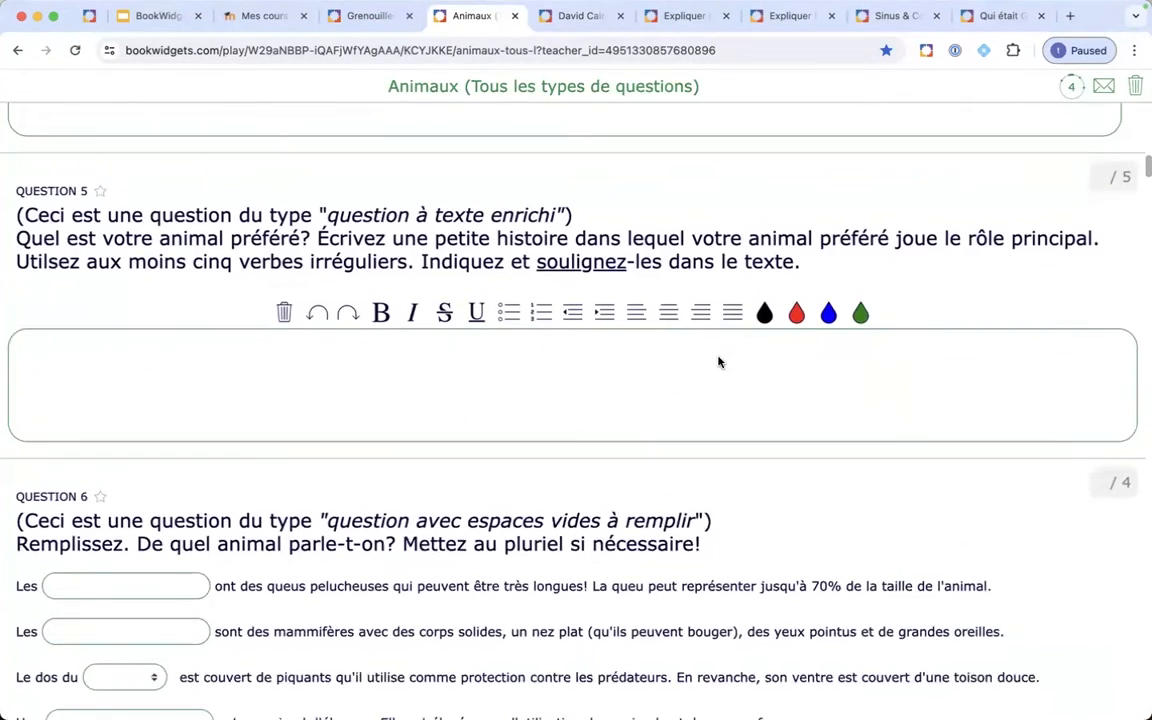
scroll(718, 362, "down", 6)
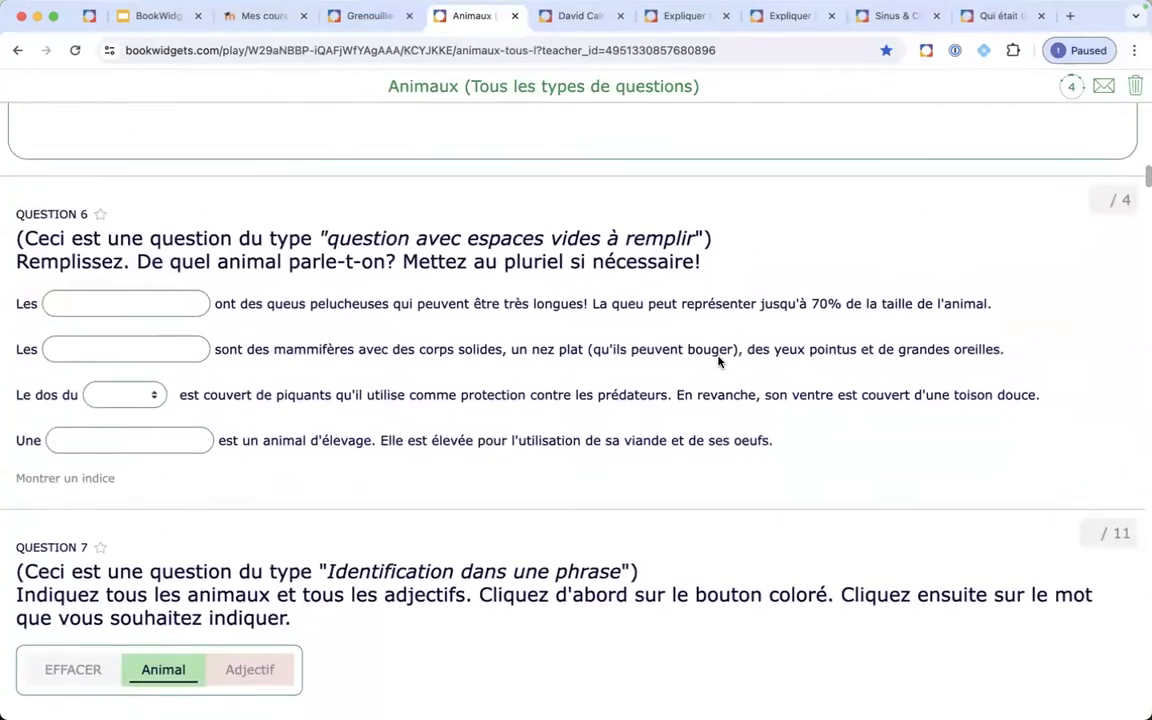
scroll(718, 362, "down", 6)
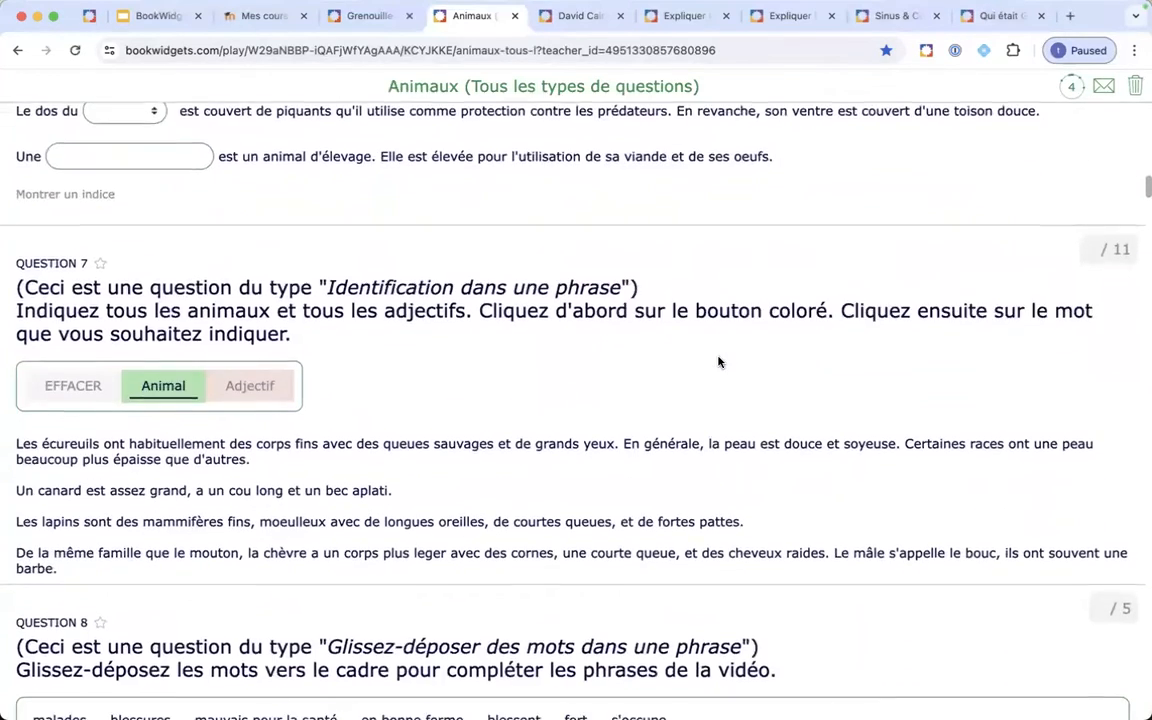
scroll(718, 362, "down", 1)
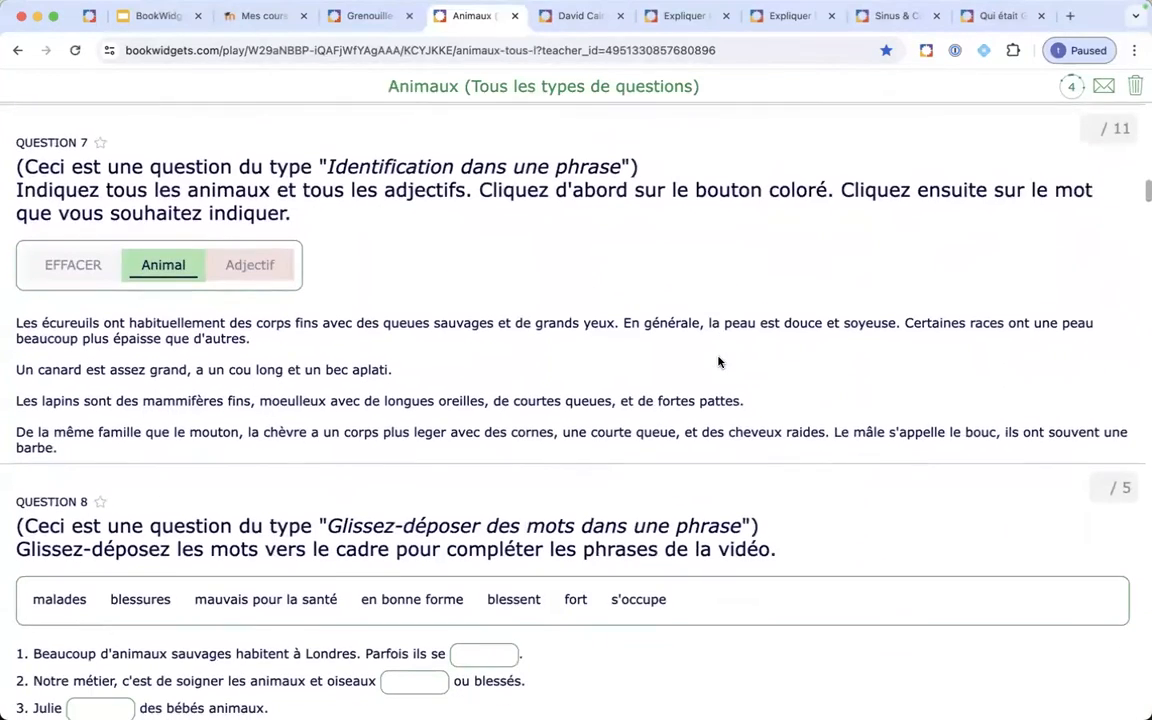
- Mark "sauvages", "yeux" and "aplati" as Adjectif in the sentences of question 7
left_click(251, 270)
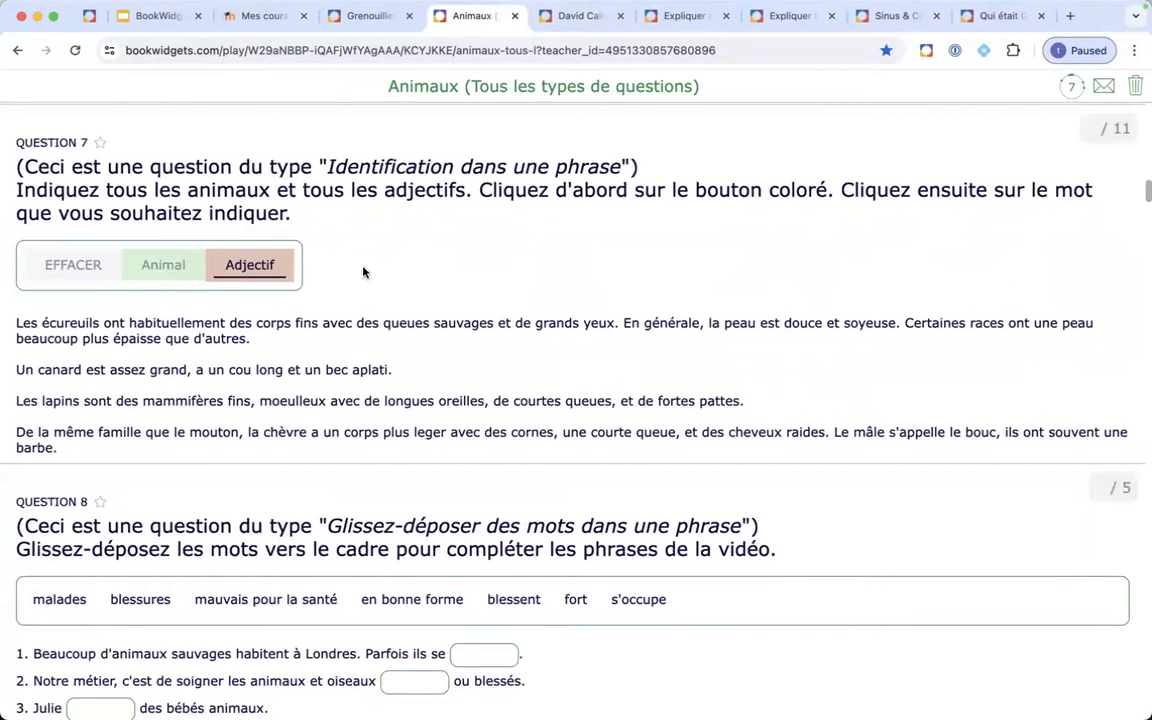
left_click(450, 323)
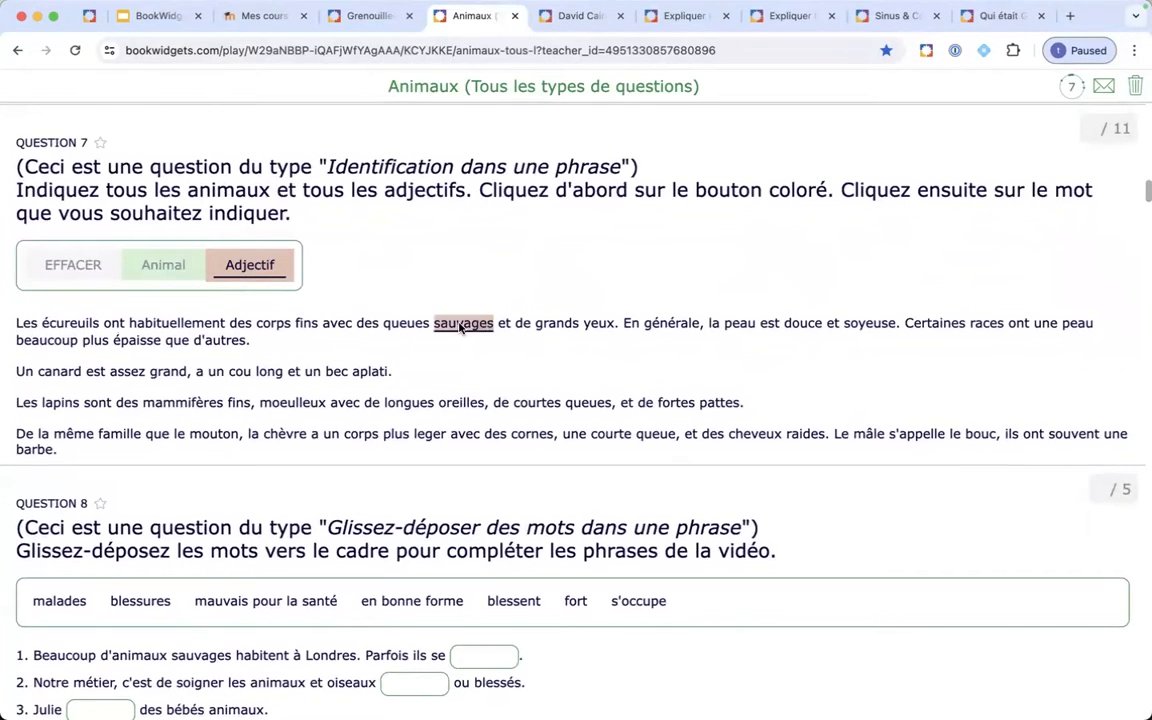
left_click(598, 325)
scroll(491, 345, "down", 1)
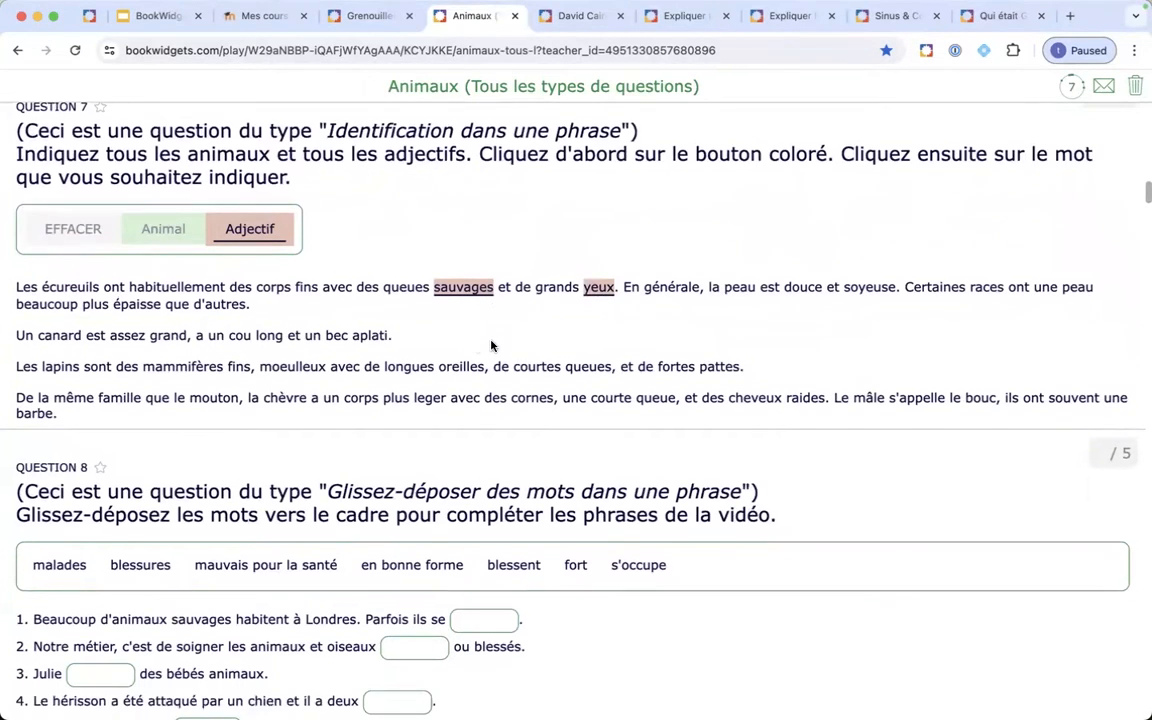
left_click(372, 336)
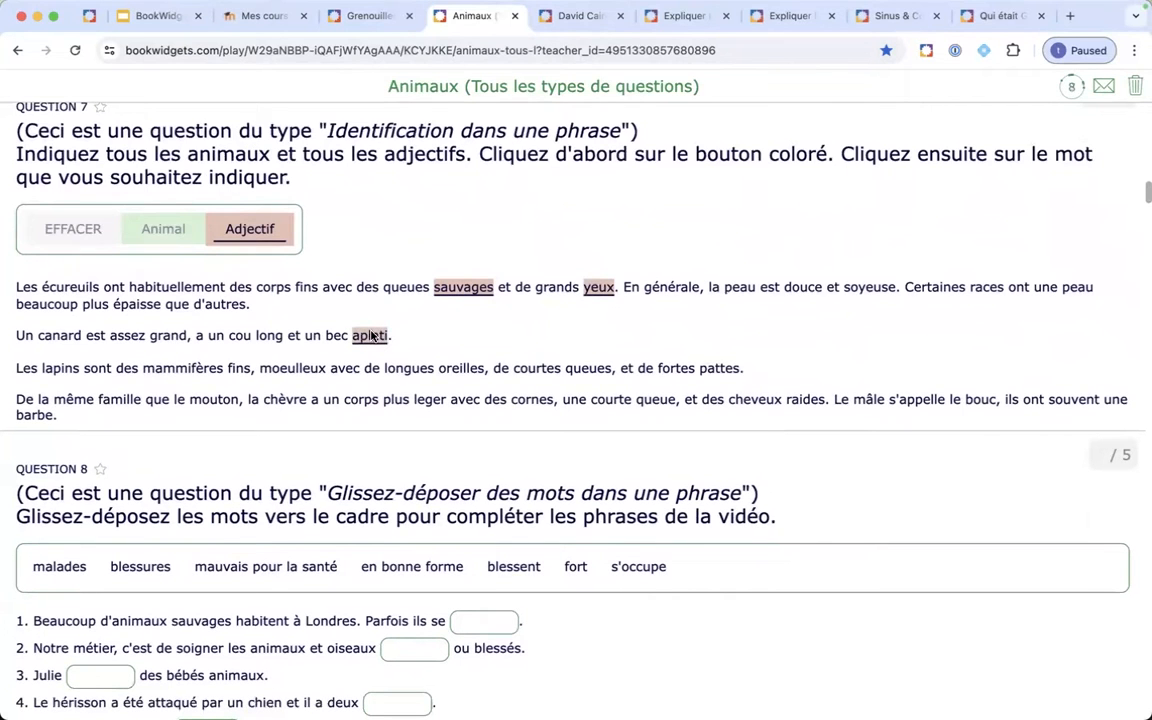
- Examine the worksheet's question types from the word-placement exercise in question 8 to the word-ordering exercise in question 16
scroll(330, 289, "down", 10)
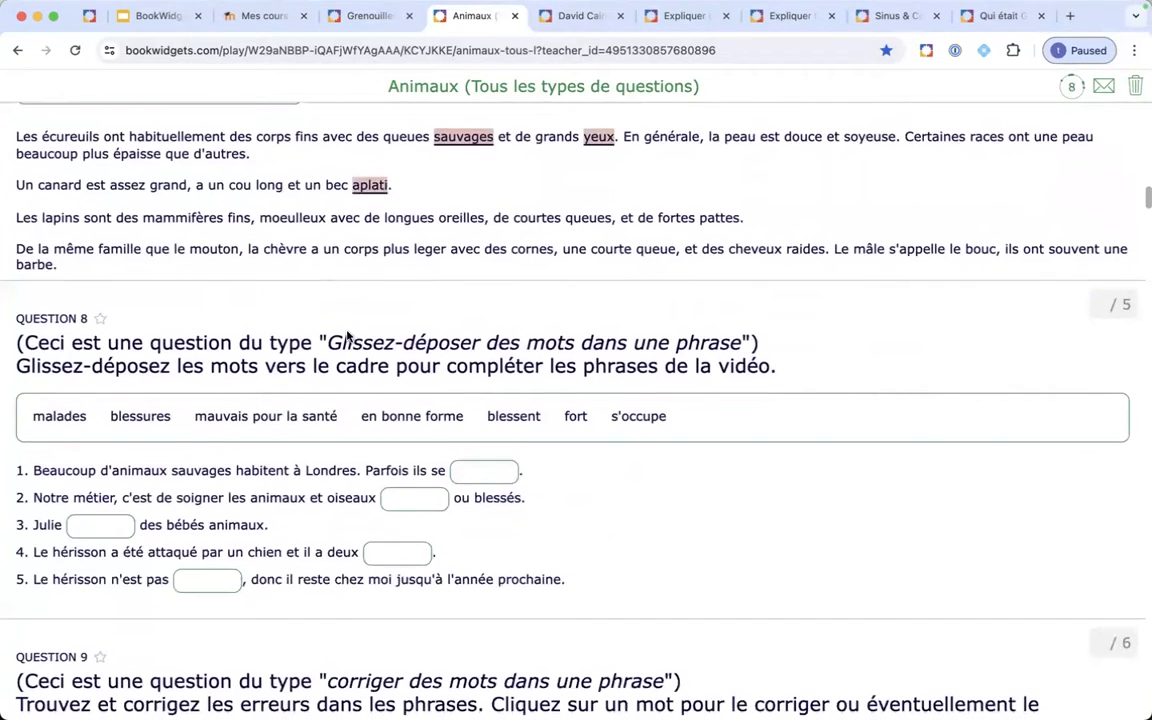
scroll(347, 335, "down", 10)
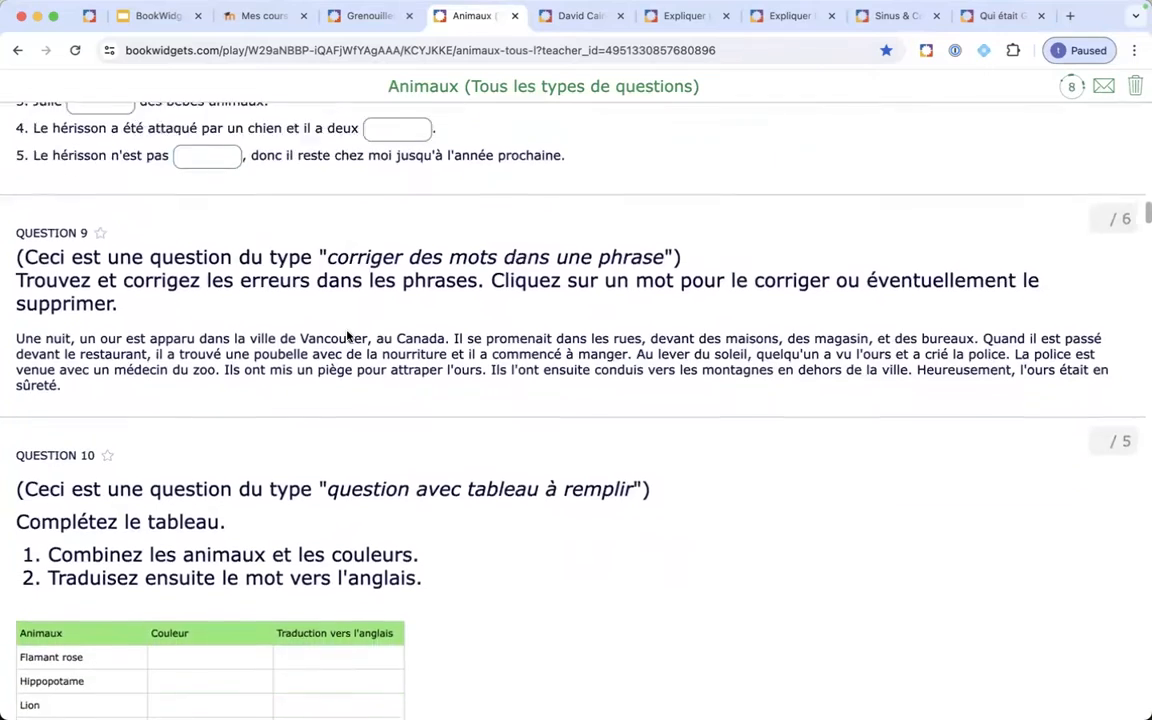
scroll(347, 335, "down", 11)
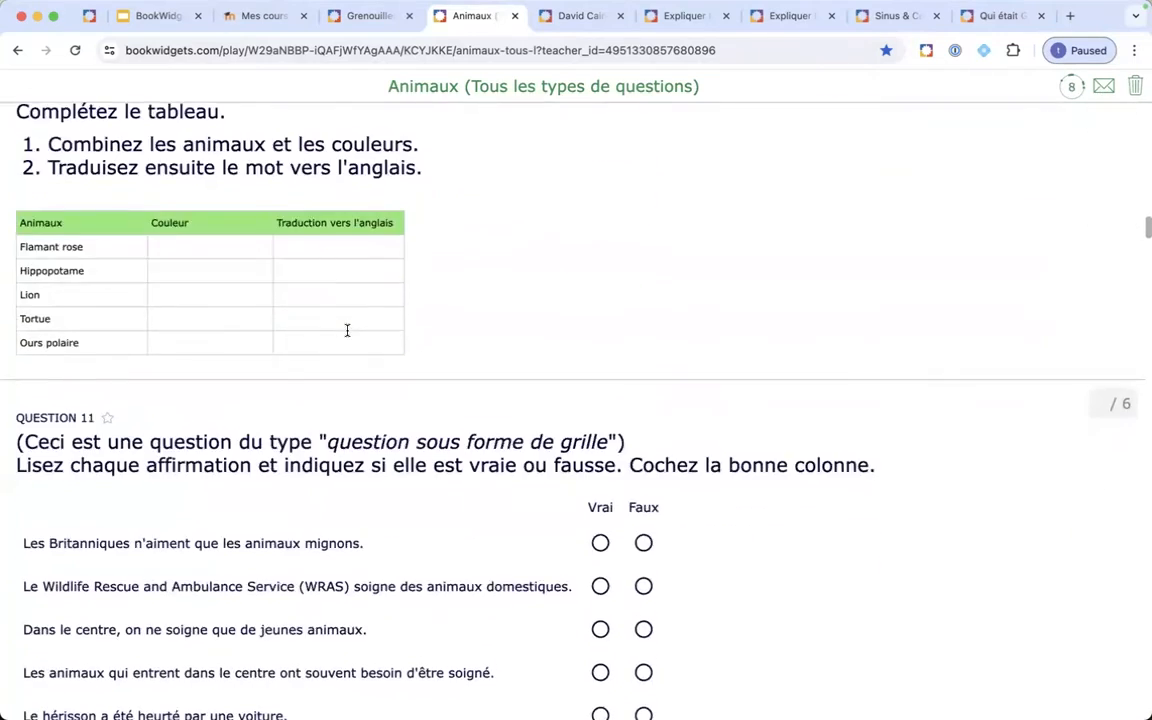
scroll(347, 335, "down", 12)
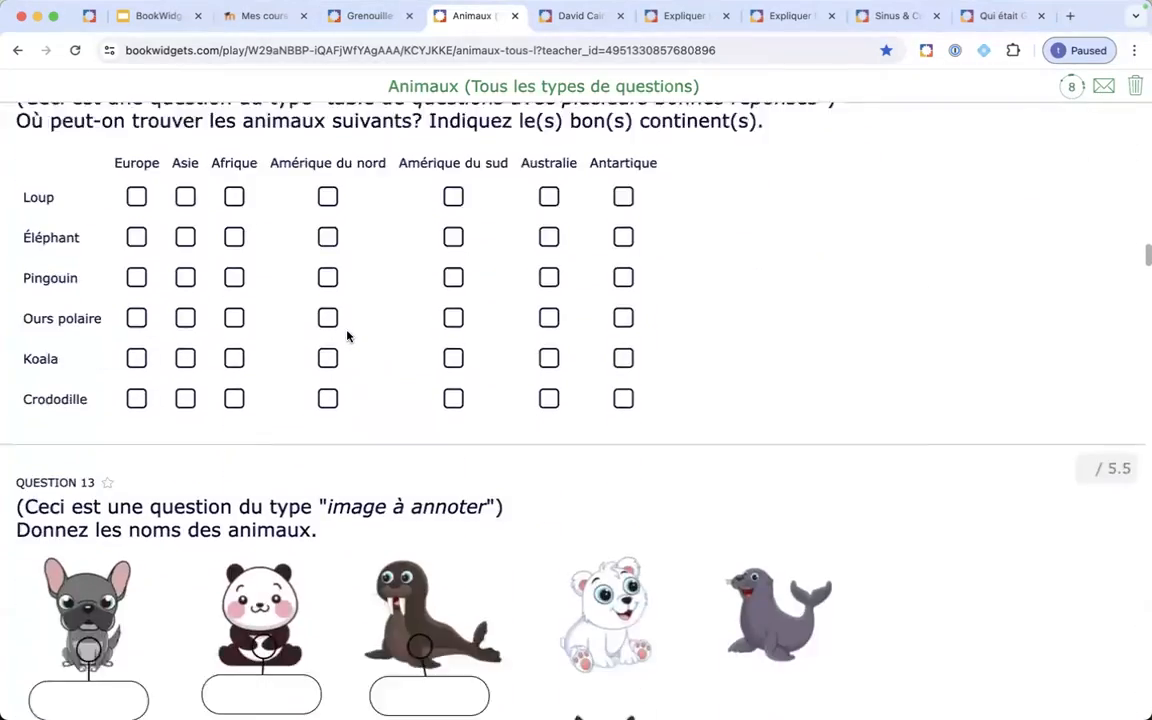
scroll(347, 335, "down", 6)
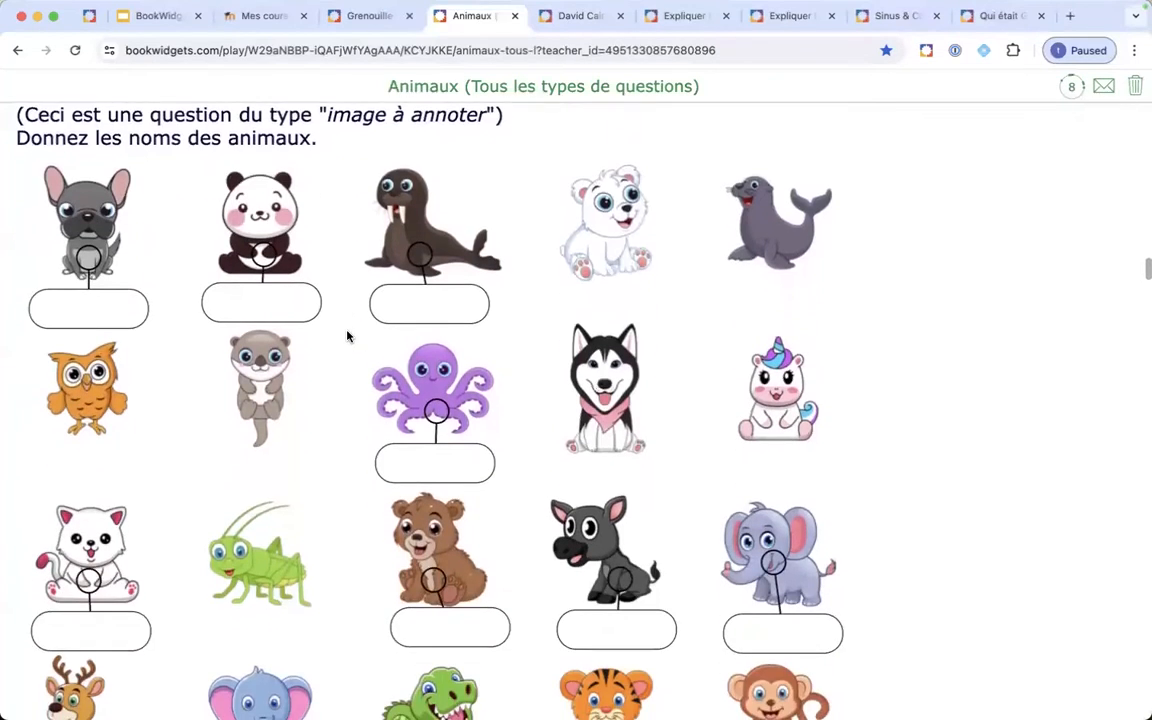
scroll(347, 335, "down", 7)
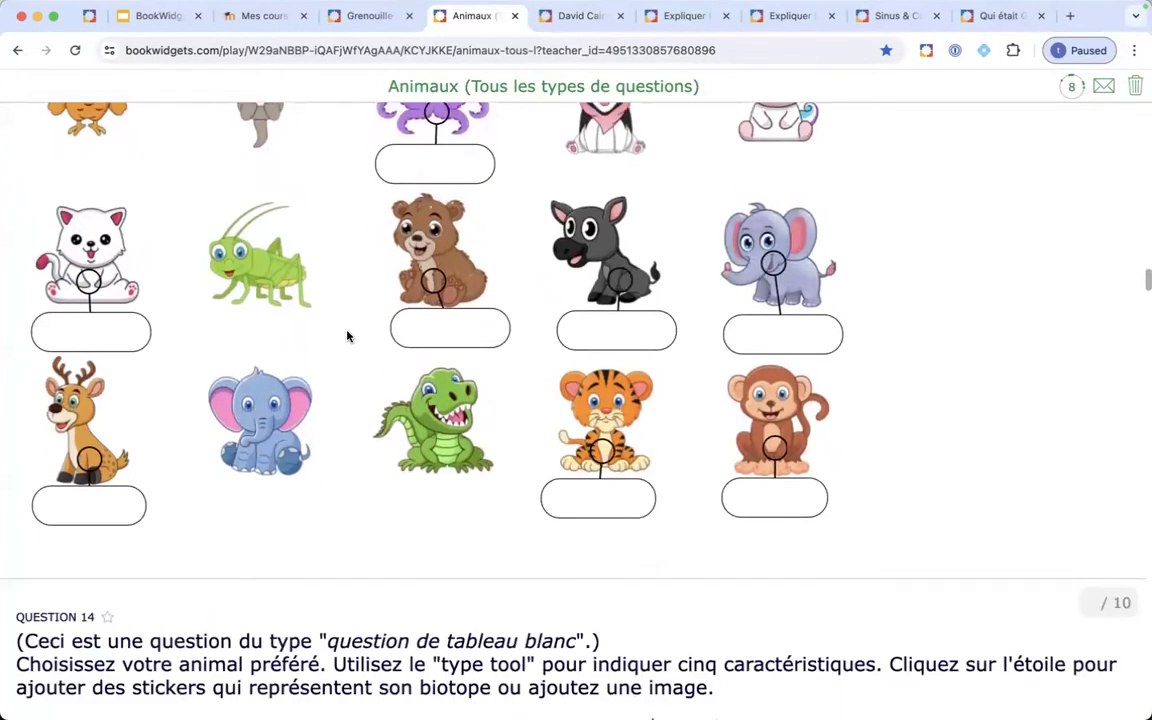
scroll(347, 335, "down", 1)
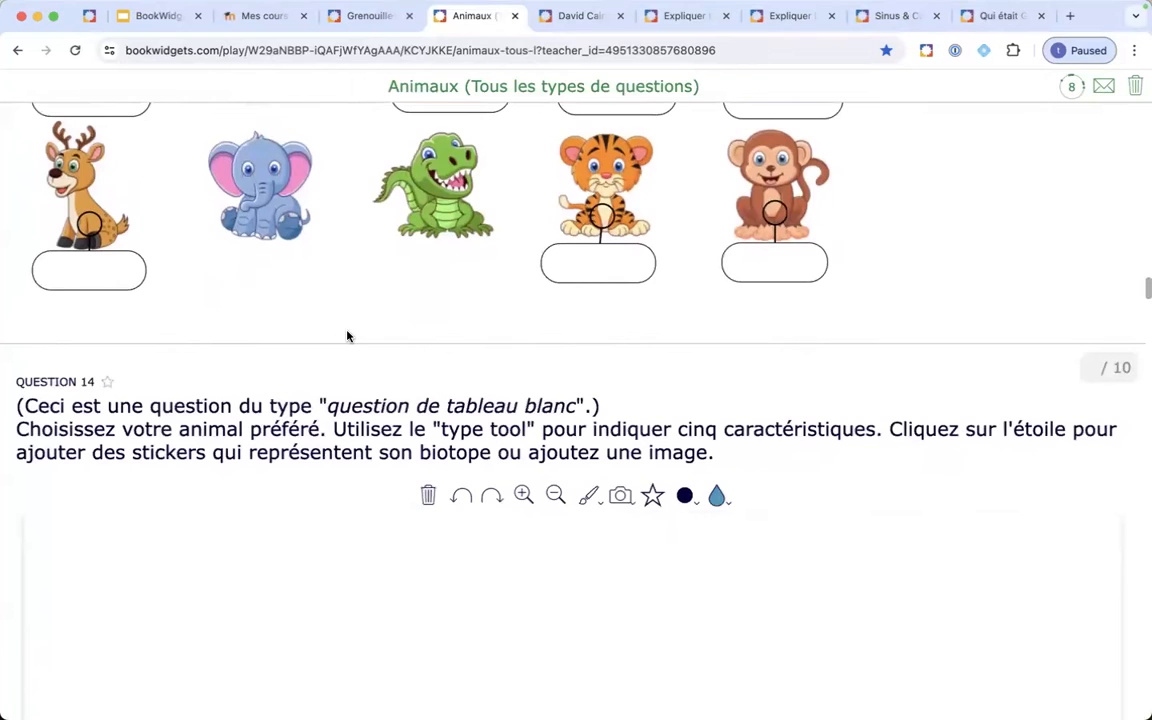
scroll(347, 335, "down", 7)
scroll(348, 330, "down", 8)
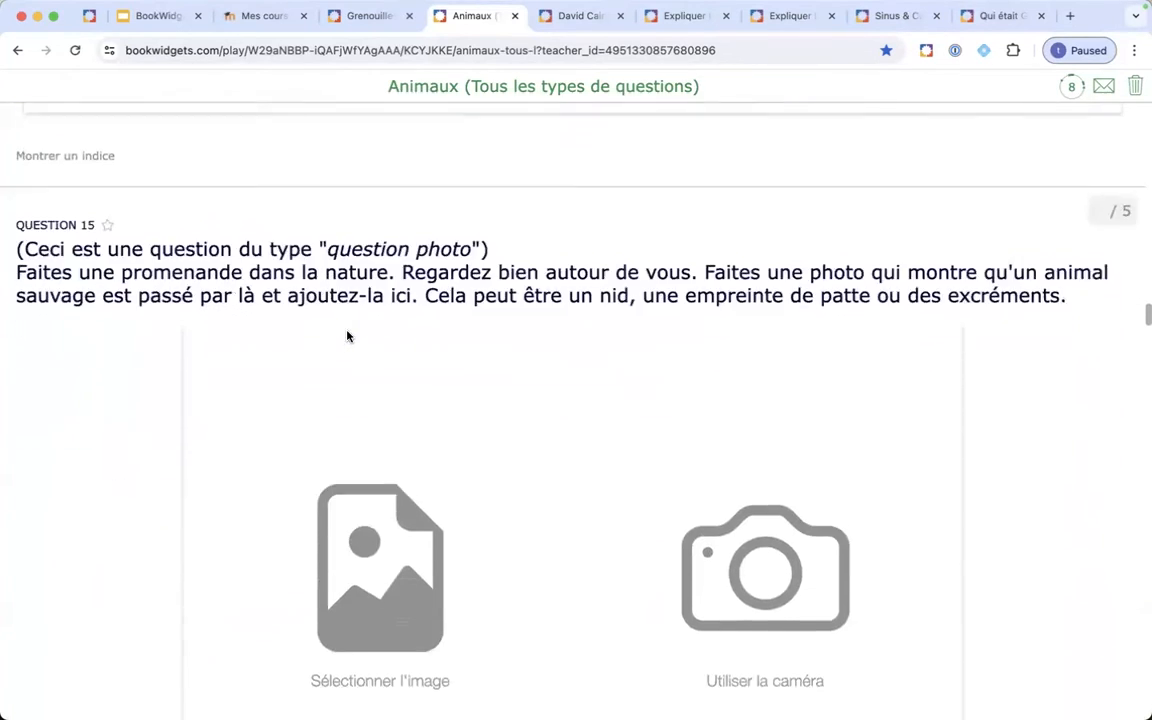
scroll(347, 335, "down", 7)
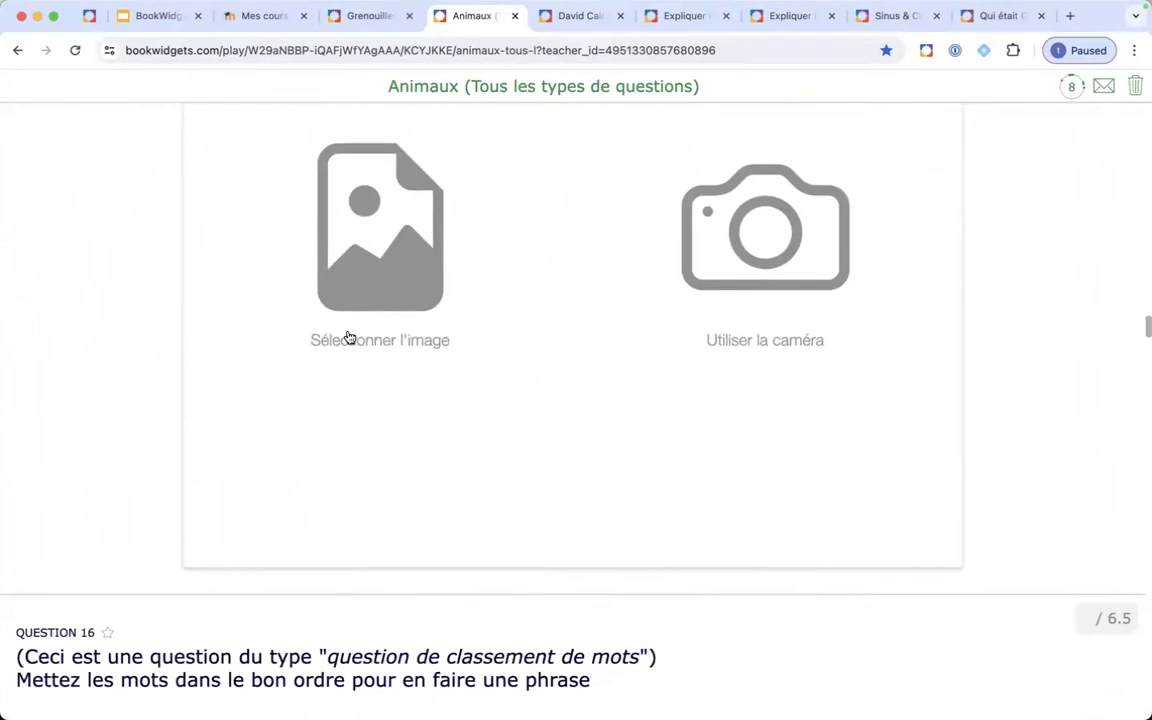
scroll(347, 335, "down", 4)
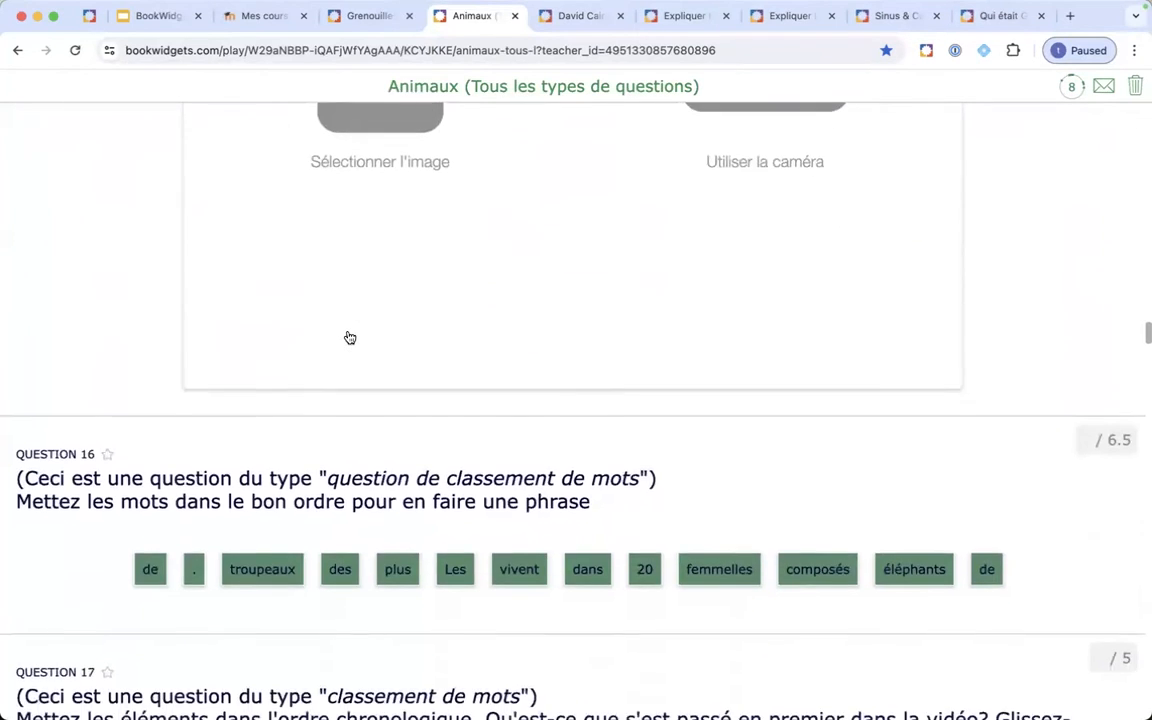
- Move the word "vivent" earlier in question 16's sentence and browse the following questions down to question 30
left_click_drag(531, 540, 321, 542)
scroll(478, 565, "down", 1)
scroll(478, 565, "down", 11)
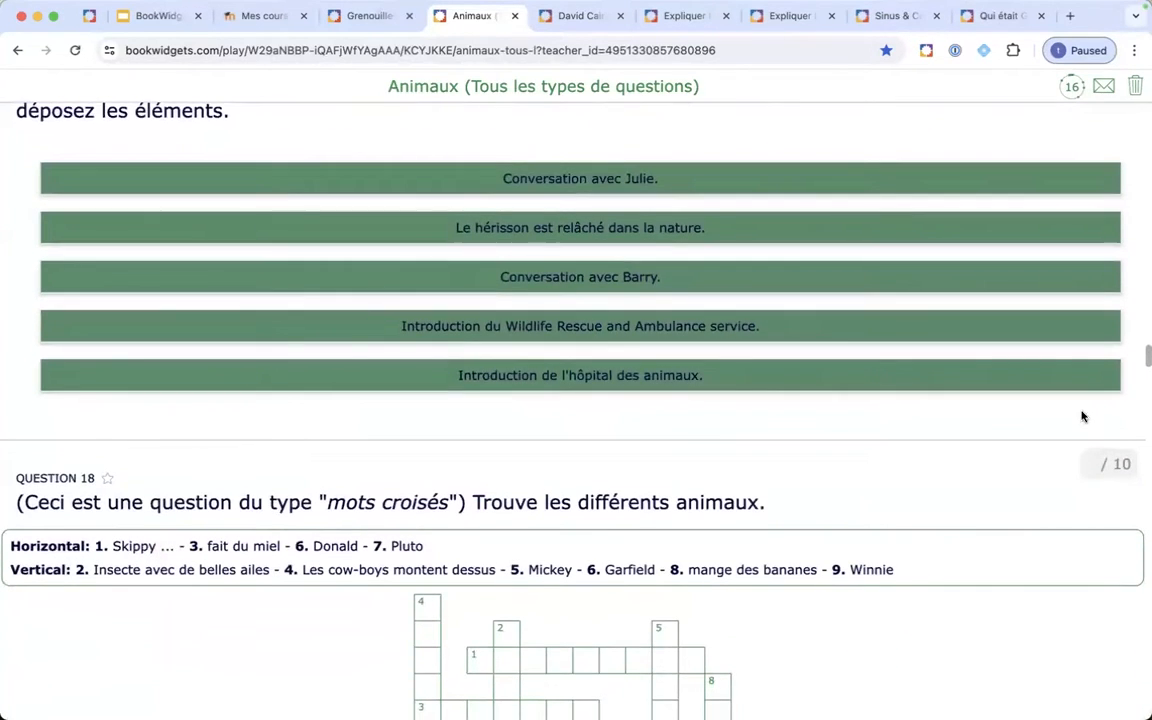
left_click_drag(1145, 357, 1144, 592)
scroll(1084, 550, "down", 1)
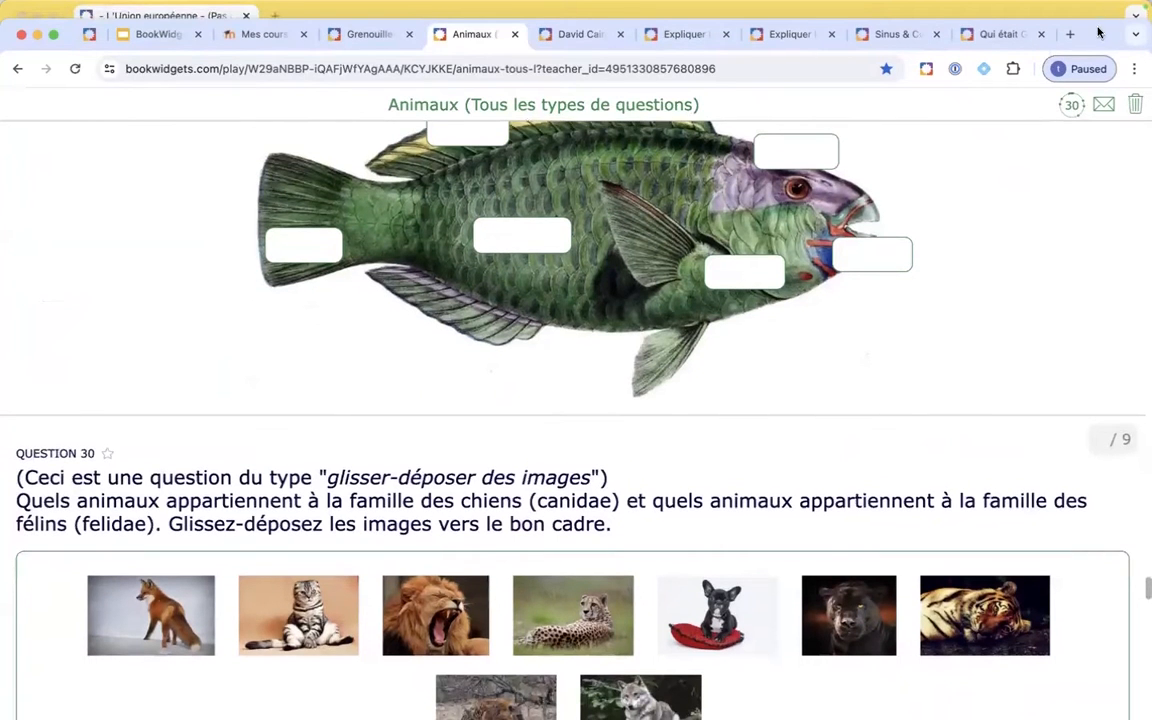
- Examine the worksheet's question types from the image sorting in question 30 to the equations in question 36
scroll(1010, 381, "down", 10)
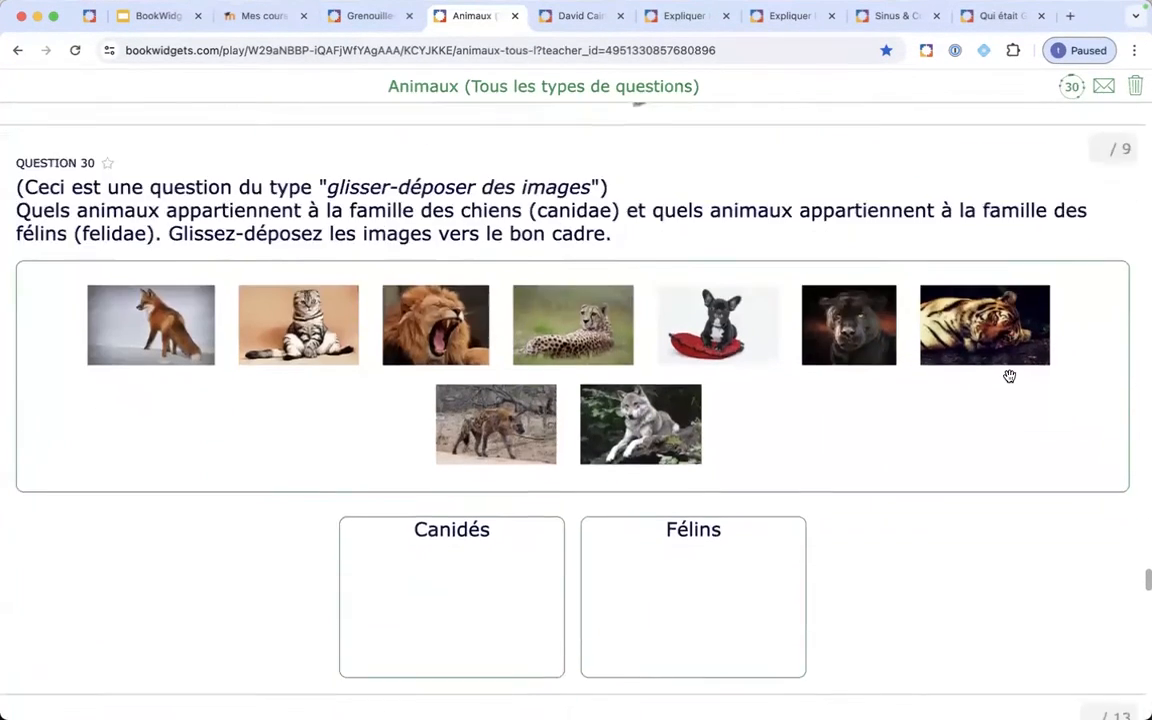
scroll(1010, 381, "down", 10)
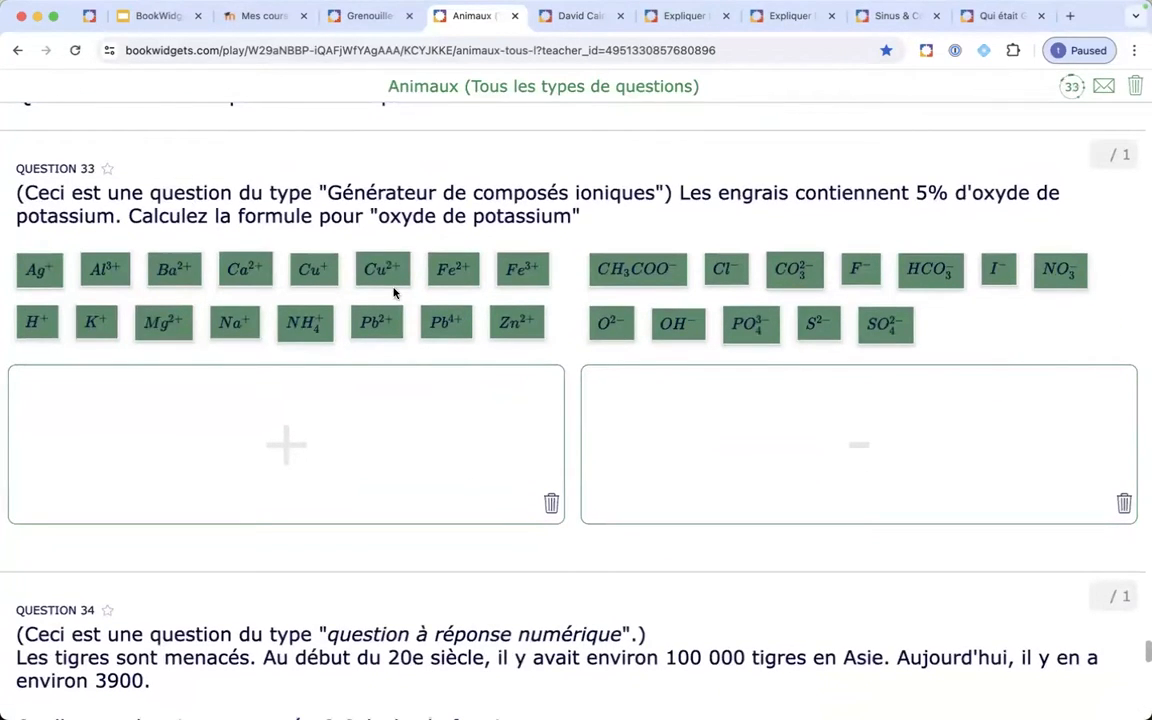
scroll(416, 363, "down", 5)
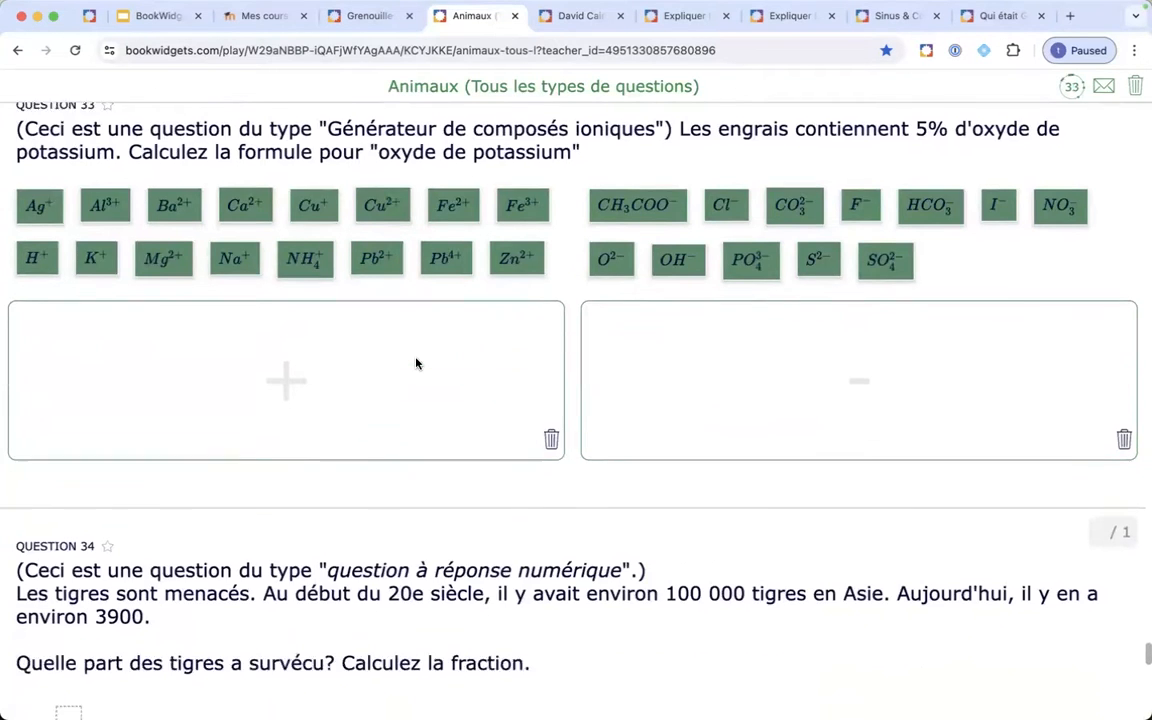
scroll(418, 363, "down", 2)
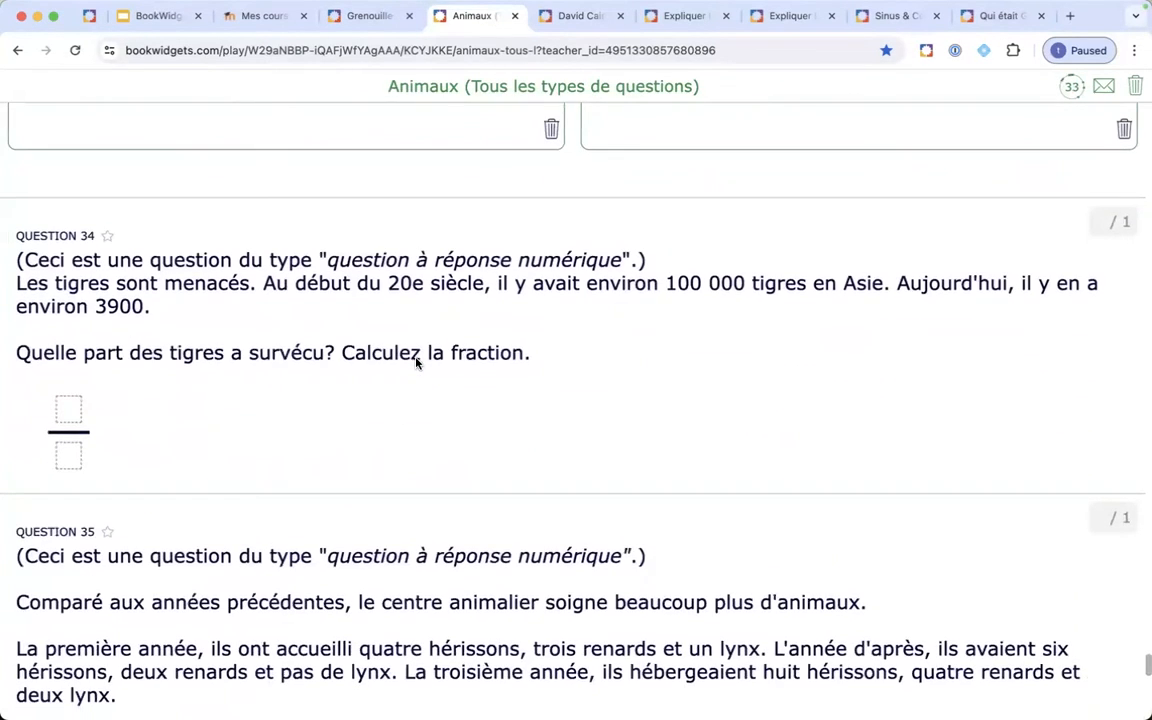
scroll(403, 358, "down", 8)
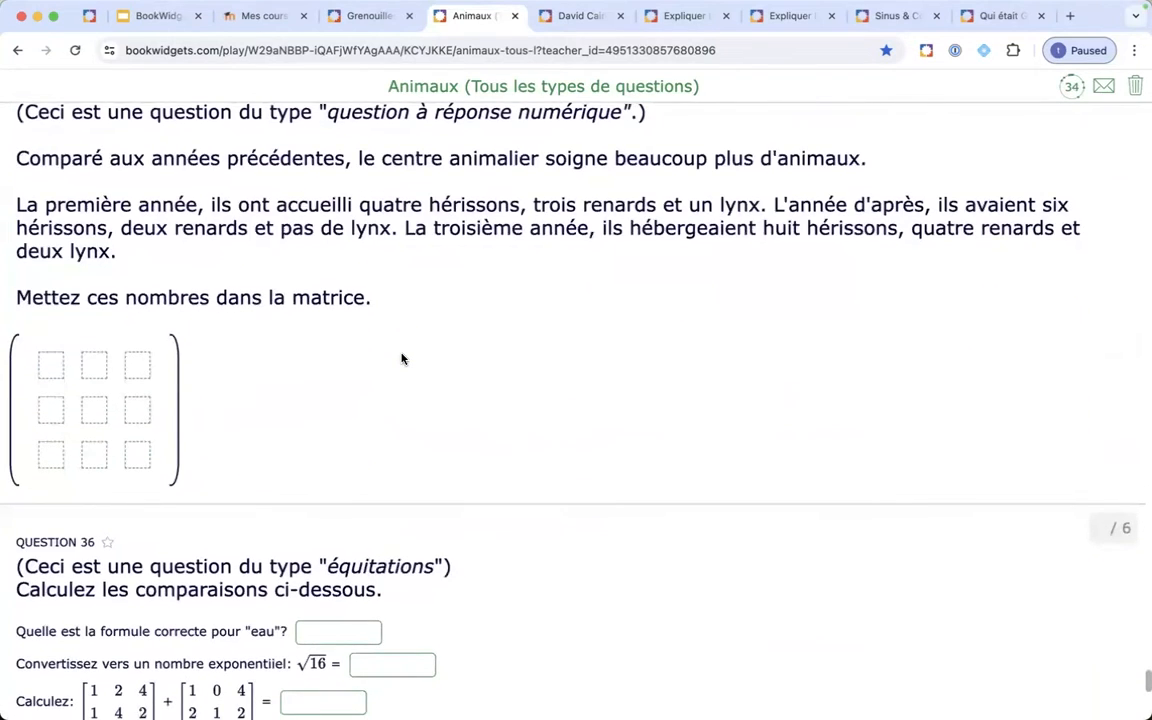
scroll(402, 358, "down", 4)
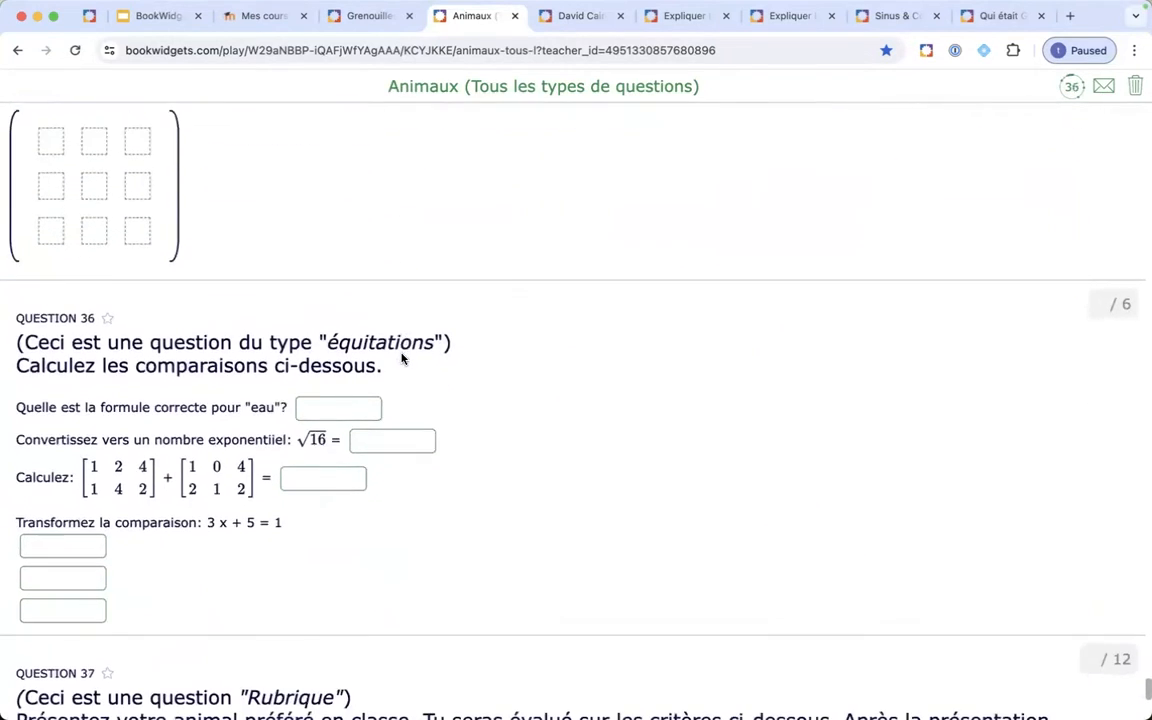
- View the math input options for the √16 answer in question 36 and examine the rubric in question 37
left_click(400, 439)
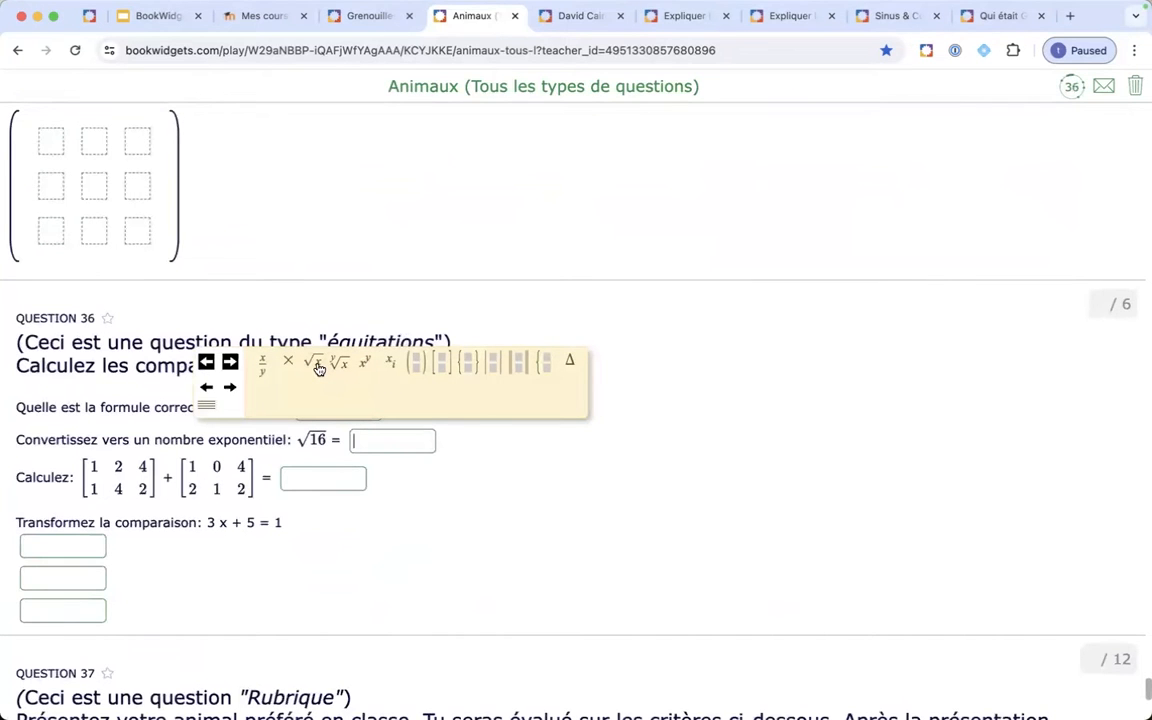
scroll(318, 368, "up", 5)
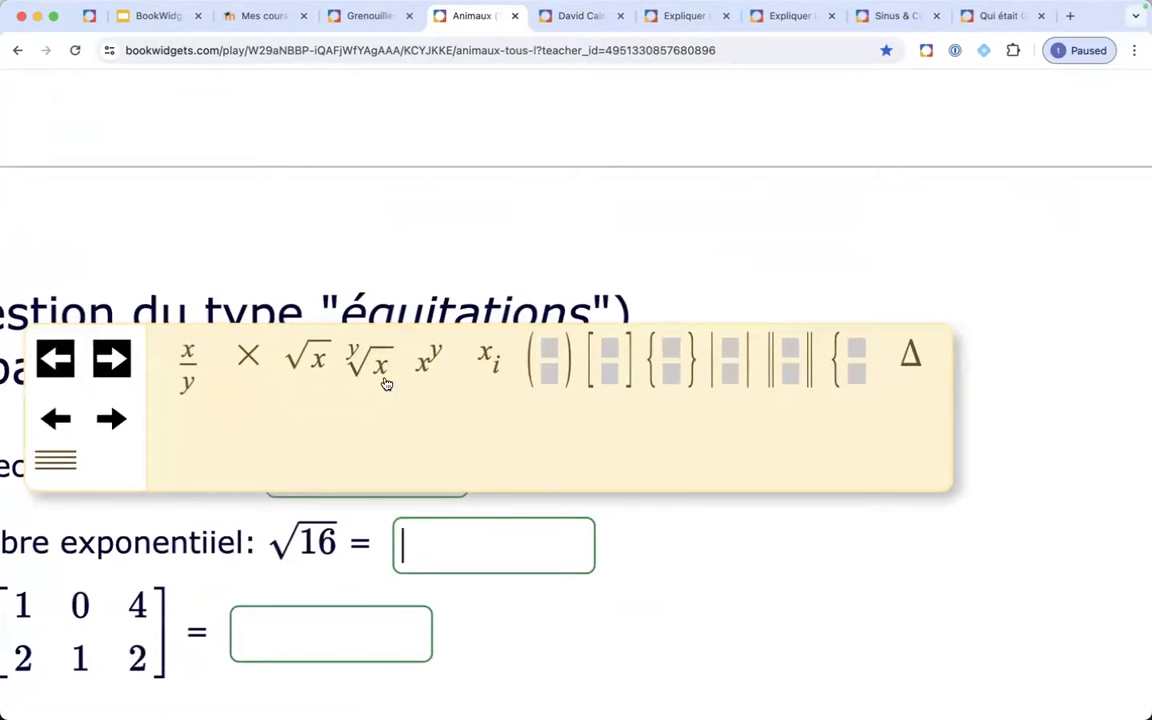
scroll(464, 408, "down", 5)
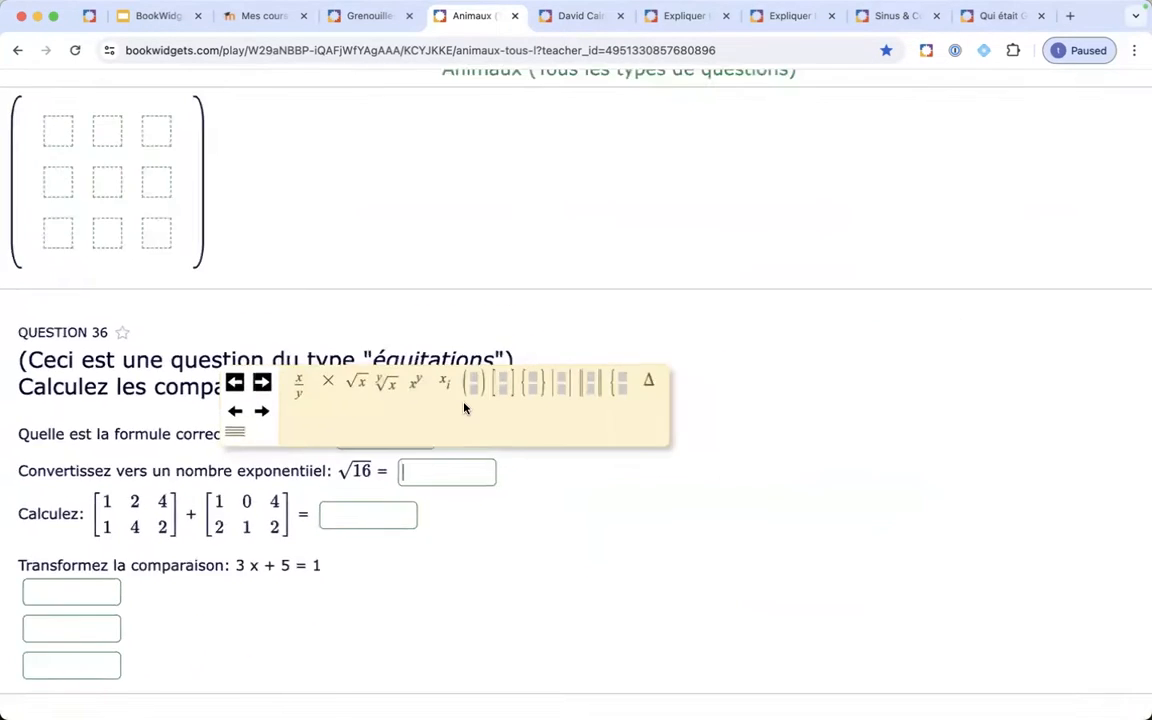
left_click(539, 487)
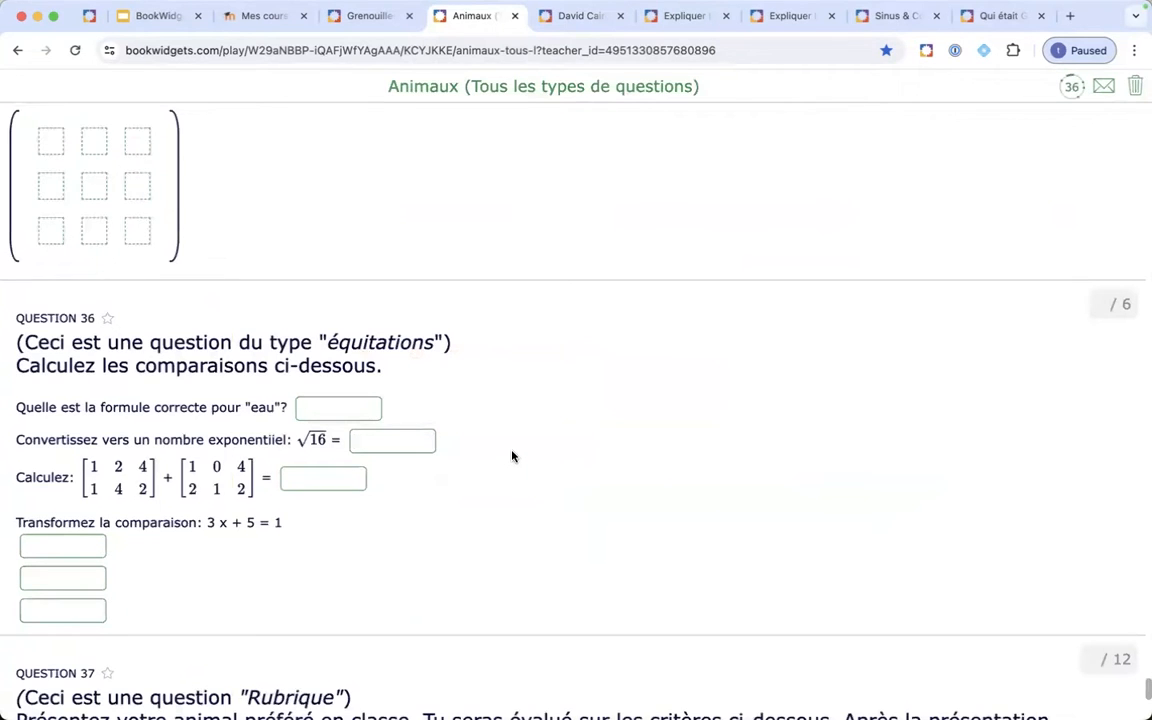
scroll(512, 456, "down", 3)
scroll(512, 456, "down", 7)
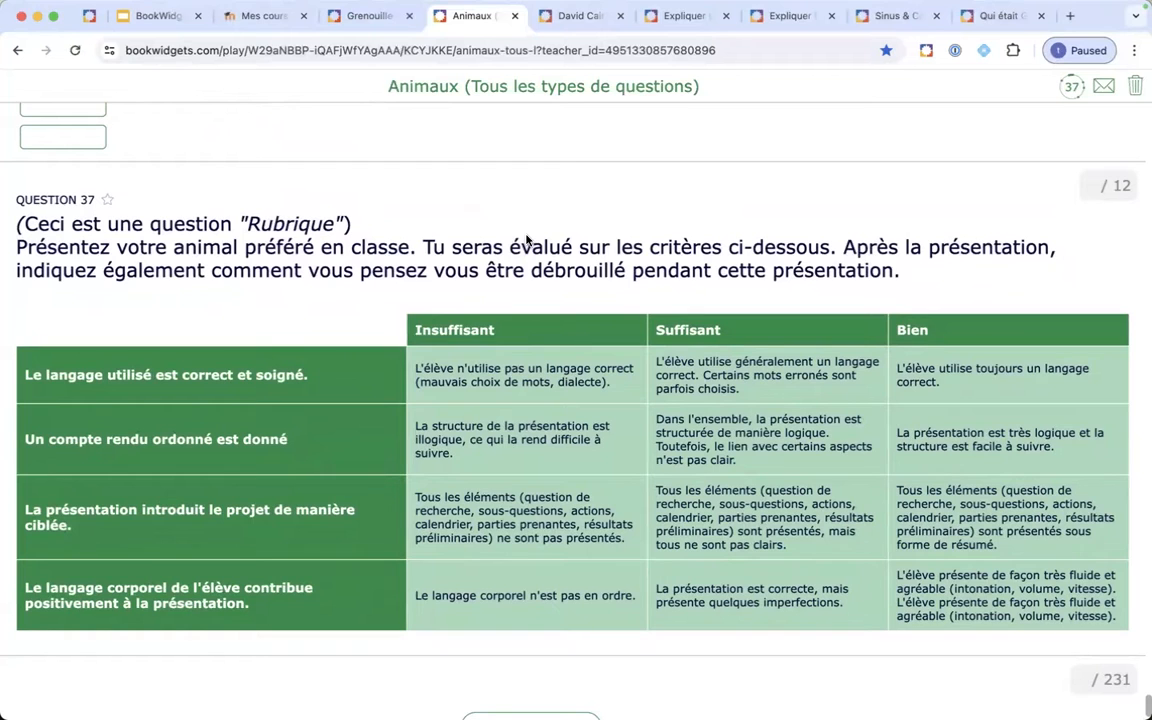
- Switch to the David Cairol - Initiales (Intégration YouTube) exercise and examine its video and first three questions
key("ctrl+Tab")
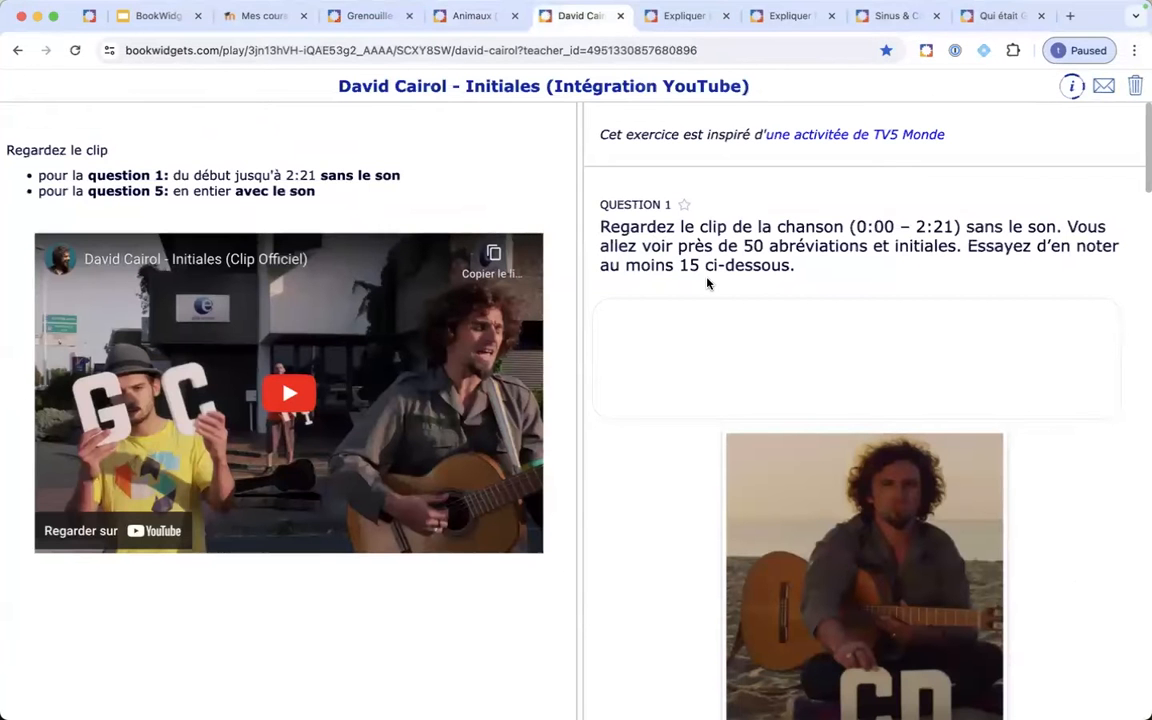
scroll(707, 284, "down", 5)
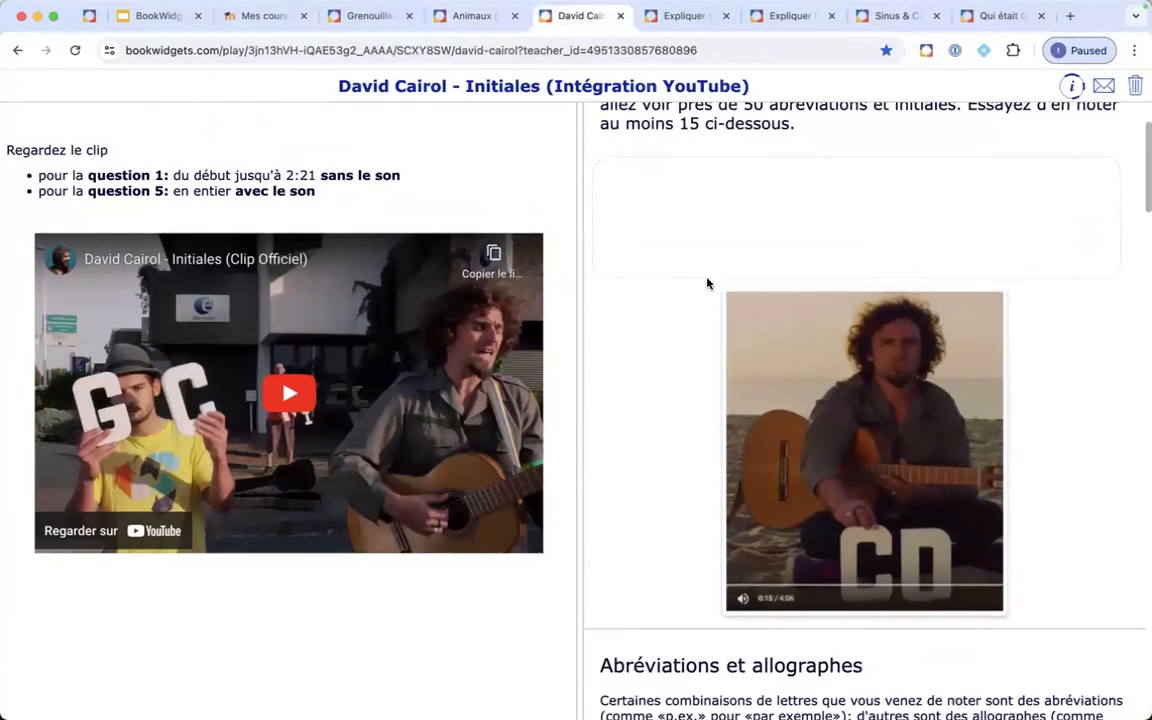
scroll(707, 284, "down", 4)
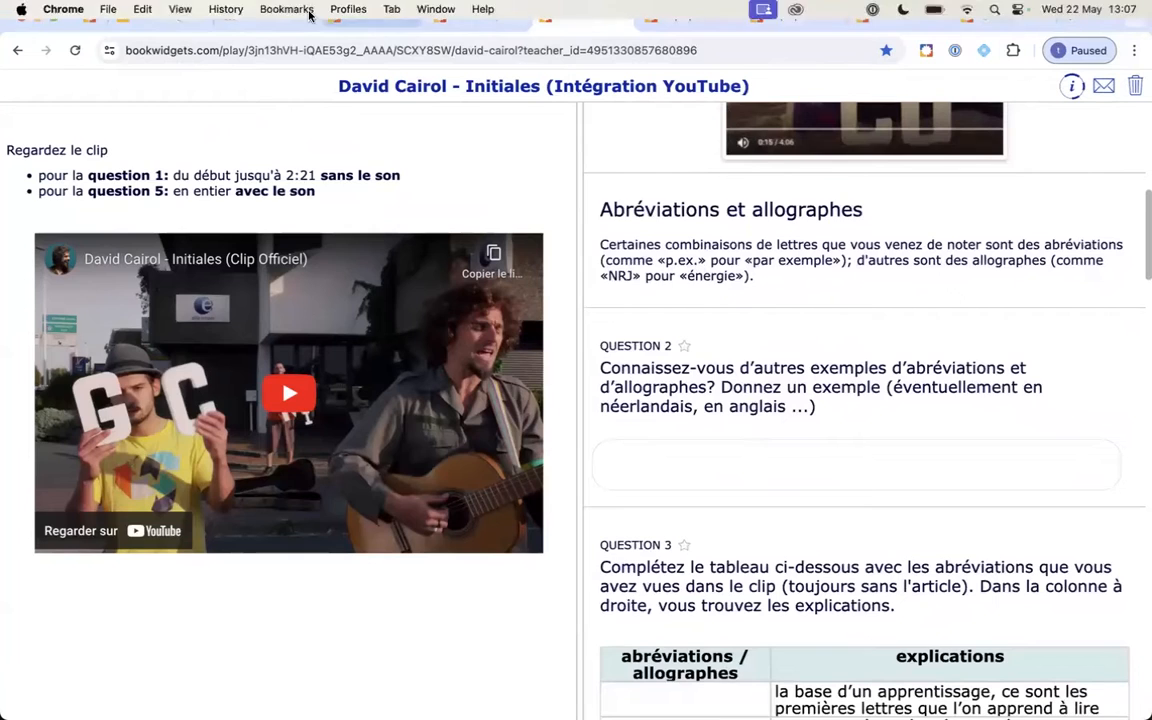
- Open the bookmarked Kung Fu Grasshoppers - Reading comprehension exercise from the FR widgets folder in a new tab
key("super+t")
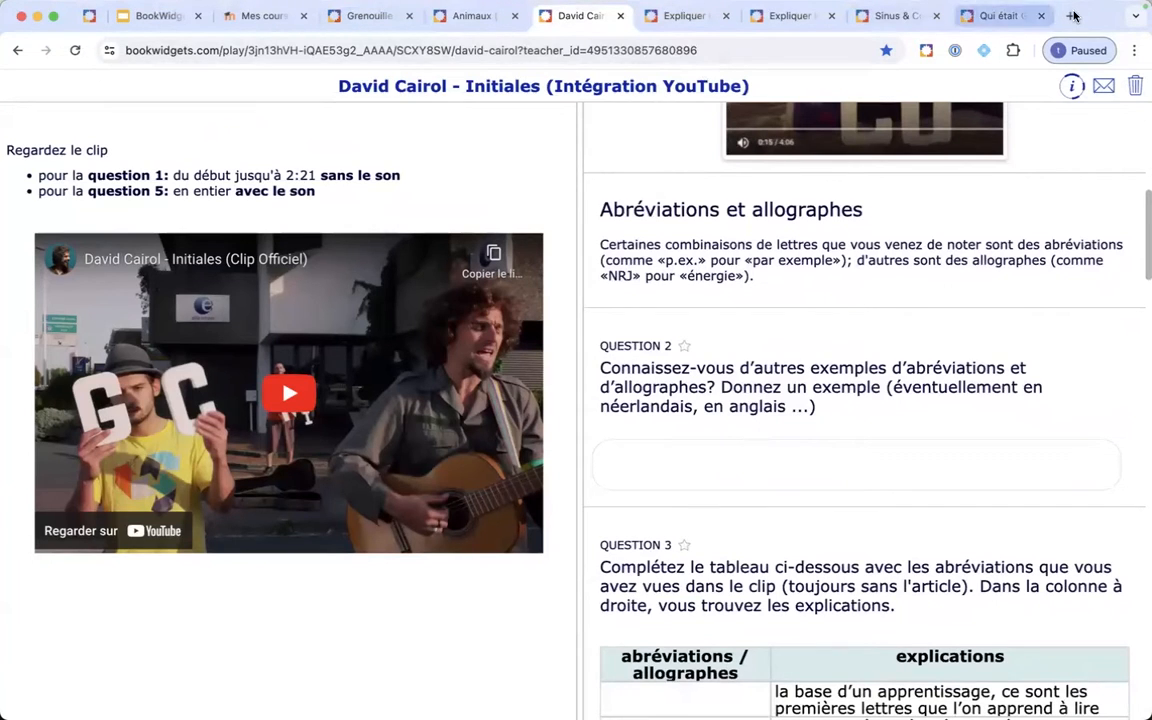
left_click(52, 79)
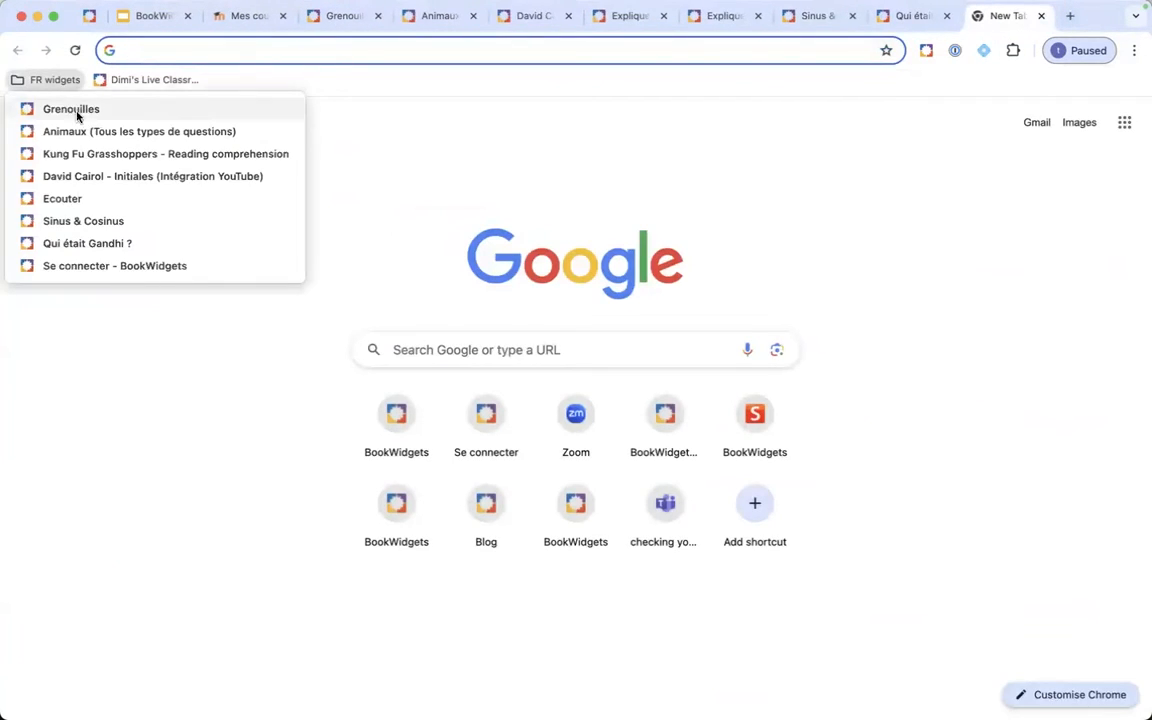
left_click(81, 158)
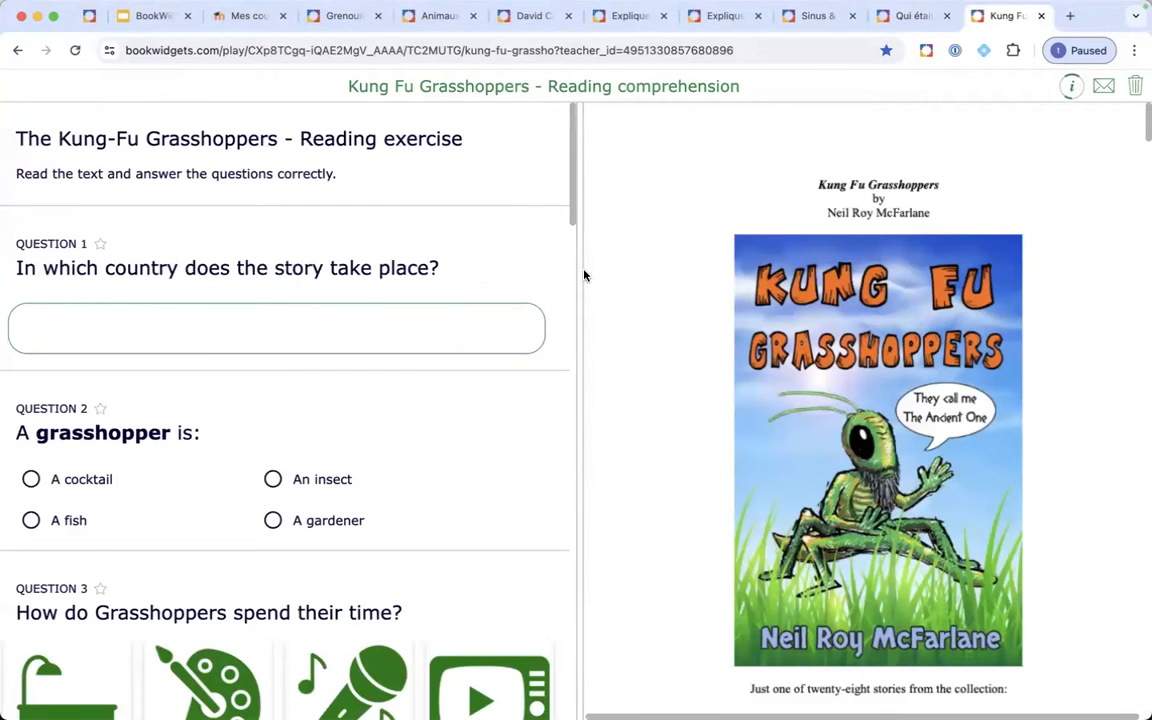
- Examine the first questions of the reading exercise and read through the accompanying Kung Fu Grasshoppers story text
scroll(365, 267, "down", 3)
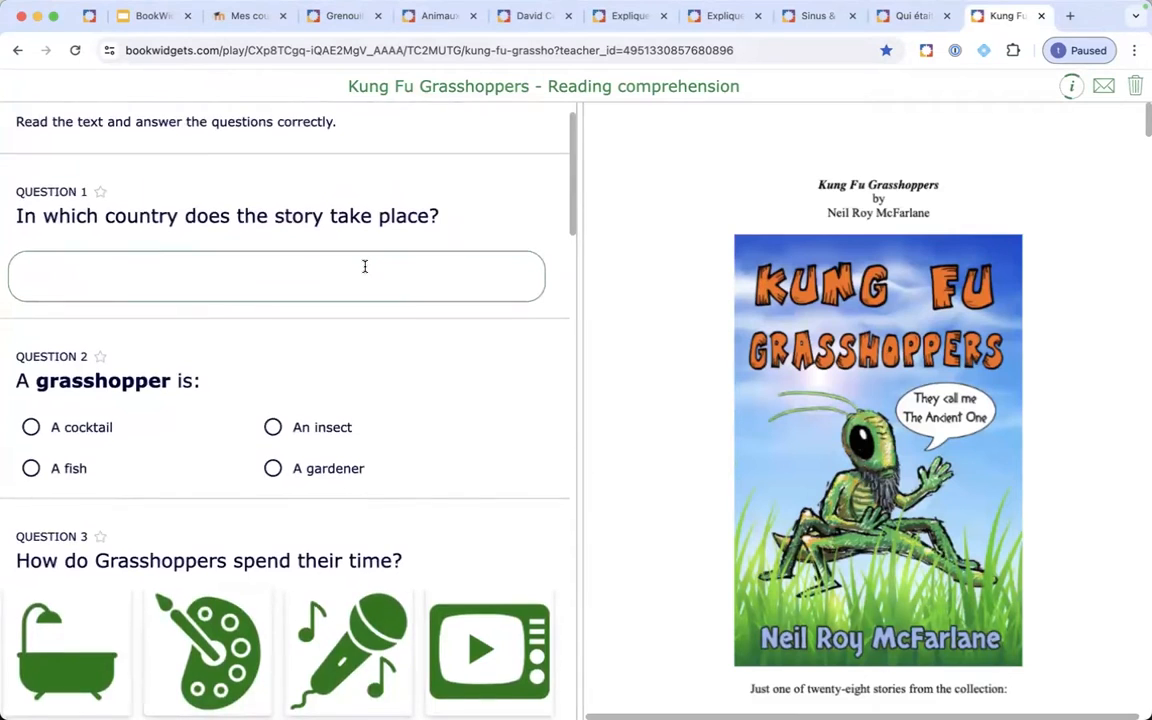
scroll(365, 266, "up", 2)
scroll(365, 266, "down", 2)
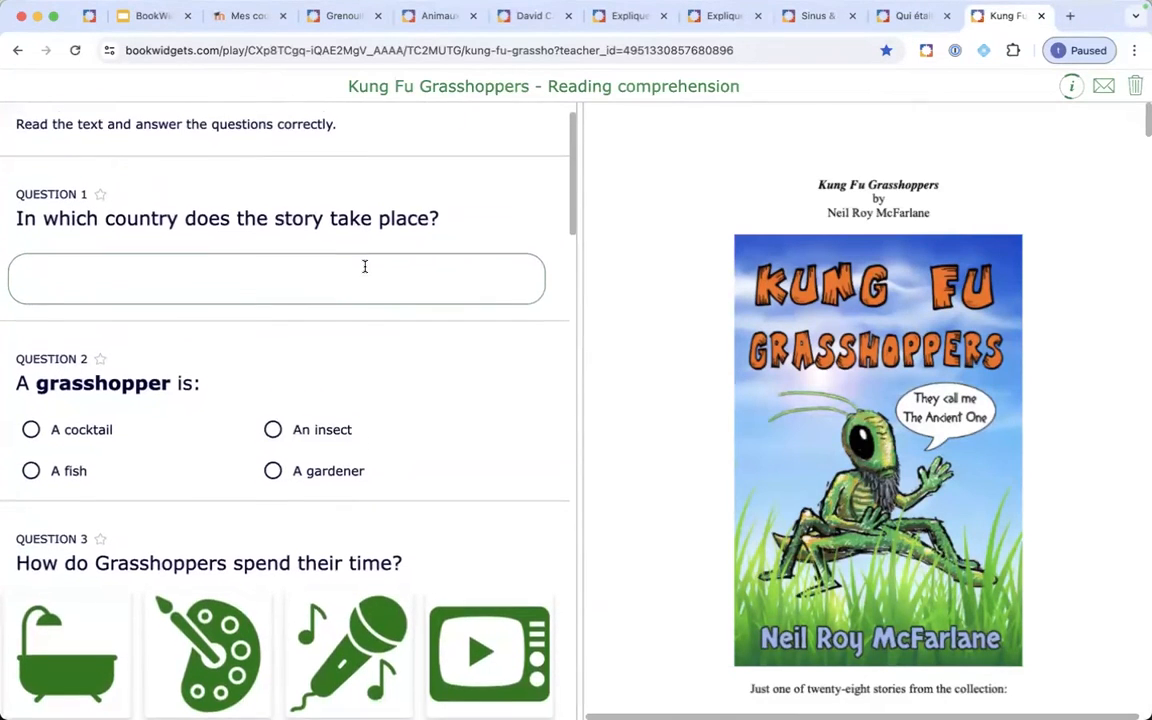
scroll(788, 335, "down", 8)
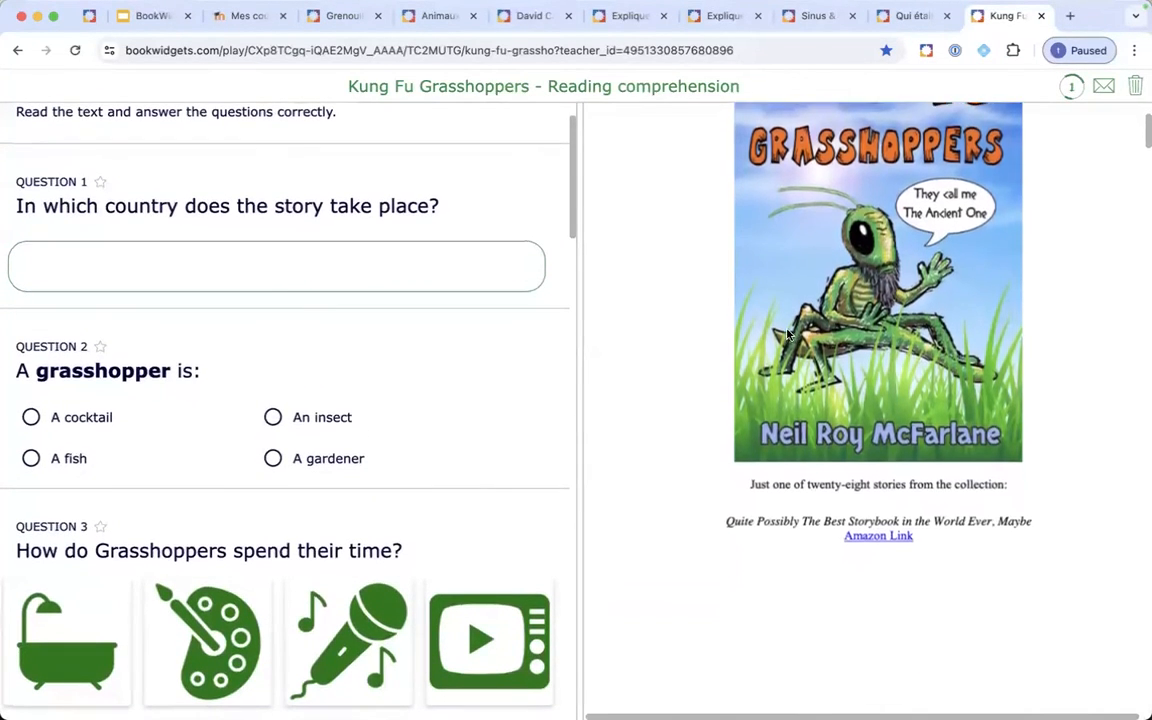
scroll(788, 335, "down", 20)
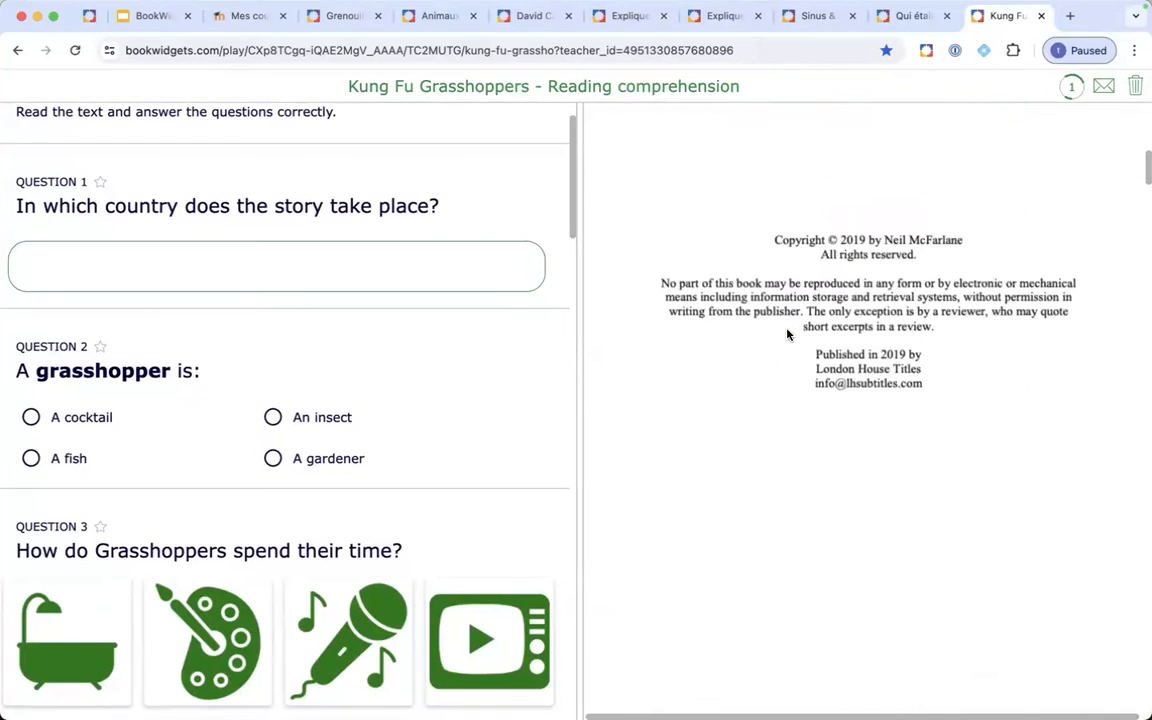
scroll(788, 335, "down", 10)
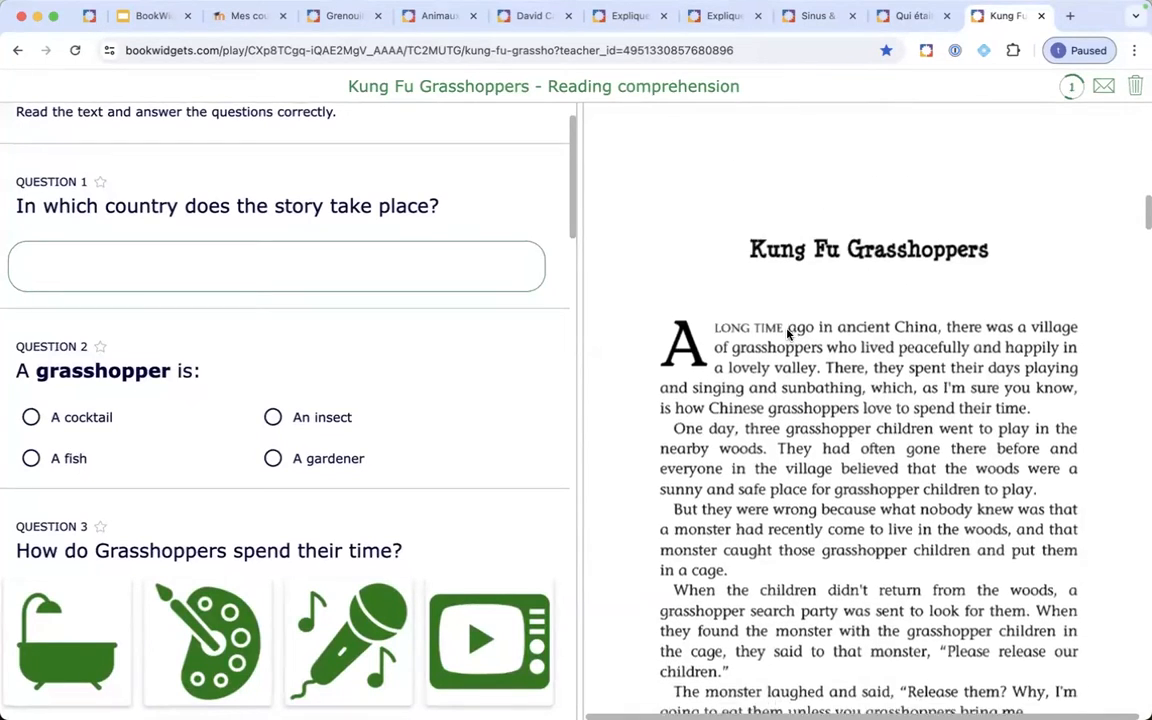
scroll(788, 335, "down", 1)
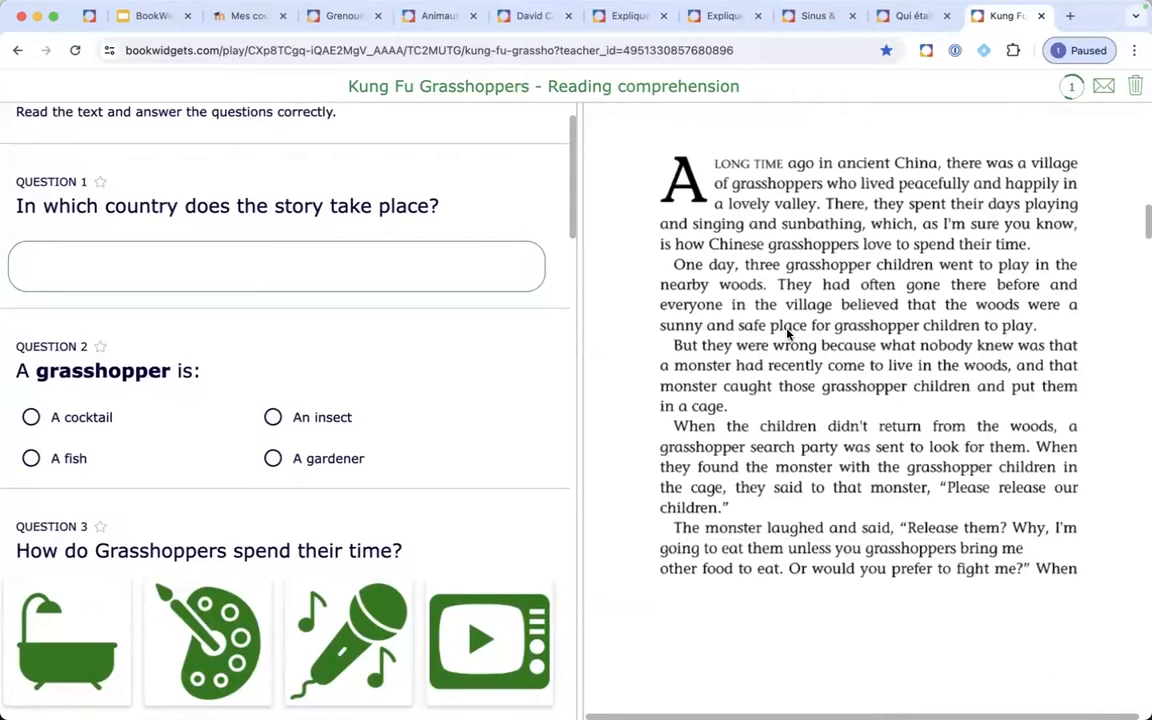
scroll(788, 335, "down", 20)
scroll(788, 335, "down", 20)
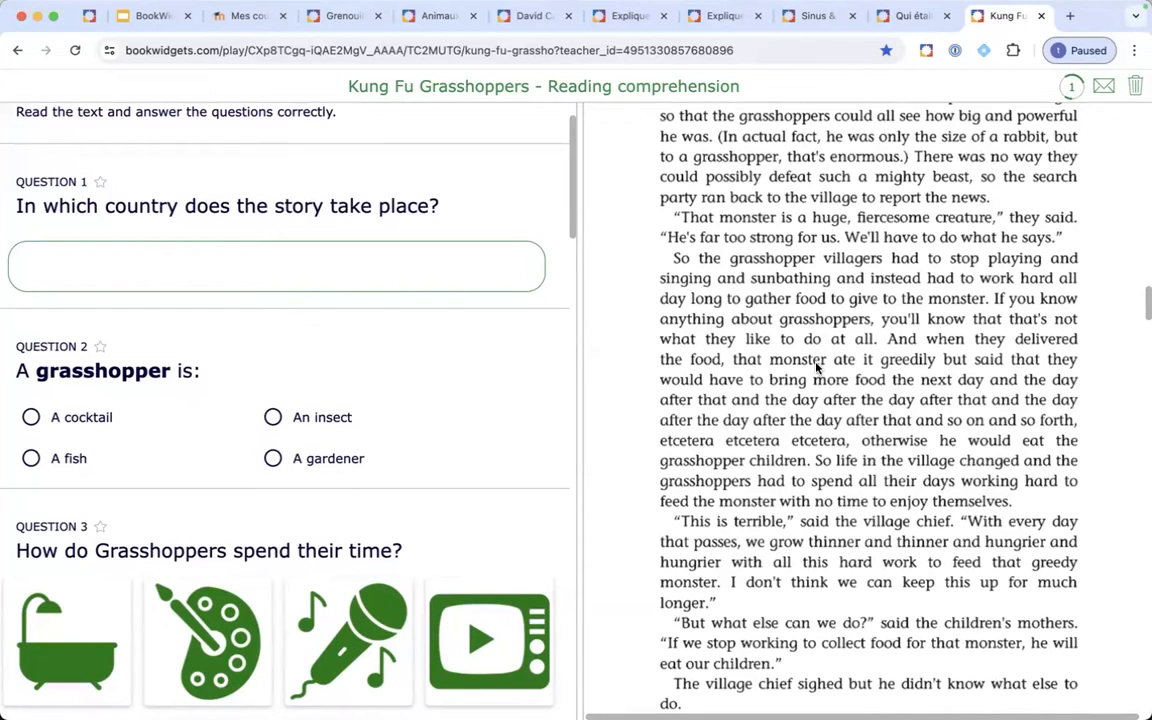
scroll(755, 381, "down", 15)
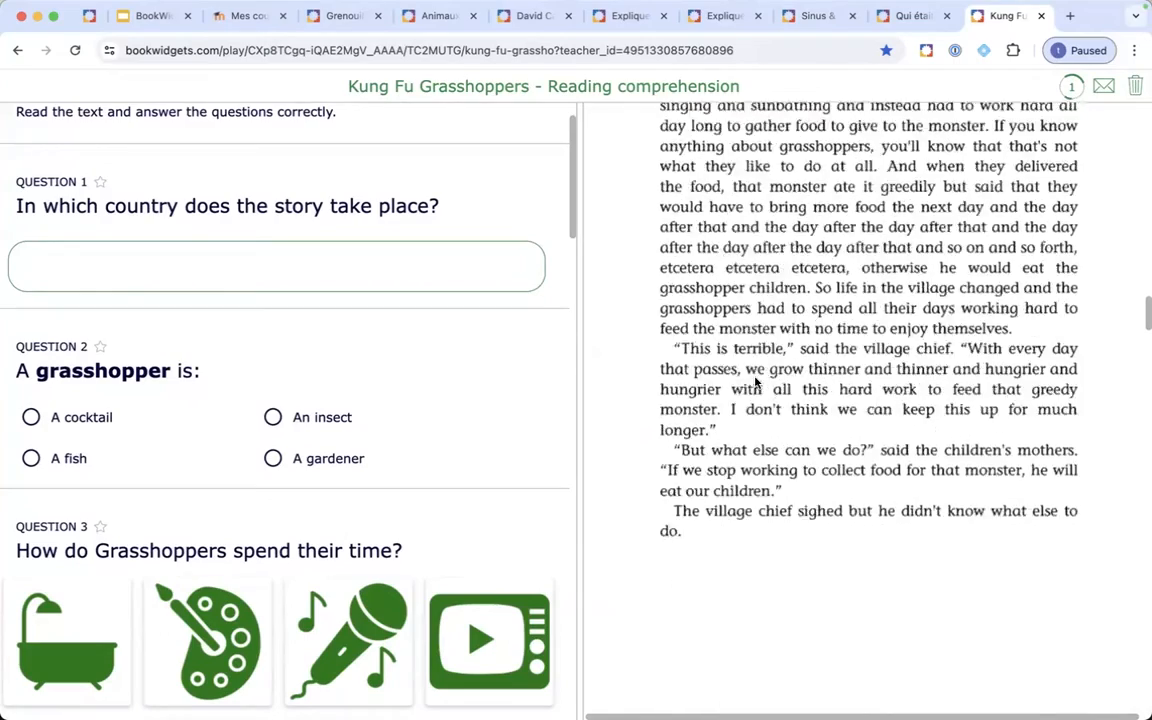
scroll(755, 381, "down", 13)
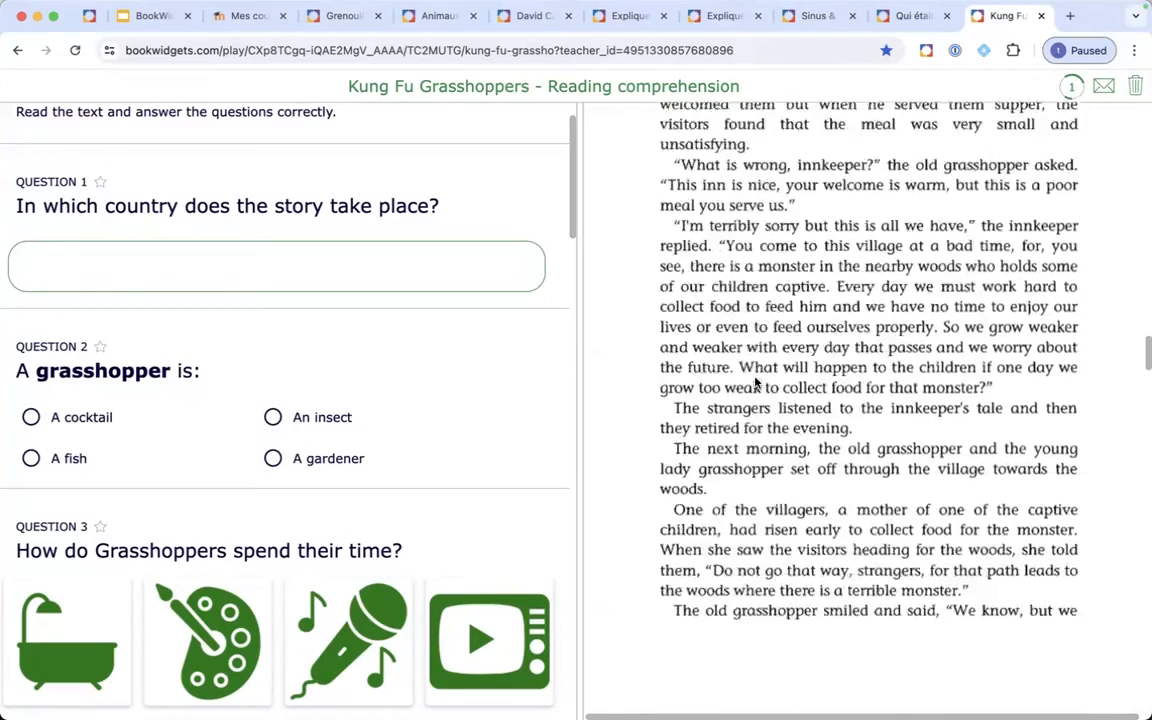
scroll(755, 381, "down", 2)
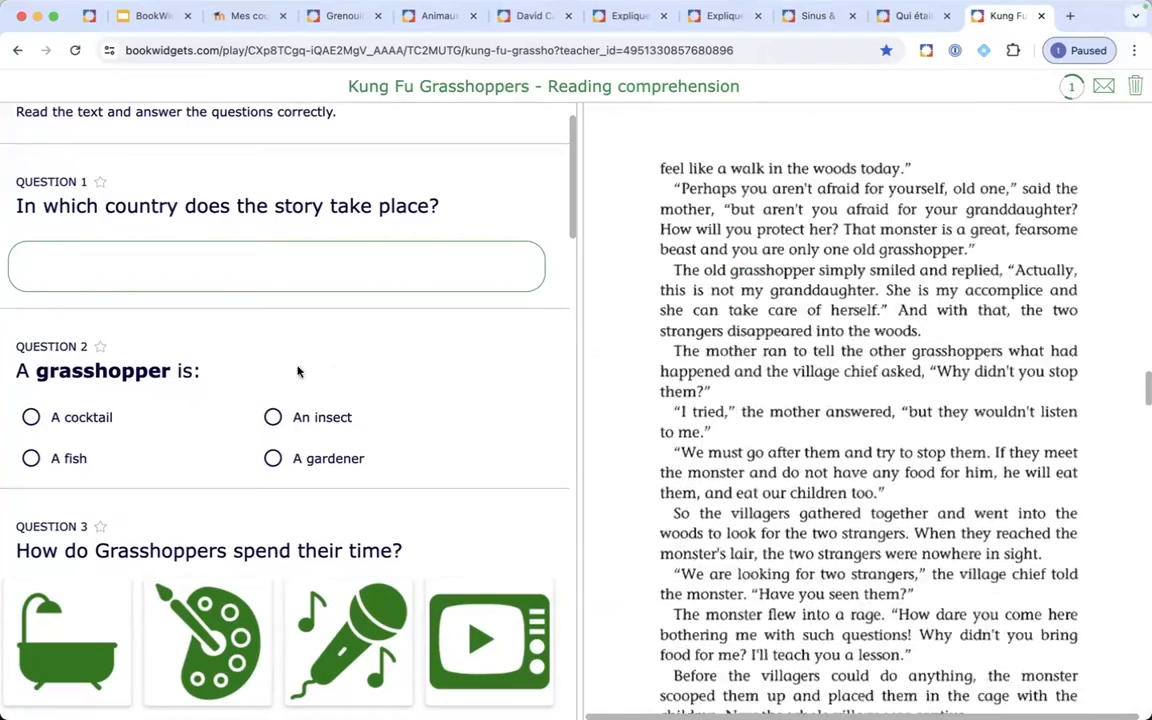
- Examine the reading exercise's questions up to question 6, including the event-ordering task in question 5, beside the story text
scroll(303, 370, "down", 19)
scroll(297, 371, "down", 8)
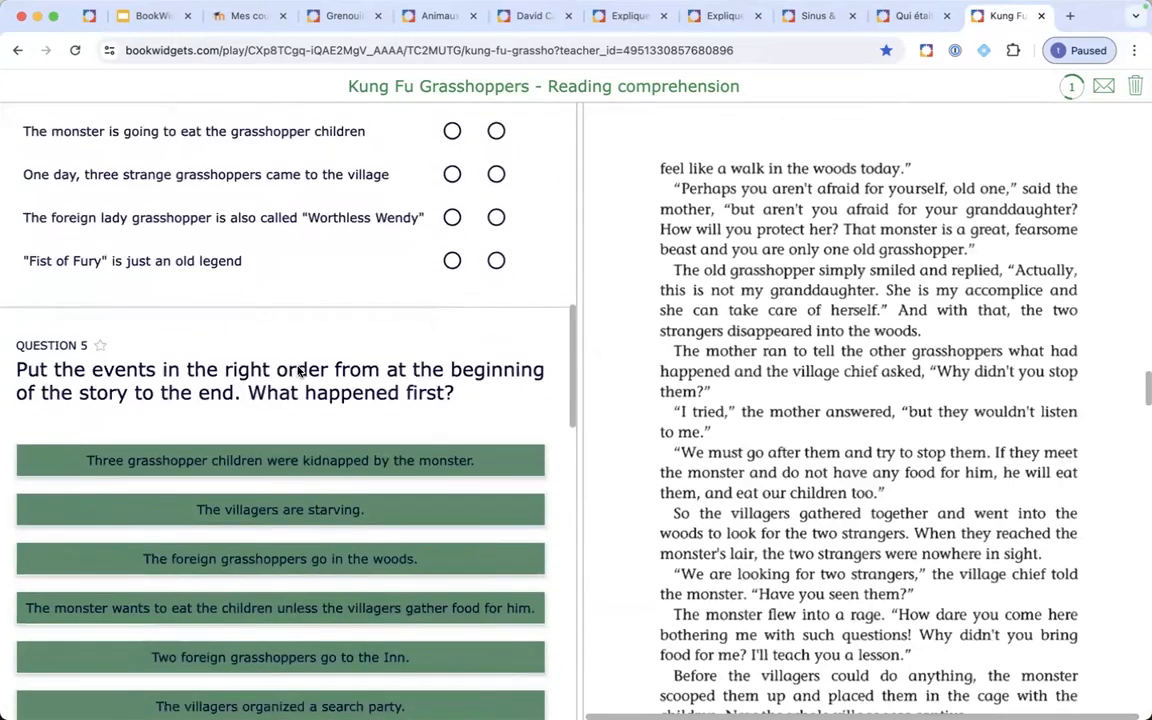
scroll(297, 366, "down", 3)
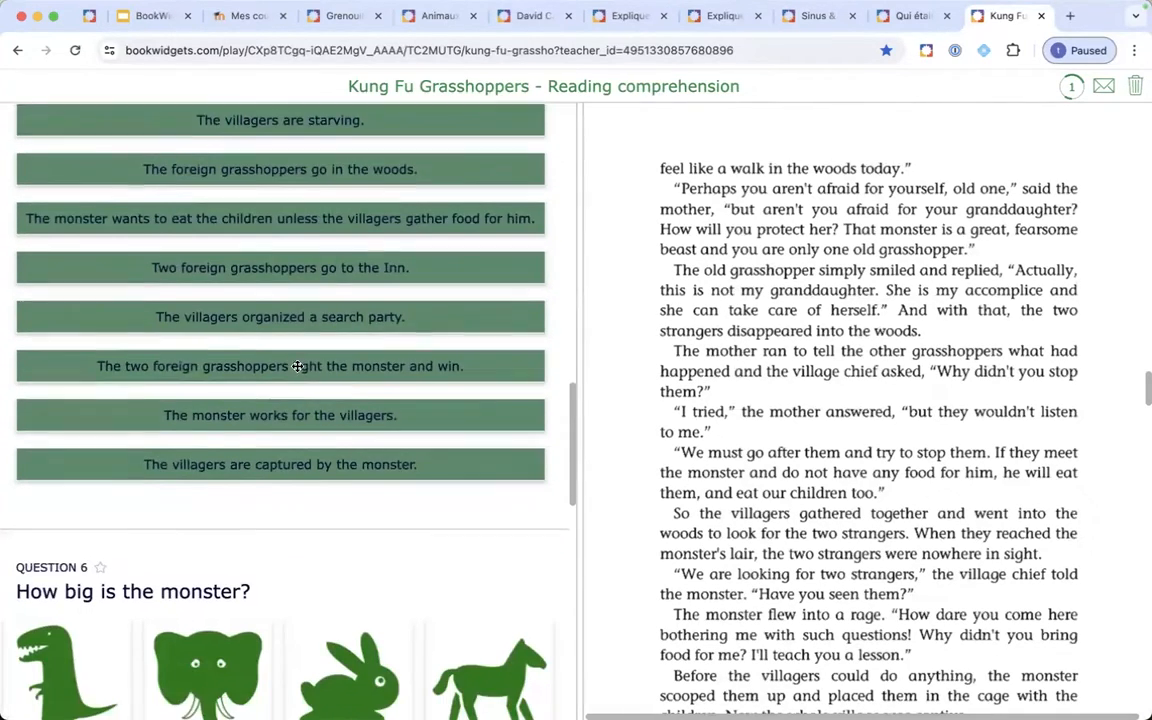
scroll(297, 366, "up", 2)
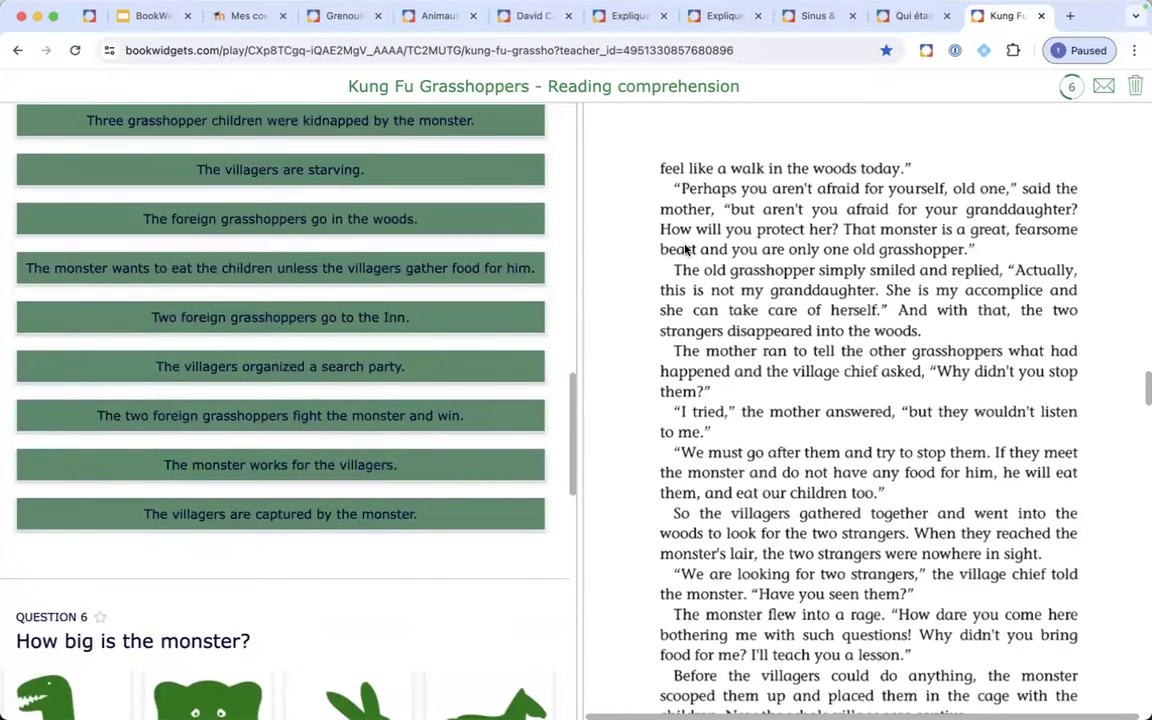
- Return to the David Cairol - Initiales exercise and examine its remaining questions down to the audio recording in question 7
left_click(538, 16)
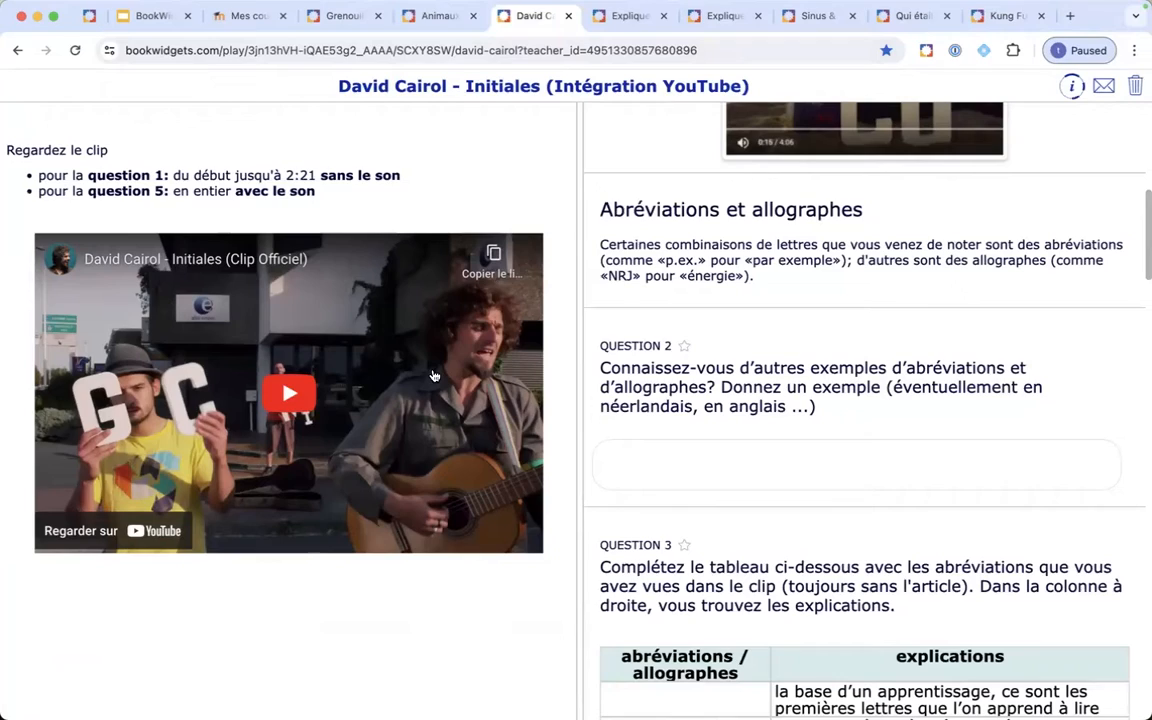
scroll(805, 328, "down", 1)
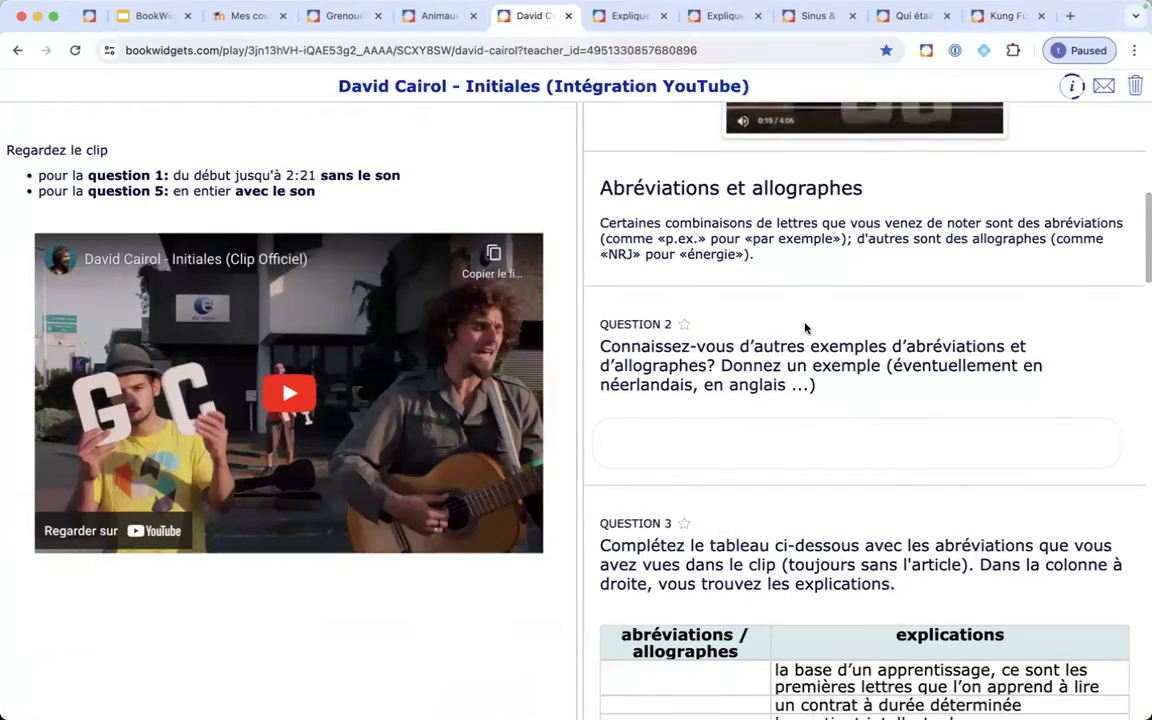
scroll(805, 328, "down", 15)
scroll(805, 328, "down", 12)
scroll(805, 328, "down", 15)
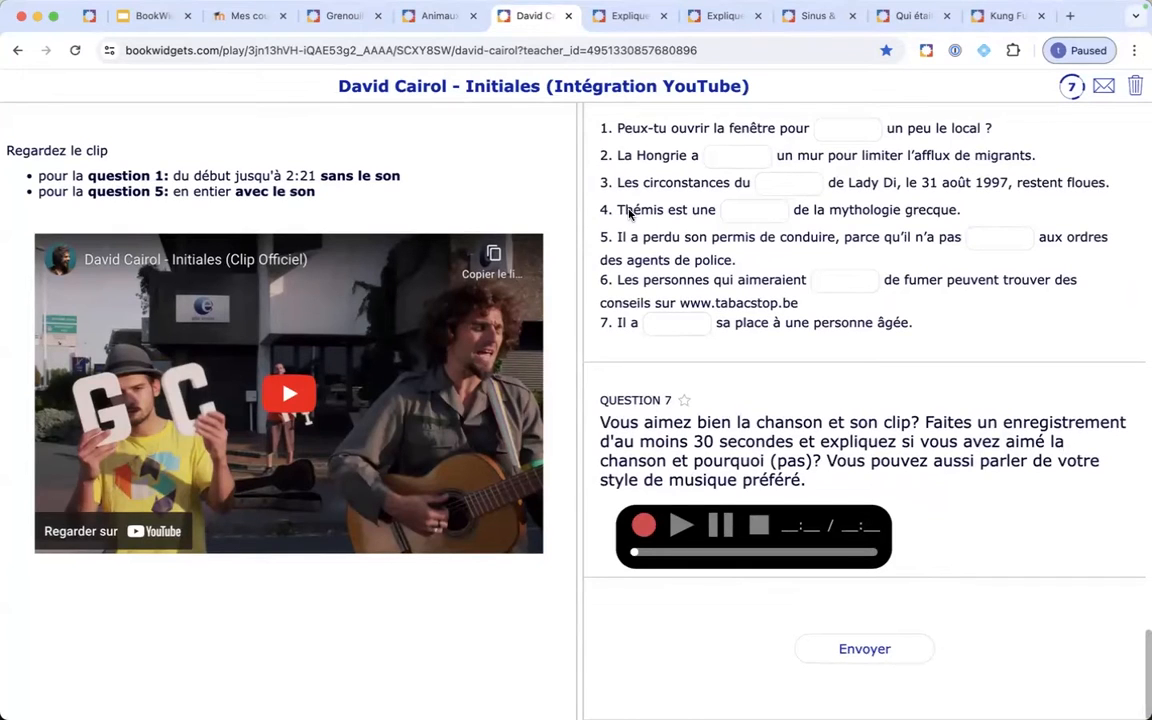
- Switch to the Expliquer le chemin (Écouter + dessiner) exercise and erase the existing drawing on its map
left_click(629, 16)
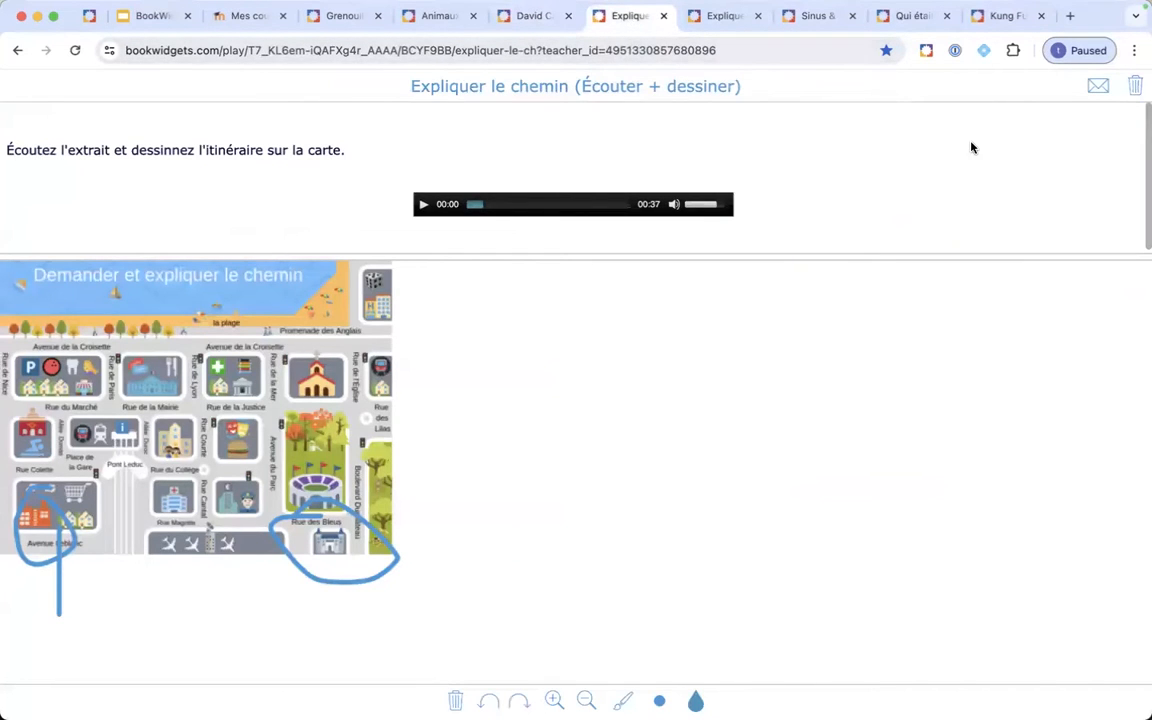
left_click(1135, 86)
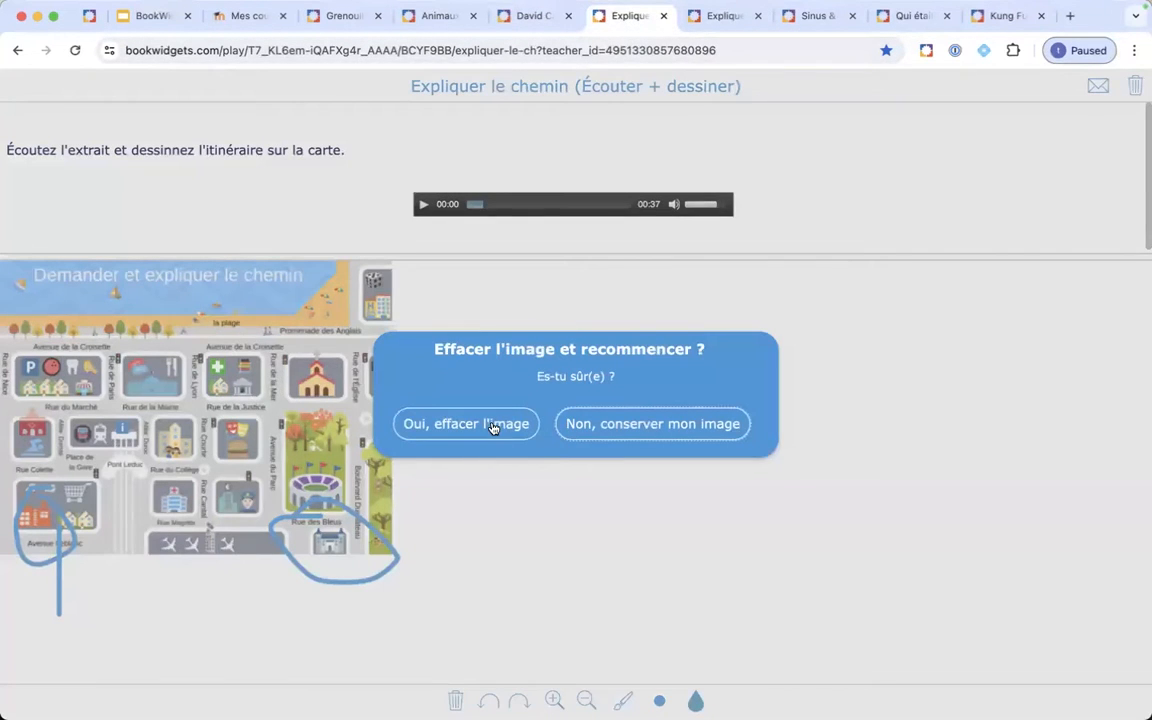
left_click(492, 424)
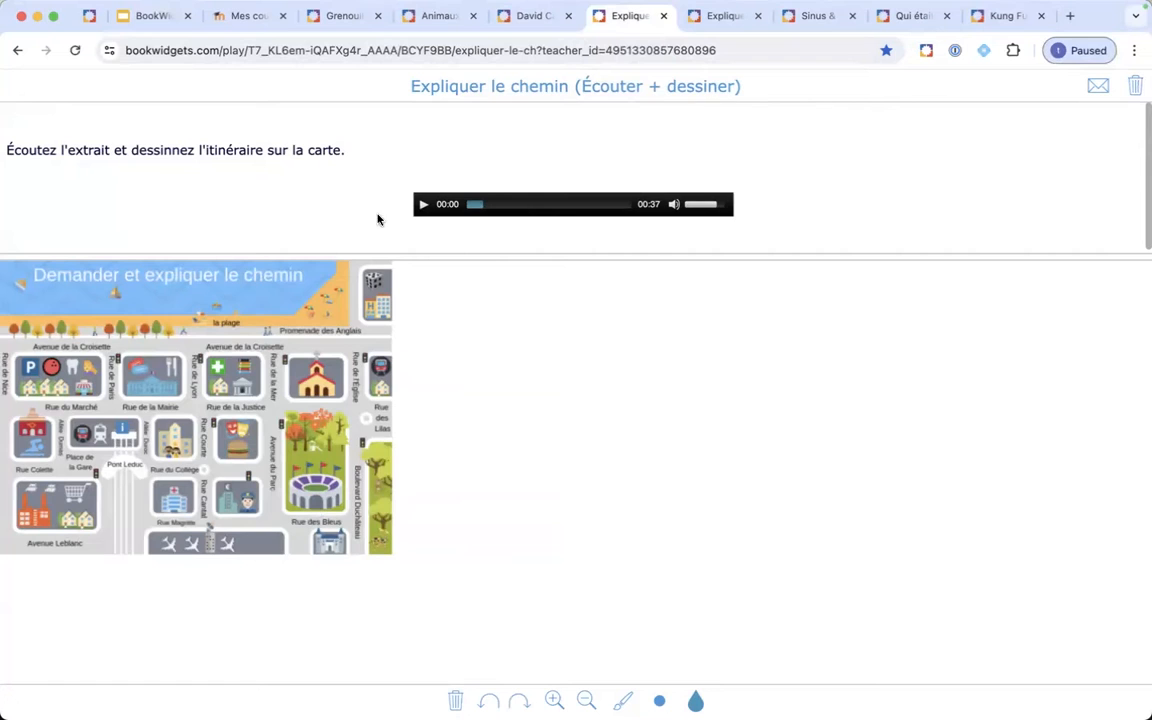
- Draw a red route on the map, using a thicker brush from Promenade des Anglais to the swimming pool and circling it
left_click(695, 701)
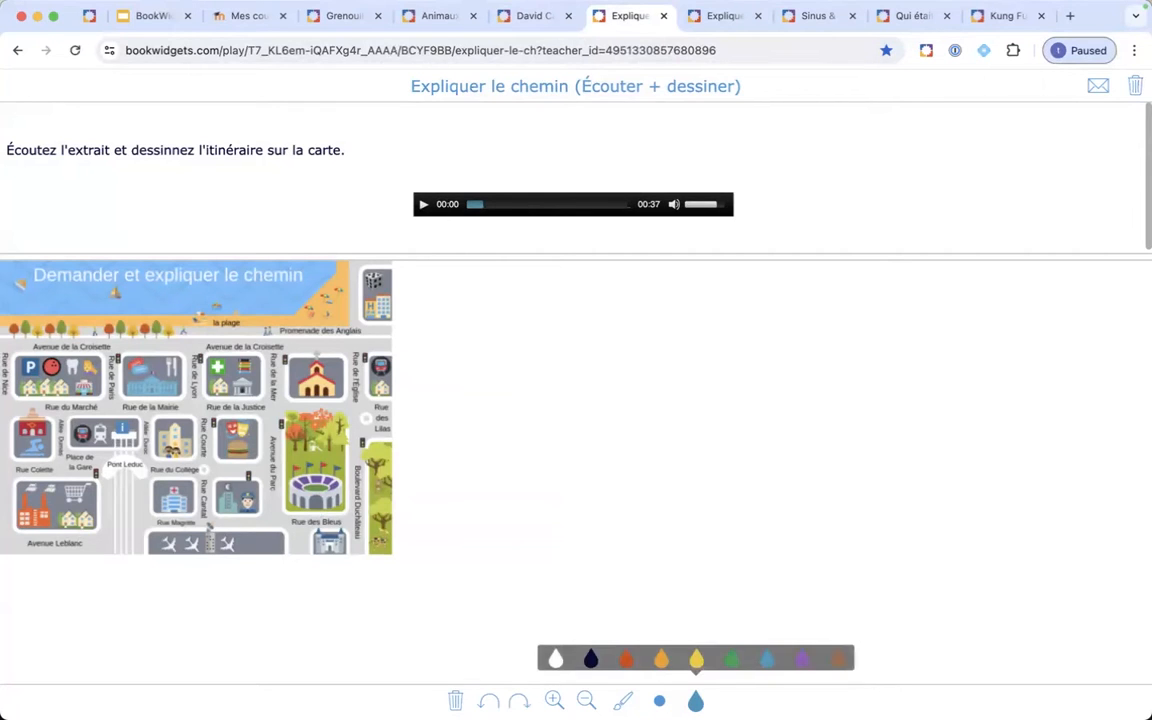
left_click(628, 657)
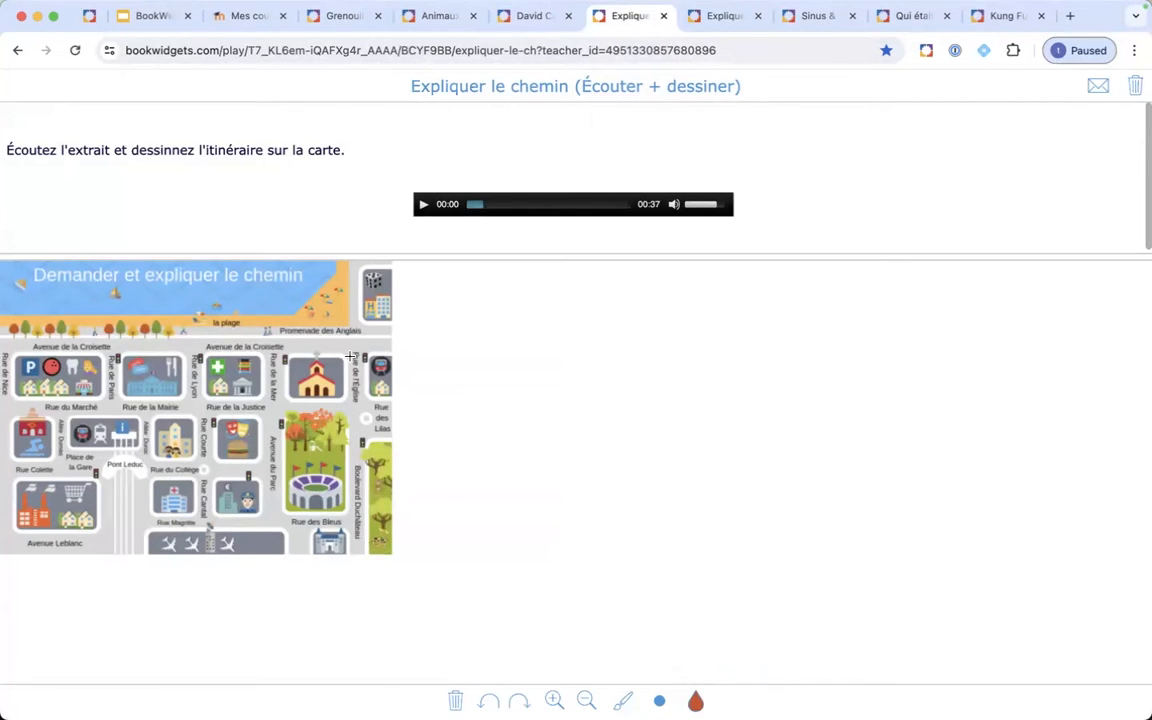
left_click_drag(357, 338, 357, 458)
left_click(660, 701)
left_click(662, 661)
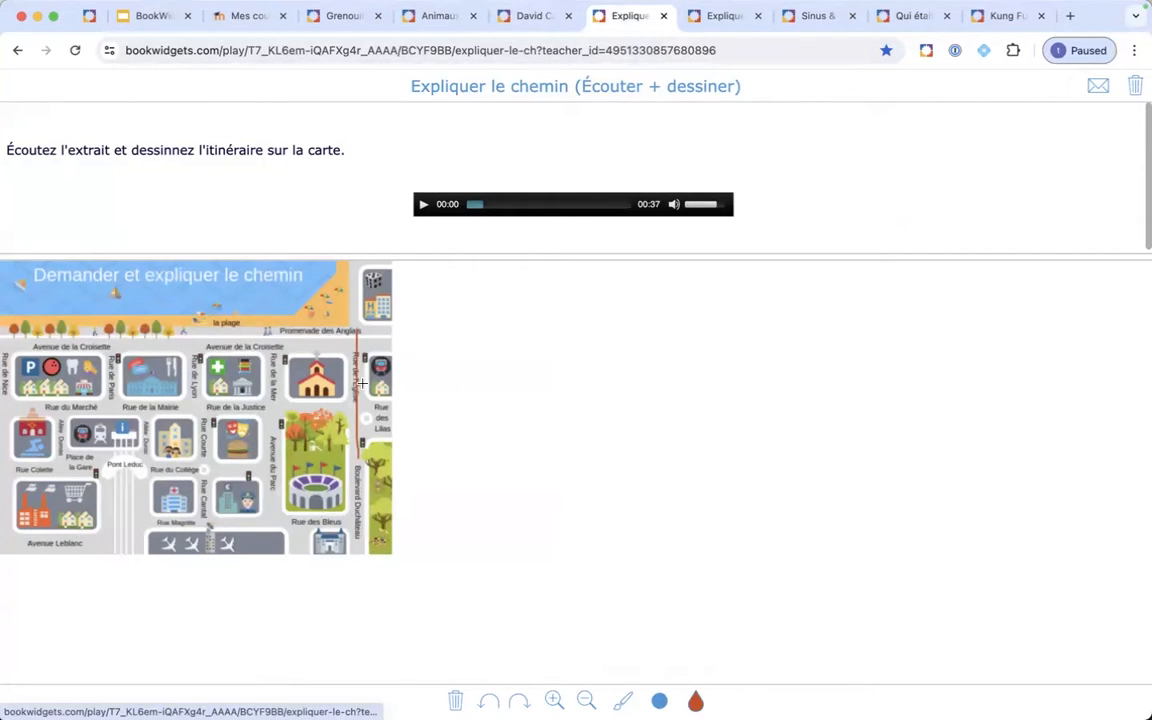
mouse_move(356, 328)
left_mouse_down()
mouse_move(349, 450)
mouse_move(56, 469)
mouse_move(52, 420)
mouse_move(8, 445)
mouse_move(80, 462)
left_mouse_up()
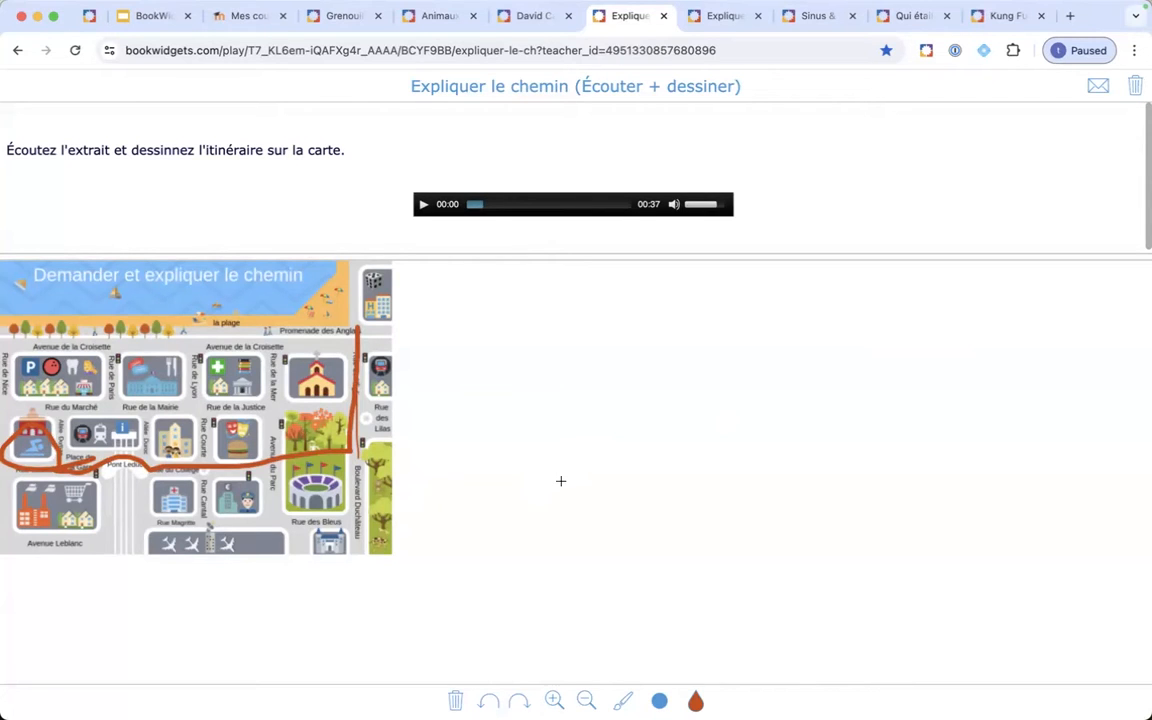
- Open the Sine & Cosine graph widget and vary its parameters, setting a to 2.4, b to 1.7, and a to 0.1
left_click(818, 17)
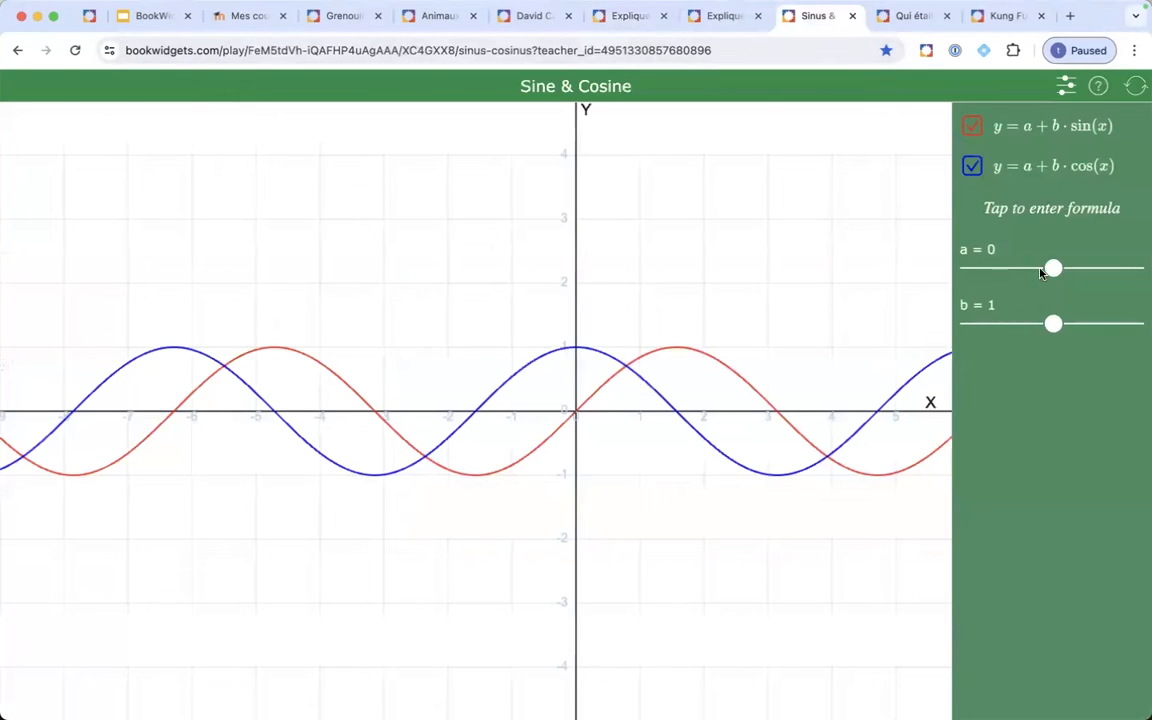
left_click_drag(1053, 268, 1092, 268)
left_click_drag(1060, 330, 1121, 327)
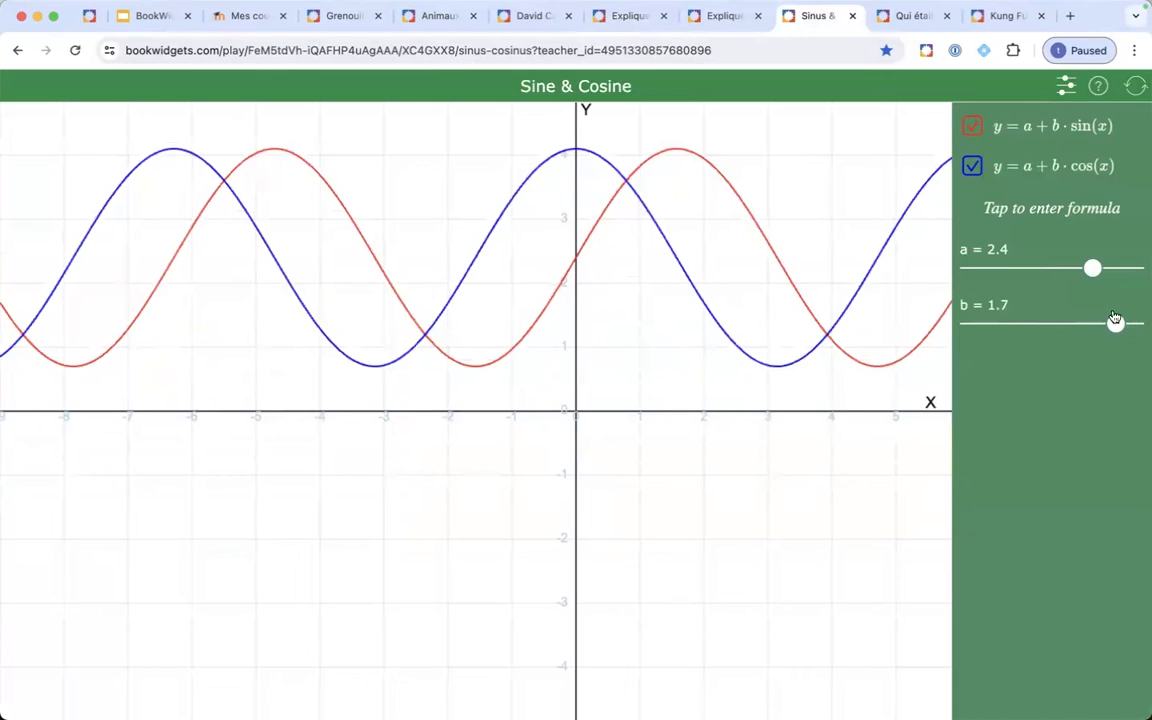
left_click_drag(1093, 268, 1055, 268)
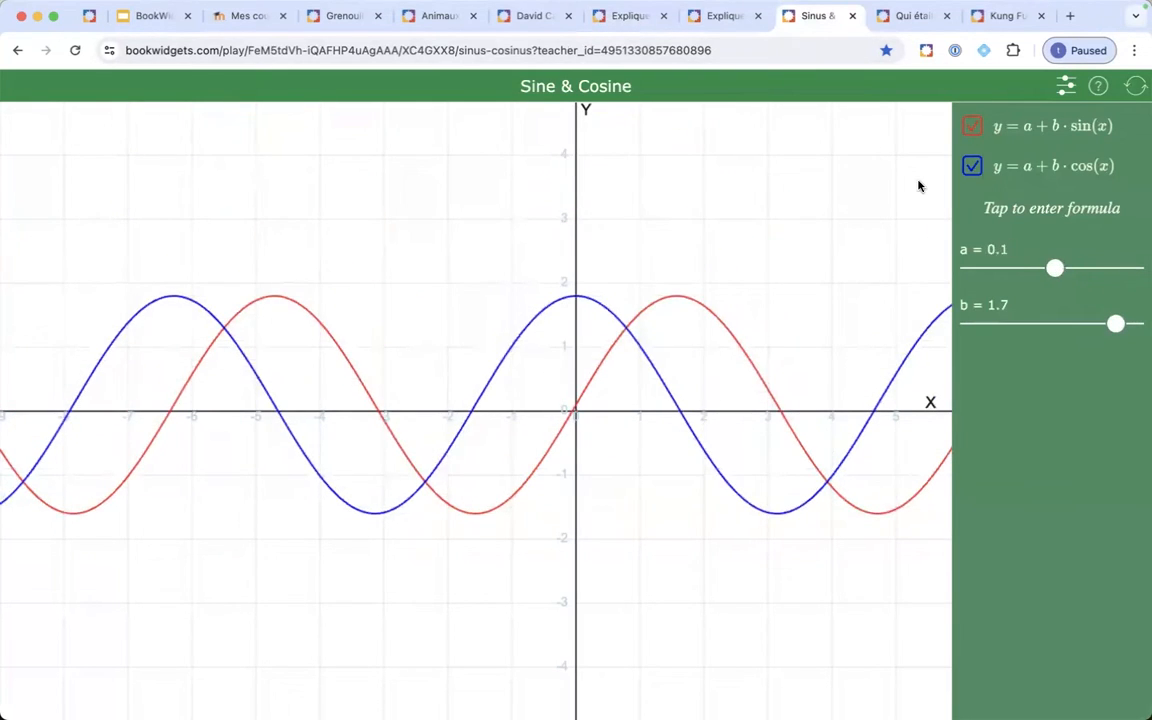
- Open the Qui était Gandhi ? video quiz and erase its saved answers to restart it
left_click(897, 22)
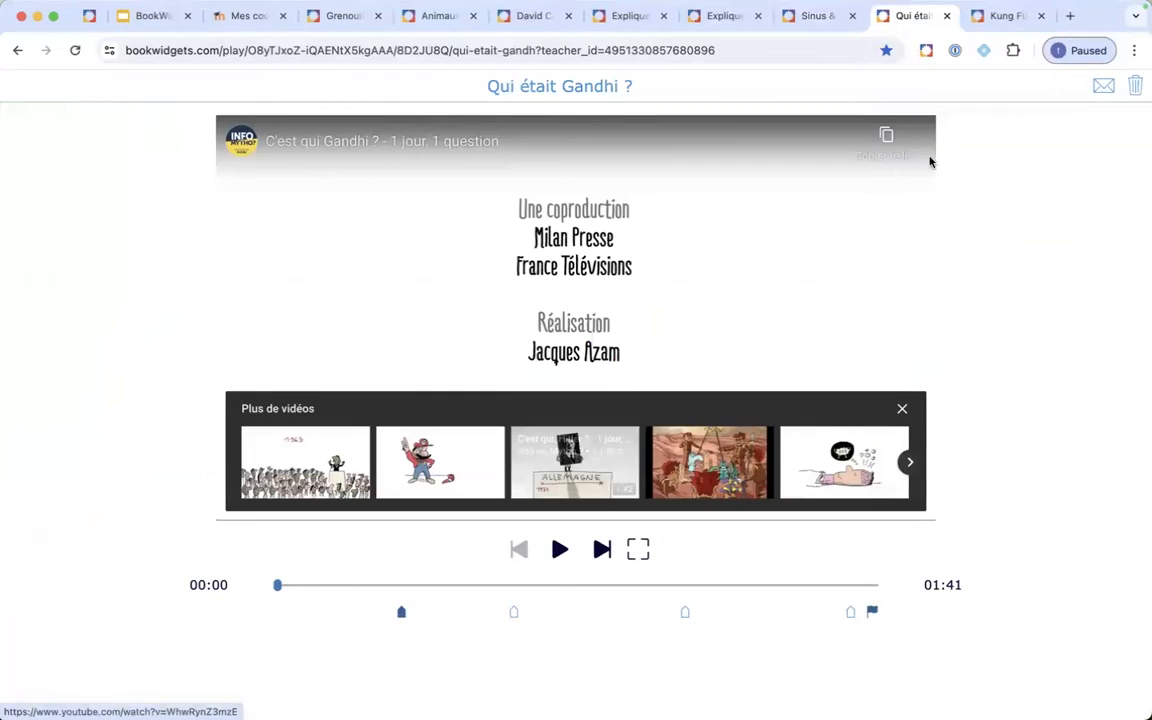
left_click(1135, 86)
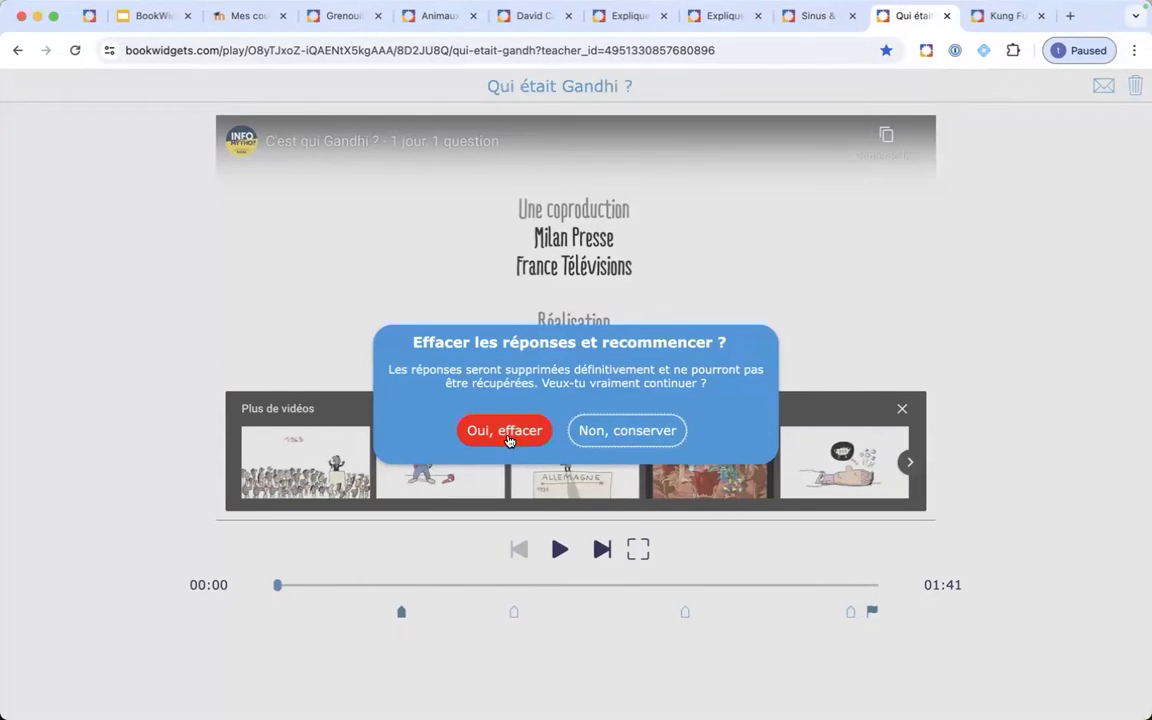
left_click(506, 431)
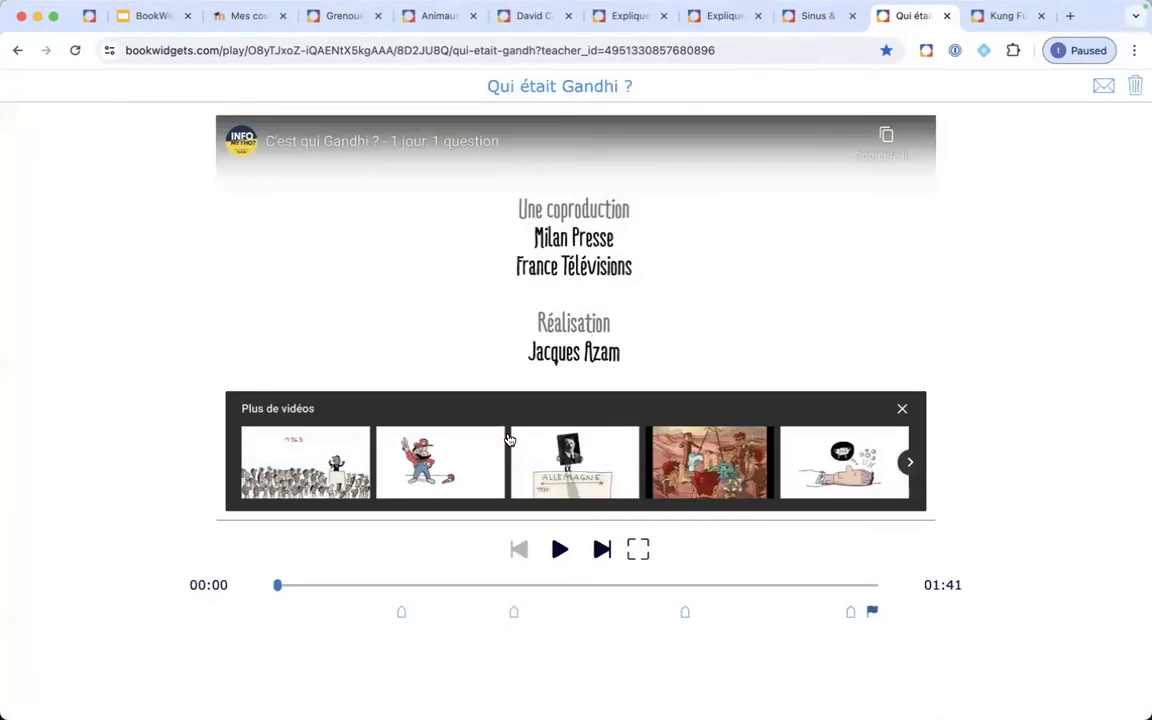
- Dismiss the suggested videos and play the Gandhi video from 00:16 up to question 1, toggling the sound mute
left_click(373, 586)
left_click(900, 410)
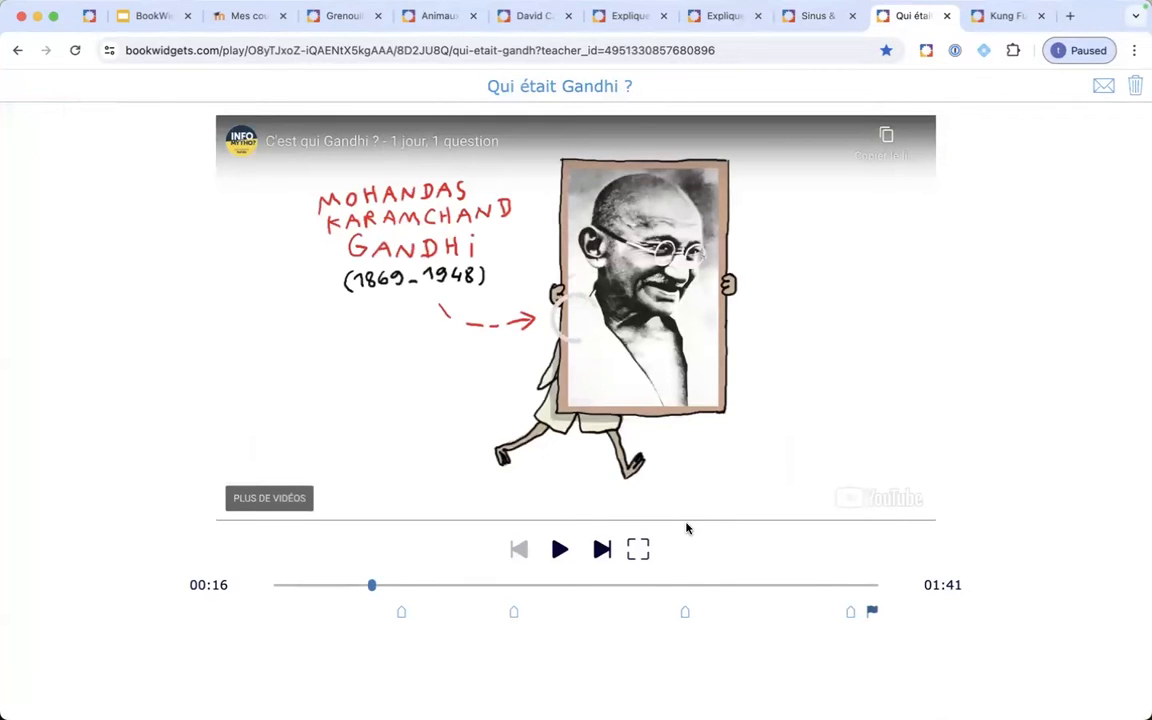
left_click(560, 552)
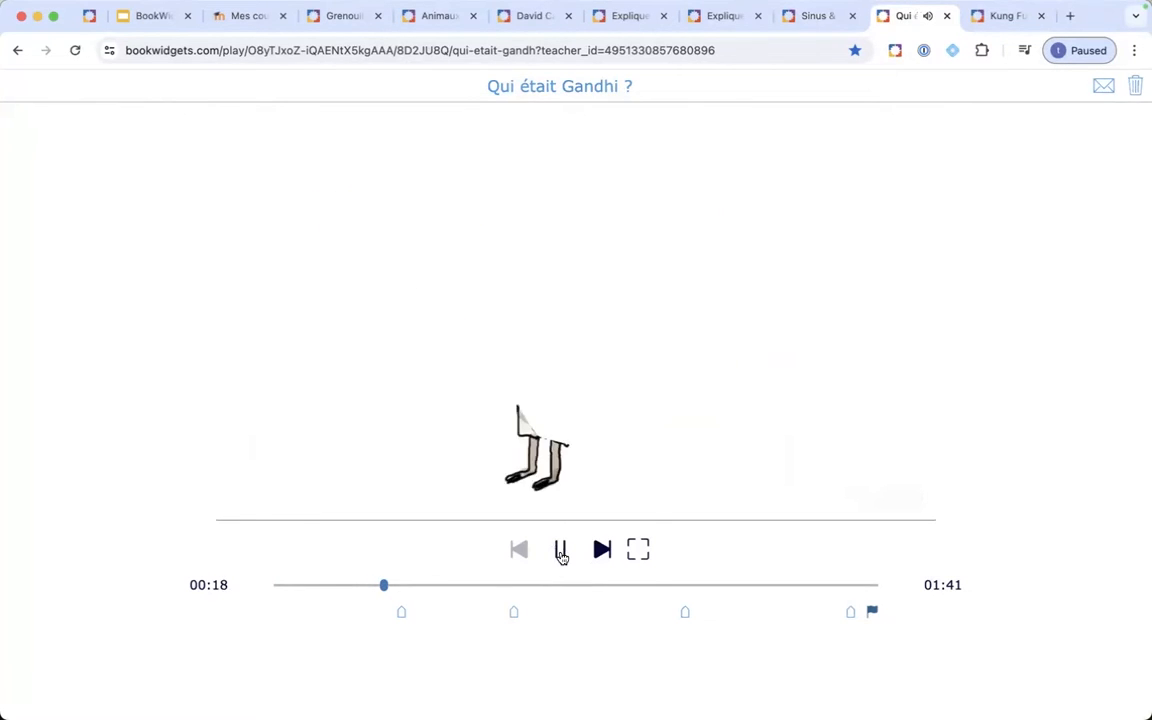
key("XF86AudioMute")
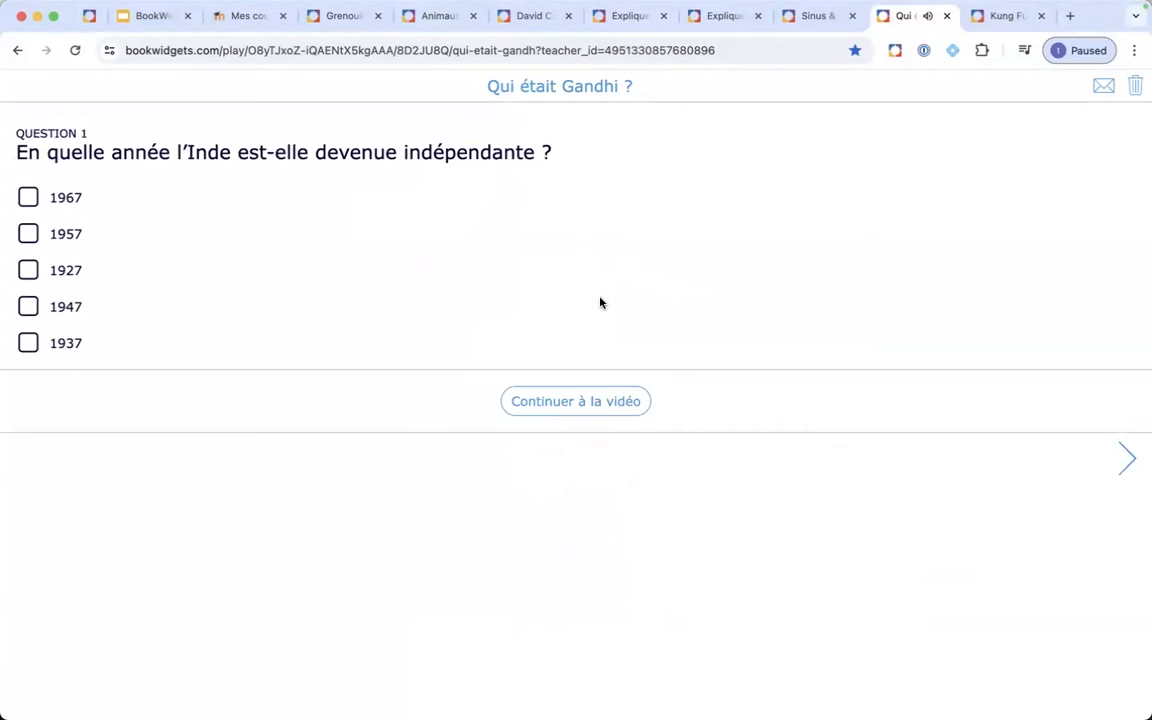
- Continue the video without answering question 1, toggle the sound mute, and pause playback at 00:22
key("XF86AudioMute")
left_click(588, 401)
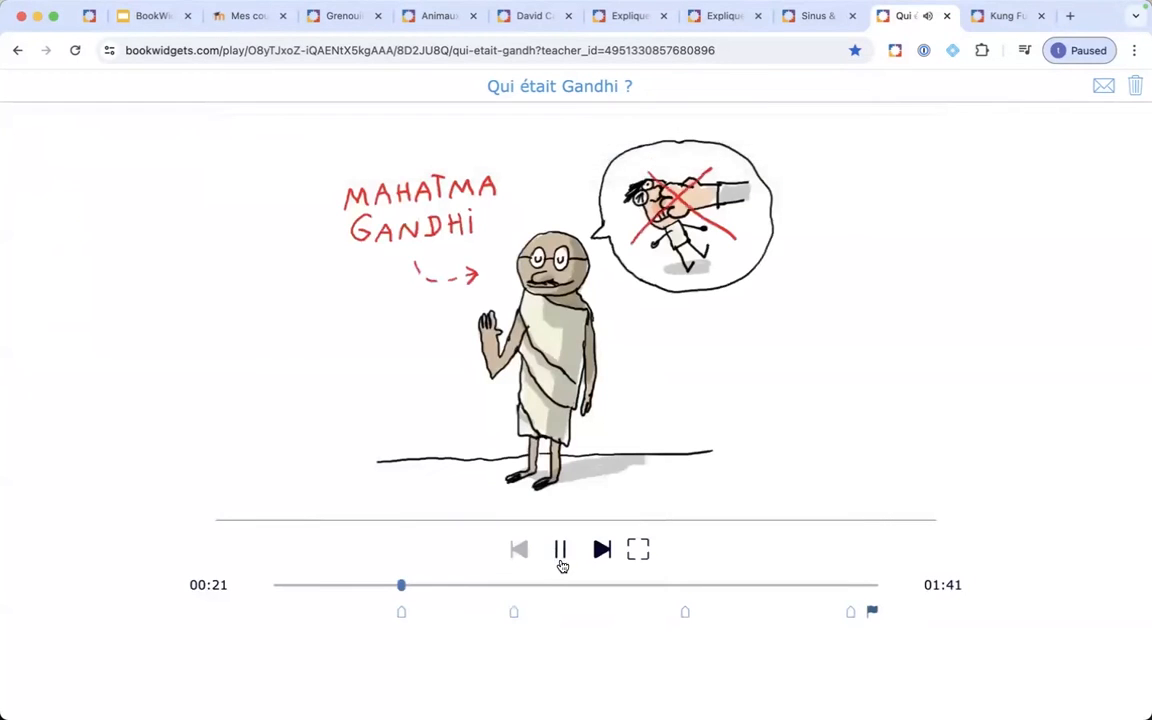
left_click(560, 552)
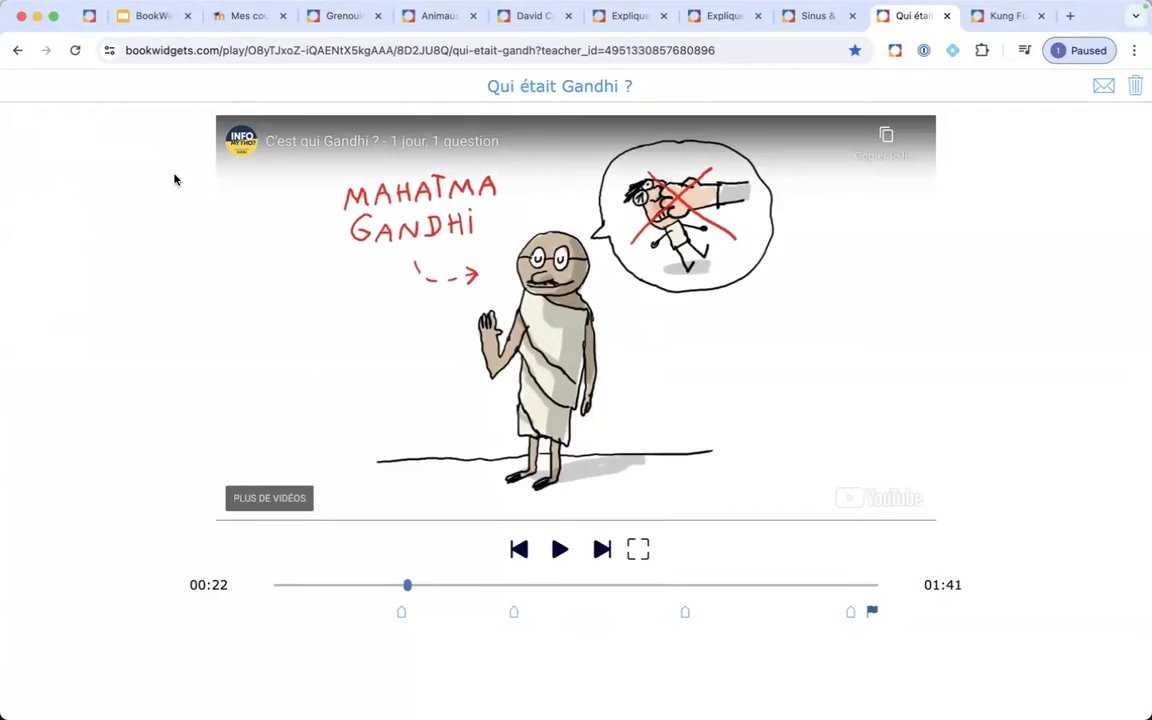
- Open the Géographie course in Moodle and turn on its edit mode
left_click(250, 20)
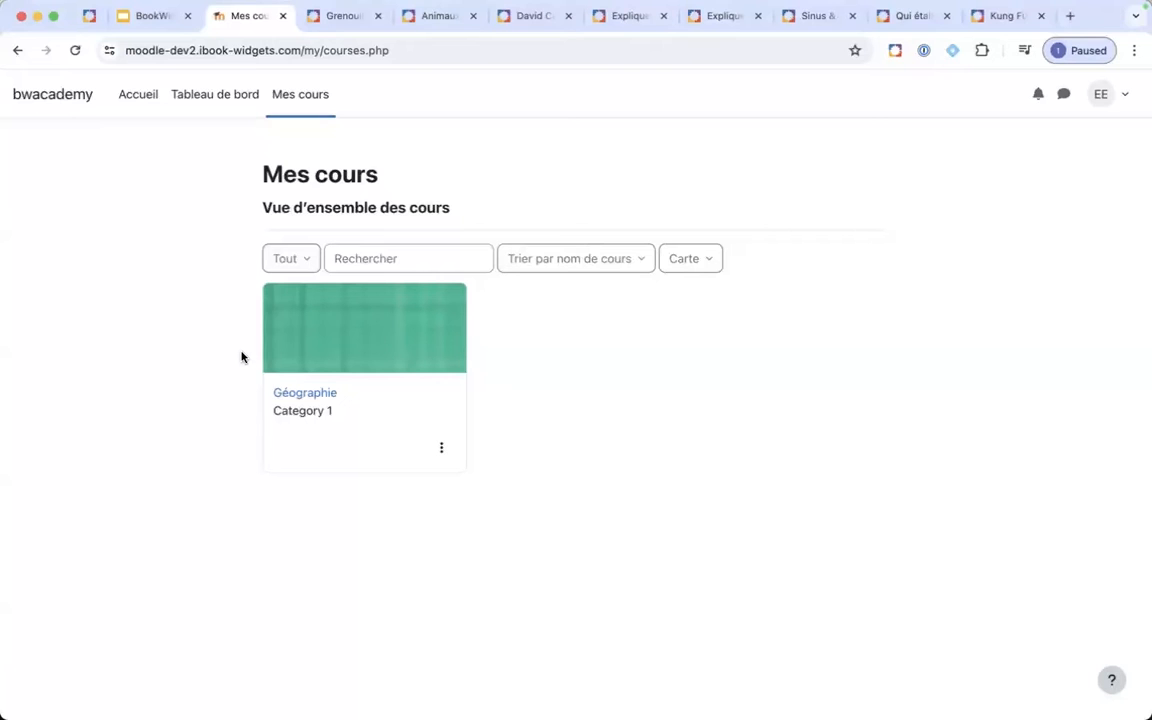
left_click(305, 394)
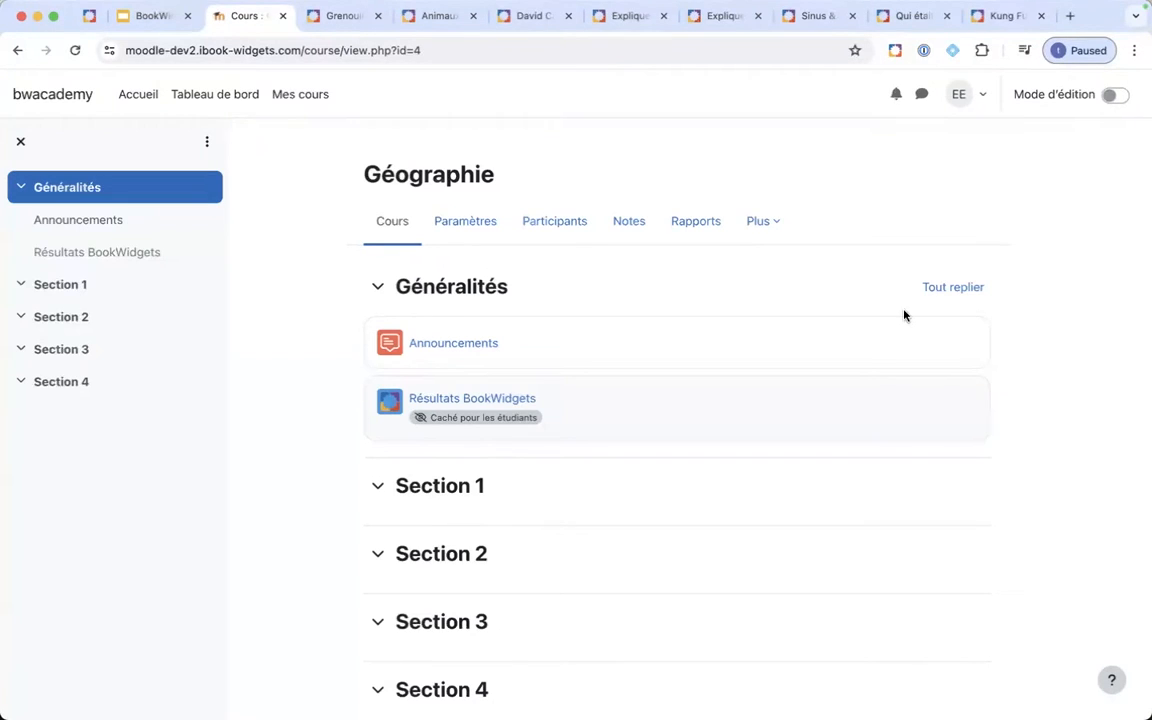
left_click(1112, 98)
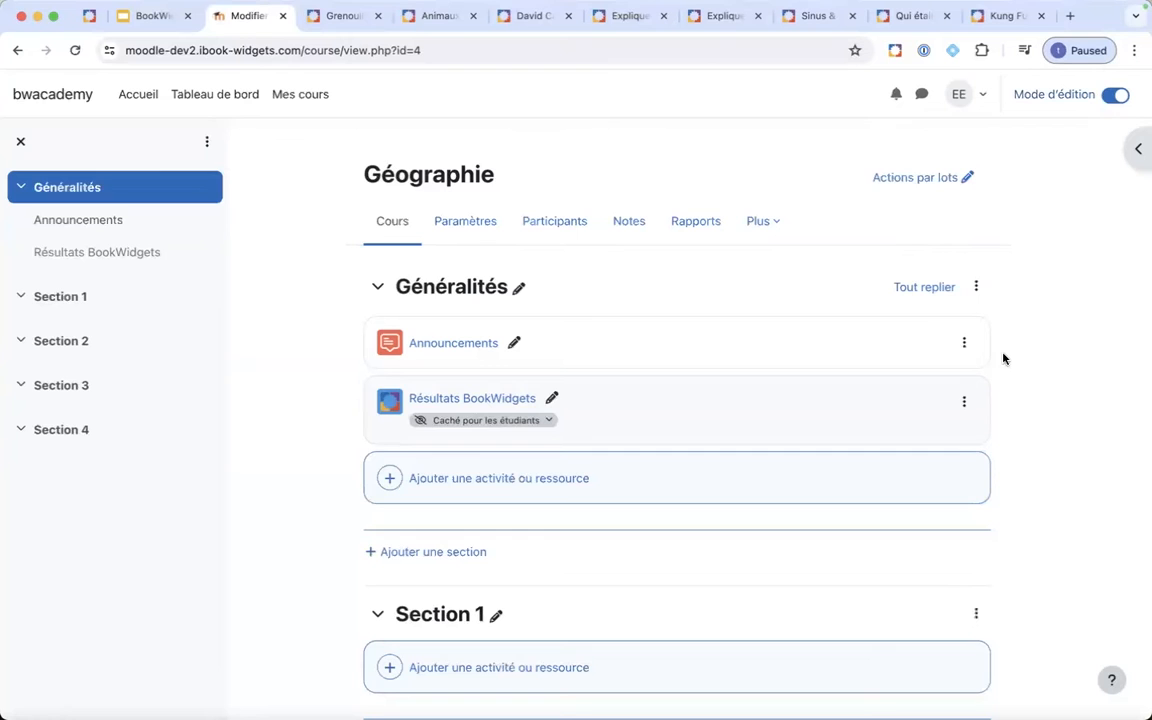
- Add a BookWidgets activity to Section 1 of the Géographie course
scroll(1018, 450, "down", 3)
scroll(1018, 450, "down", 2)
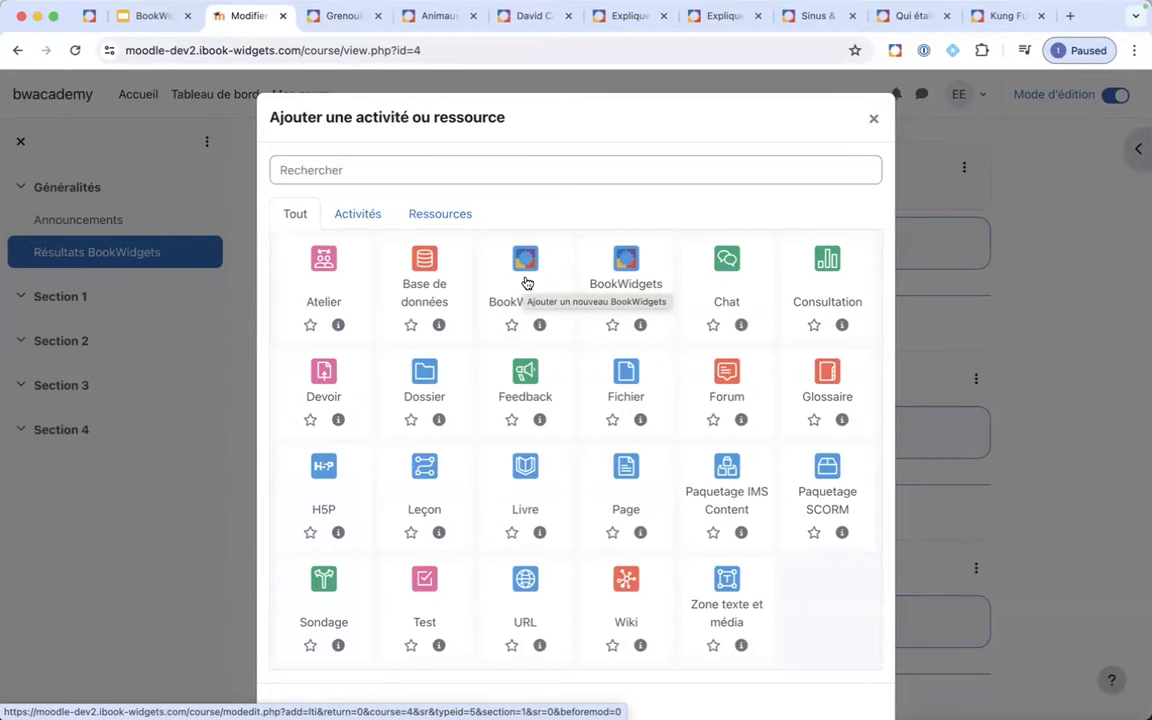
scroll(566, 271, "down", 1)
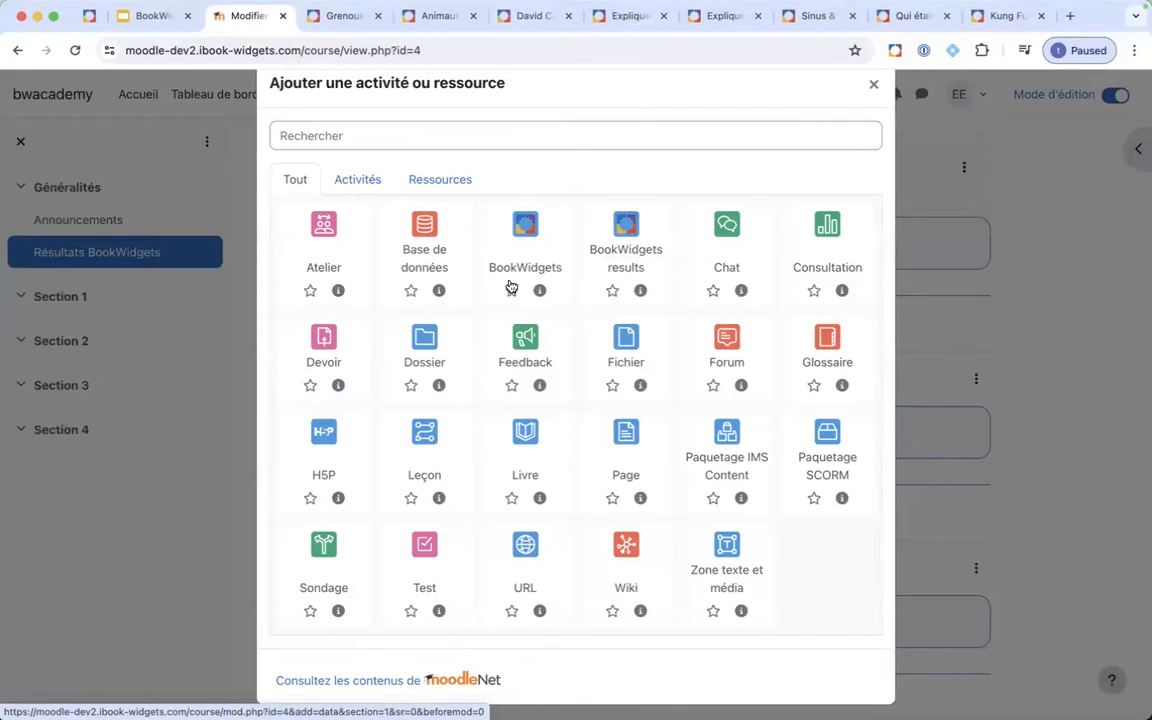
scroll(530, 268, "down", 1)
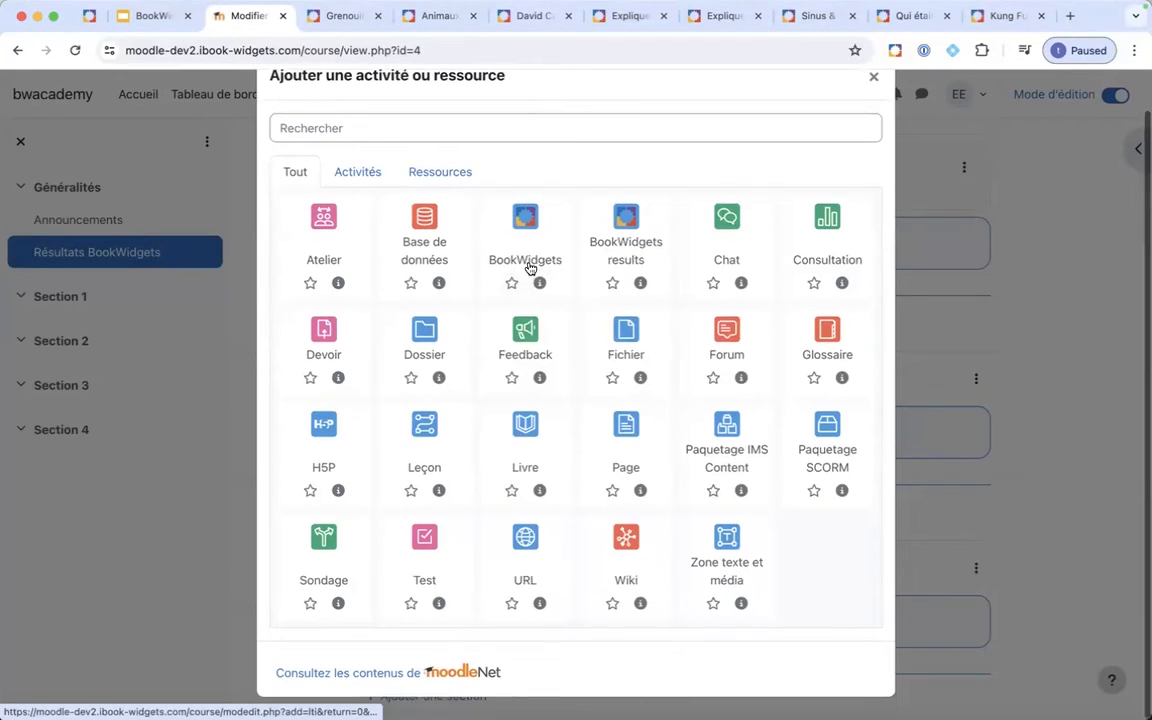
left_click(519, 268)
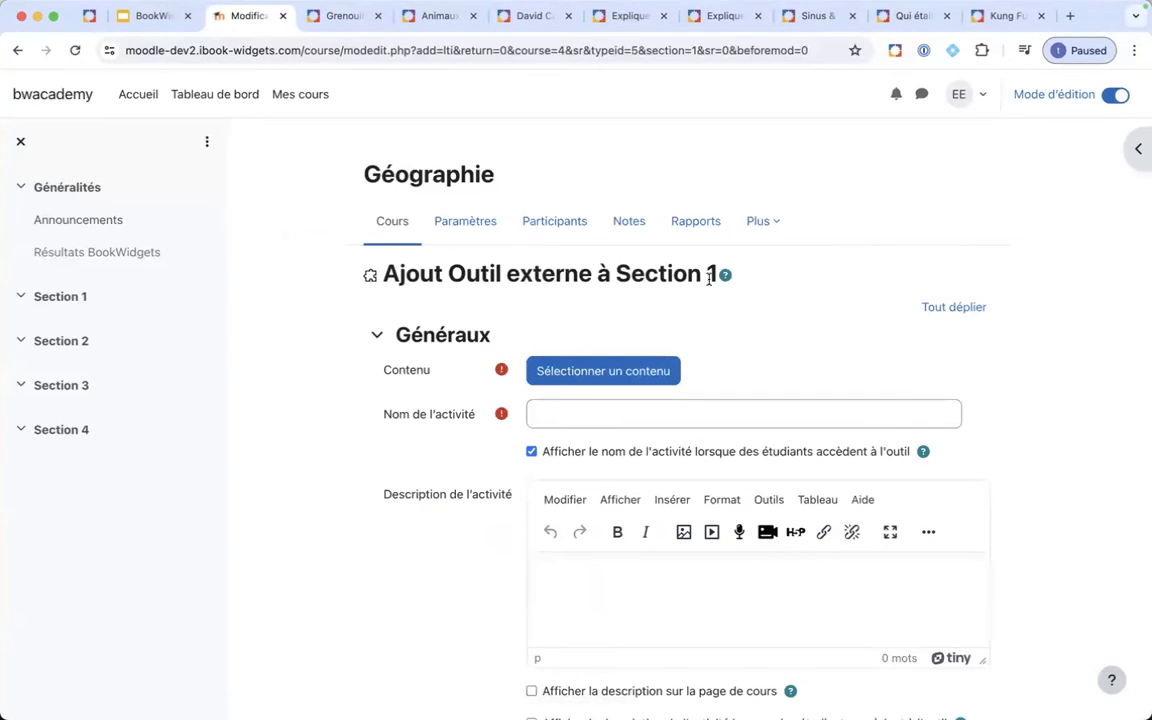
- Open the content selection for the new activity and start creating a new widget
scroll(700, 280, "down", 1)
scroll(709, 284, "down", 1)
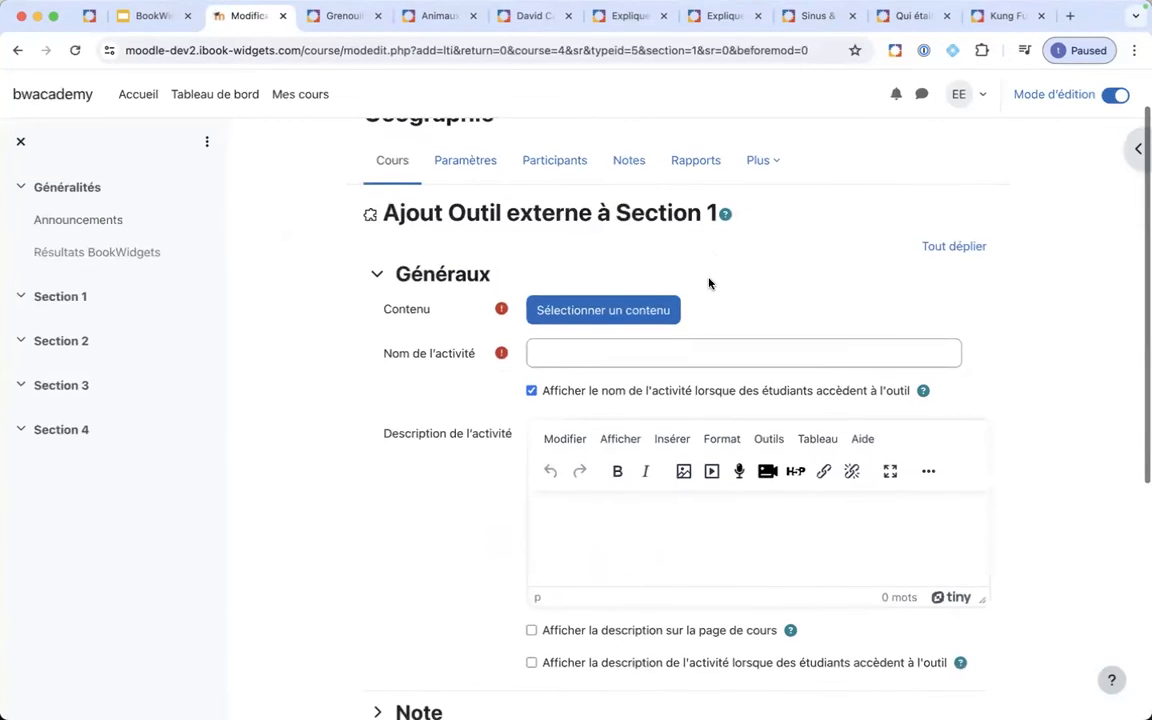
left_click(617, 316)
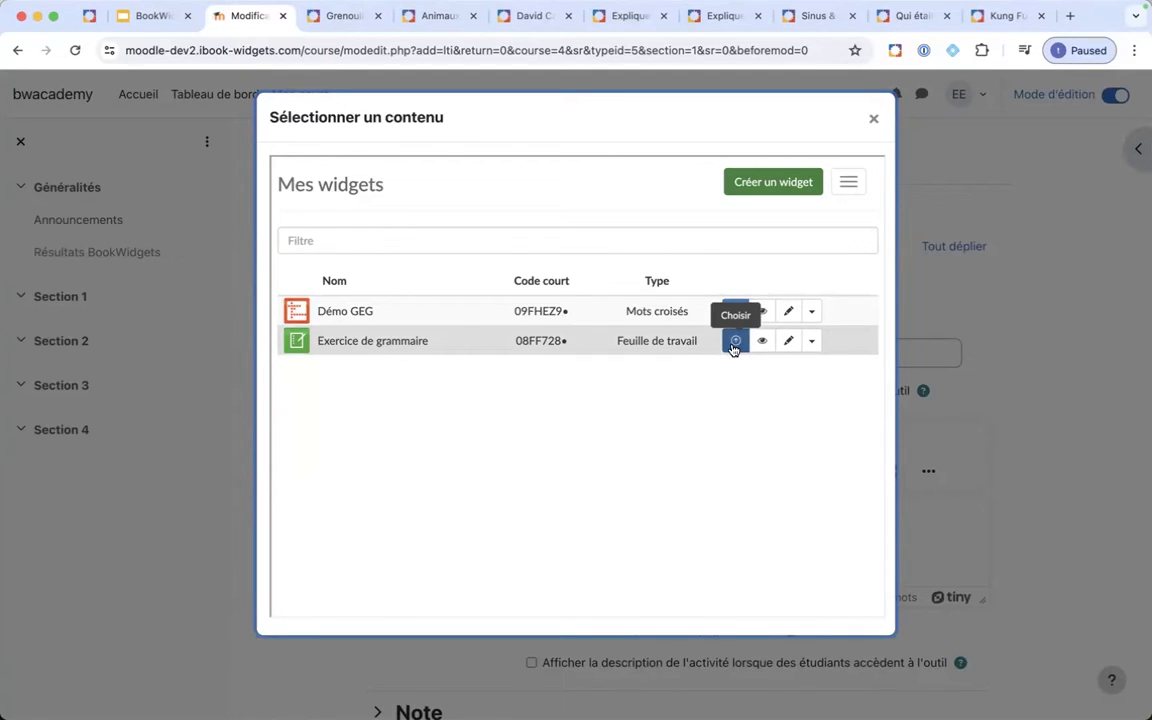
left_click(785, 190)
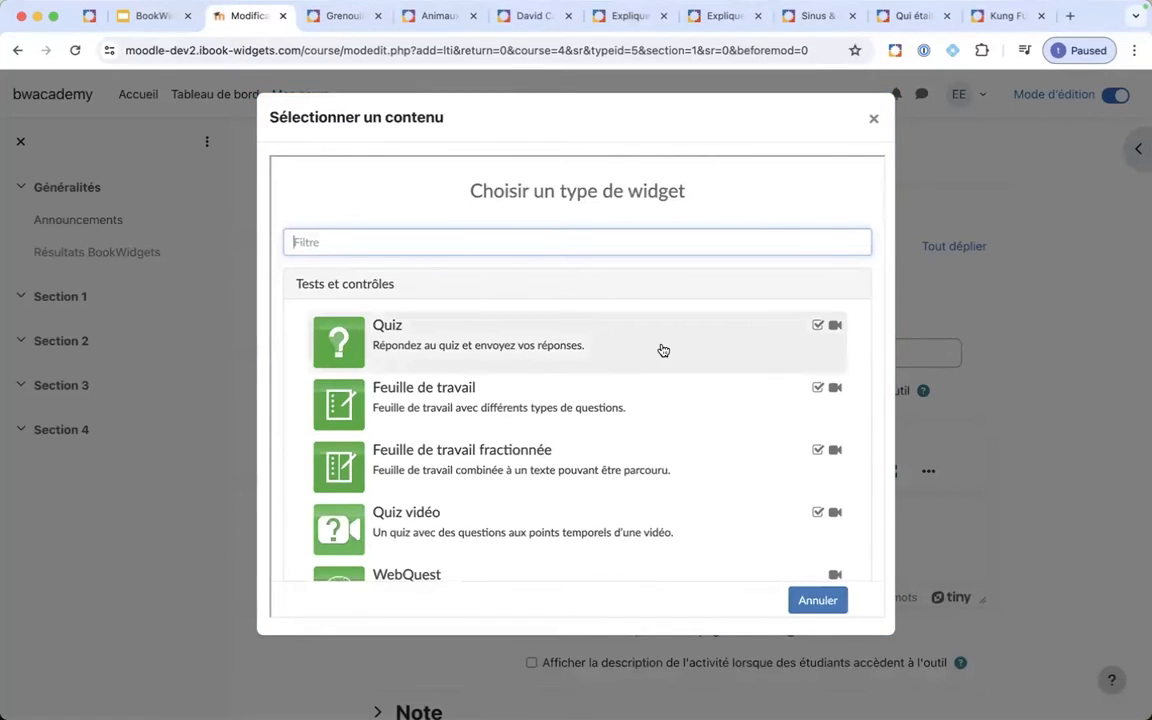
- Look through the available widget types, from Tests et contrôles through Jeux, Images et vidéos, Math and Intégrer des tiers to Divers
scroll(661, 348, "down", 2)
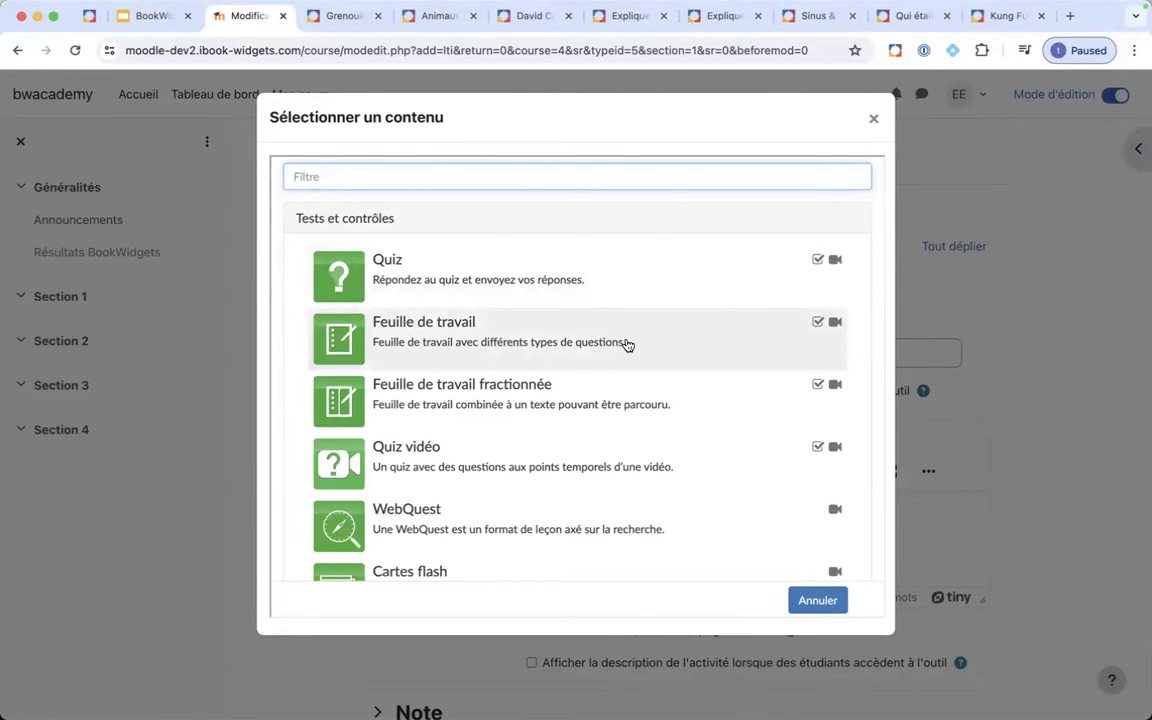
scroll(627, 344, "down", 2)
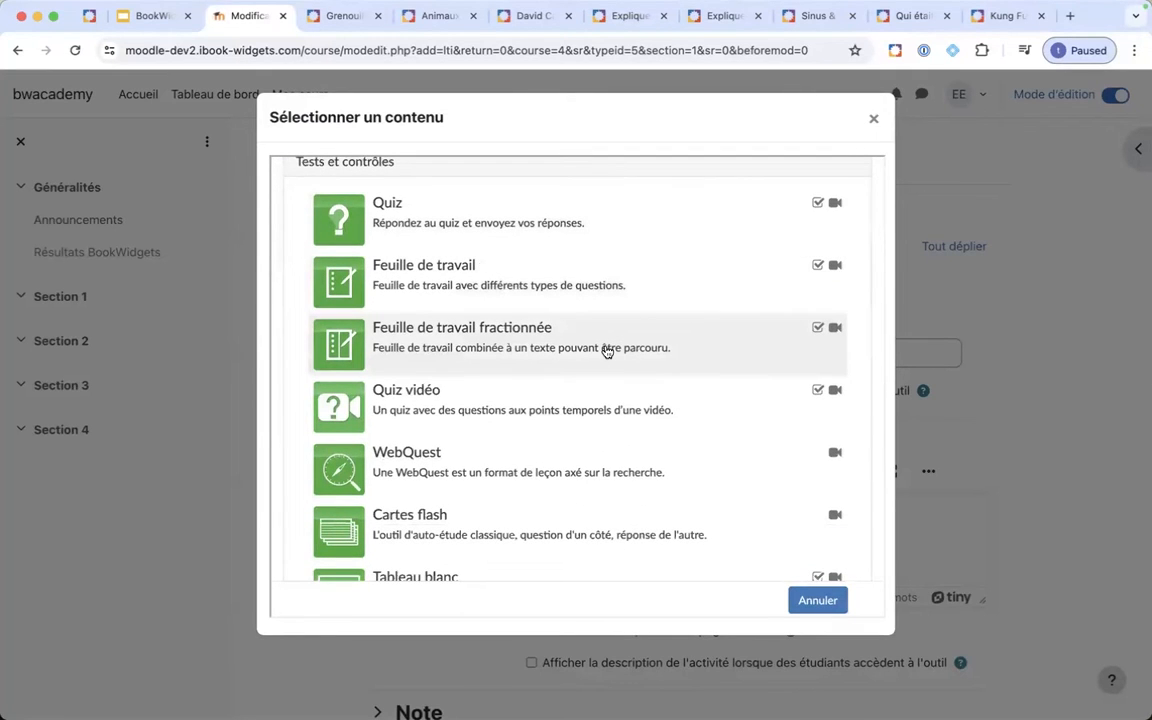
scroll(605, 350, "down", 2)
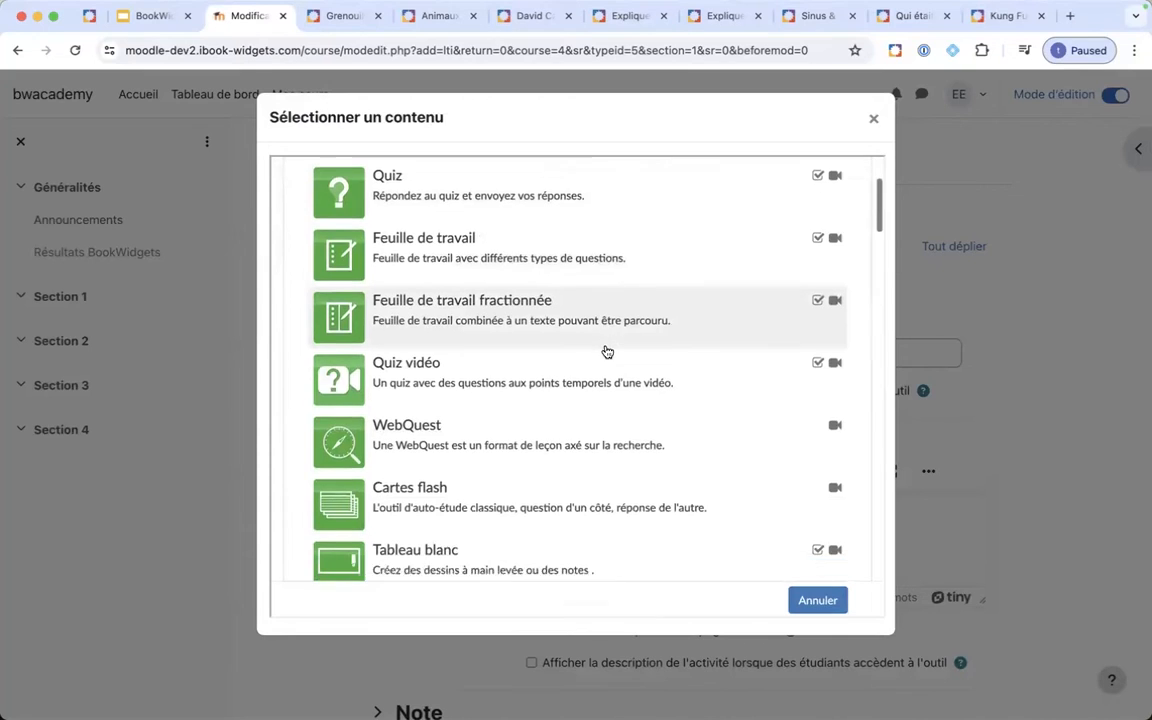
scroll(524, 363, "down", 4)
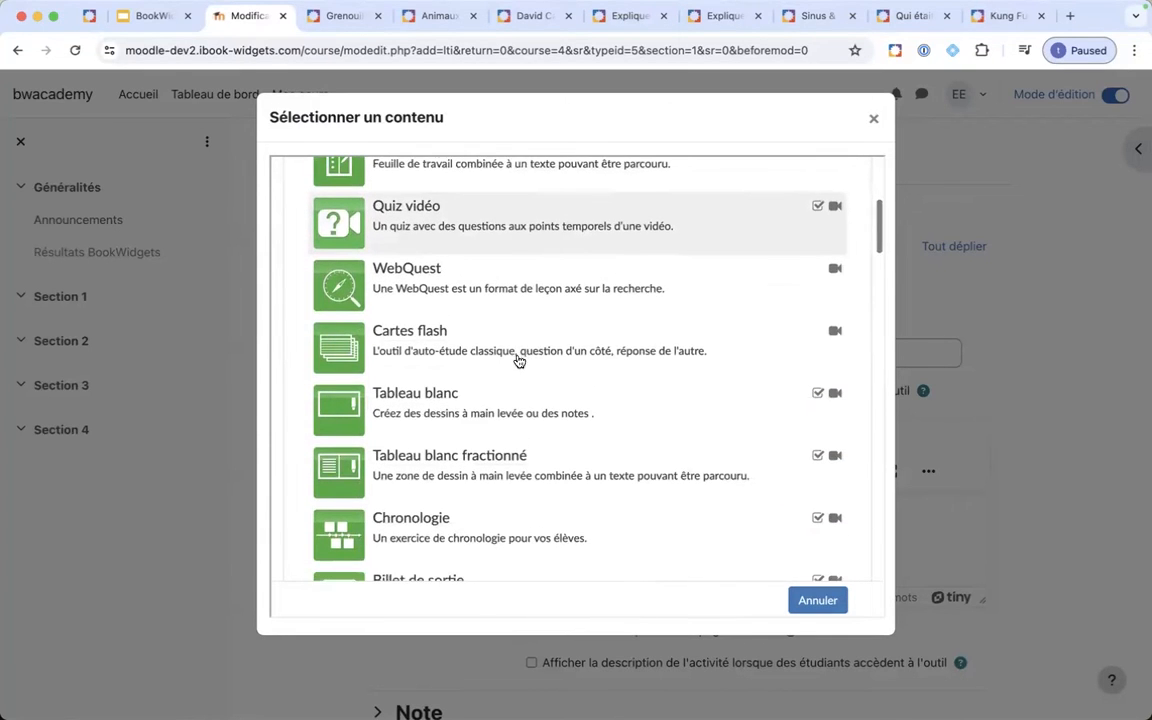
scroll(488, 345, "down", 5)
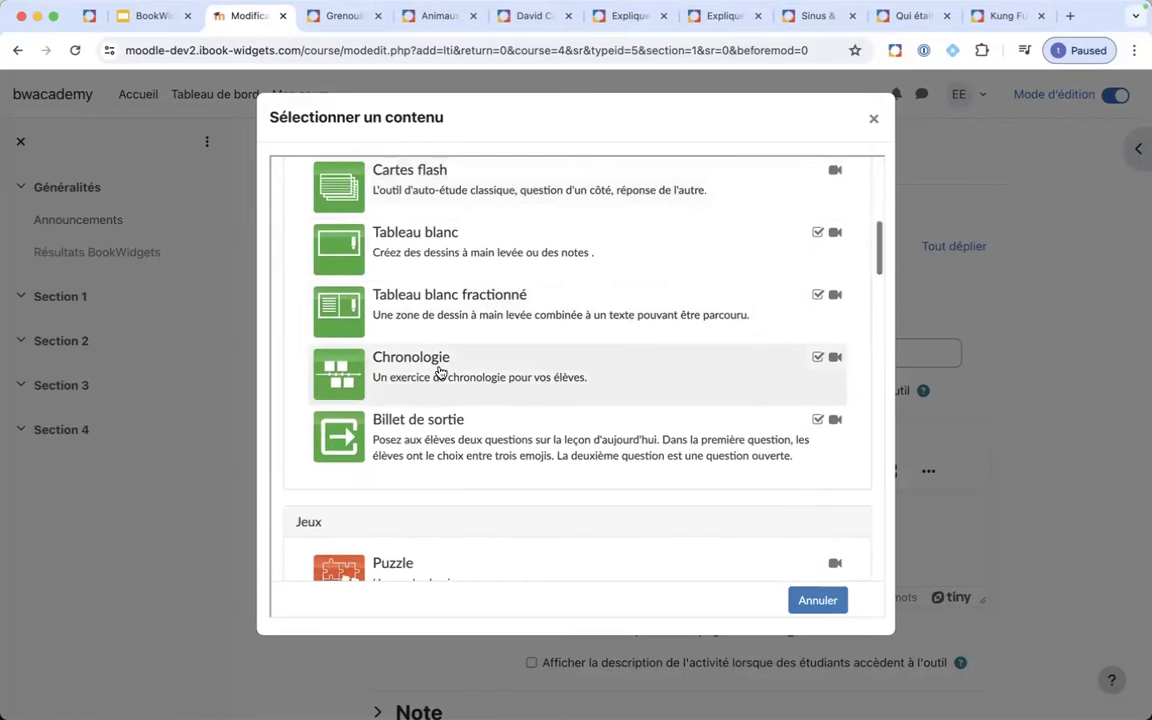
scroll(440, 371, "down", 6)
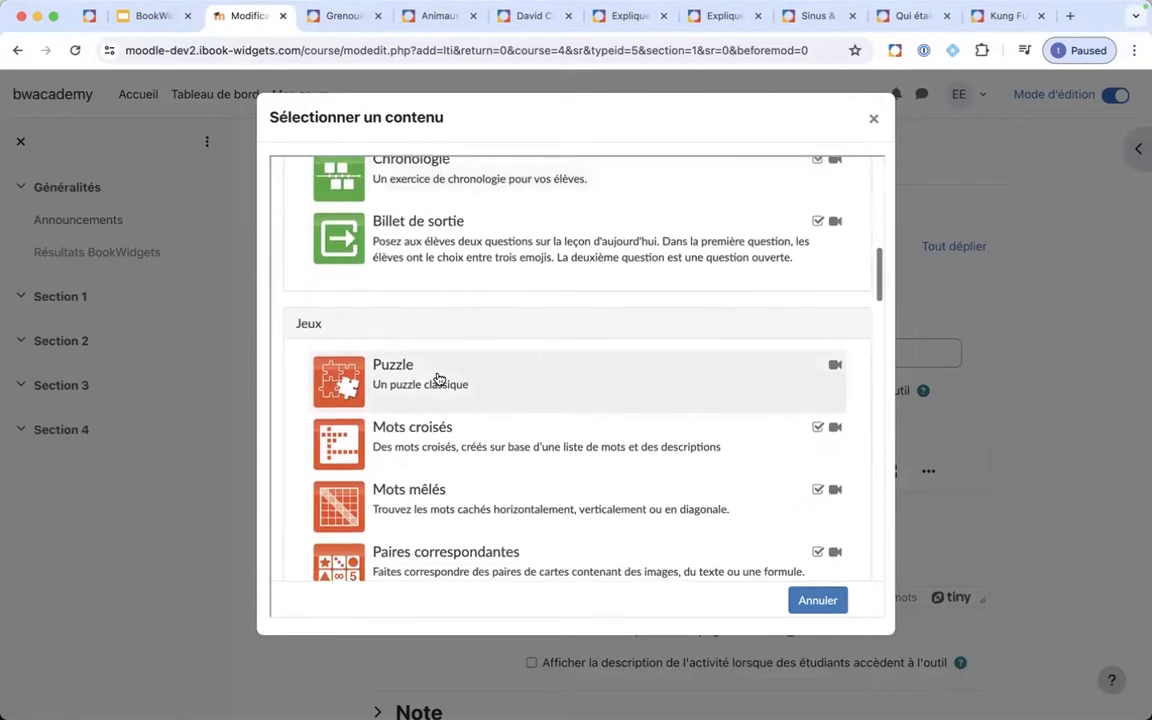
scroll(440, 372, "down", 4)
scroll(464, 321, "down", 6)
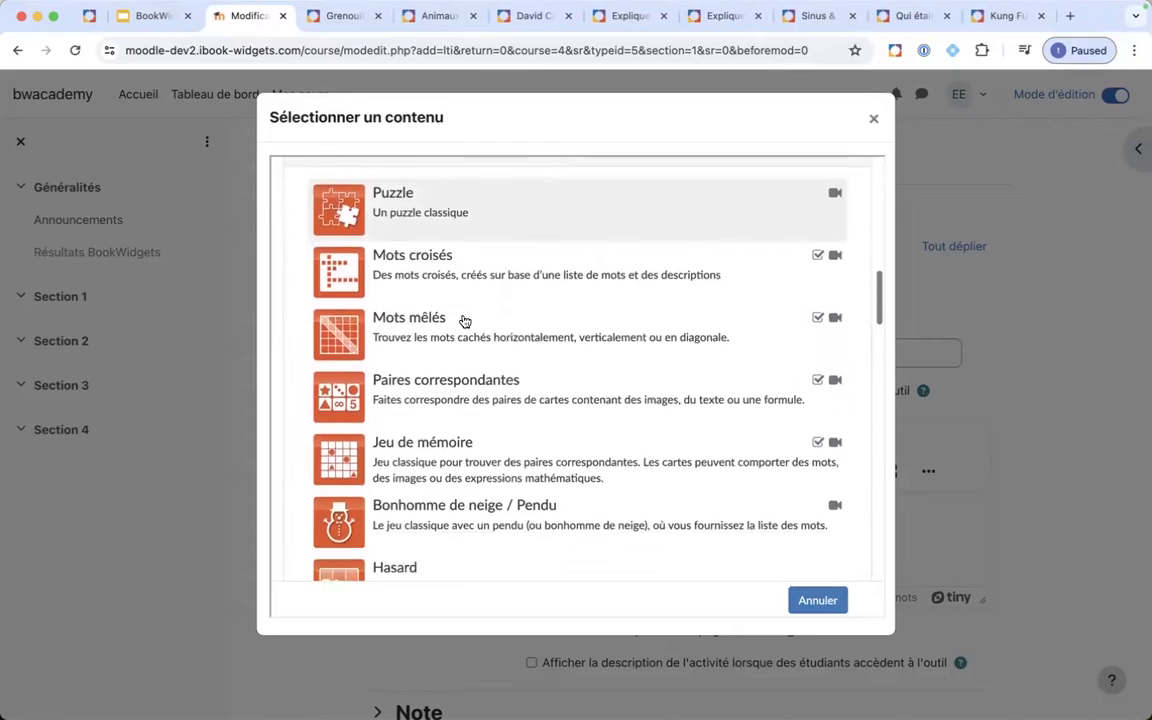
scroll(464, 321, "down", 4)
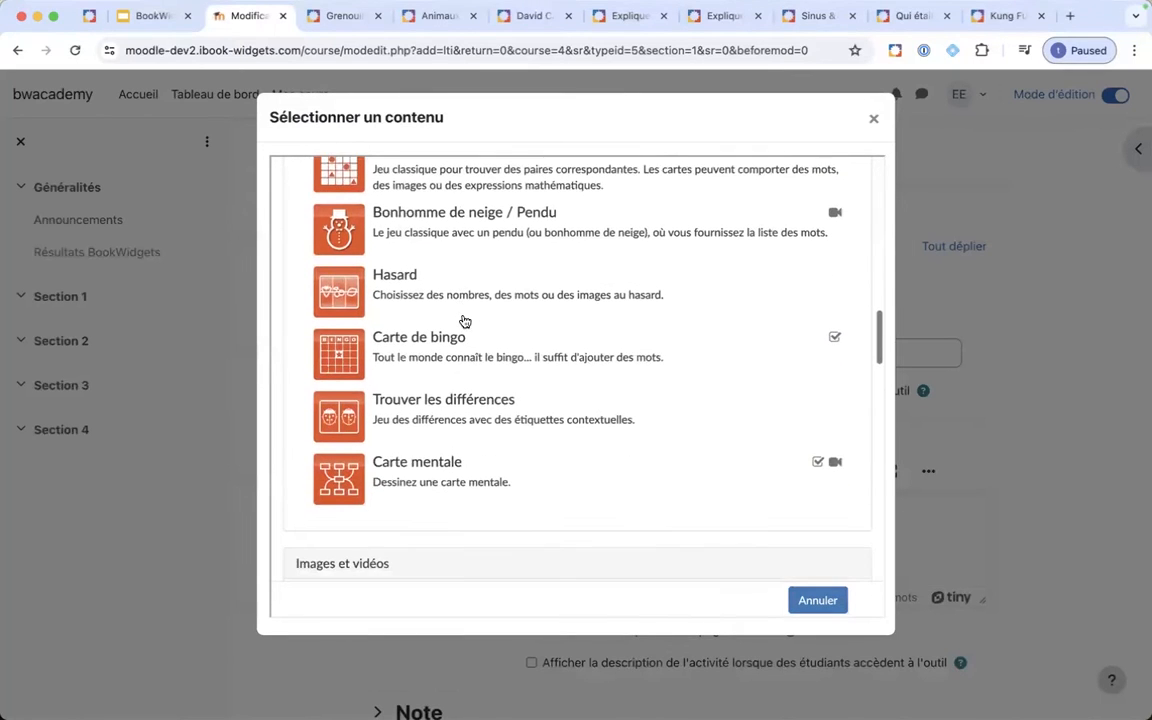
scroll(464, 321, "down", 1)
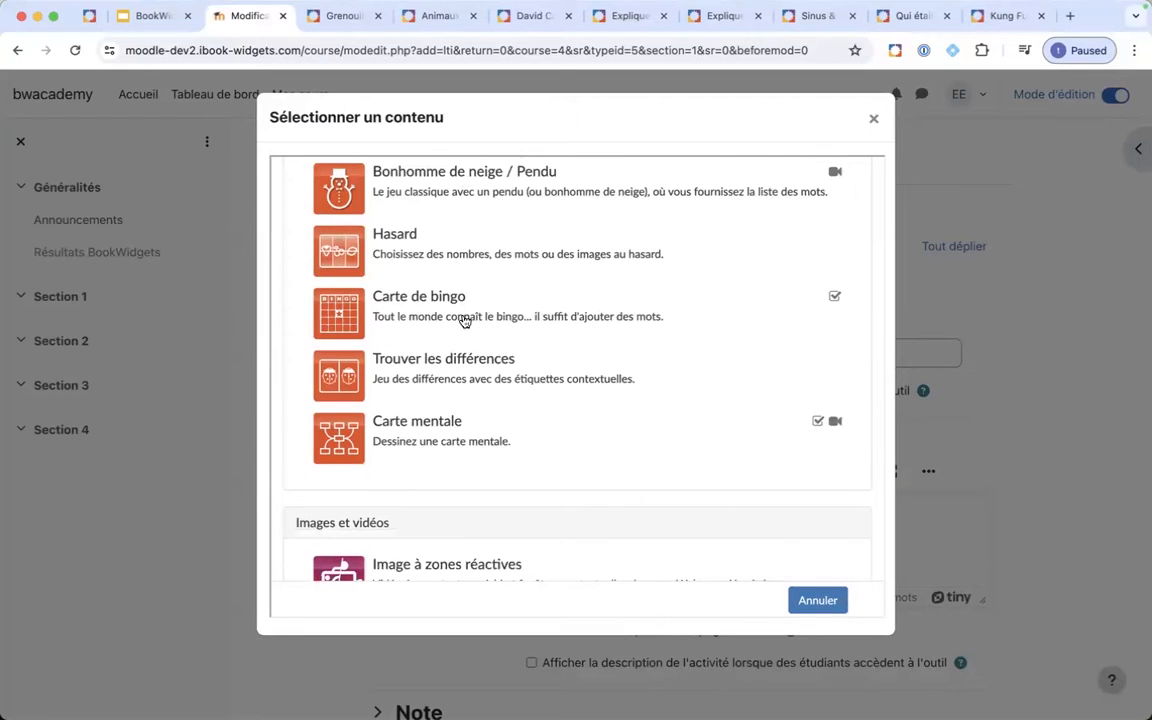
scroll(464, 321, "down", 1)
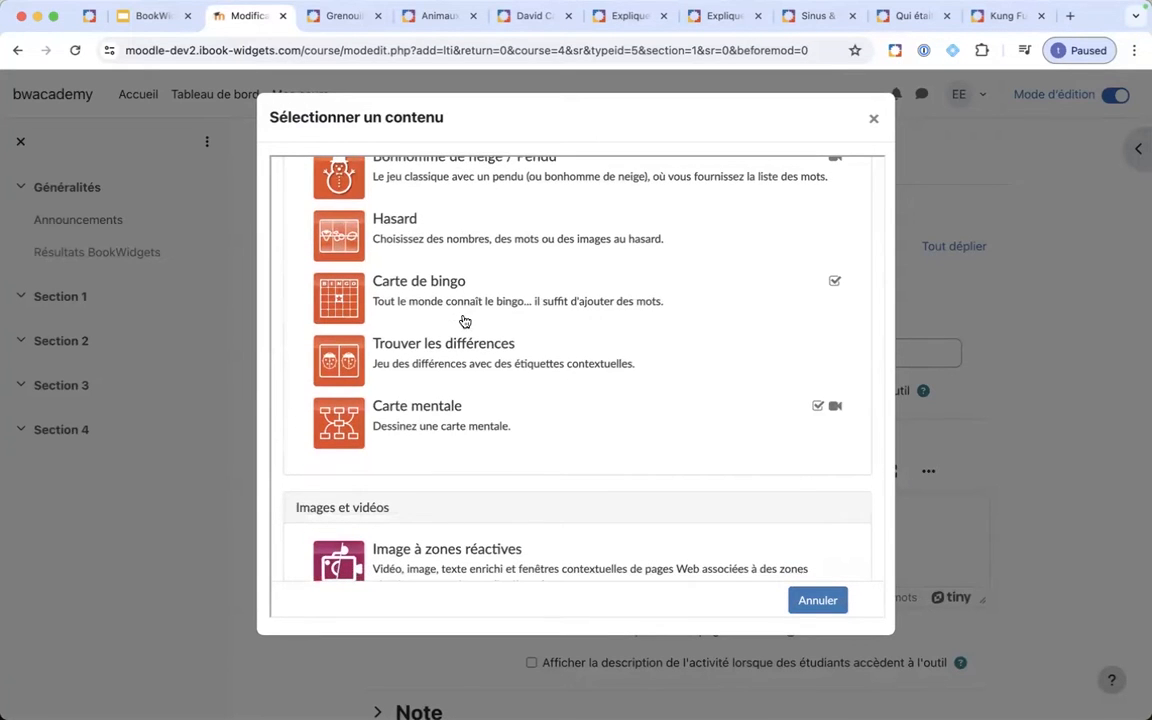
scroll(464, 321, "down", 1)
scroll(464, 321, "down", 1)
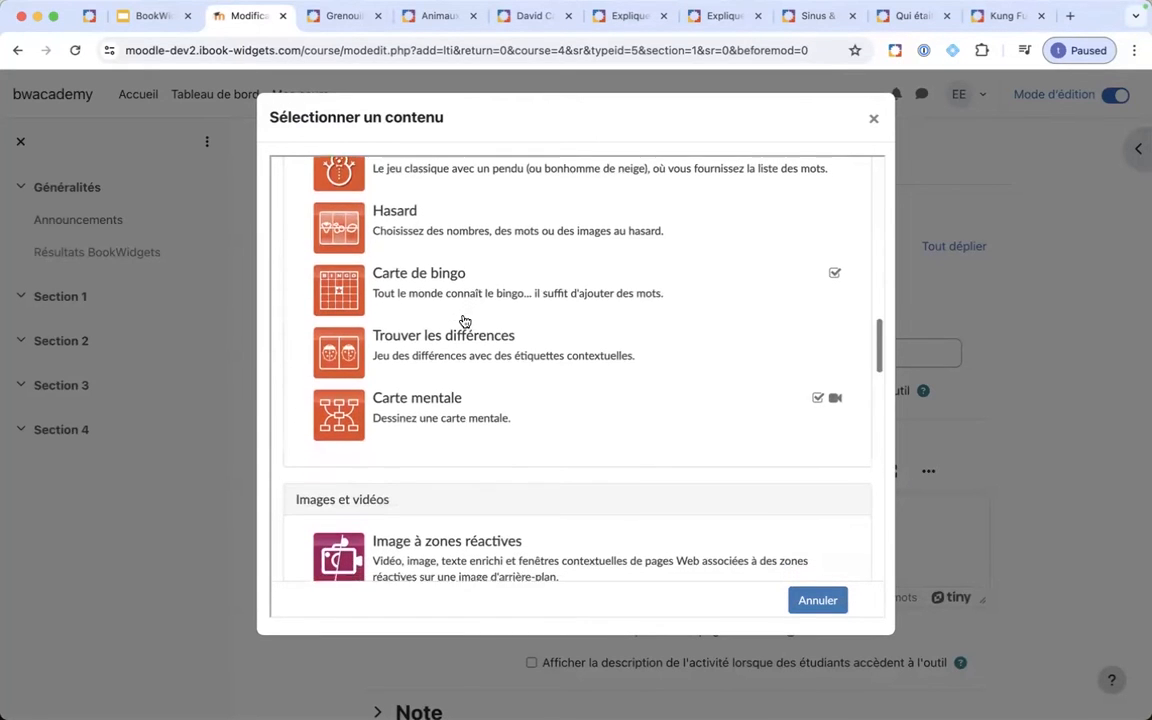
scroll(464, 321, "down", 3)
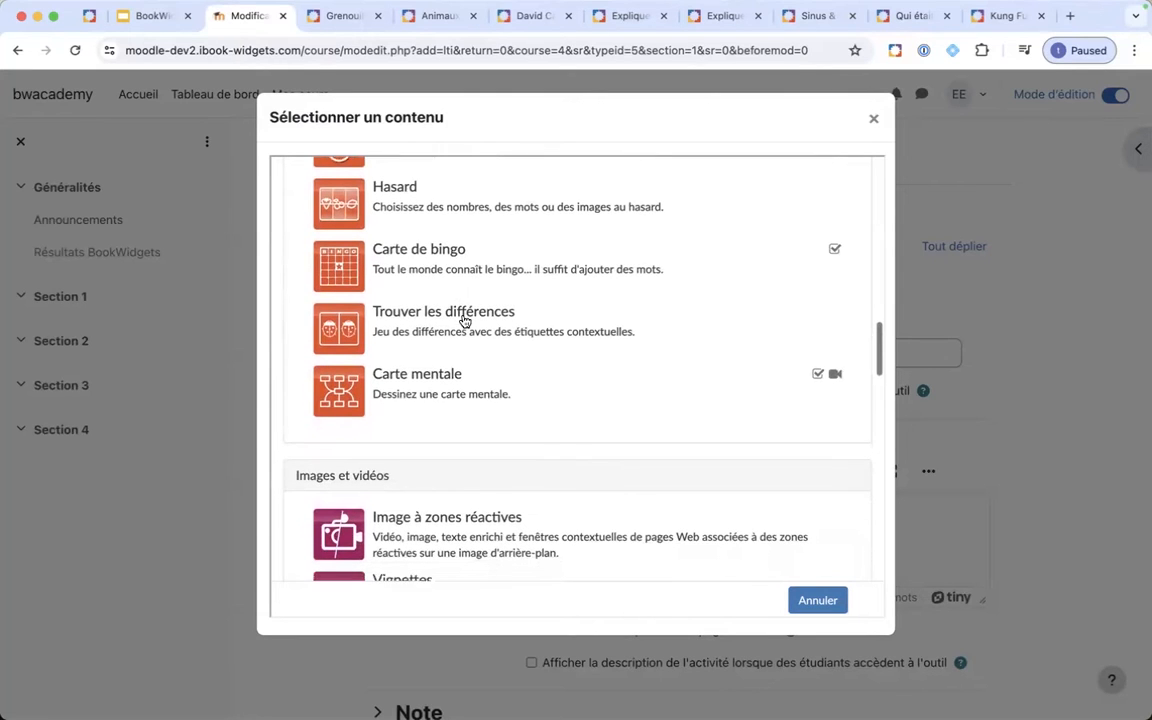
scroll(464, 321, "down", 5)
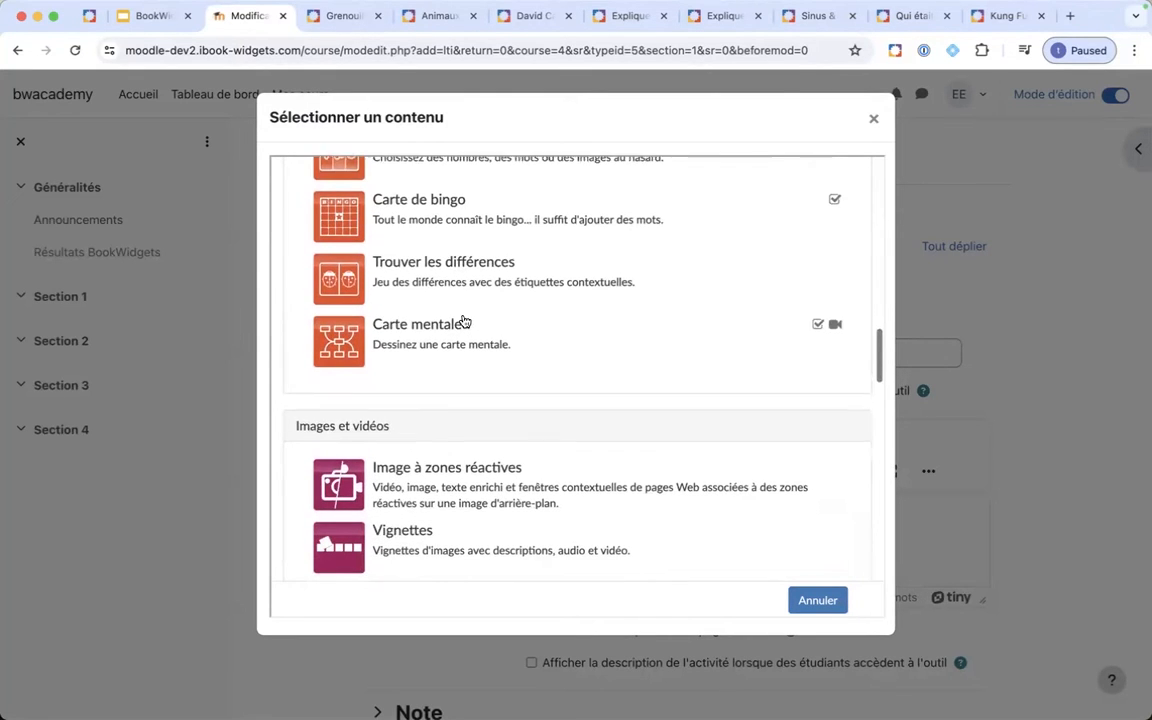
scroll(464, 321, "down", 5)
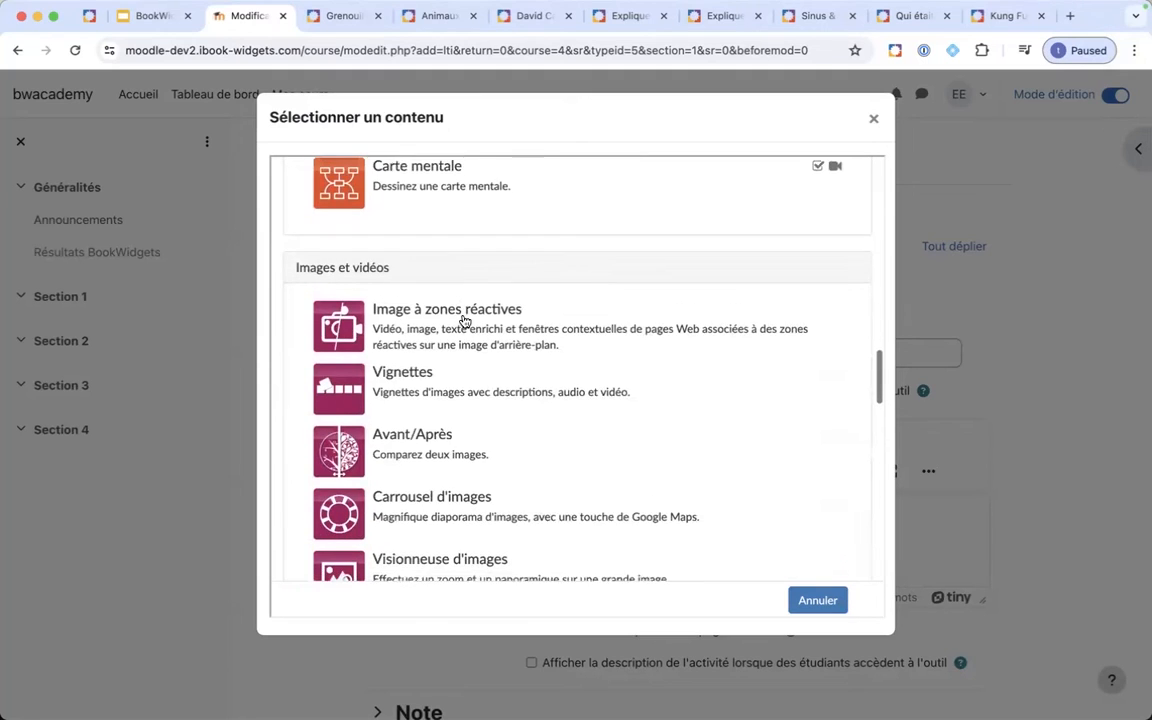
scroll(464, 321, "down", 2)
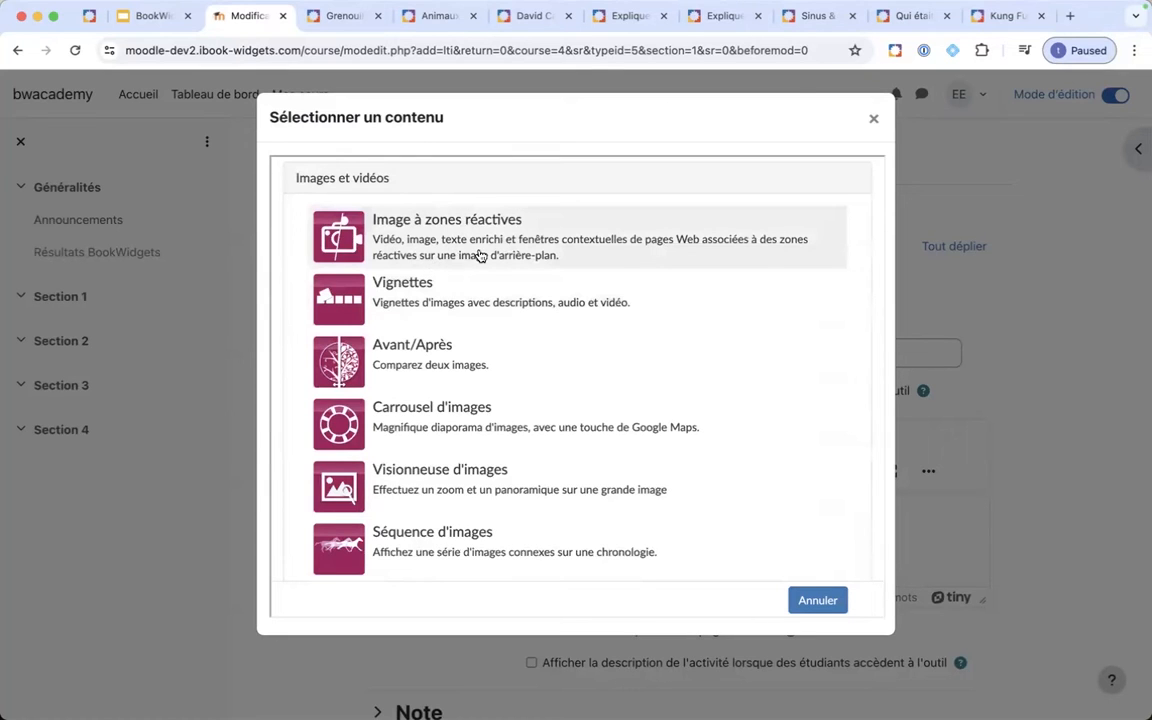
scroll(522, 249, "down", 1)
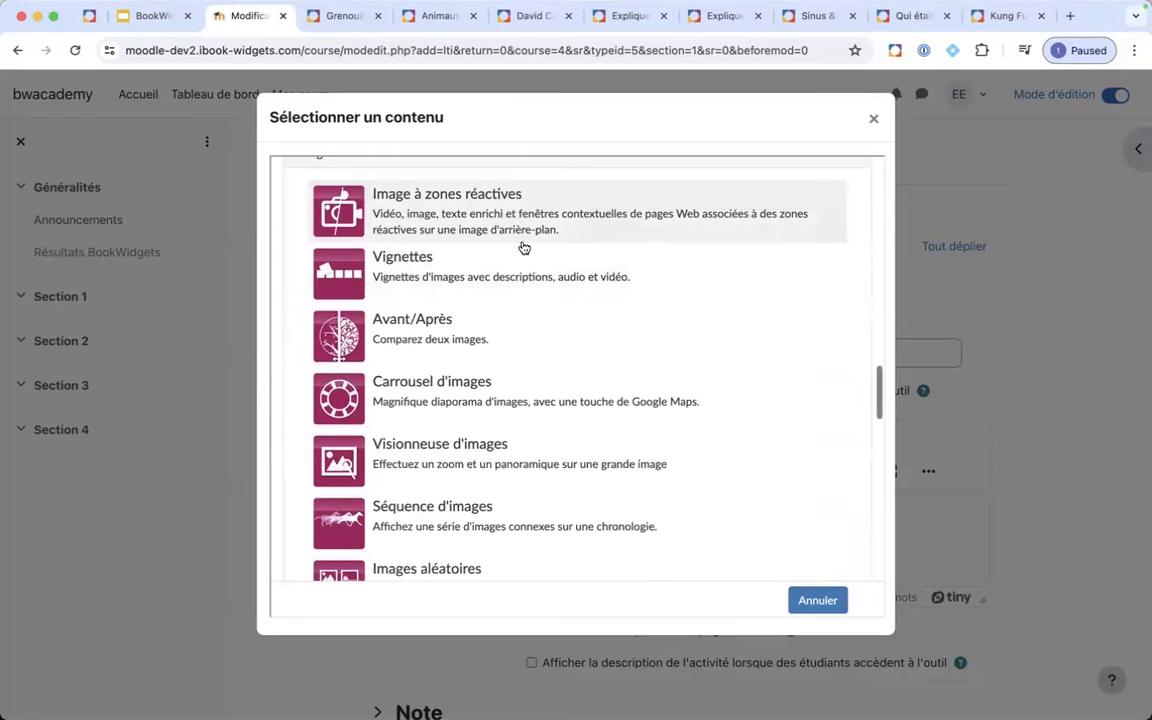
scroll(524, 248, "down", 1)
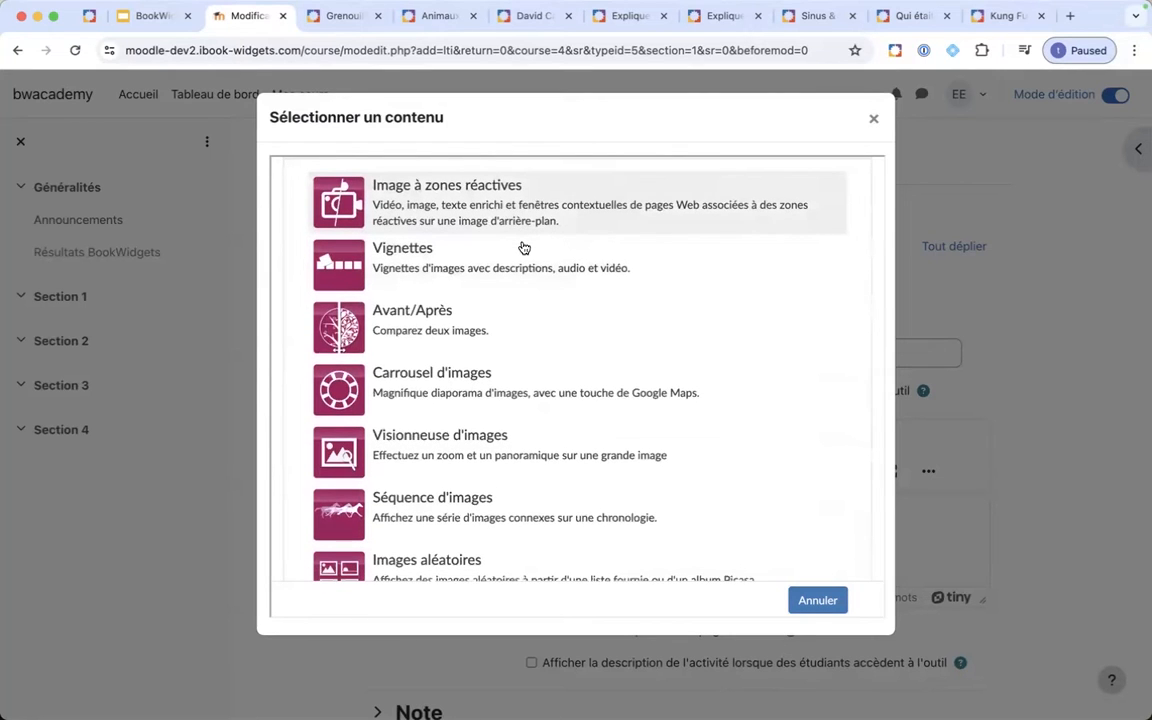
scroll(523, 248, "down", 2)
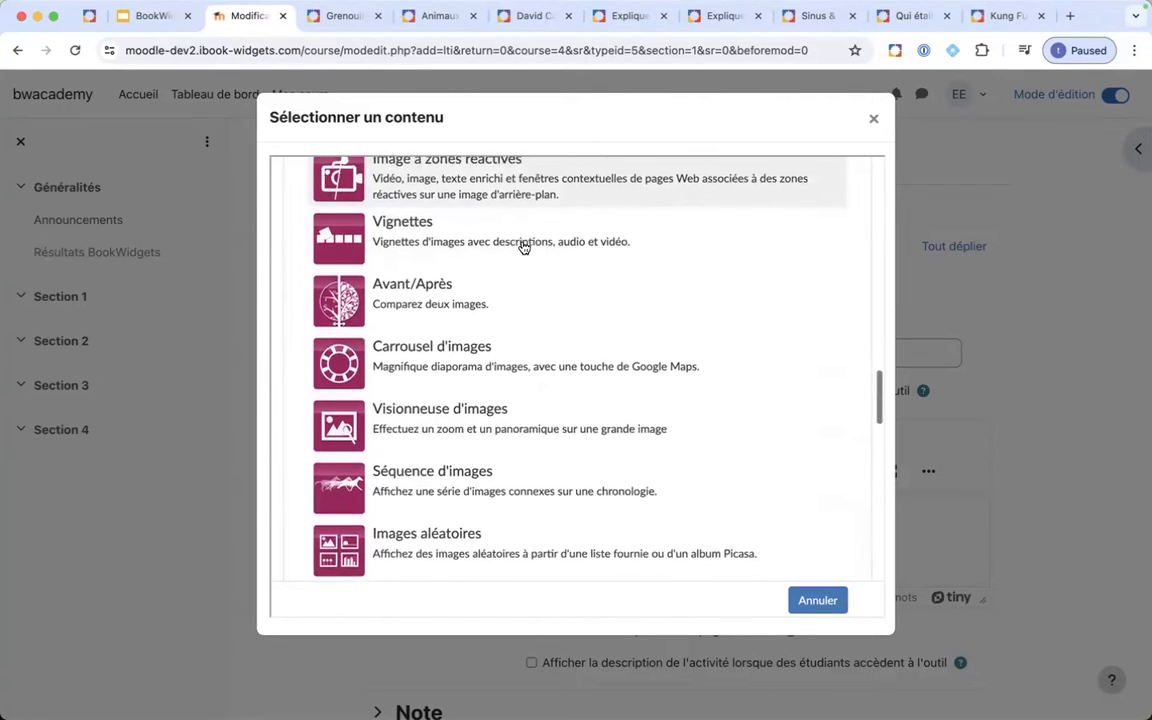
scroll(524, 248, "down", 1)
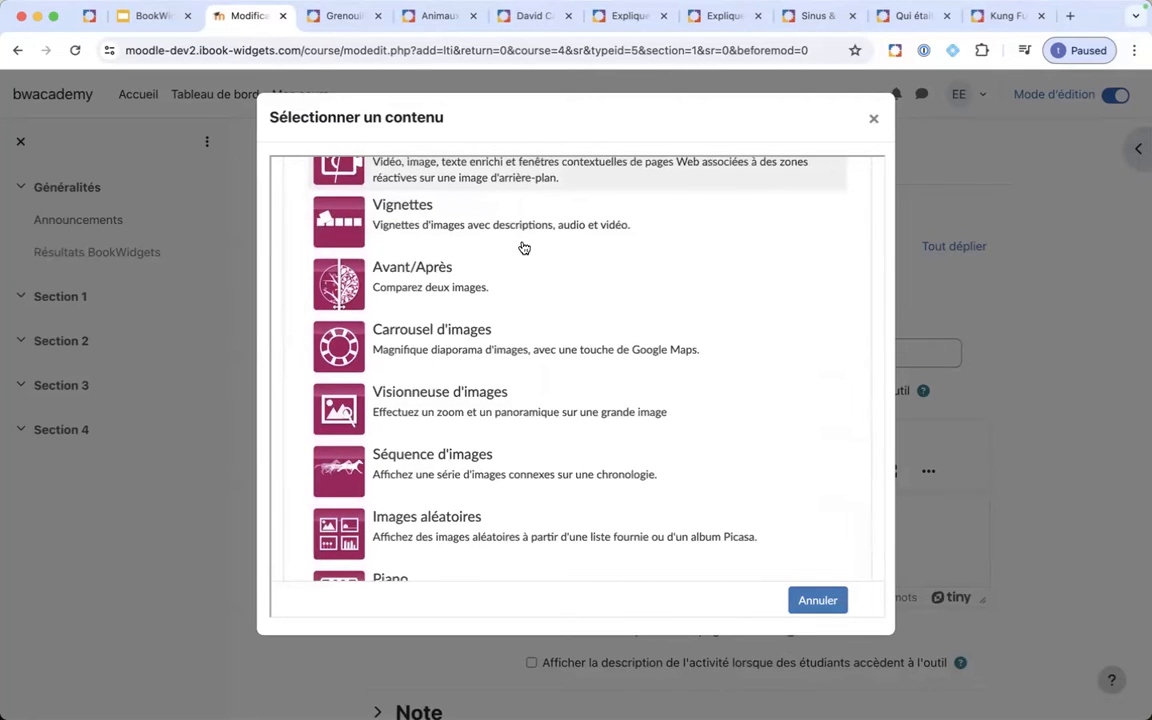
scroll(524, 247, "down", 3)
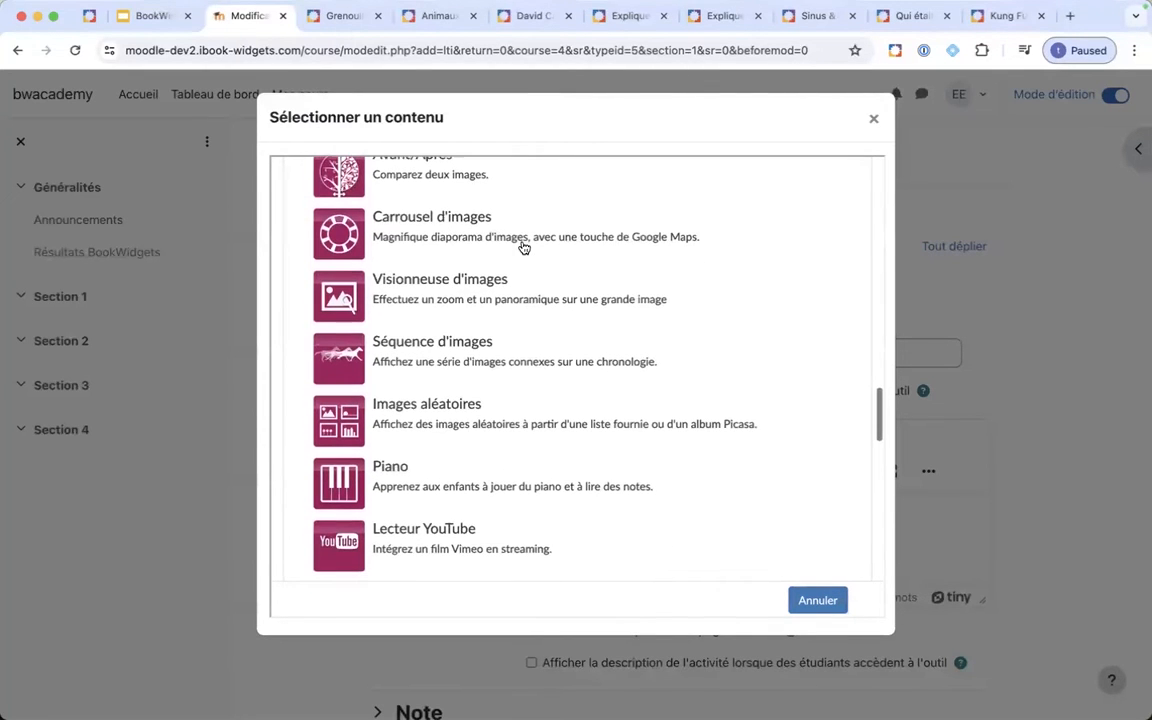
scroll(524, 247, "down", 6)
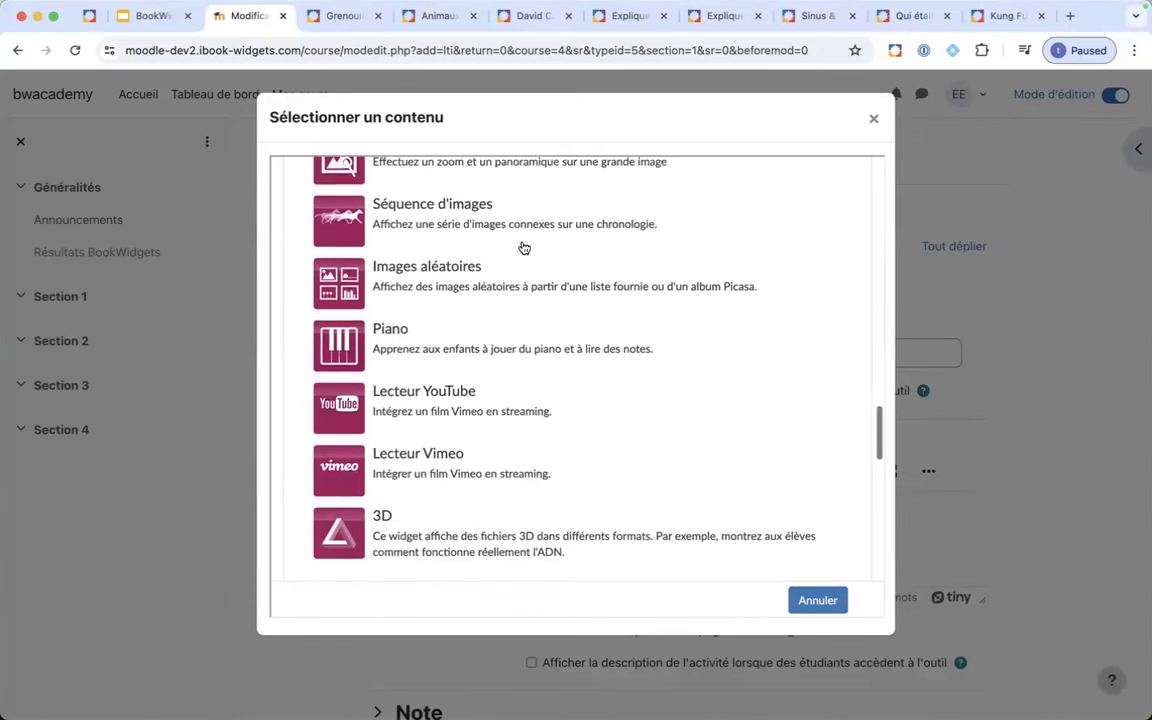
scroll(524, 247, "down", 6)
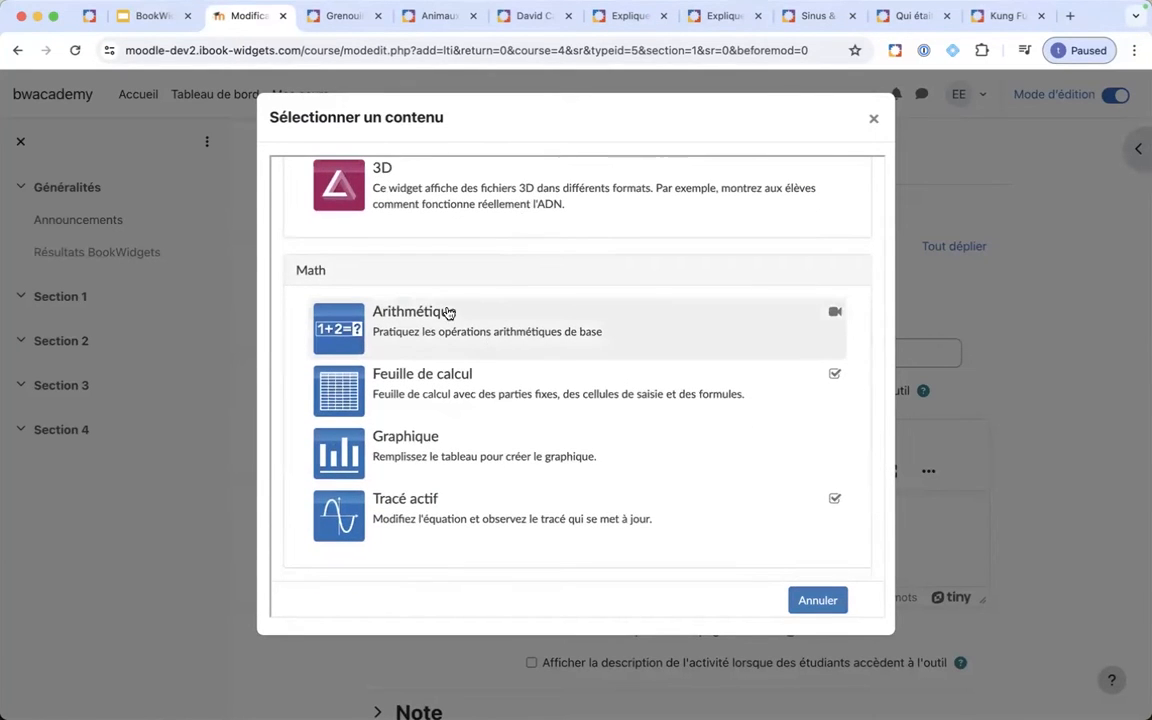
scroll(447, 329, "down", 1)
scroll(447, 329, "down", 5)
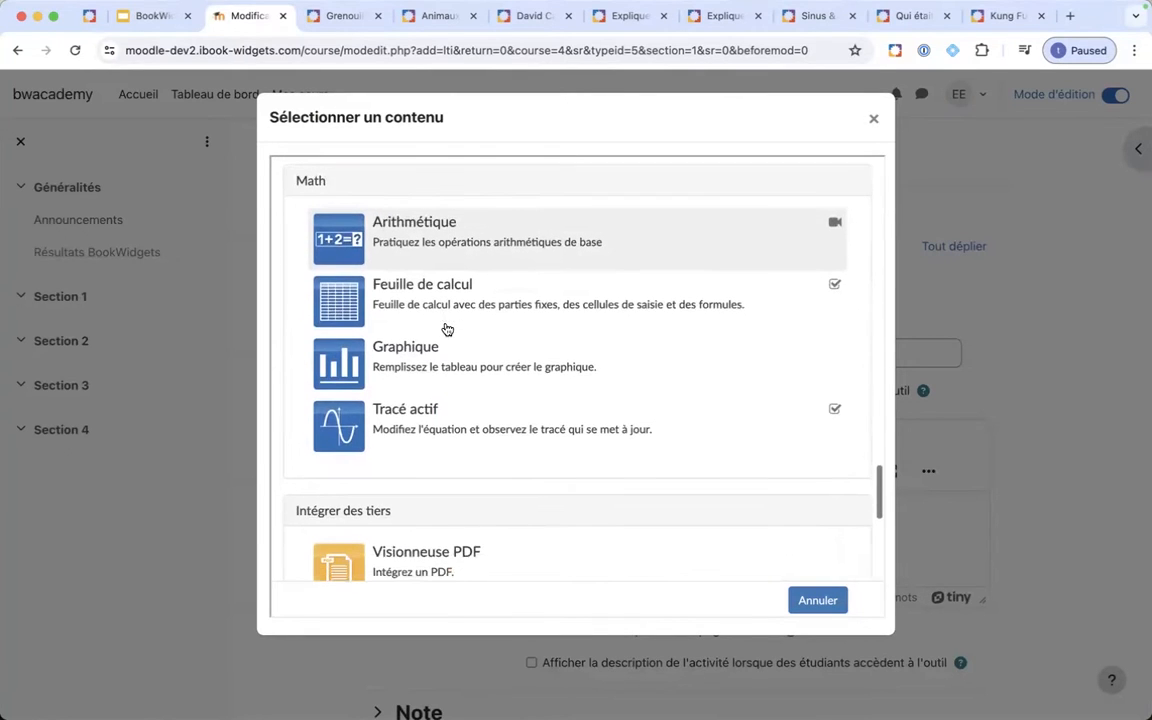
scroll(447, 329, "down", 5)
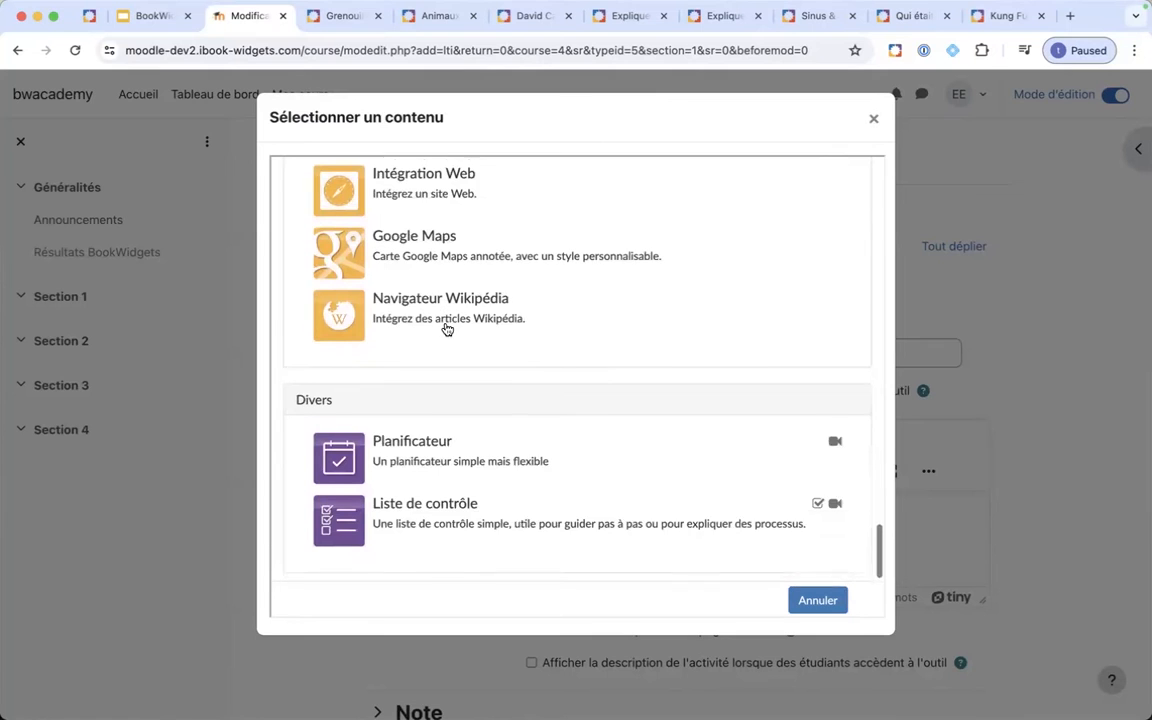
scroll(447, 329, "up", 12)
scroll(447, 329, "up", 20)
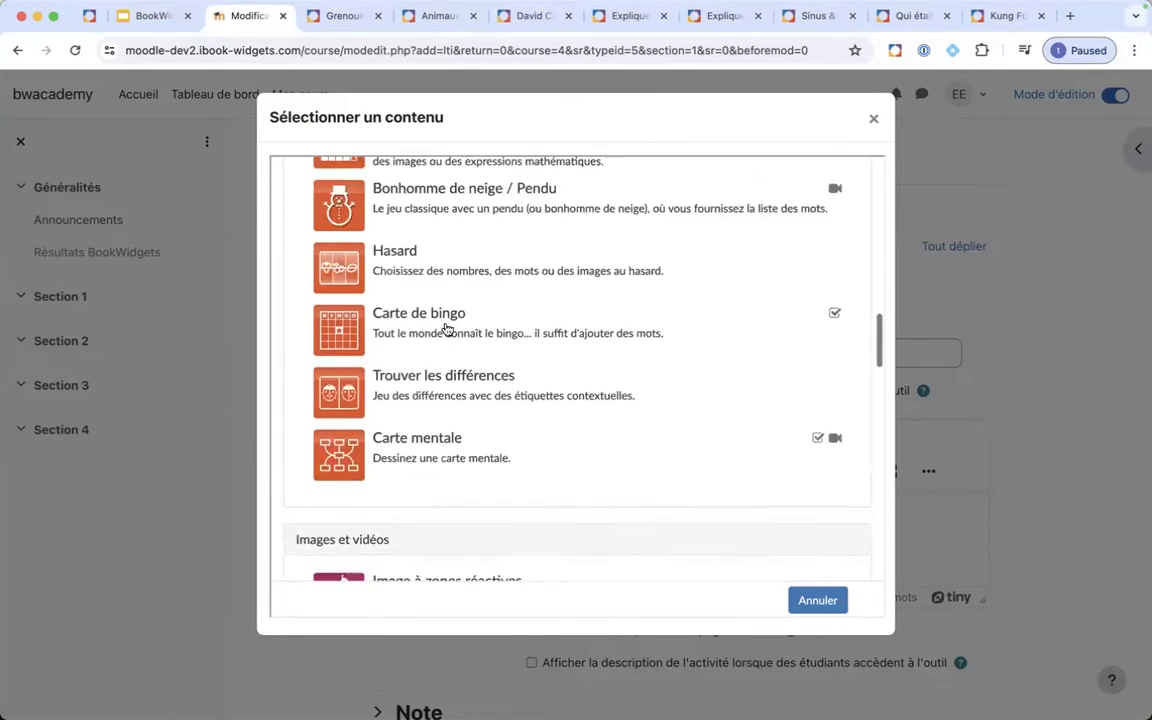
scroll(447, 329, "up", 10)
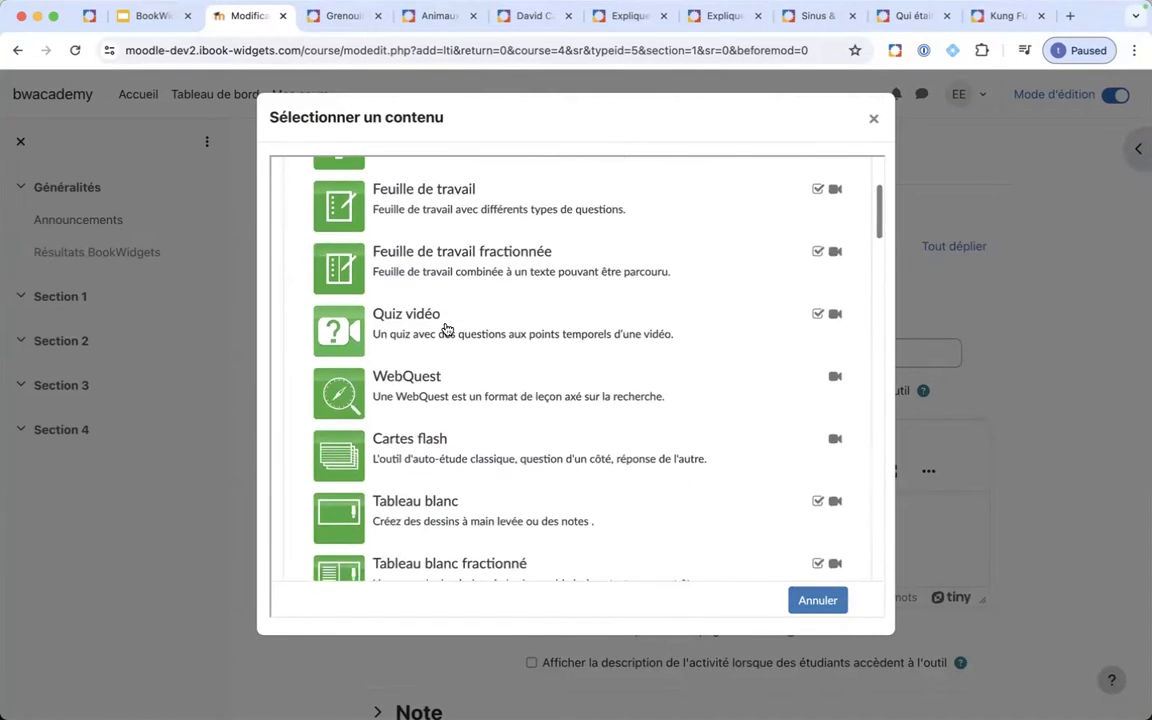
- Examine the explanations of the checkmark and camera symbols beside the Feuille de travail widget type, enlarging the view
scroll(450, 329, "down", 1)
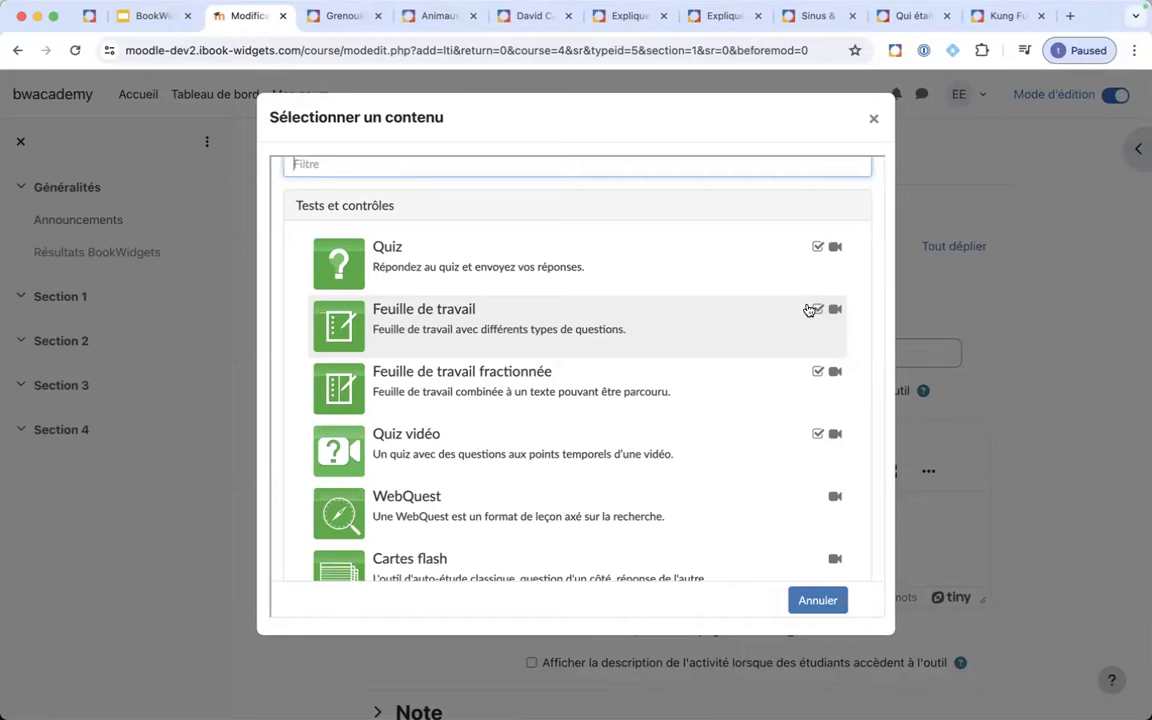
mouse_move(818, 311)
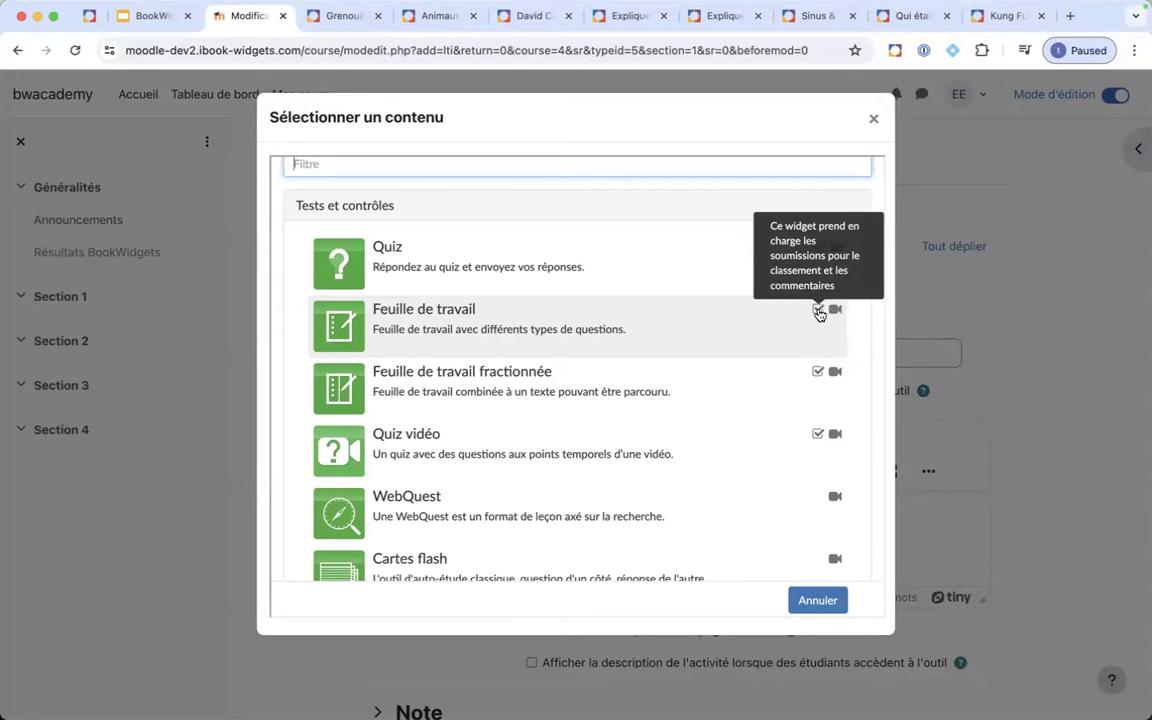
scroll(819, 314, "up", 5)
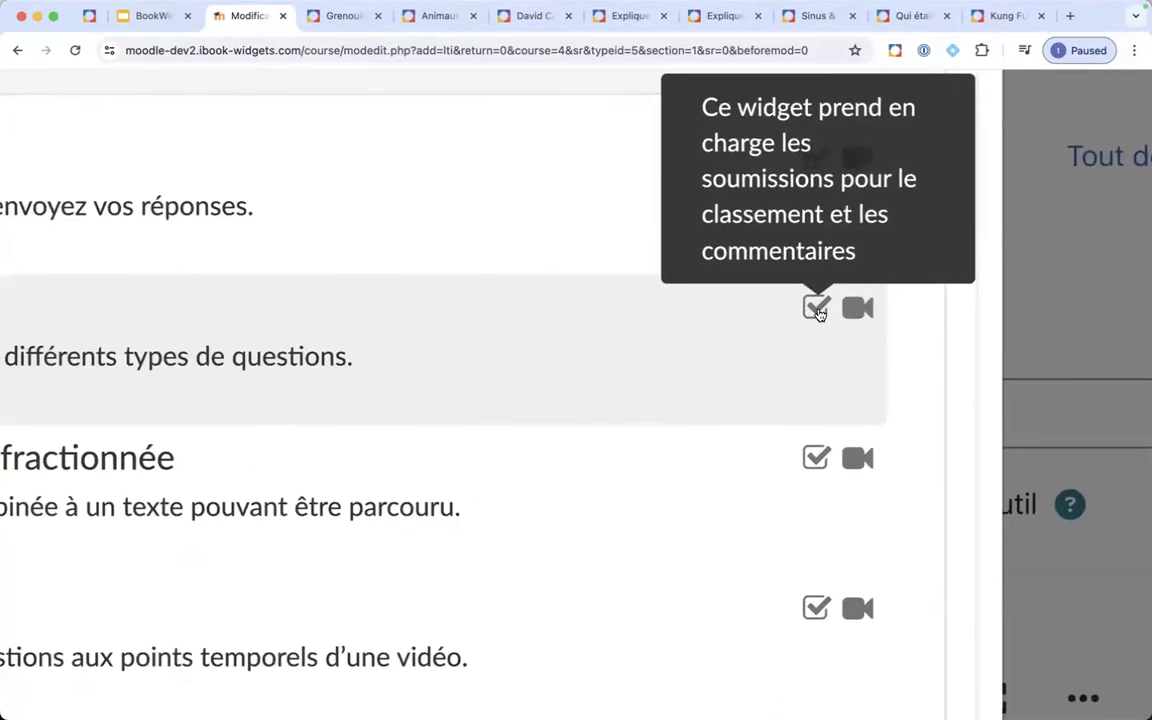
scroll(819, 314, "up", 1)
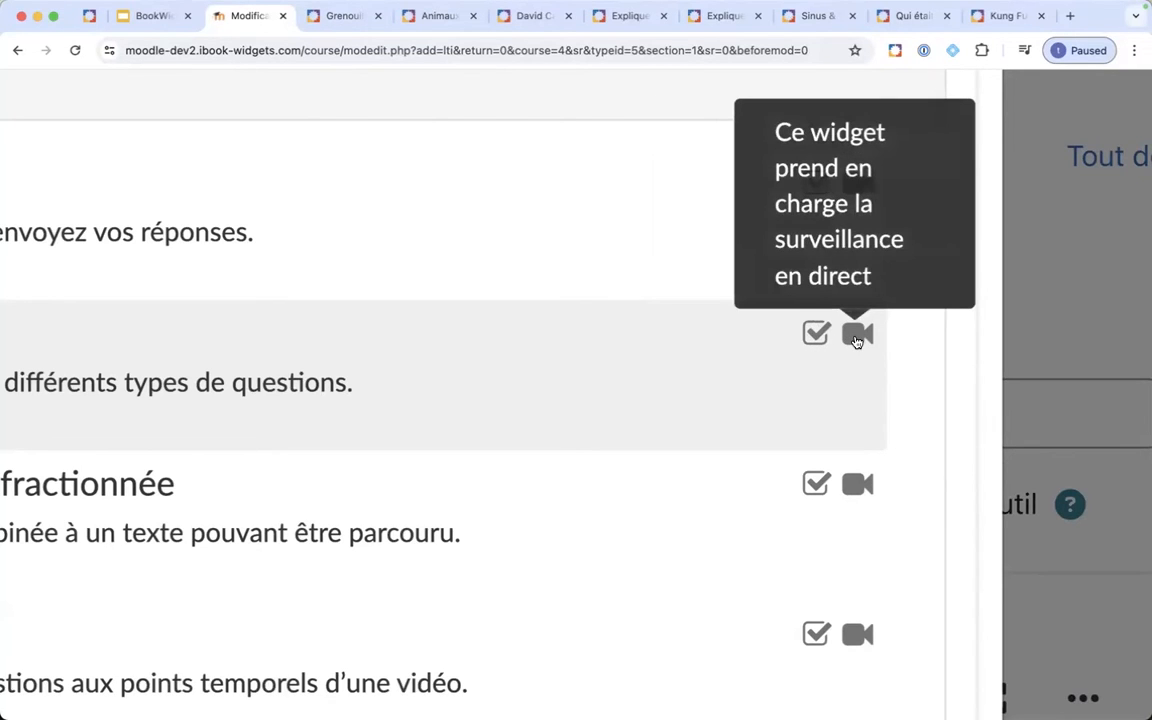
scroll(856, 341, "down", 5)
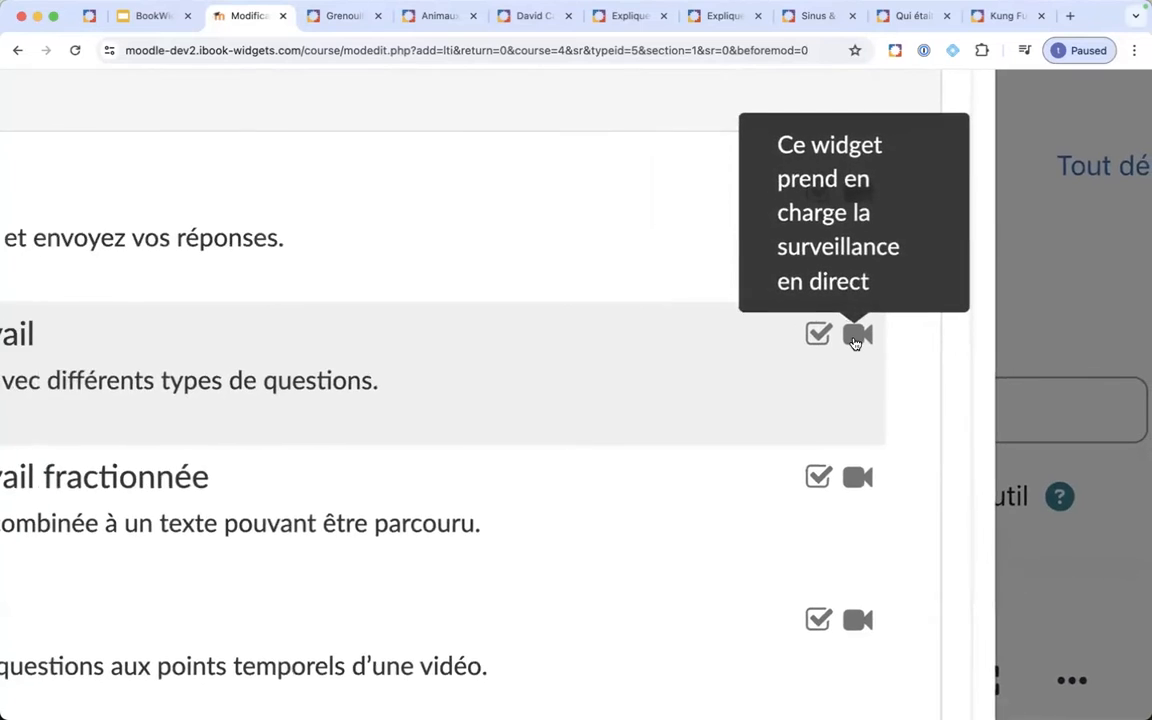
scroll(856, 341, "down", 5)
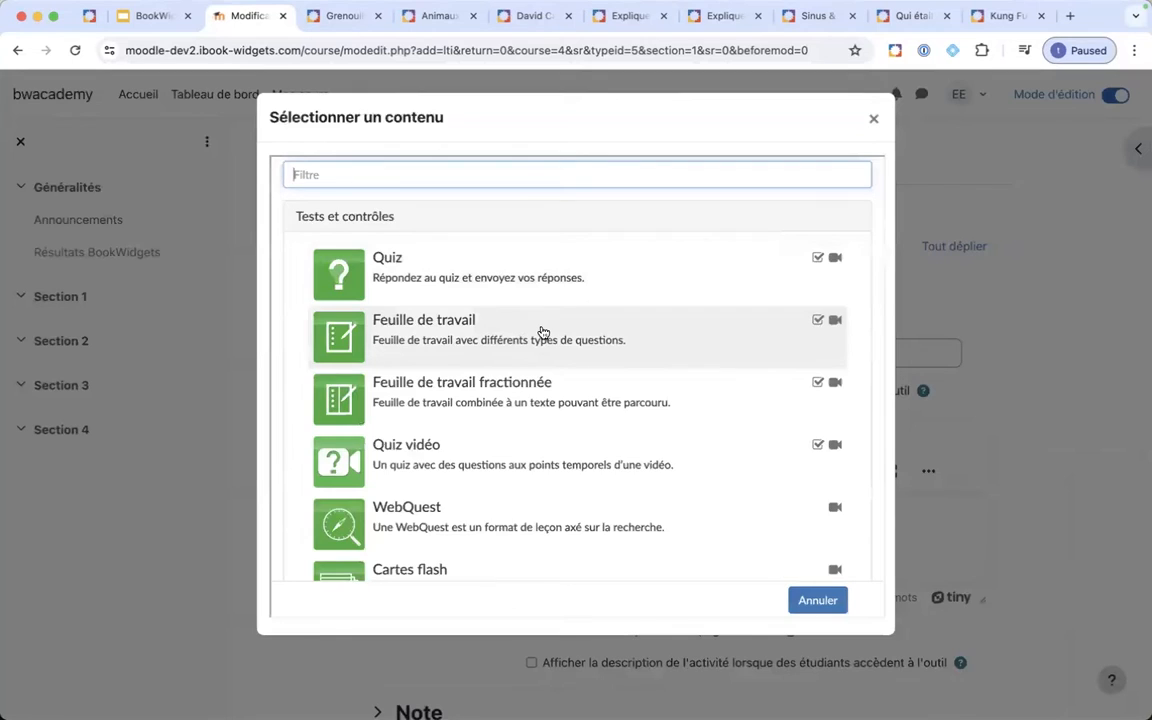
- Create a Feuille de travail widget and name it "Union européenne"
left_click(542, 332)
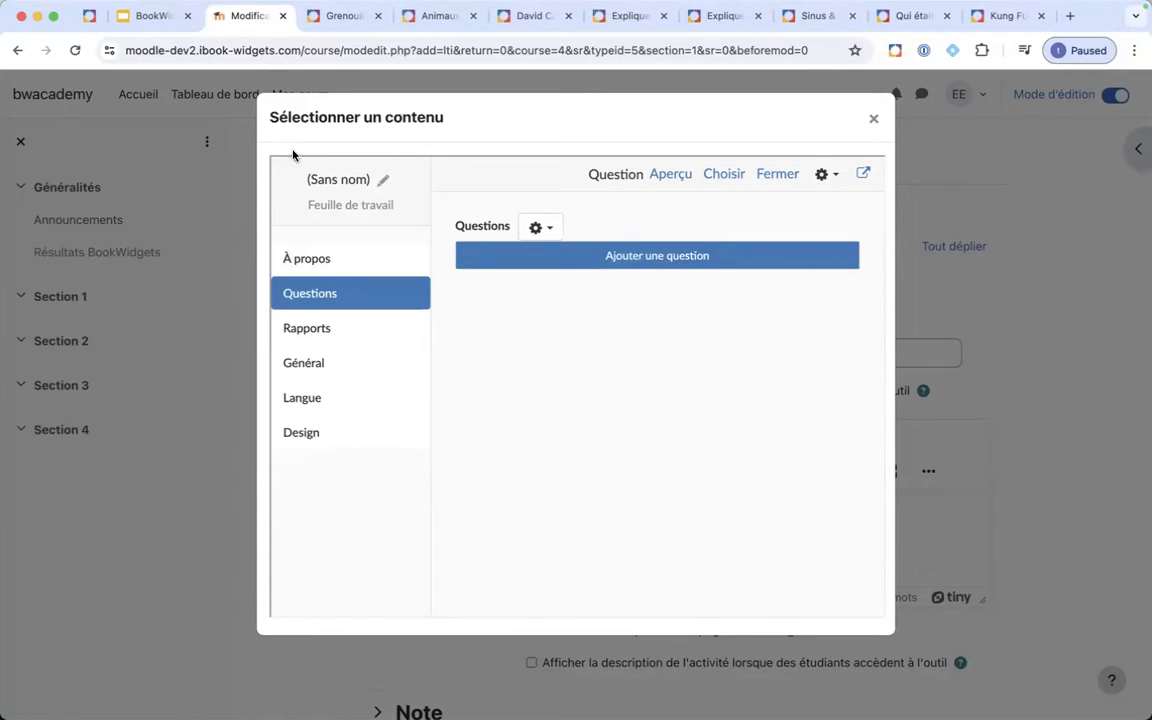
left_click(340, 184)
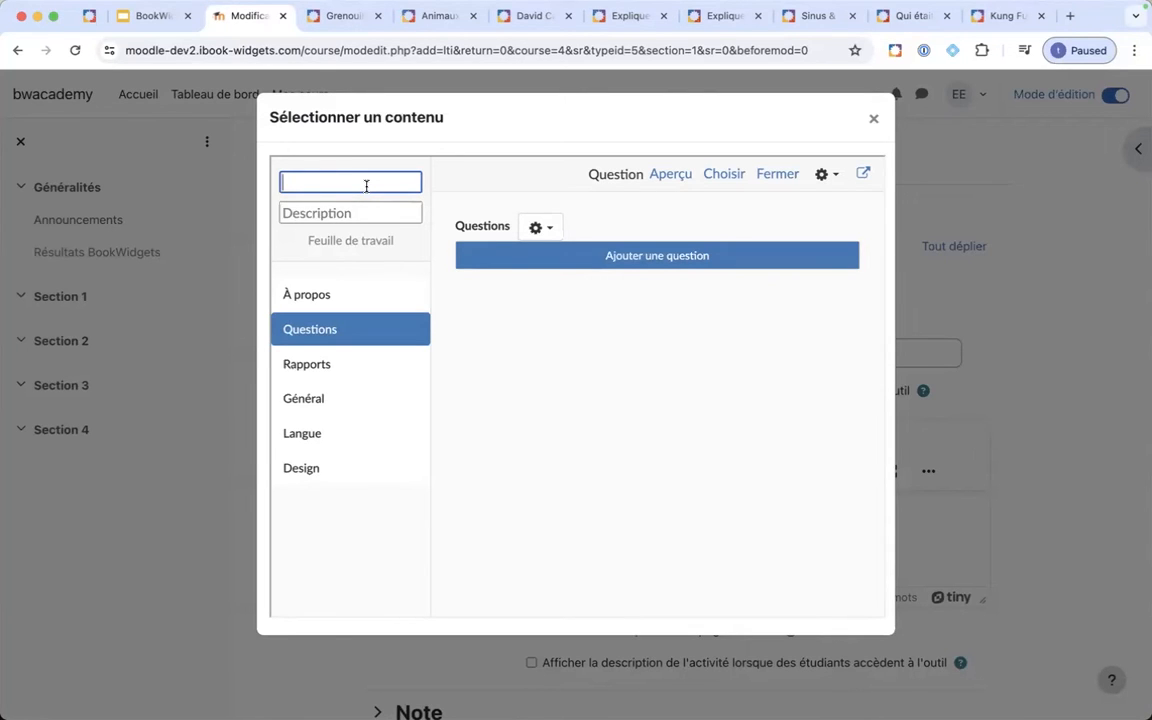
type("Union européenne")
left_click(432, 174)
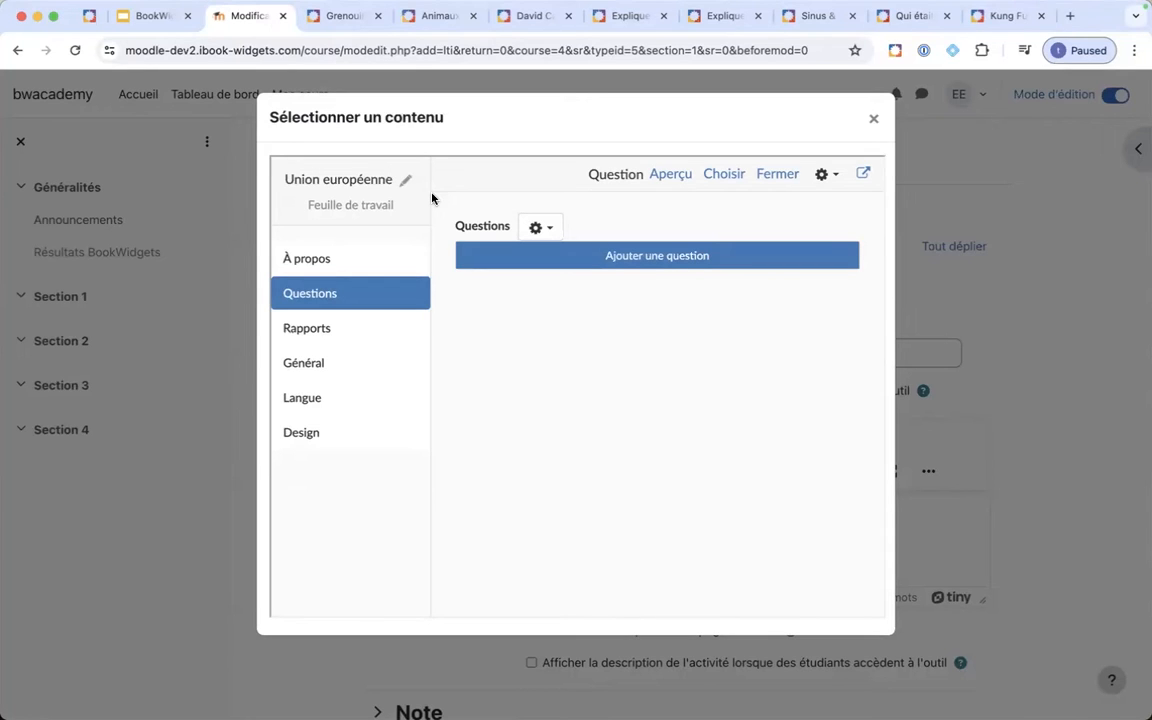
- View the worksheet's À propos section and its description editor, and return to the Questions section
left_click(333, 271)
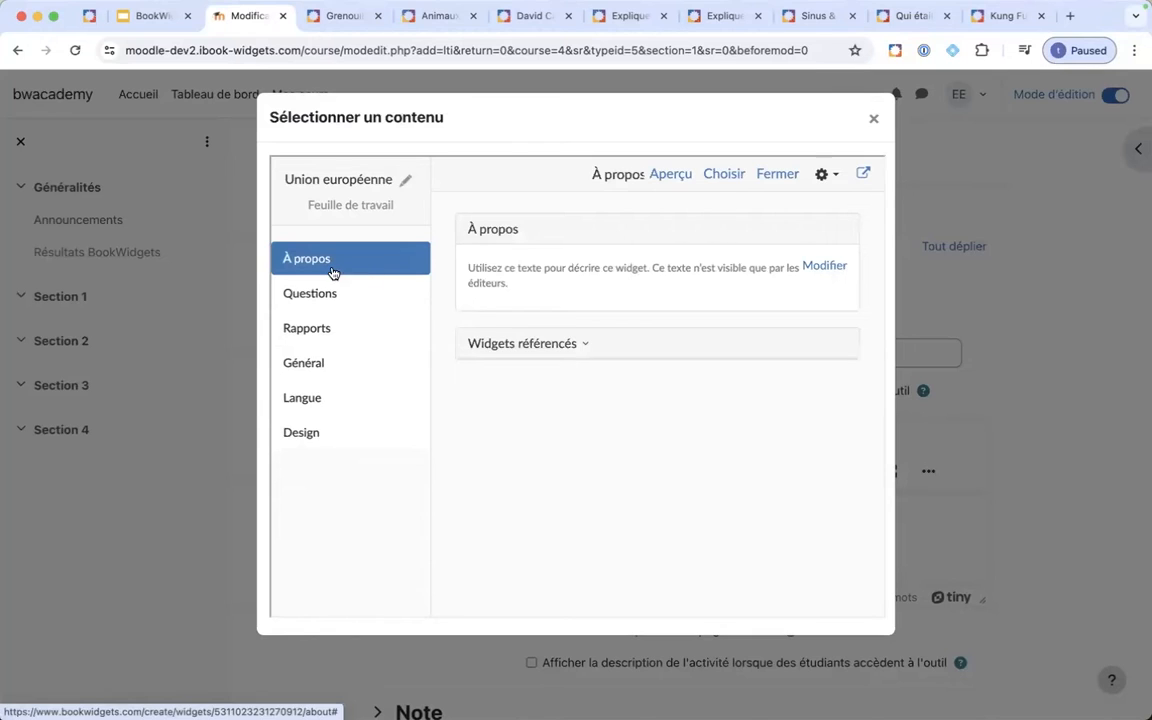
left_click(824, 268)
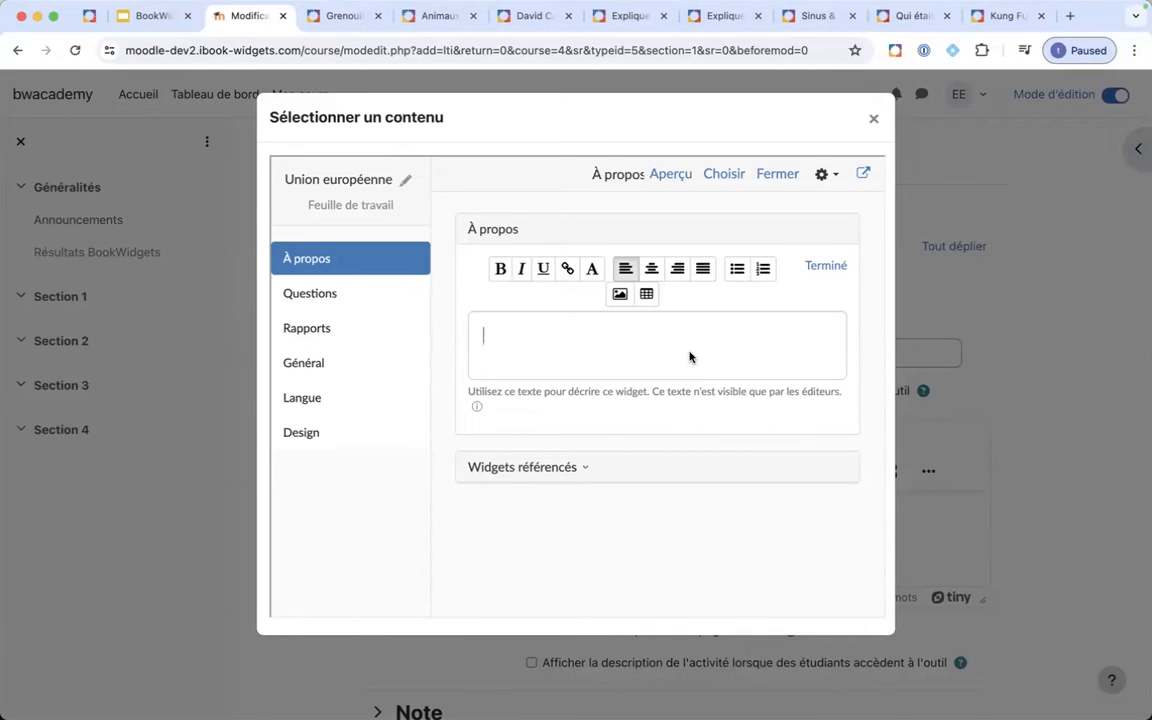
left_click(352, 299)
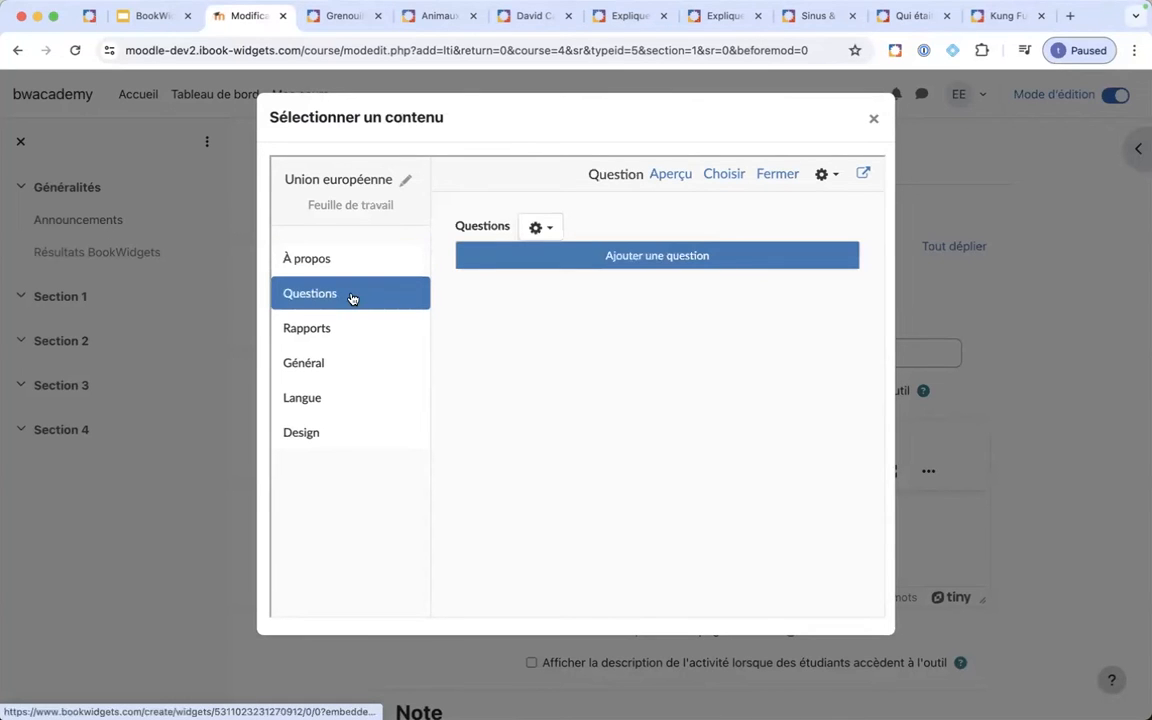
- Start adding a question and look through the available question types, from Texte down to Équations
left_click(648, 262)
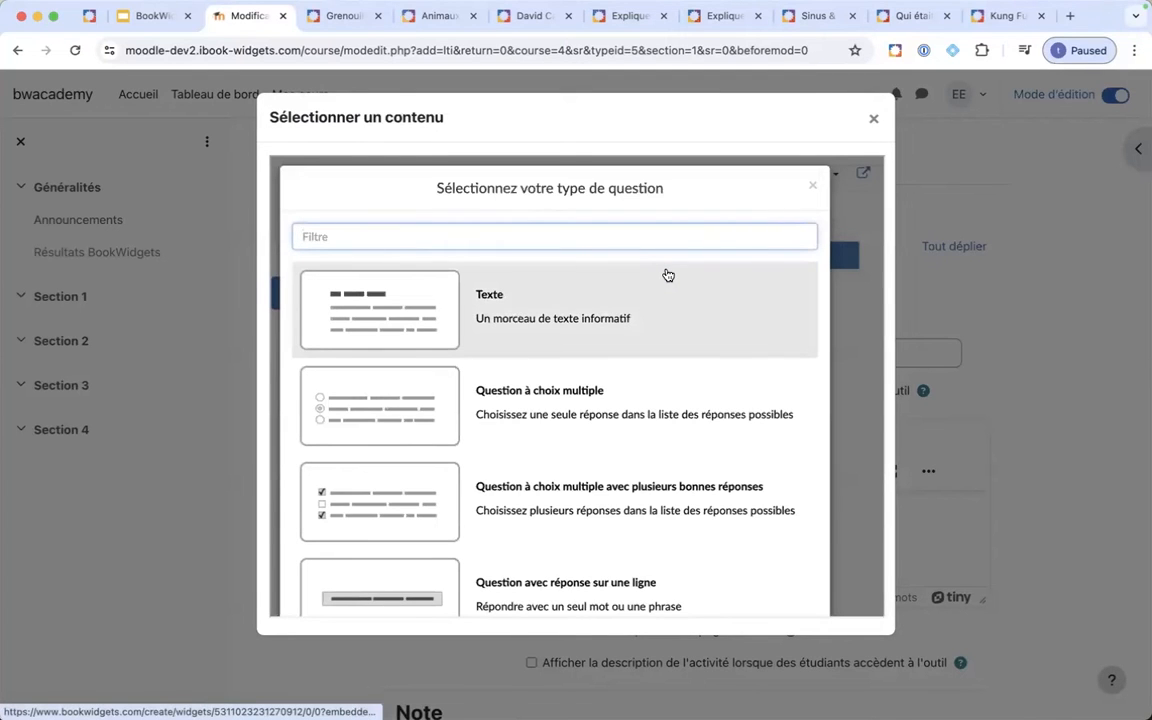
scroll(668, 275, "down", 1)
scroll(668, 275, "down", 2)
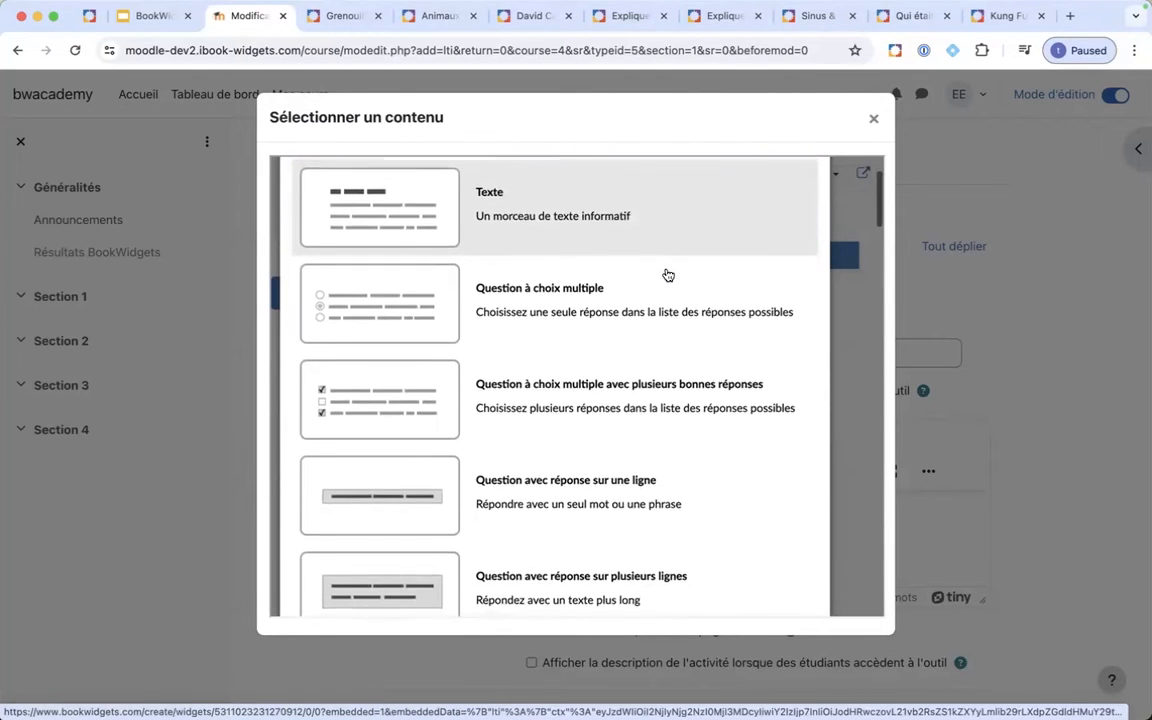
scroll(668, 275, "up", 2)
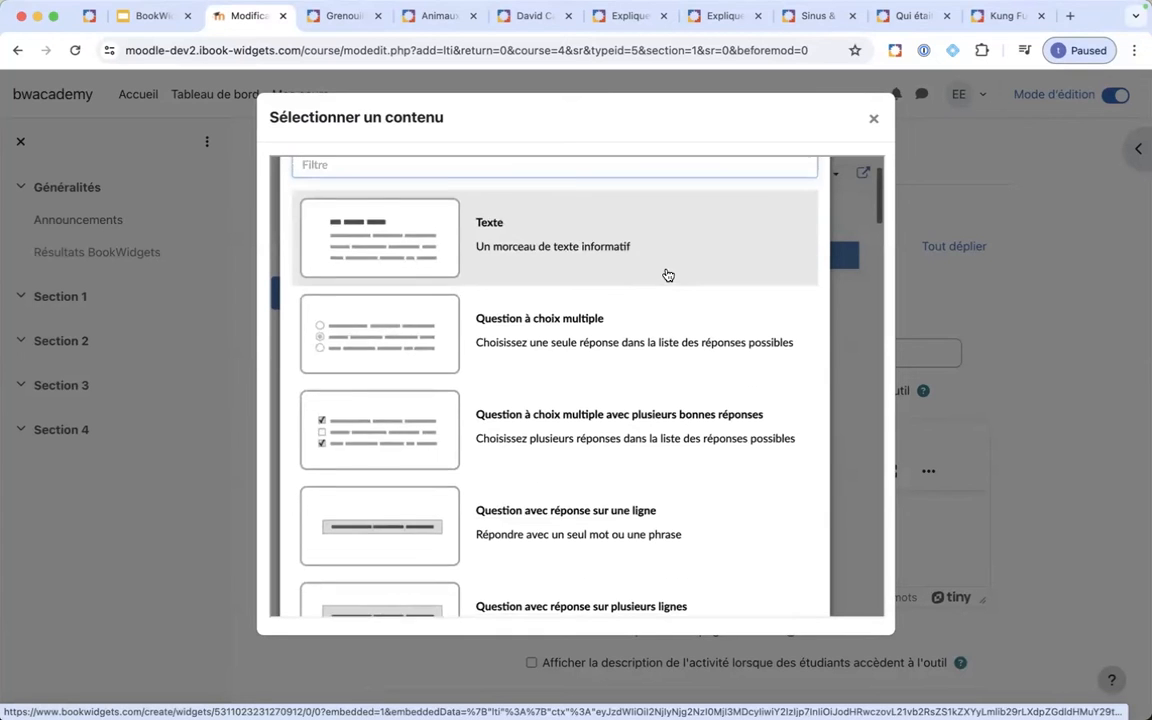
scroll(668, 275, "down", 5)
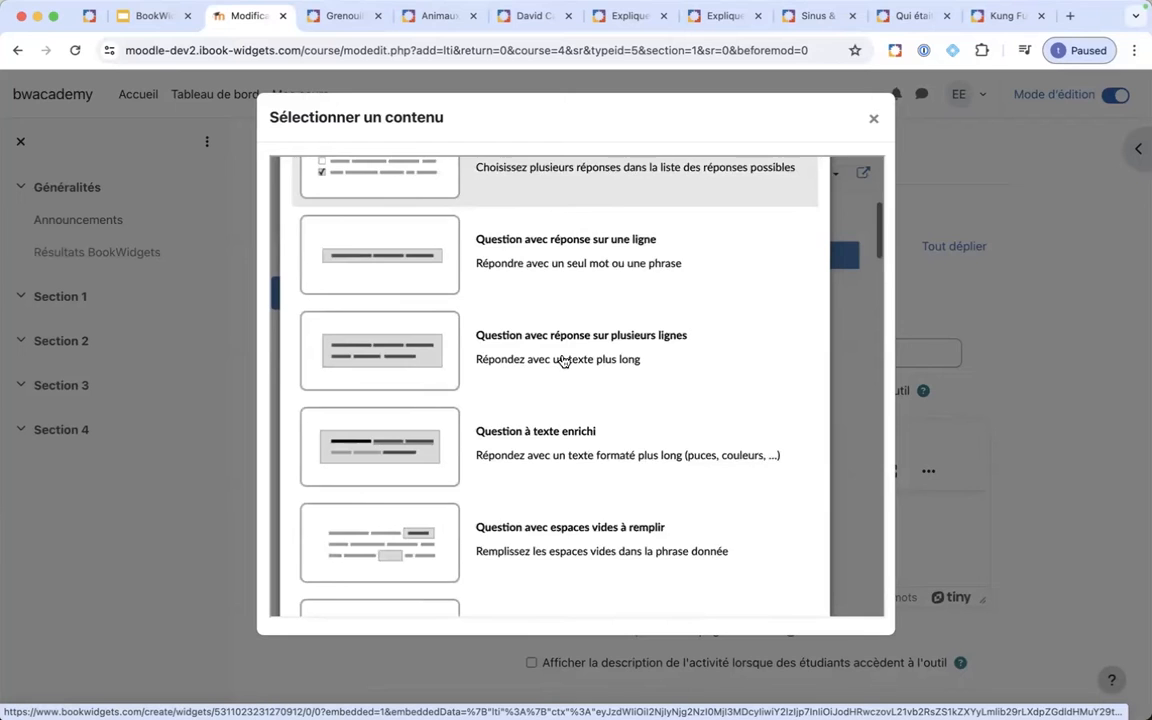
scroll(563, 361, "down", 4)
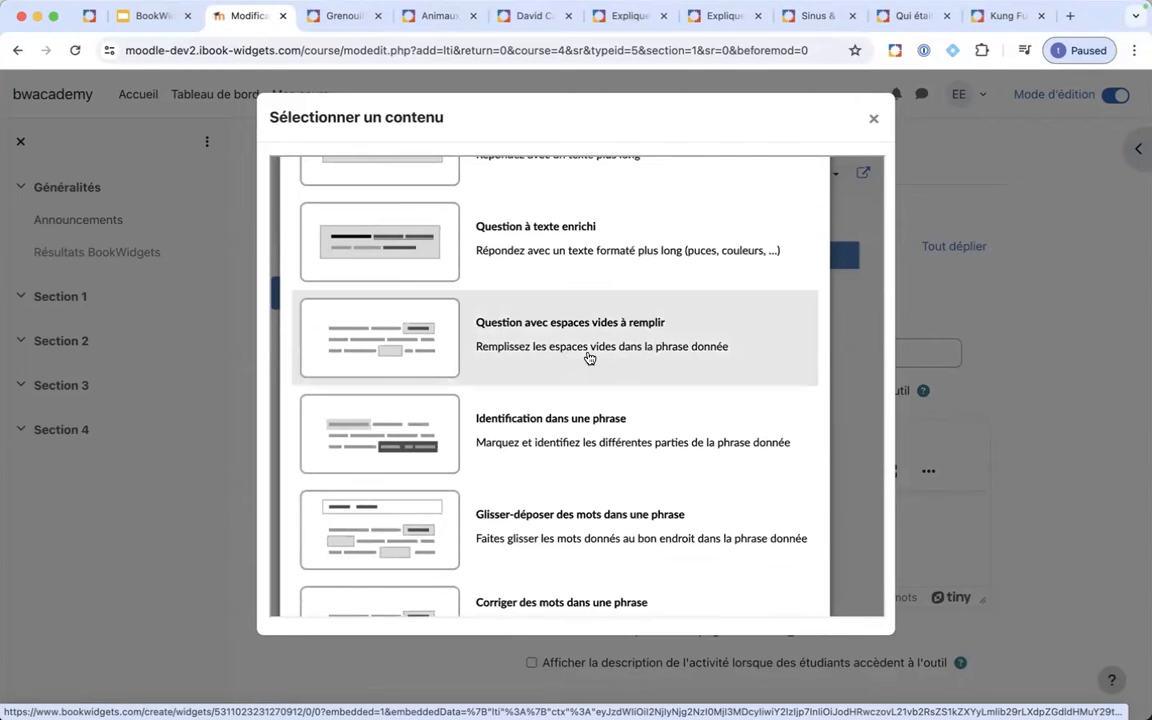
scroll(589, 357, "down", 1)
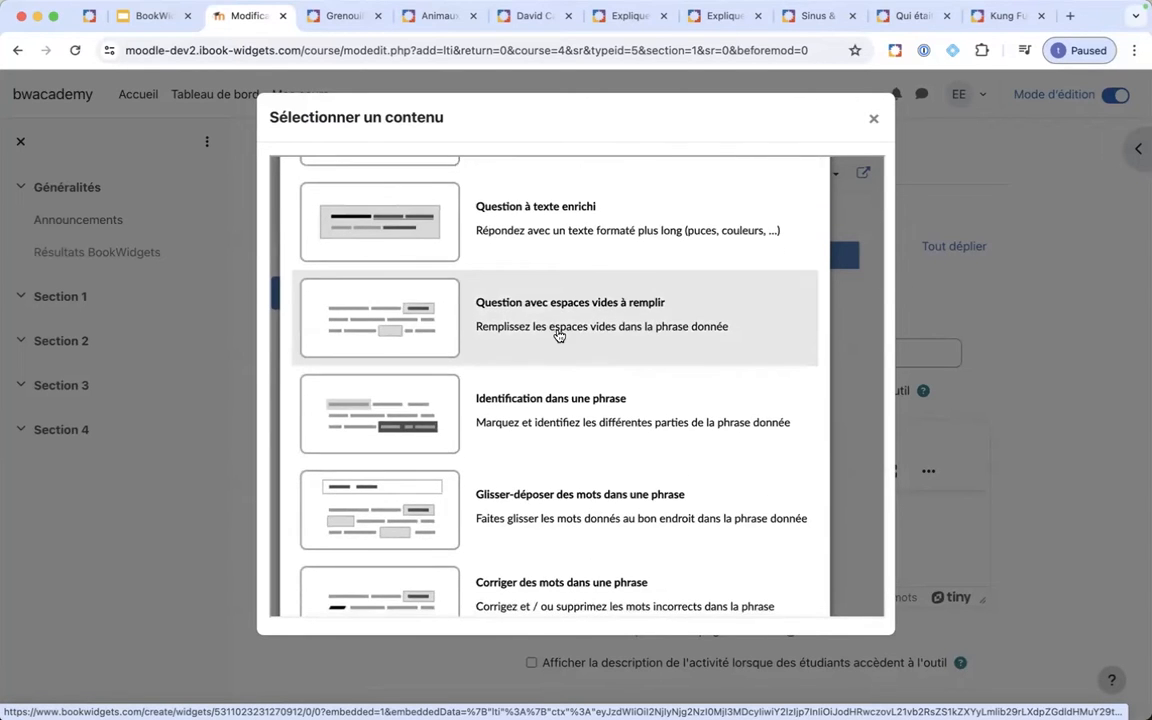
scroll(560, 334, "down", 2)
scroll(560, 334, "down", 3)
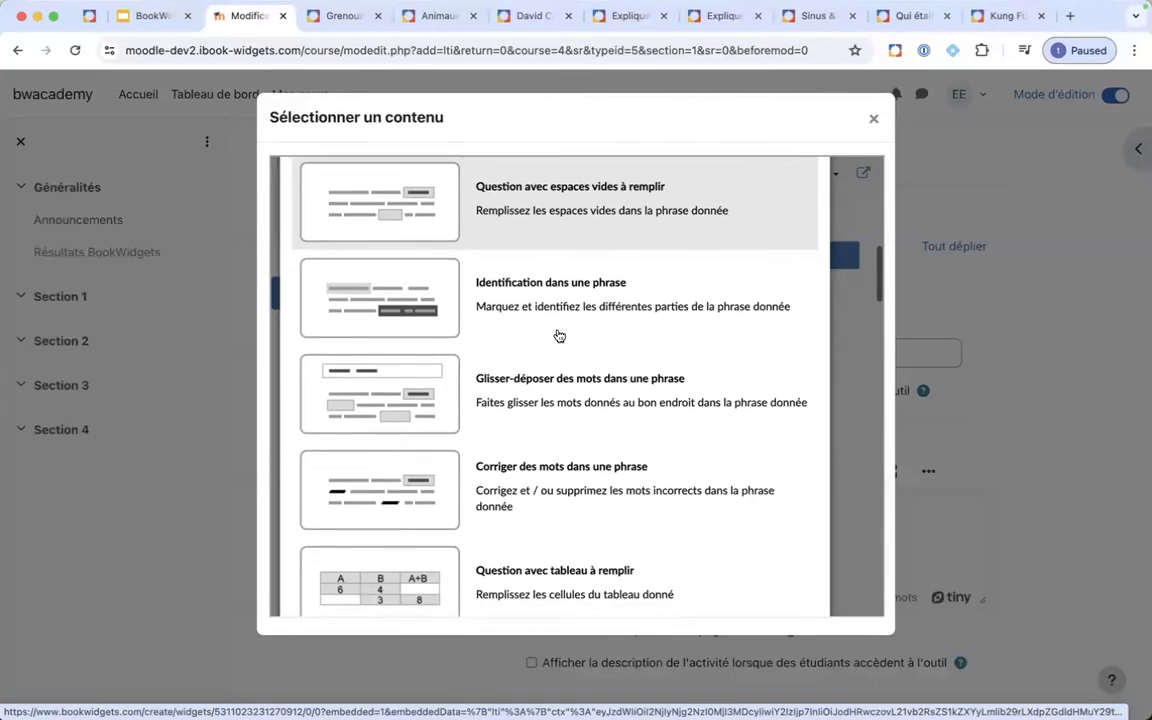
scroll(558, 334, "down", 3)
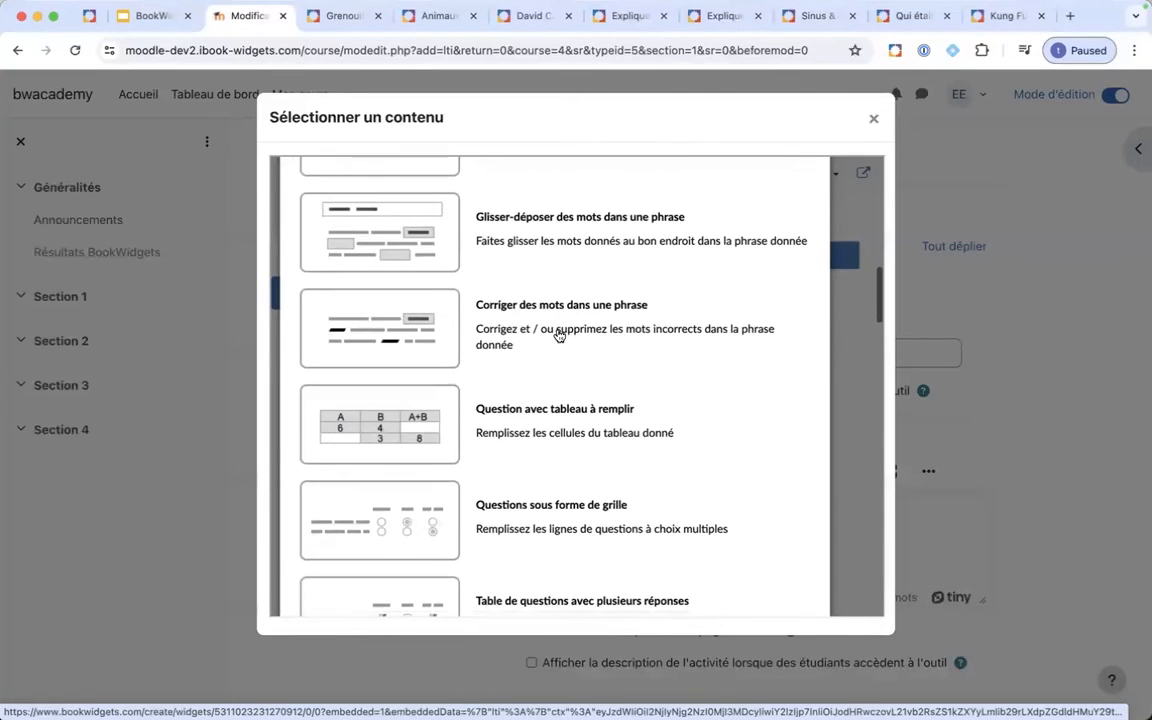
scroll(545, 328, "down", 1)
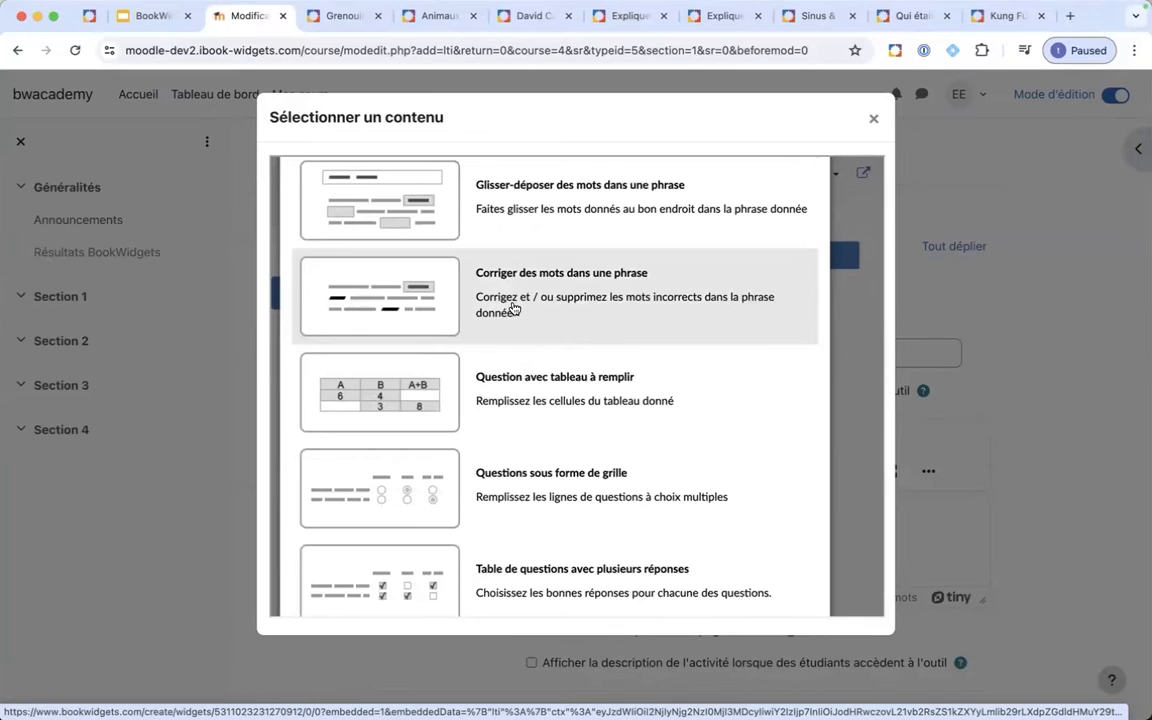
scroll(512, 307, "down", 3)
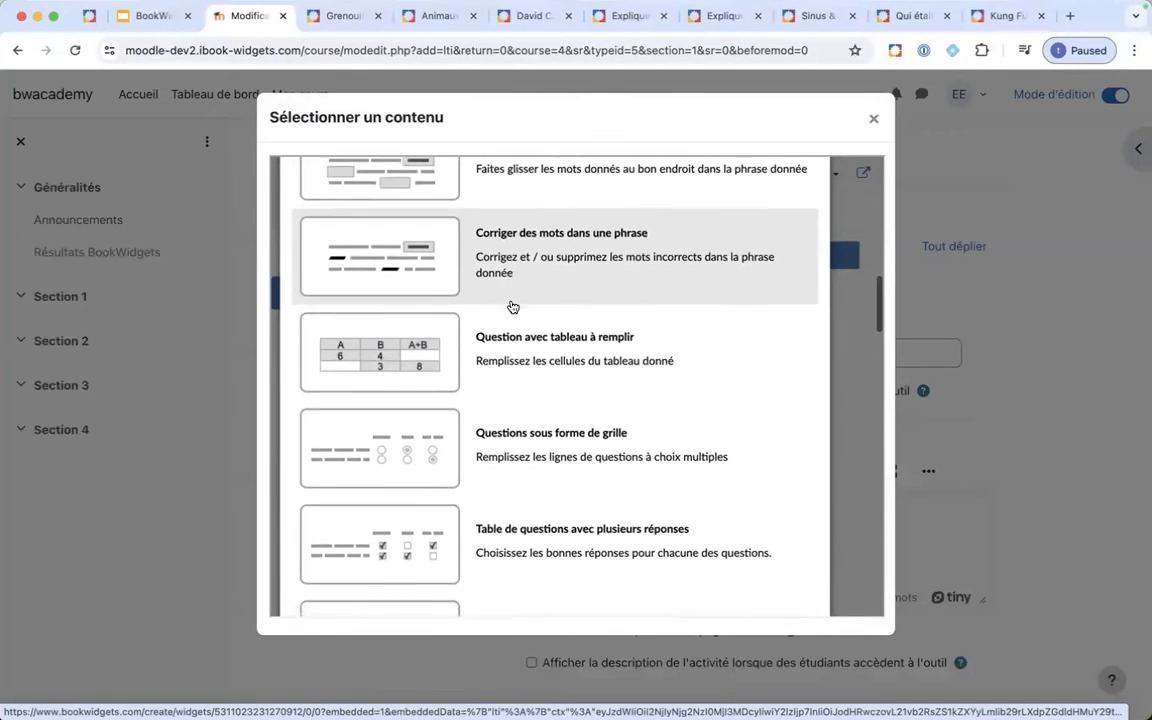
scroll(512, 307, "down", 9)
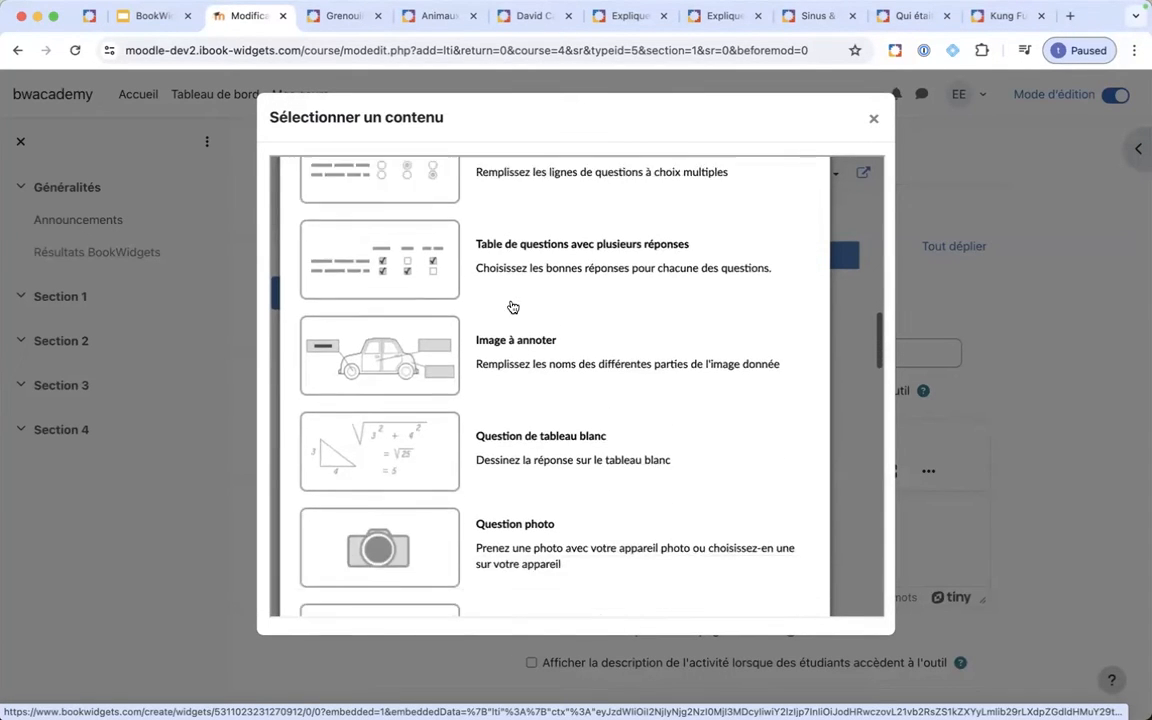
scroll(512, 307, "down", 18)
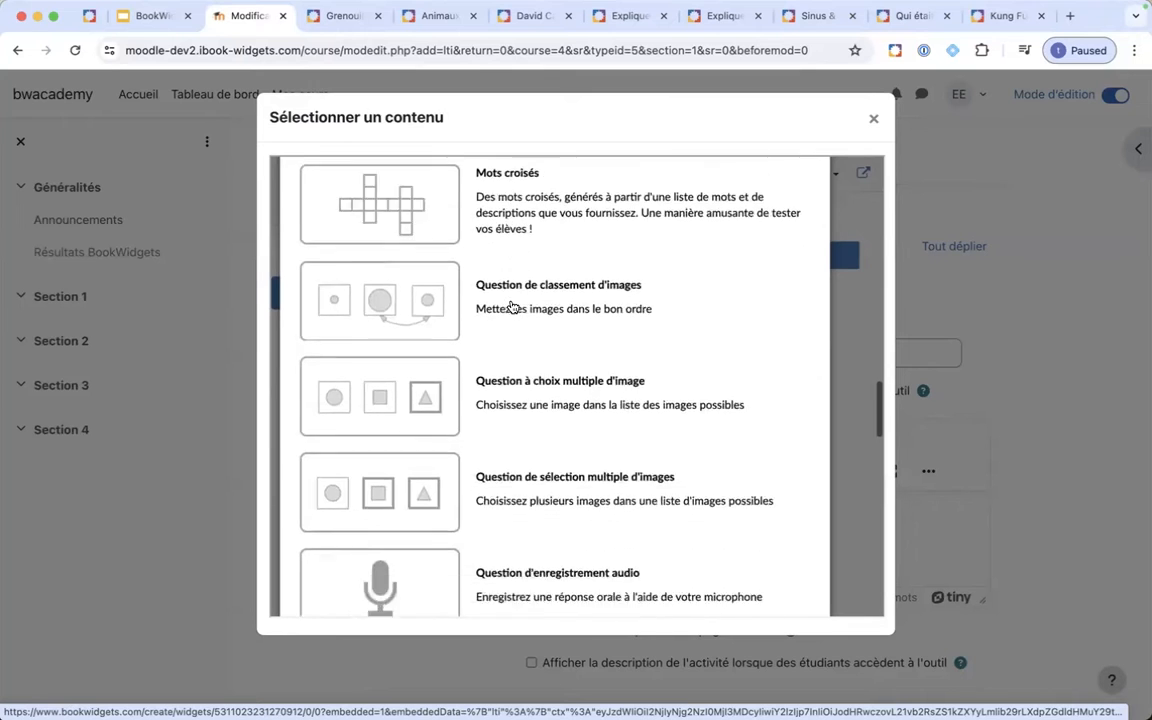
scroll(512, 307, "down", 14)
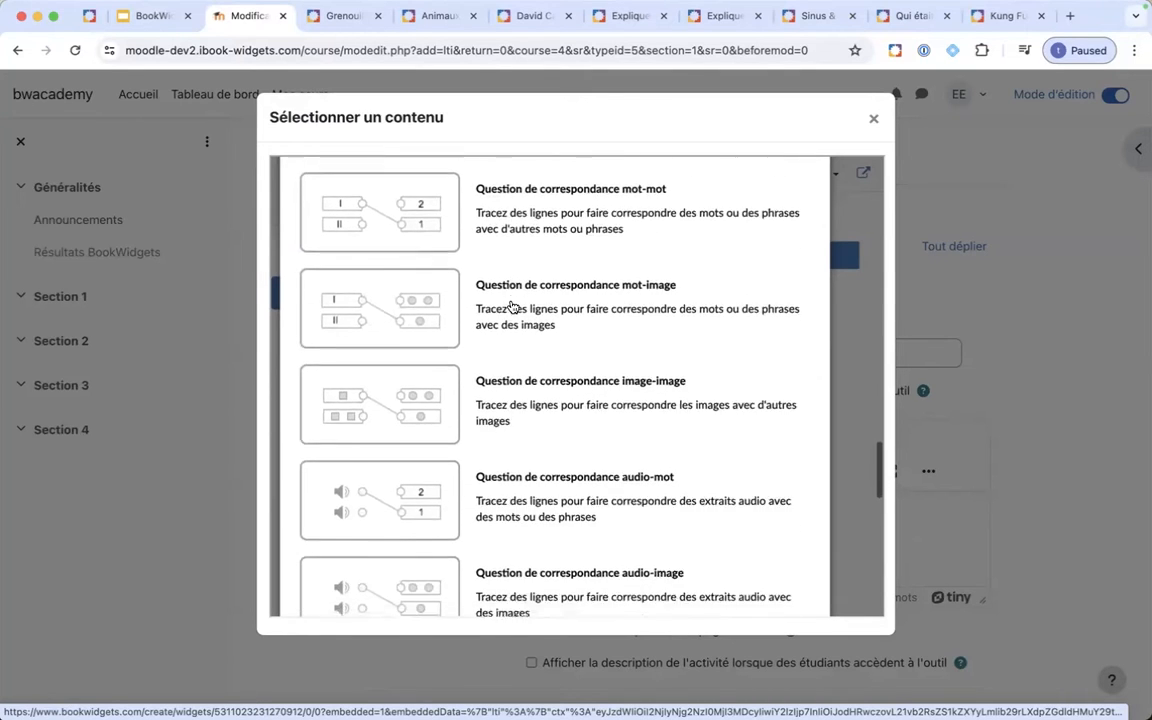
scroll(512, 307, "down", 10)
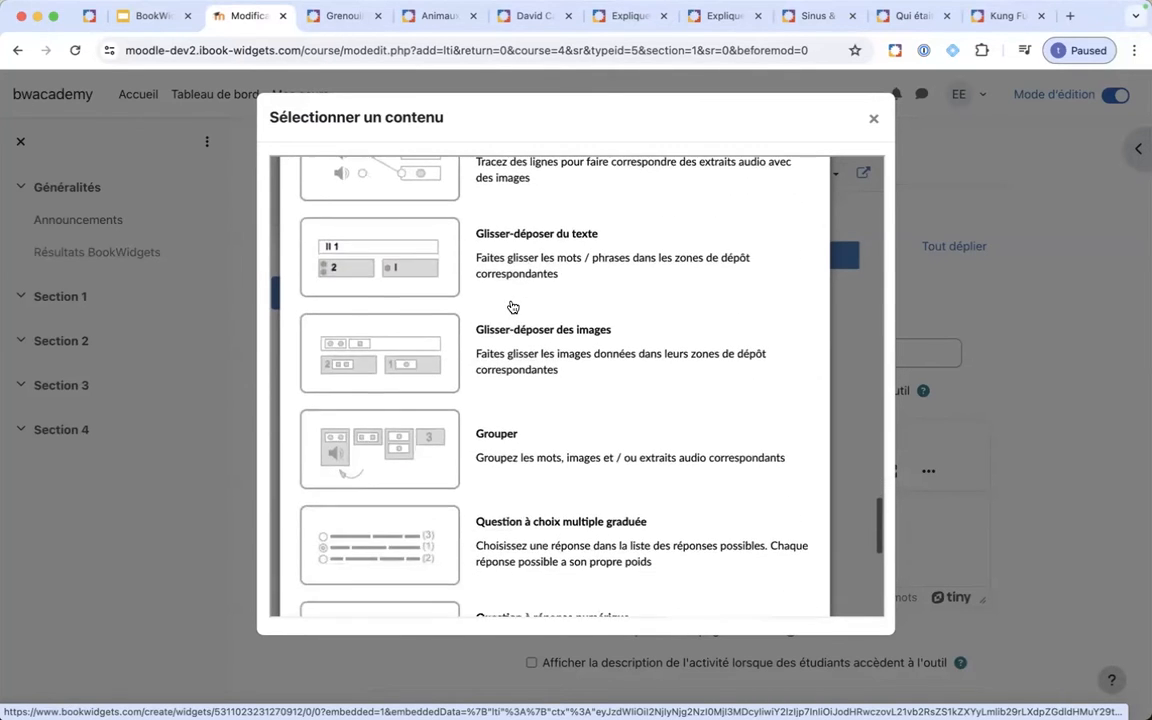
scroll(512, 307, "down", 2)
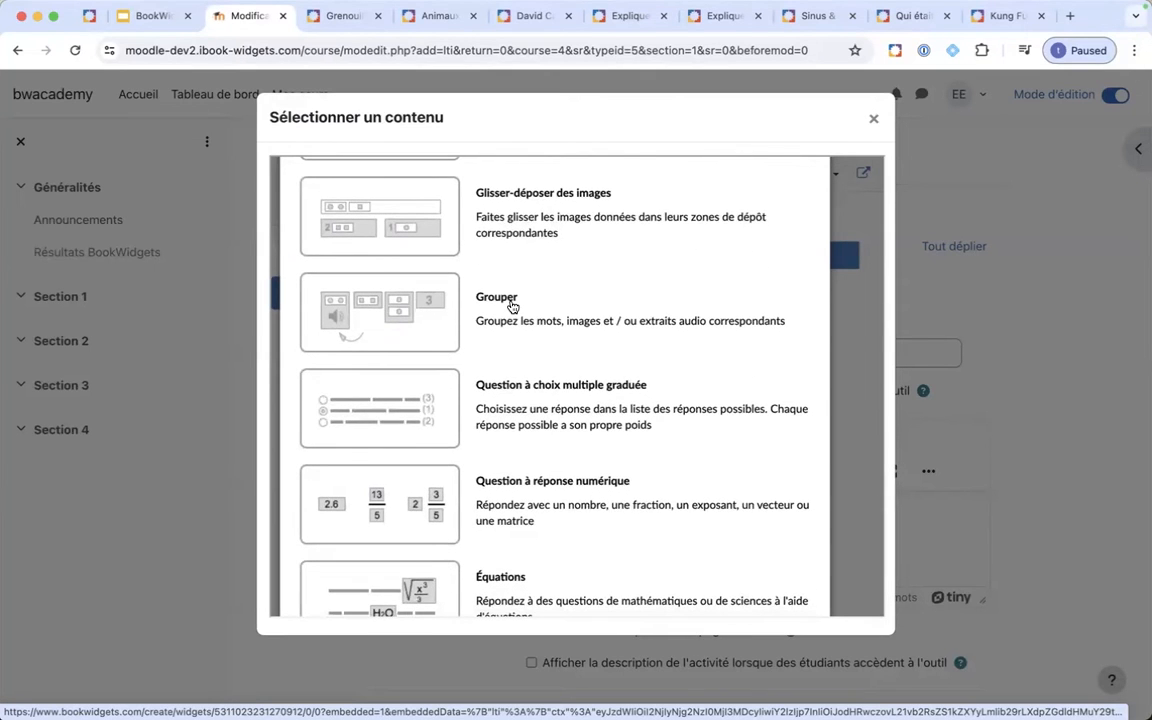
scroll(512, 307, "up", 20)
scroll(512, 307, "up", 15)
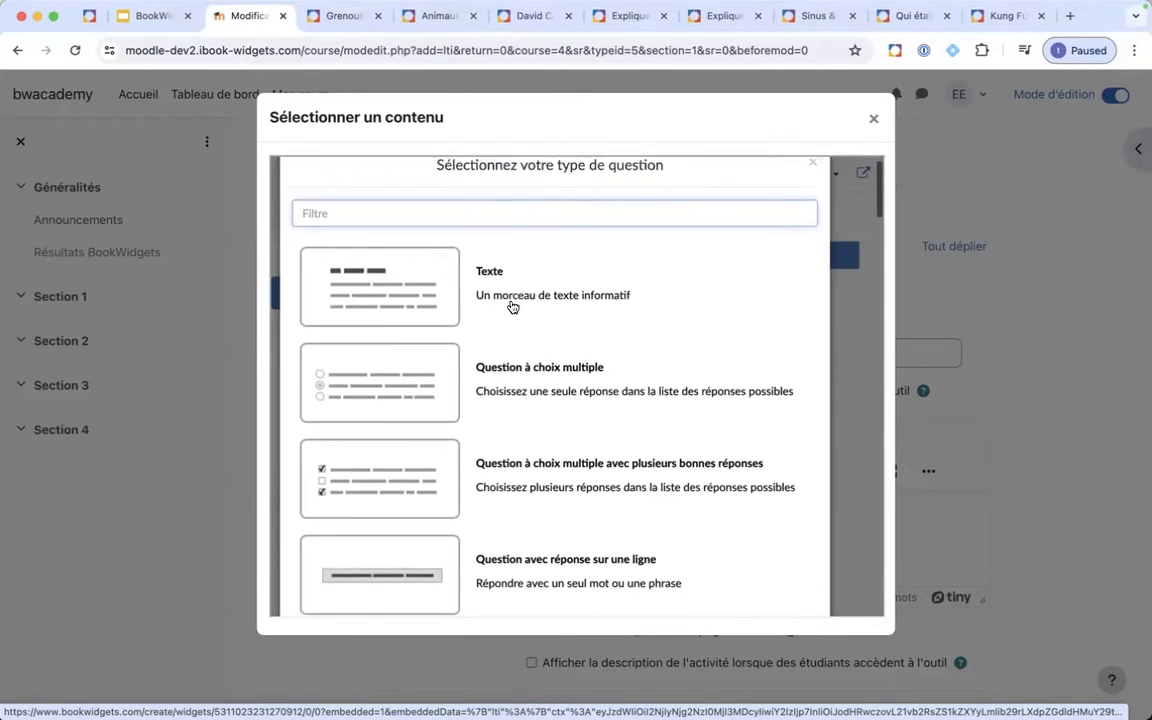
- Add a Question à choix multiple with the question text "Quelle est la capitale de la Belgique?"
scroll(512, 307, "down", 2)
scroll(512, 307, "down", 1)
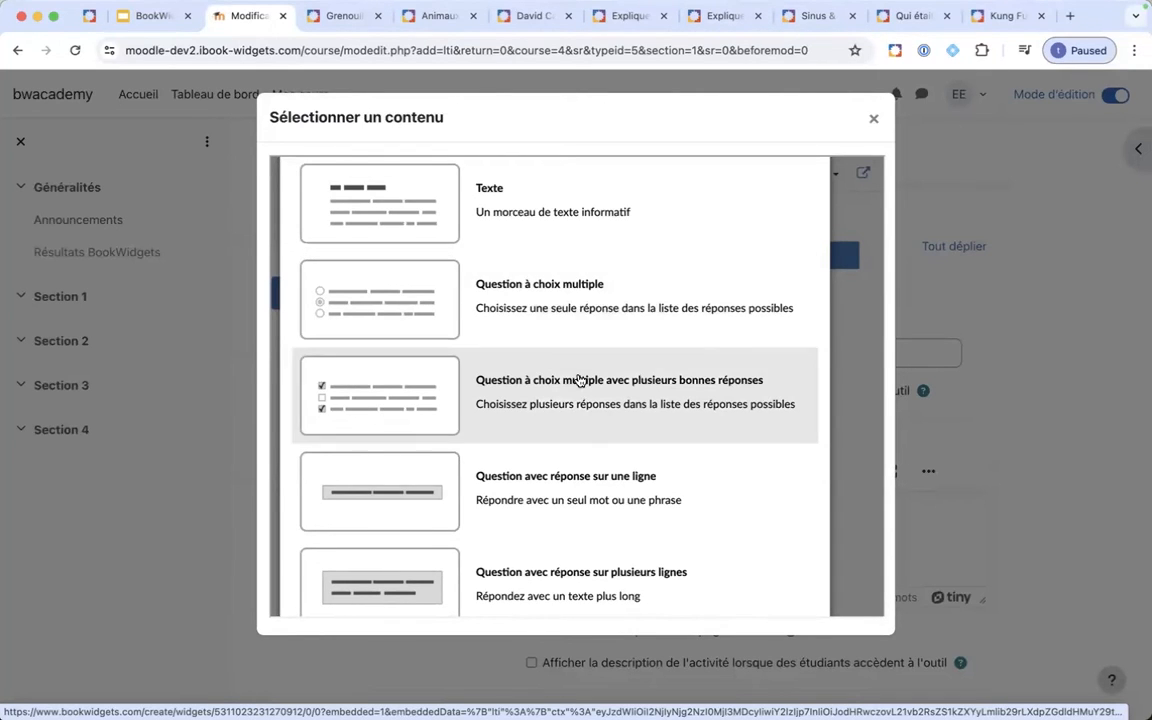
left_click(565, 318)
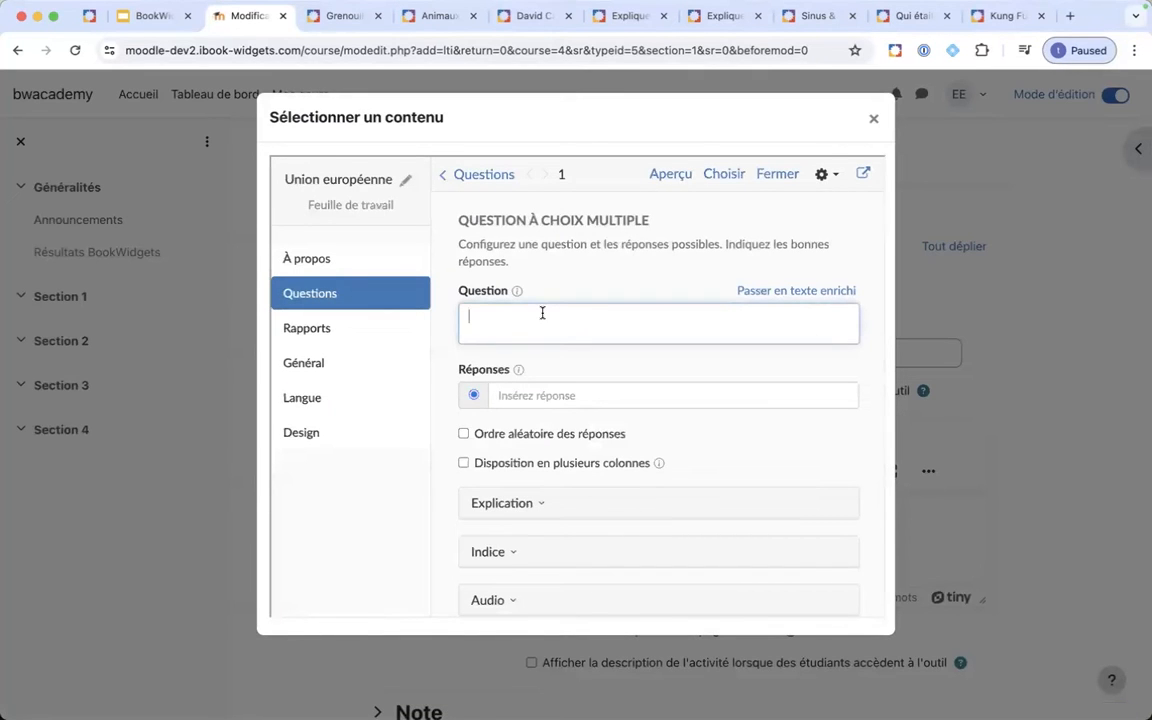
type("Quelle eet la capitale de la Belgi")
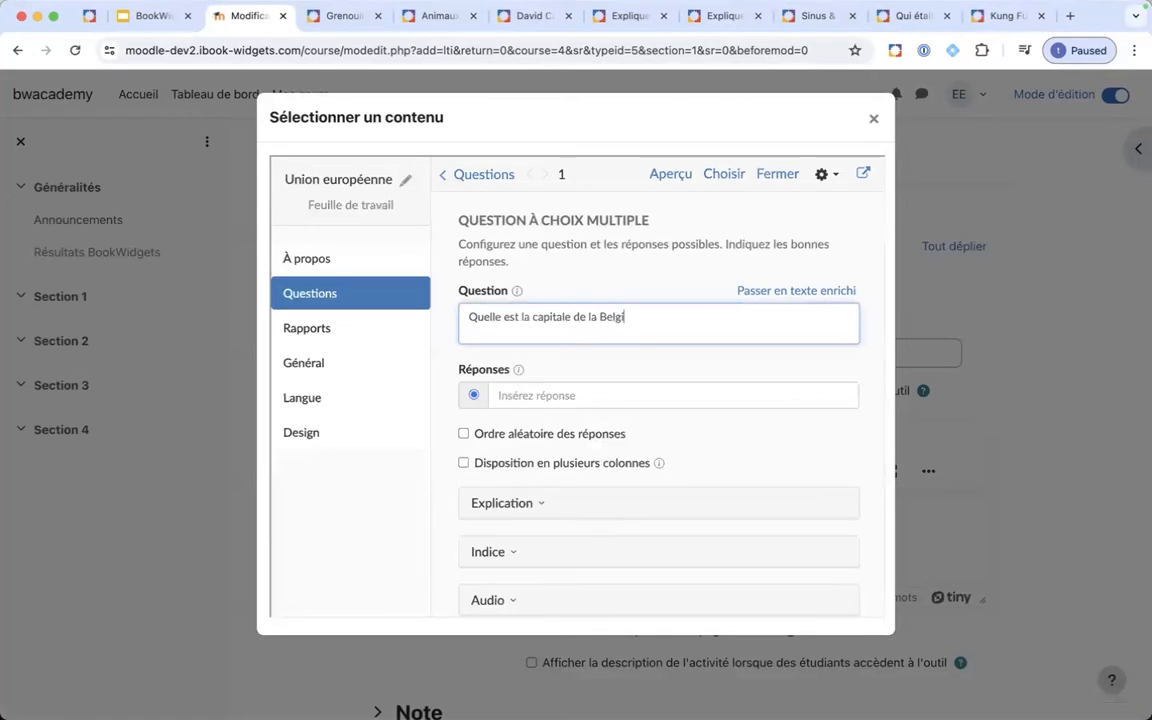
type("que?")
- Enter the answers Amsterdam, Paris, Bruxelles and Berlin, and mark Bruxelles as the correct one
left_click(526, 396)
type("Amster")
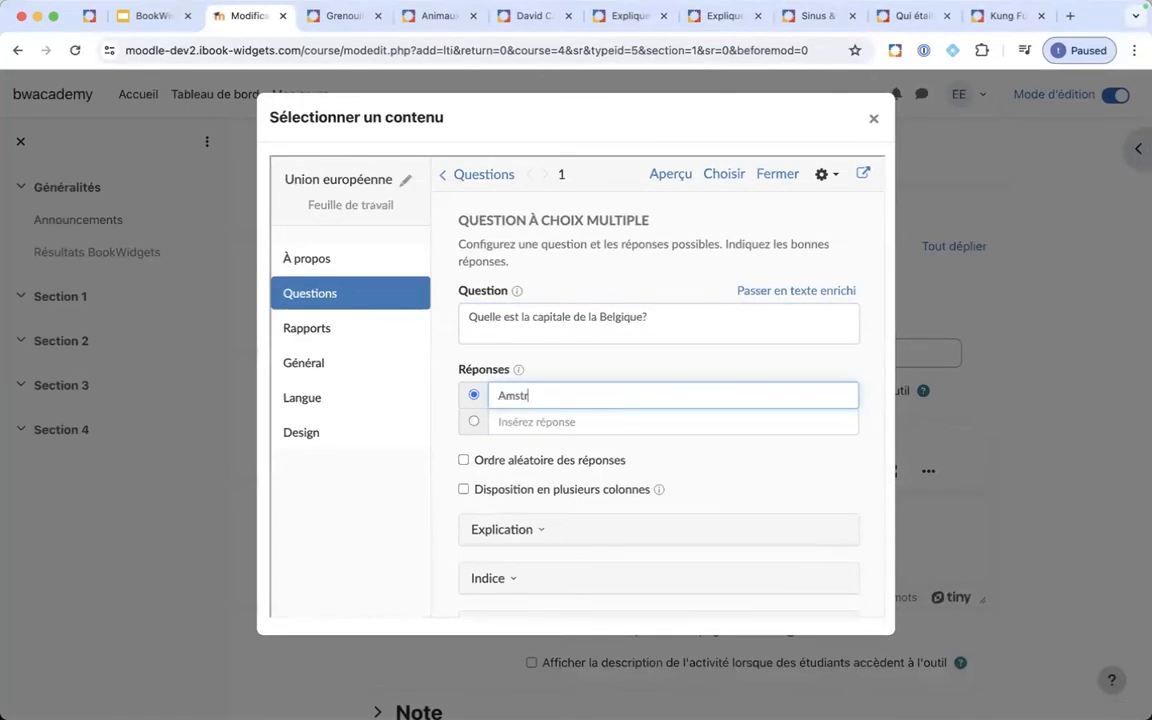
type("dam")
key("Tab")
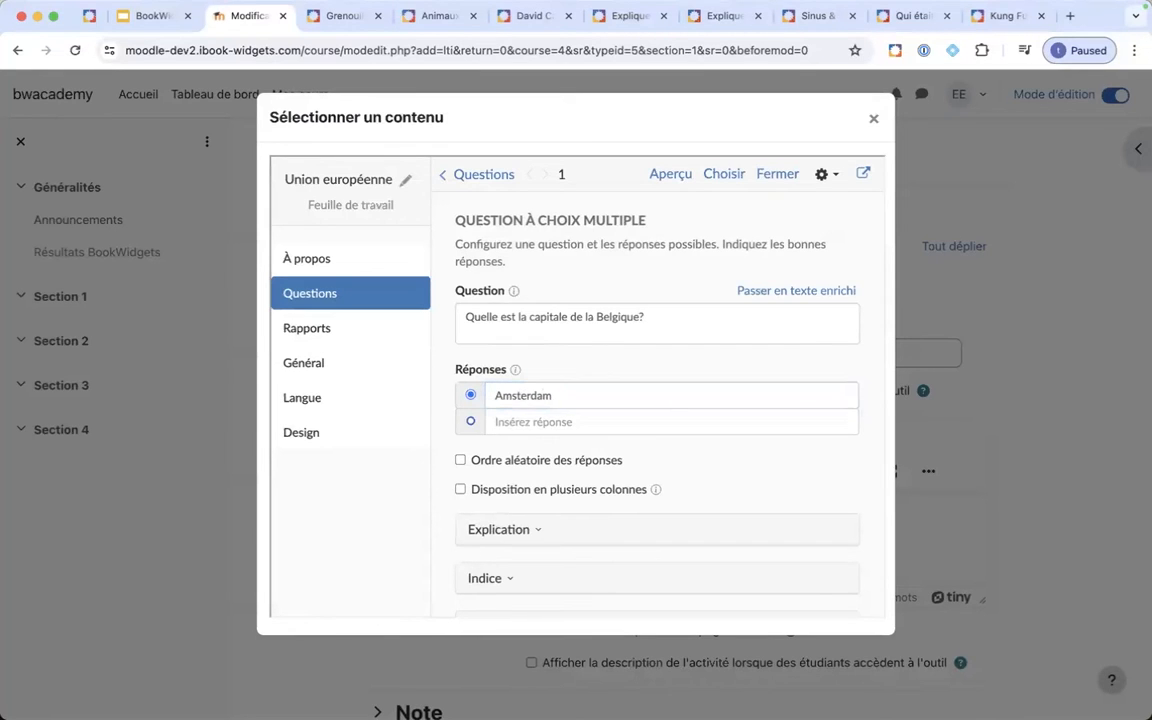
type("Paris")
key("Tab")
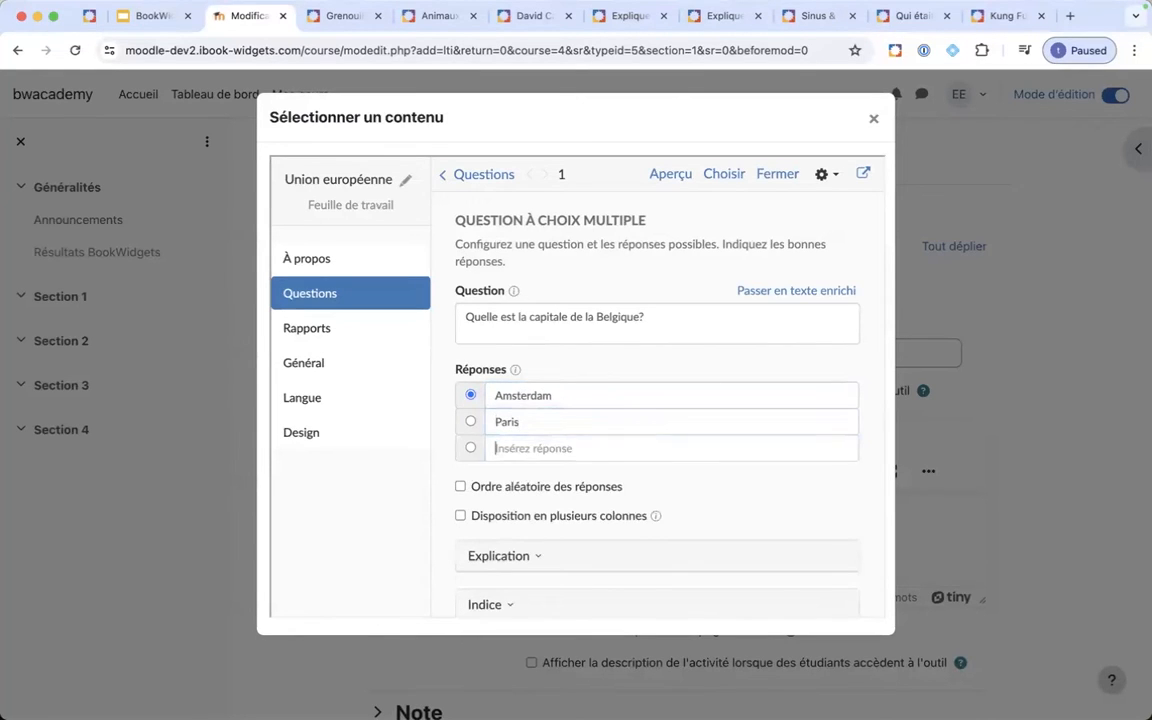
type("Bruxelles")
left_click(470, 448)
left_click(514, 475)
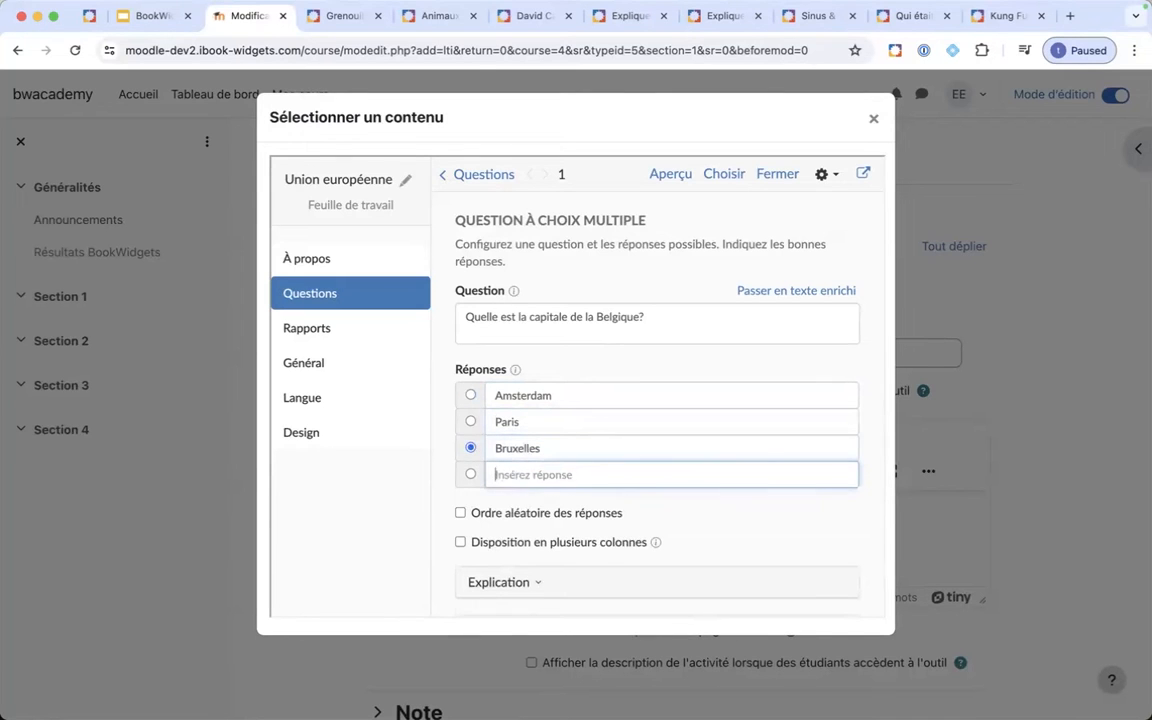
type("Berlin")
left_click(450, 478)
- Preview the multiple-choice question in the student view and close the preview
scroll(520, 449, "down", 1)
scroll(520, 449, "up", 1)
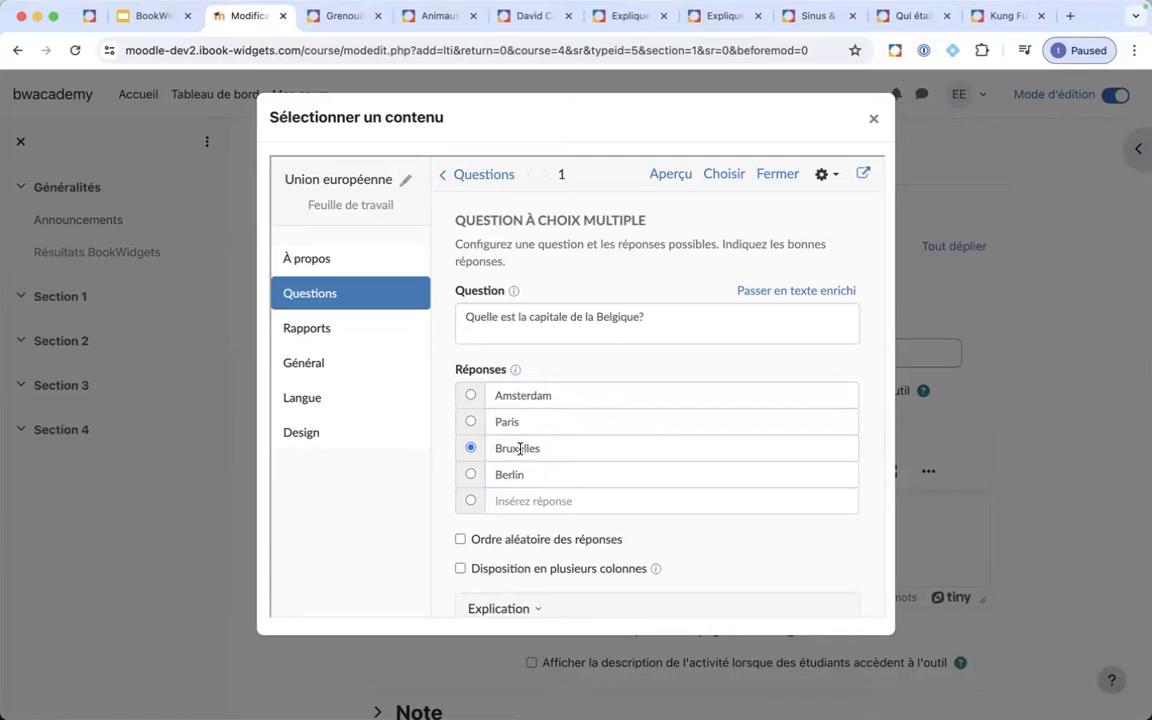
left_click(668, 177)
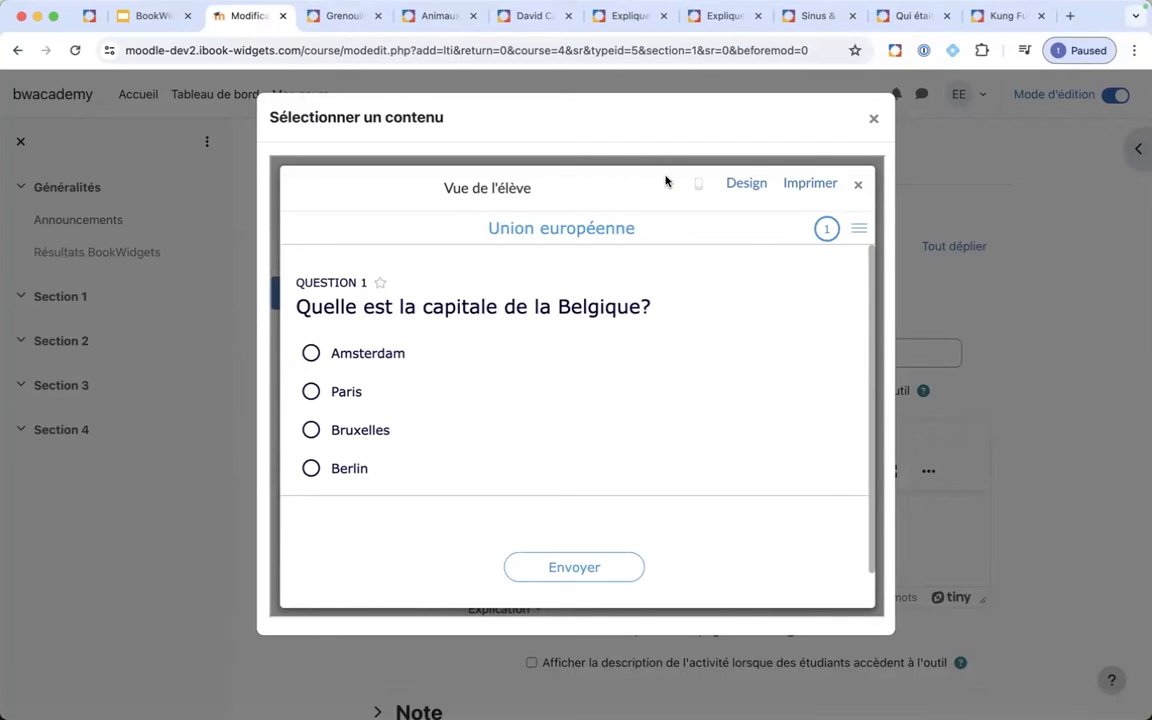
left_click(859, 191)
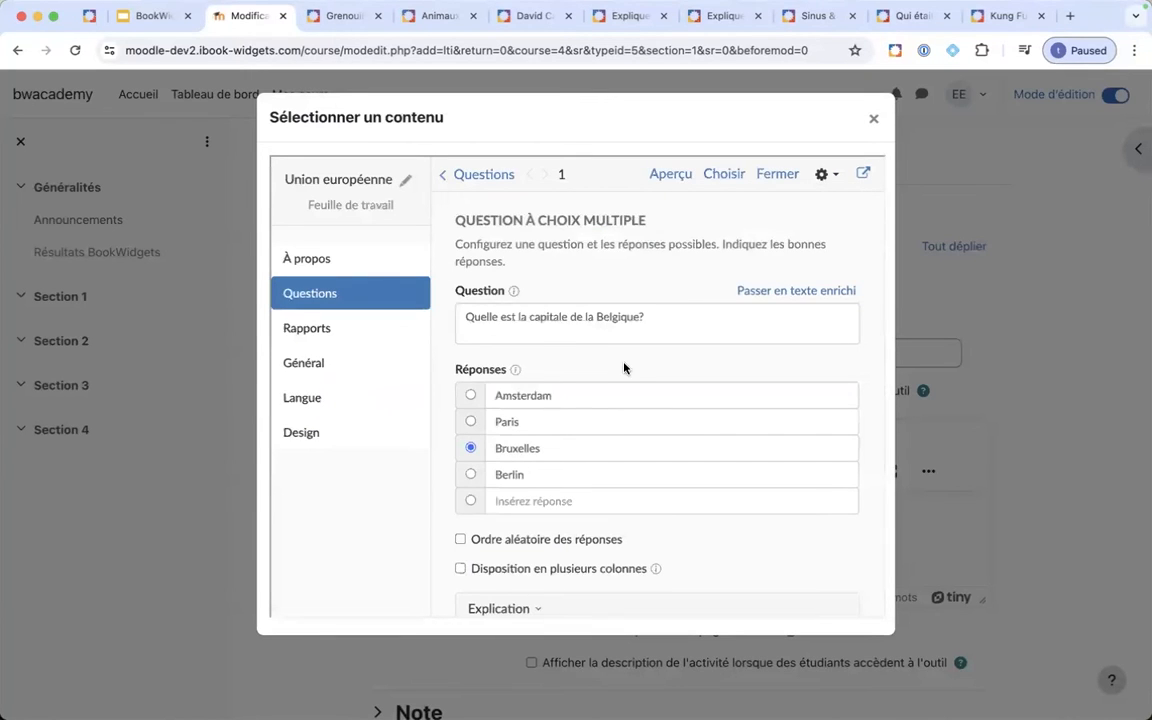
- Enable random answer order and the multi-column layout for the question, and check them in the student view
scroll(622, 368, "down", 2)
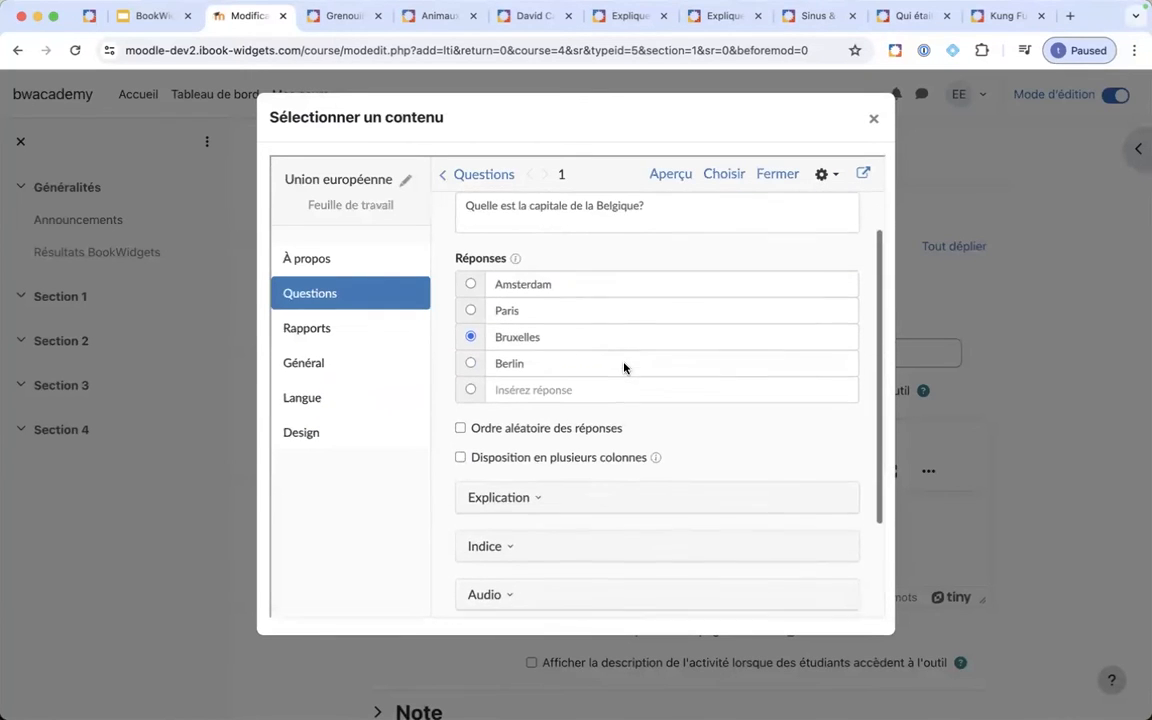
scroll(475, 440, "down", 1)
left_click(461, 427)
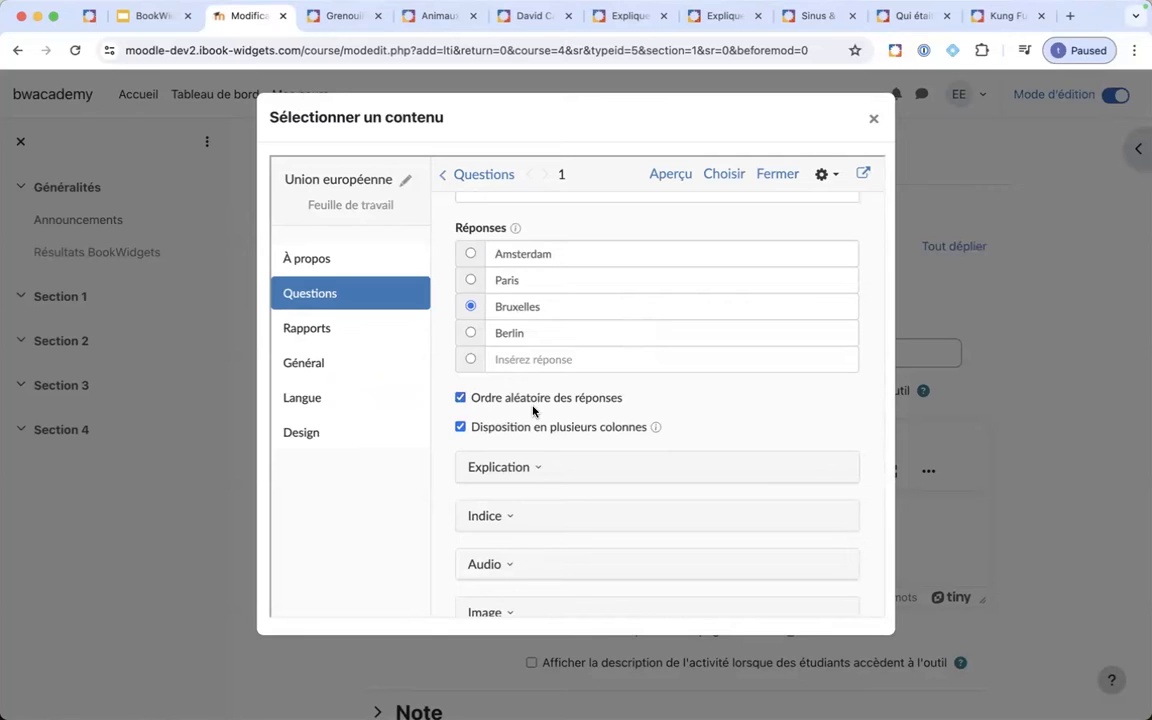
left_click(664, 181)
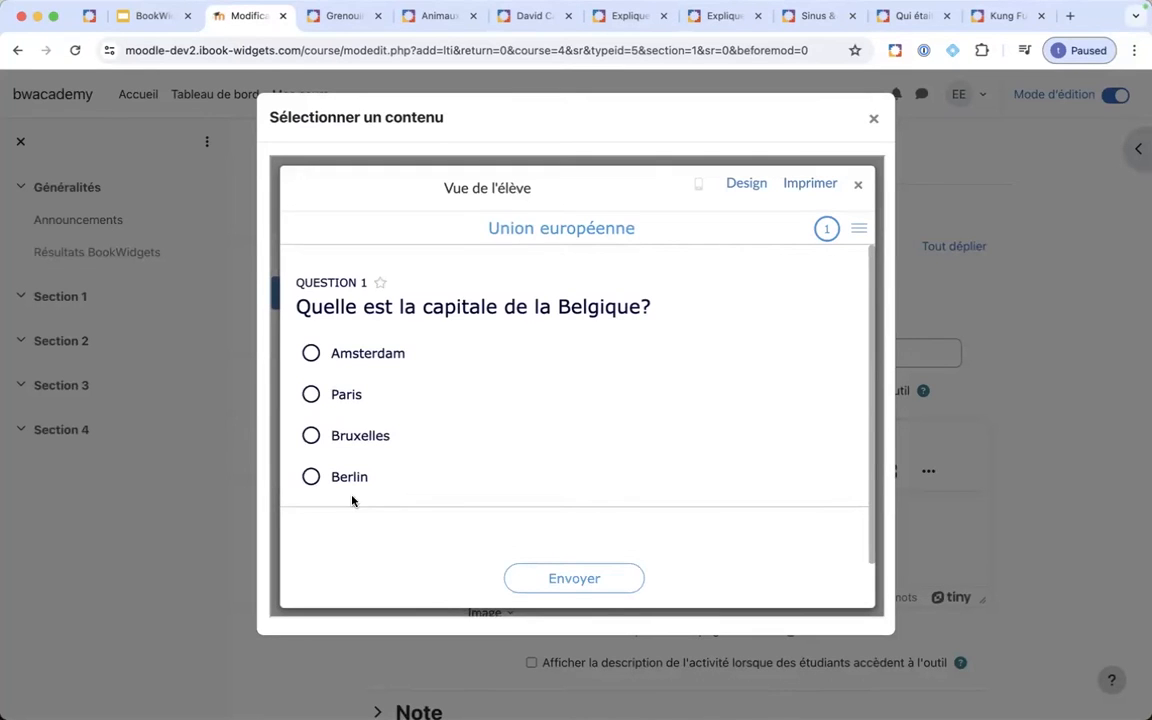
left_click(858, 185)
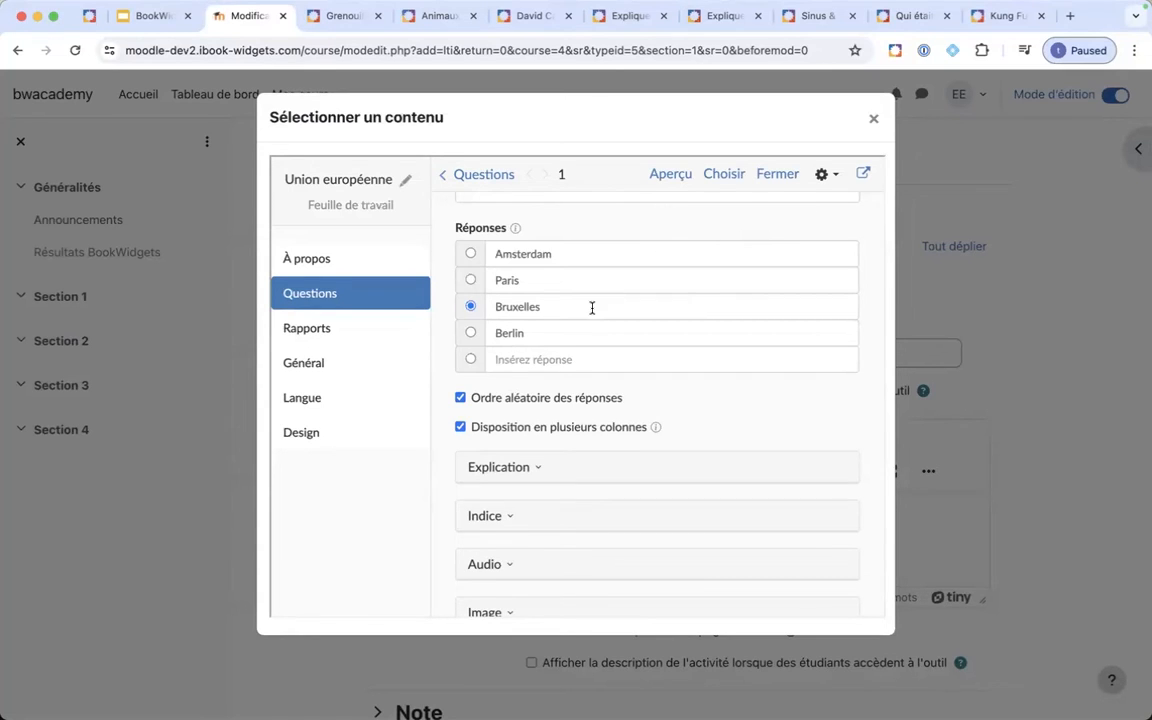
- Add the hint "ça commence par un B..." to the multiple-choice question
scroll(591, 306, "down", 2)
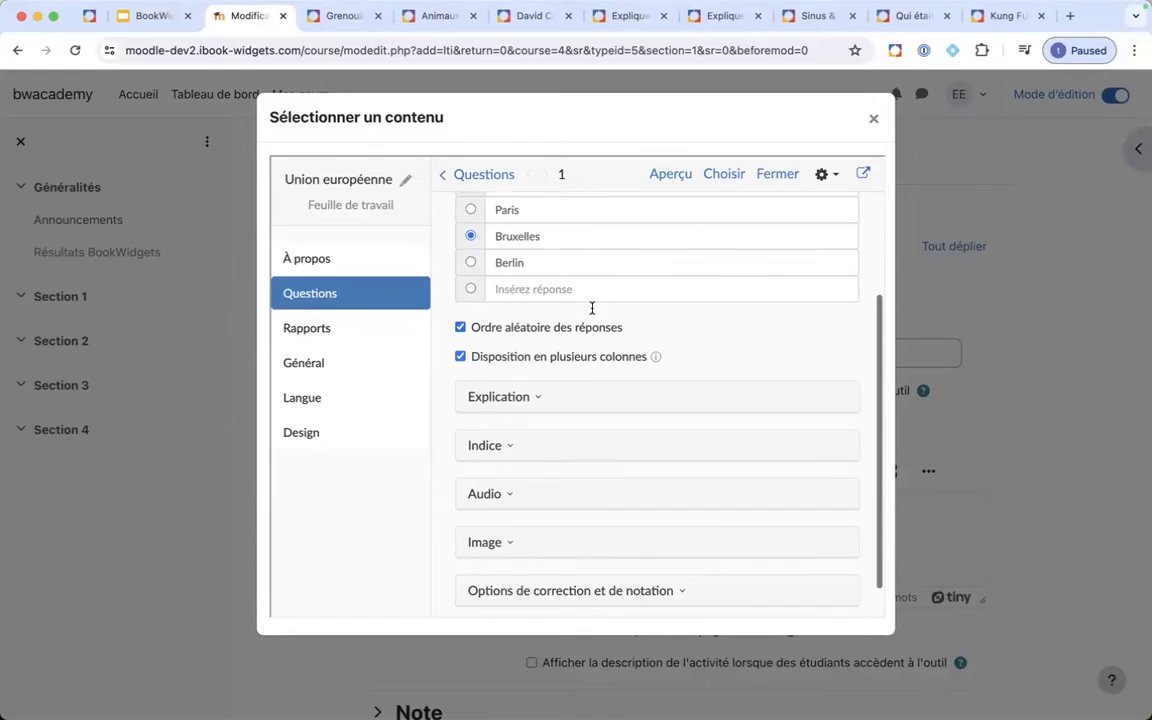
left_click(535, 401)
left_click(537, 402)
scroll(537, 402, "down", 1)
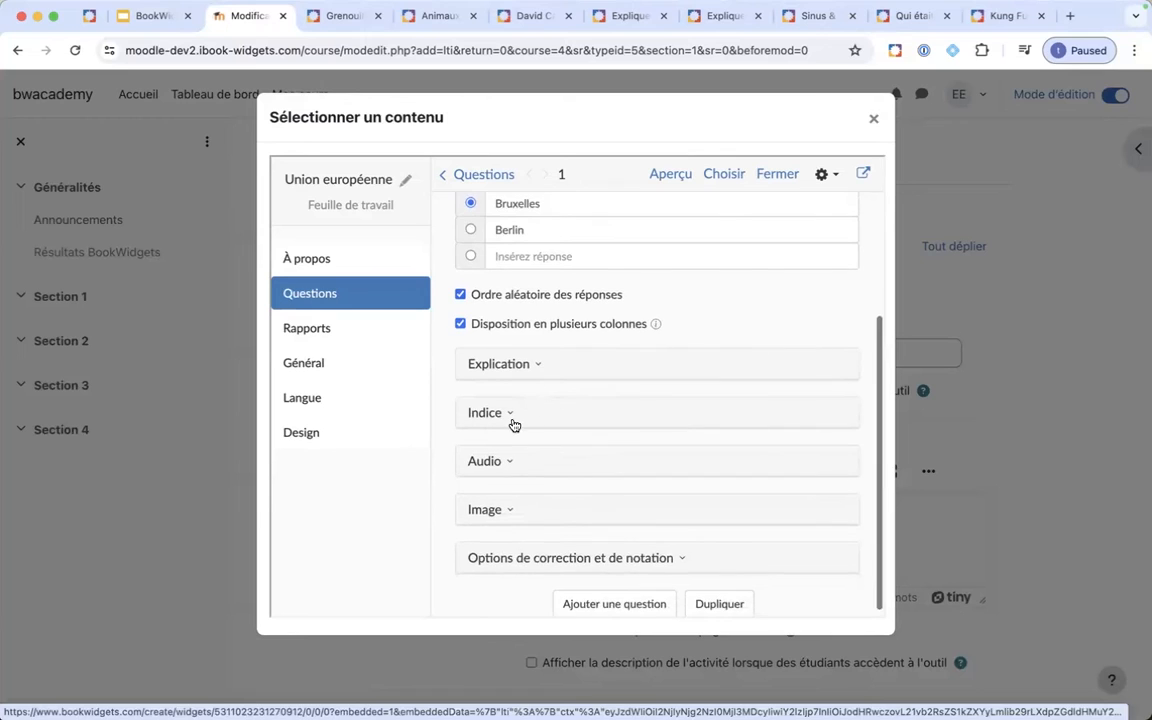
left_click(512, 418)
left_click(508, 491)
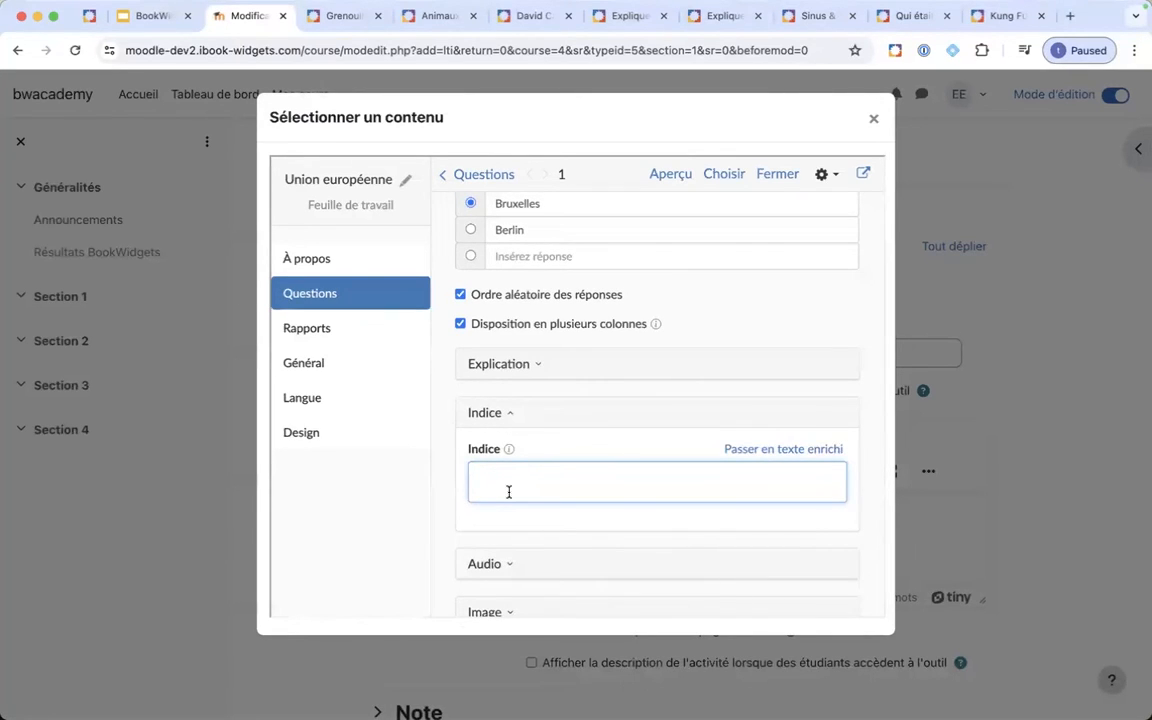
type("ça commence par un B...")
- Preview the question in the student view, reveal its hint, and close the preview
left_click(664, 176)
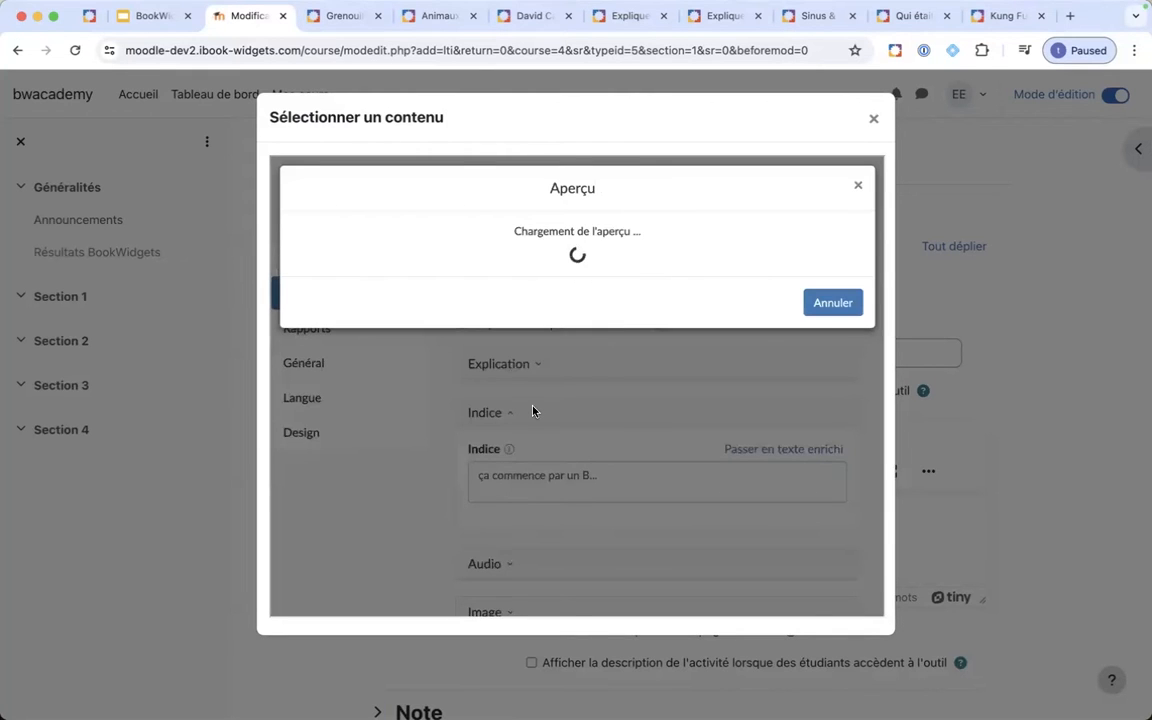
scroll(411, 445, "down", 1)
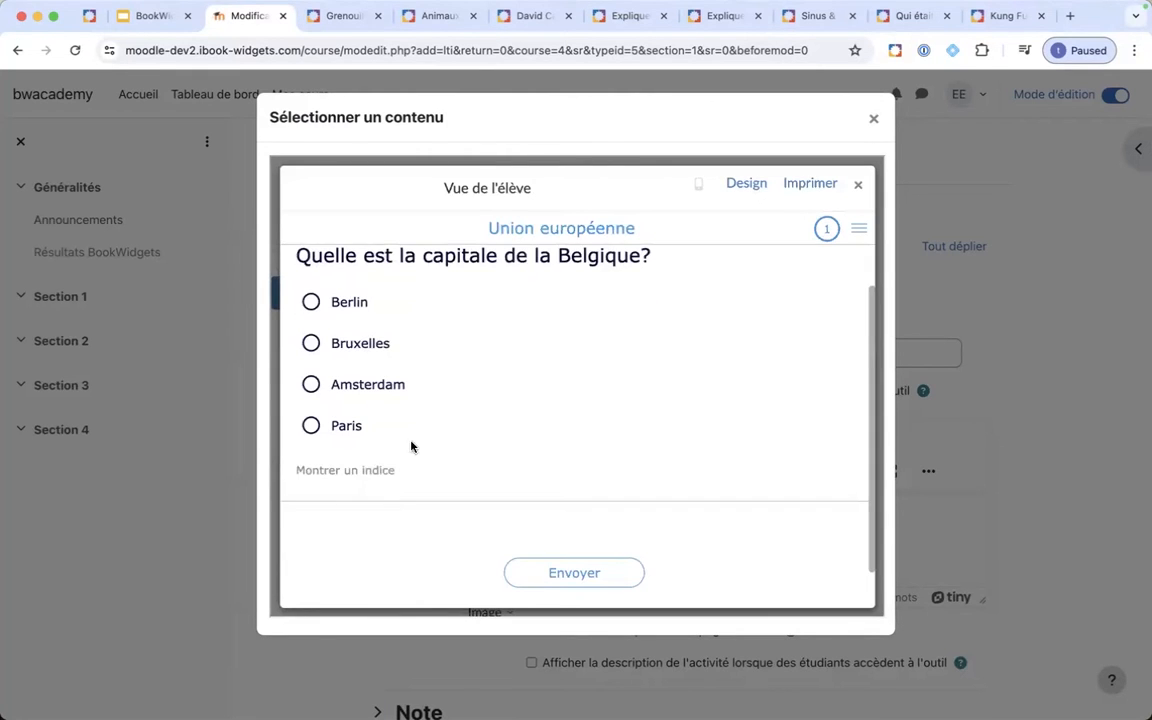
left_click(344, 475)
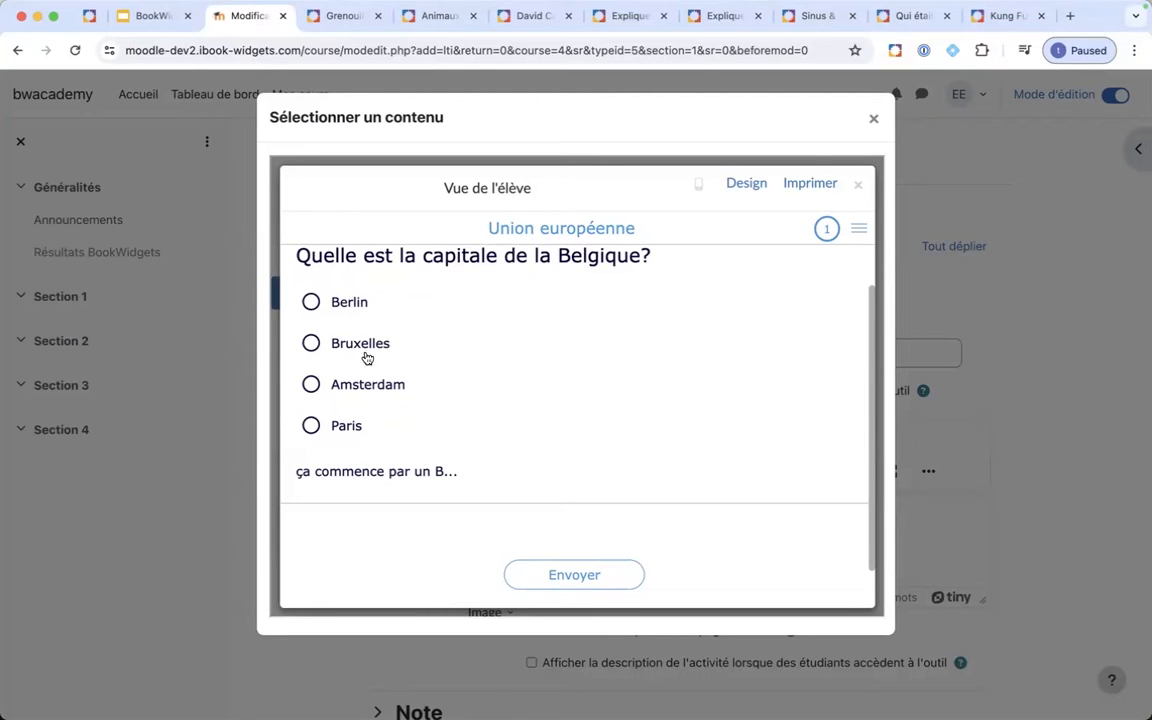
left_click(858, 186)
- Clear the hint text of the multiple-choice question
scroll(568, 448, "up", 3)
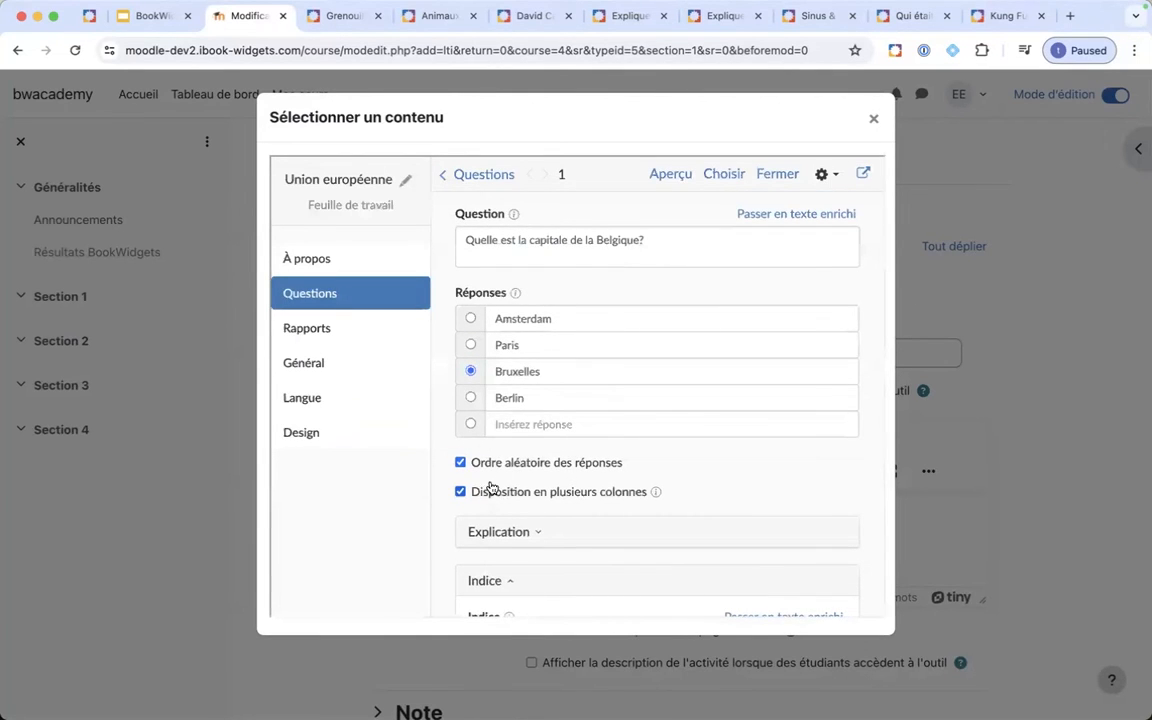
scroll(520, 495, "down", 3)
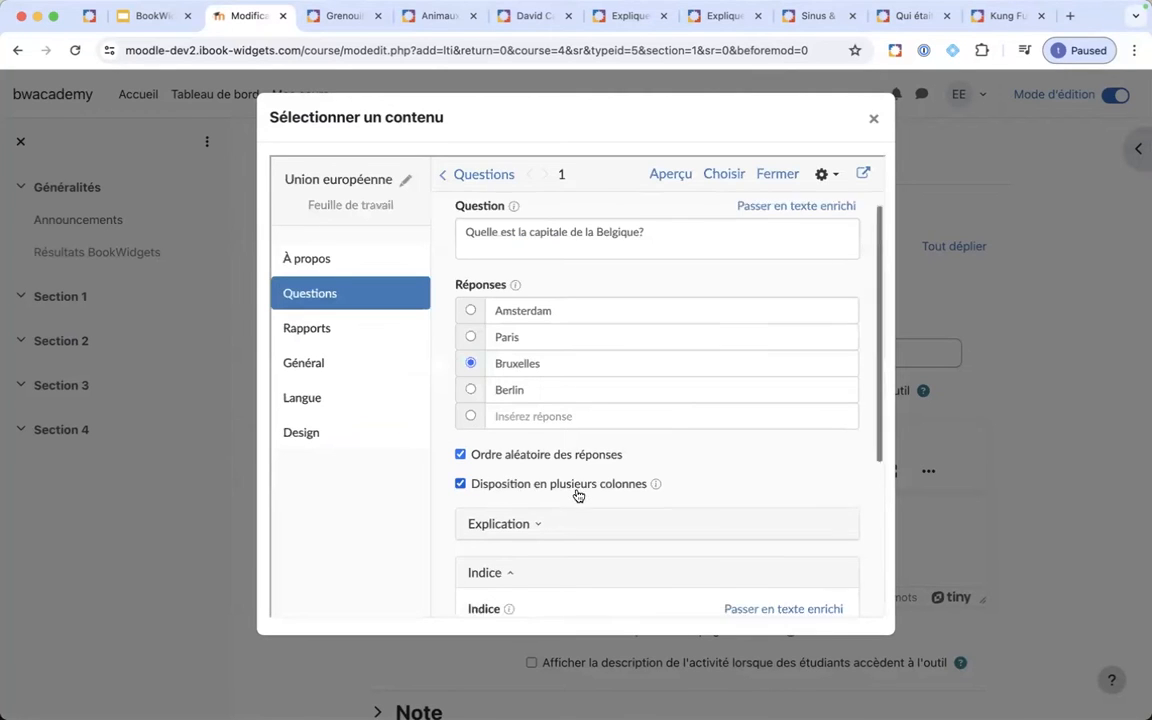
left_click(512, 507)
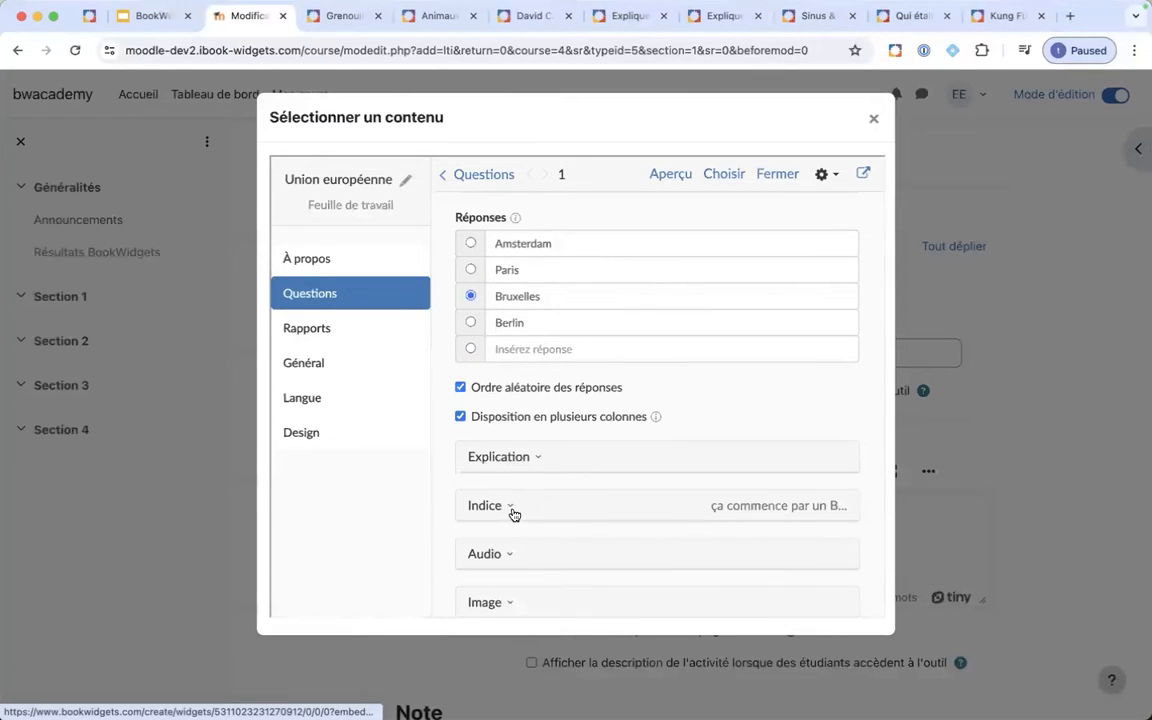
scroll(550, 505, "down", 1)
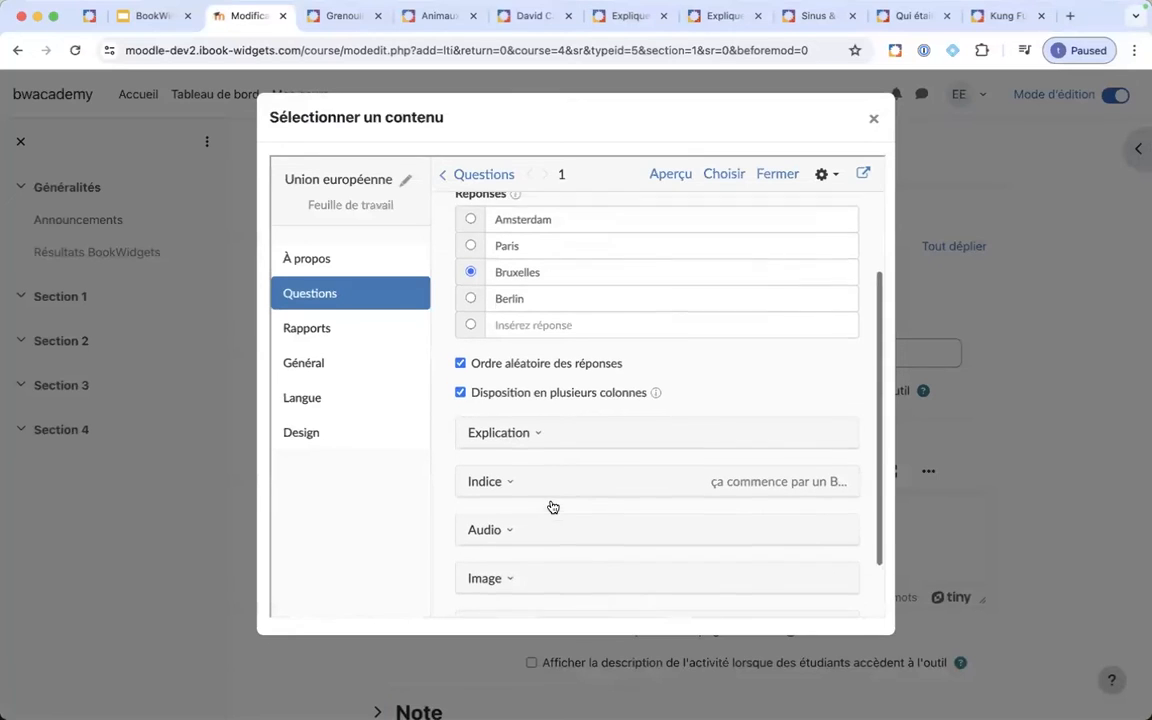
left_click(520, 503)
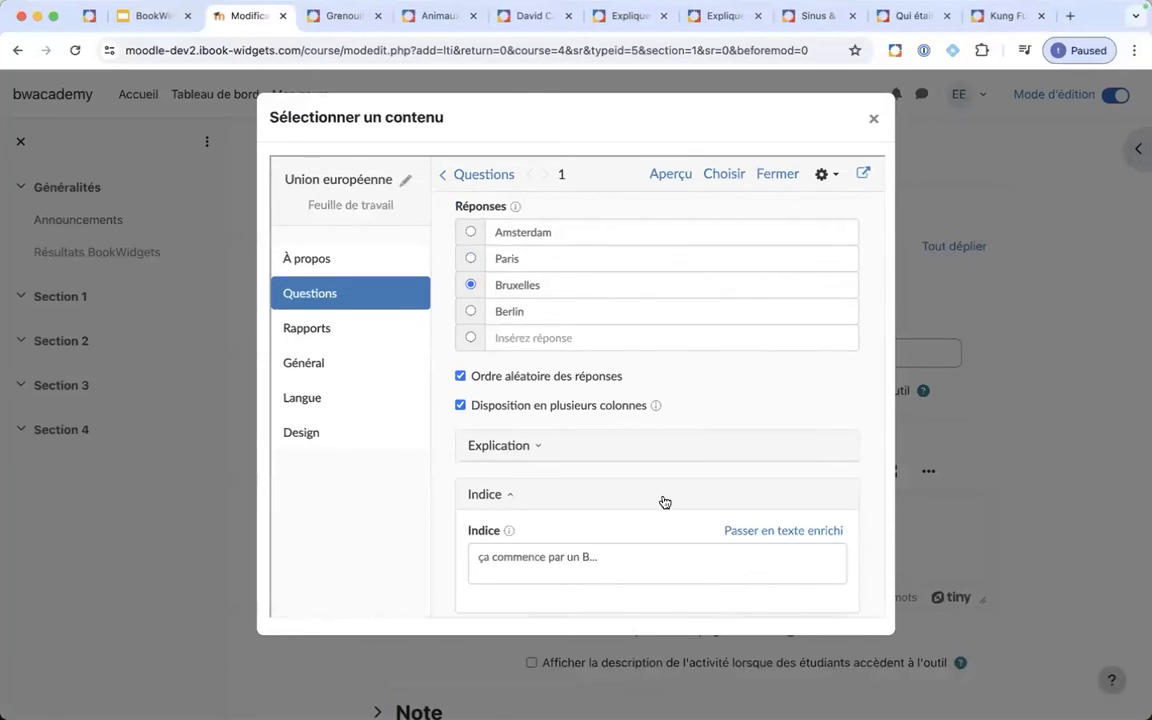
scroll(670, 498, "down", 2)
left_click(684, 487)
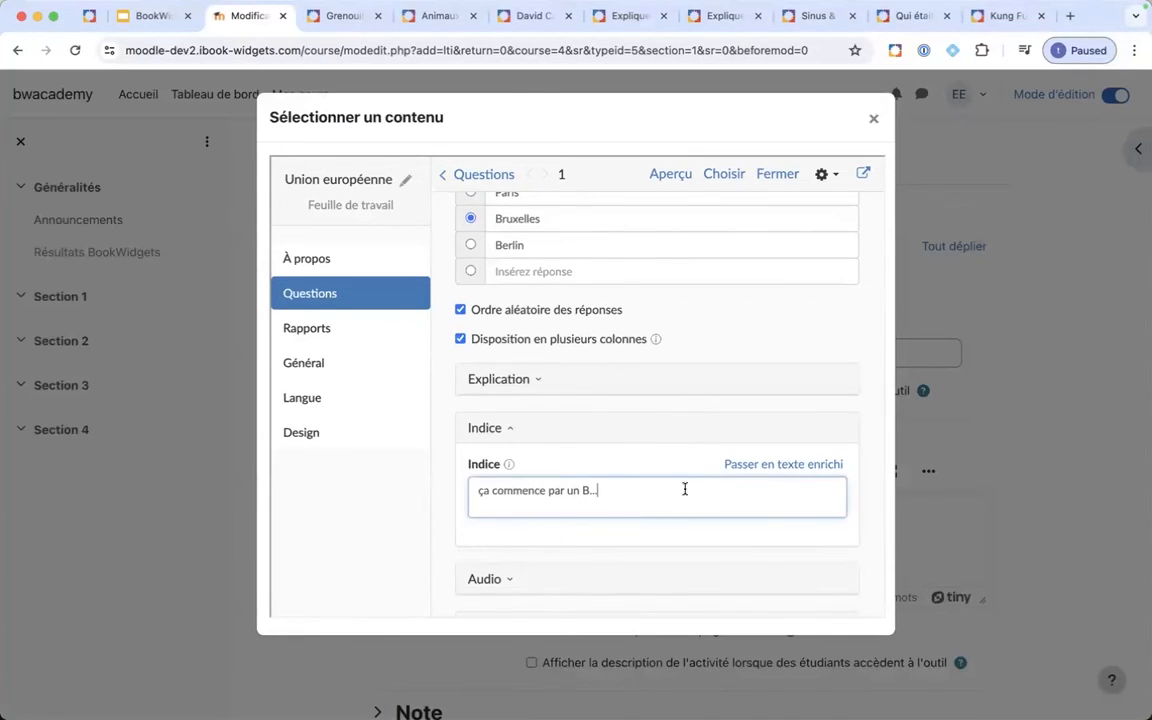
left_click_drag(690, 488, 451, 485)
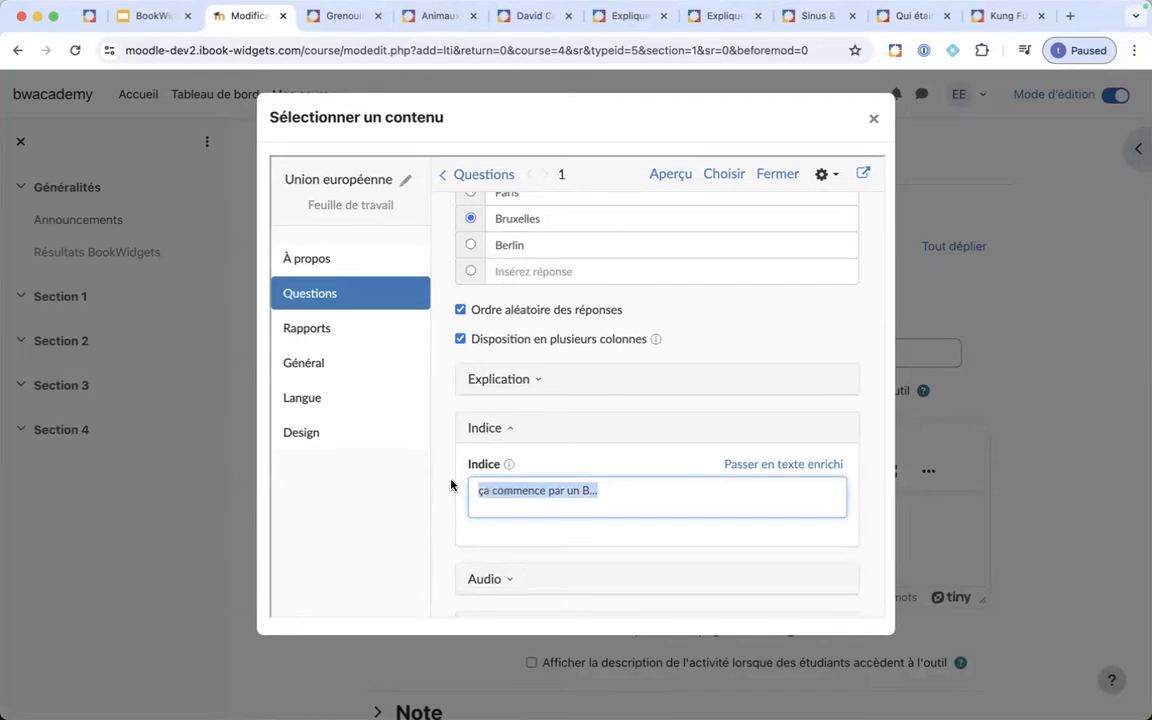
key("BackSpace")
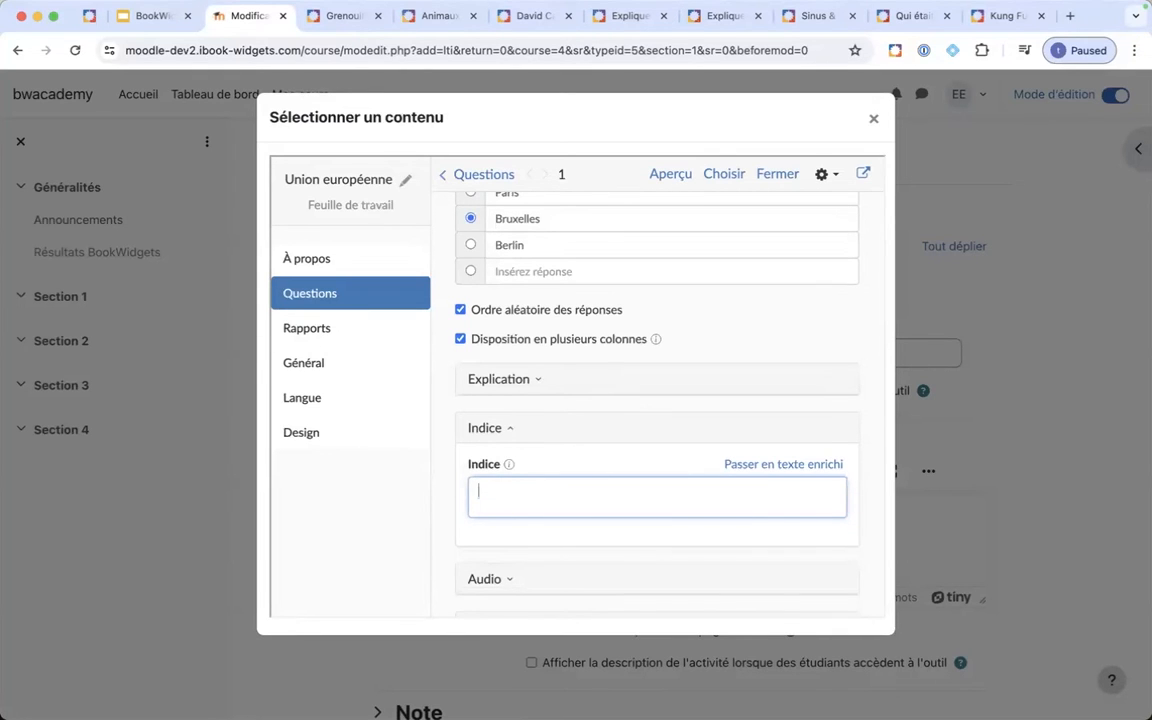
- Switch the hint to rich text and enter "ça commence par un B" as its content
left_click(789, 466)
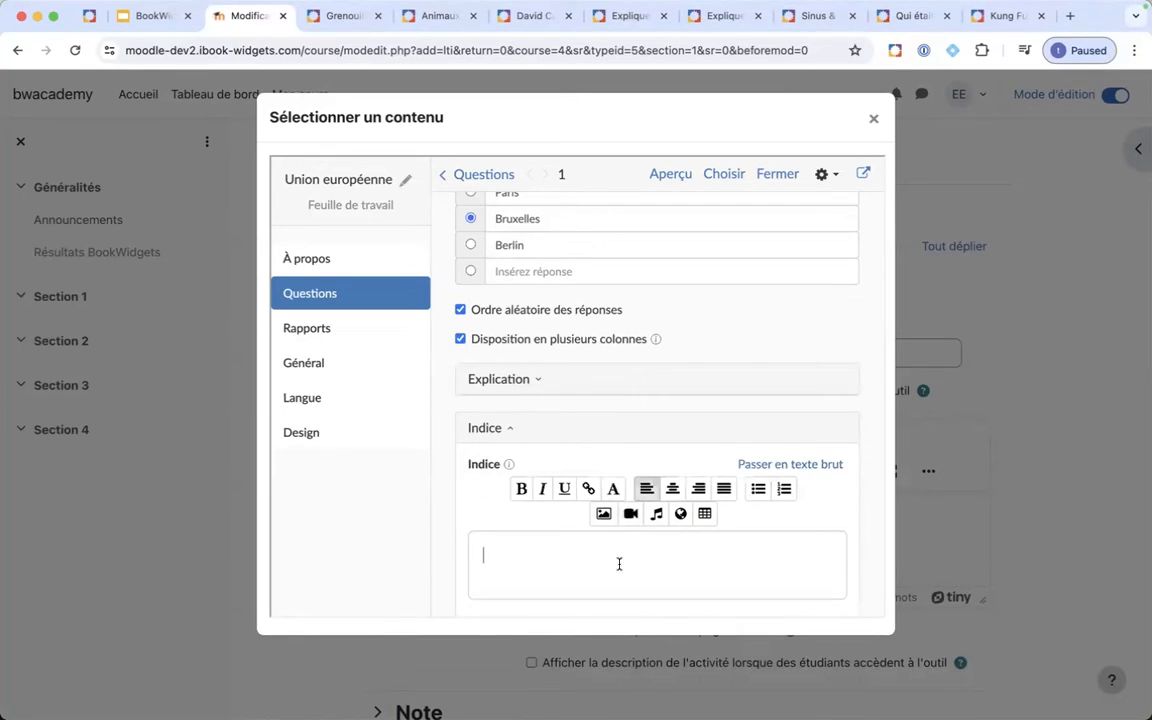
type("ça commence paru")
key("BackSpace")
type("un B")
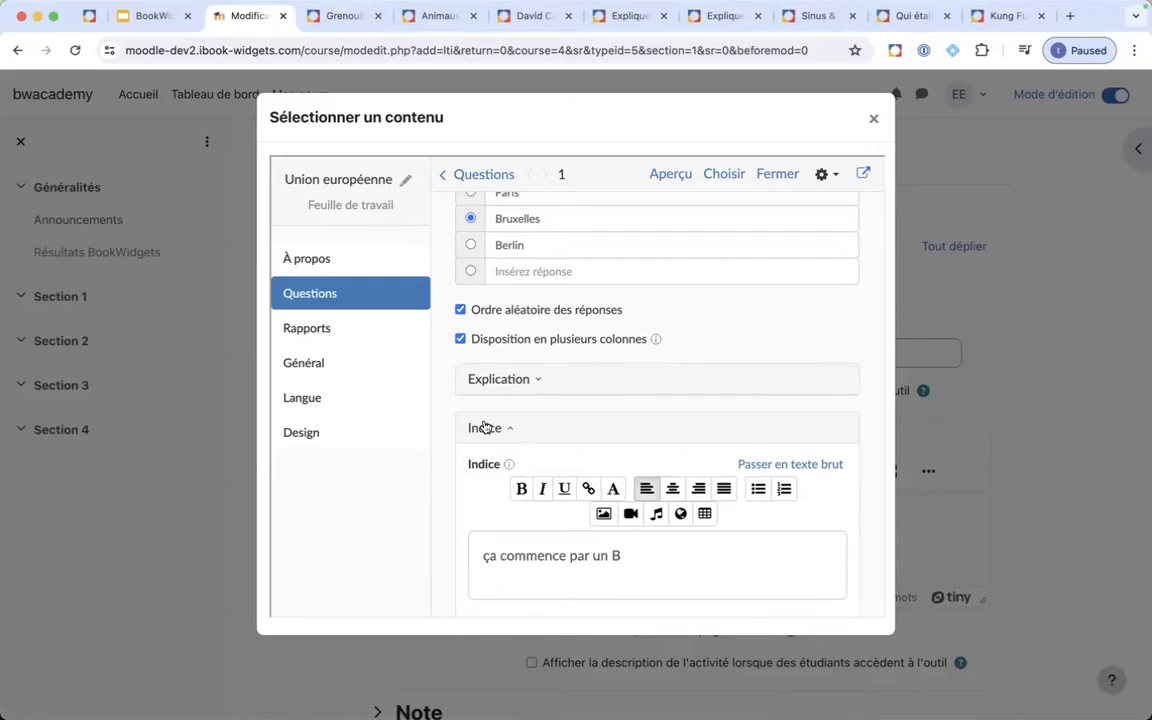
left_click(484, 427)
- Examine the question's optional explanation fields, audio source options, and correction and grading options
left_click(507, 379)
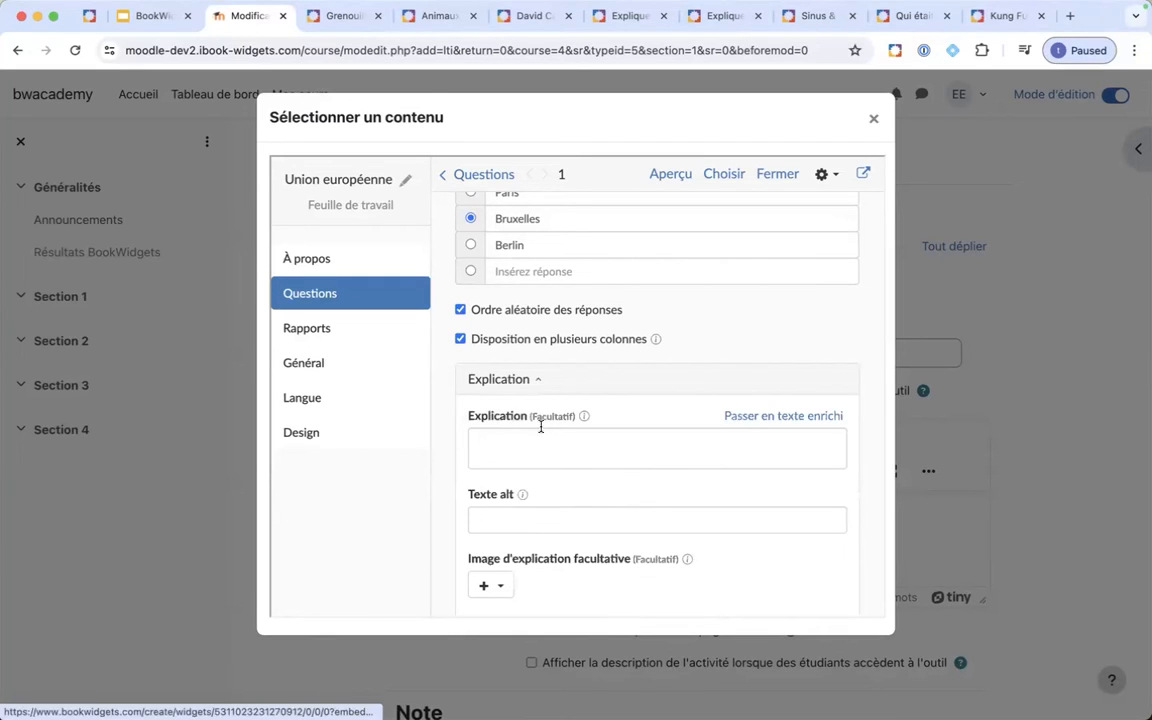
left_click_drag(531, 418, 566, 422)
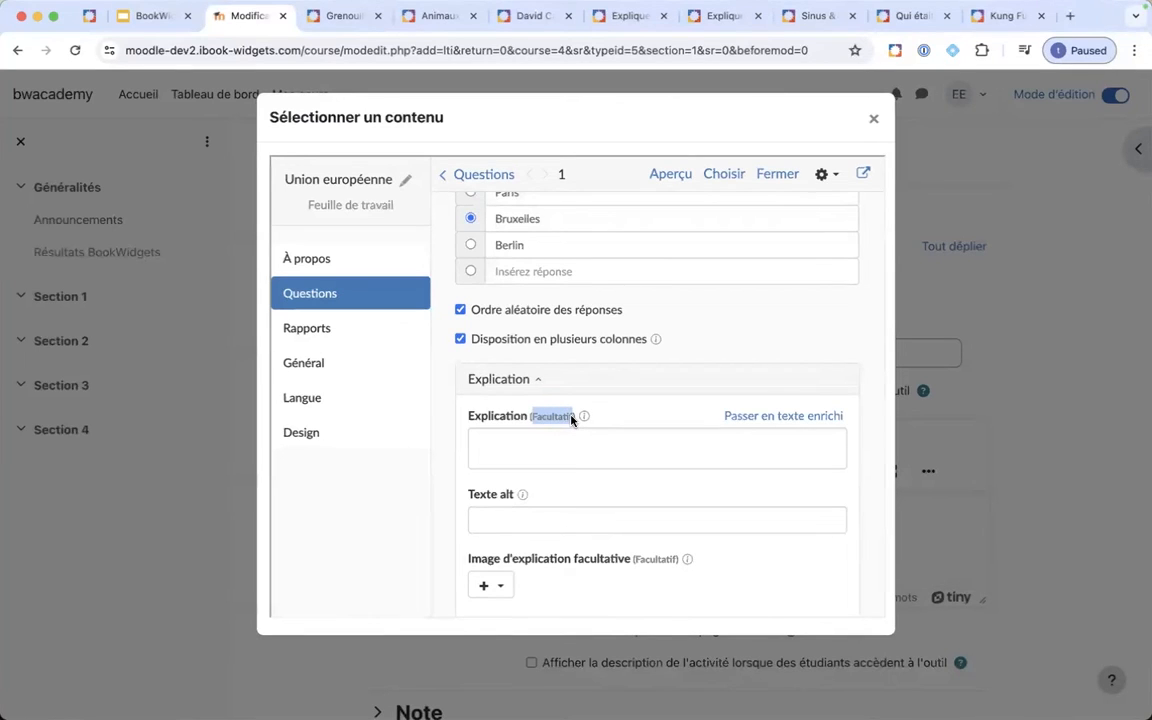
left_click(535, 386)
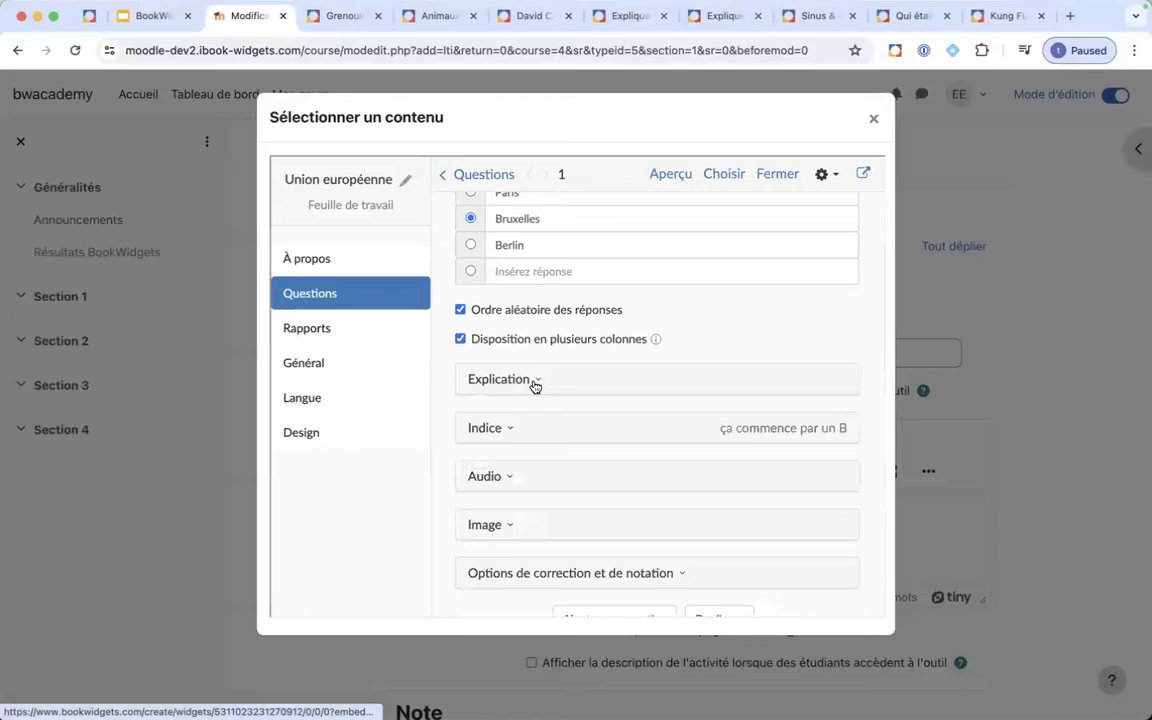
scroll(543, 390, "down", 1)
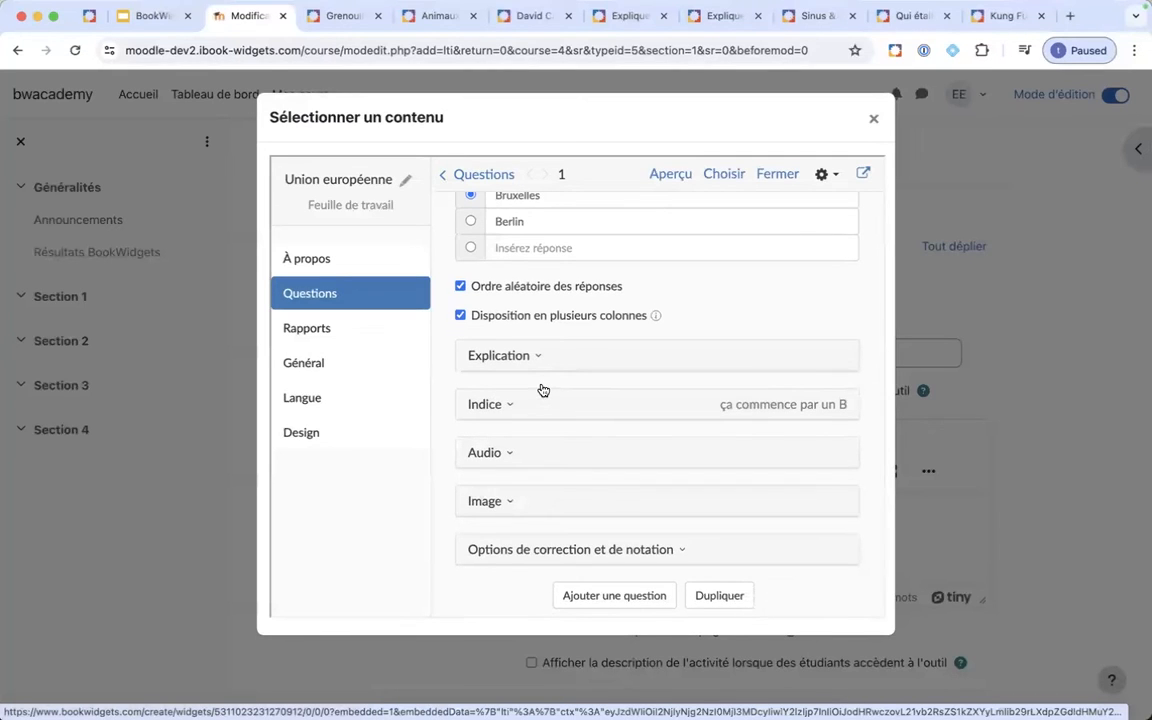
left_click(531, 455)
scroll(560, 452, "down", 3)
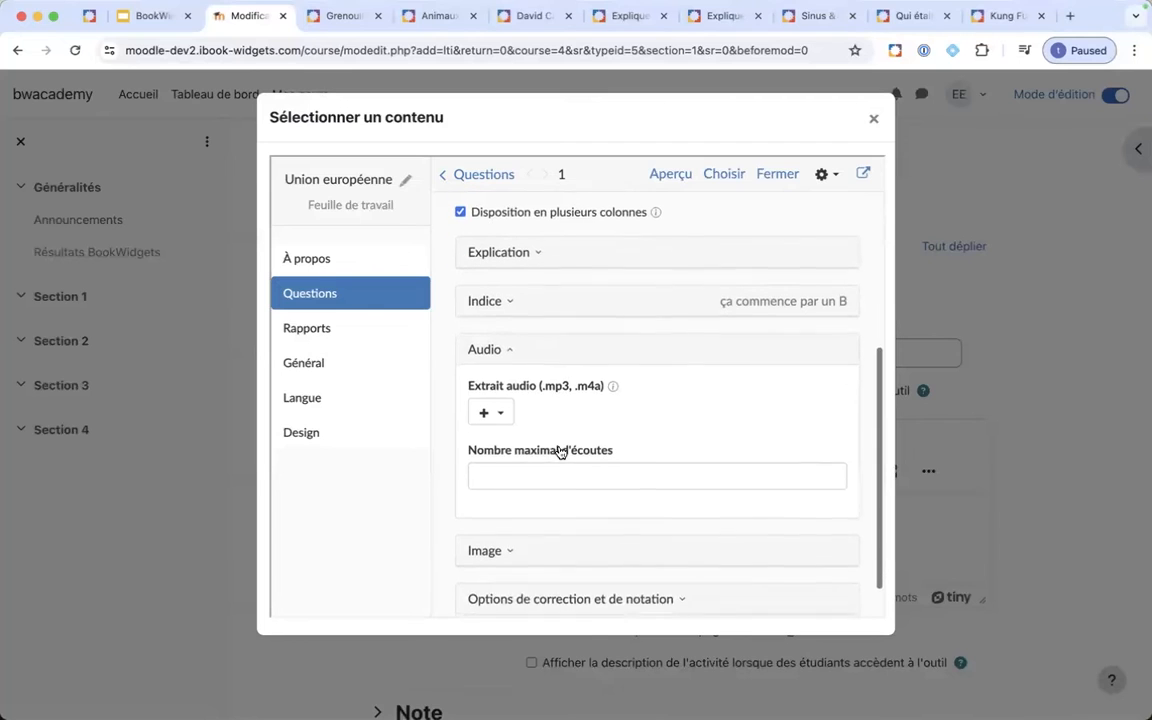
left_click(498, 410)
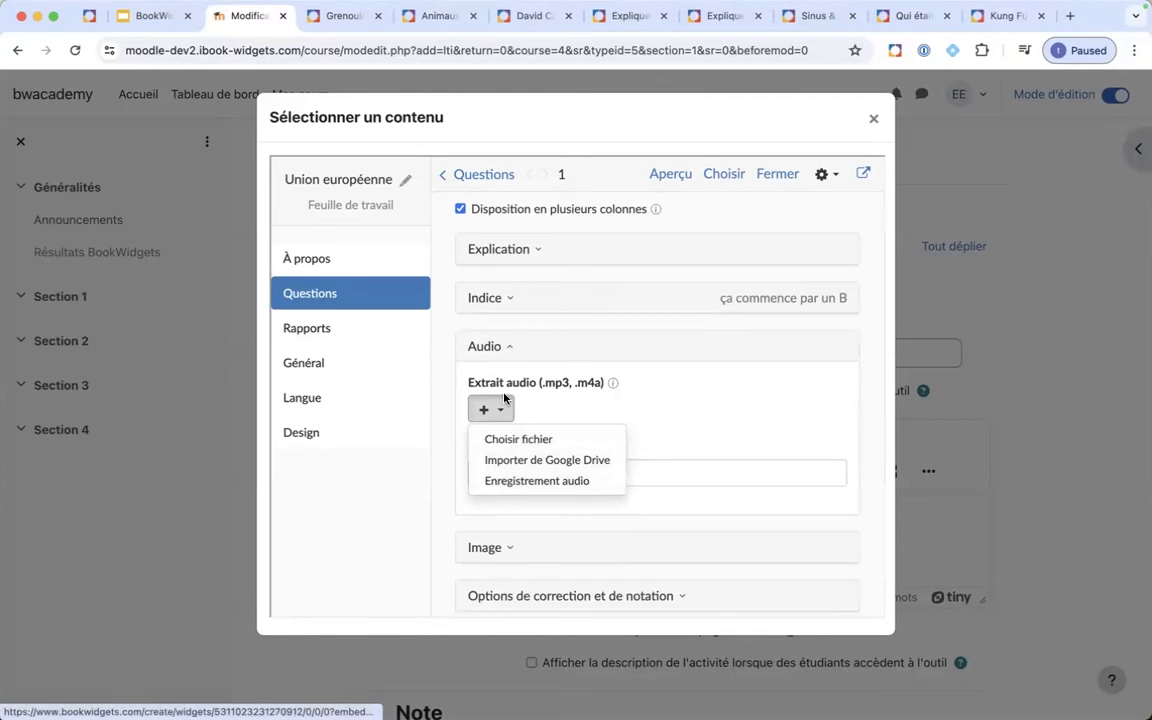
left_click(488, 346)
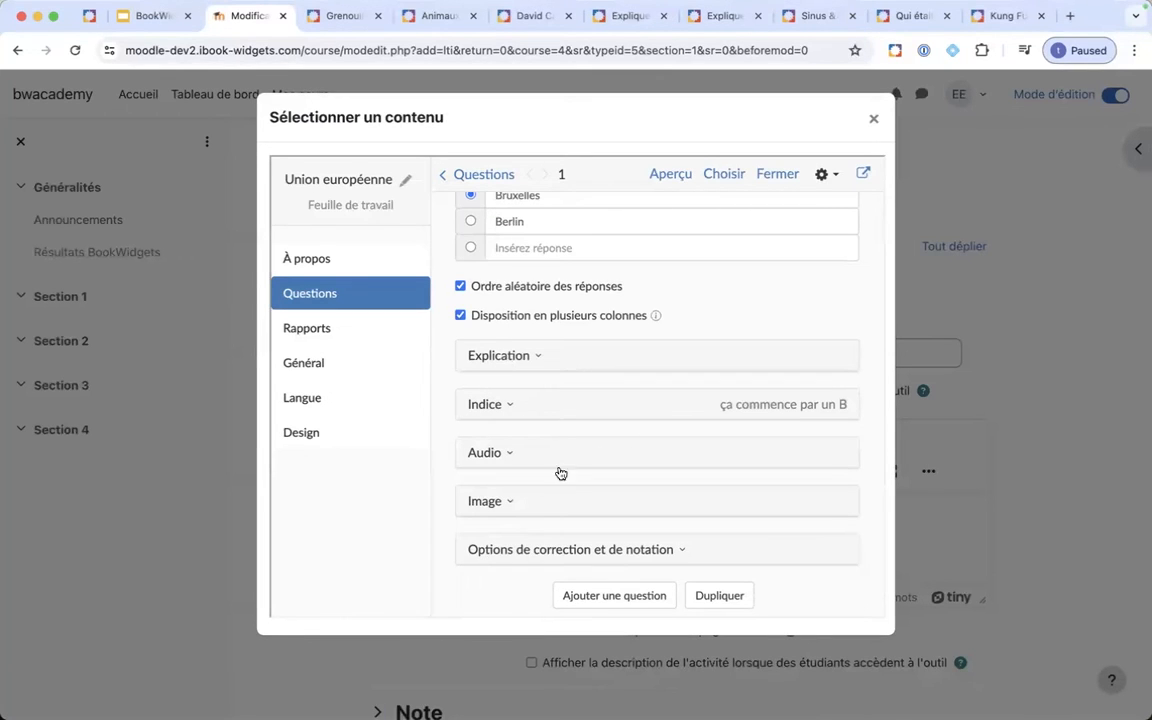
left_click(541, 551)
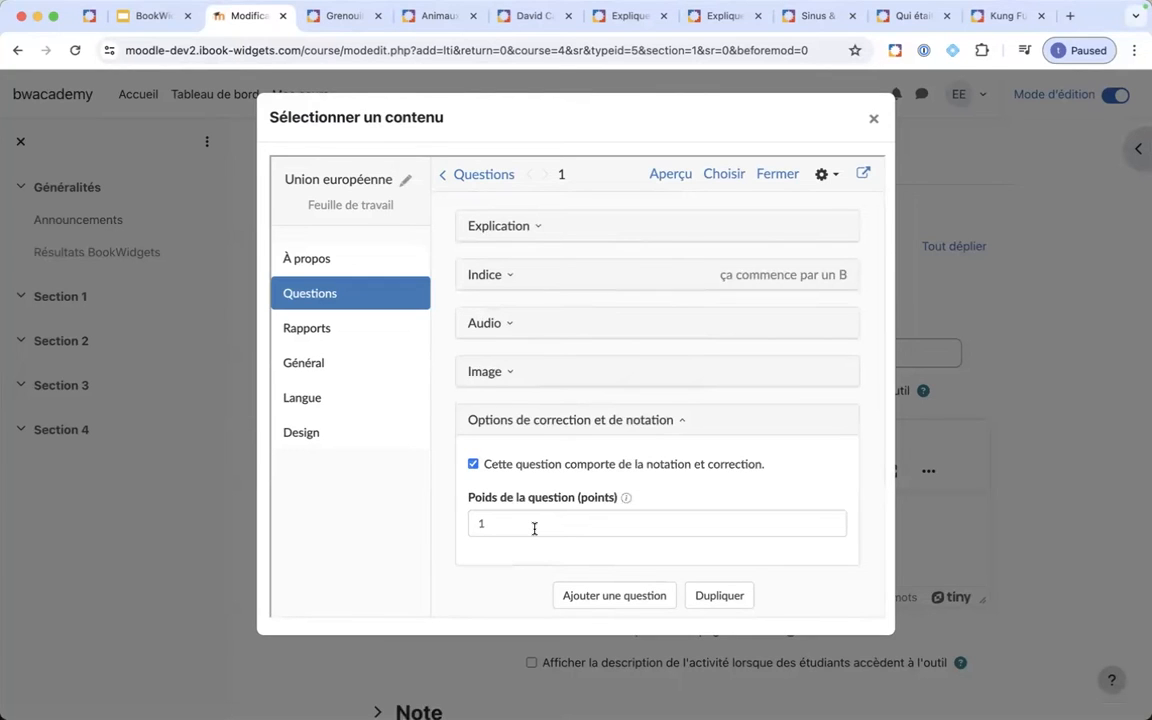
left_click(537, 420)
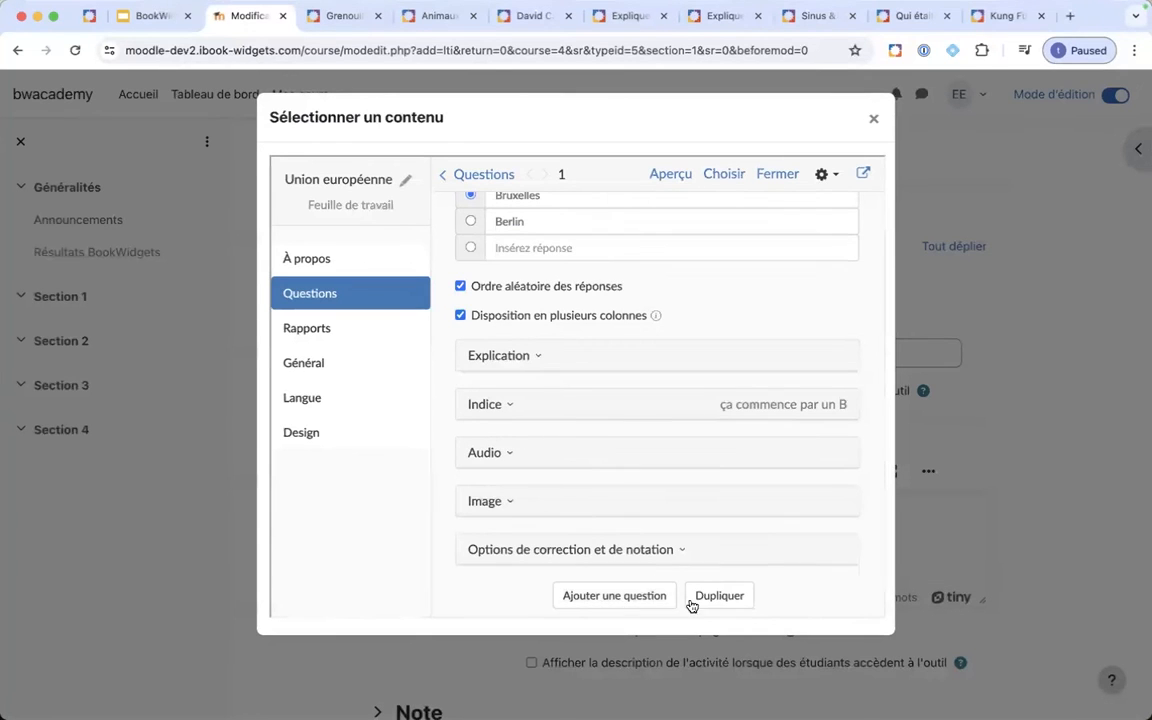
- Start adding another question to the worksheet and look through the full list of question types
left_click(610, 597)
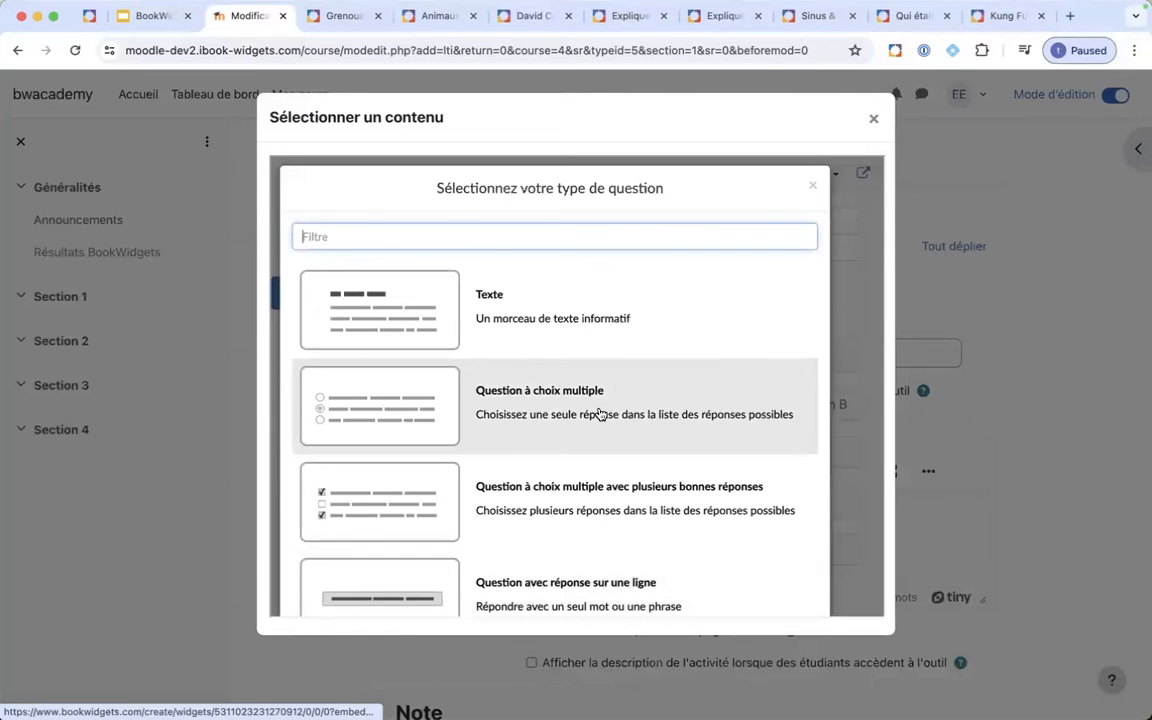
scroll(600, 414, "down", 10)
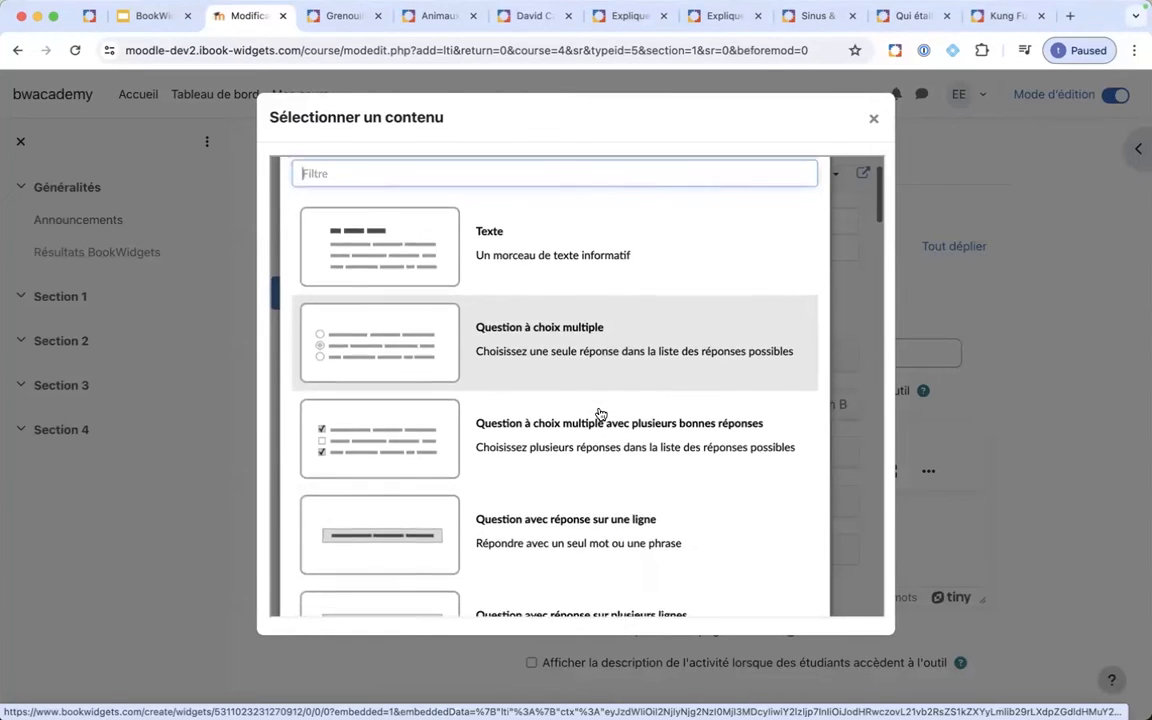
scroll(600, 414, "down", 8)
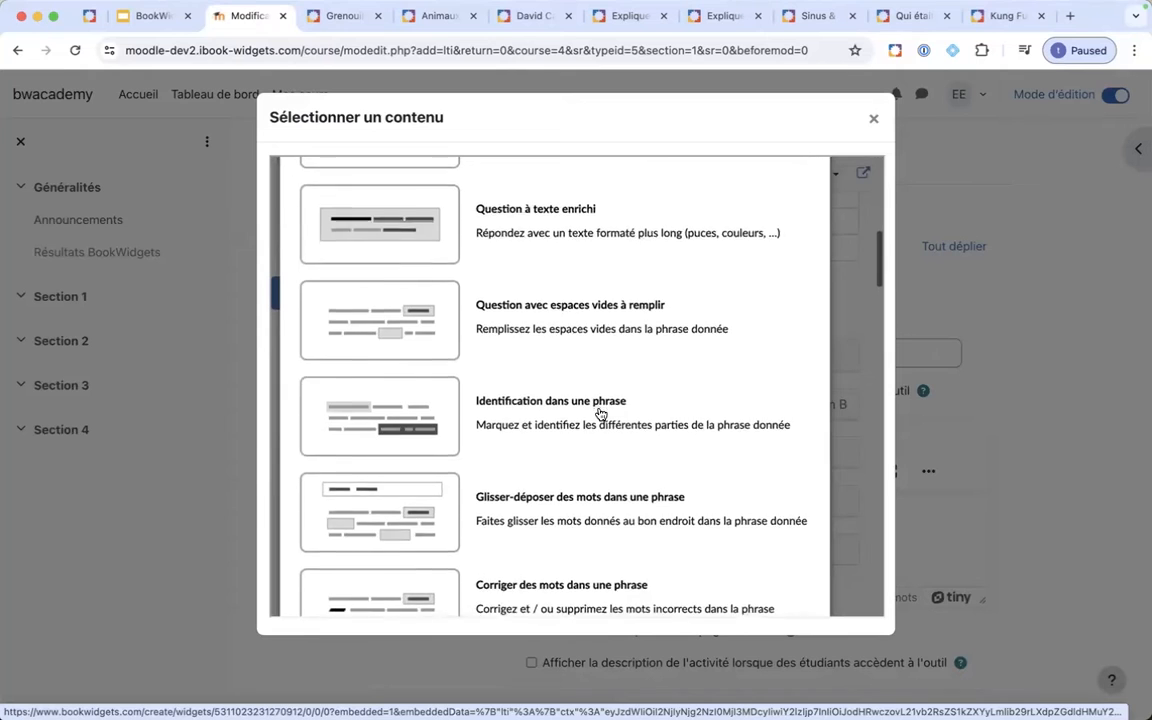
scroll(600, 414, "down", 10)
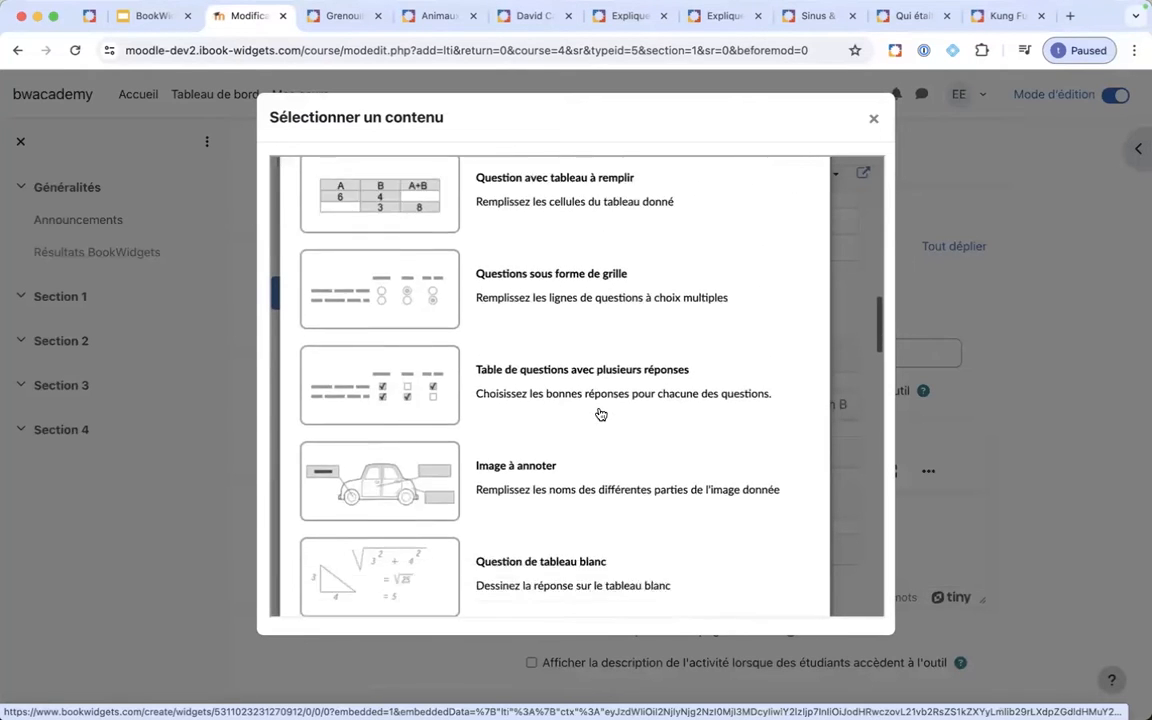
scroll(600, 414, "down", 10)
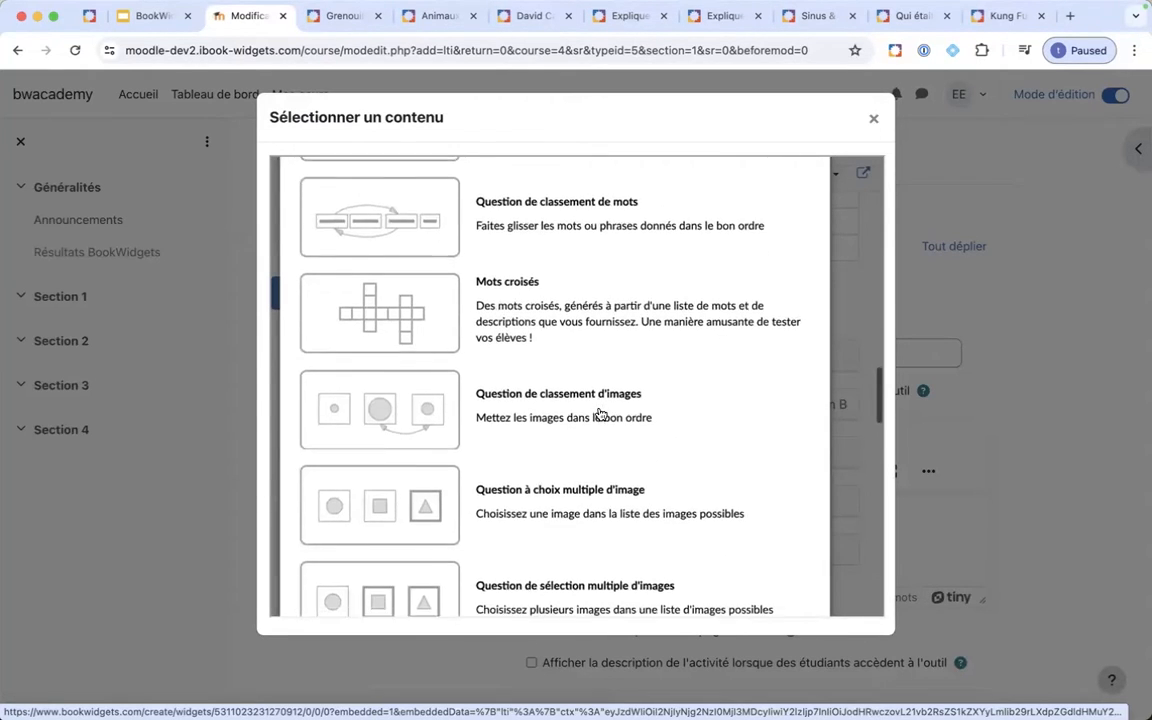
scroll(600, 414, "down", 3)
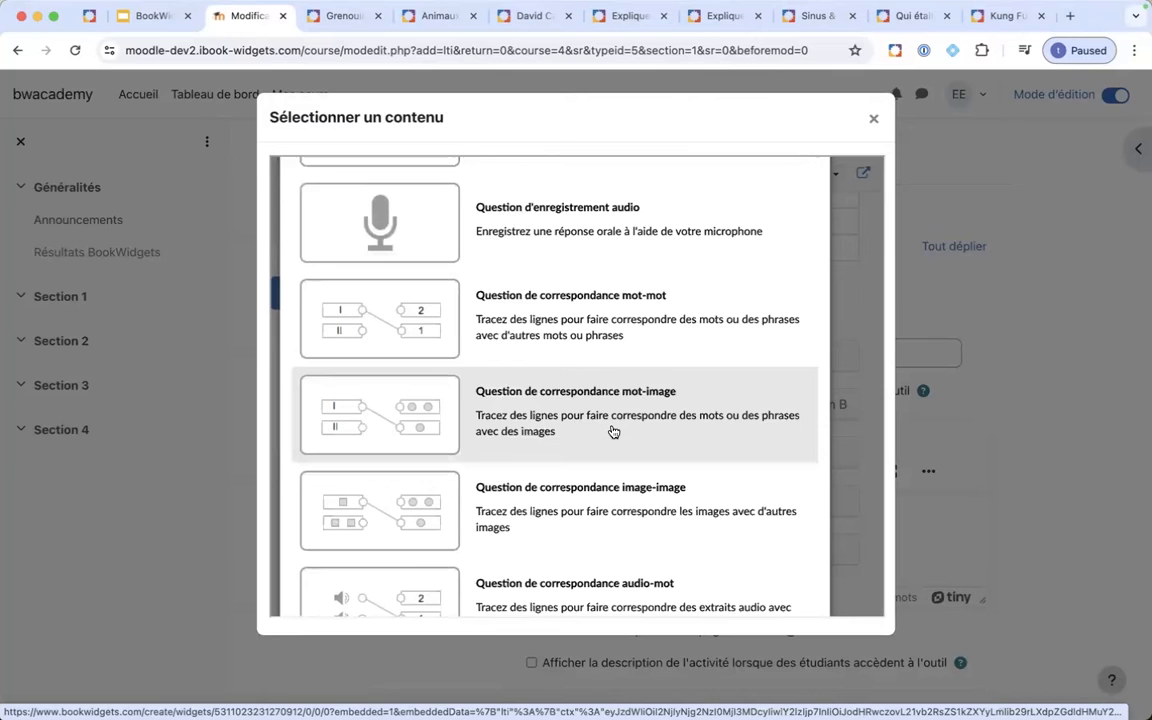
scroll(612, 432, "down", 1)
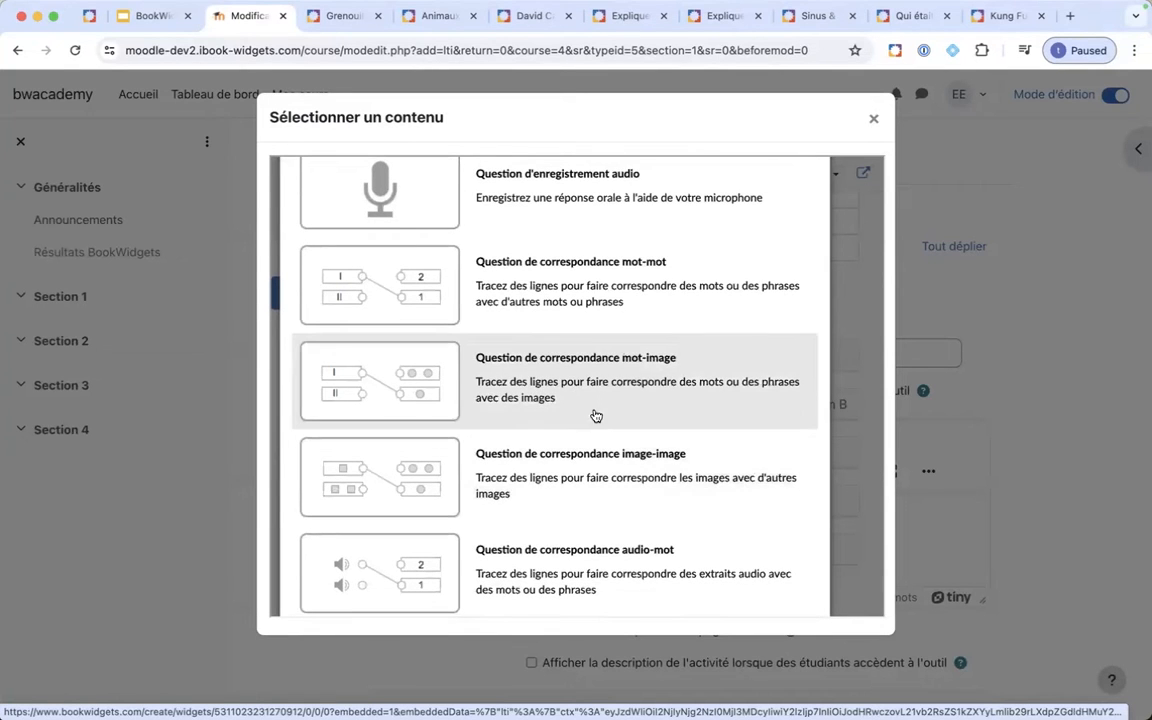
scroll(596, 391, "down", 1)
scroll(596, 391, "up", 1)
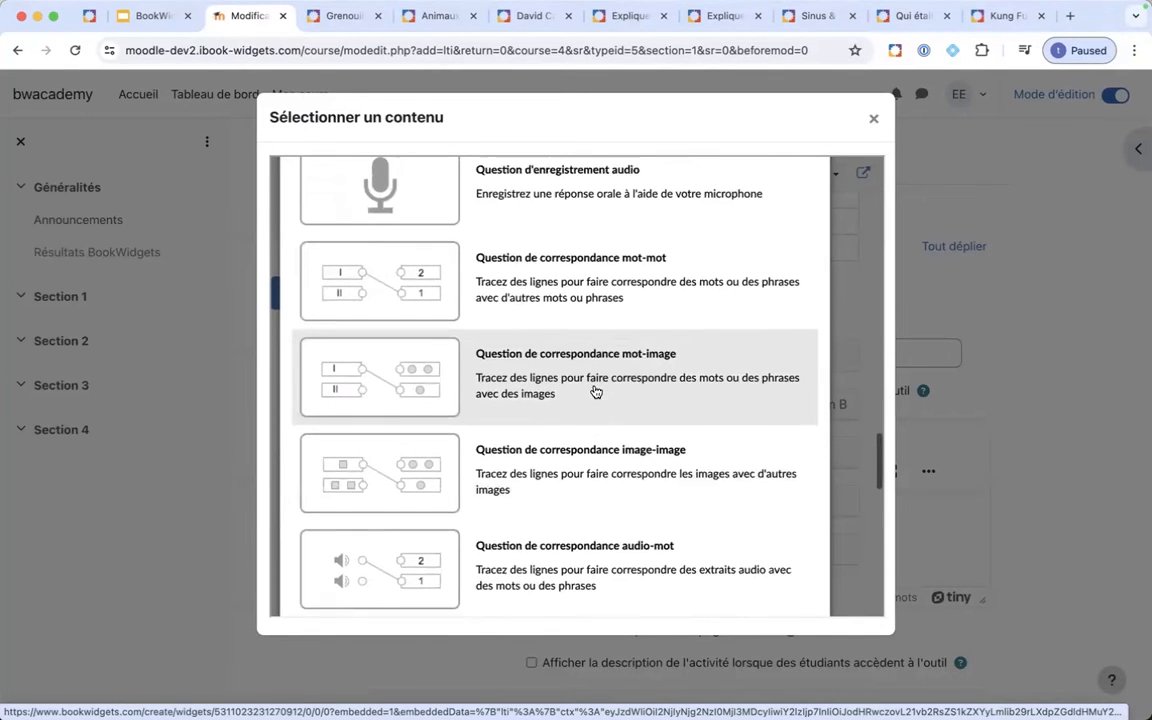
scroll(596, 391, "down", 15)
scroll(596, 391, "up", 15)
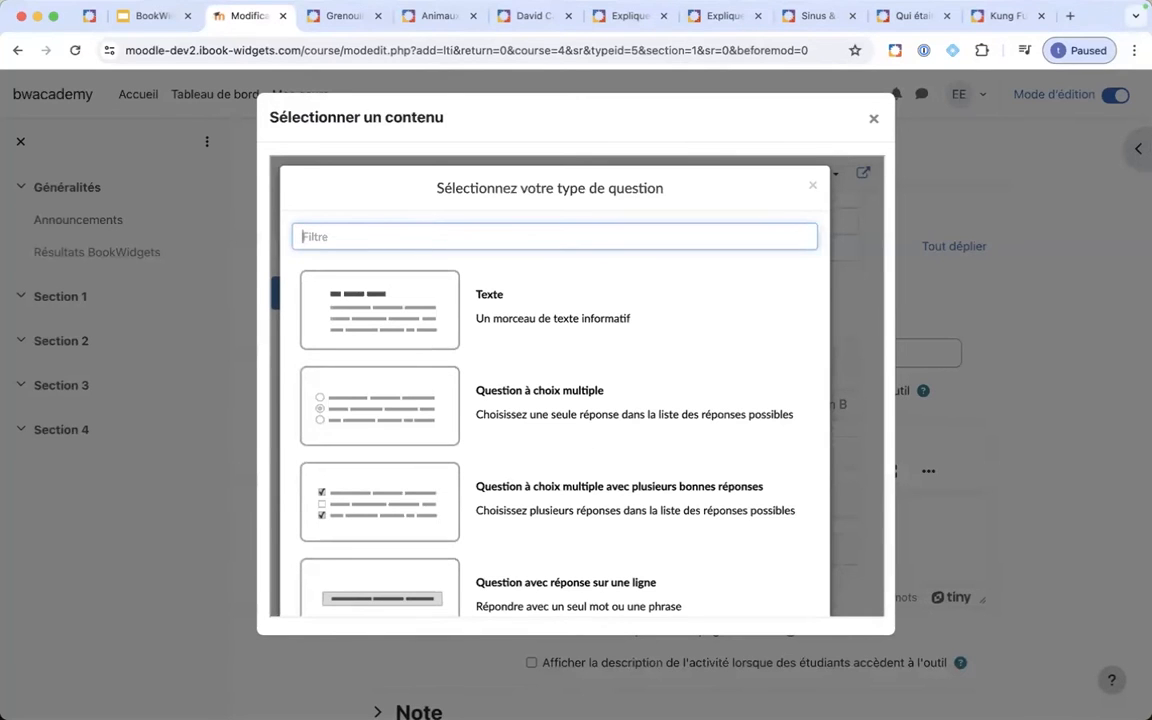
- Filter the question types by "image", look through the matching types, and clear the filter
type("image")
scroll(489, 314, "down", 3)
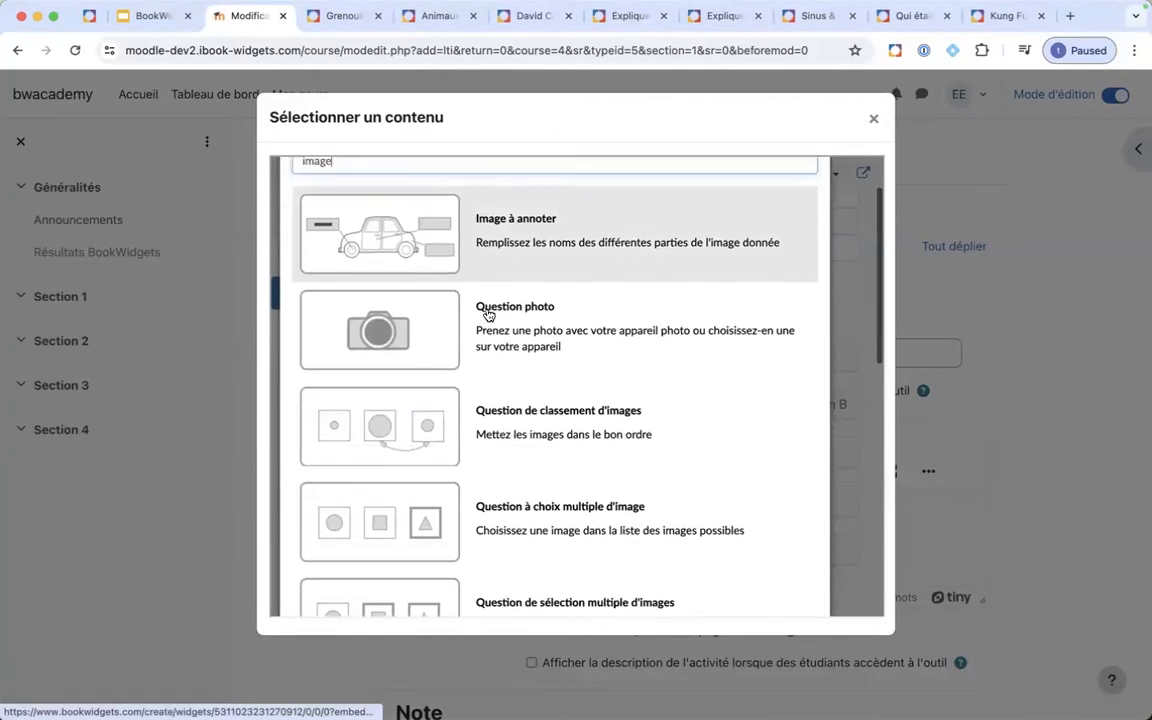
scroll(417, 287, "up", 3)
left_click_drag(350, 239, 266, 247)
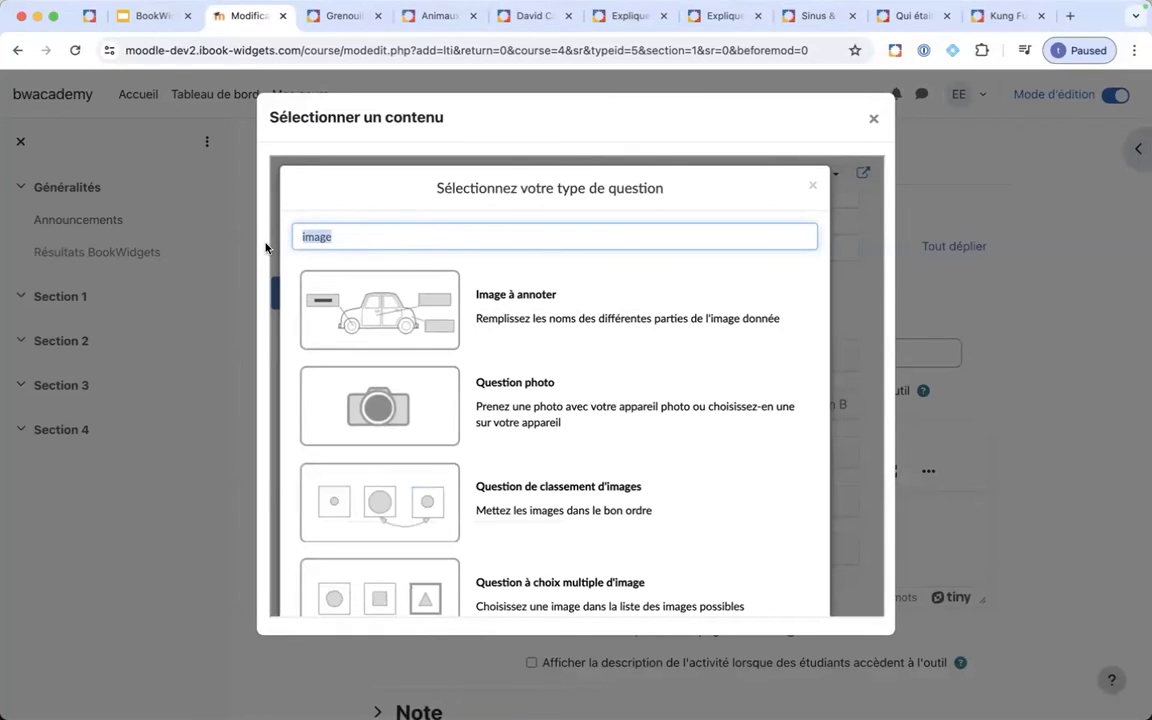
key("BackSpace")
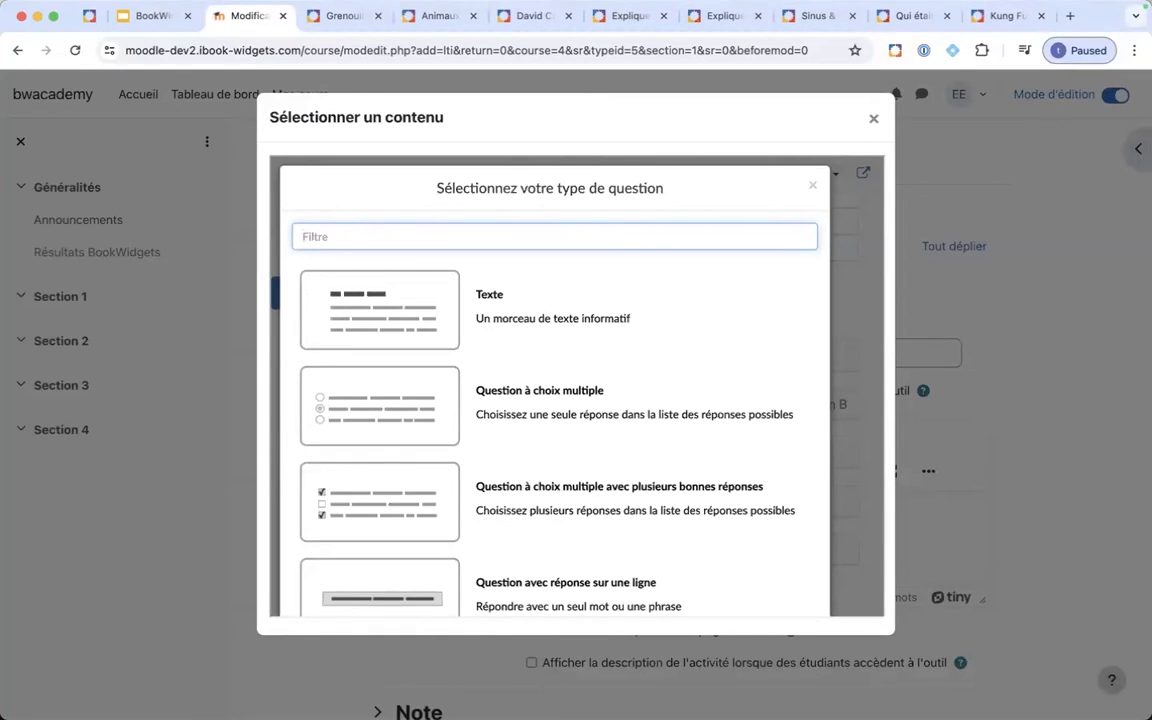
- Filter the question types by "relier", add a Question de correspondance mot-image, and enter "Reliez les villes et les photos" as its question
type("relier")
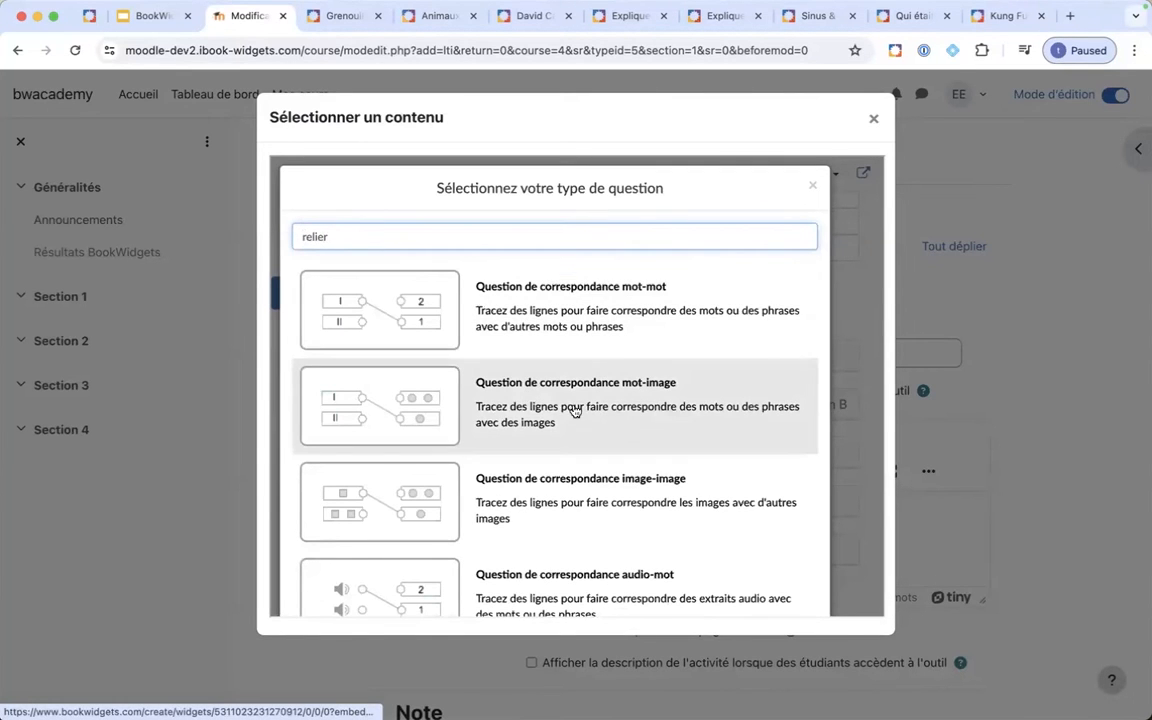
left_click(535, 413)
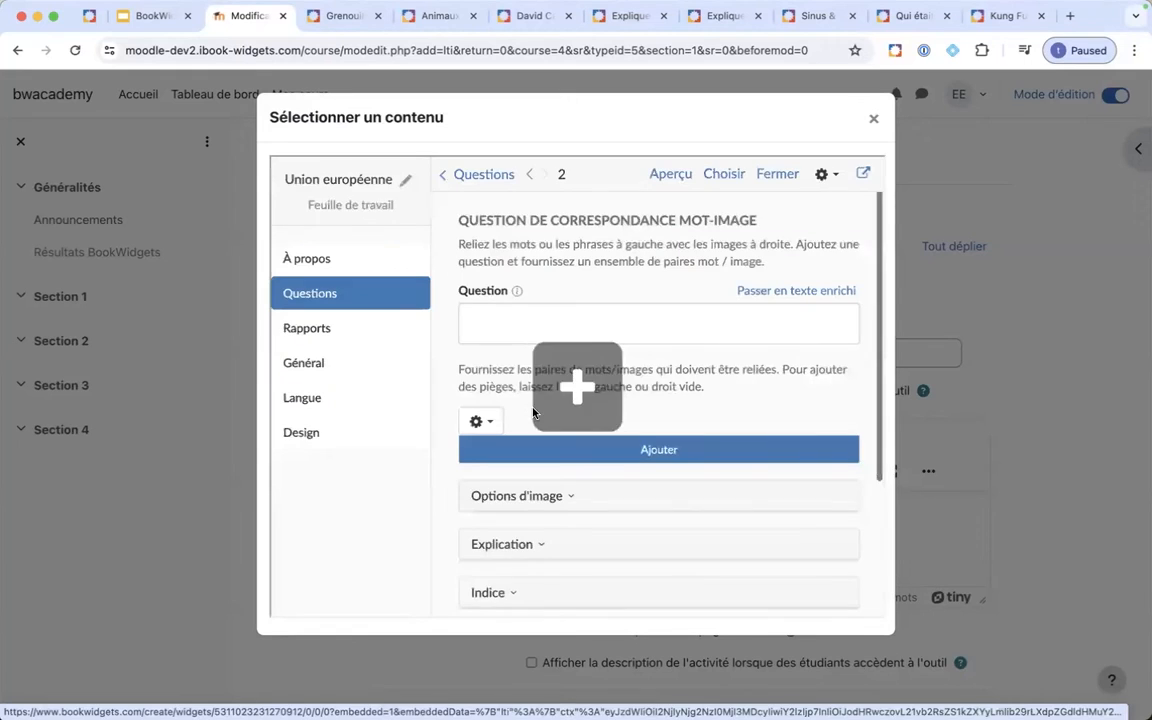
left_click(509, 325)
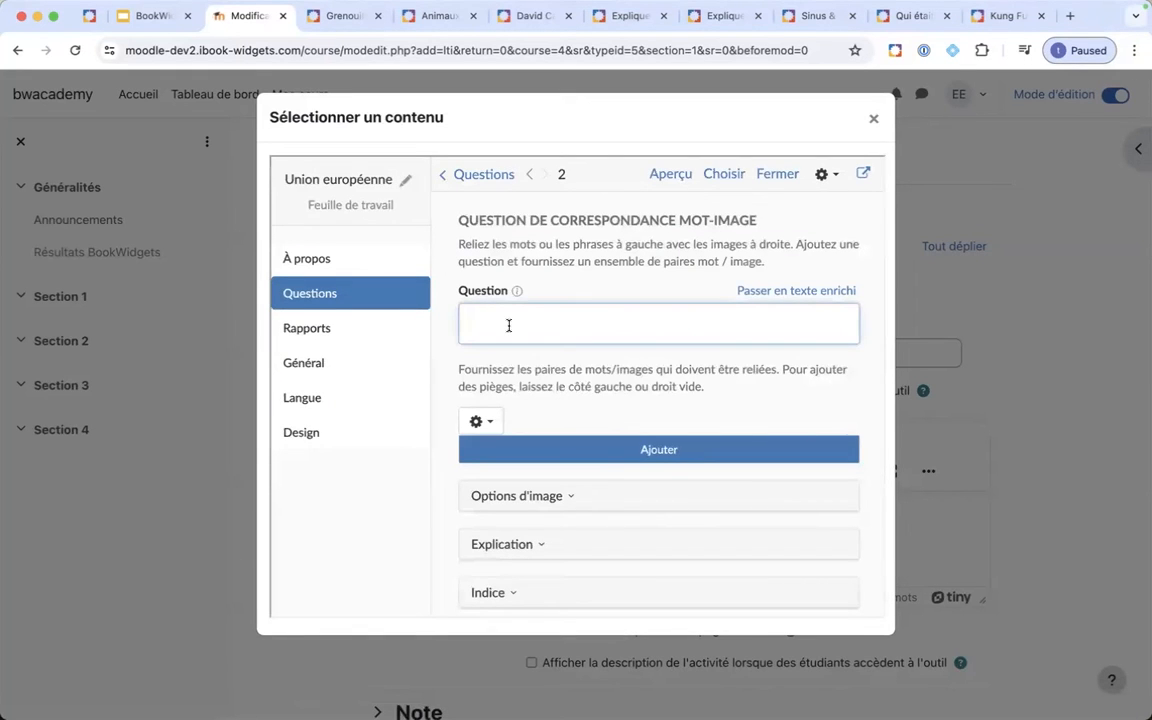
type("Reliez les villes et les photos")
- Add the first word-image pair to the matching question with the text "Paris"
scroll(600, 350, "down", 3)
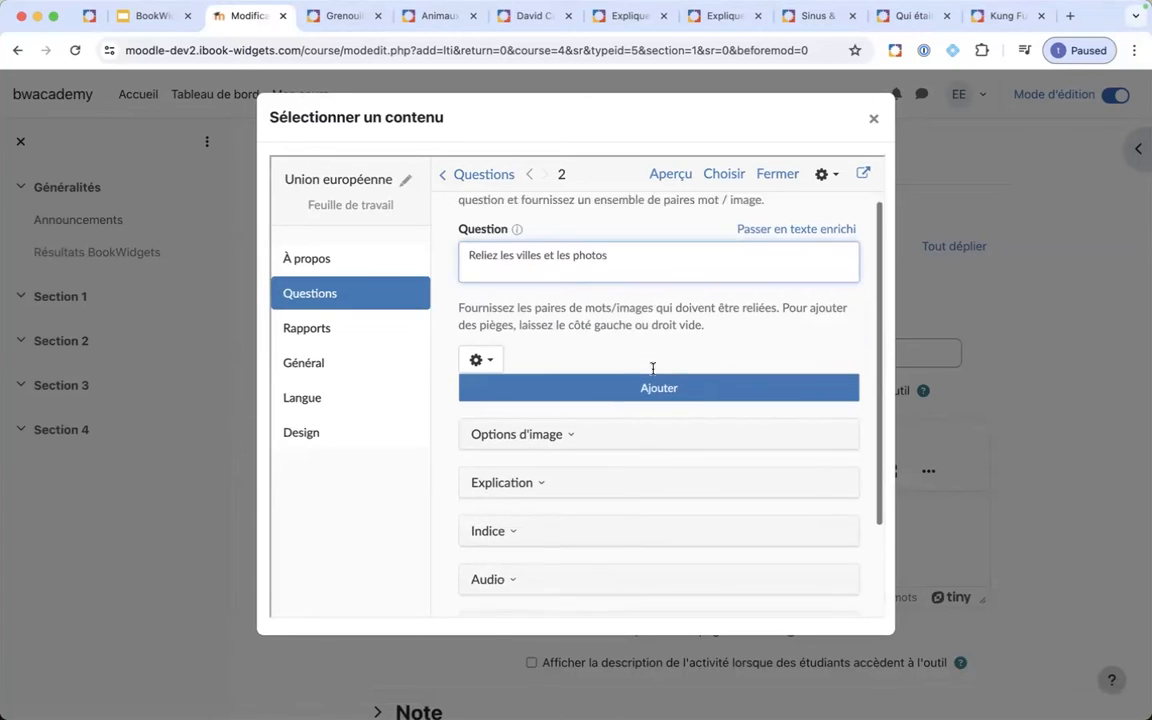
left_click(603, 374)
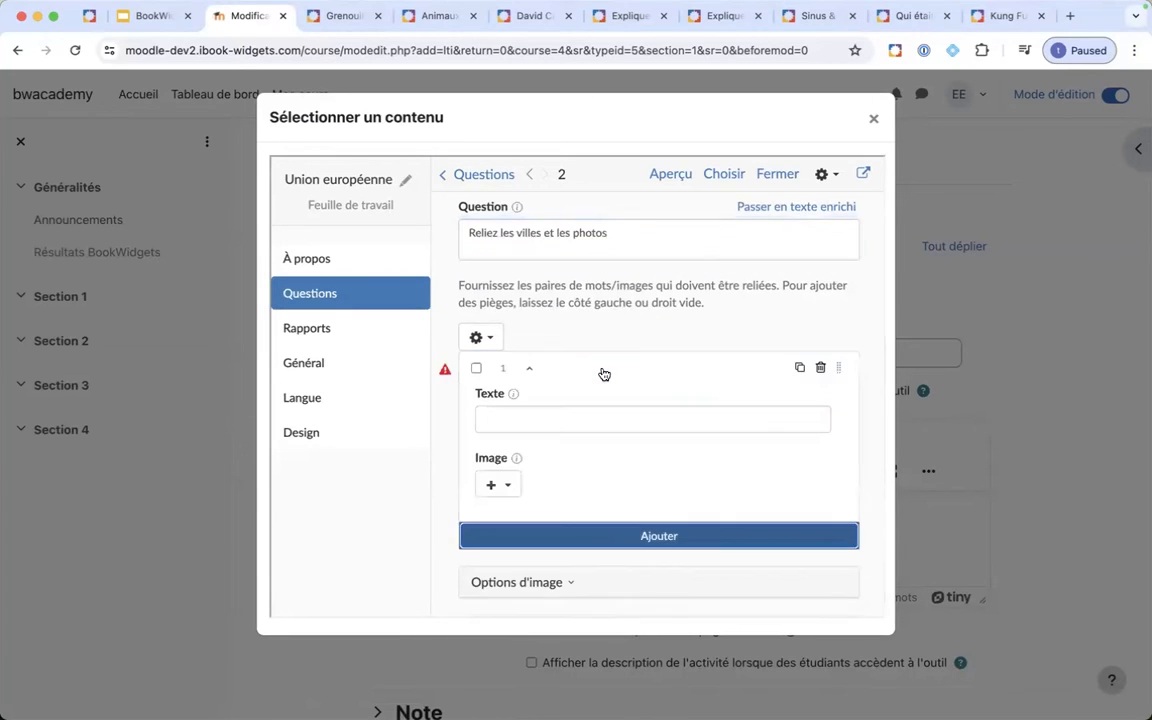
scroll(628, 380, "down", 1)
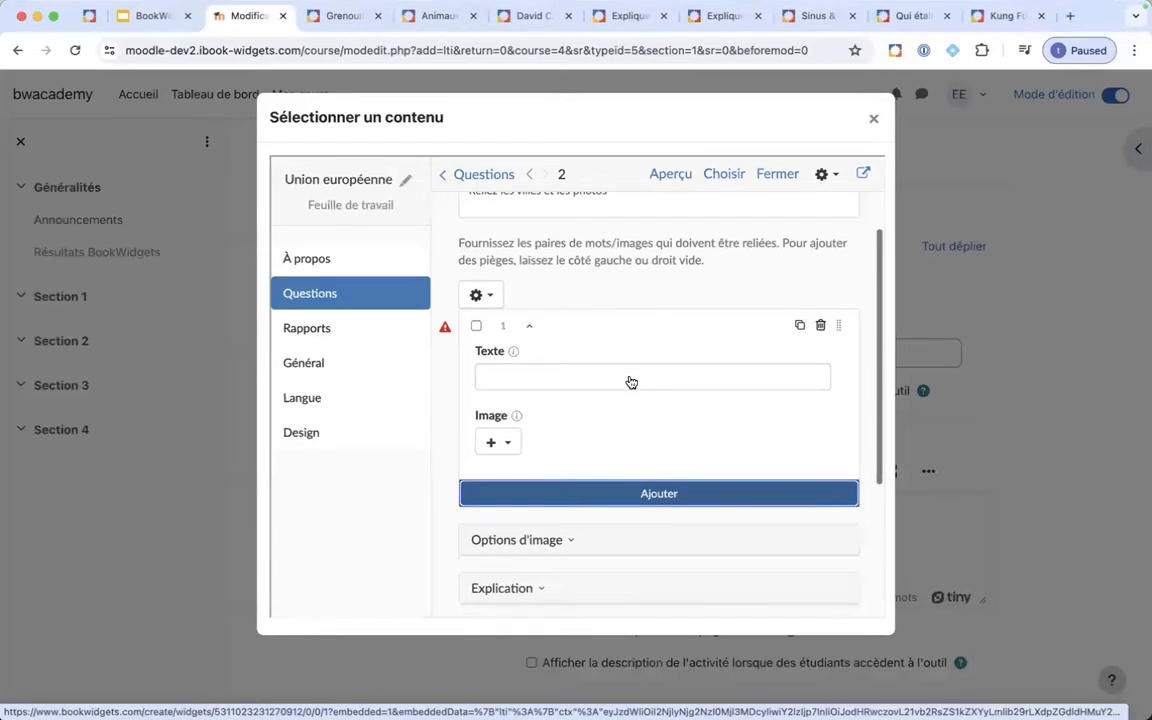
left_click(579, 375)
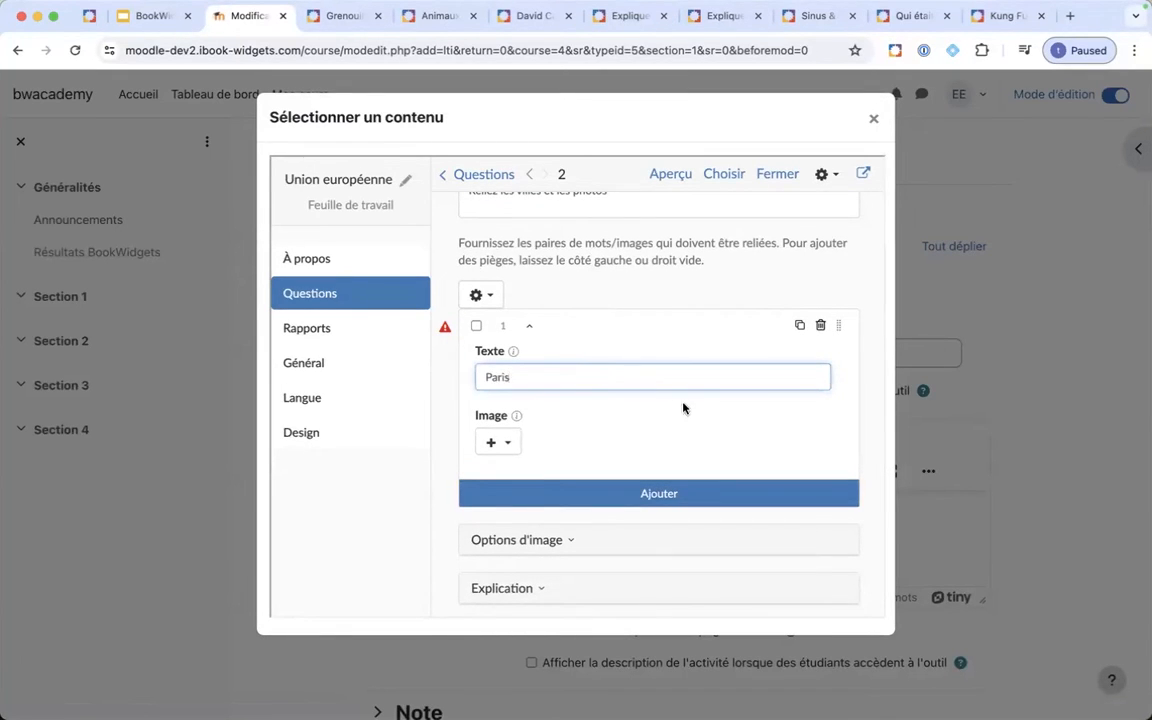
- Search online images for "Paris" and use the golden Eiffel Tower photo as the Paris pair's image
scroll(555, 424, "down", 1)
left_click(490, 411)
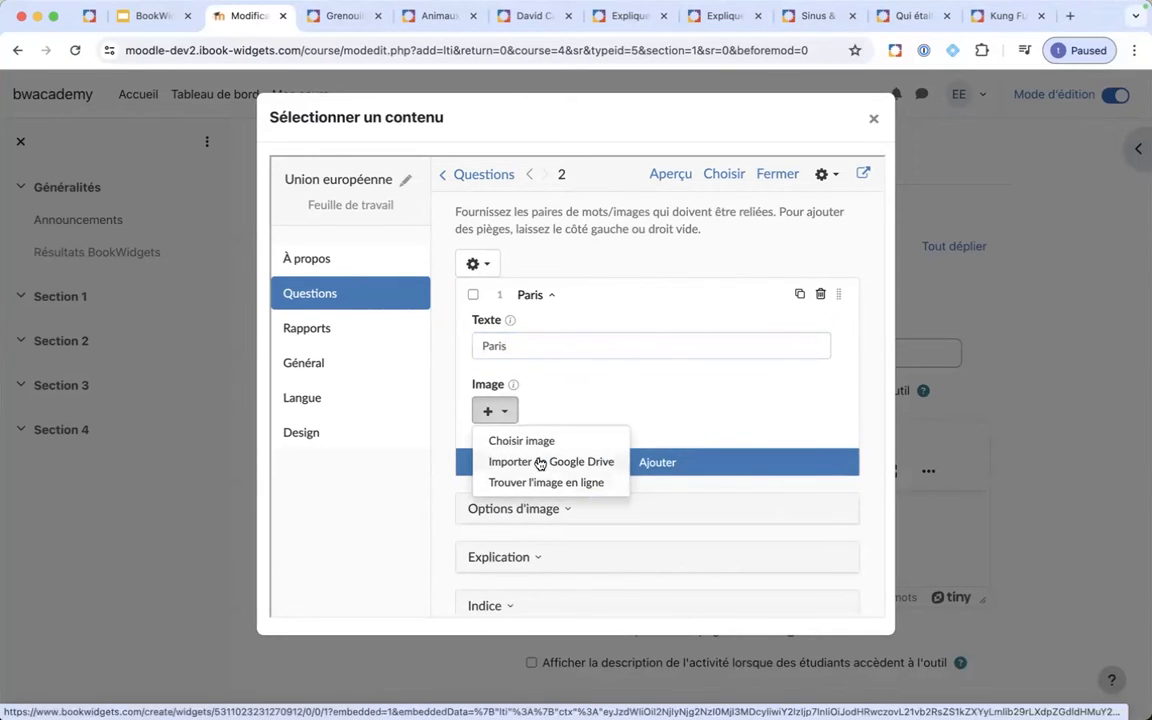
scroll(533, 448, "up", 2)
scroll(533, 448, "up", 3)
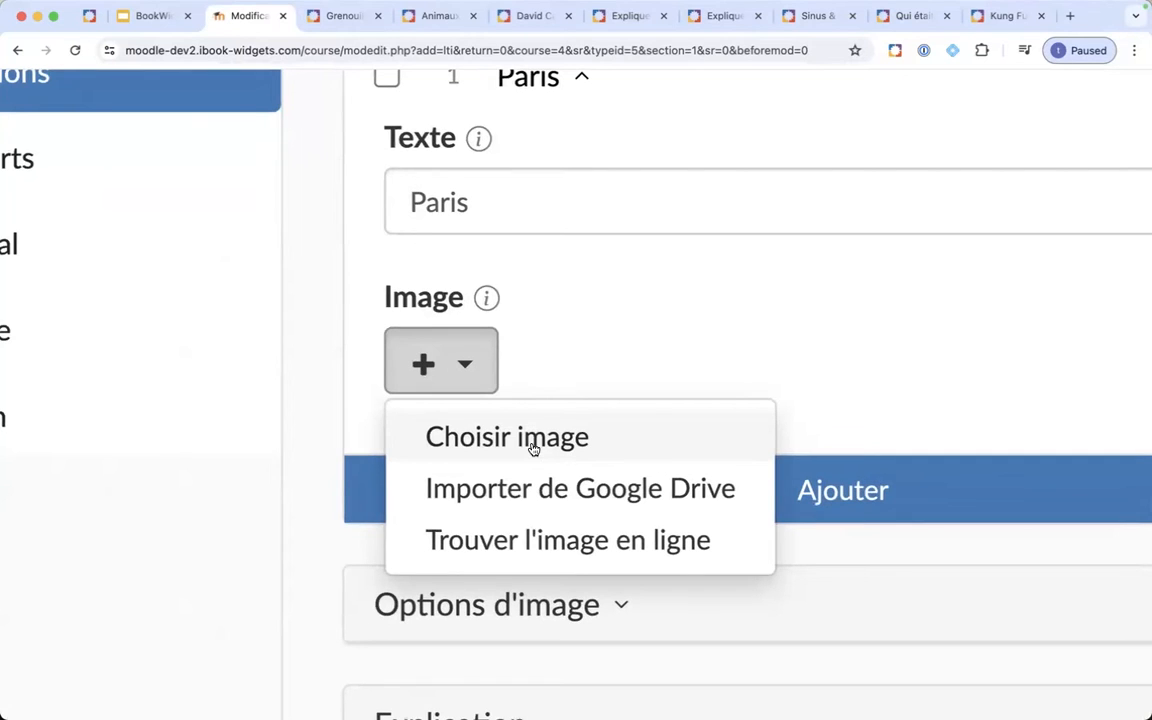
left_click(533, 541)
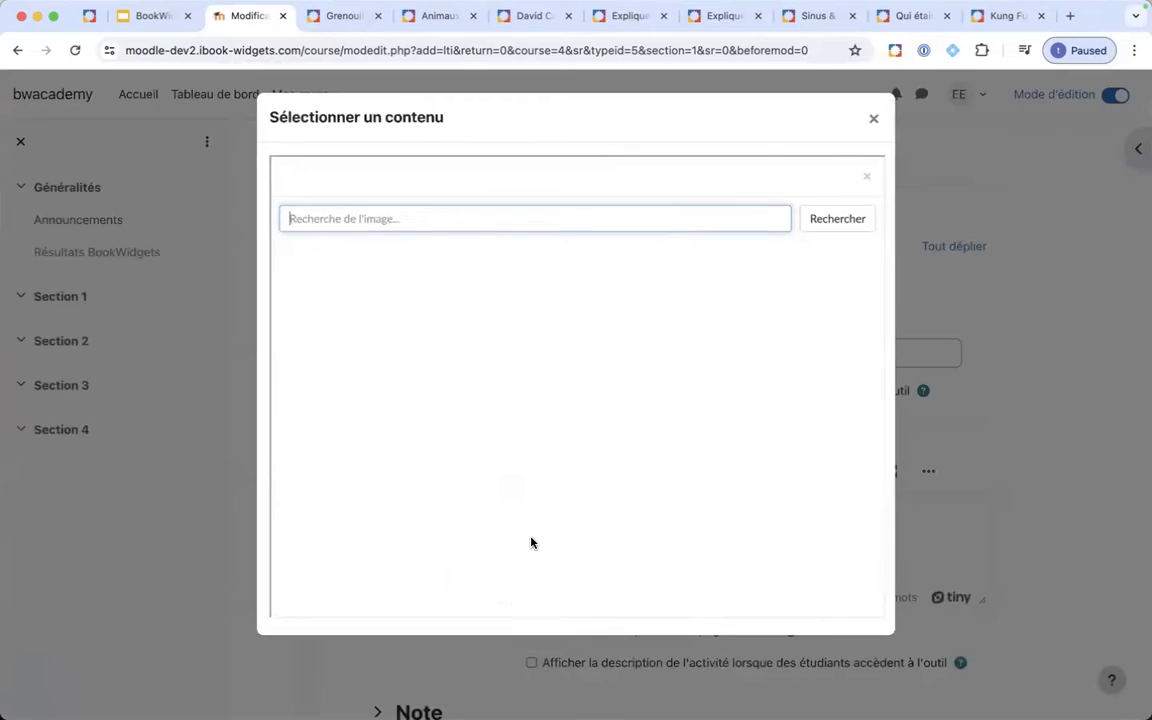
type("Paris")
key("Return")
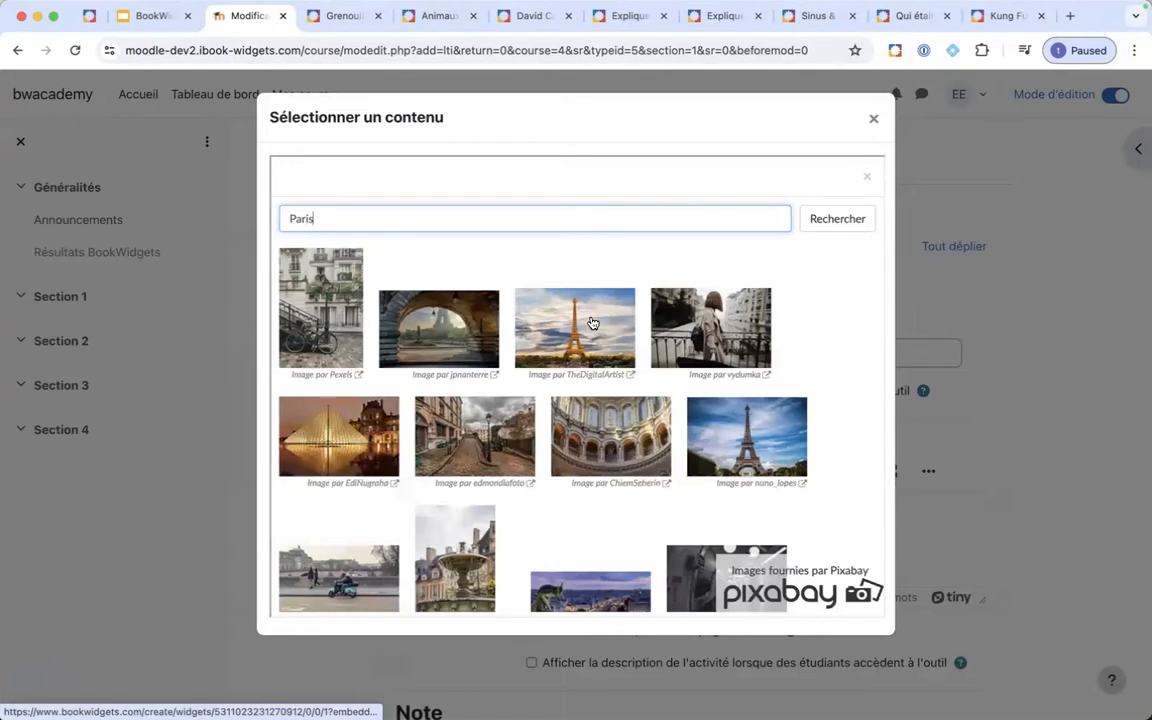
left_click(580, 327)
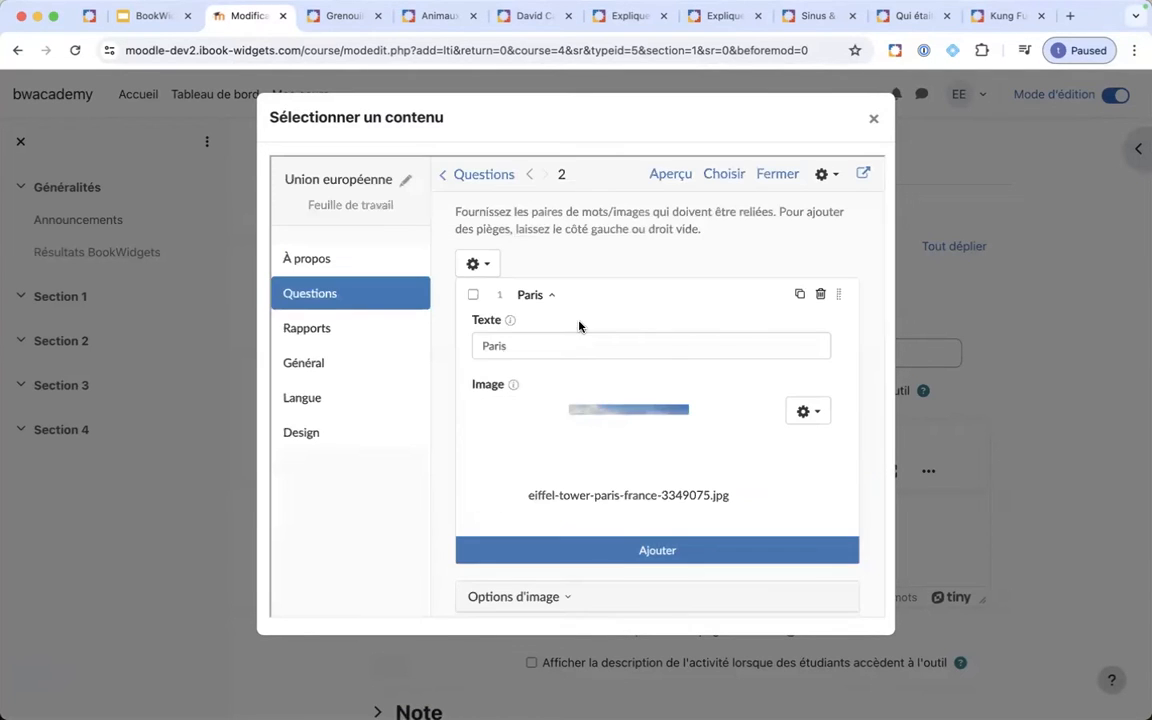
- Add a second pair with the text "Berlin" and the online image of the Brandenburg Gate at dusk, found by searching "Berlin"
left_click(570, 553)
left_click(540, 380)
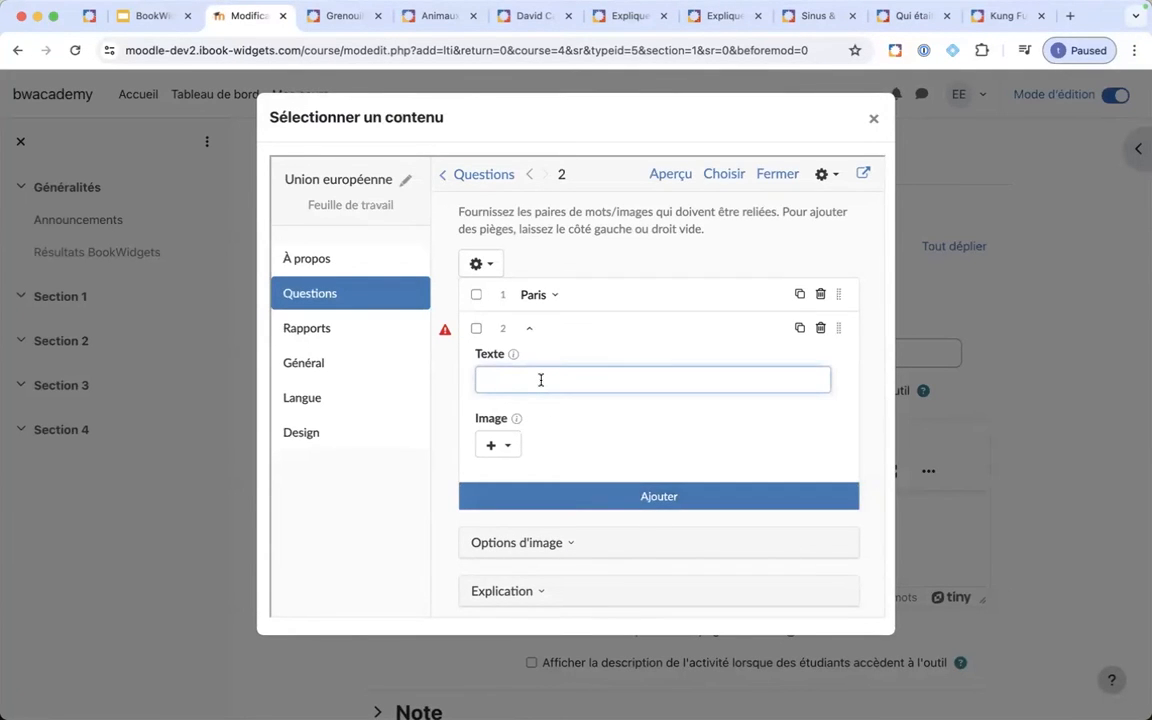
type("Berlin")
left_click(494, 445)
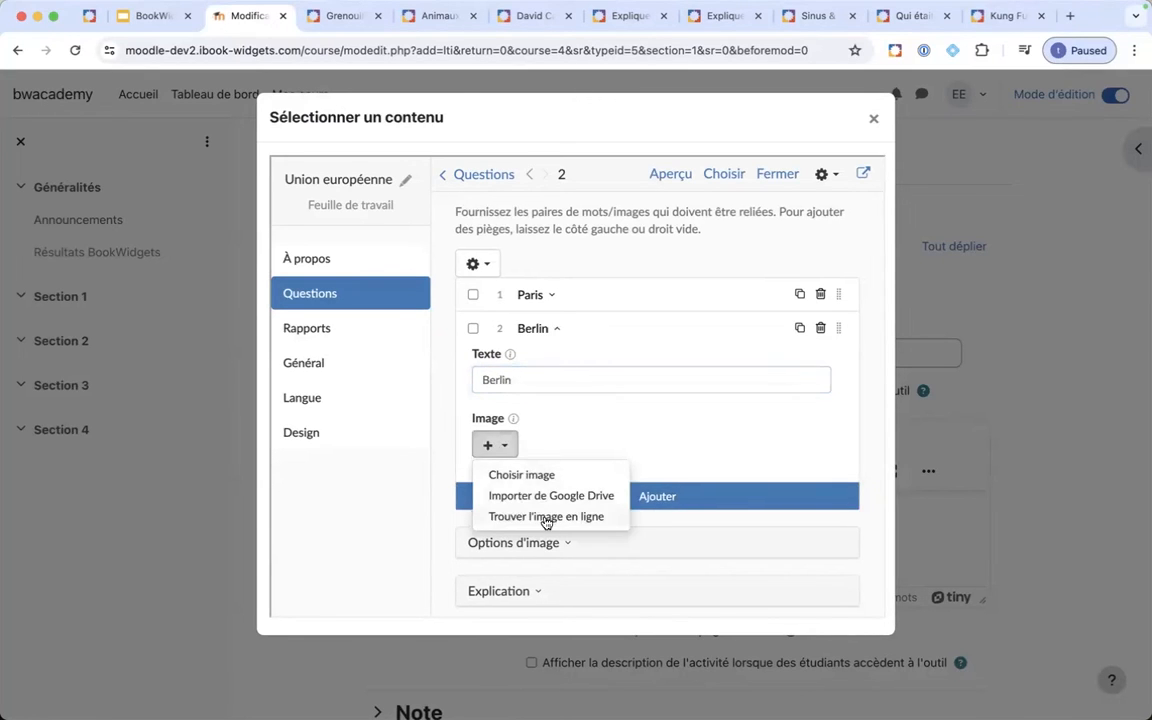
left_click(546, 517)
type("Berlin")
key("Return")
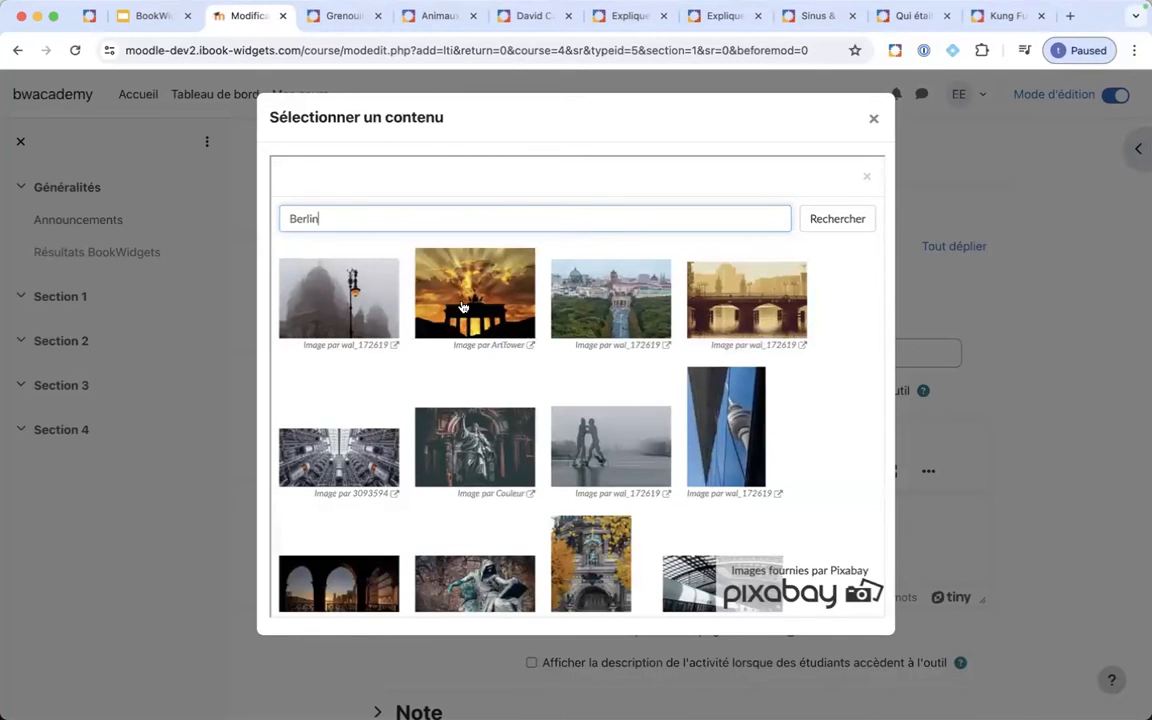
left_click(463, 307)
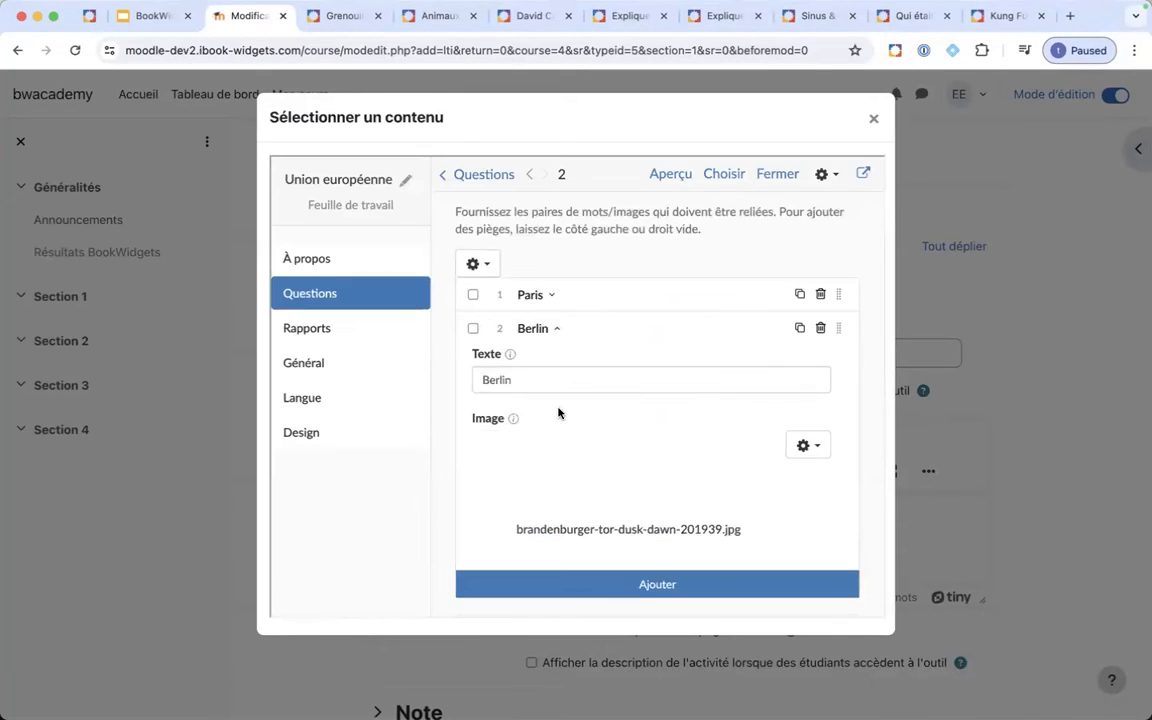
- Add a third pair with the text "Bruxelles" and the online black-and-white Atomium image, found by searching "Bruxelles"
scroll(548, 450, "down", 2)
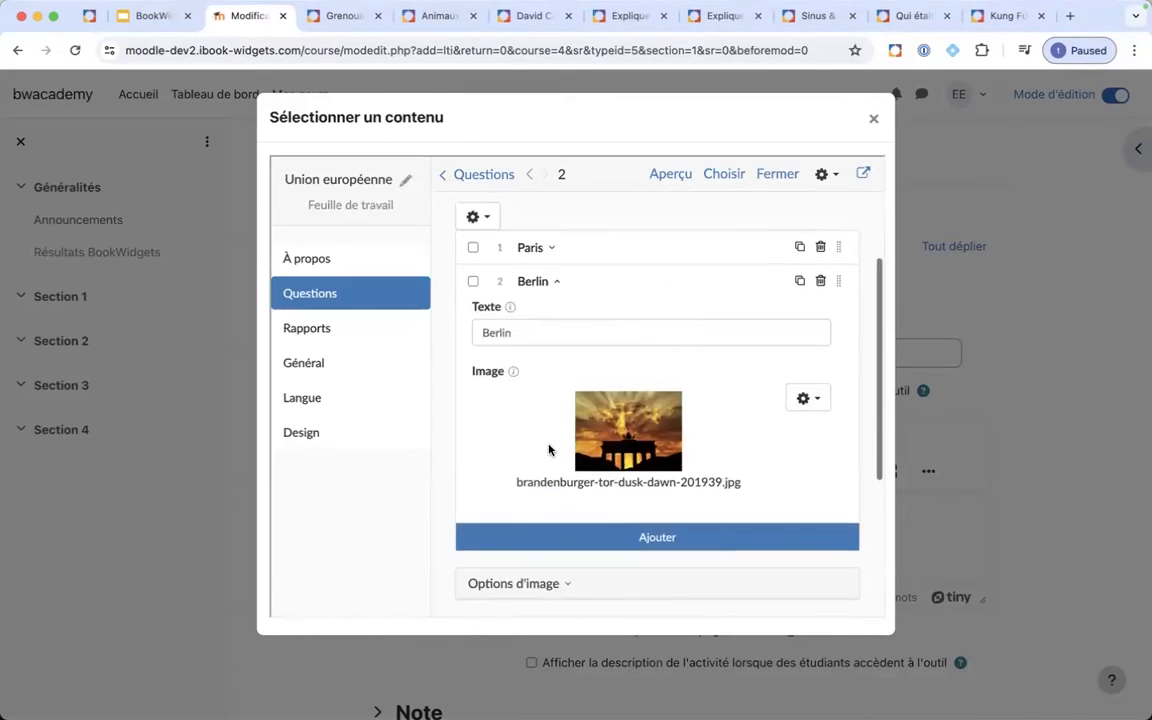
left_click(539, 540)
left_click(521, 364)
type("Bruxelles")
left_click(494, 434)
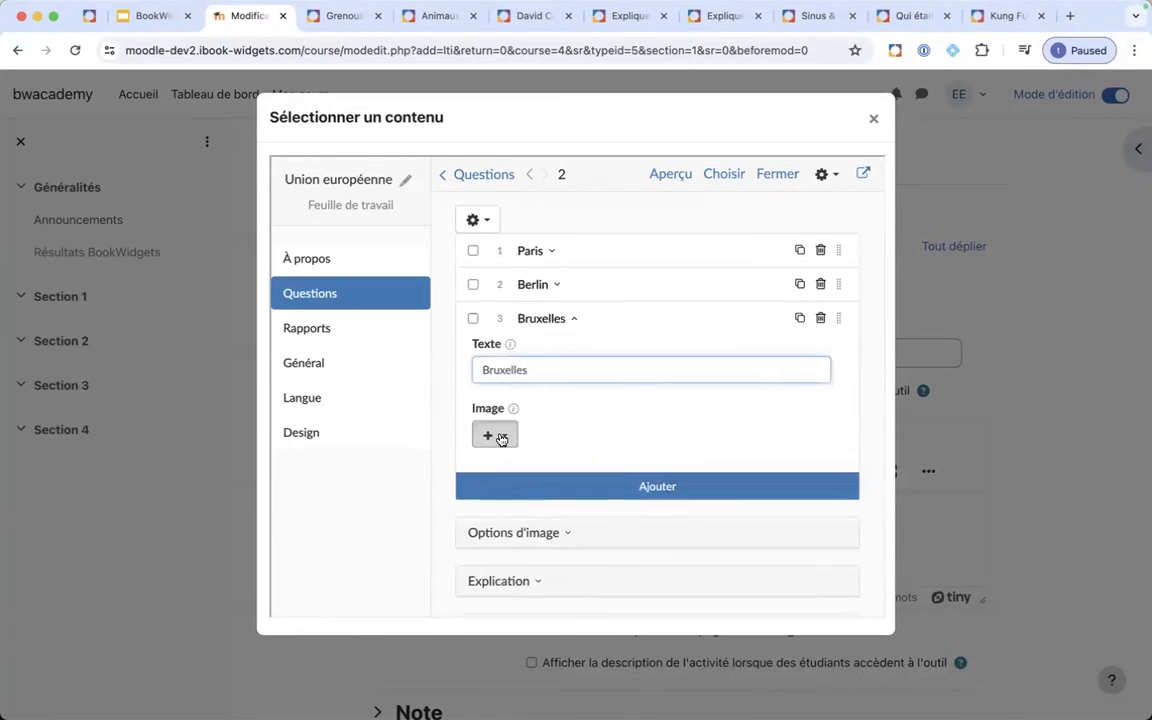
left_click(535, 508)
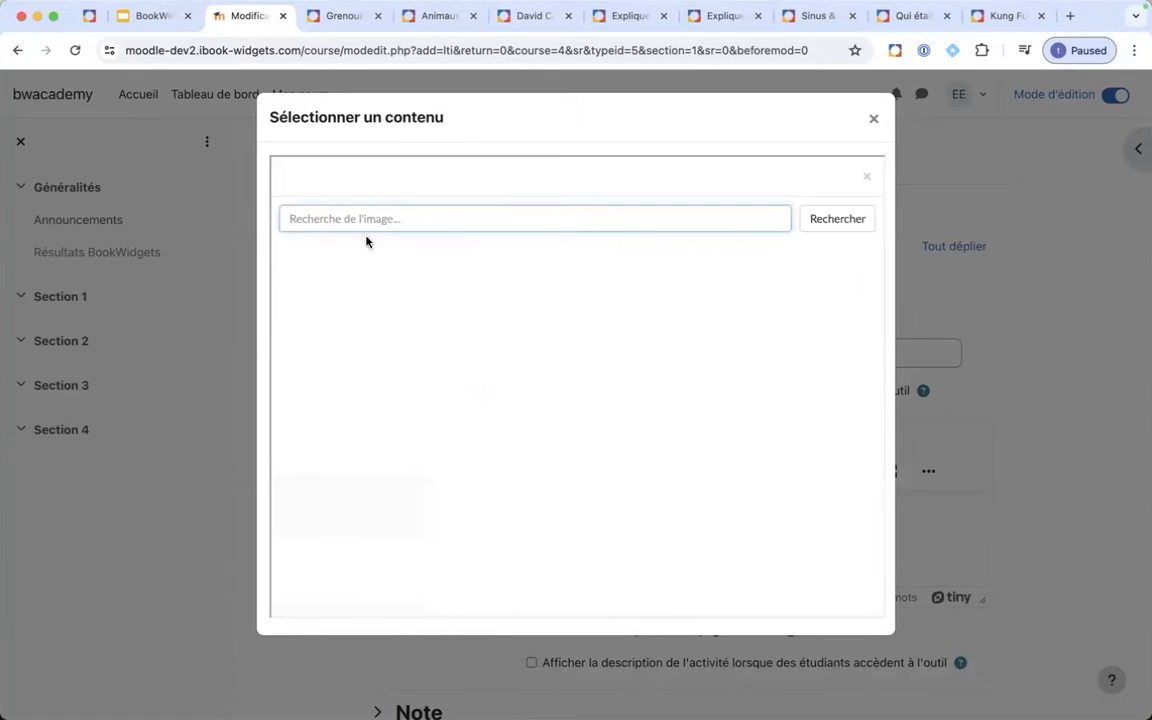
type("Bruxelles")
key("Return")
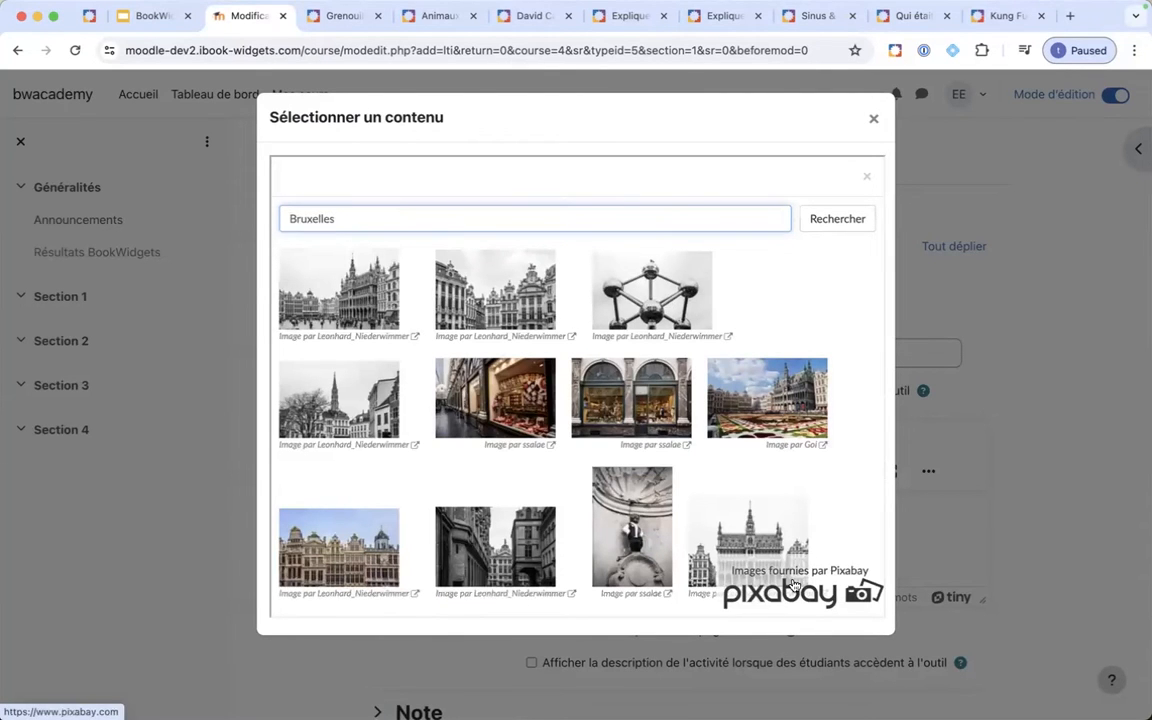
left_click(649, 318)
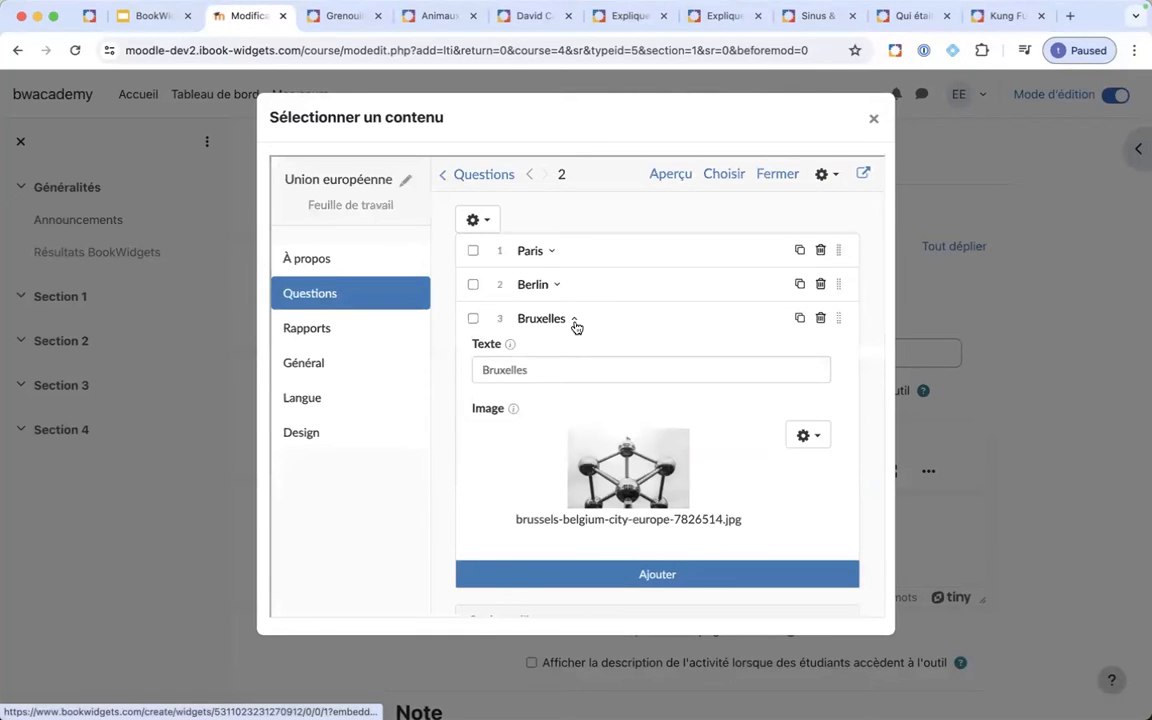
- Add a fourth pair with the text "Amsterdam" and an online photo of riverside houses under a blue sky, found by searching "Amsterdam"
left_click(575, 322)
left_click(549, 358)
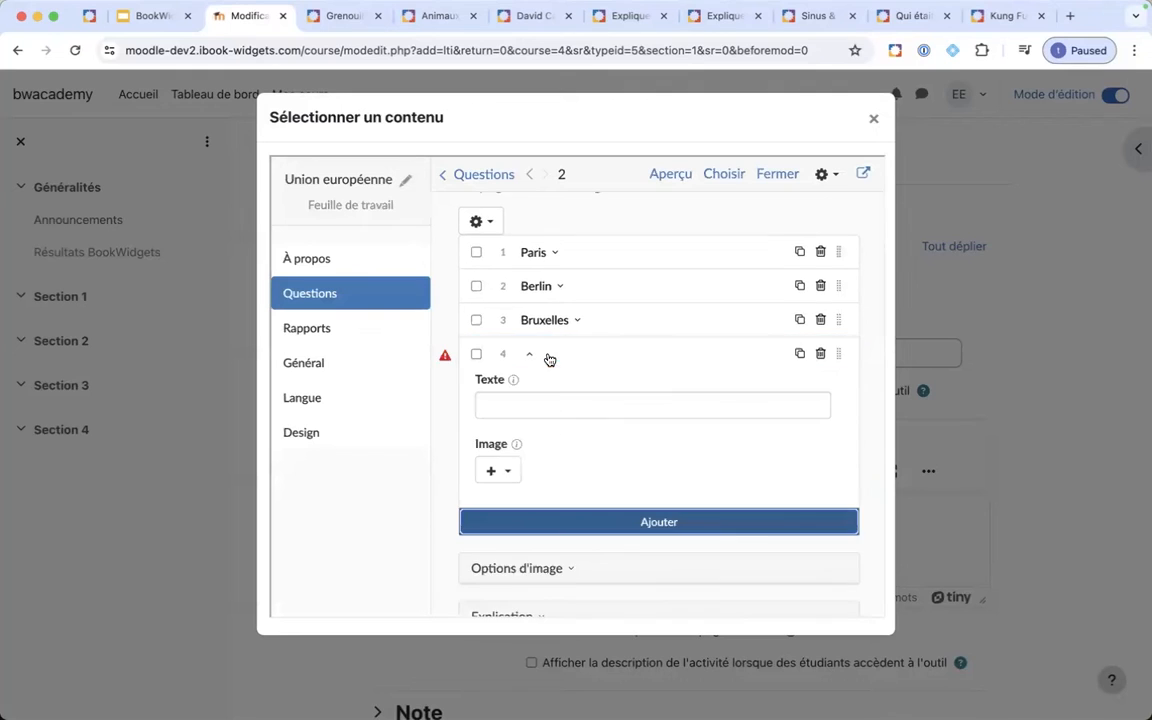
left_click(534, 397)
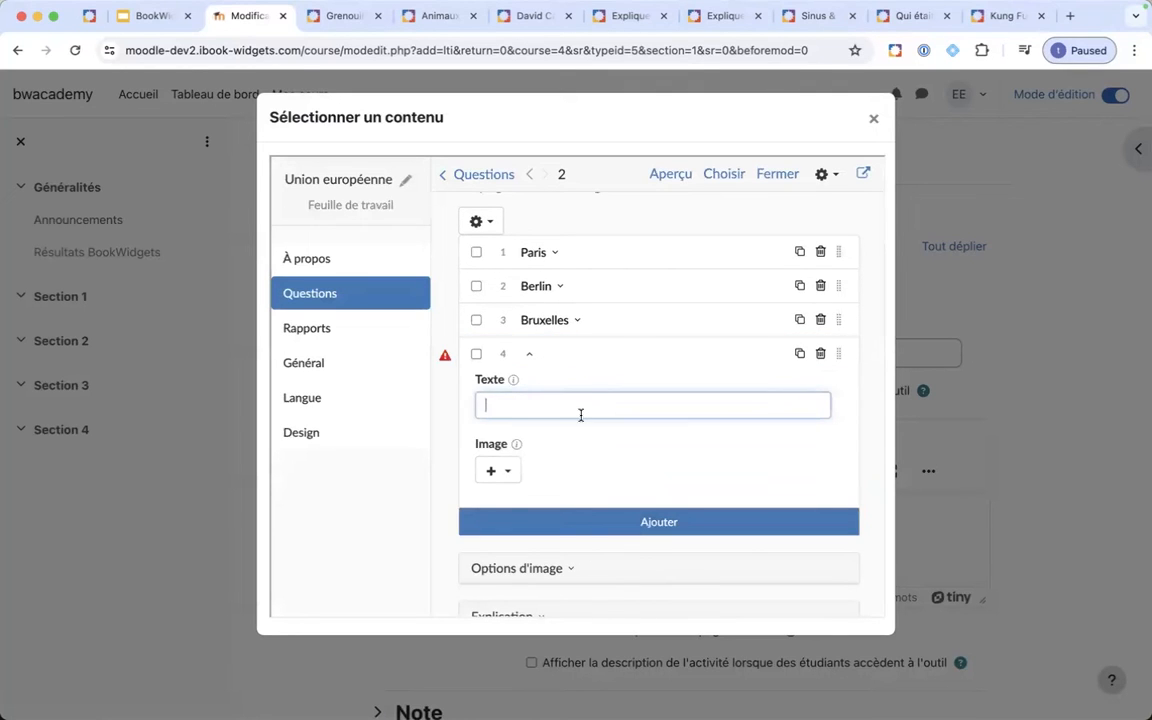
type("Amsterdam")
left_click(504, 471)
left_click(514, 543)
type("Amsterdam")
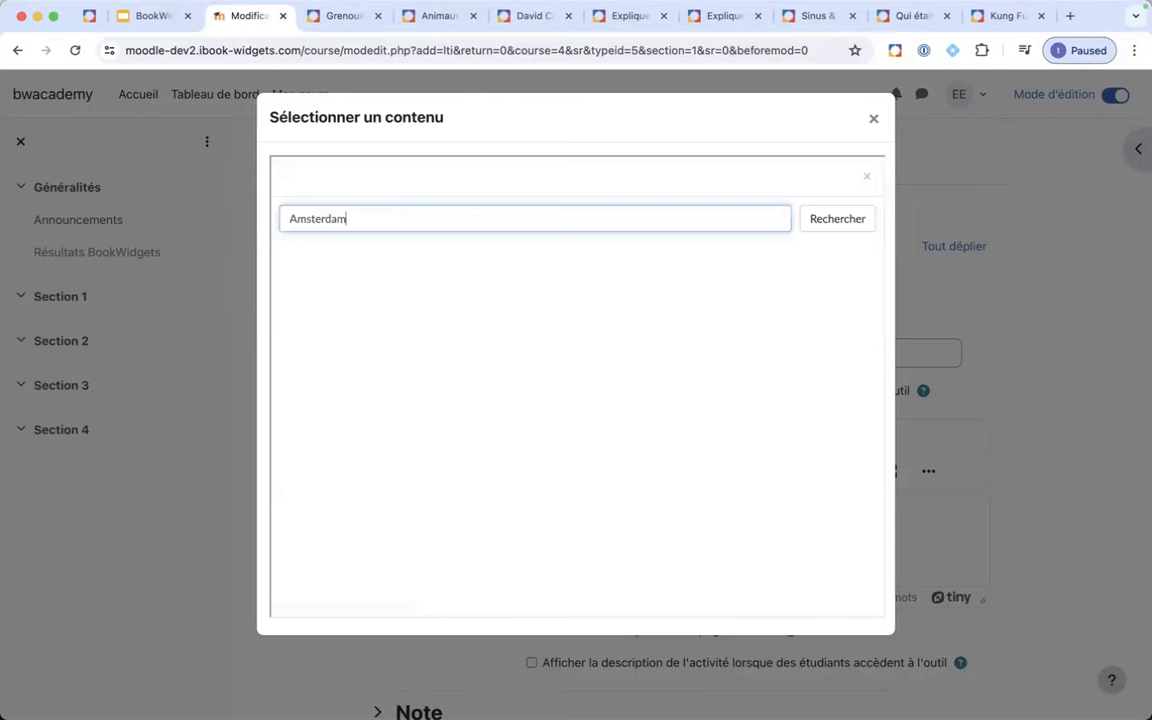
key("Return")
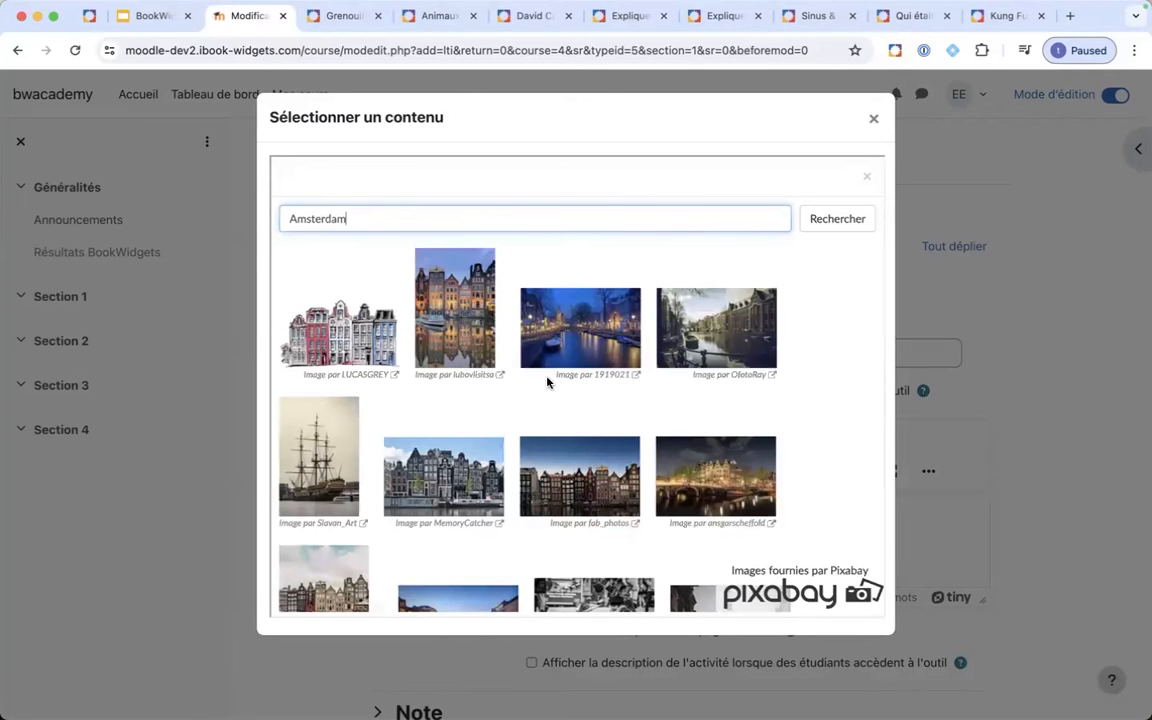
left_click(557, 490)
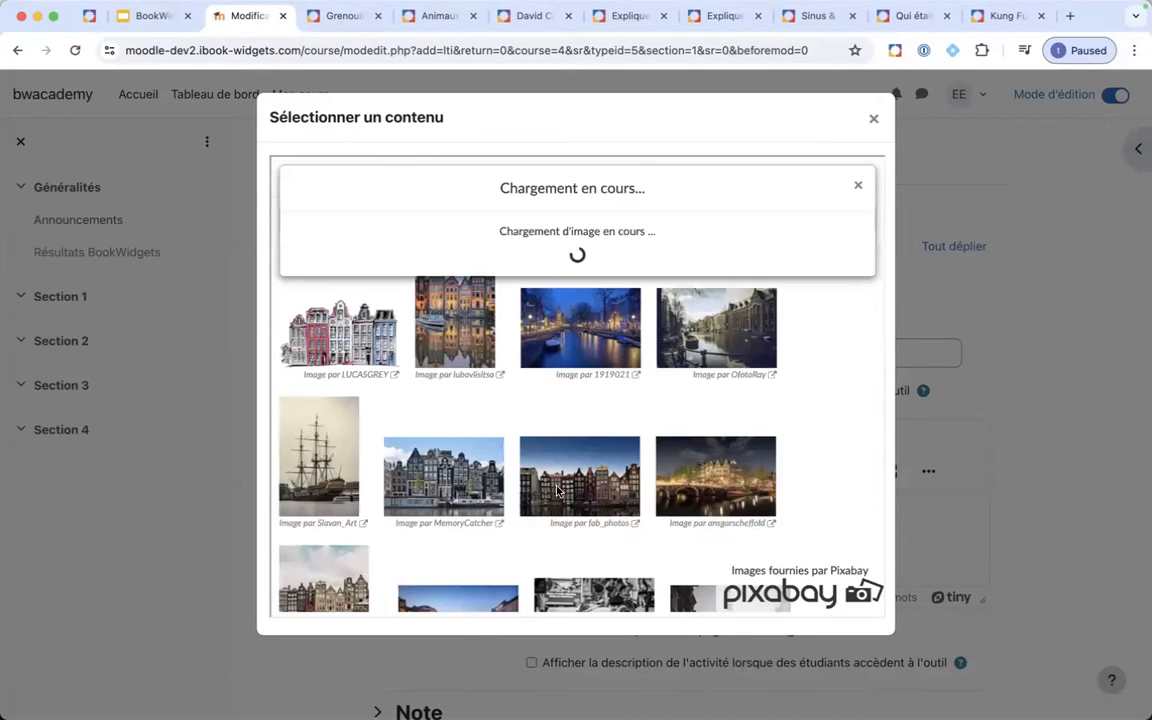
- Add a fifth pair with no text and the online Tower Bridge image found by searching "Londres"
scroll(557, 491, "down", 2)
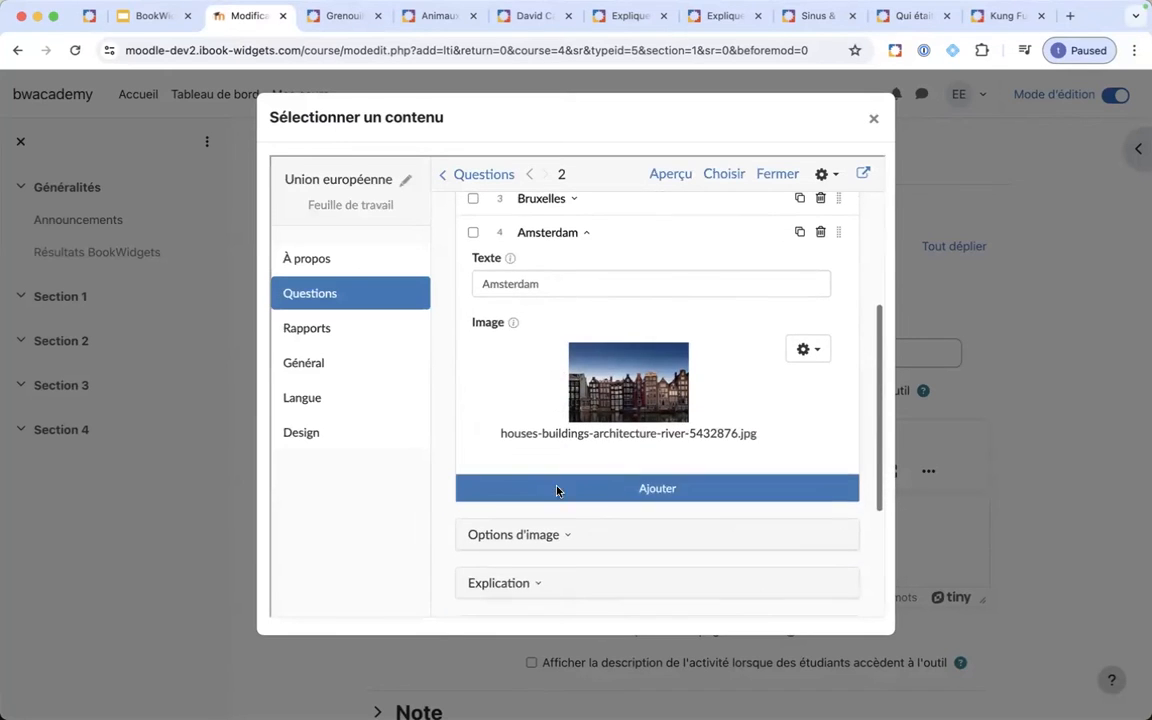
left_click(590, 494)
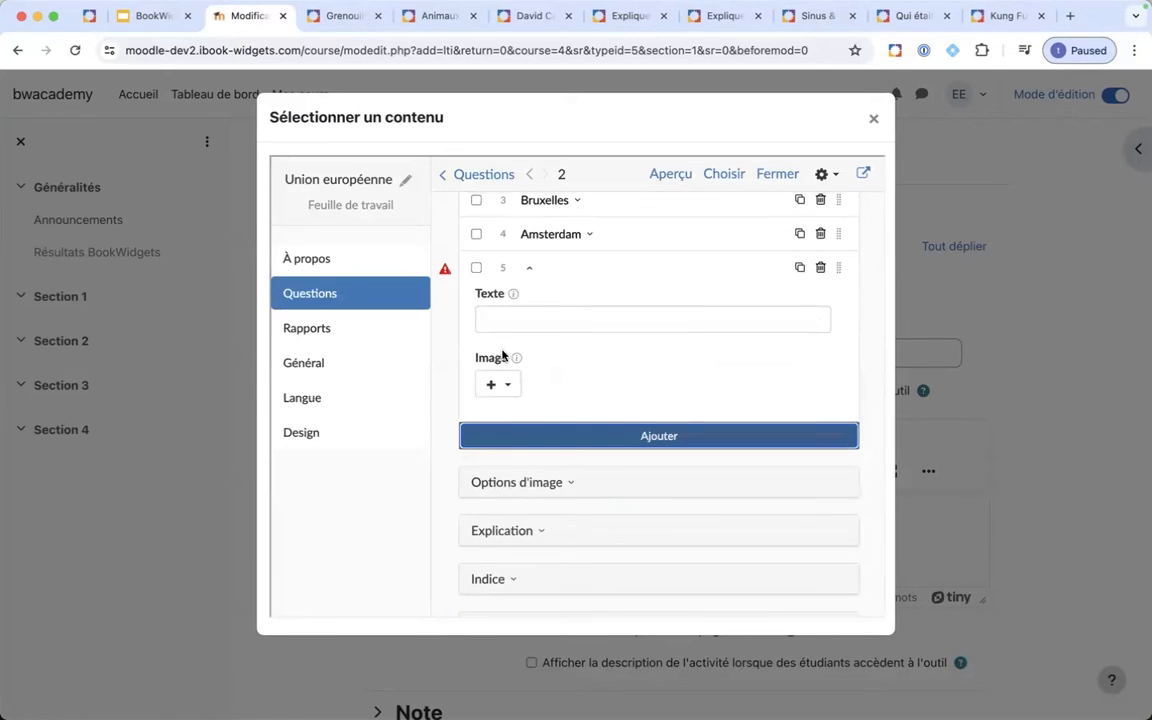
left_click(509, 391)
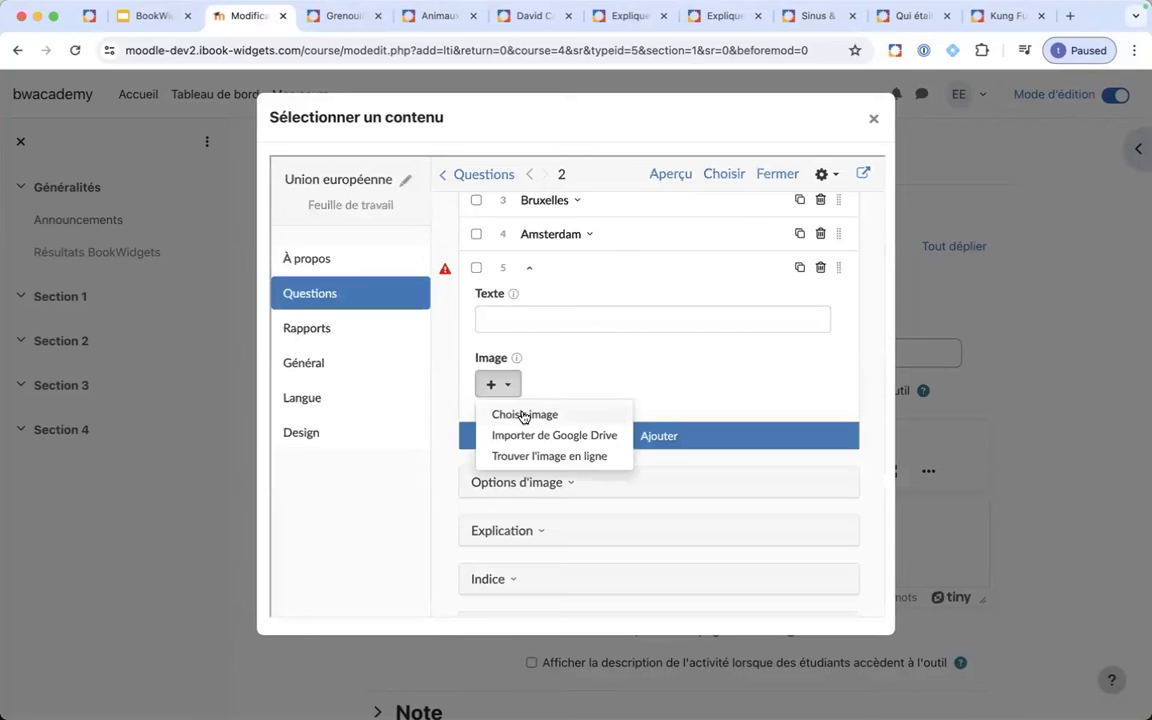
left_click(523, 415)
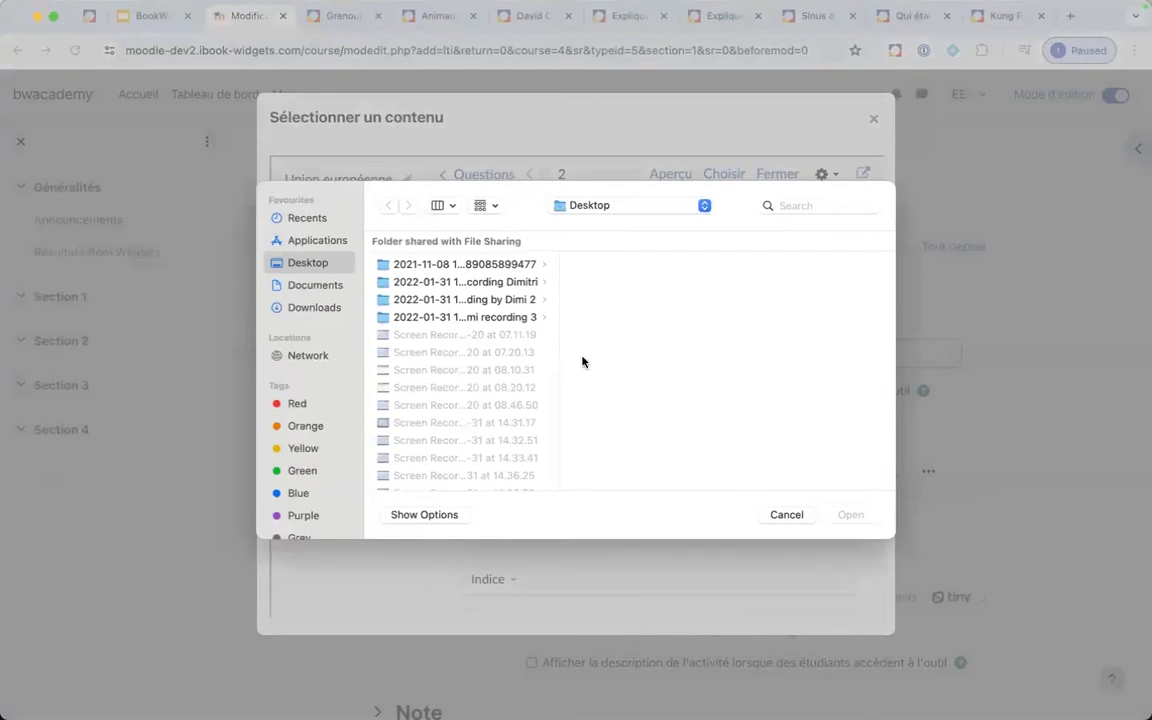
left_click(783, 514)
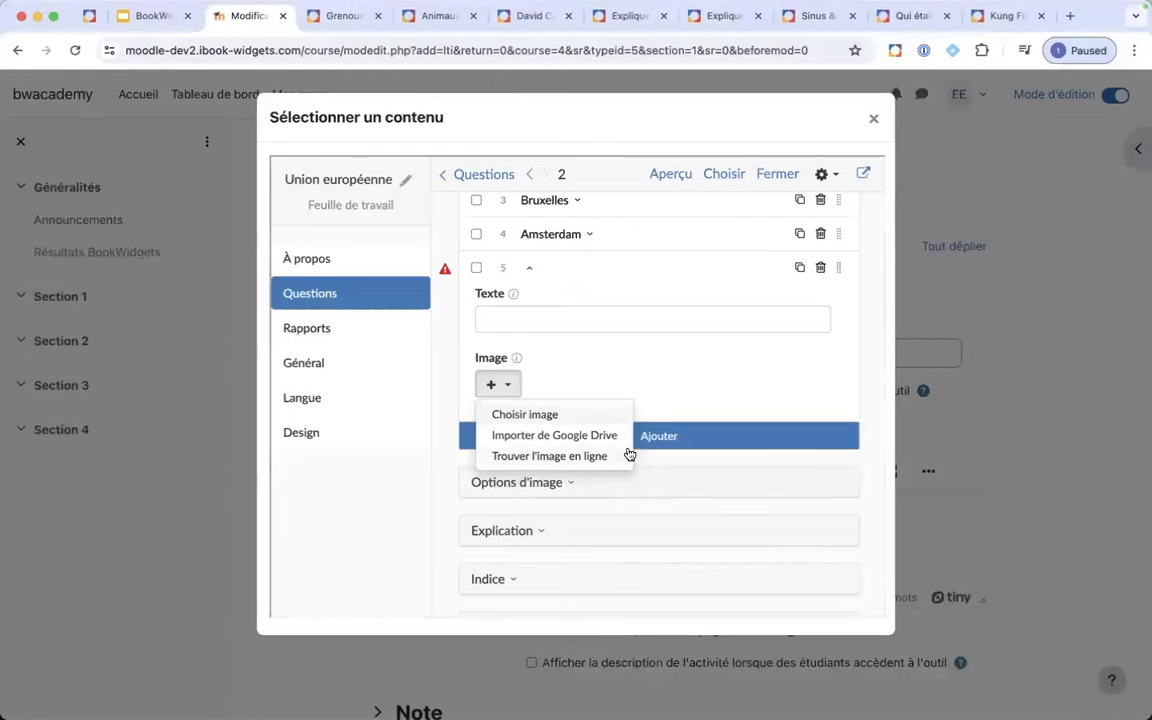
left_click(597, 458)
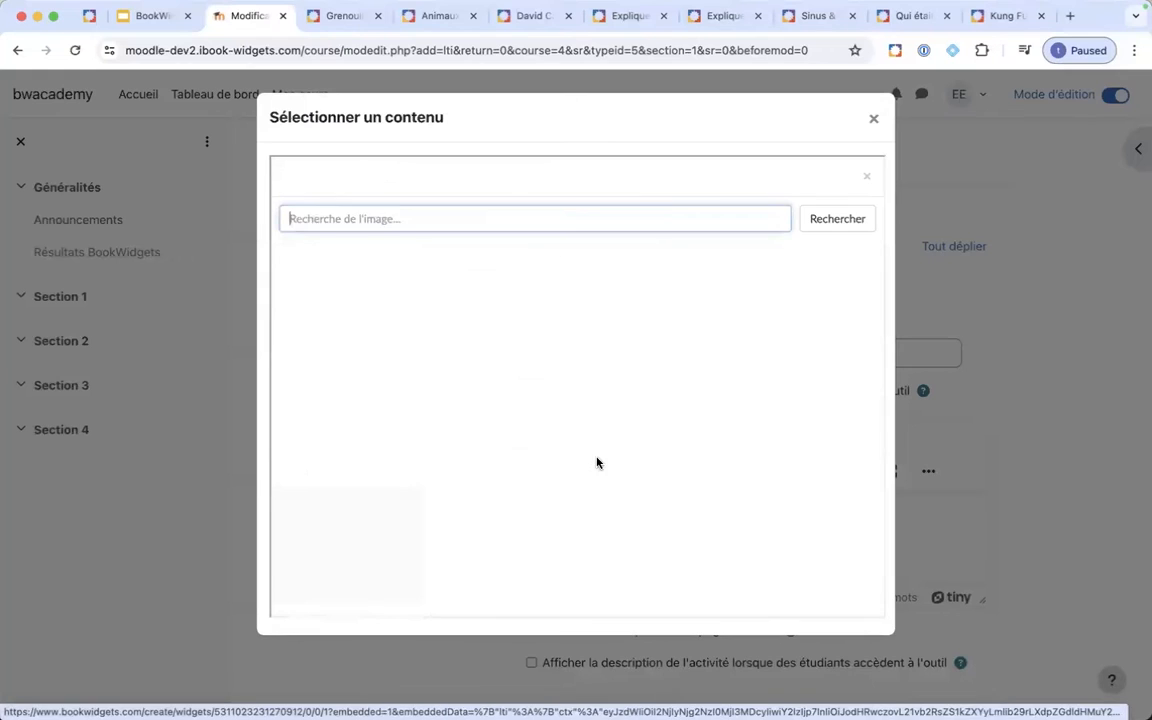
type("Londres")
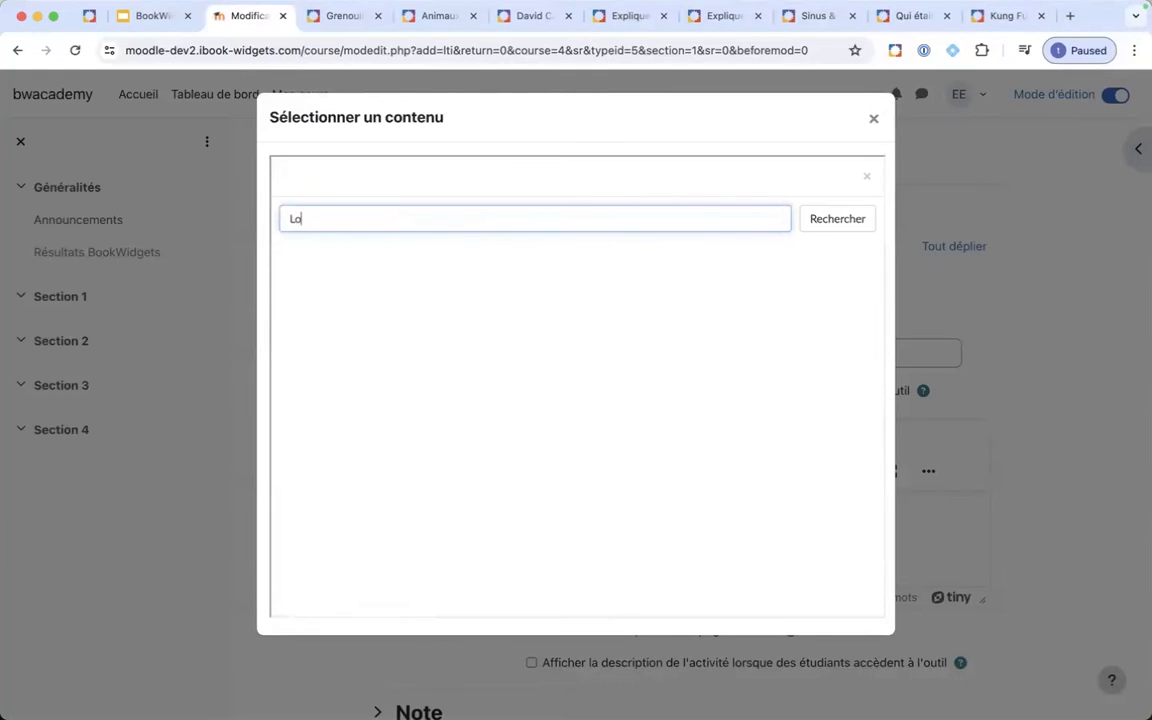
key("Return")
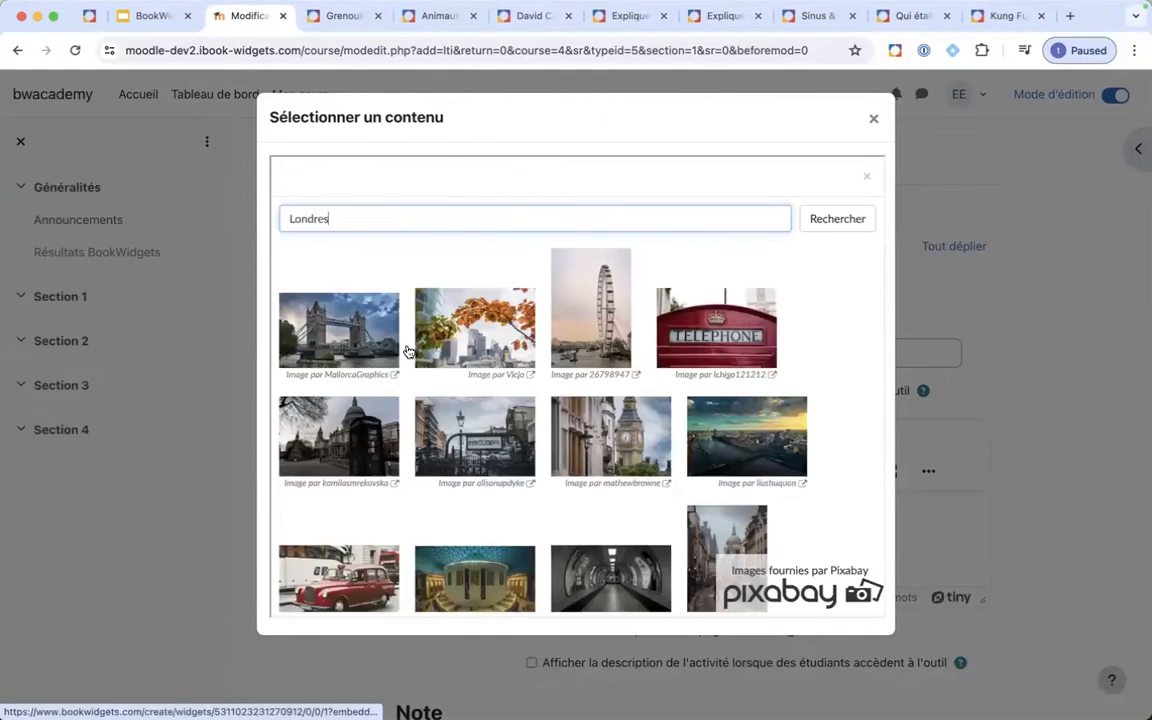
left_click(350, 335)
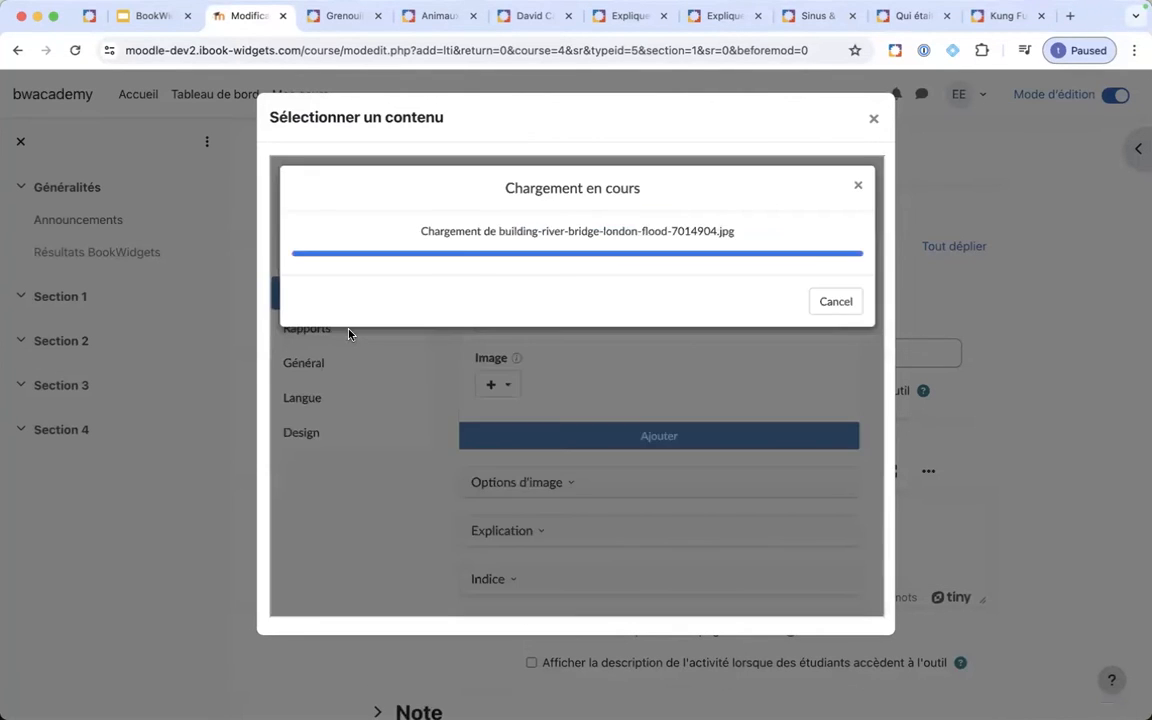
left_click(504, 320)
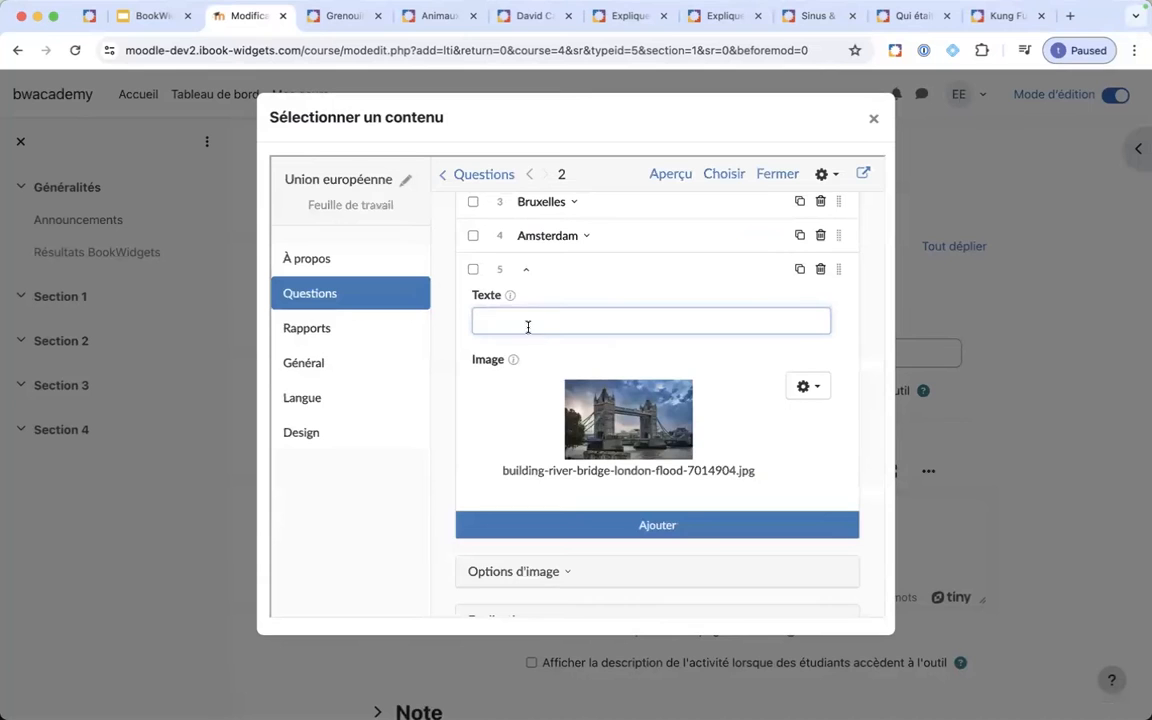
left_click(526, 270)
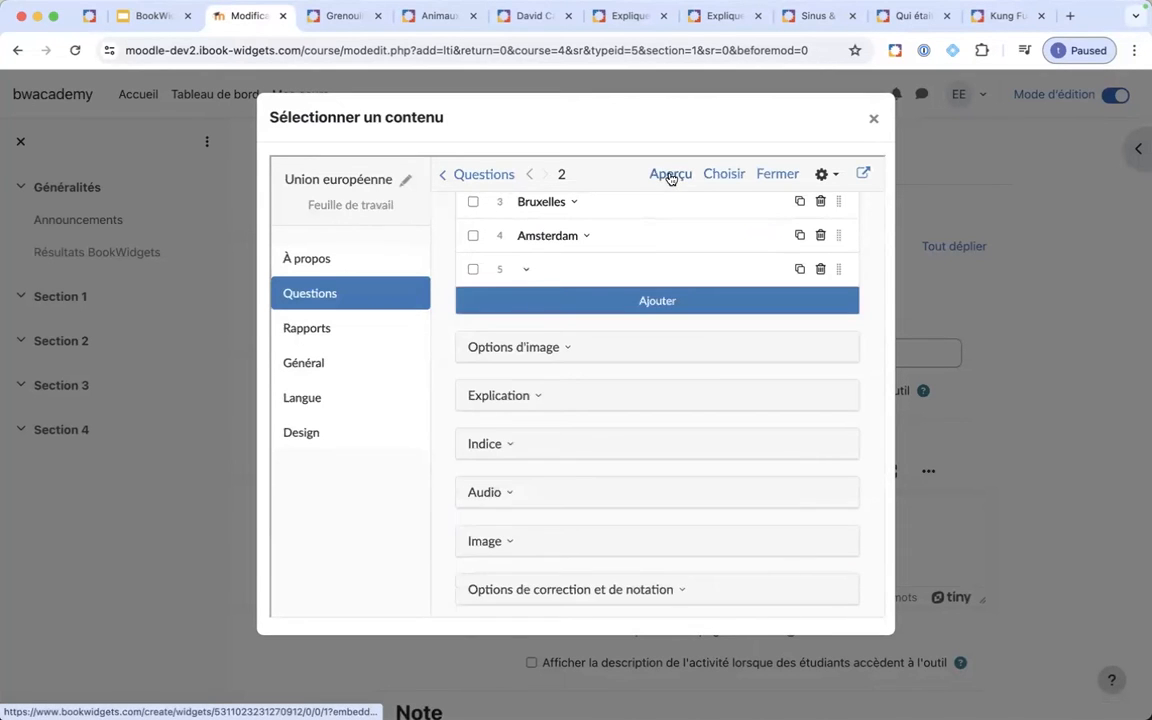
- Preview the worksheet in student view and examine the "Reliez les villes et les photos" matching question with its distractor image
left_click(670, 175)
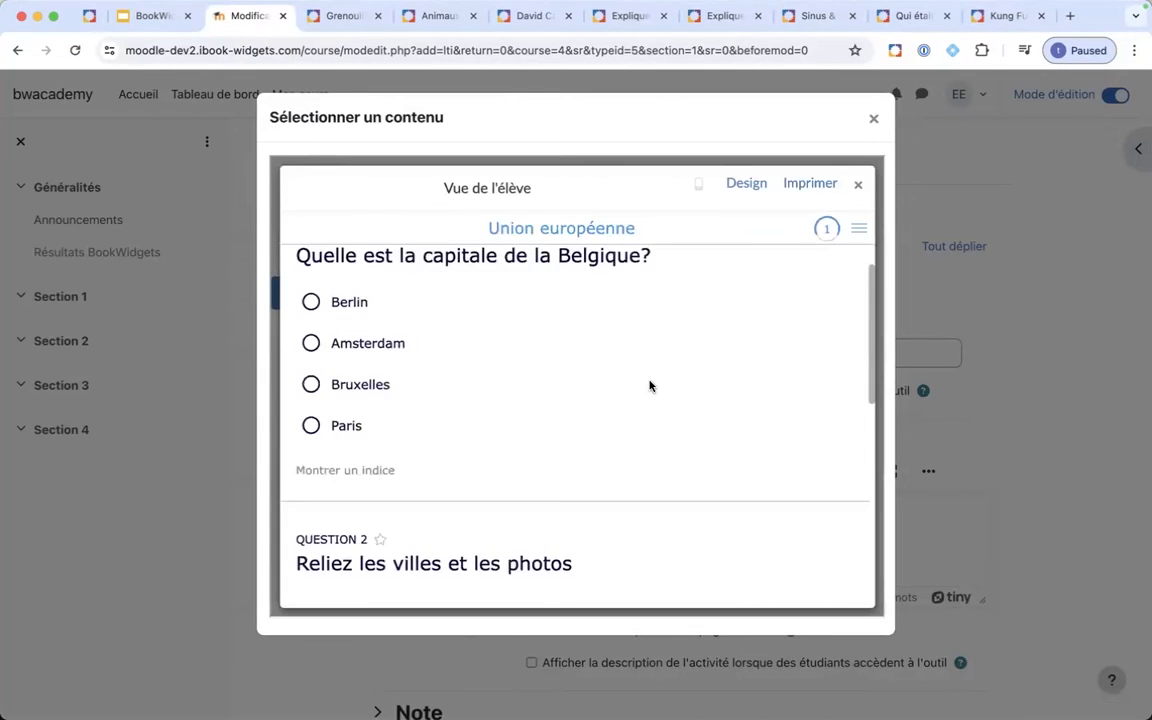
scroll(649, 386, "down", 10)
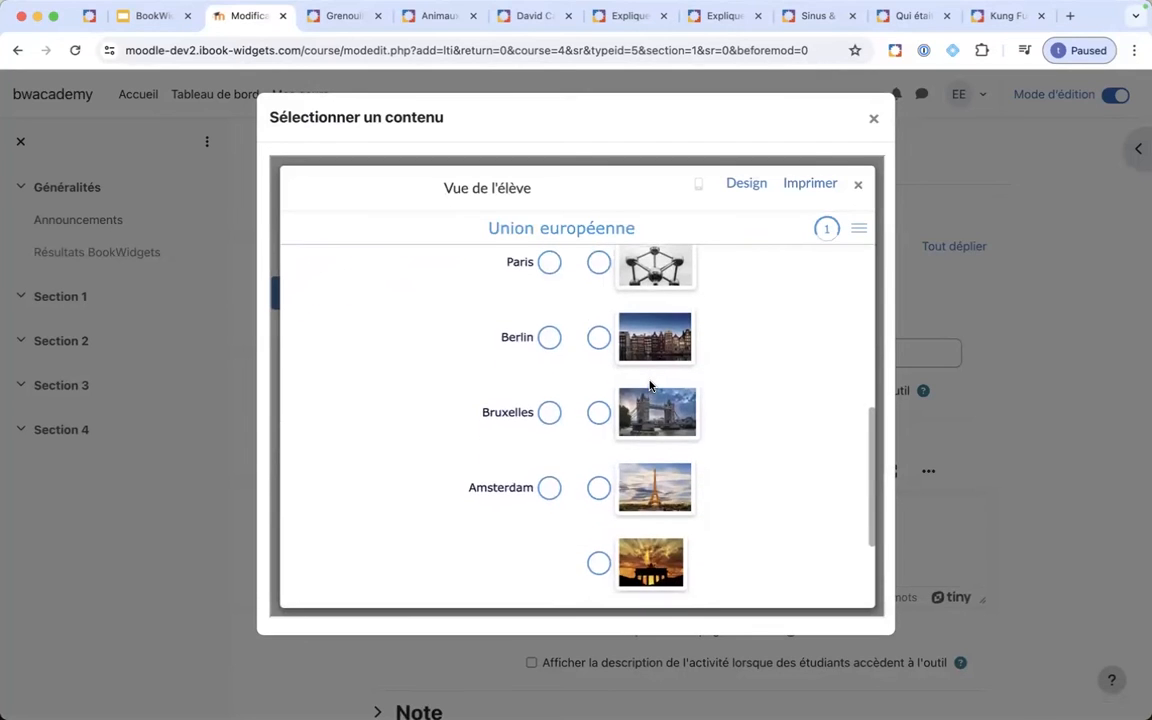
mouse_move(550, 350)
left_mouse_down()
mouse_move(606, 468)
mouse_move(606, 444)
mouse_move(549, 358)
left_mouse_up()
scroll(666, 300, "down", 1)
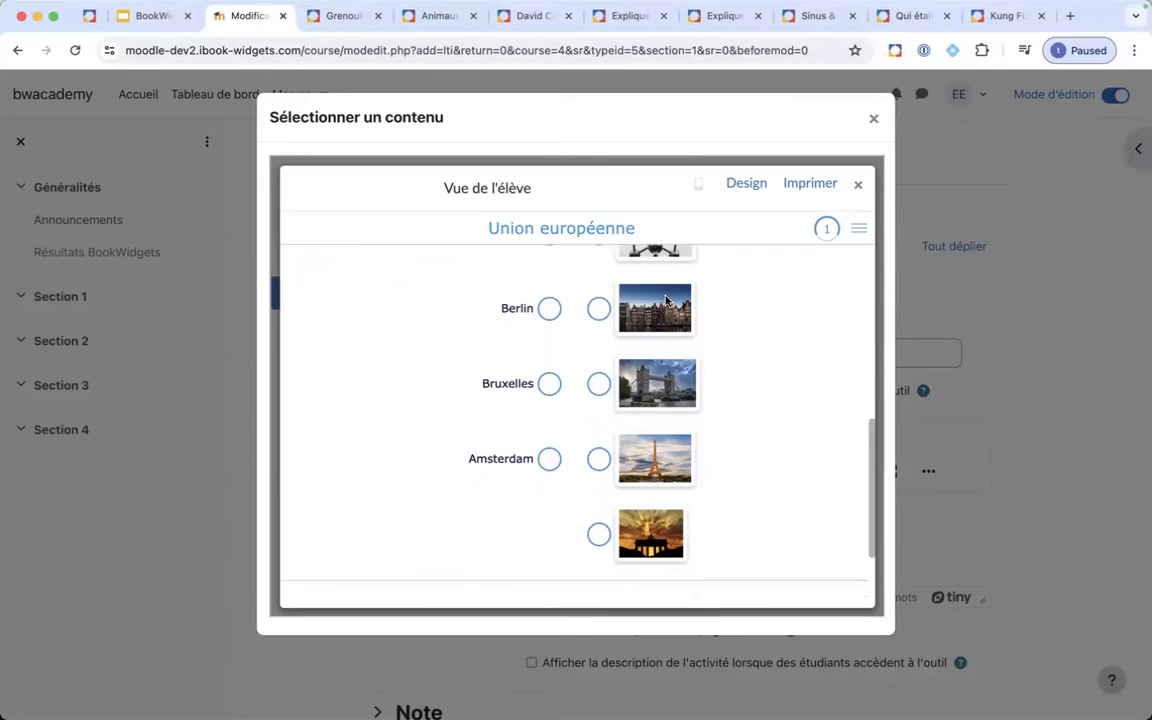
scroll(666, 300, "down", 1)
scroll(664, 447, "up", 2)
scroll(664, 447, "down", 3)
scroll(620, 512, "up", 3)
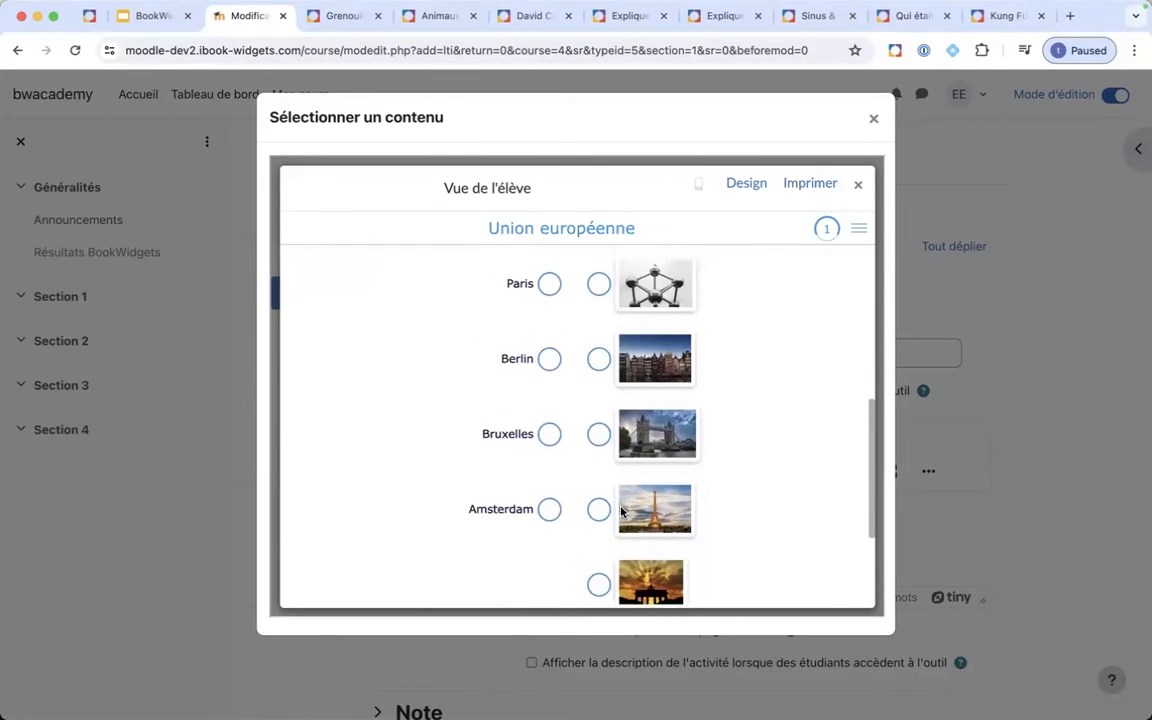
scroll(620, 512, "down", 2)
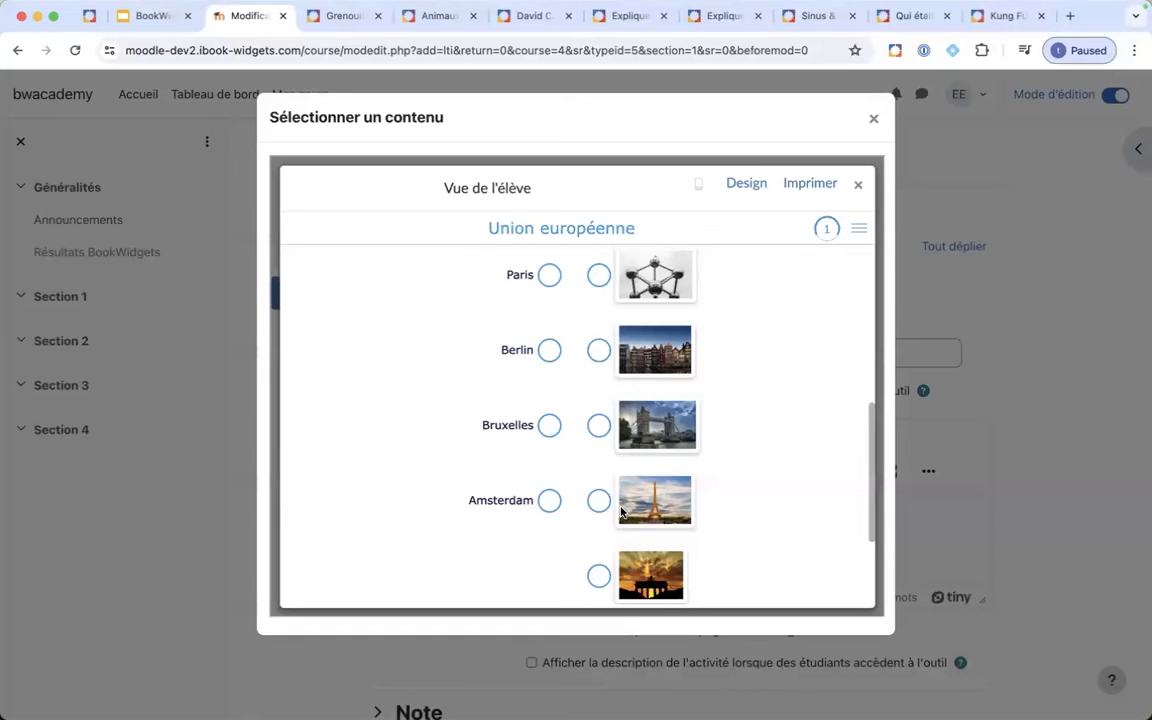
- Enlarge the Eiffel Tower photo in the student preview, close it, review the matching question again and leave the preview
left_click(622, 511)
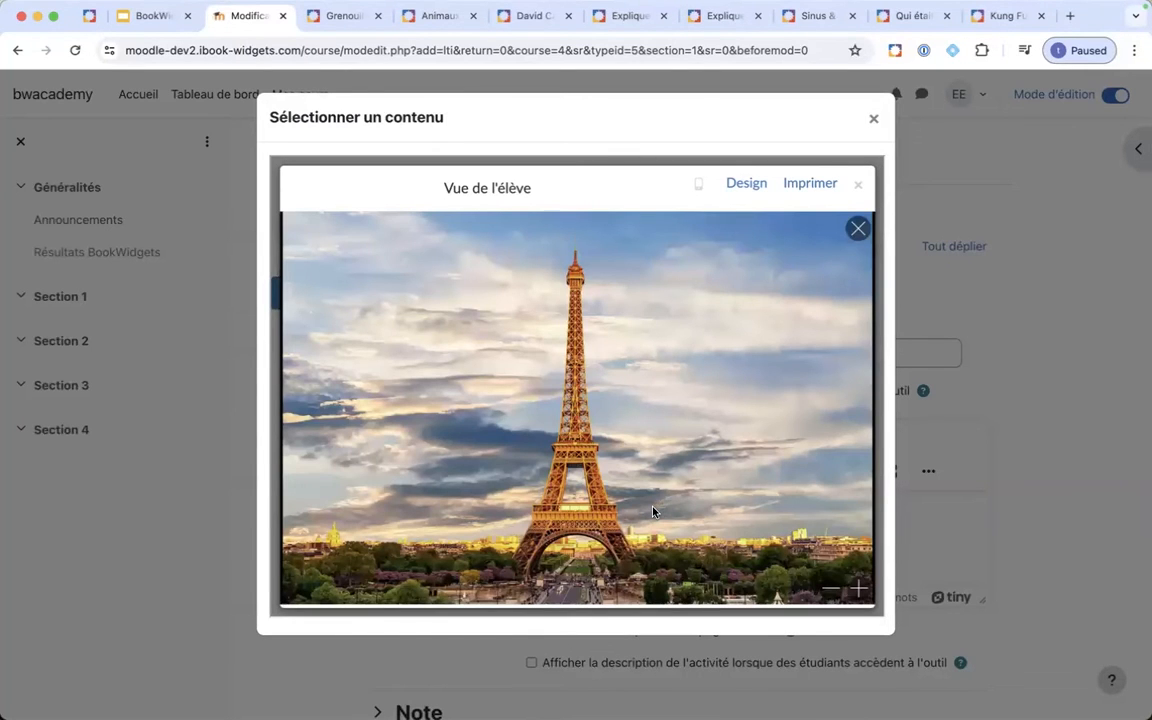
left_click(858, 228)
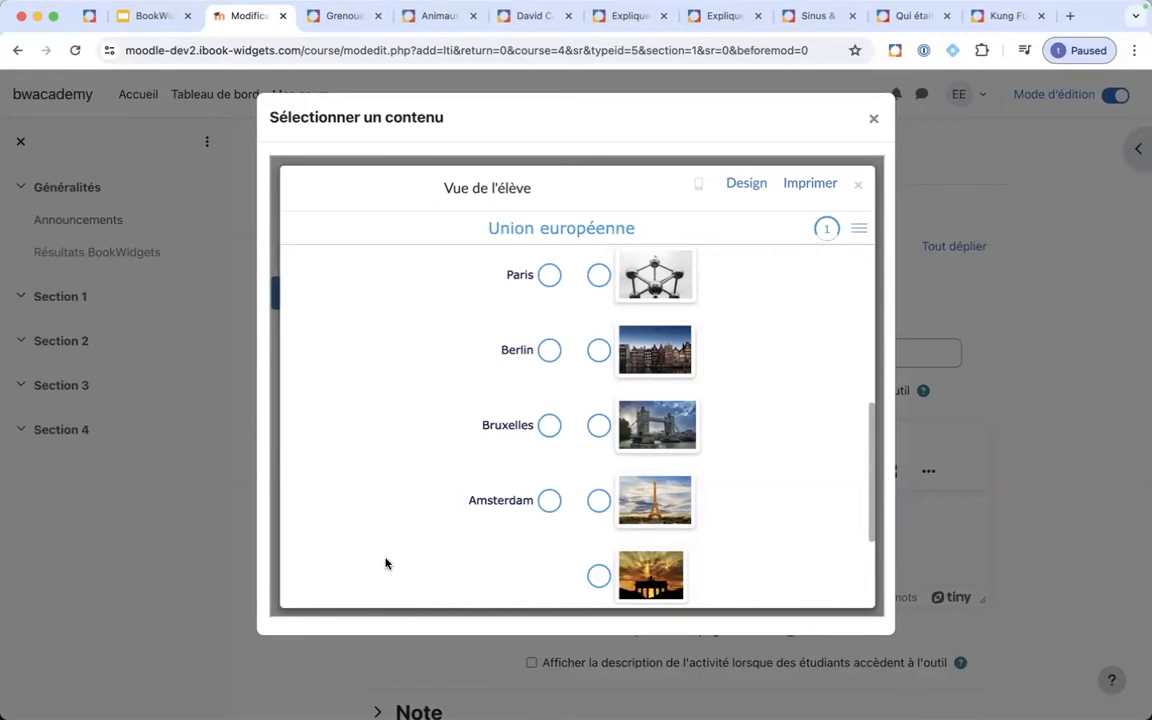
scroll(386, 563, "up", 1)
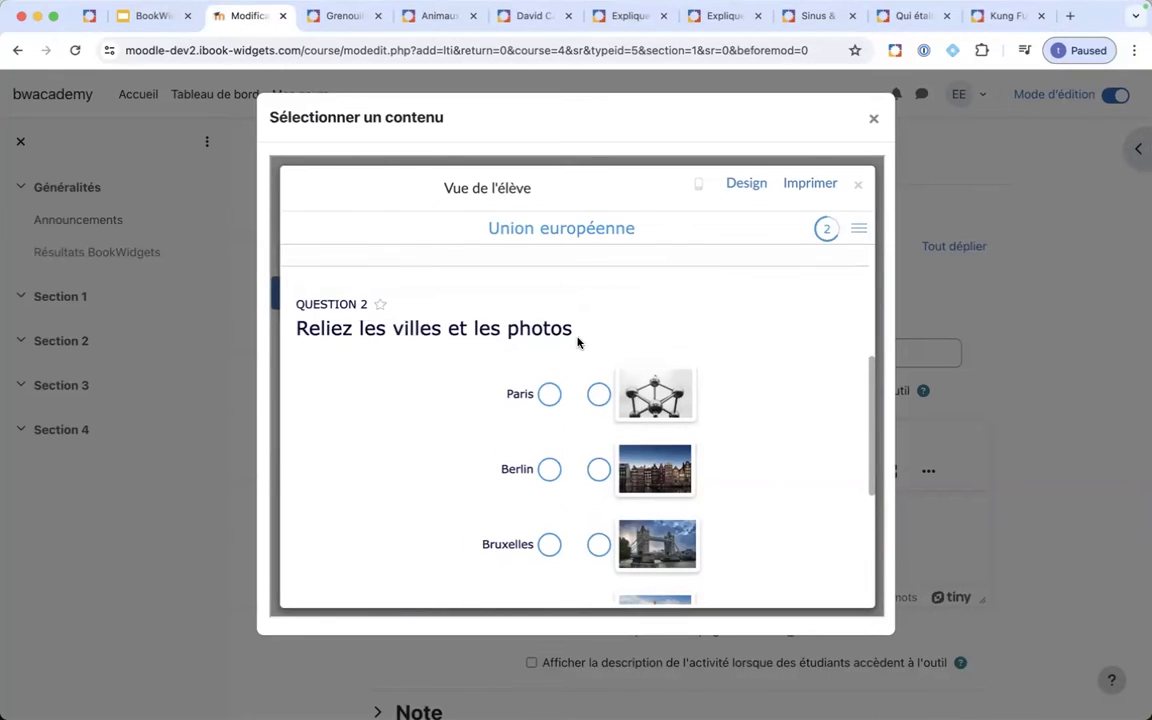
scroll(577, 343, "down", 1)
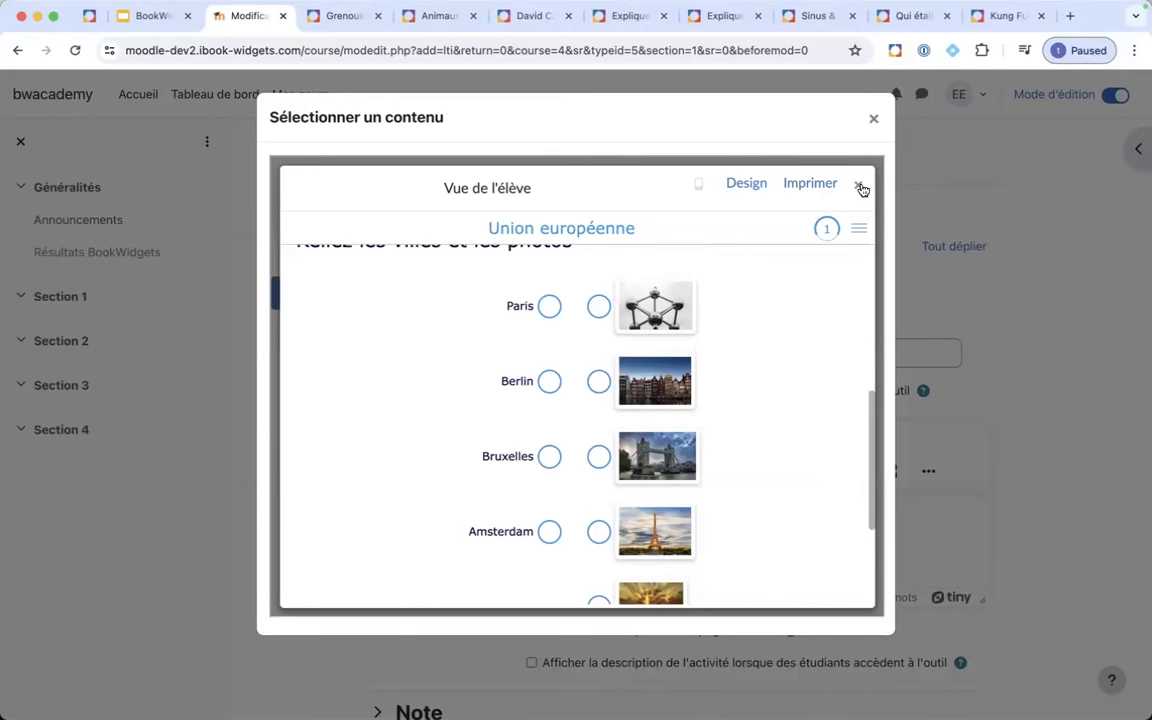
left_click(861, 188)
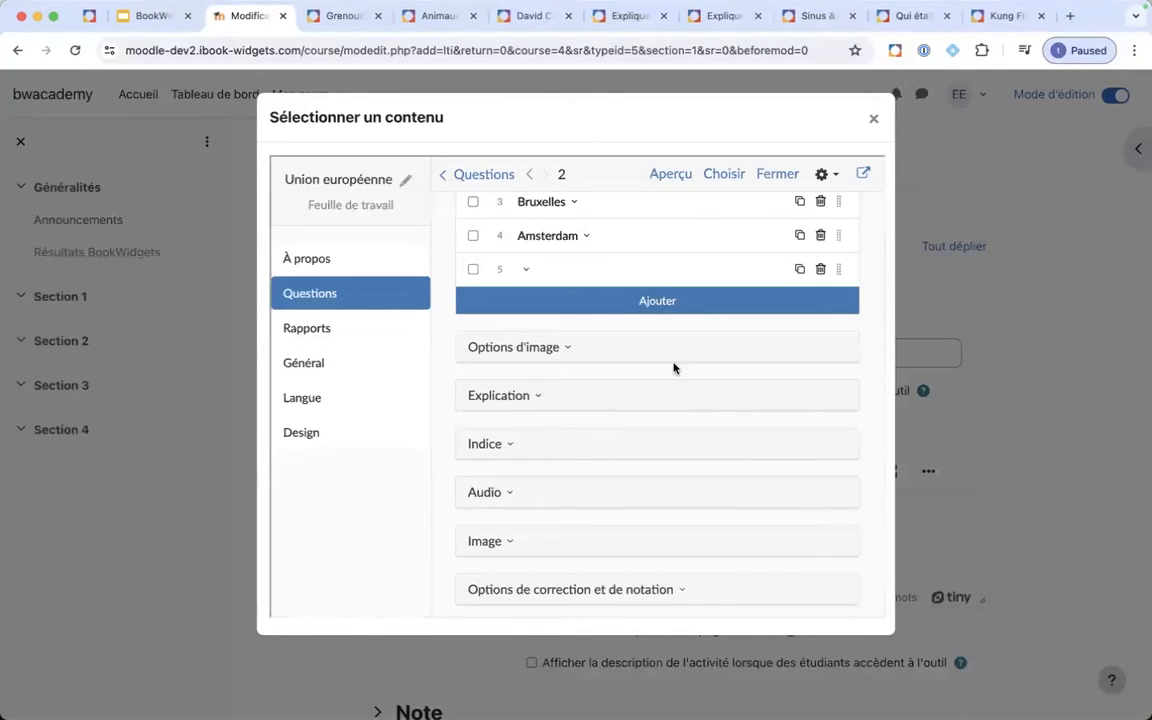
- Set the matching question's weight to 0.5 points in its correction and grading options
scroll(673, 368, "down", 1)
scroll(673, 368, "up", 2)
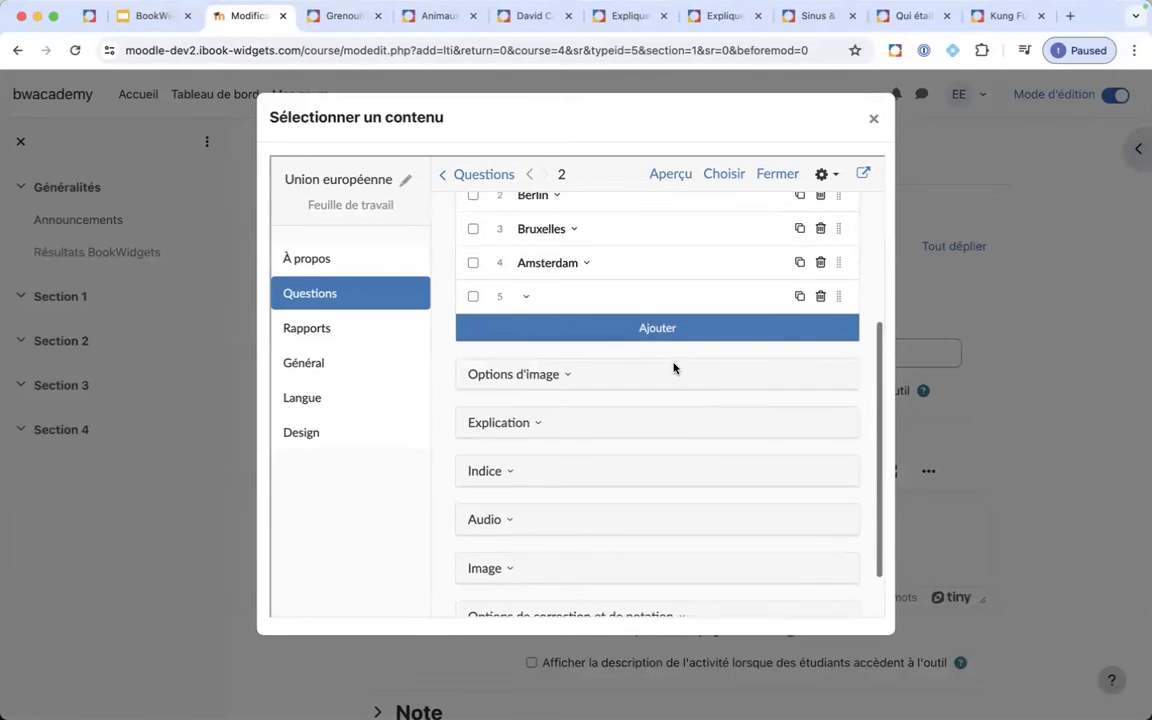
scroll(673, 368, "up", 1)
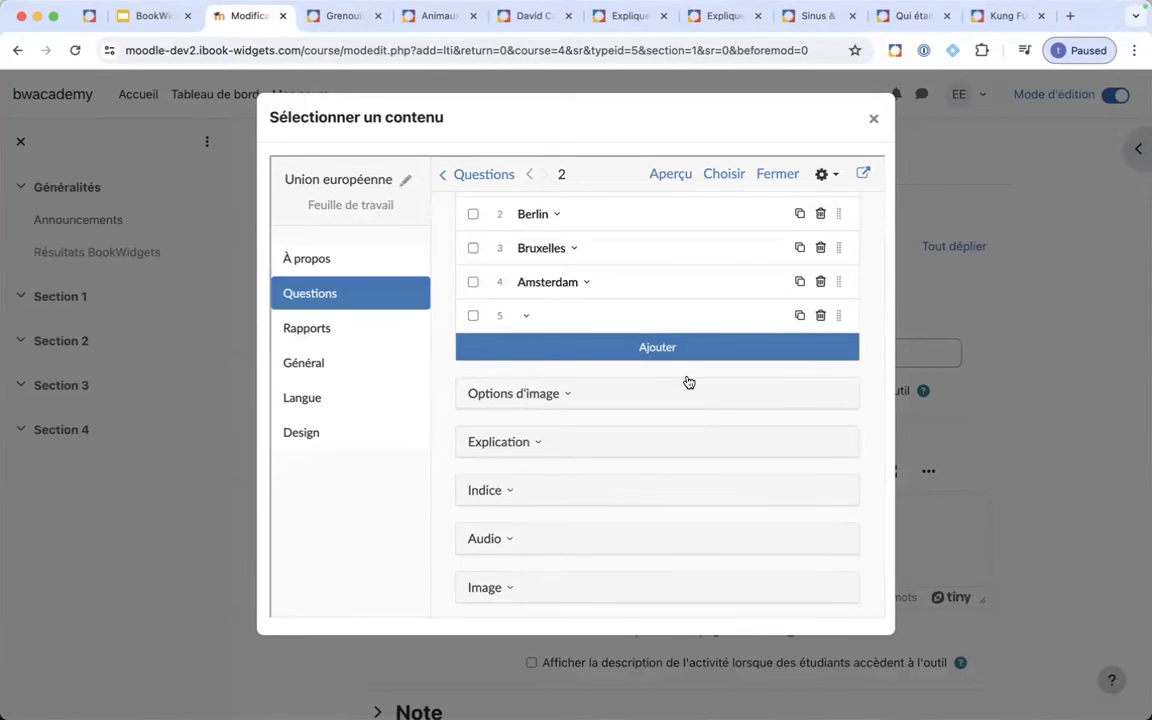
scroll(689, 380, "down", 1)
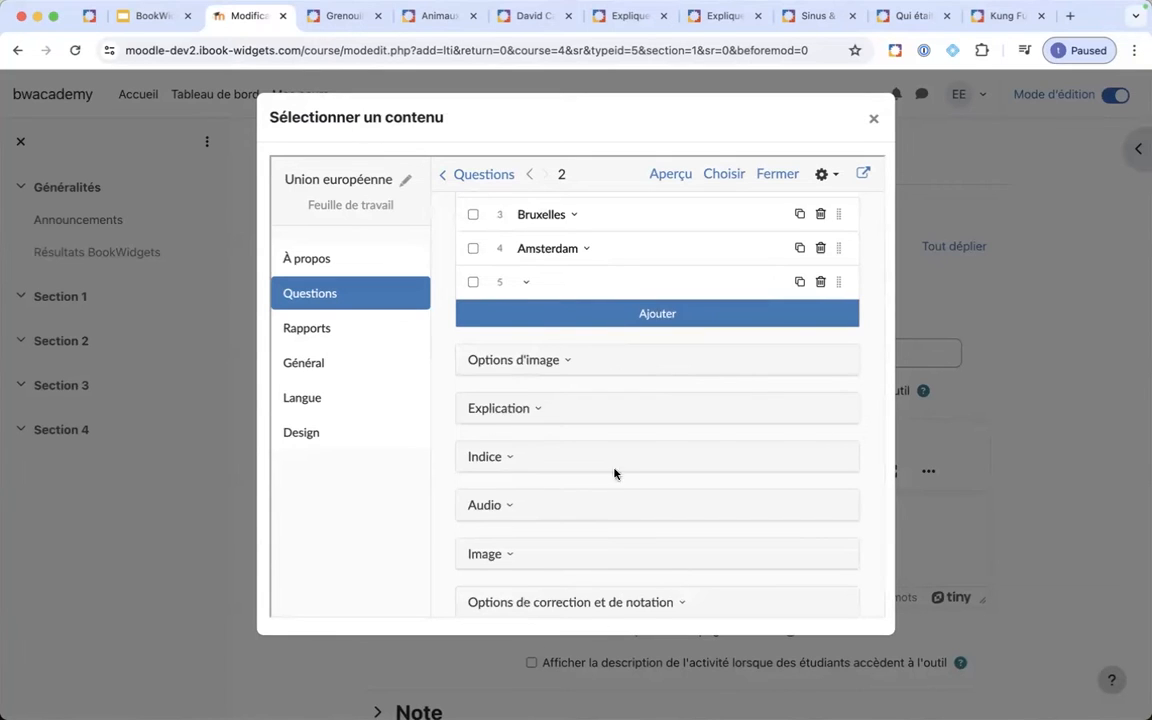
scroll(546, 420, "down", 1)
scroll(546, 420, "down", 2)
left_click(545, 555)
scroll(532, 491, "down", 3)
double_click(501, 525)
mouse_move(626, 502)
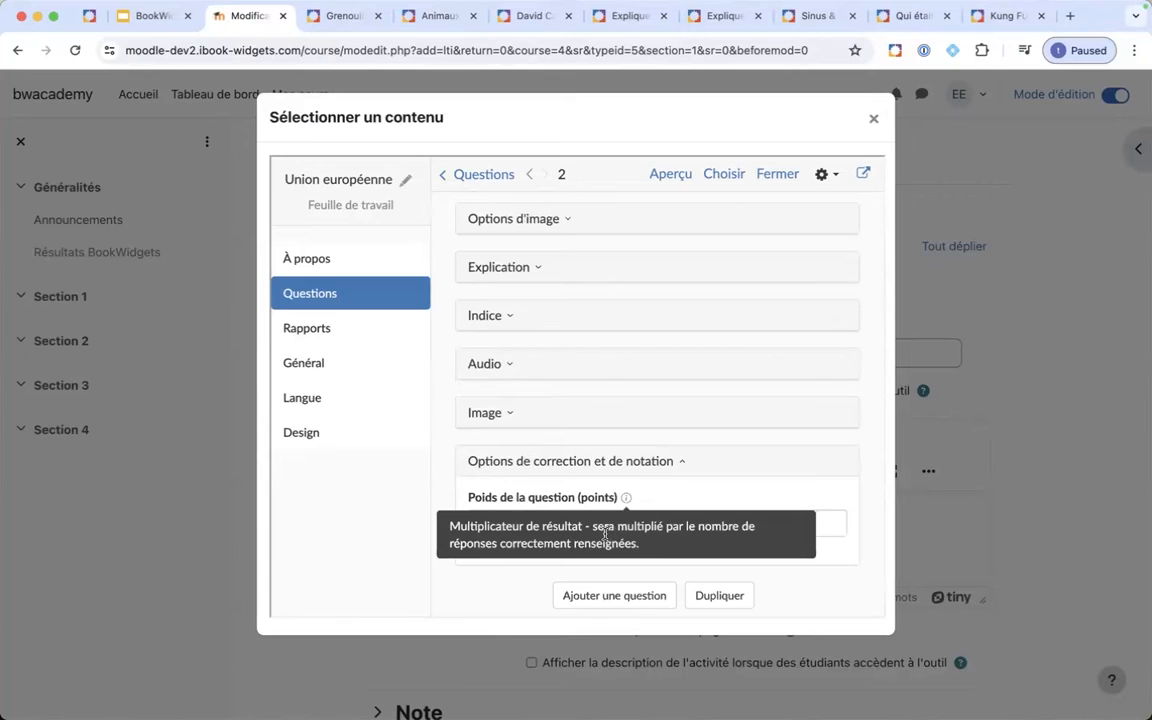
left_click_drag(448, 527, 825, 522)
key("BackSpace")
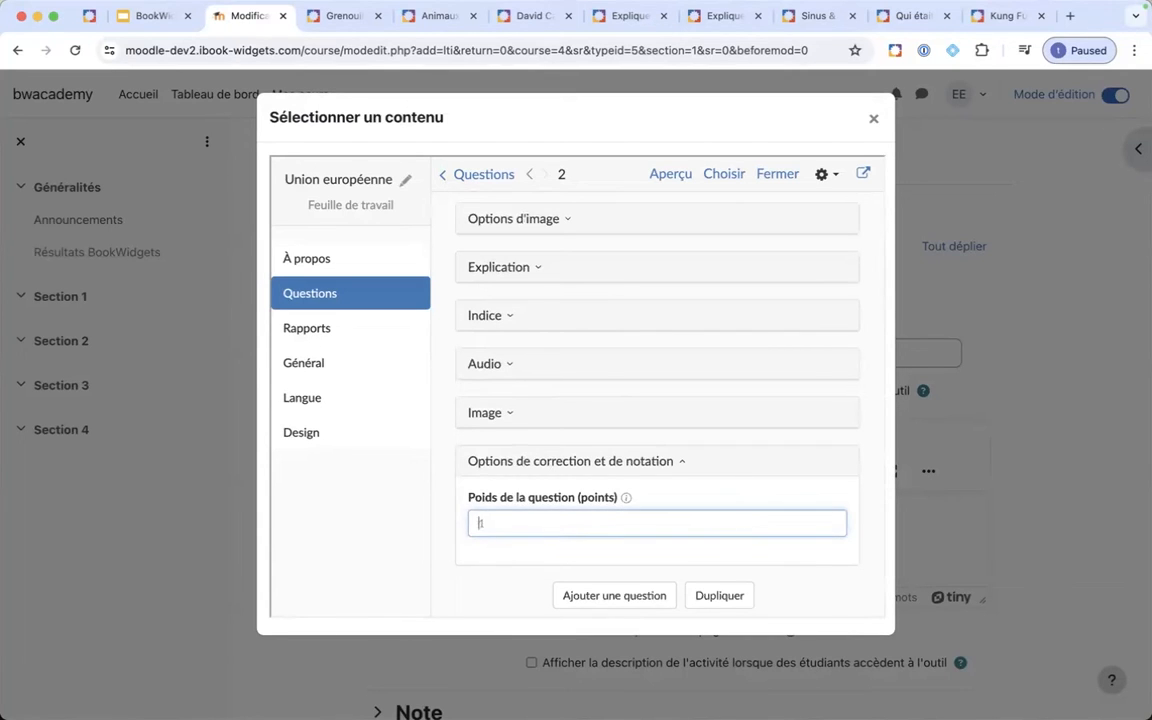
type("0.5")
- Set the matching question's weight to 1 point
key("BackSpace")
key("BackSpace")
key("BackSpace")
type("1")
- Add a third question of the type "Question avec espaces vides à remplir" to the worksheet
left_click(583, 596)
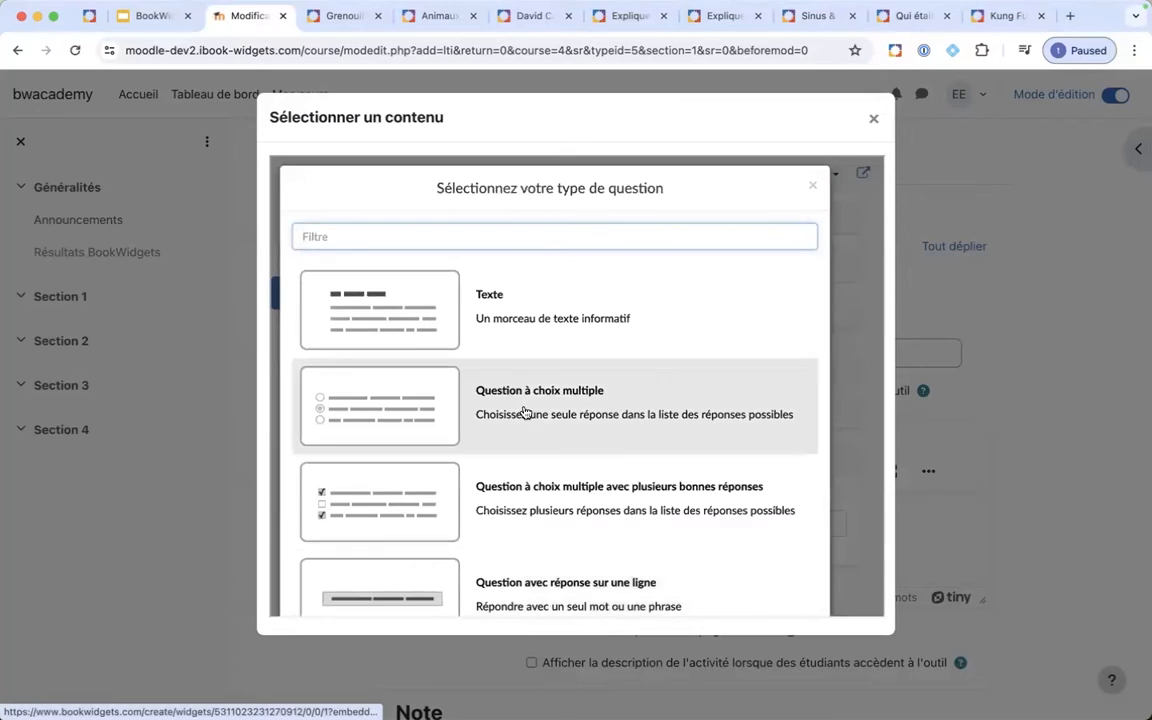
scroll(526, 411, "down", 5)
scroll(526, 411, "down", 5)
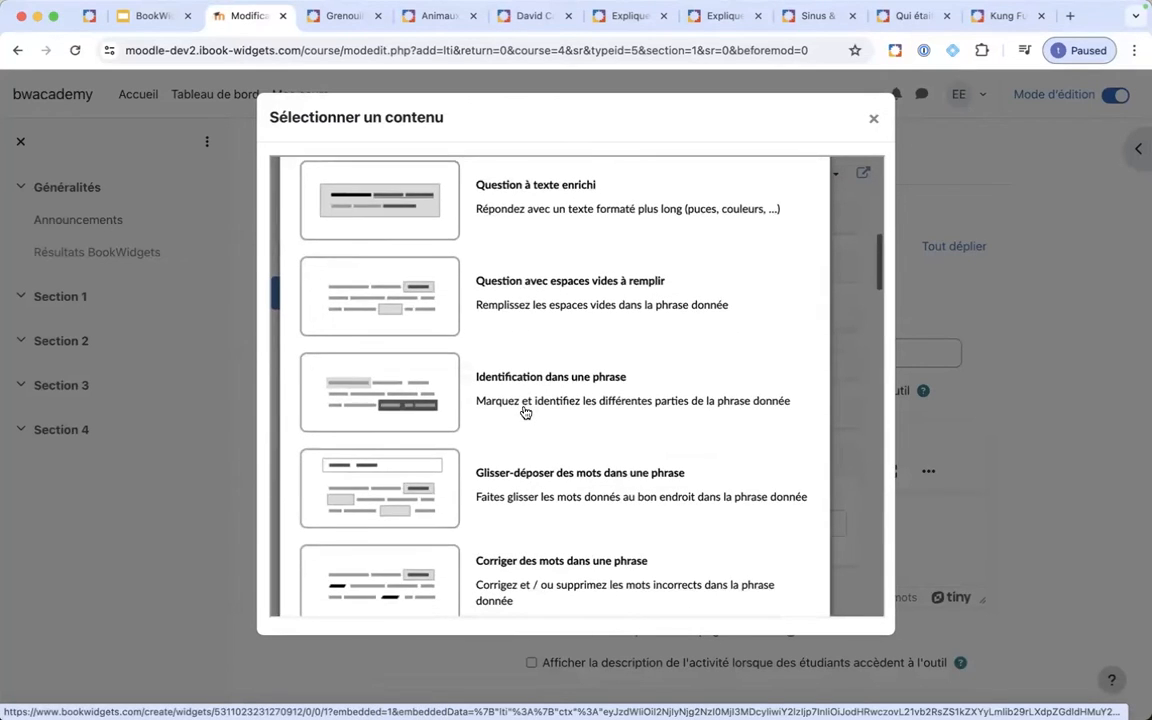
scroll(526, 411, "down", 2)
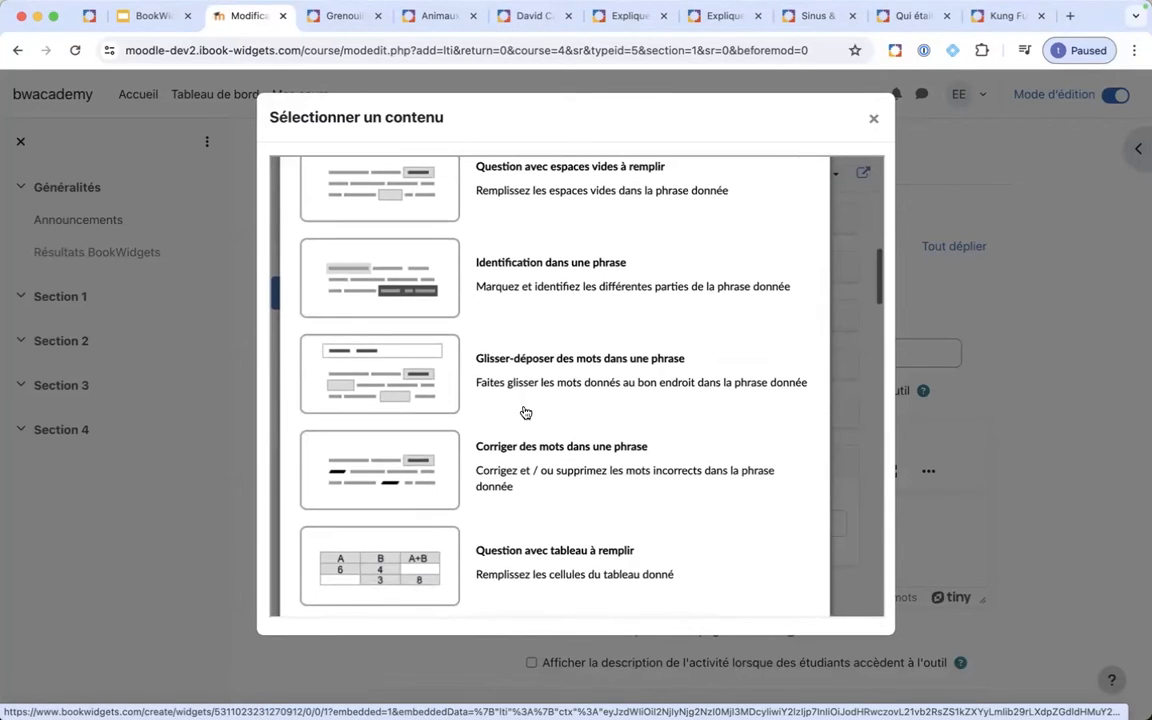
scroll(526, 411, "down", 2)
scroll(526, 411, "down", 4)
scroll(526, 411, "up", 5)
scroll(526, 411, "up", 4)
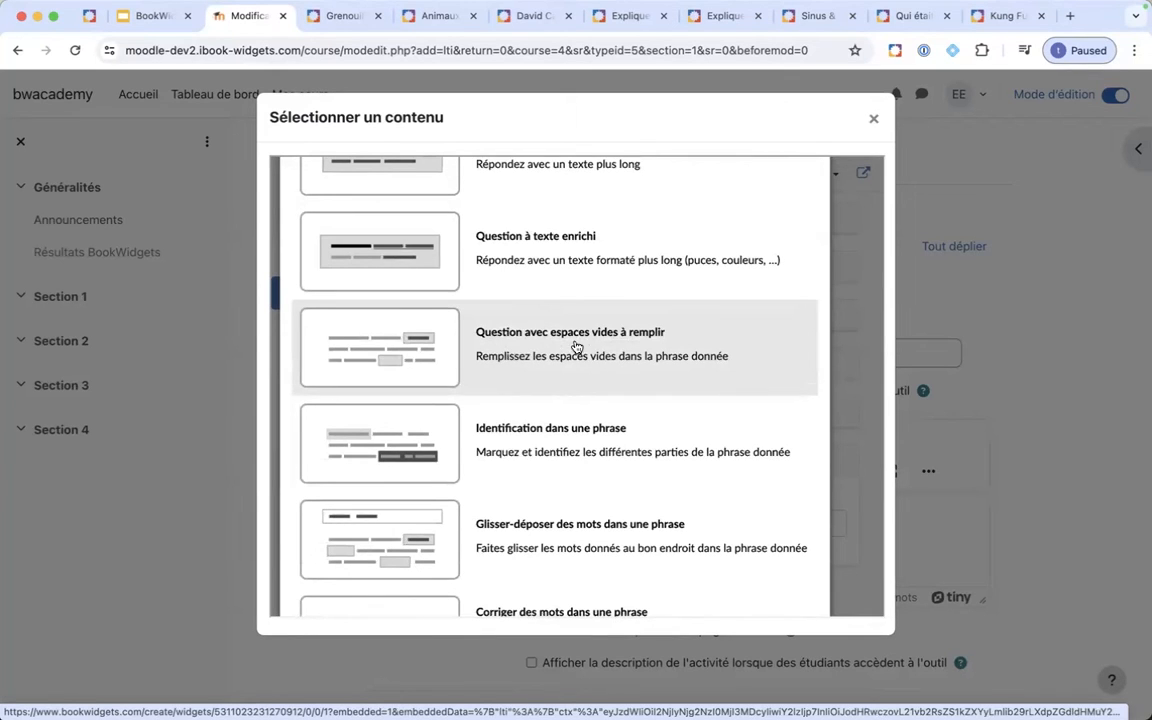
left_click(566, 341)
- Enter "Complétez les mots qui manquent." as the question text of the fill-in-the-blanks question
left_click(544, 337)
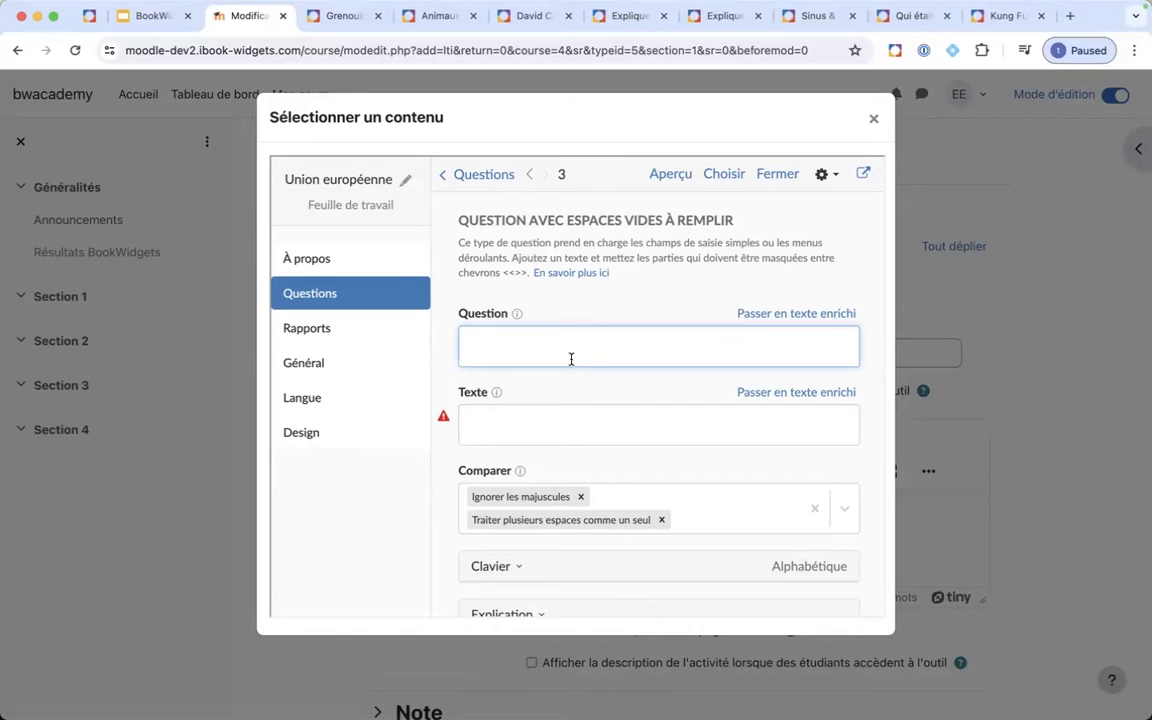
type("COmp")
key("BackSpace")
key("BackSpace")
type("omplétez me")
key("BackSpace")
key("BackSpace")
type("les mots qui manquent.")
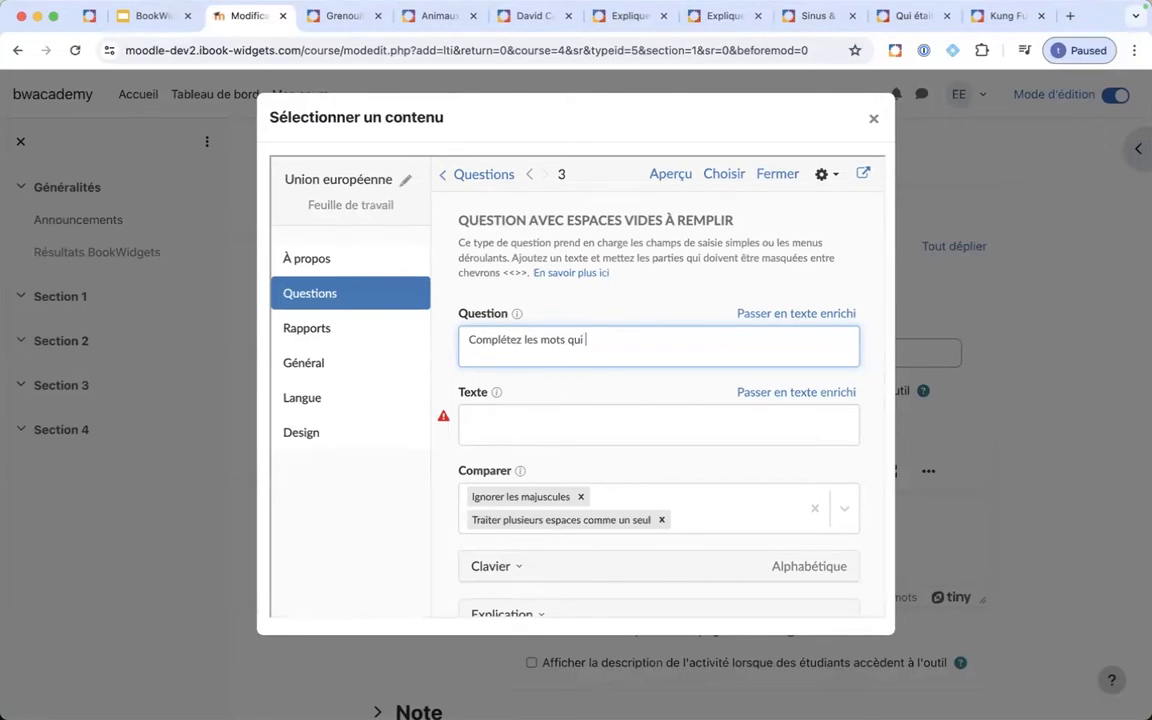
- Convert the question text to rich text and format the word "Complétez" as bold and underlined
left_click(786, 314)
double_click(493, 404)
left_click(522, 338)
left_click(566, 340)
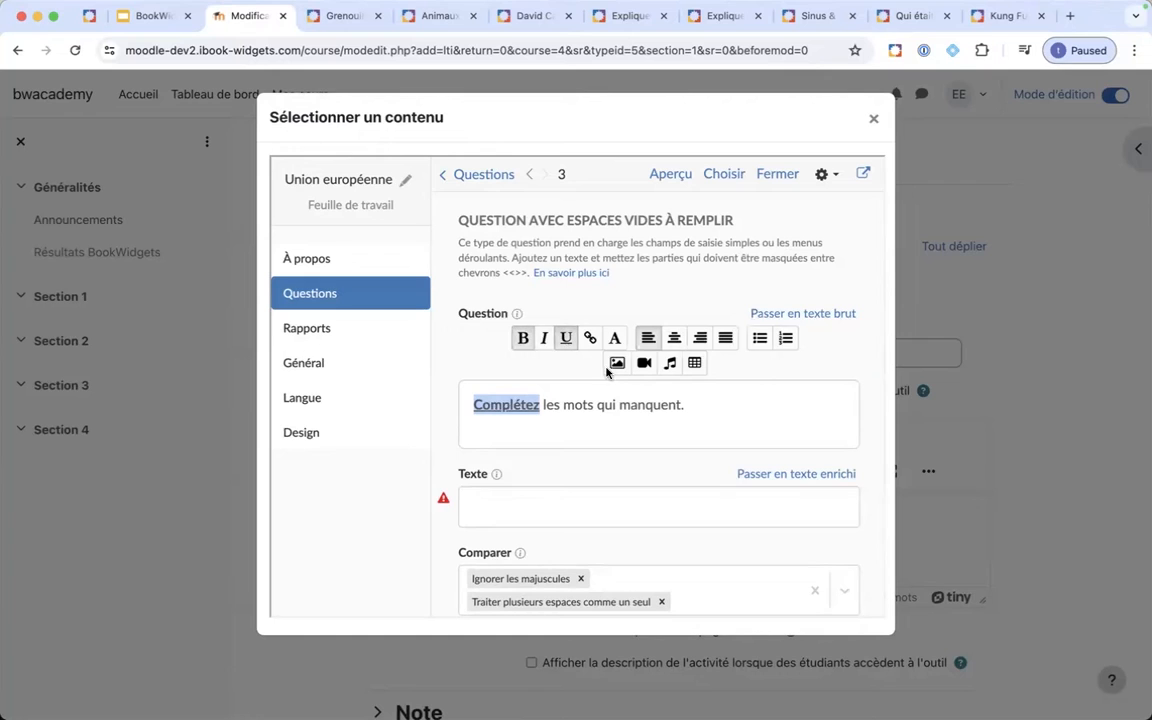
left_click(716, 418)
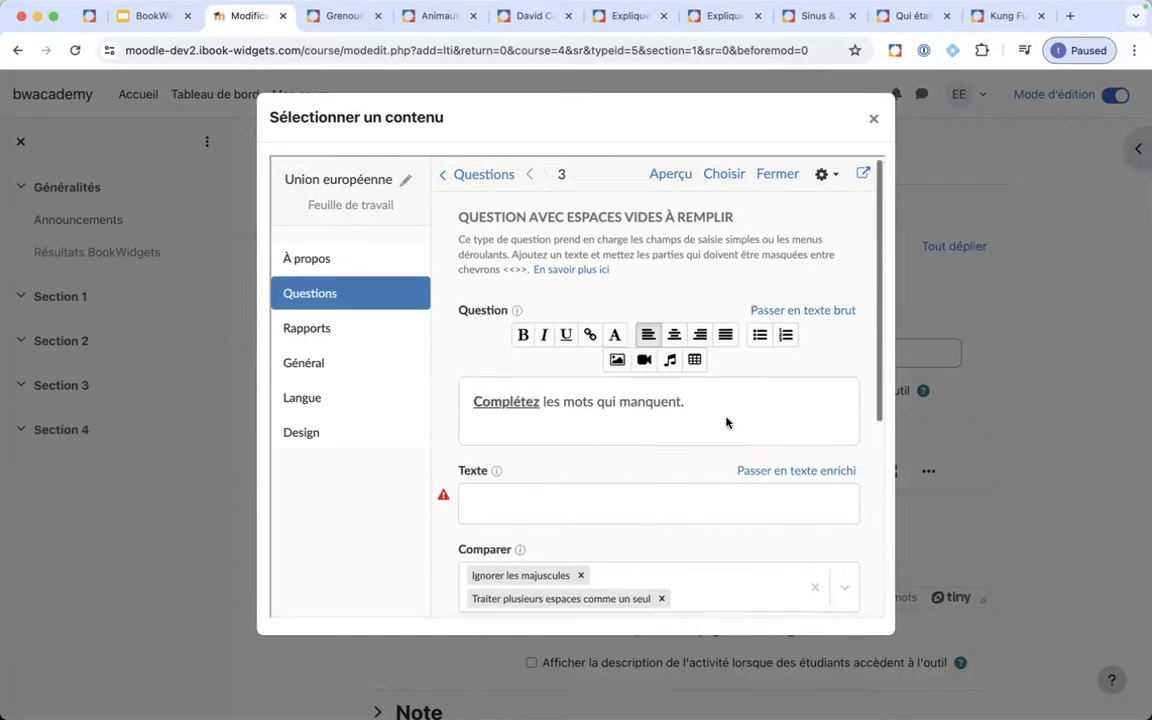
- Insert the four-paragraph passage beginning "L'Union européenne (abrégé en UE) est le regroupement de certains pays européens" as the fill-in-the-blanks text
scroll(725, 424, "down", 2)
left_click(600, 461)
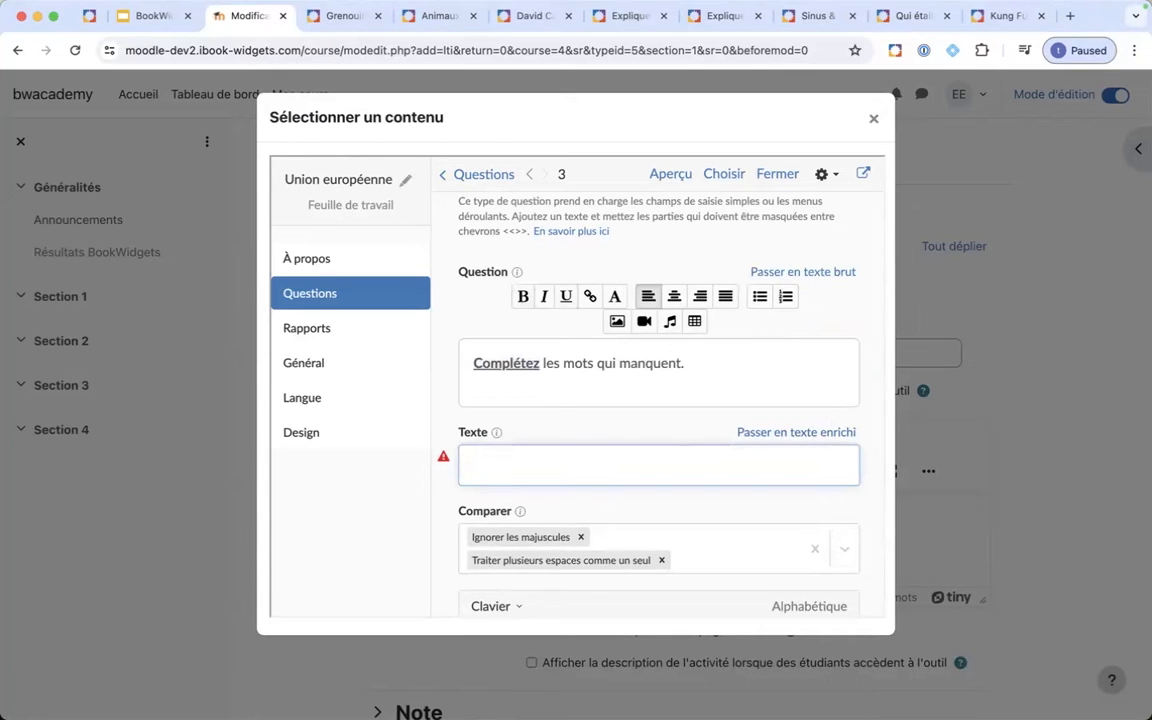
key("super+Tab")
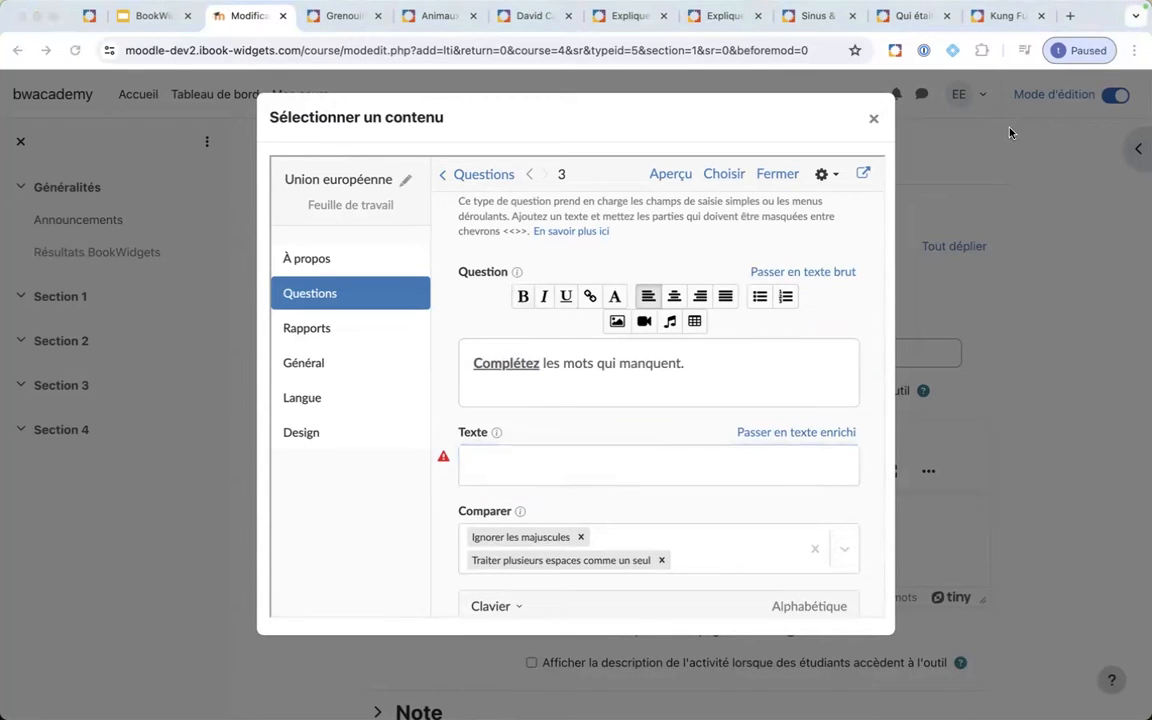
left_click(1071, 20)
left_click(517, 463)
type("L'Union européenne (abrégé en UE) est le regroupement de certains pays européens désireux de s'unir volontairement sur les plans économique, monétaire et politique. En 1992, après le traité de Maastricht, l'Union européenne a pris la suite de la Communauté économique européenne (CEE) qui avait été créée en 1957.  En 2020, l'Union rassemble 27 États membres. D'autres pays européens sont candidats pour adhérer à l'UE. La politique de l'Union européenne est décidée en collaboration par divers organes : le Conseil européen, la Commission européenne, le Parlement européen et le Conseil de l'Union européenne. Depuis le 19 novembre 2009, l'Union européenne a un président du Conseil européen et une haute-représentante pour les Affaires étrangères. Elle est aussi devenue la première puissance économique du monde.  Ses symboles sont son drapeau (12 étoiles formées en cercle sur fond bleu foncé), son hymne instrumental (l'Ode à la joie, de Beethoven), sa devise (« Unie dans la diversité »), sans oublier la Journée de l'Europe qui a lieu le 9 mai.  En 2012, l'Union européenne a reçu le prix Nobel de la paix pour avoir établi 60 années de paix, de réconciliation, de démocratie et de droits de l'homme en Europe.")
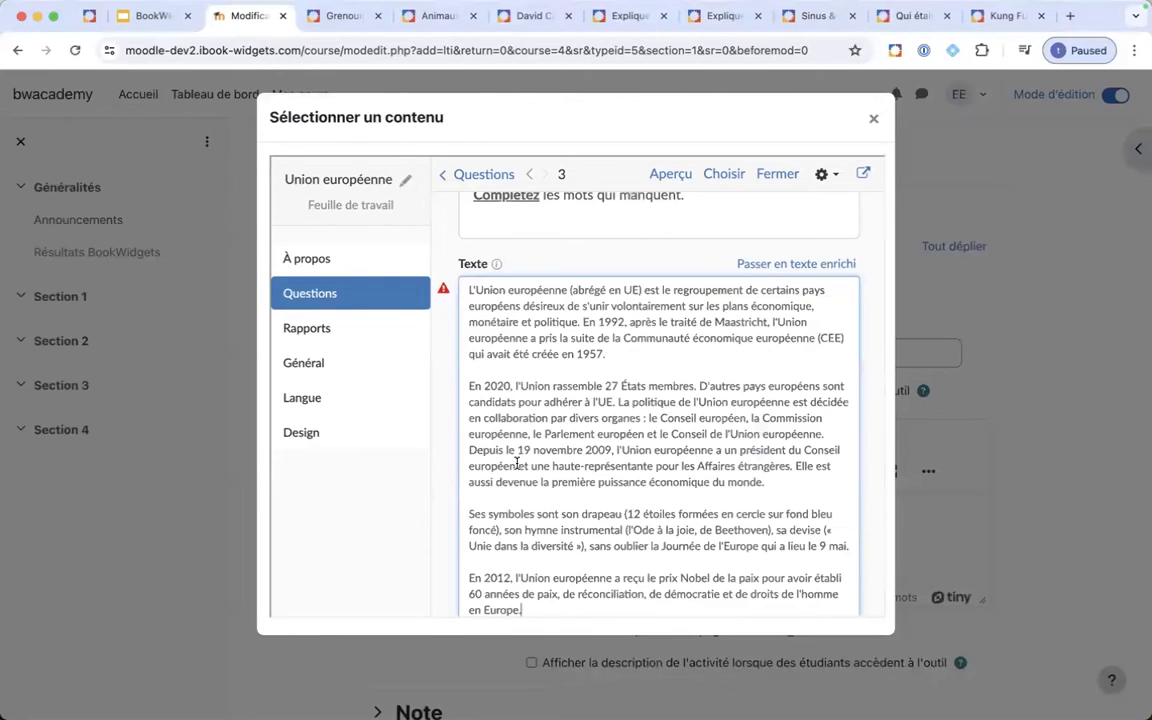
scroll(576, 489, "up", 1)
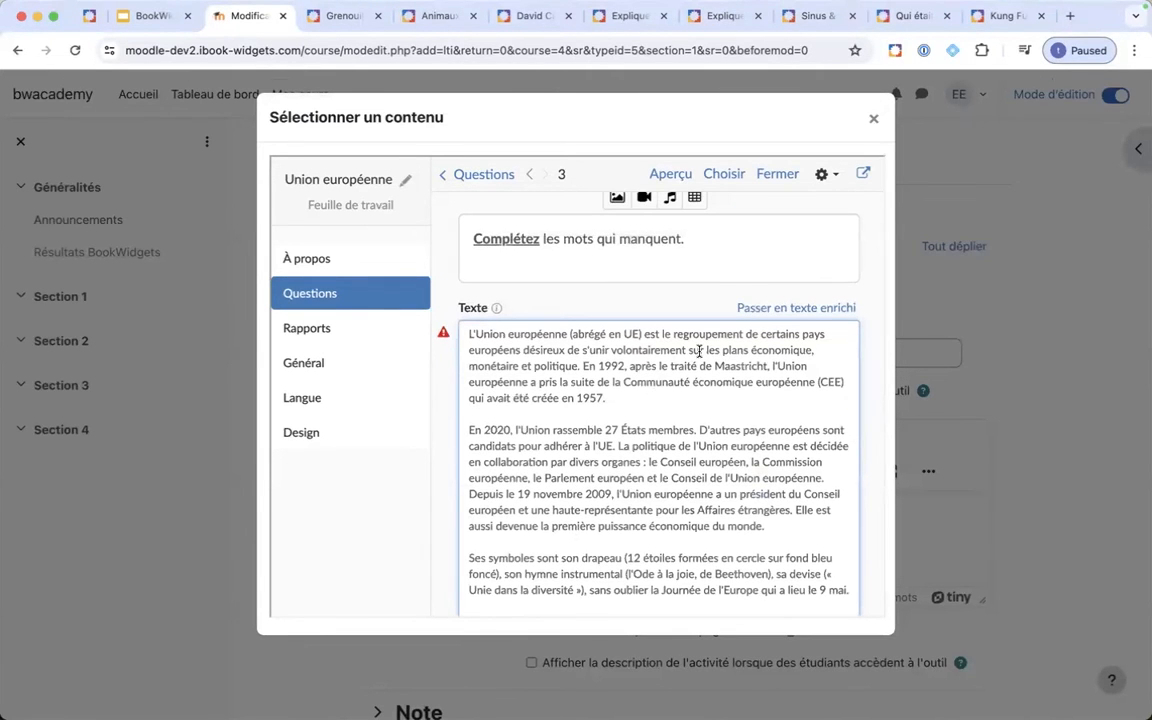
scroll(698, 350, "up", 5)
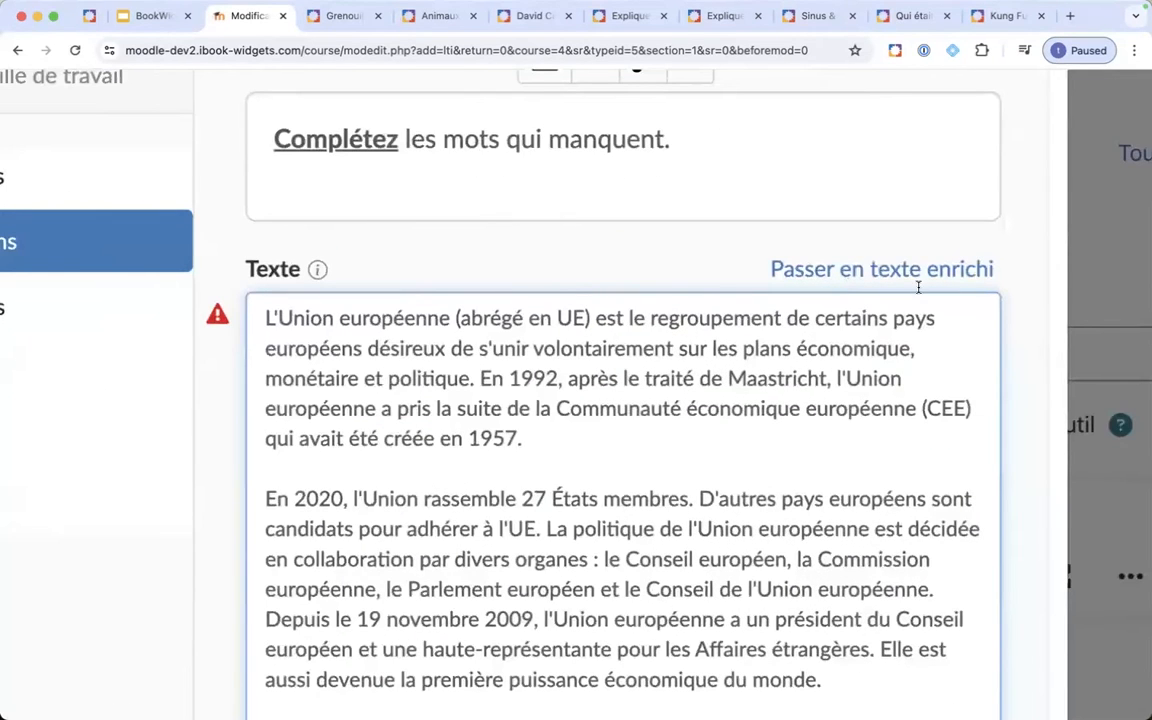
double_click(907, 317)
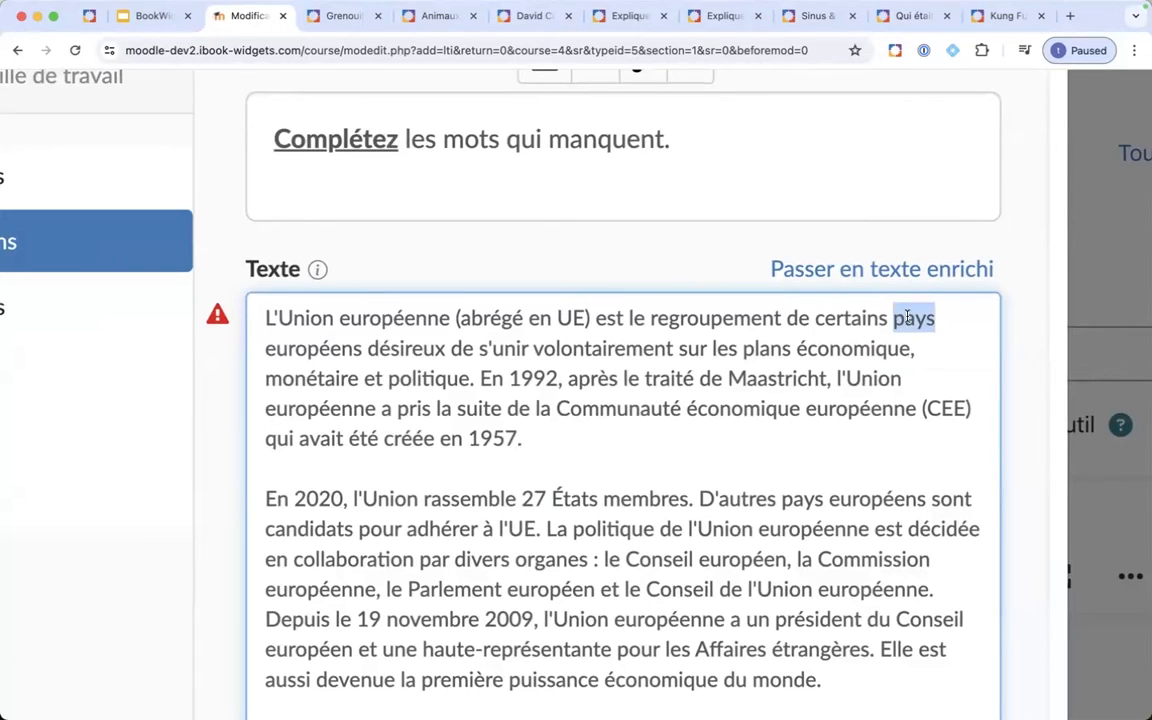
type(".........")
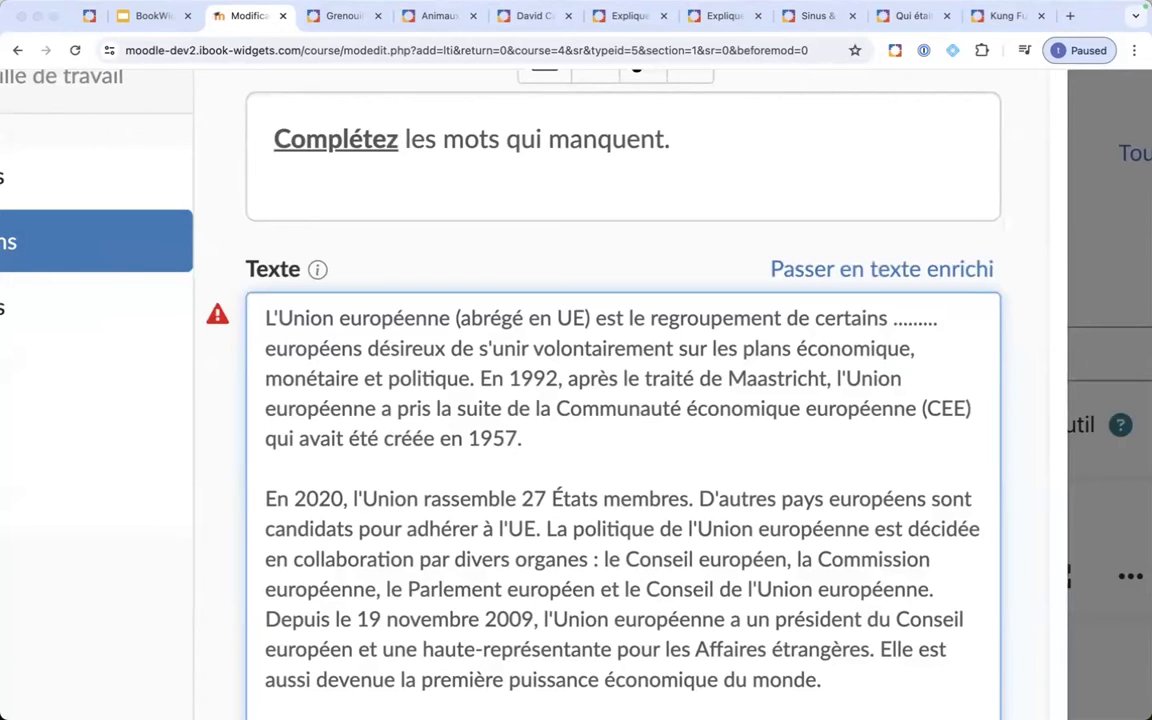
key("BackSpace")
key("BackSpace")
key("BackSpace")
key("BackSpace")
key("super+z")
key("super+z")
key("super+z")
key("super+z")
key("super+z")
- Turn the word "pays" in the passage's first sentence into a blank by enclosing it in double chevrons as <<pays>>
left_click(903, 318)
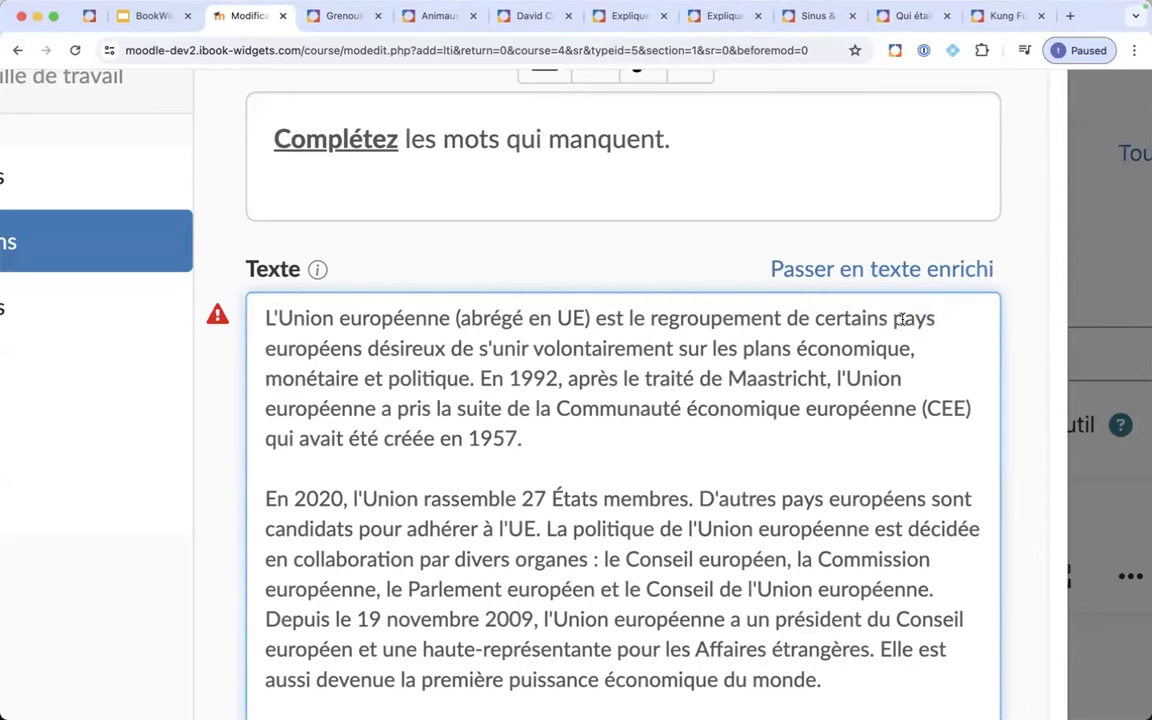
type("<<")
left_click(960, 318)
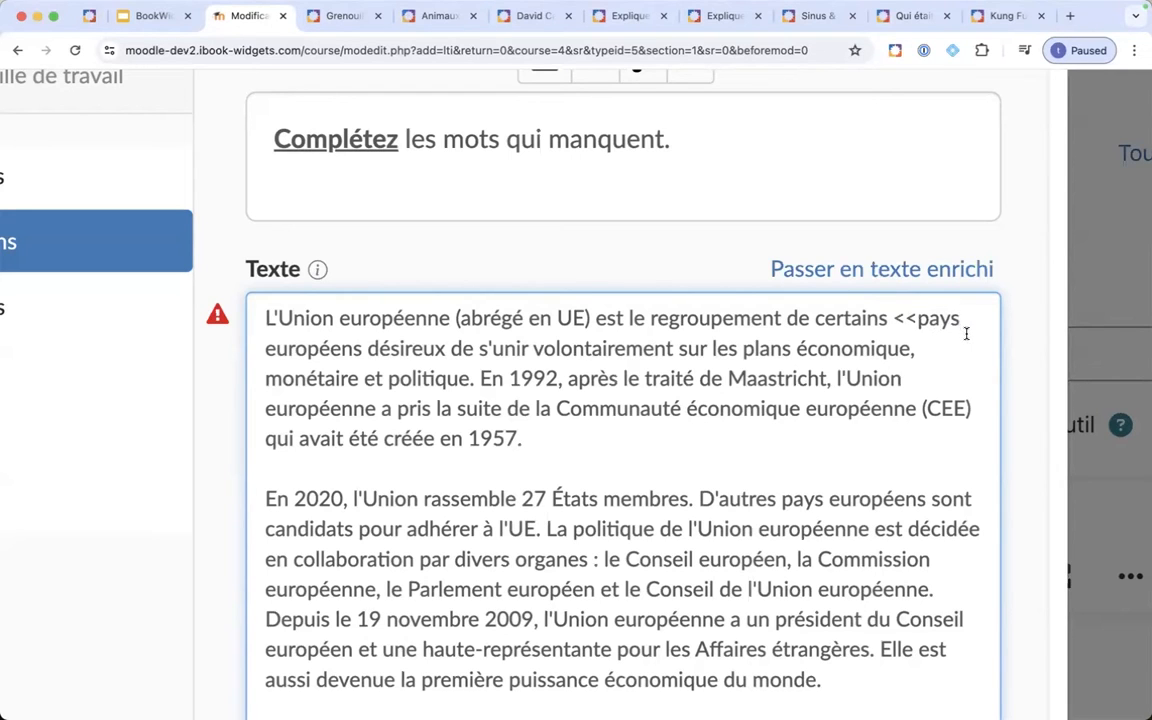
type(">>")
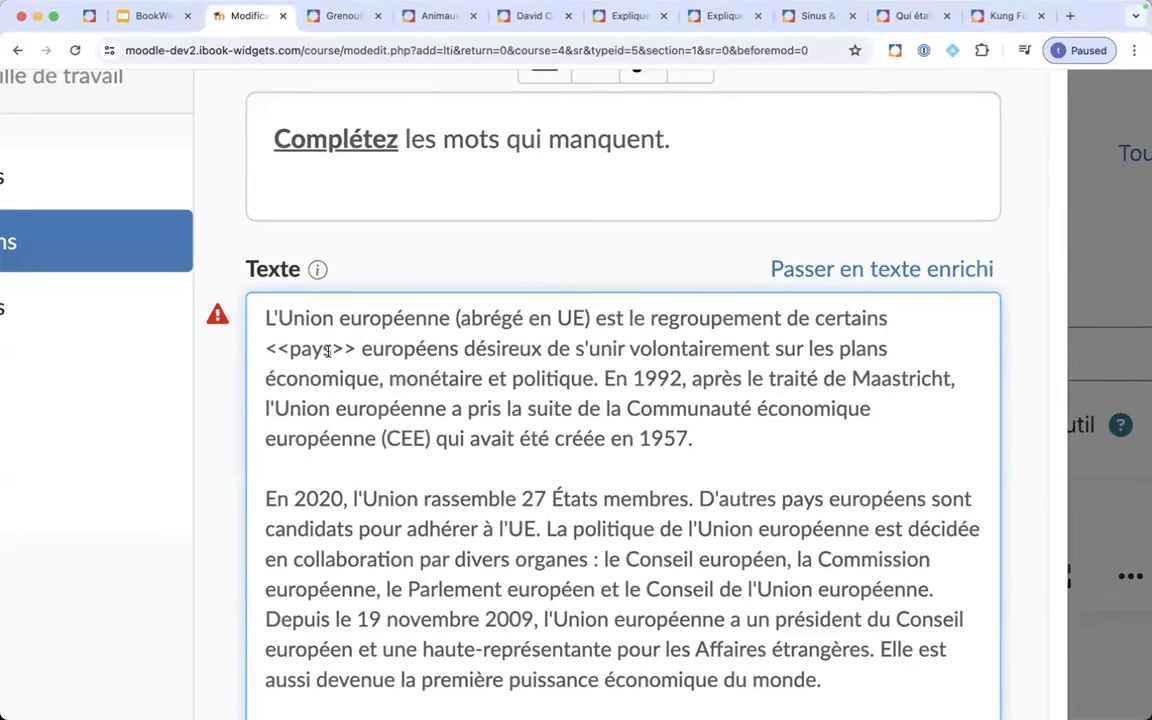
left_click_drag(331, 349, 287, 349)
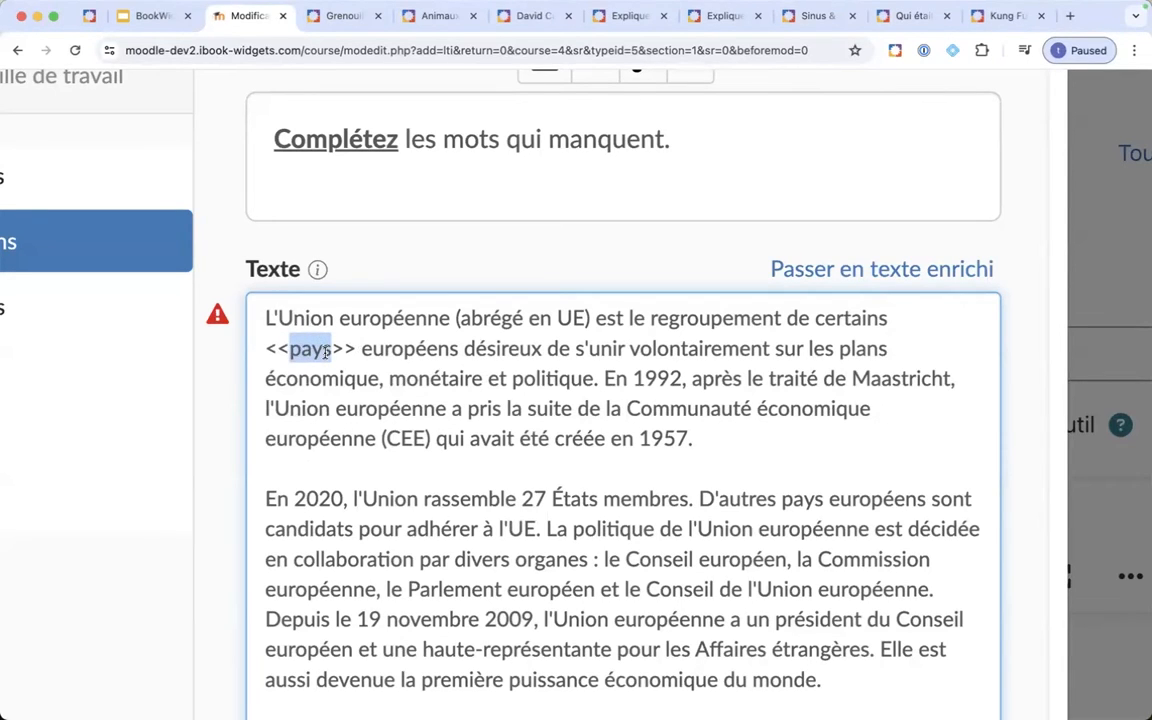
key("BackSpace")
type("pays")
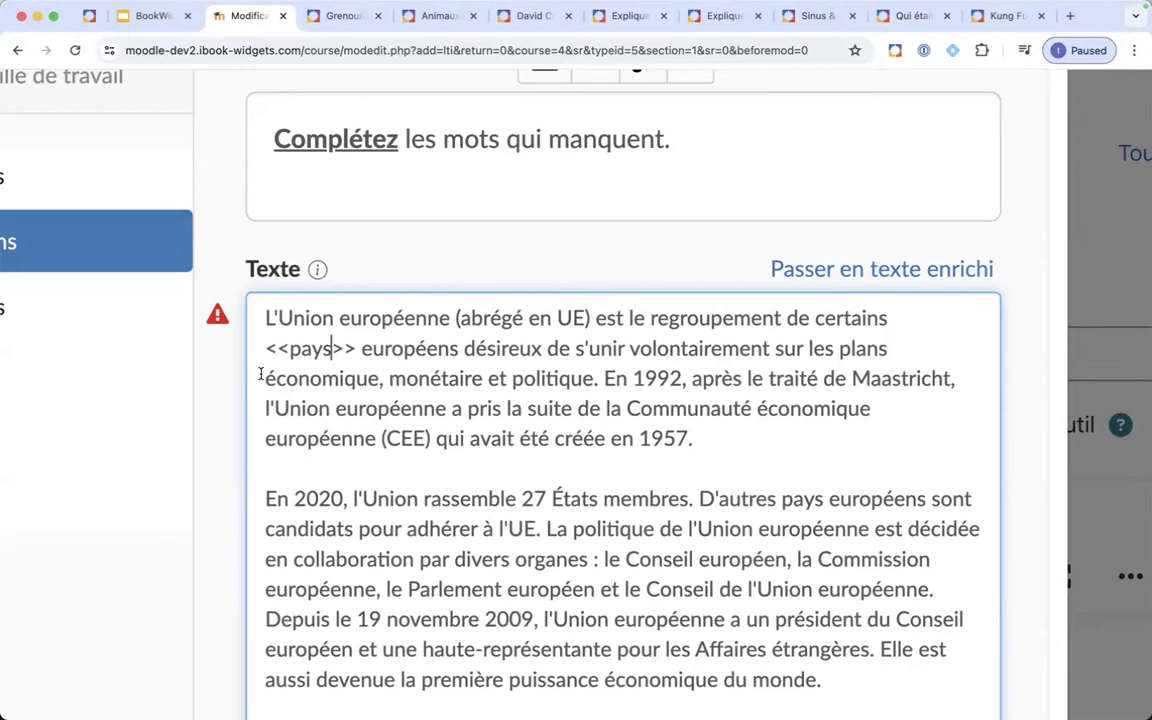
- Review the question type's instructions and the help on the passage text for how to mark blanks with double chevrons
scroll(260, 376, "up", 3)
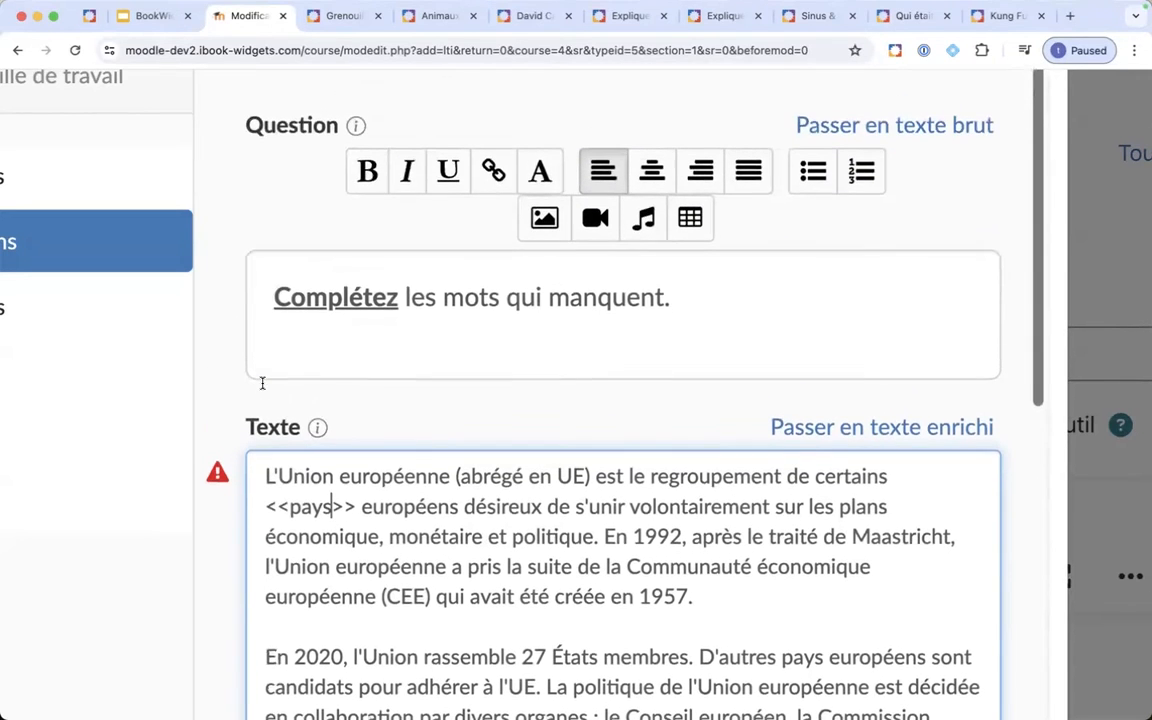
mouse_move(266, 507)
left_mouse_down()
mouse_move(355, 510)
mouse_move(266, 508)
left_mouse_up()
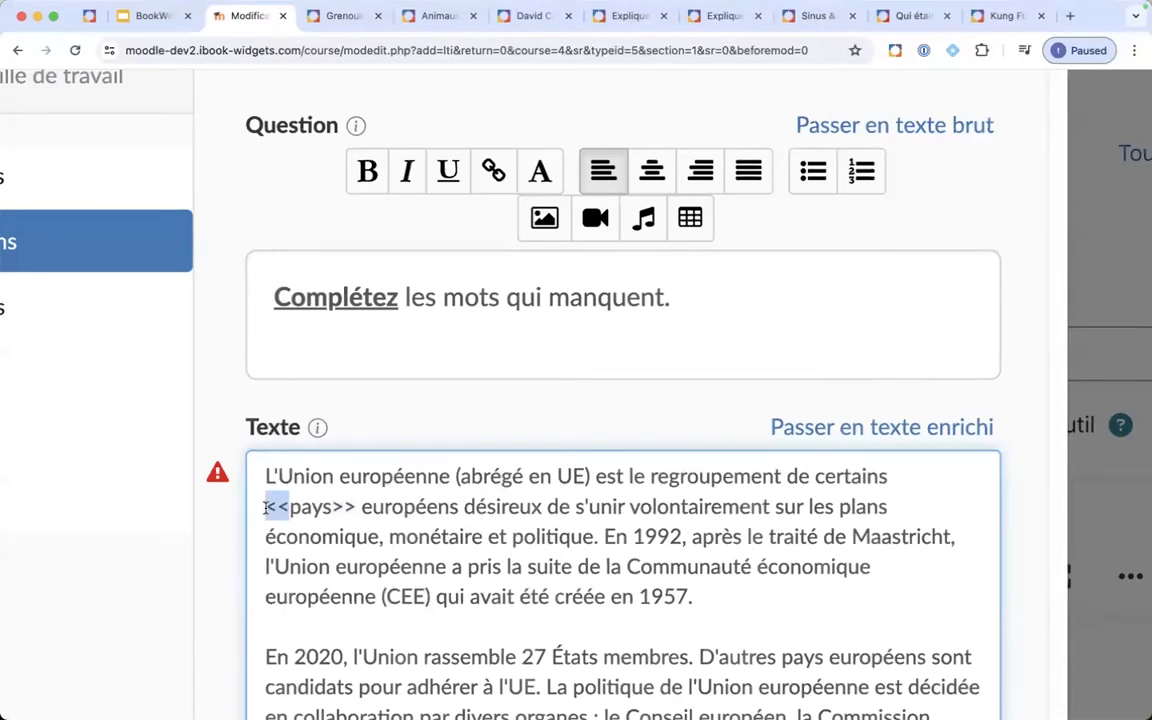
scroll(363, 506, "up", 1)
left_click(368, 475)
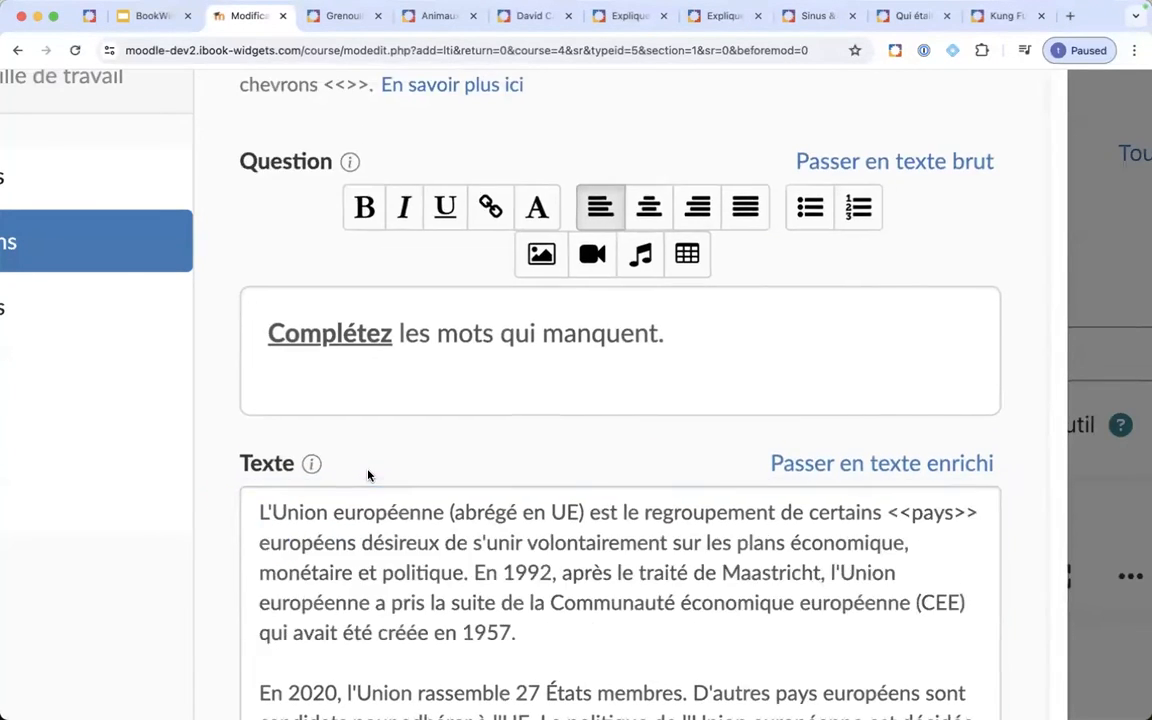
scroll(368, 475, "up", 3)
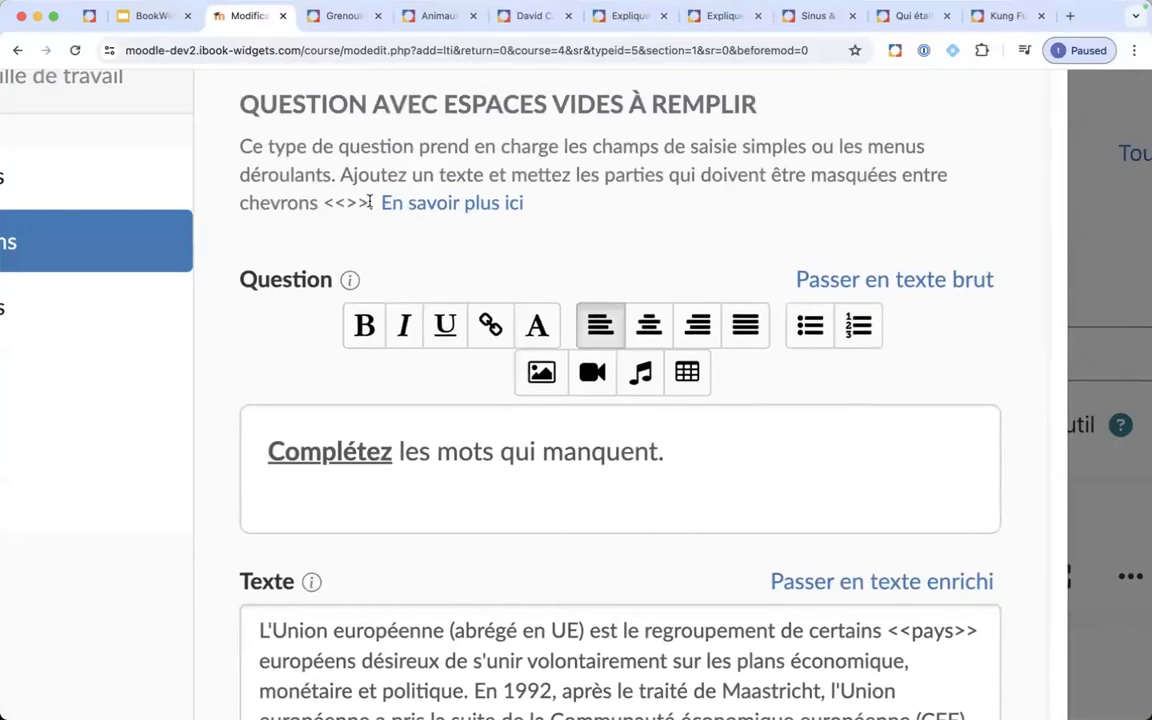
left_click_drag(369, 202, 339, 177)
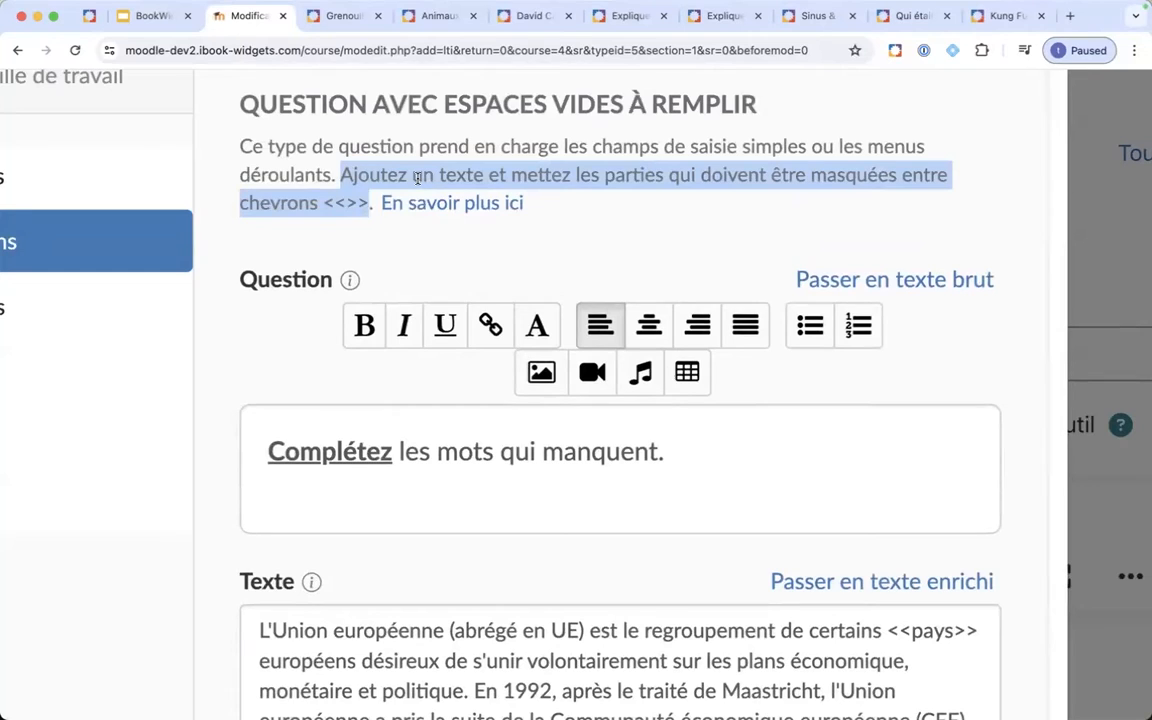
left_click_drag(322, 202, 366, 215)
left_click(375, 239)
scroll(375, 239, "down", 3)
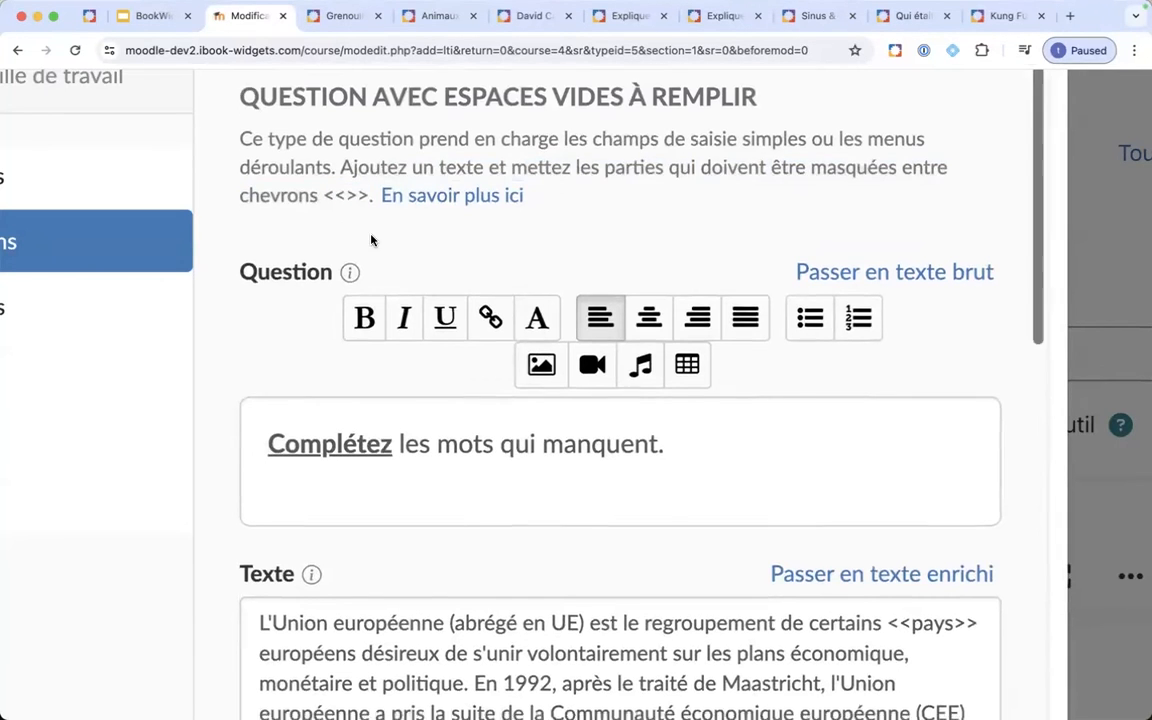
scroll(355, 264, "down", 1)
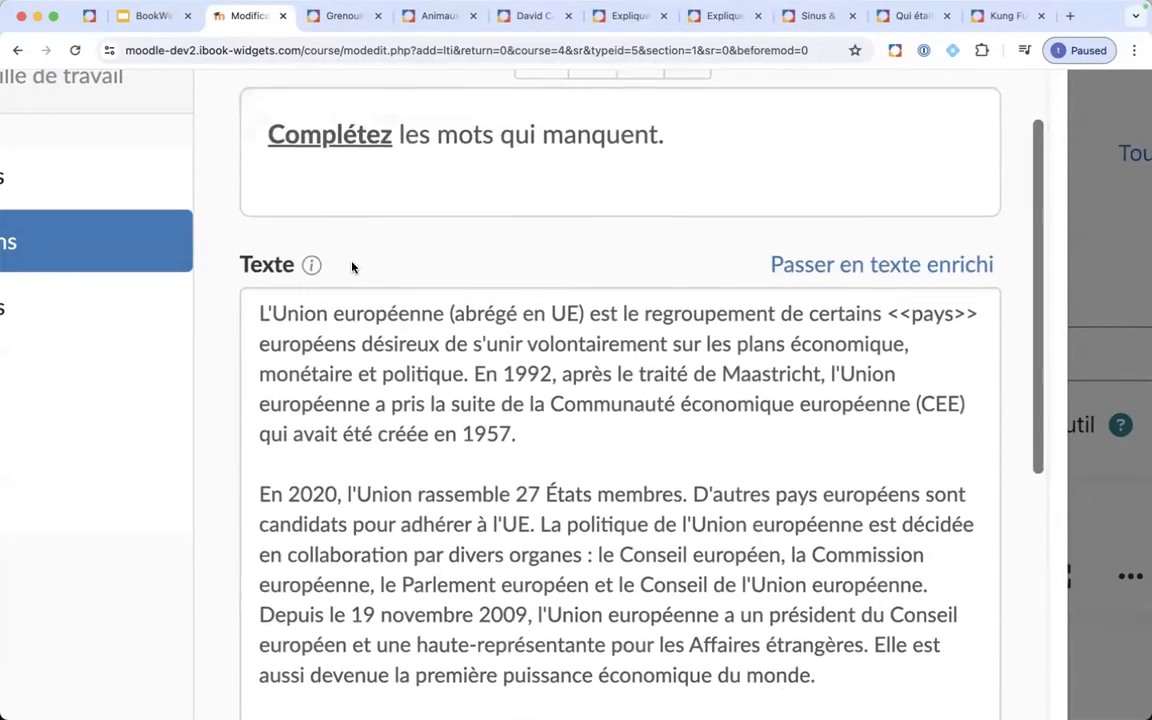
left_click(312, 252)
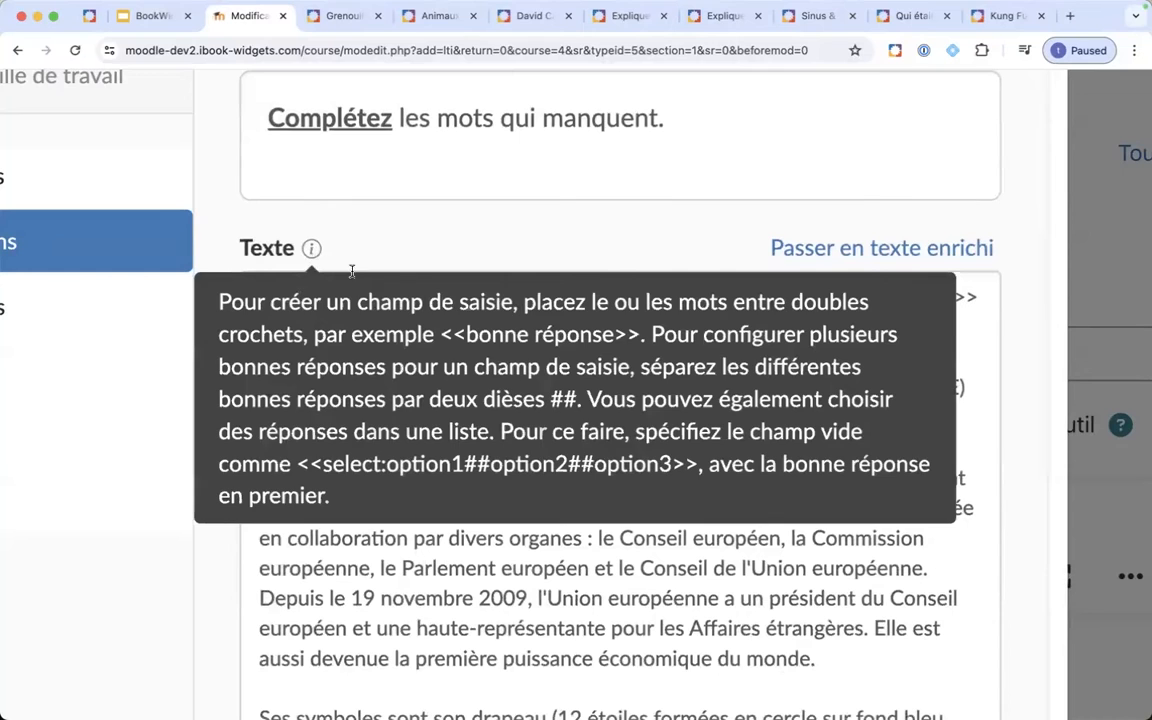
left_click_drag(442, 336, 641, 335)
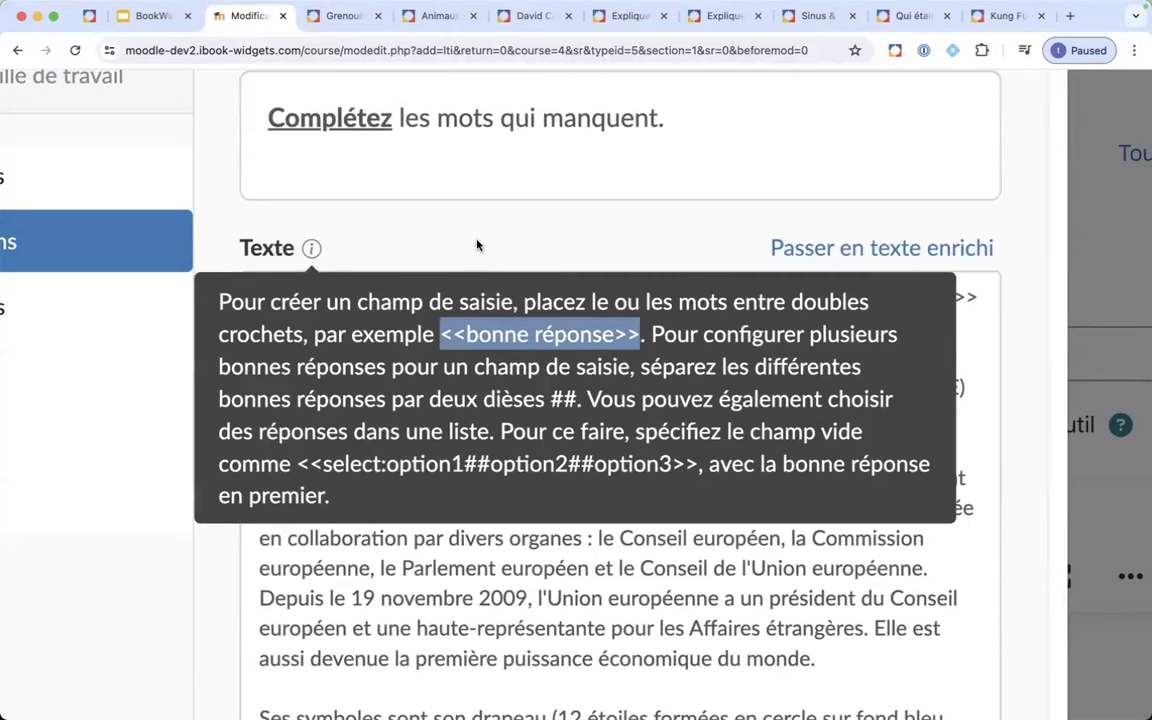
left_click(474, 248)
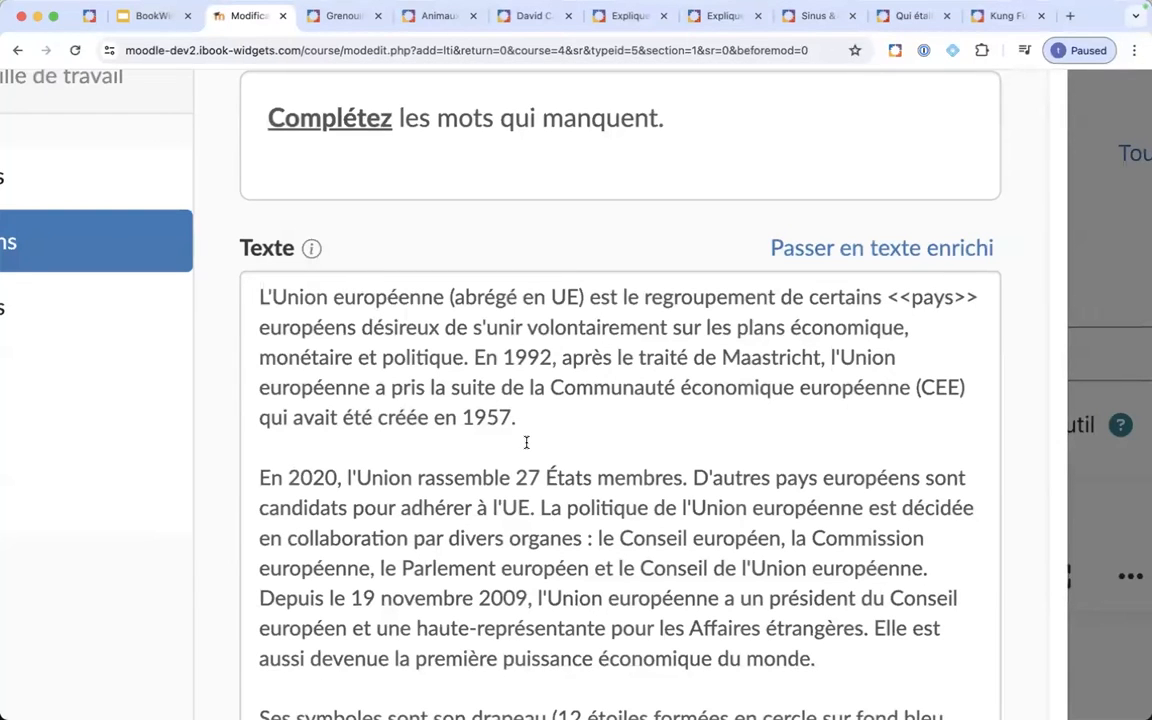
- Preview the worksheet in the student view, check the blank in question 3, and return to editing
scroll(612, 386, "up", 1)
scroll(613, 383, "down", 5)
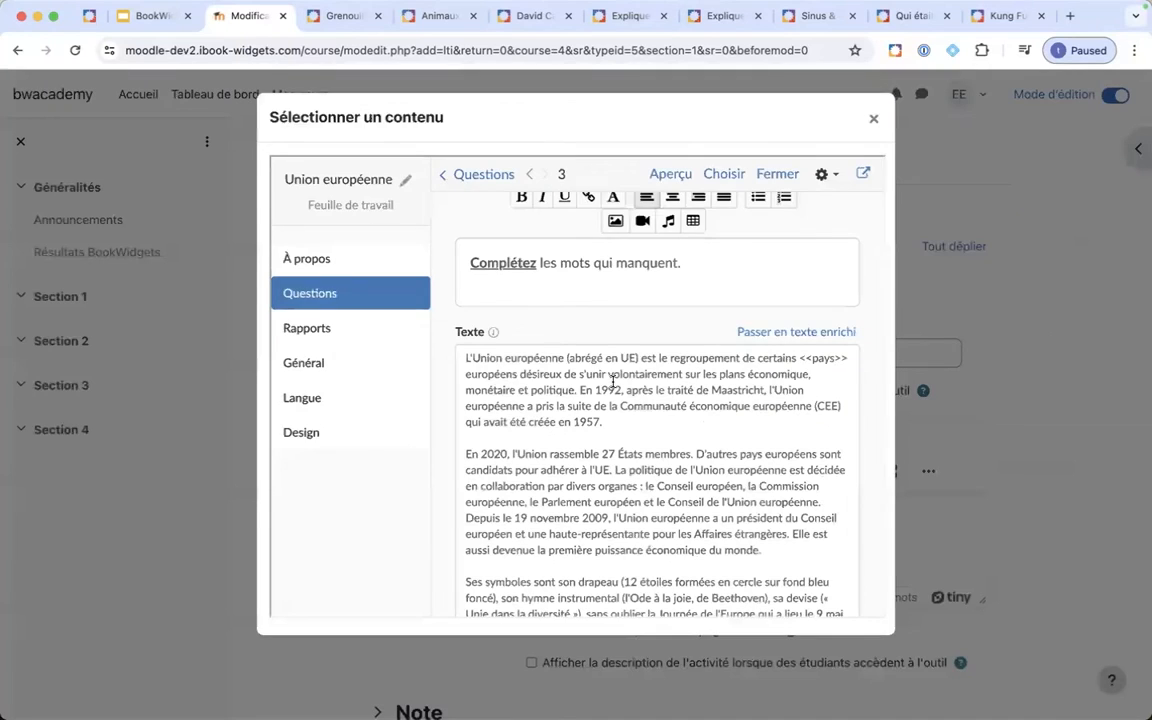
left_click(660, 175)
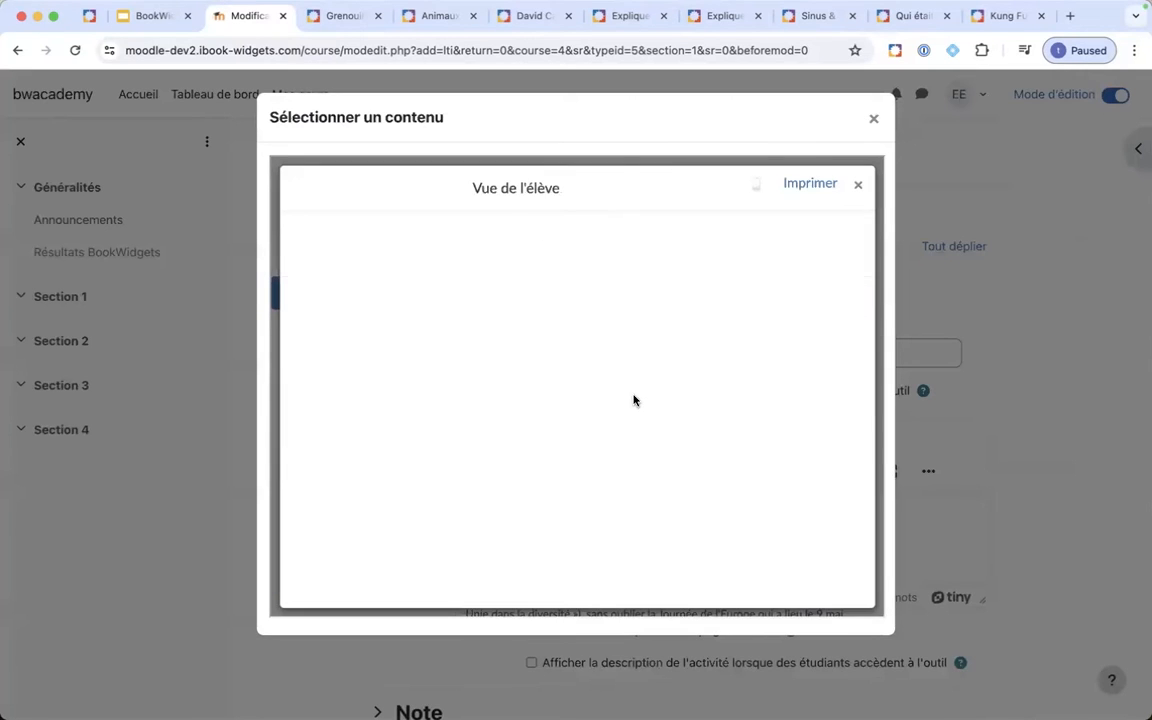
scroll(570, 355, "down", 10)
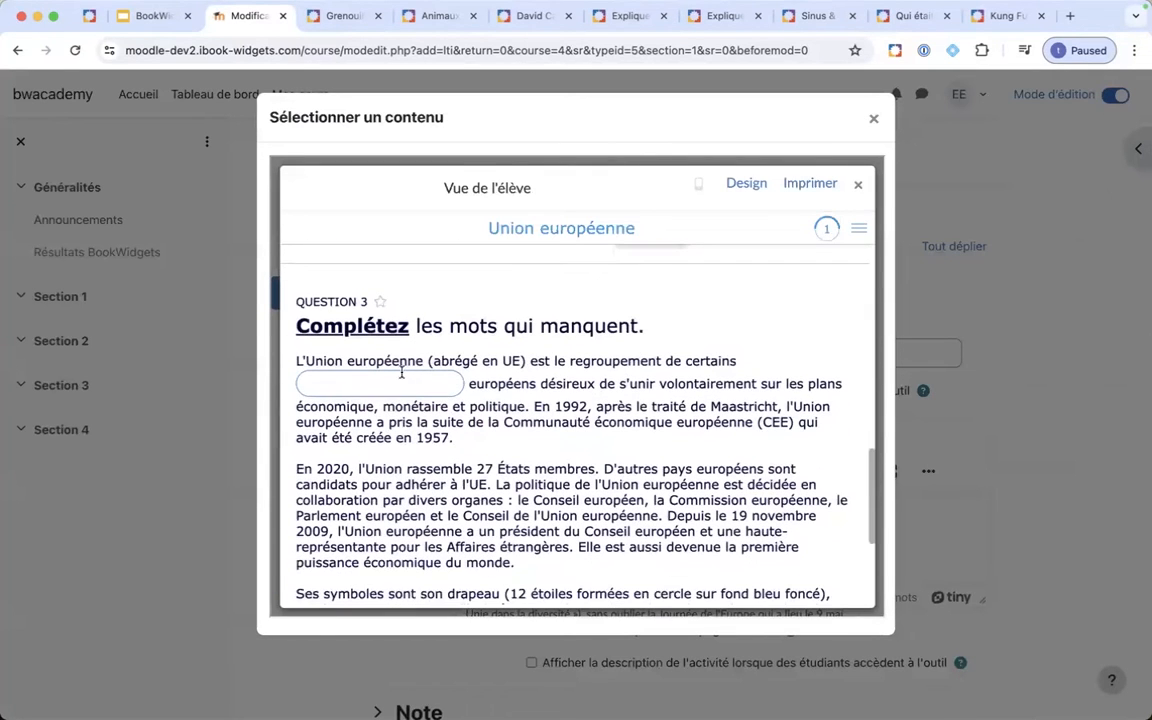
left_click(397, 378)
left_click(858, 185)
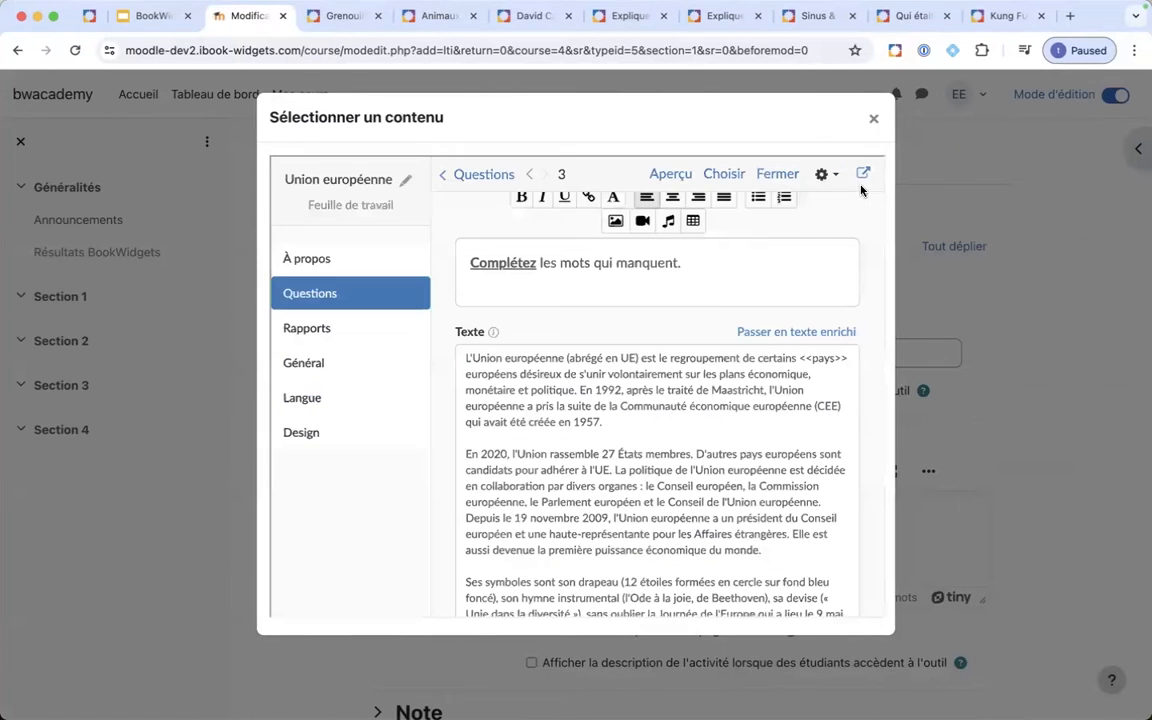
- Mark "étrangères" and "économique" at the end of the passage's second paragraph as blanks with double chevrons
scroll(702, 462, "down", 1)
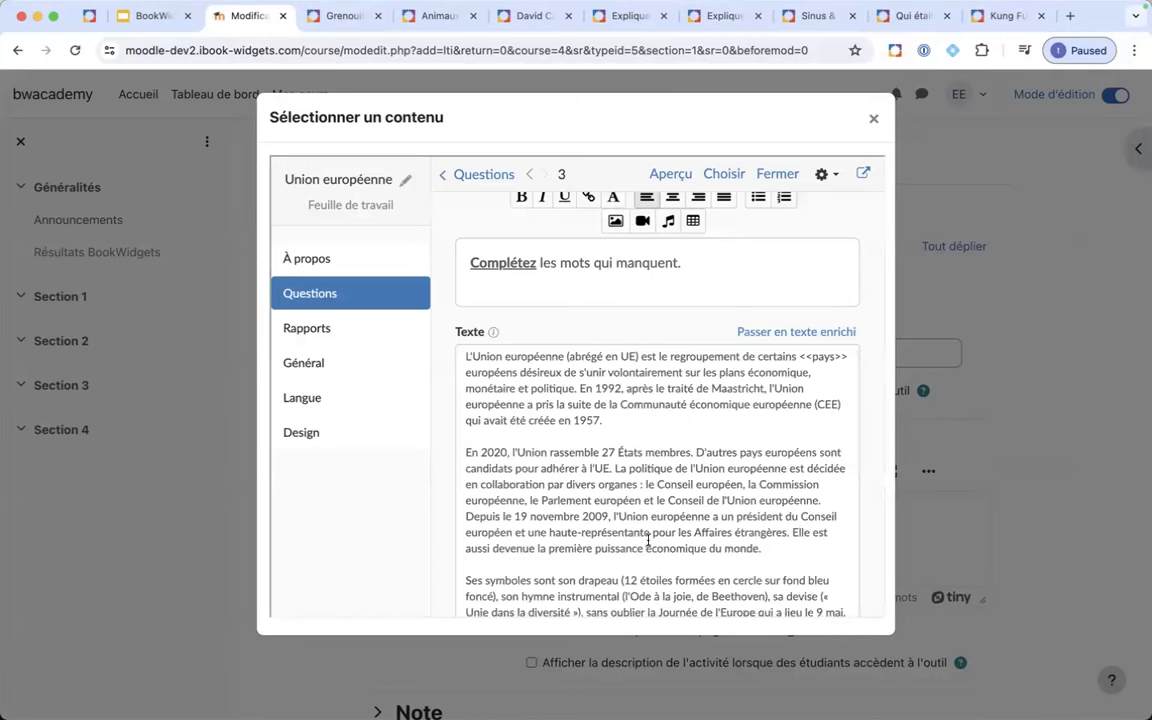
scroll(656, 537, "down", 1)
left_click(736, 502)
type("<<")
left_click(798, 504)
type(">>")
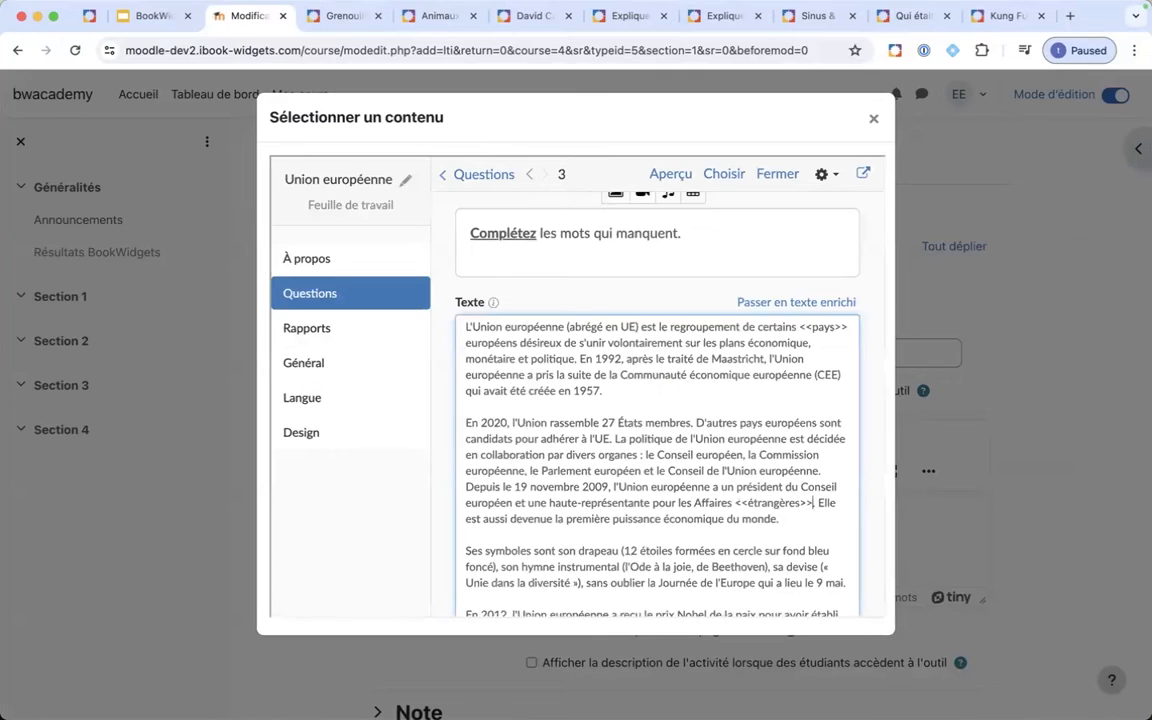
left_click(666, 519)
type("<<")
left_click(739, 519)
type(">>")
- Mark "Maastricht" in the passage's first paragraph as a blank by enclosing it in double chevrons
left_click(711, 359)
type("<<")
left_click(779, 359)
type(">>")
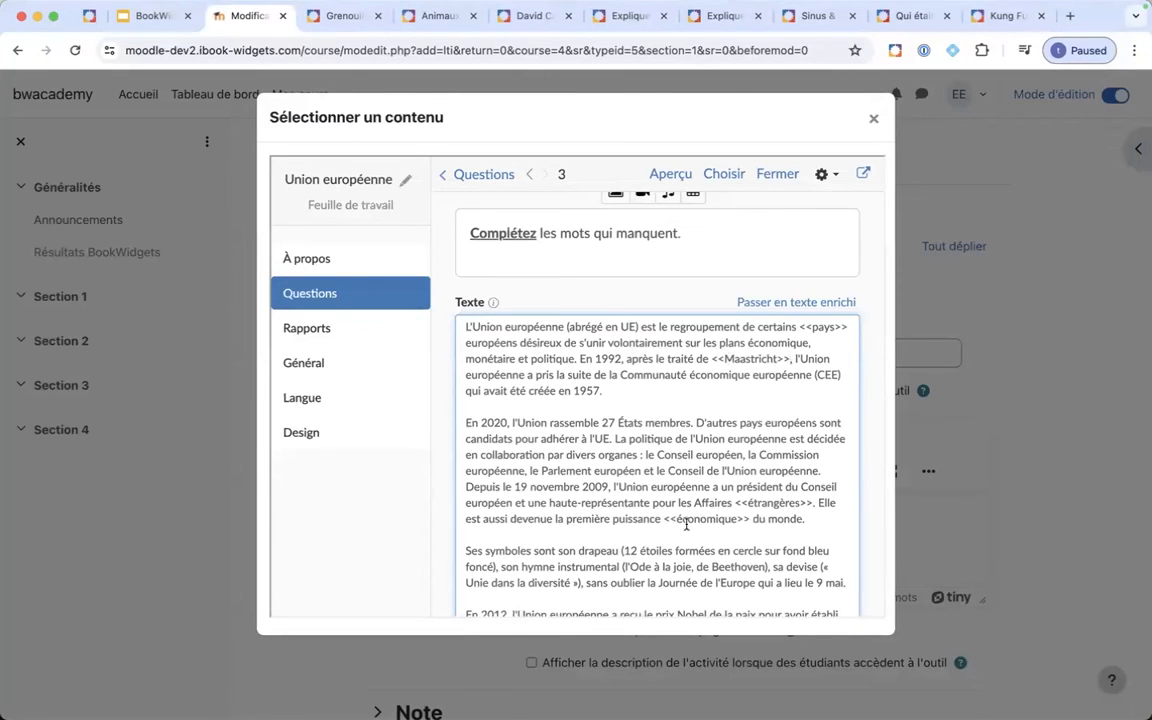
left_click_drag(684, 520, 677, 520)
- Remove the option "Ignorer les majuscules" from the question's answer comparison settings
scroll(600, 431, "down", 5)
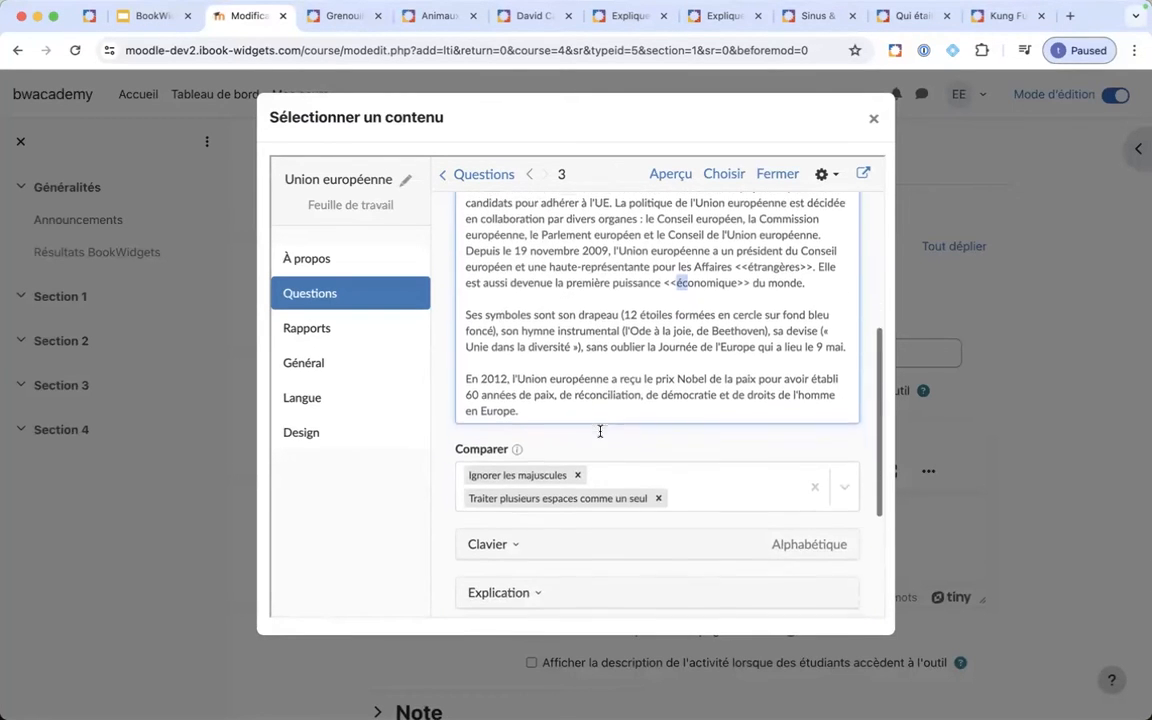
scroll(600, 431, "down", 1)
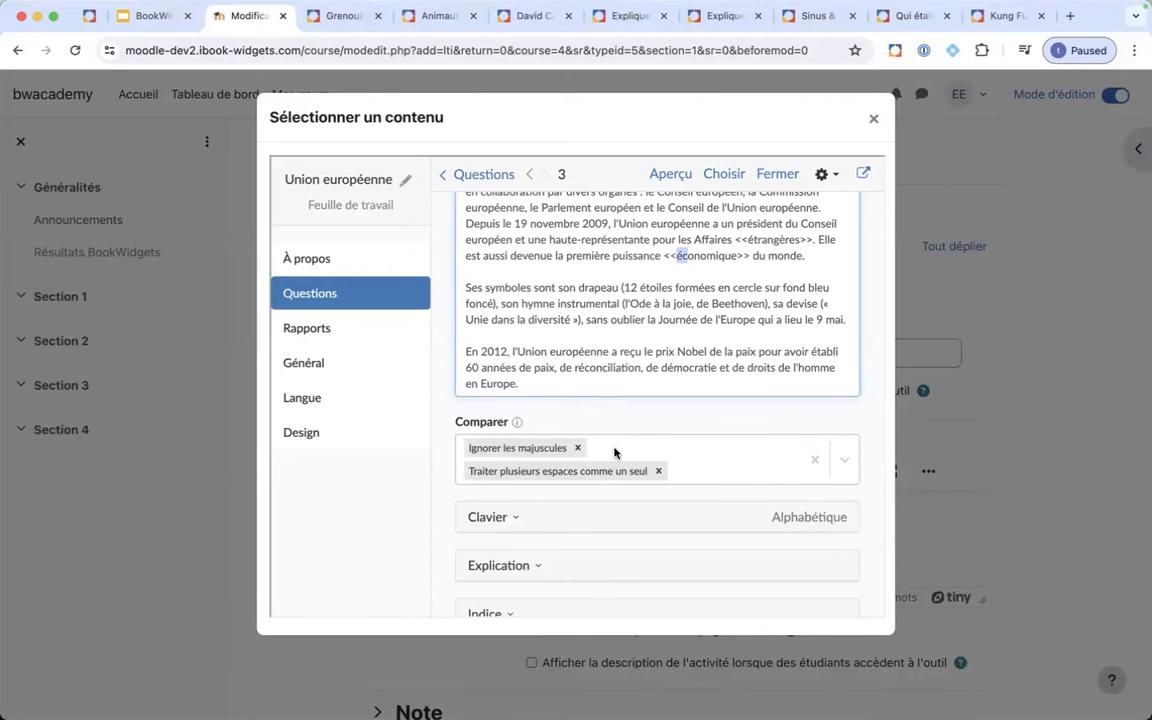
scroll(614, 452, "up", 2)
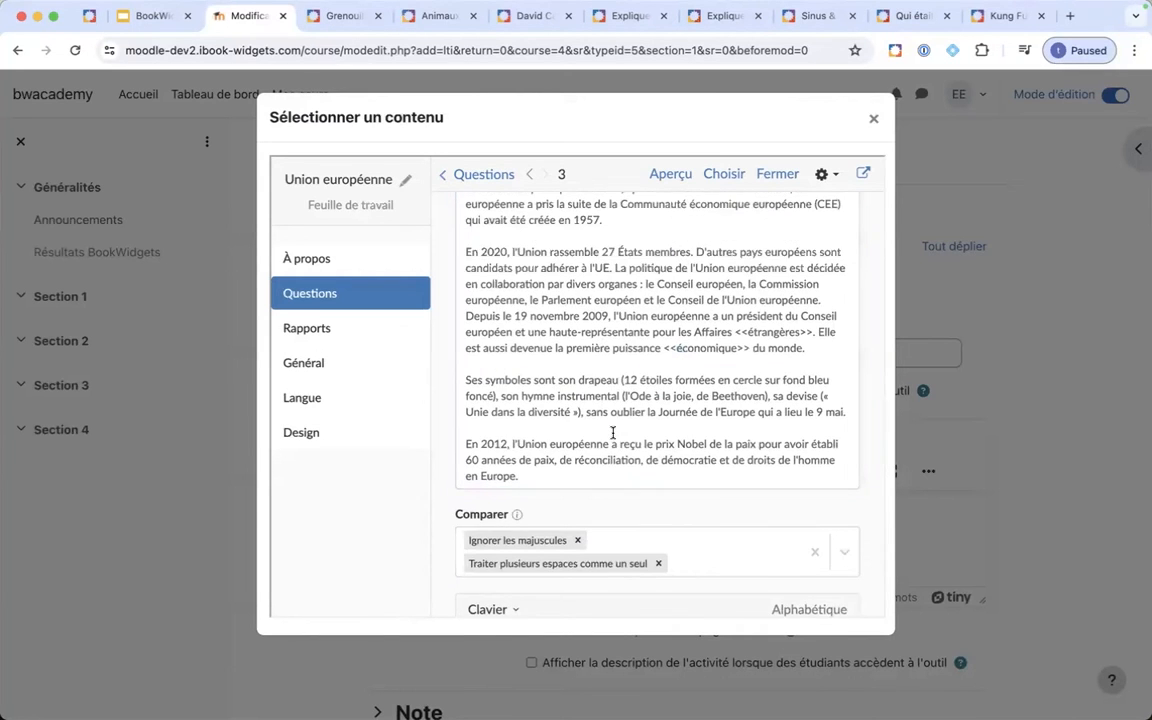
scroll(561, 382, "down", 2)
scroll(646, 422, "down", 1)
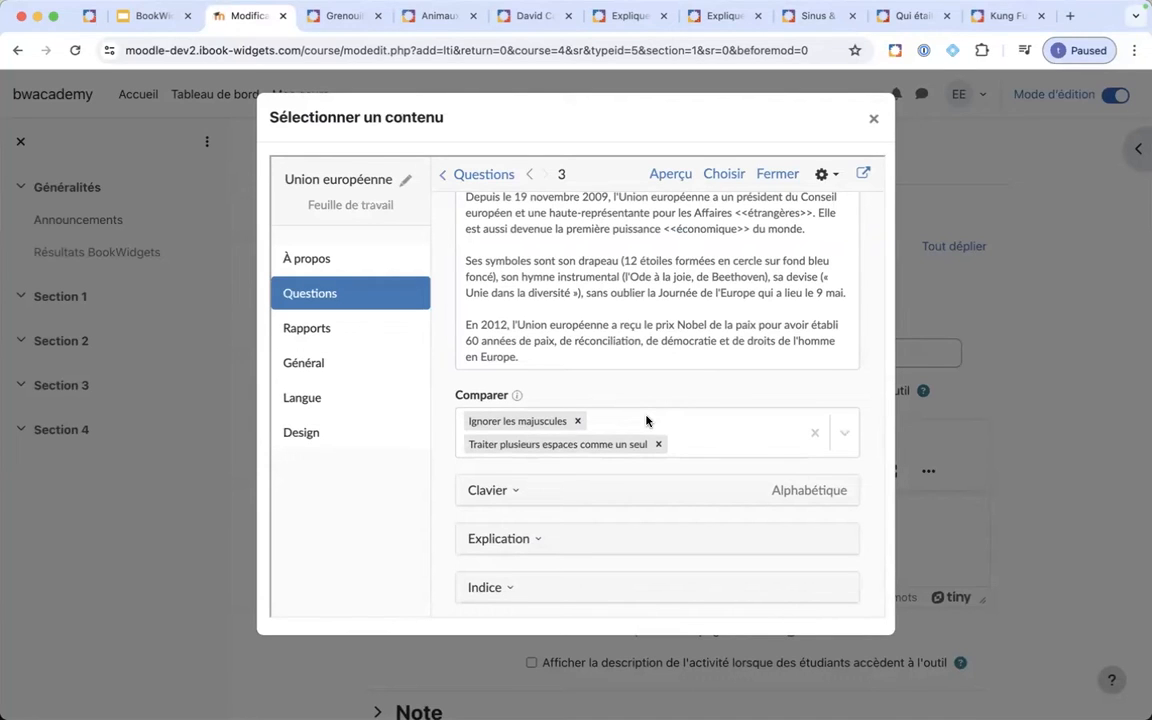
left_click(720, 433)
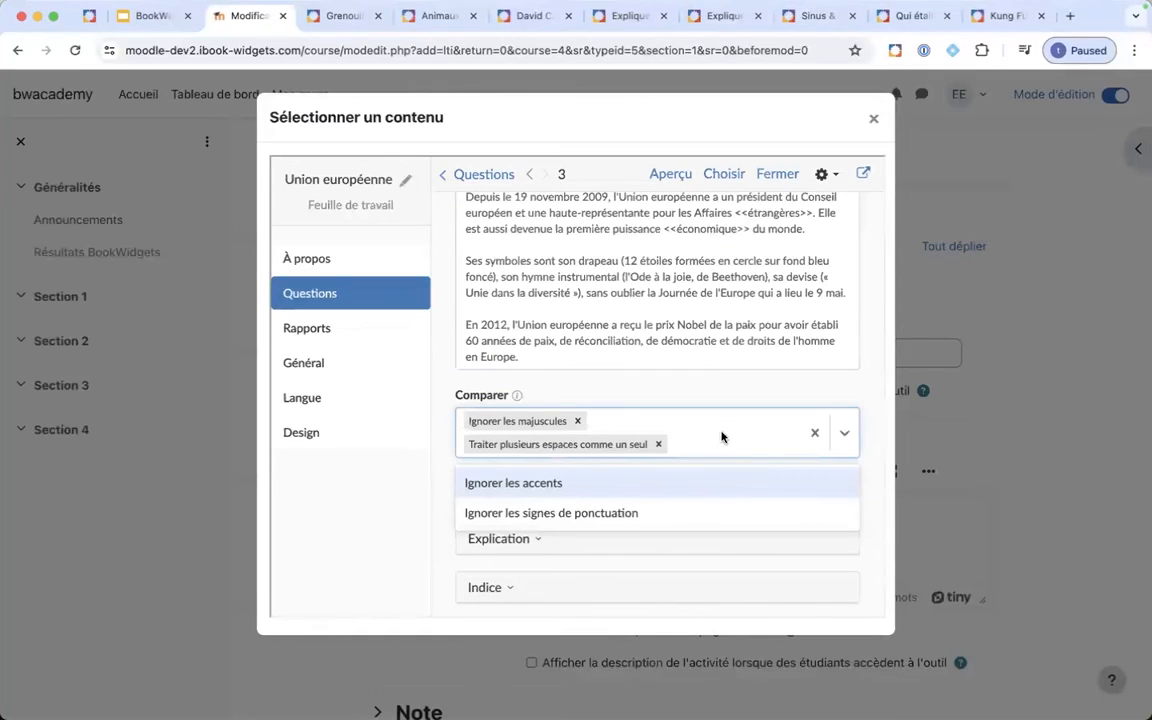
left_click(579, 421)
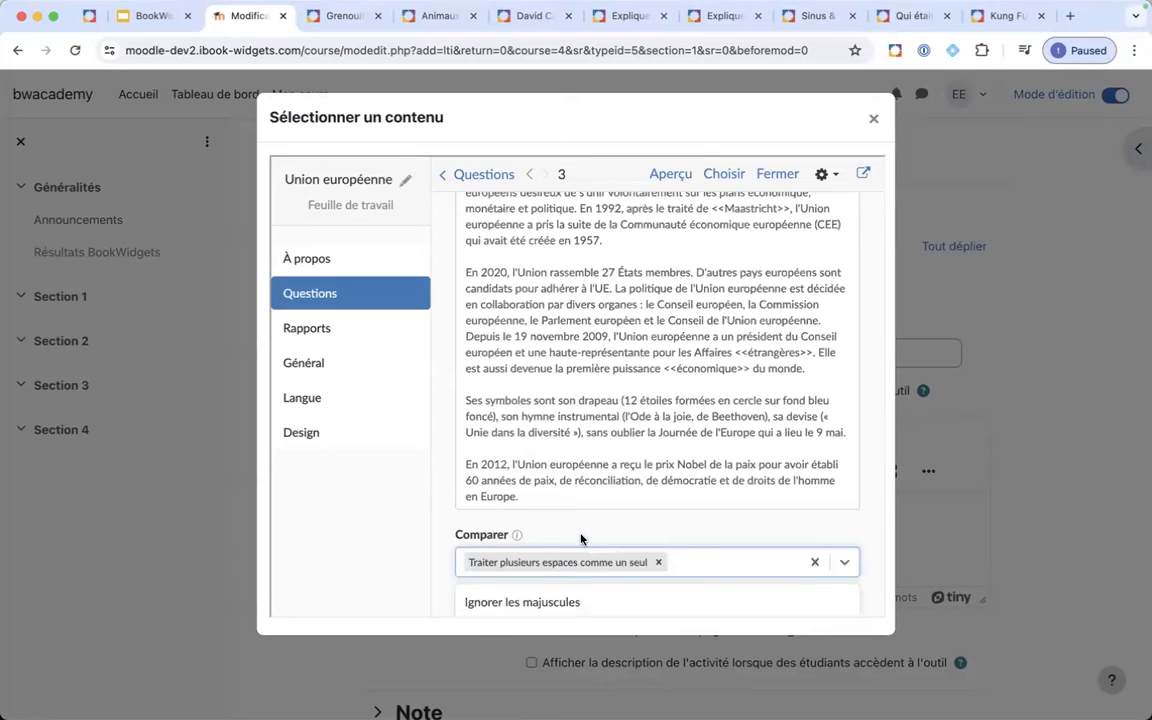
- Review the remaining answer comparison options of question 3 and close the list
scroll(583, 538, "down", 2)
left_click(698, 445)
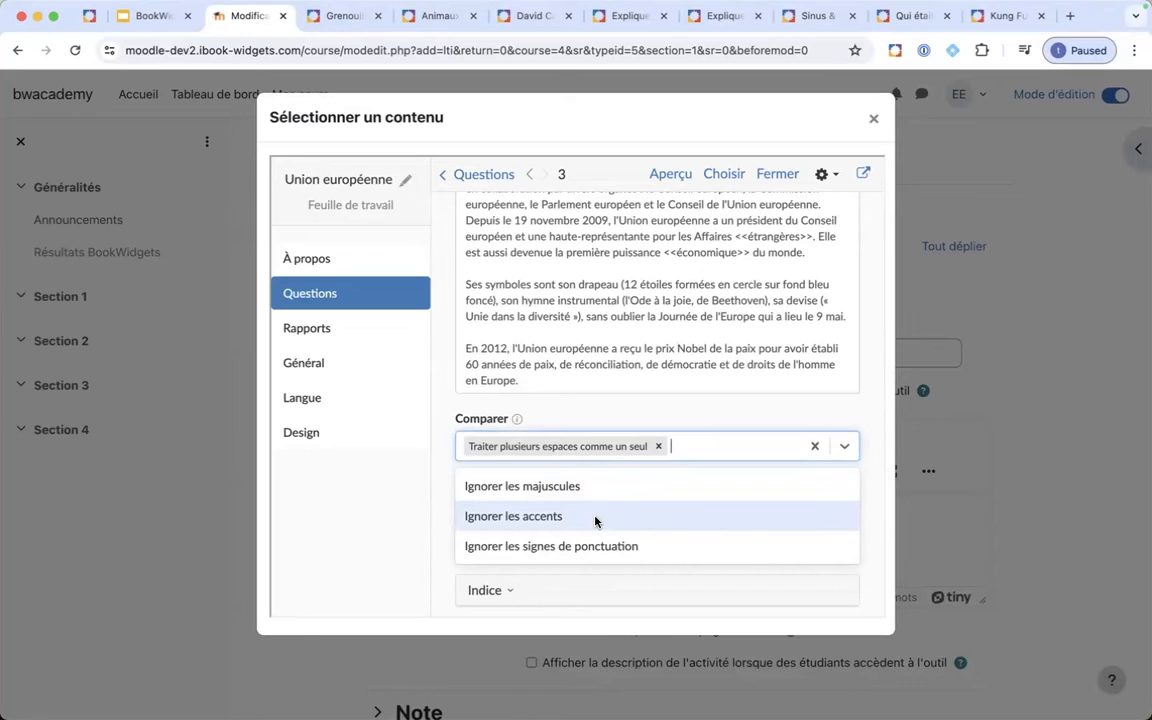
left_click(625, 419)
scroll(633, 421, "up", 2)
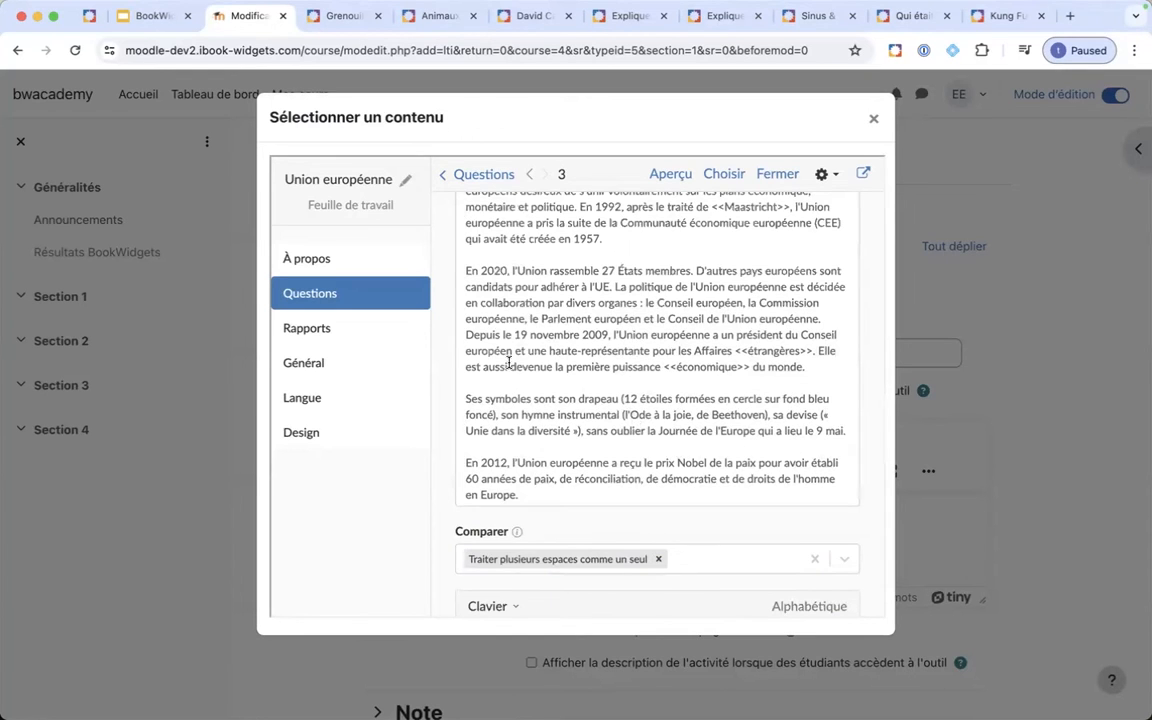
- Mark "Nobel" in the passage's last paragraph as a blank by enclosing it in double chevrons
scroll(509, 363, "up", 3)
scroll(509, 363, "down", 1)
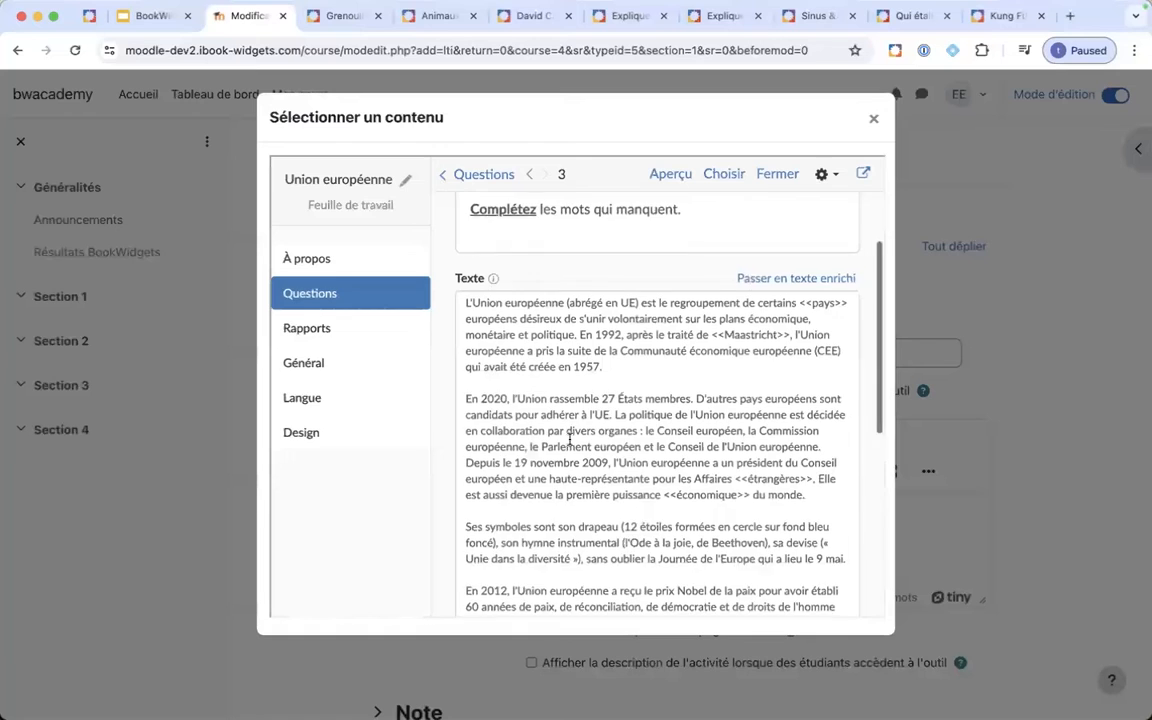
scroll(570, 440, "down", 1)
left_click(679, 556)
type("<<")
left_click(718, 557)
type(">>")
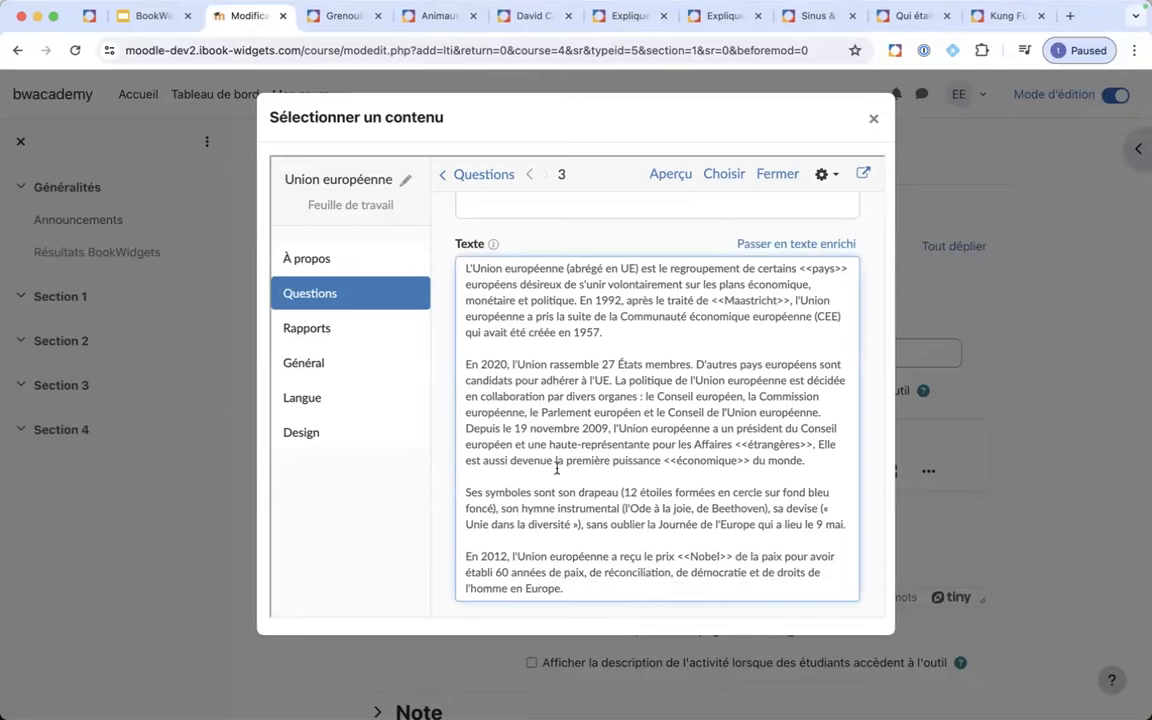
- Mark "12" in the passage's third paragraph as a blank that also accepts "douze", written as <<12##douze>>
scroll(556, 468, "down", 2)
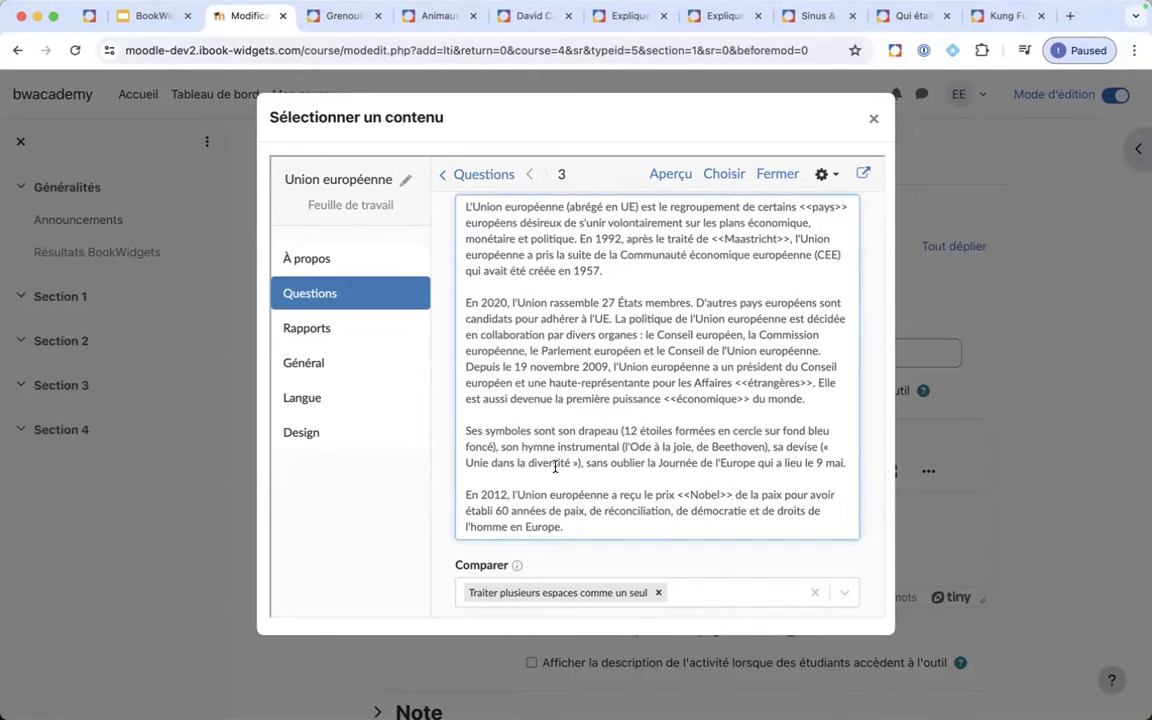
scroll(555, 467, "up", 1)
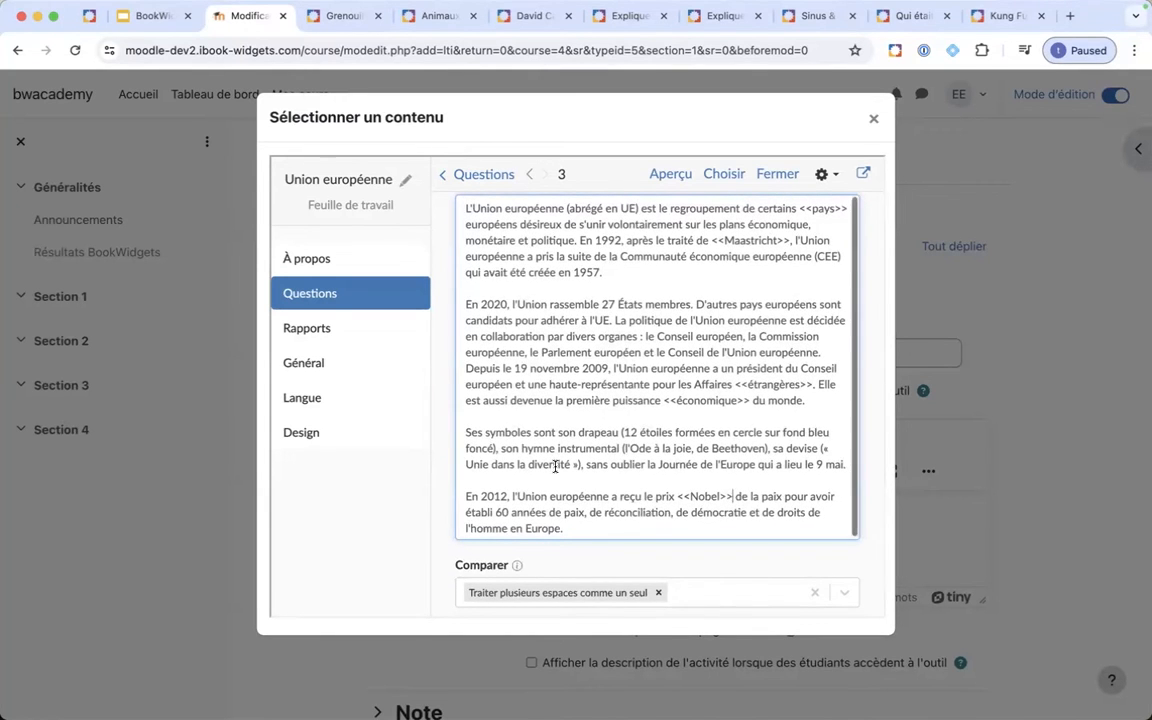
scroll(633, 434, "up", 5)
left_click(617, 431)
type("<<")
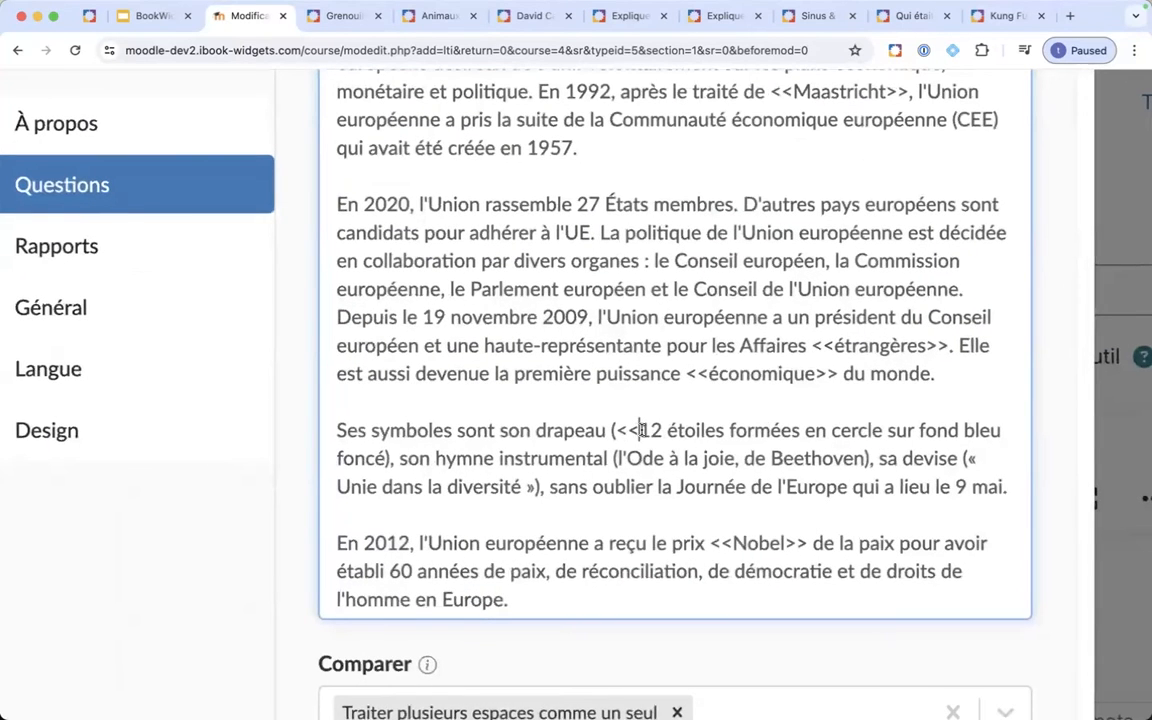
left_click(660, 431)
type(">>")
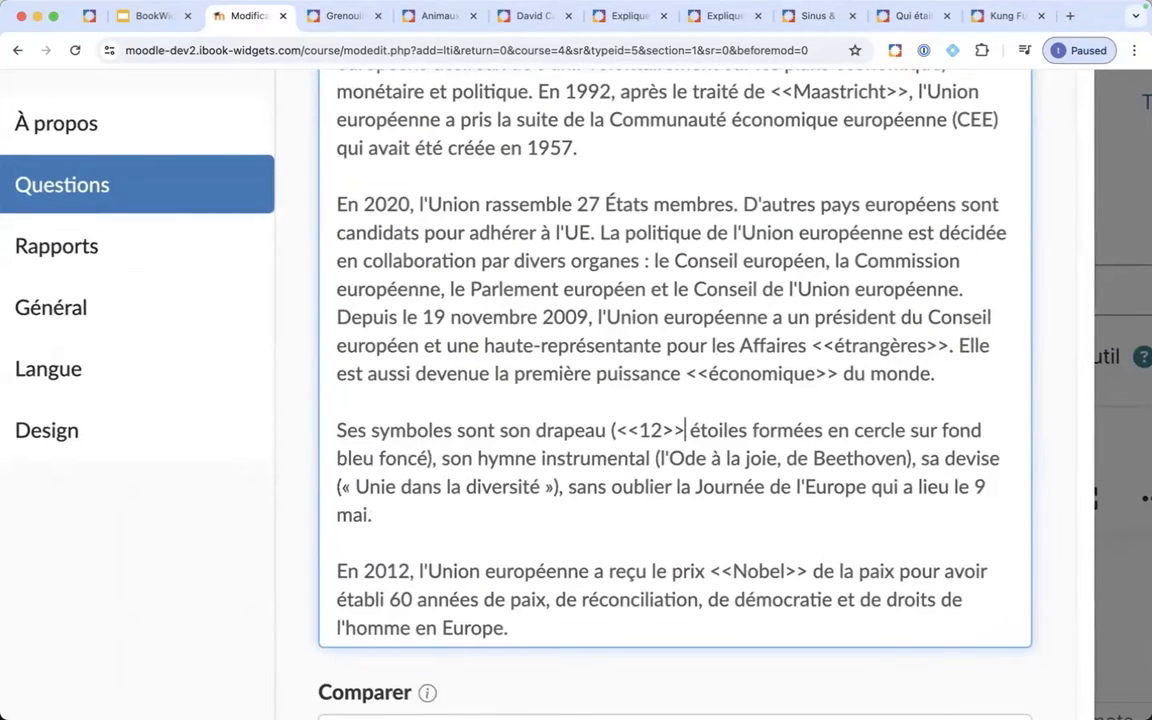
left_click(660, 431)
type("##douze")
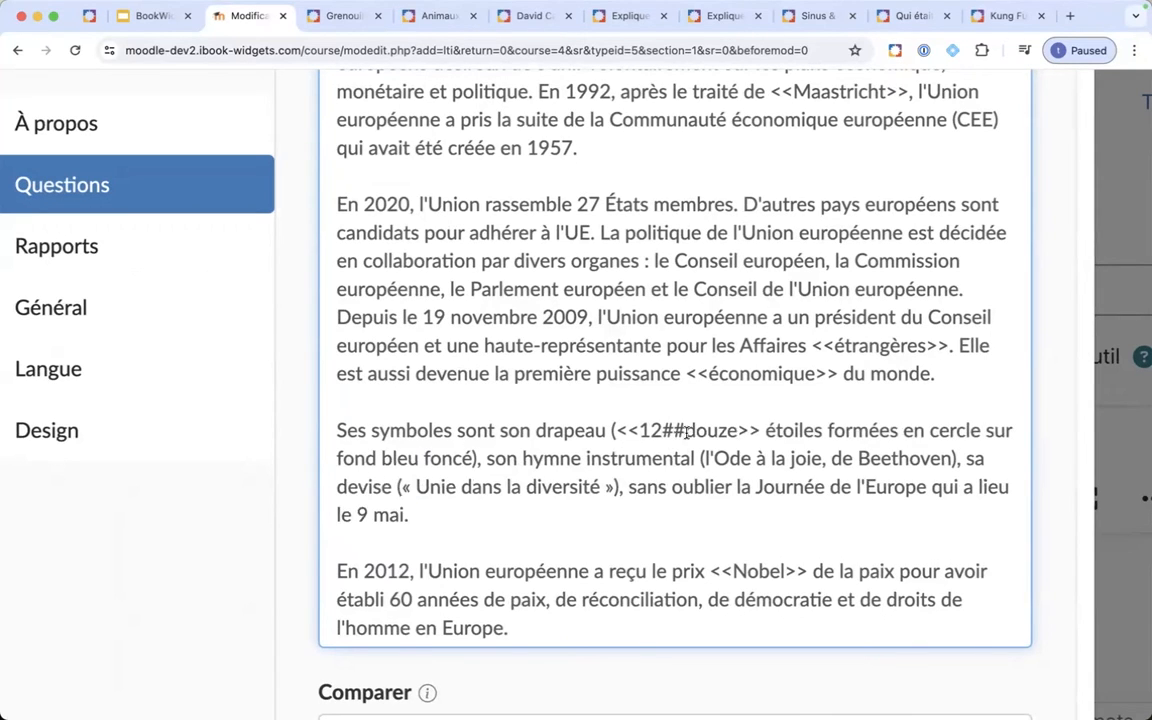
- Examine the alternative answers in the flag blank and read the passage text's help note on blank syntax
left_click_drag(686, 431, 665, 432)
left_click(638, 432)
left_click_drag(641, 432, 661, 432)
left_click(738, 430)
scroll(510, 448, "down", 5)
scroll(484, 432, "up", 3)
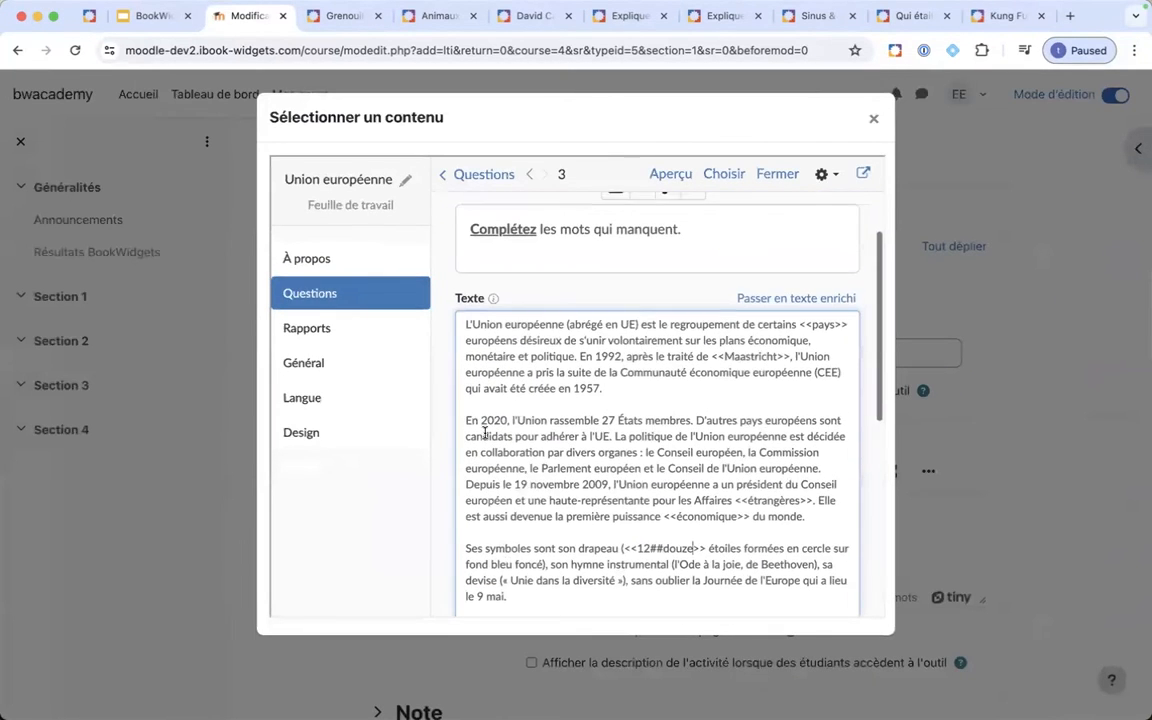
mouse_move(494, 302)
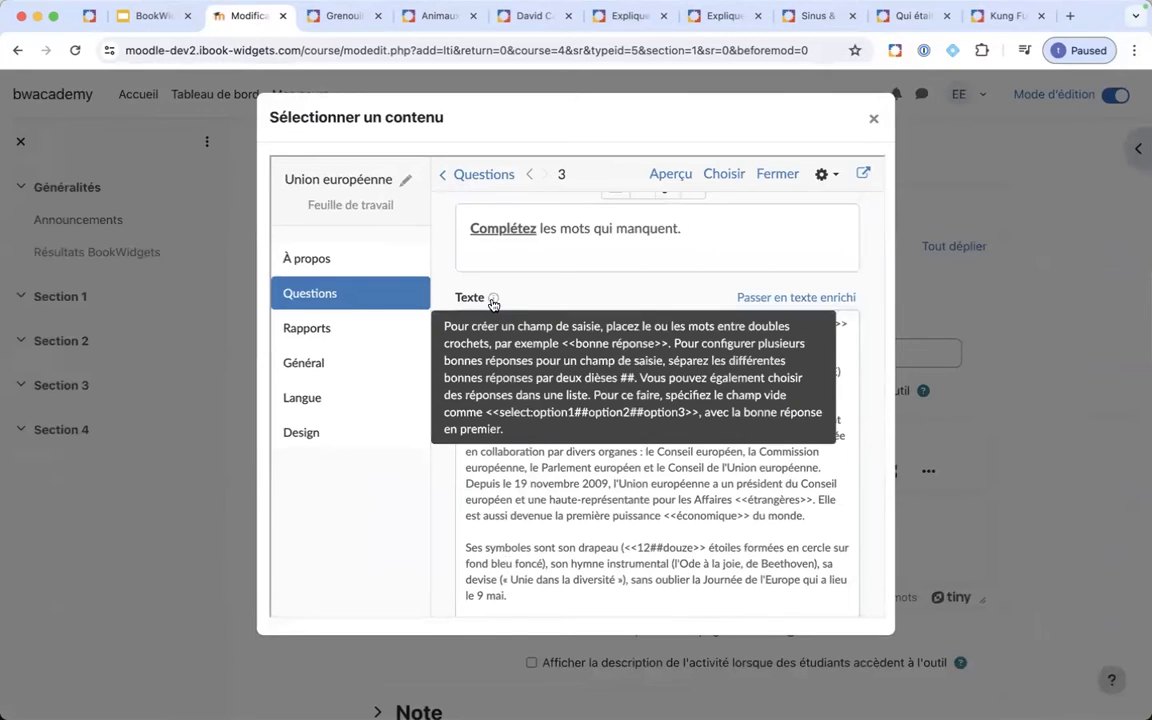
left_click_drag(627, 378, 502, 380)
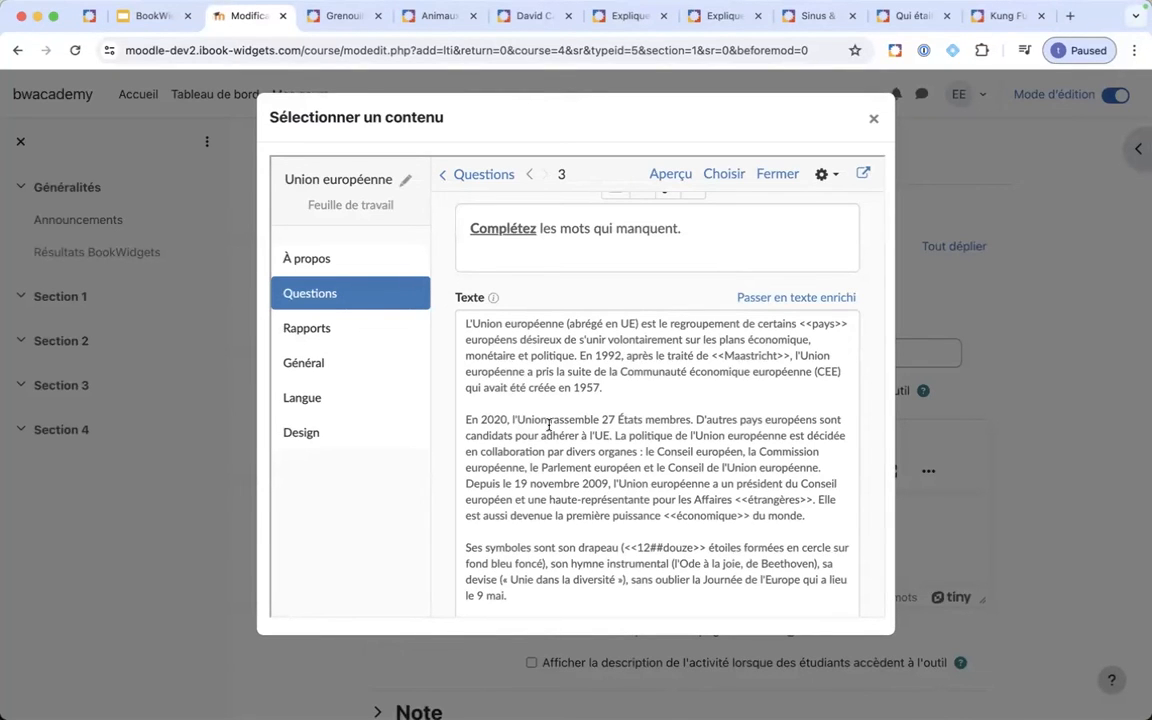
scroll(549, 425, "up", 5)
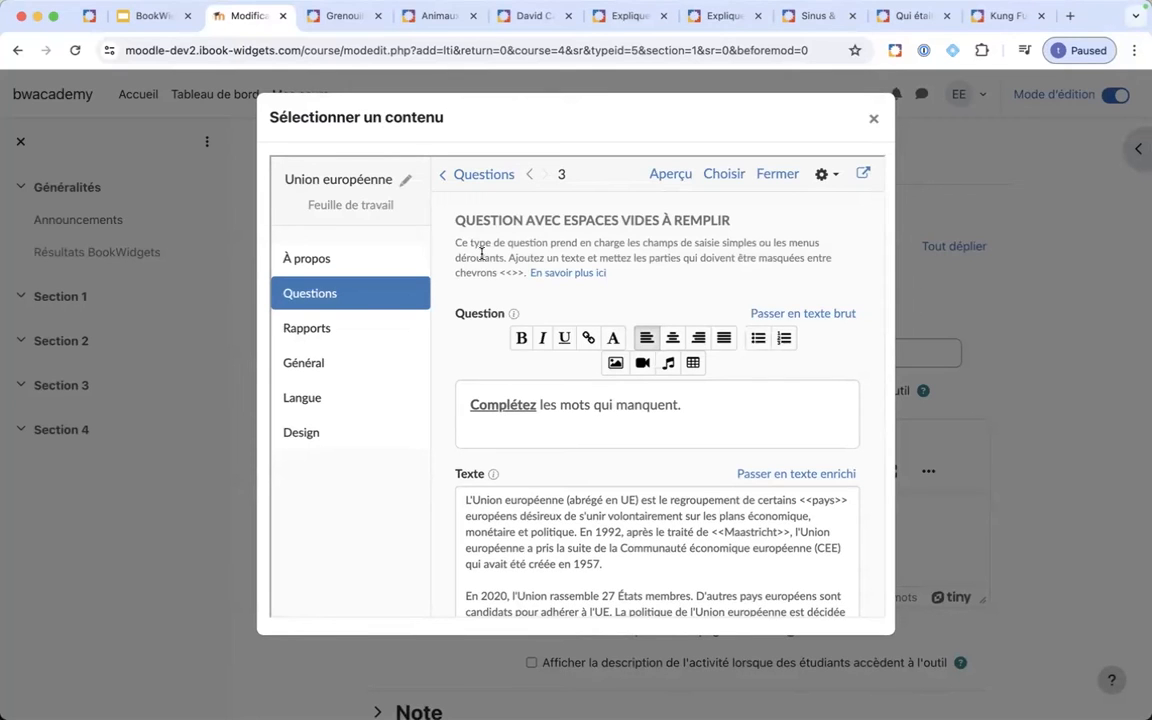
- Preview the worksheet in the student view, check all the blanks in question 3, and return to editing
left_click(672, 178)
scroll(860, 320, "down", 5)
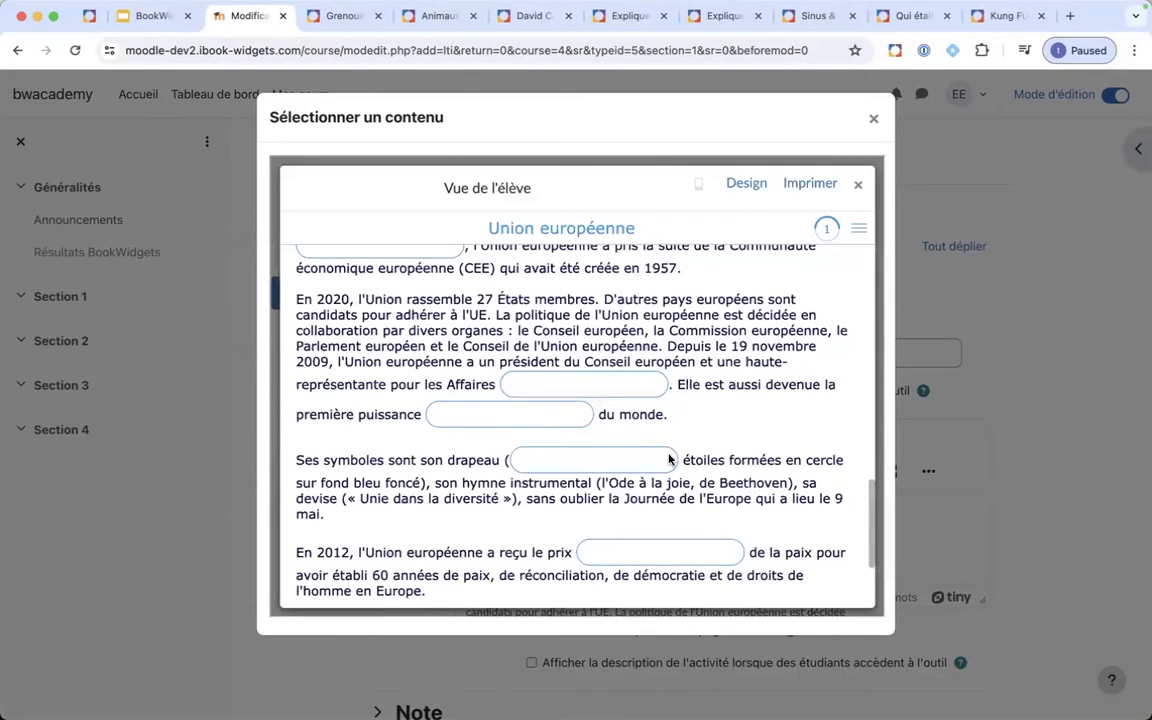
scroll(669, 458, "down", 3)
scroll(669, 458, "up", 4)
scroll(669, 458, "up", 3)
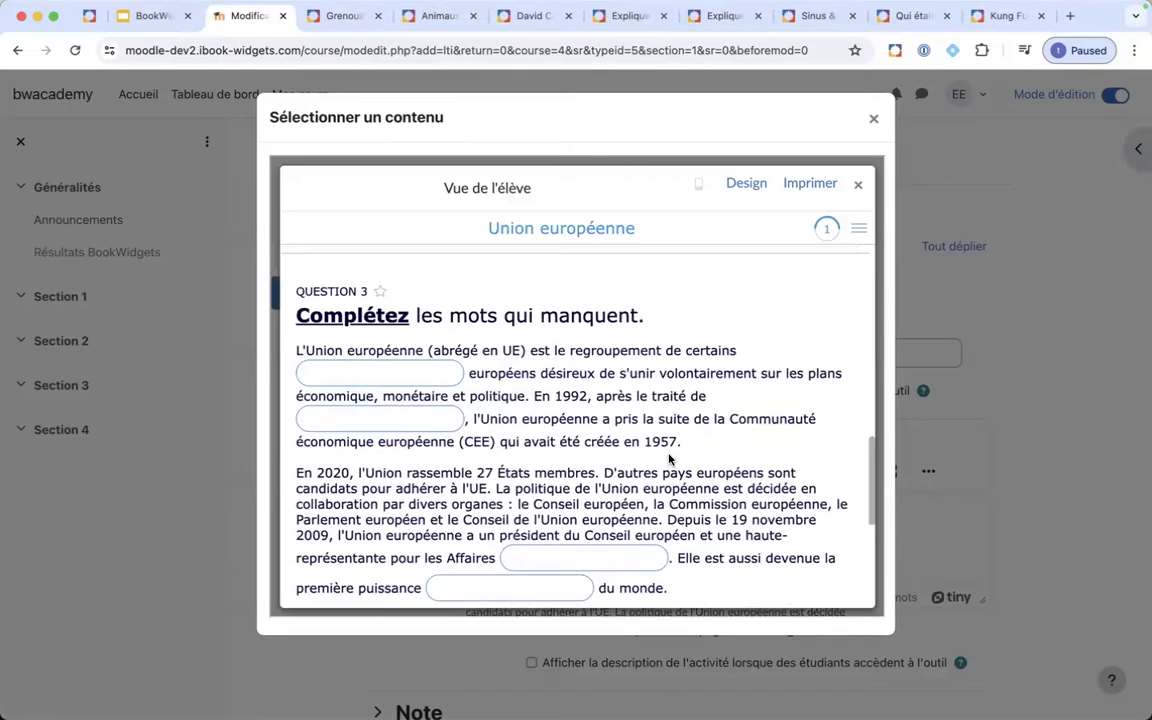
left_click(855, 187)
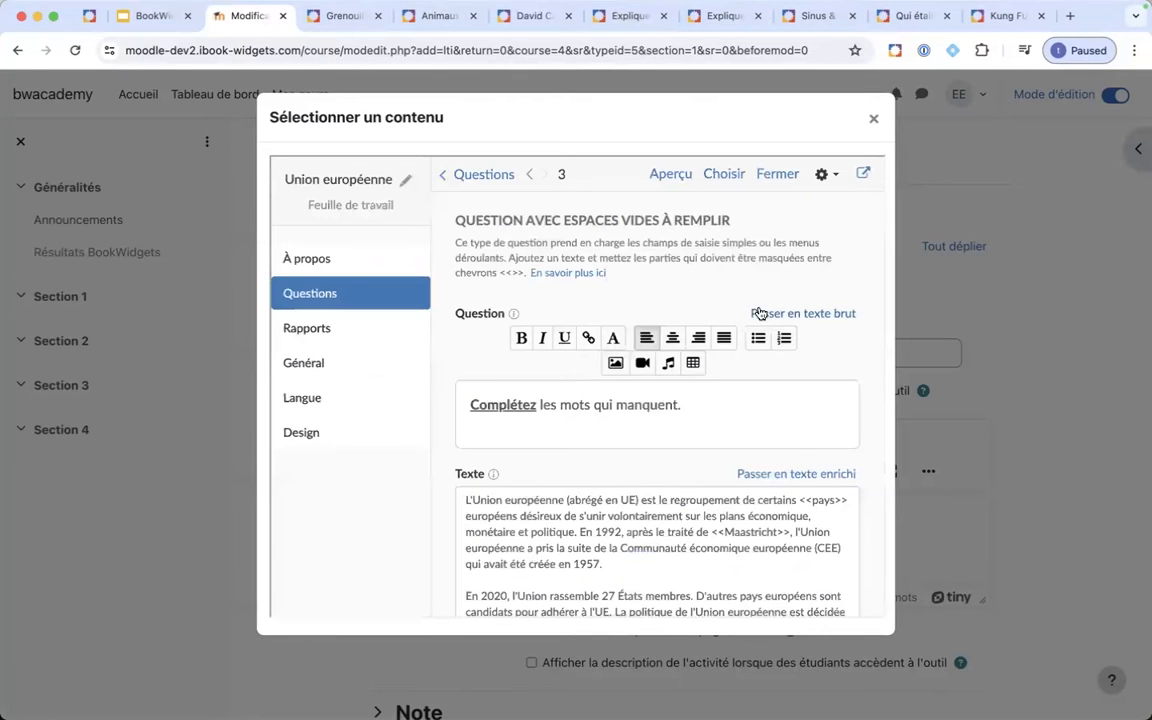
- Expand question 3's correction and scoring options and check the calculation method and question weight
scroll(678, 405, "down", 1)
scroll(678, 405, "down", 10)
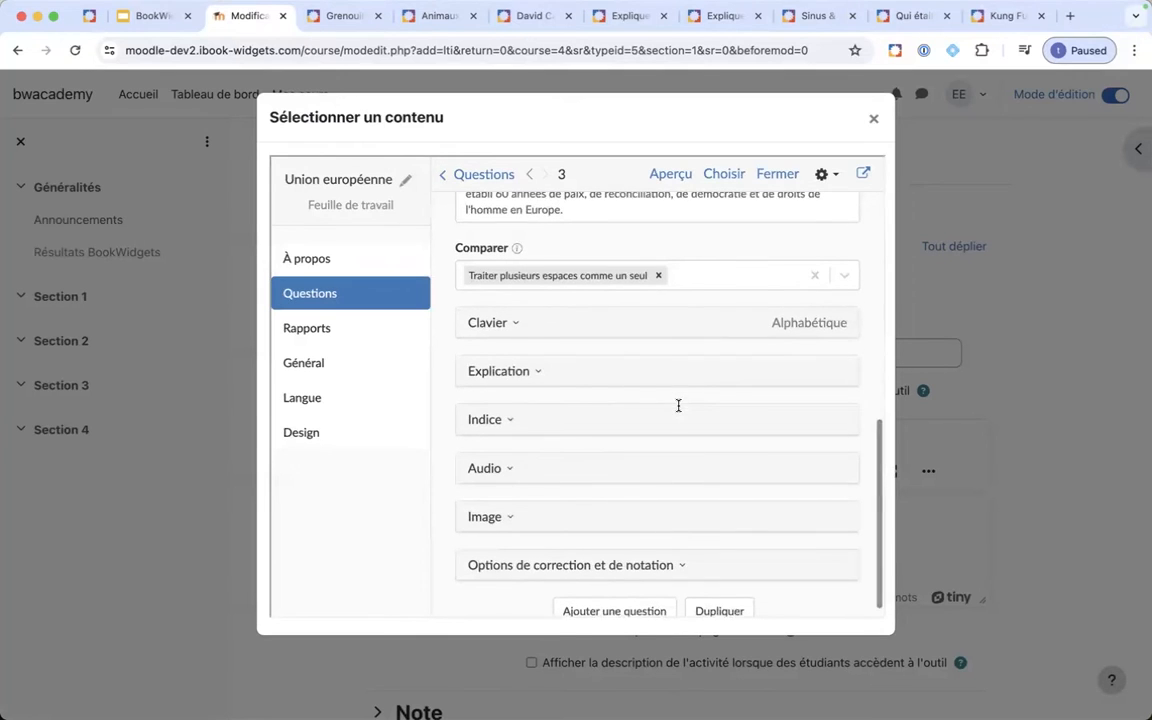
scroll(620, 386, "down", 1)
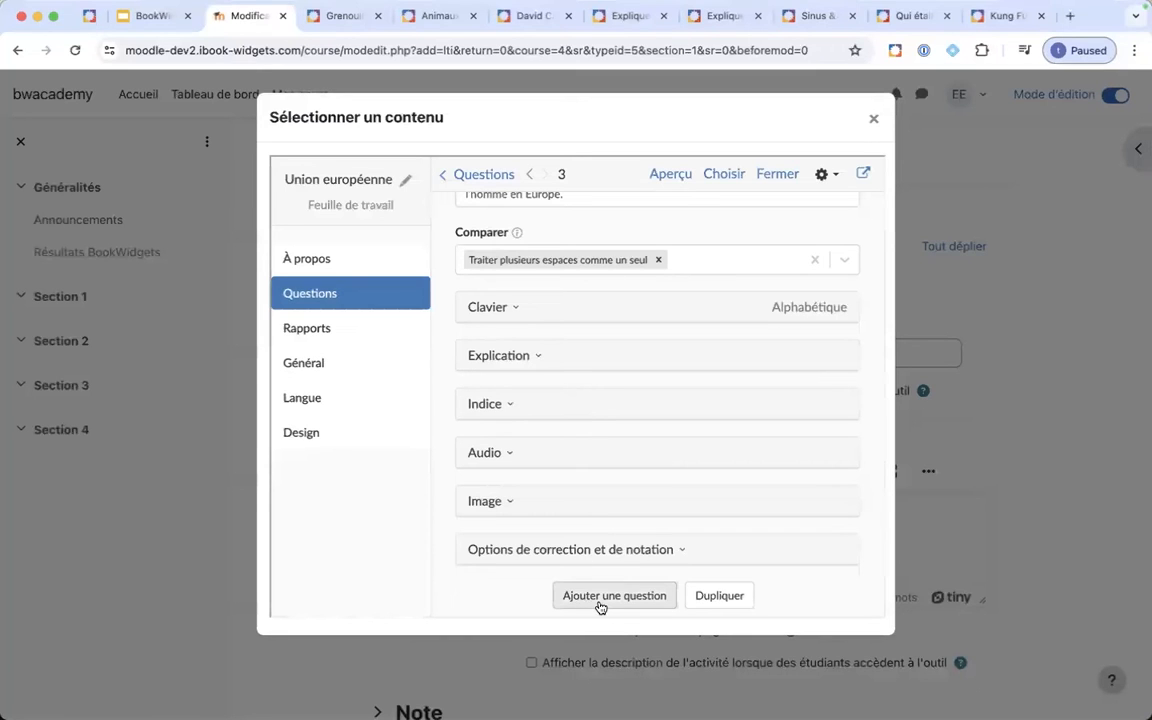
left_click(615, 552)
scroll(615, 556, "down", 4)
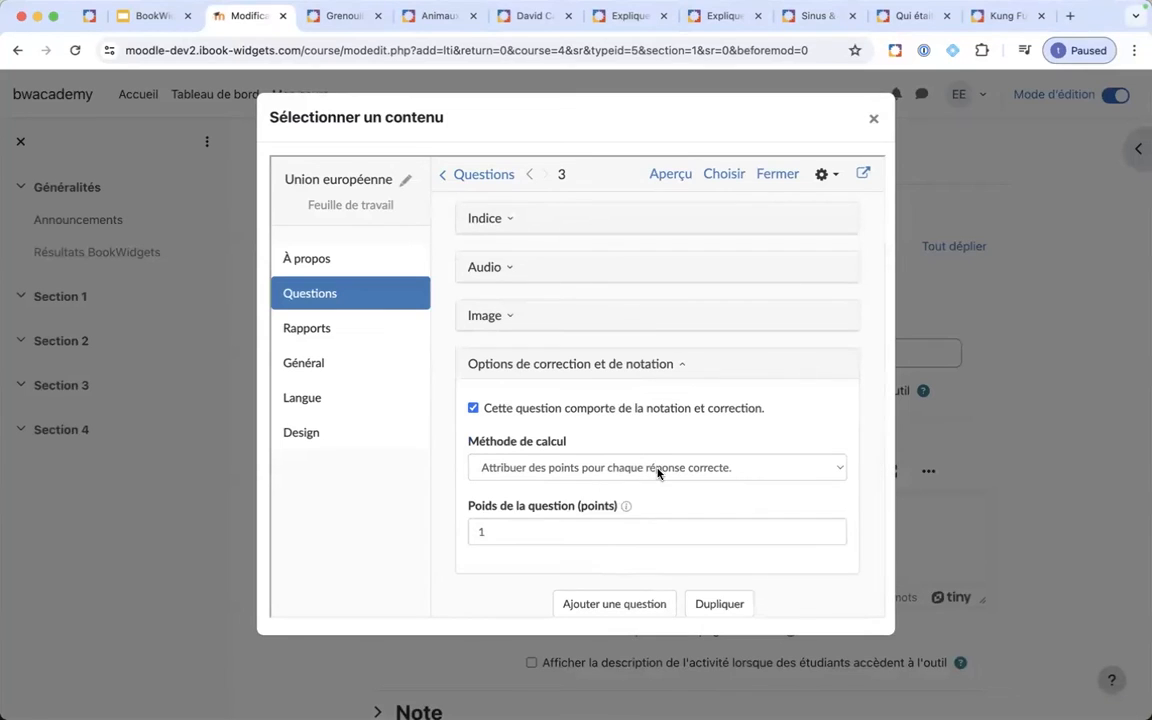
scroll(571, 586, "down", 1)
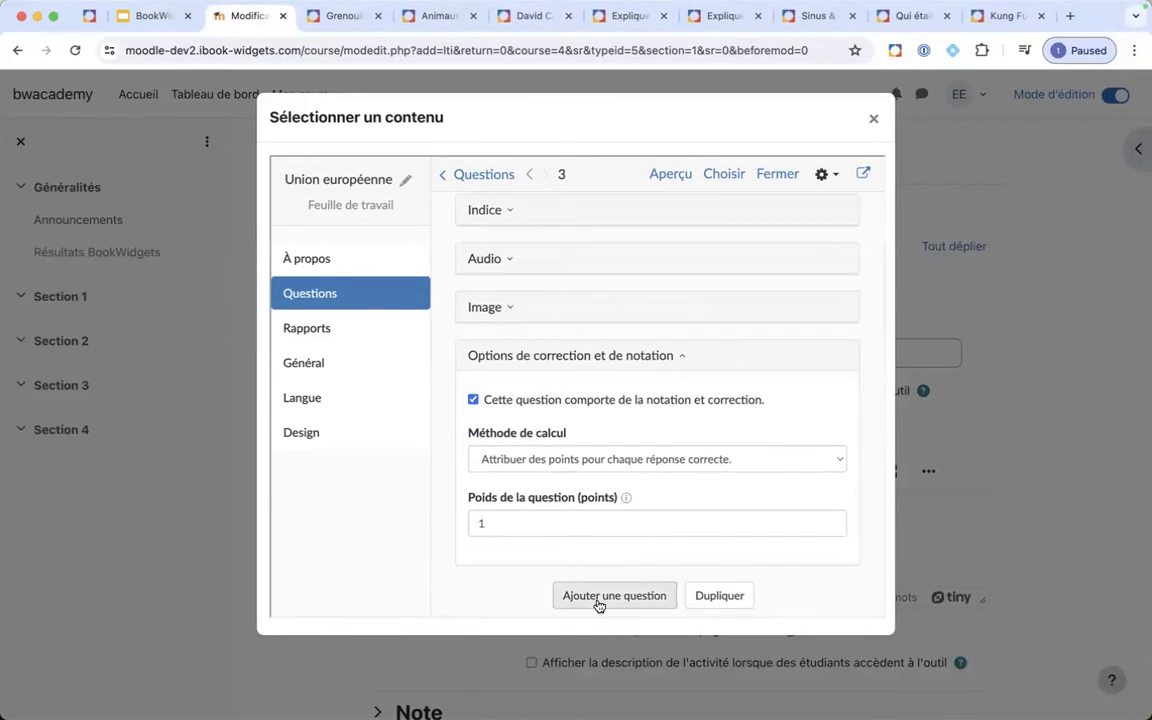
- Add a fourth question of the type "Question à texte enrichi" to the worksheet
left_click(598, 605)
scroll(555, 508, "down", 5)
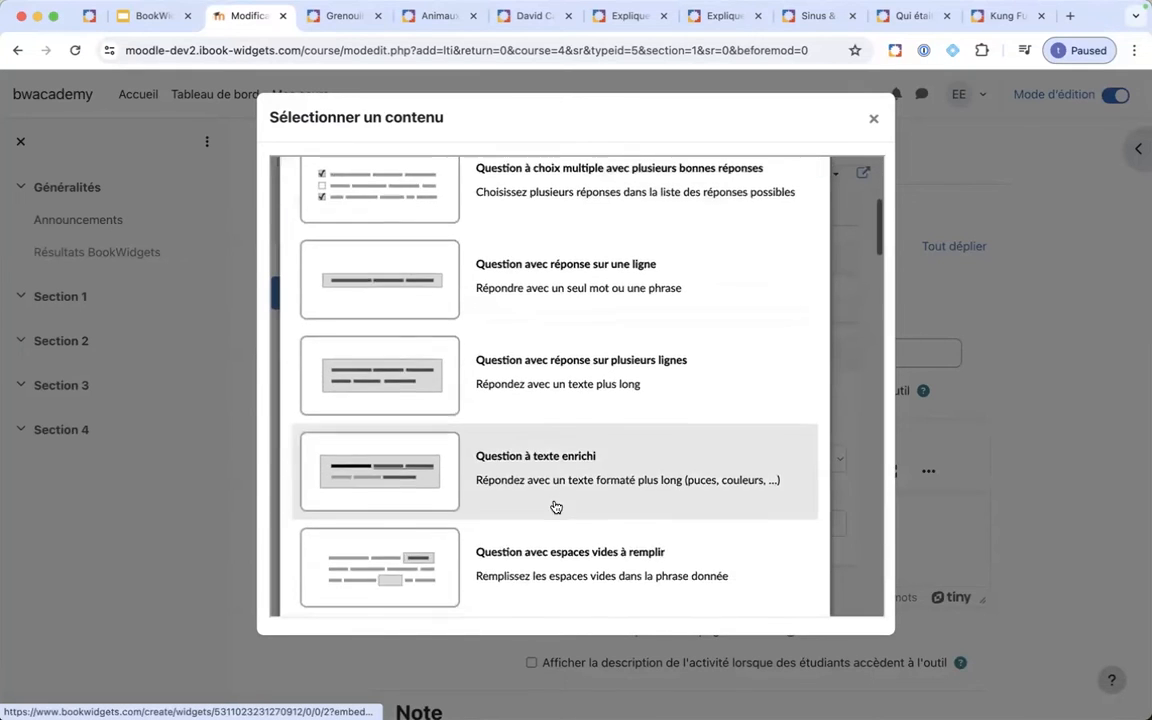
scroll(556, 507, "down", 1)
left_click(571, 437)
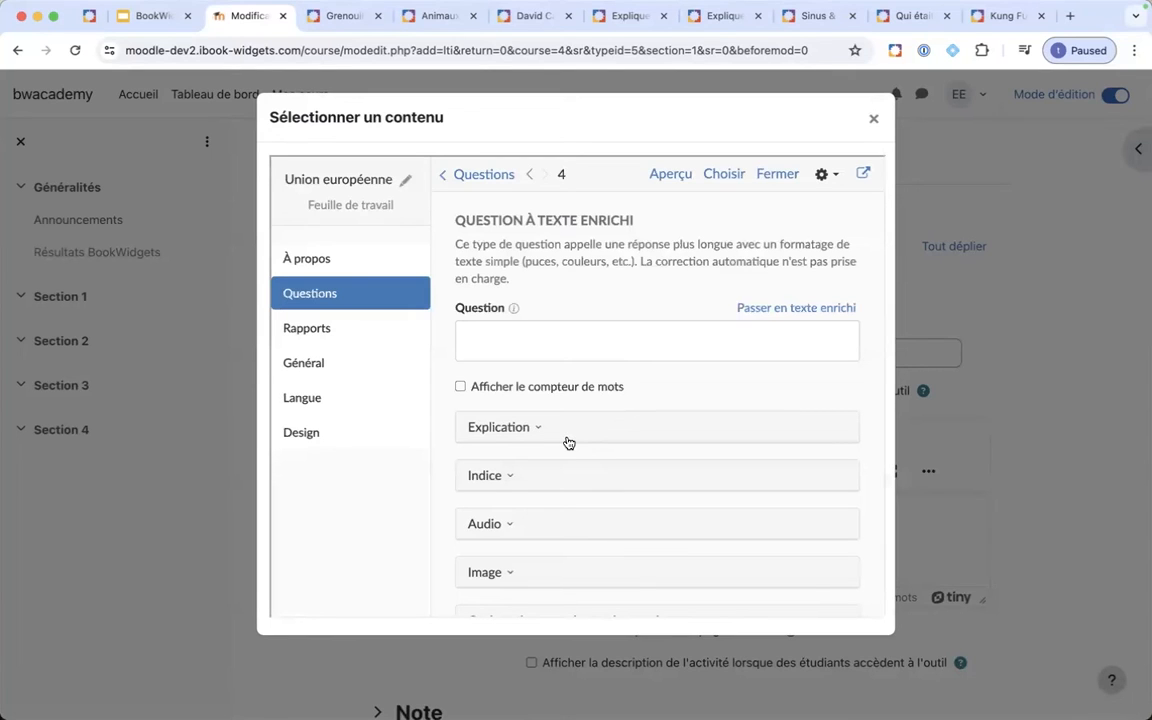
- Enter "Quel est votre pays européen préféré? Pourquoi? Quelle en est la capitale?" as the question text
left_click(580, 335)
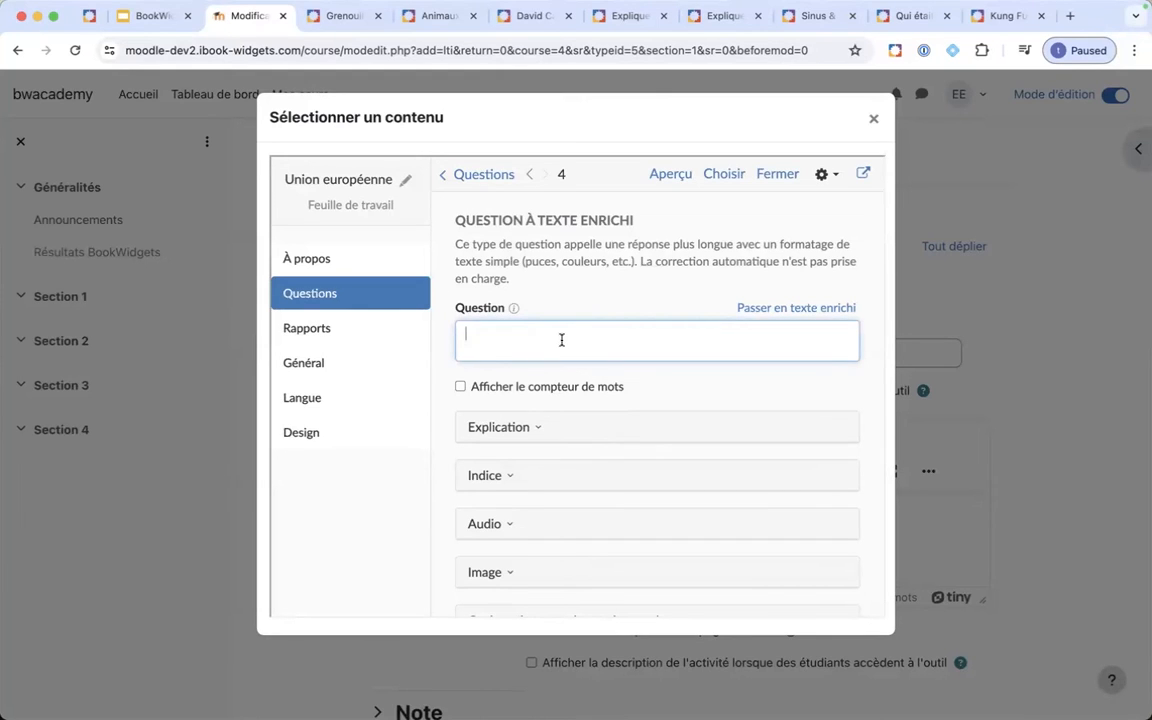
type("Quel est votre pays européen pré")
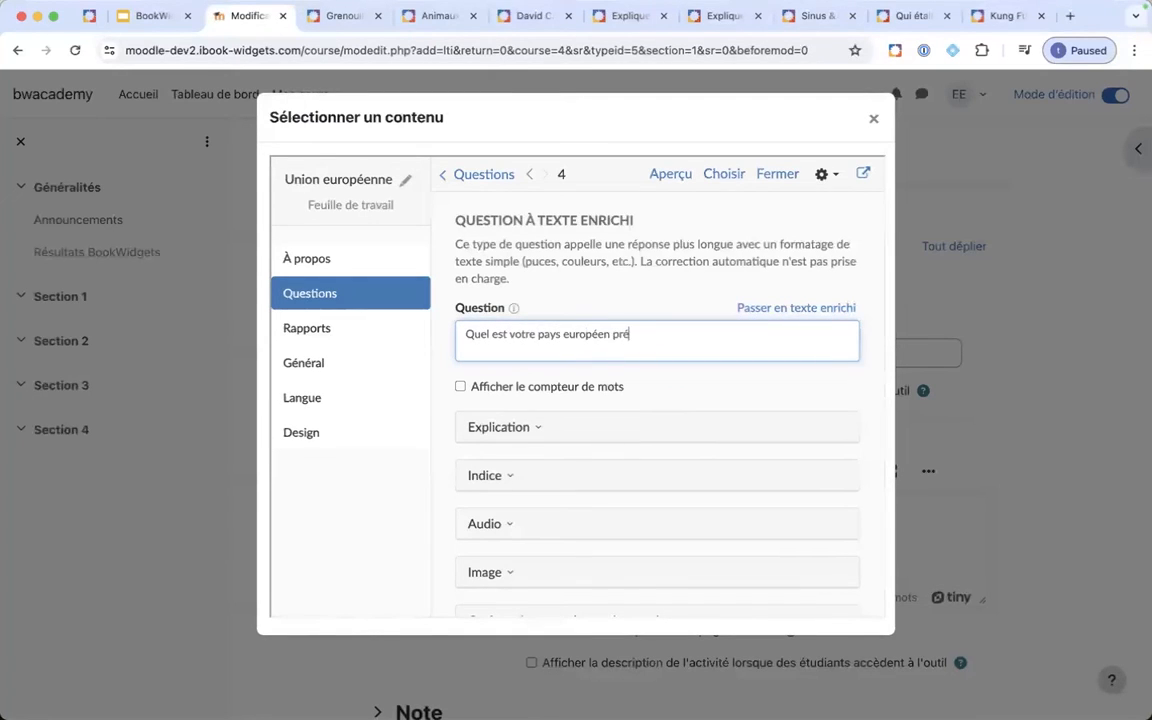
type("féré? Qu")
type("el en e")
key("BackSpace")
key("BackSpace")
key("BackSpace")
key("BackSpace")
key("BackSpace")
type("le en est la ")
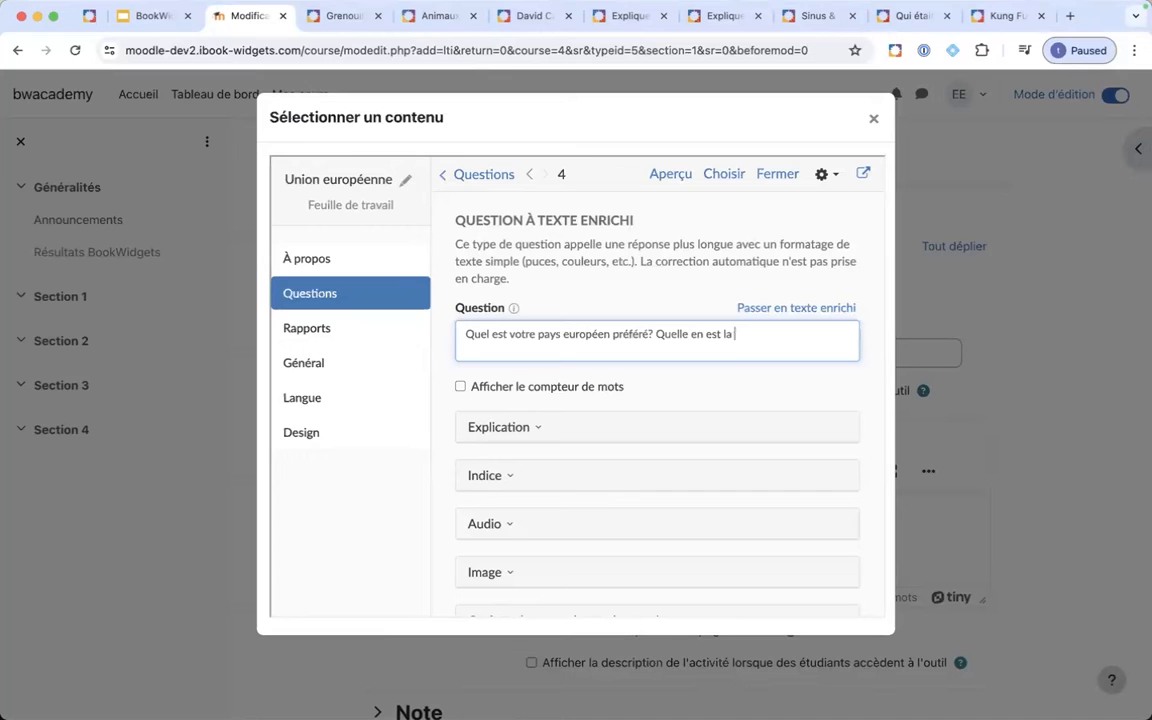
type("capitale?")
left_click(657, 335)
type("Pourquoi")
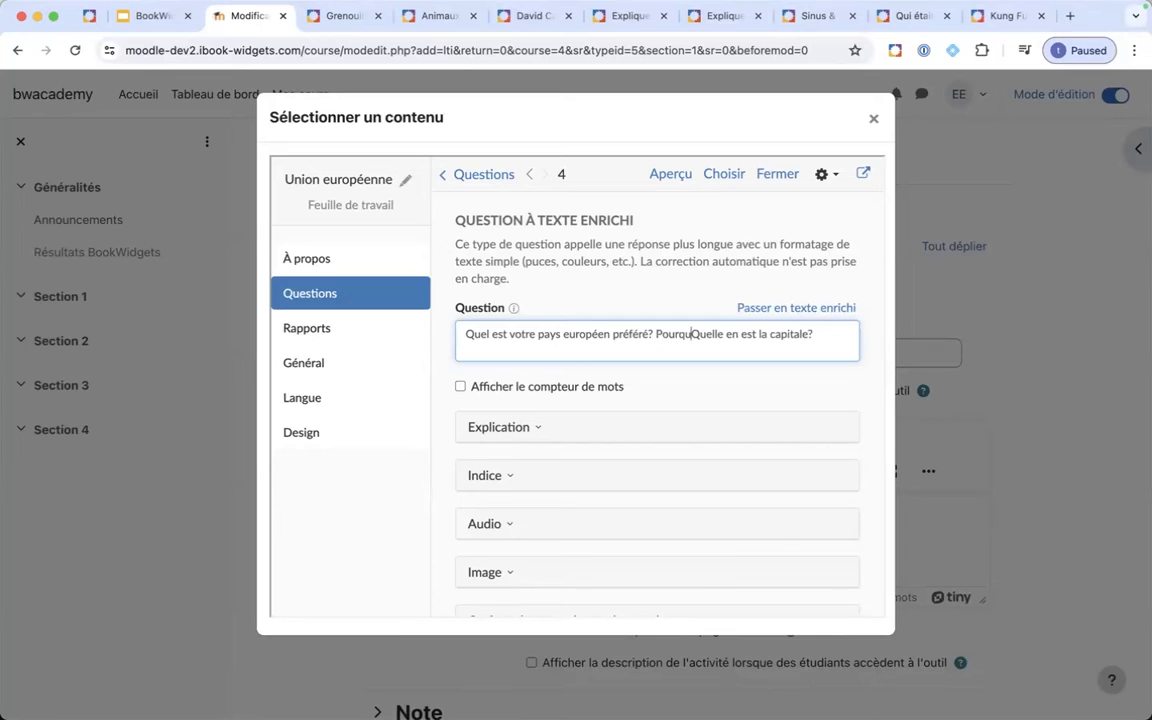
type("?")
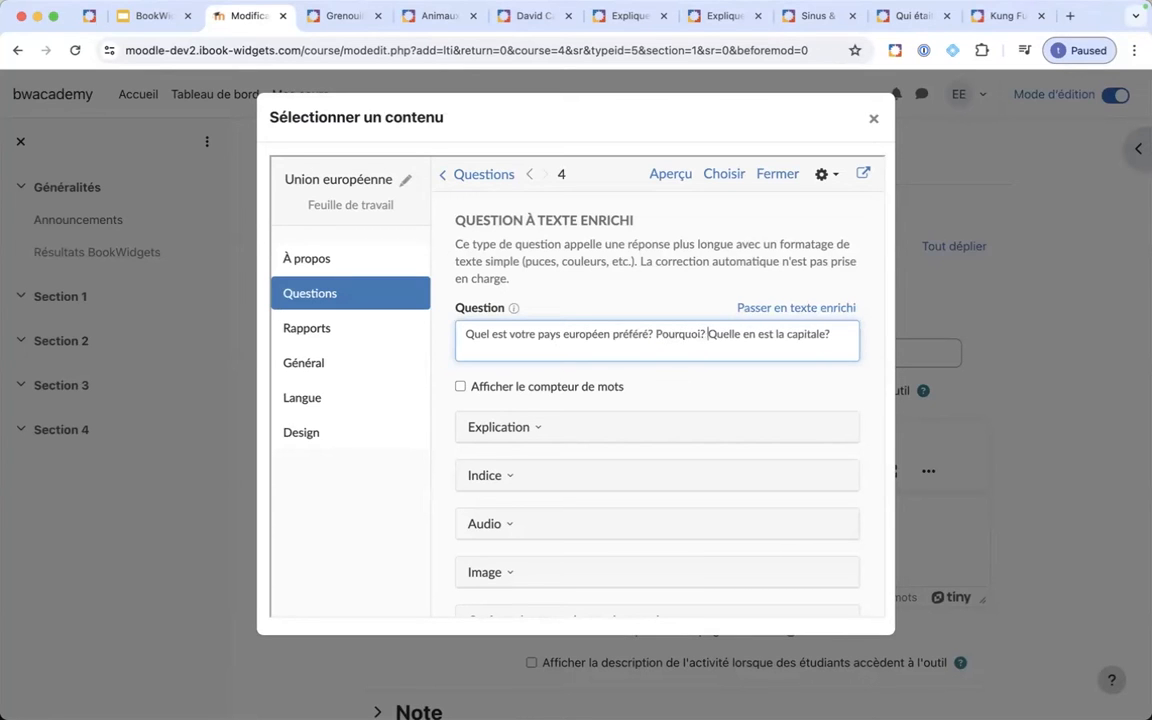
- Set the weight of question 4 to 3 points in its correction and scoring options
scroll(546, 442, "down", 2)
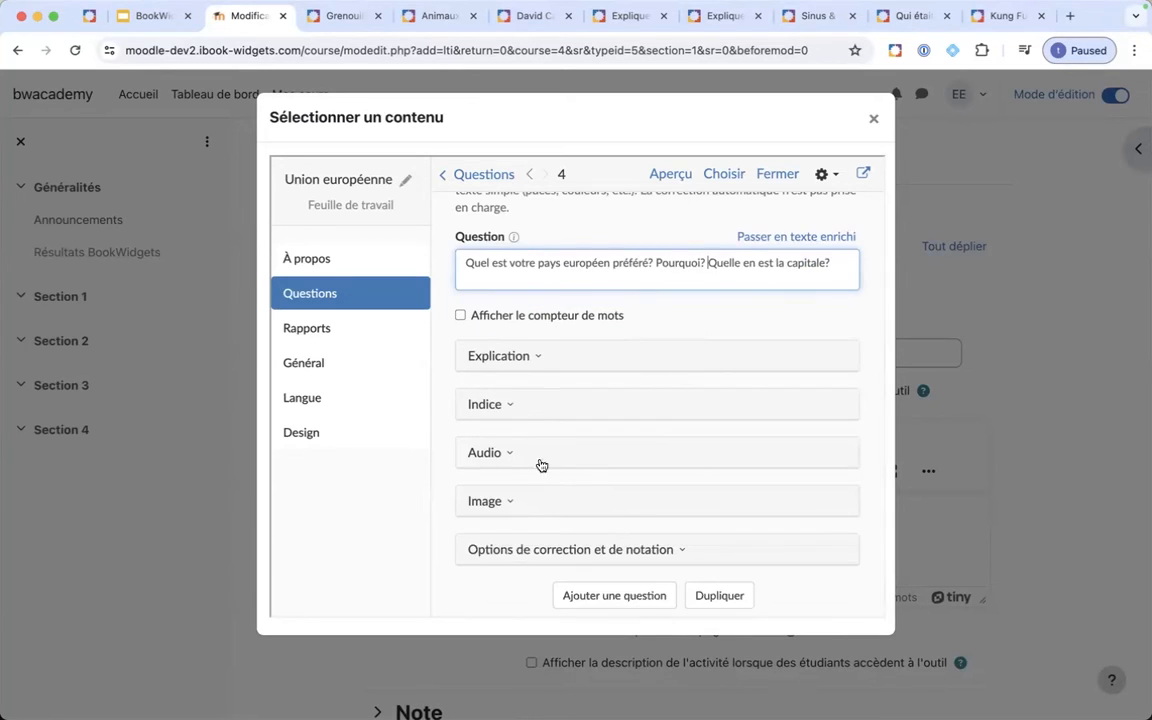
left_click(527, 553)
scroll(527, 556, "down", 3)
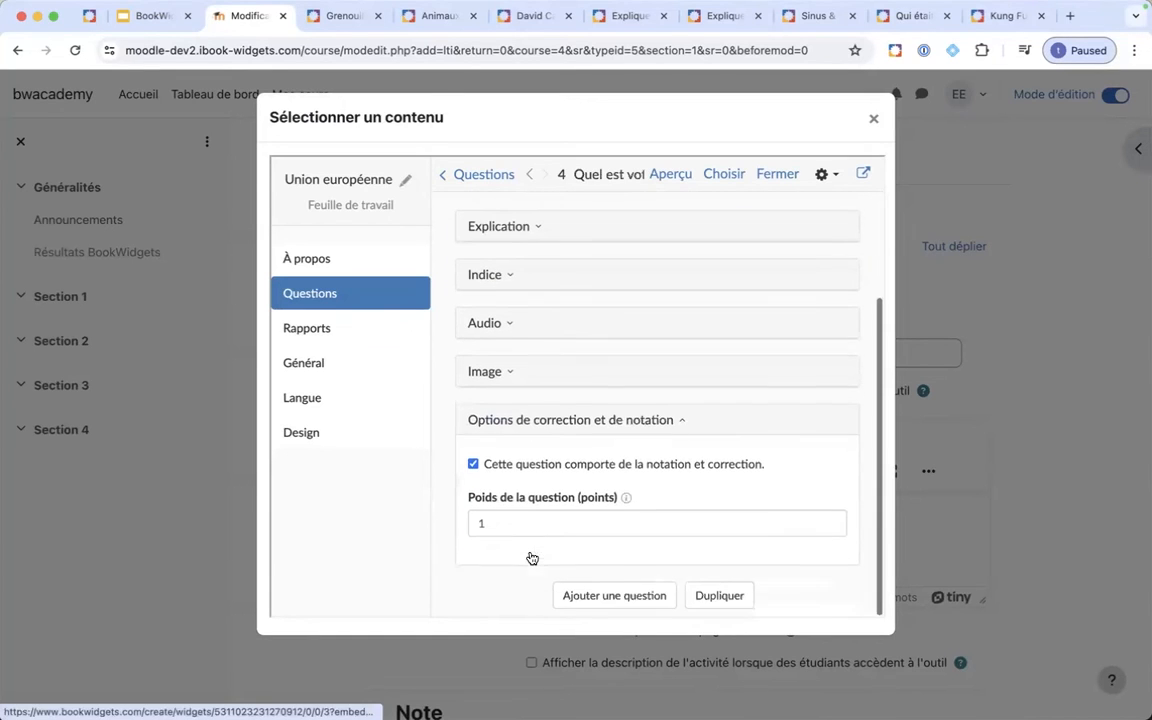
left_click(504, 527)
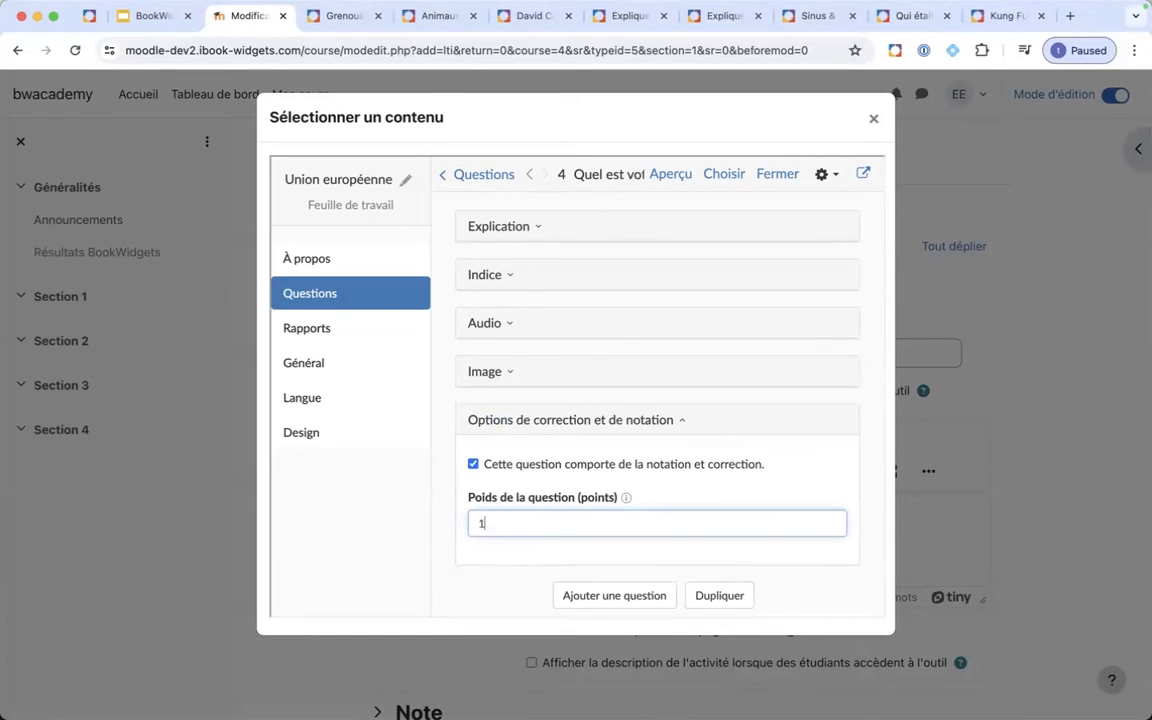
type("3")
left_click(441, 505)
scroll(460, 510, "up", 5)
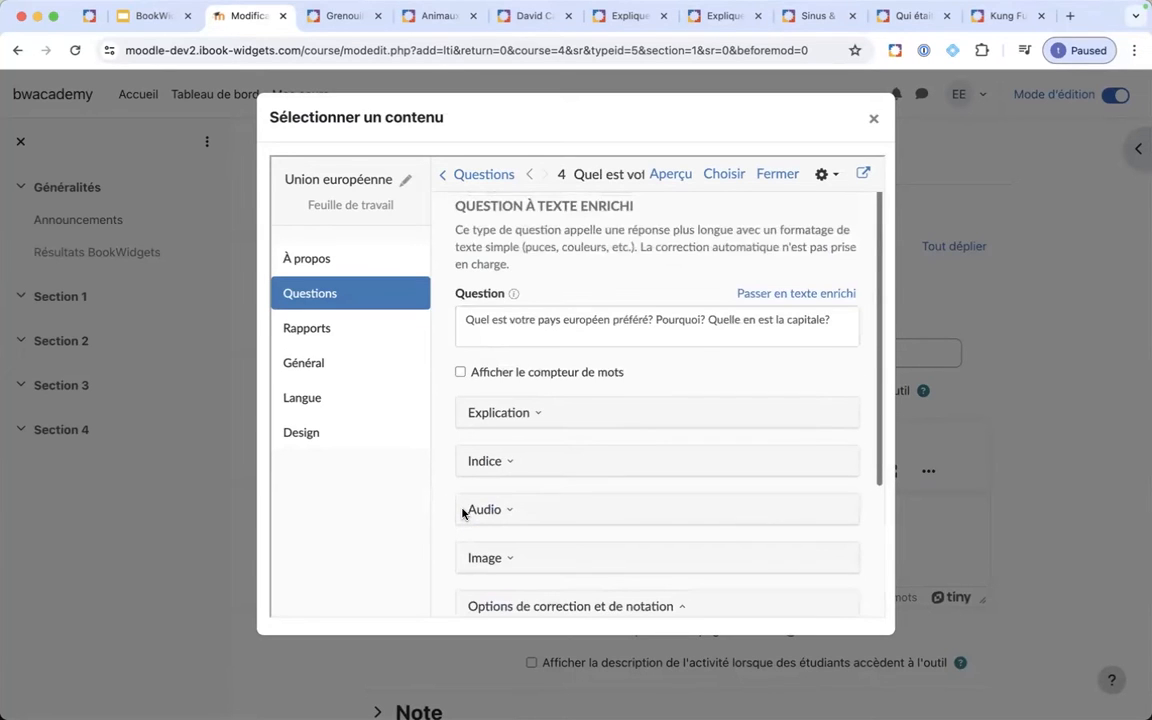
- Return to the worksheet's question list and review the available options for importing questions
left_click(478, 176)
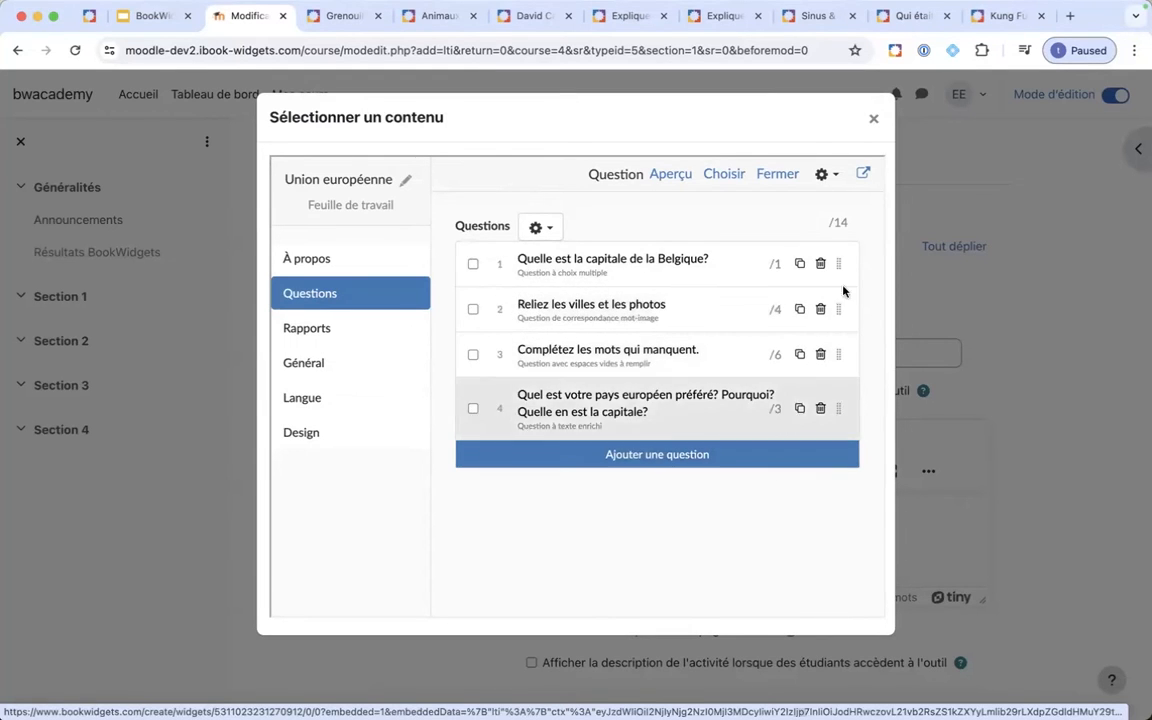
mouse_move(837, 346)
left_mouse_down()
mouse_move(841, 306)
mouse_move(838, 373)
mouse_move(840, 362)
left_mouse_up()
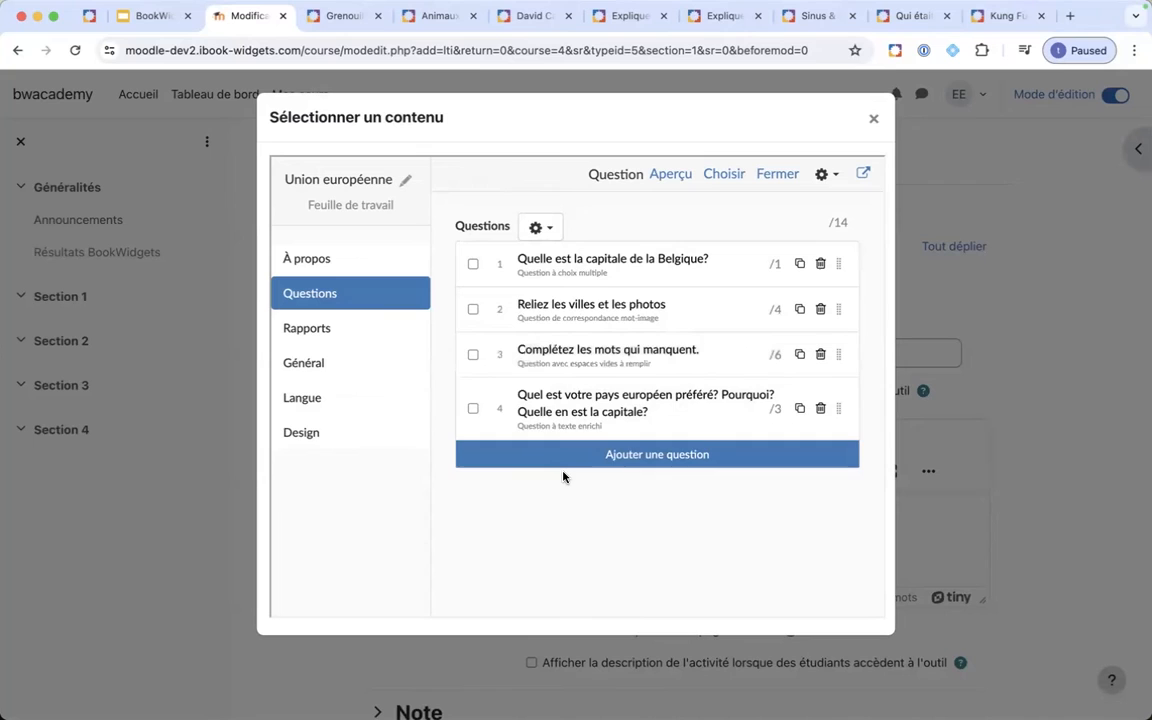
left_click(821, 175)
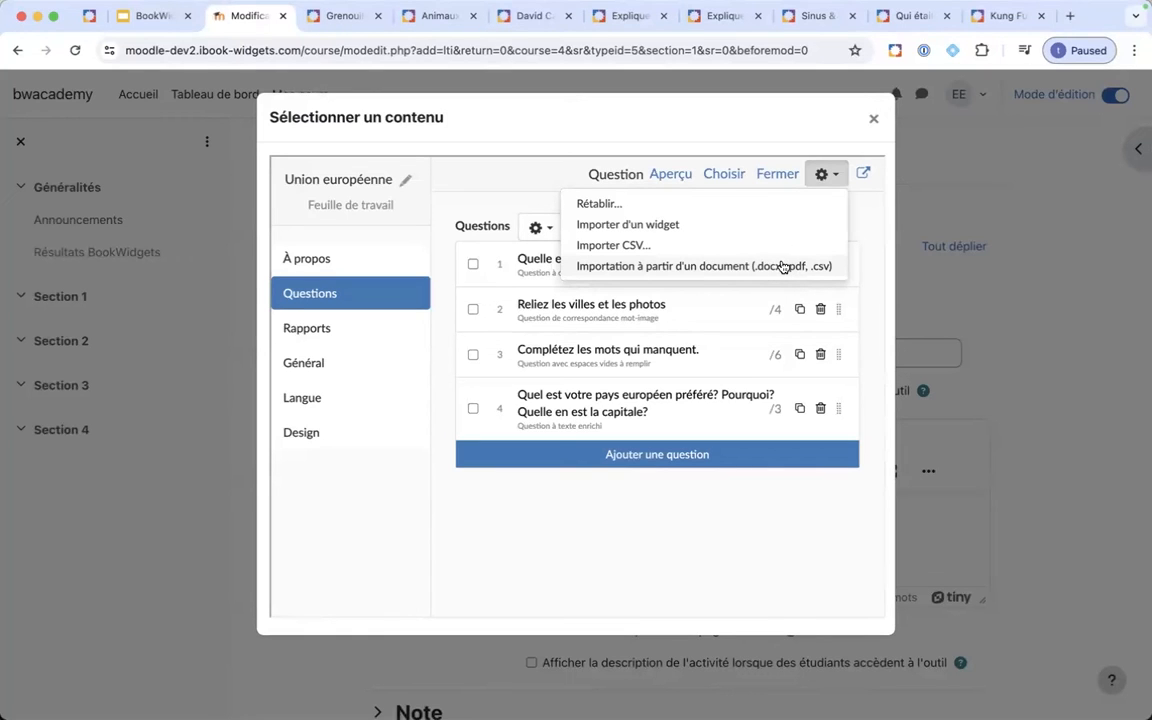
left_click(698, 514)
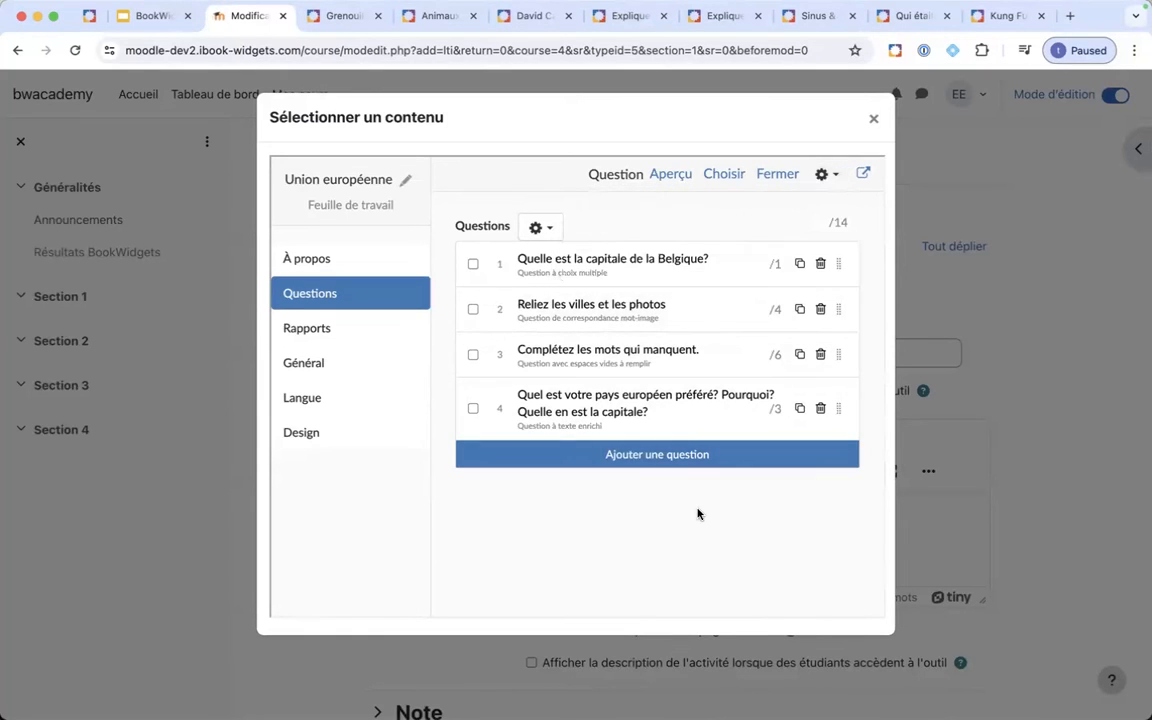
- Examine the worksheet's answer-submission and exam mode settings under Rapports, plus the Général options such as correction, start password, spell check and visual keyboard
left_click(316, 330)
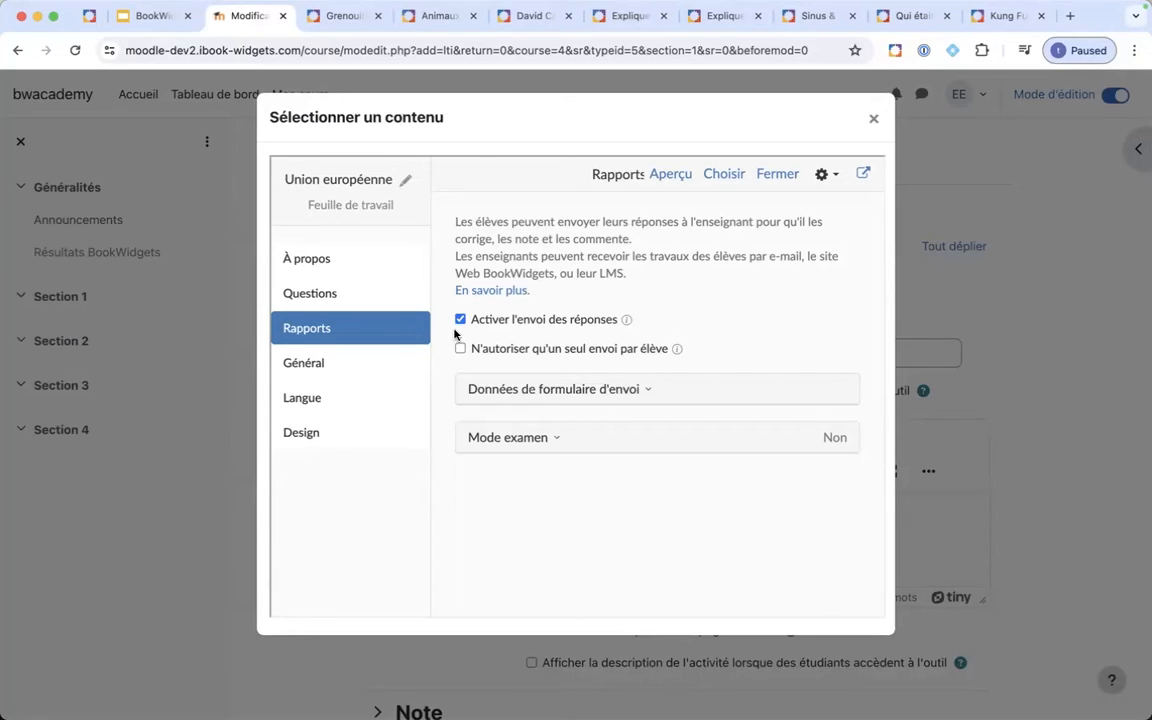
left_click(361, 373)
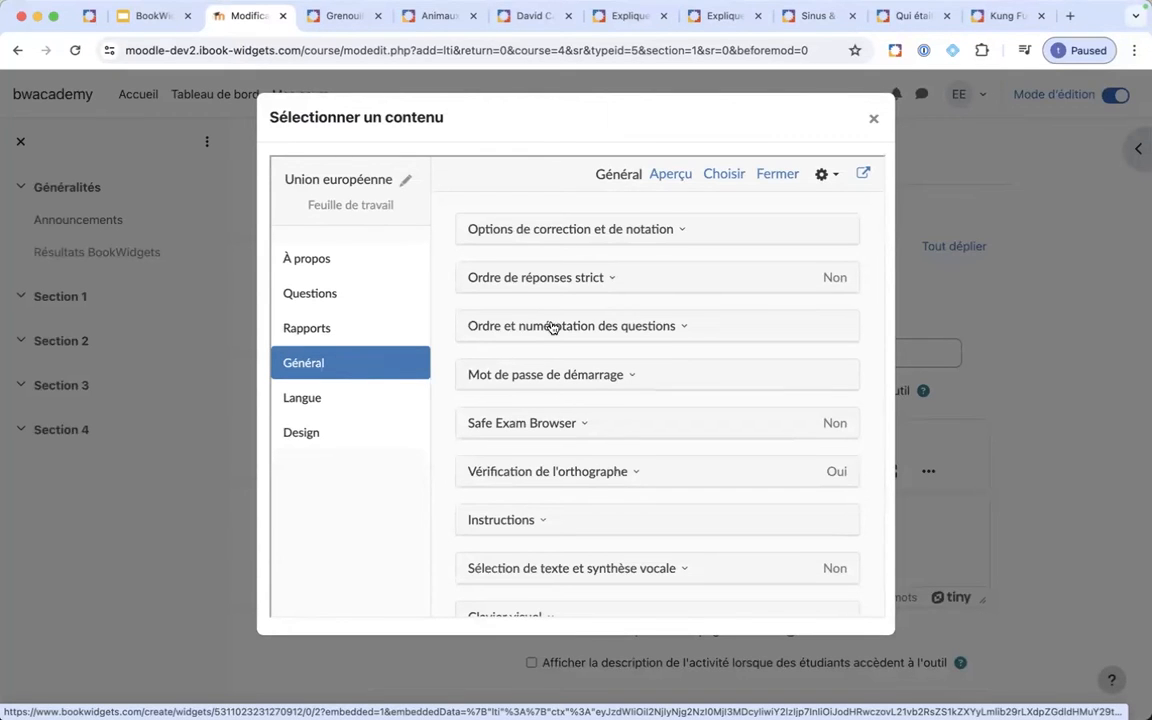
scroll(553, 327, "down", 4)
scroll(553, 327, "up", 5)
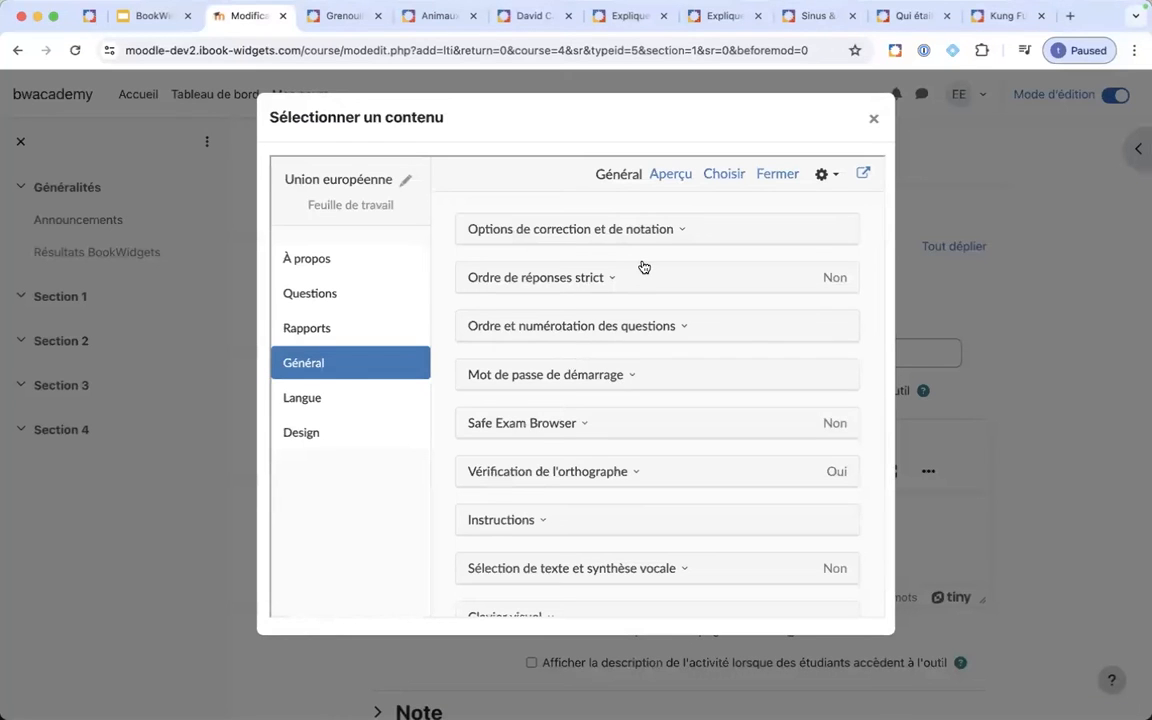
scroll(602, 388, "down", 3)
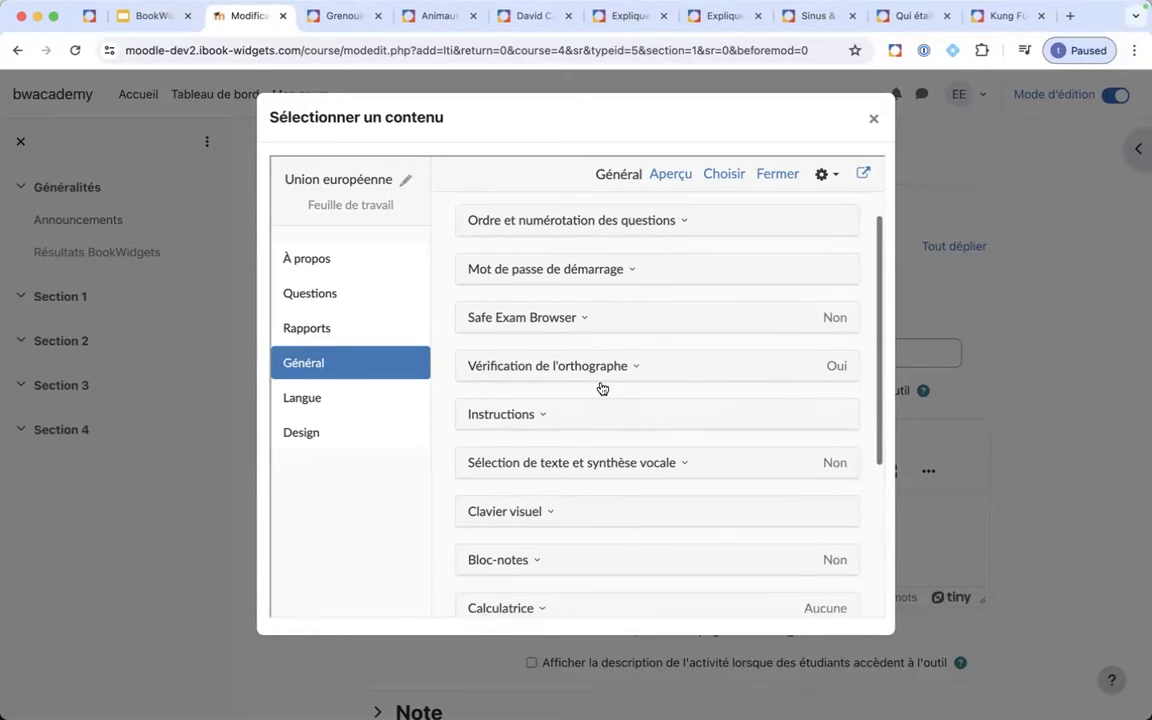
scroll(602, 388, "down", 1)
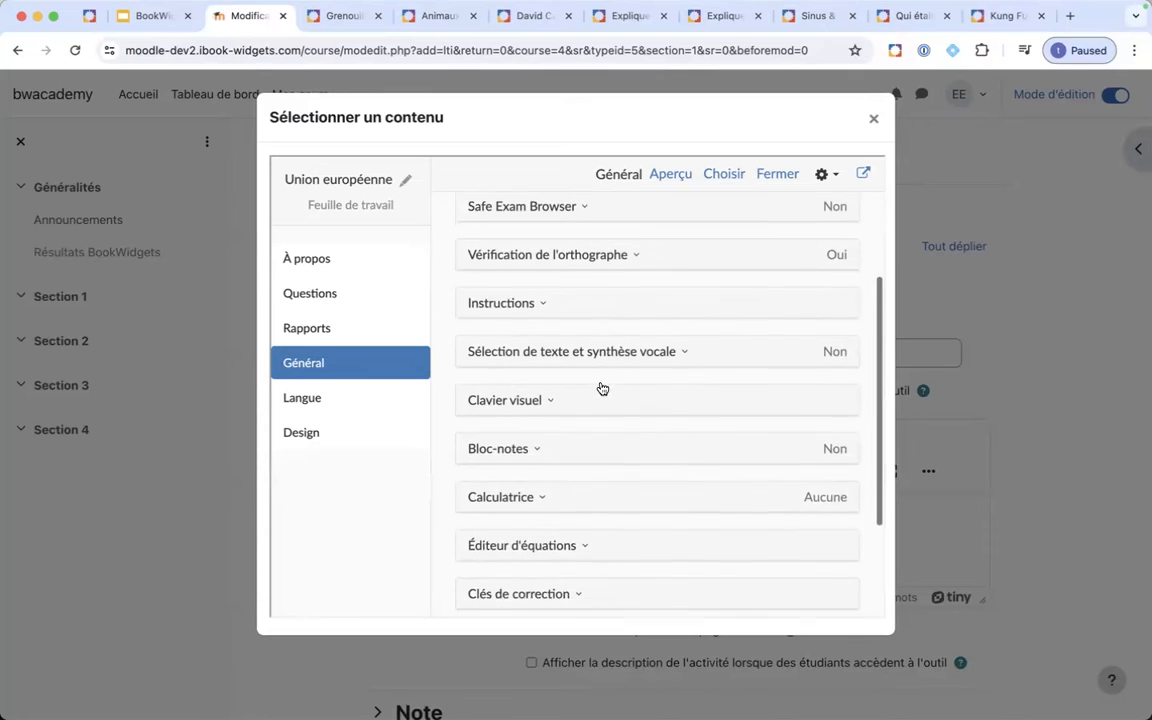
scroll(602, 388, "up", 1)
scroll(602, 388, "up", 2)
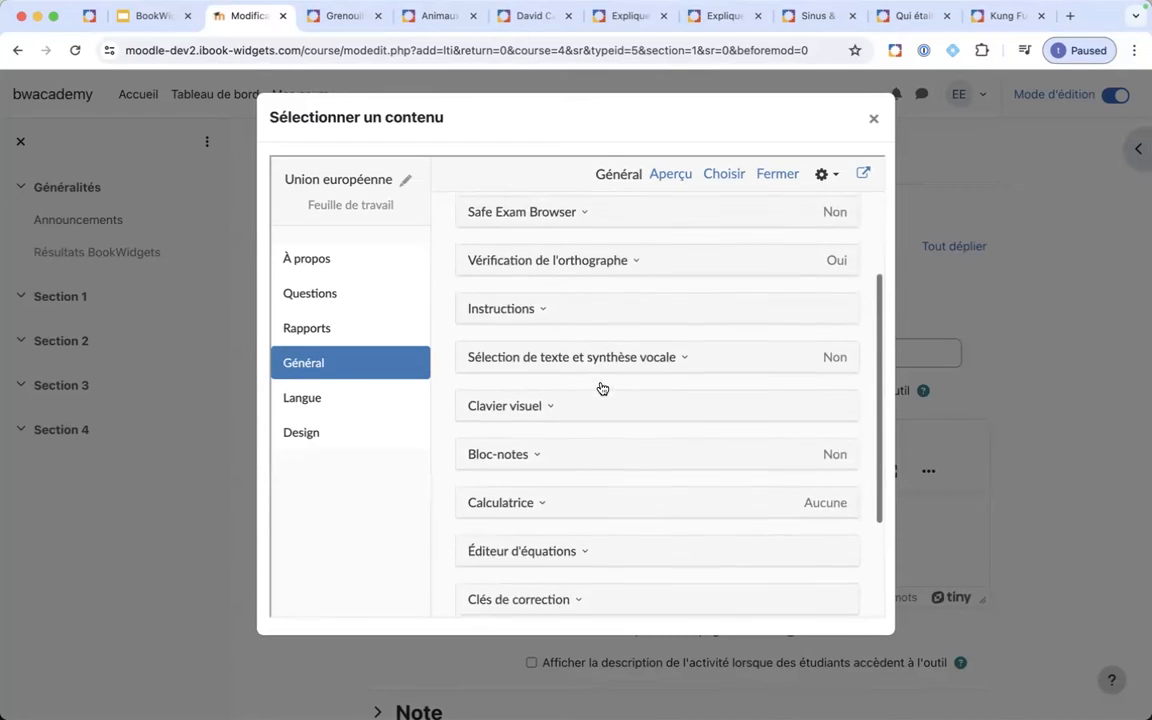
scroll(602, 388, "up", 3)
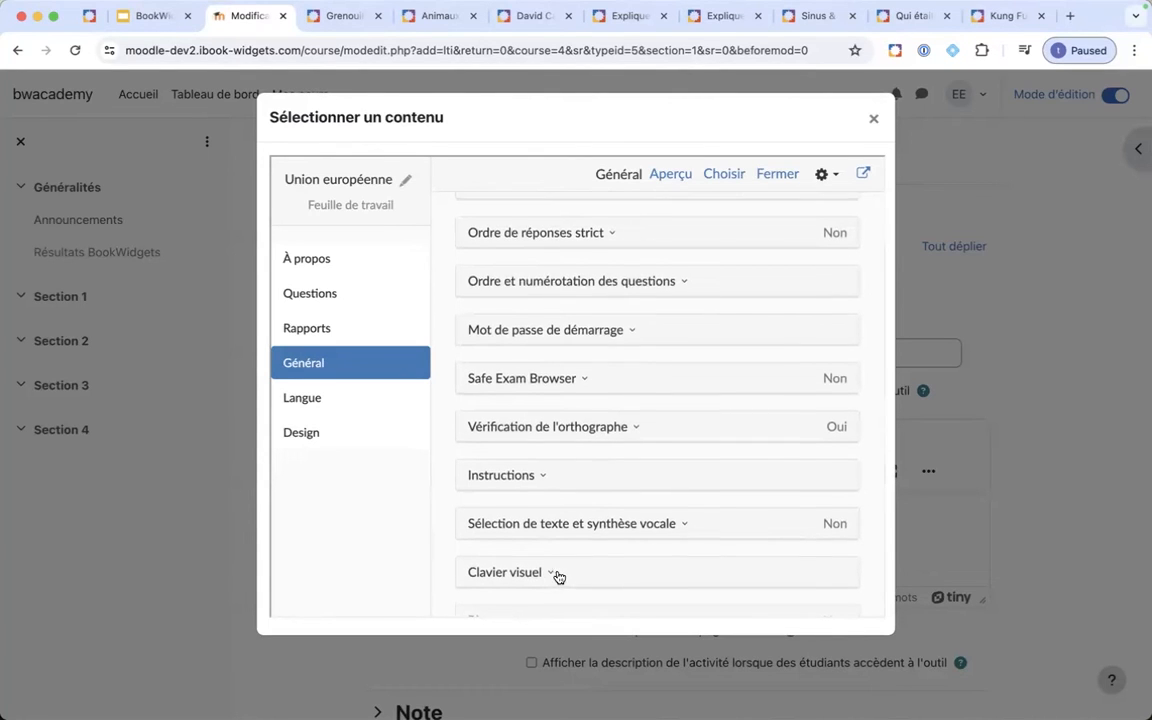
scroll(557, 579, "up", 1)
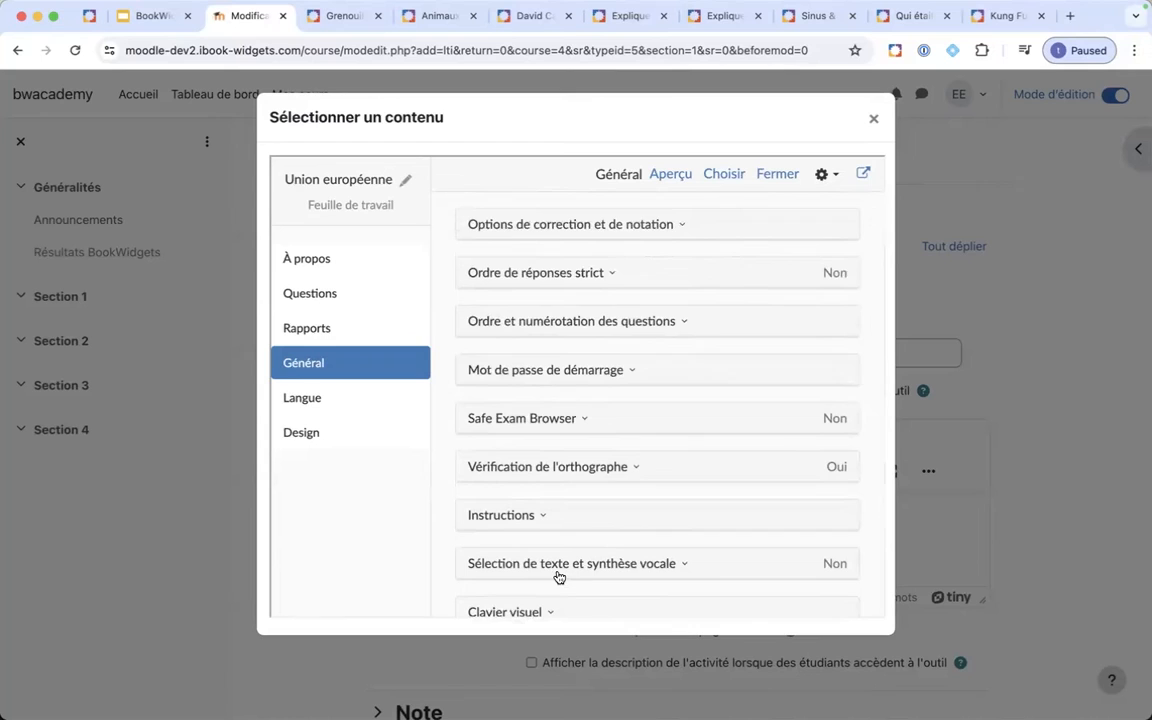
scroll(558, 577, "up", 1)
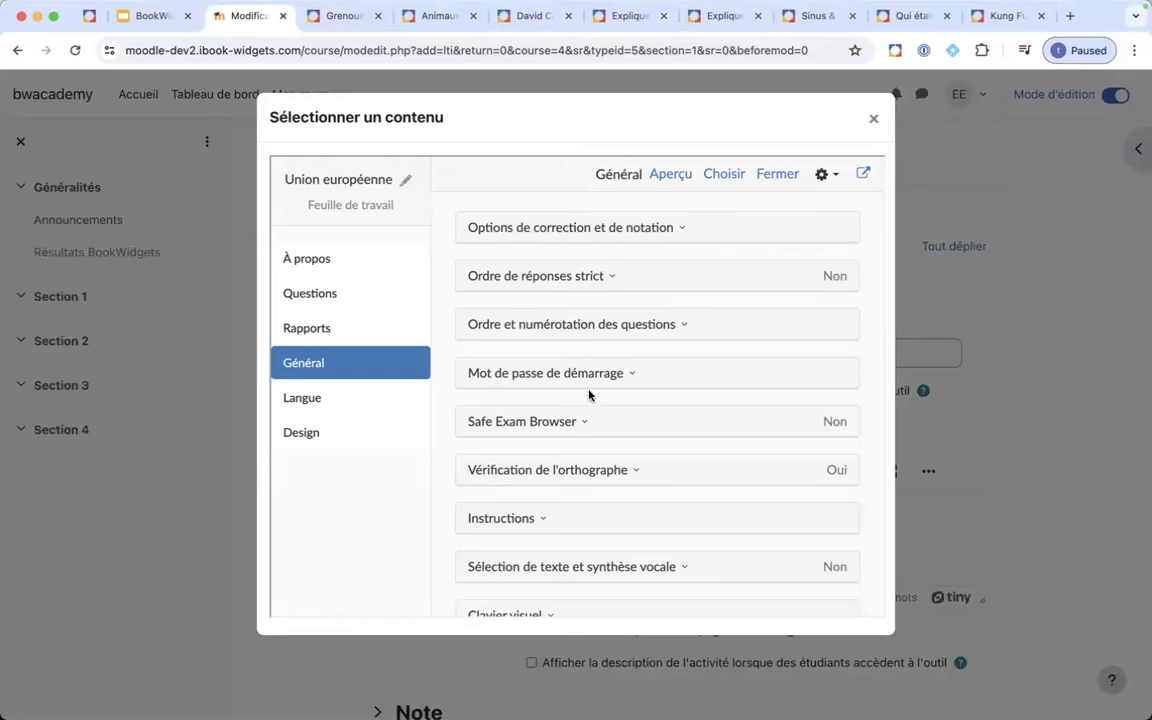
scroll(589, 395, "down", 3)
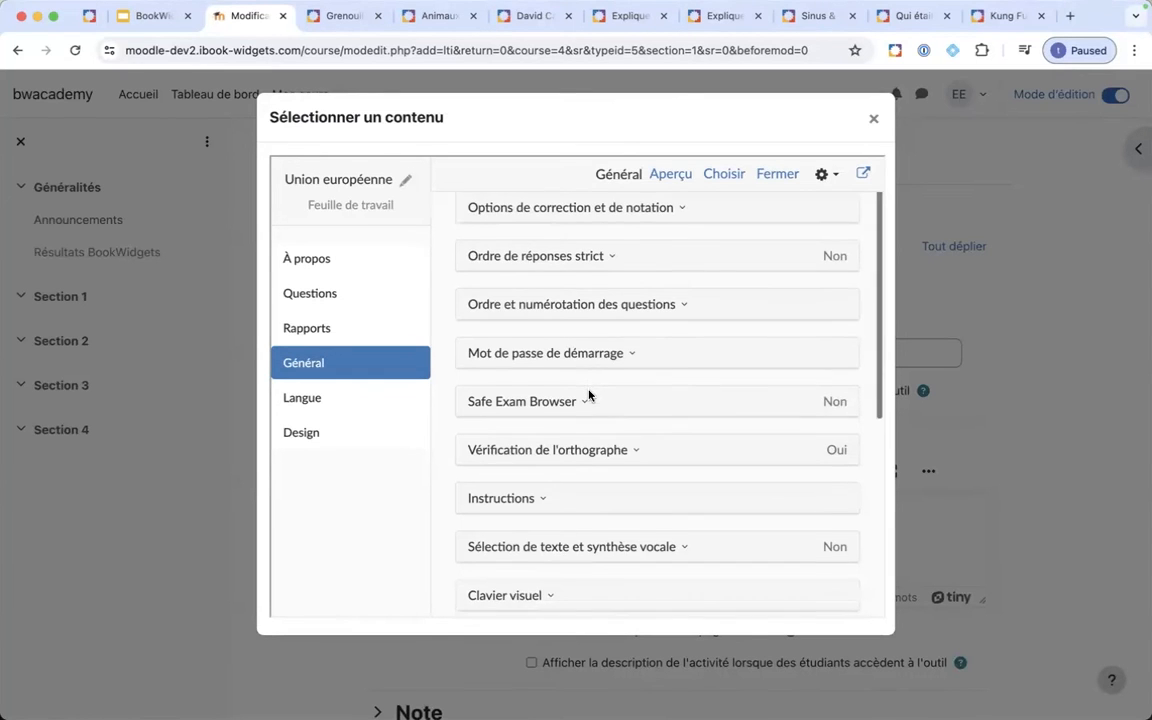
scroll(589, 395, "down", 1)
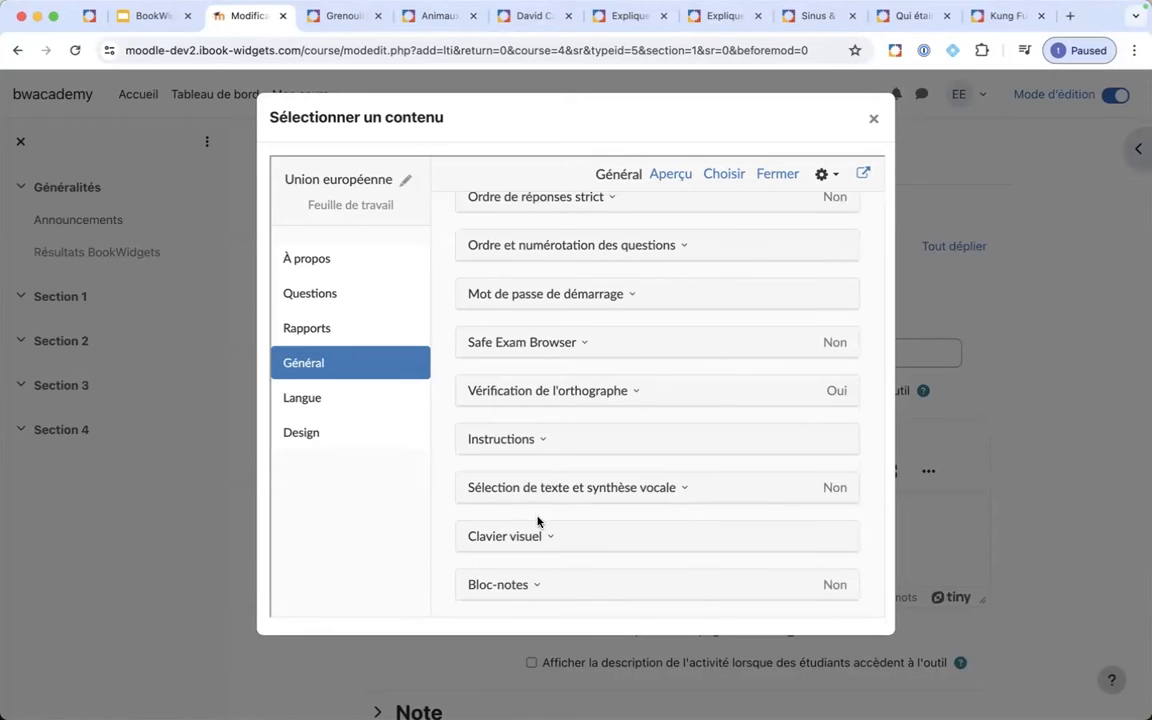
scroll(537, 520, "down", 3)
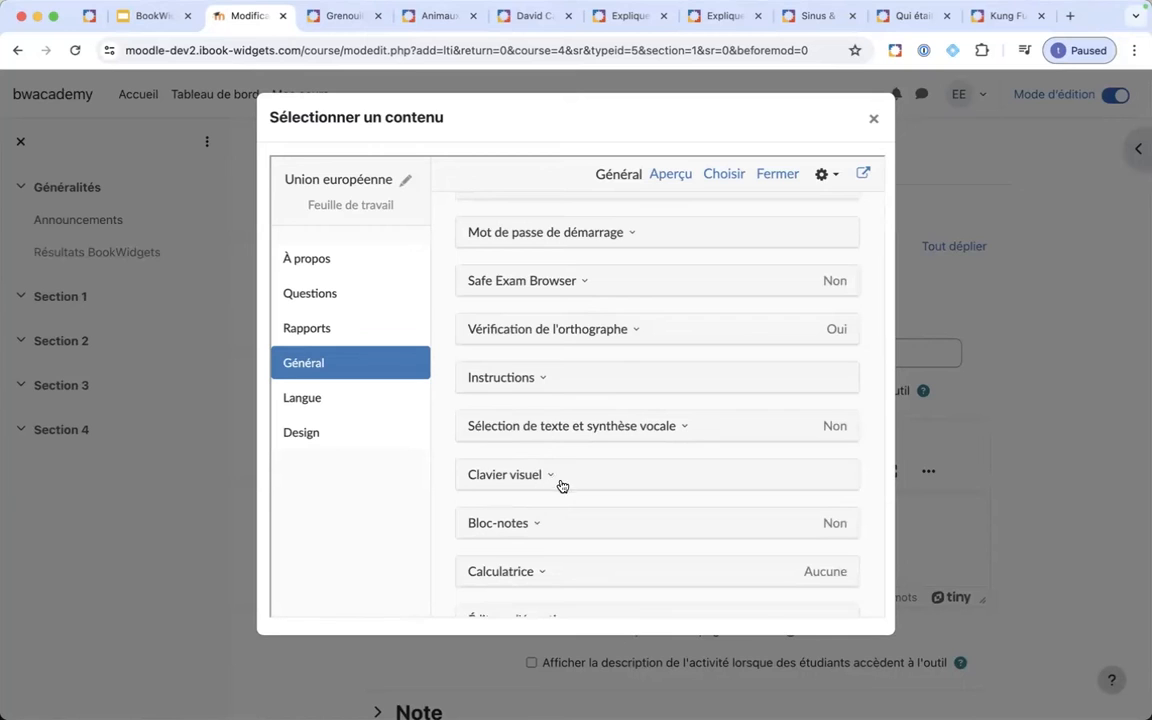
- Set the worksheet's Calculatrice option to Simple
scroll(542, 553, "down", 1)
left_click(549, 556)
scroll(550, 557, "down", 3)
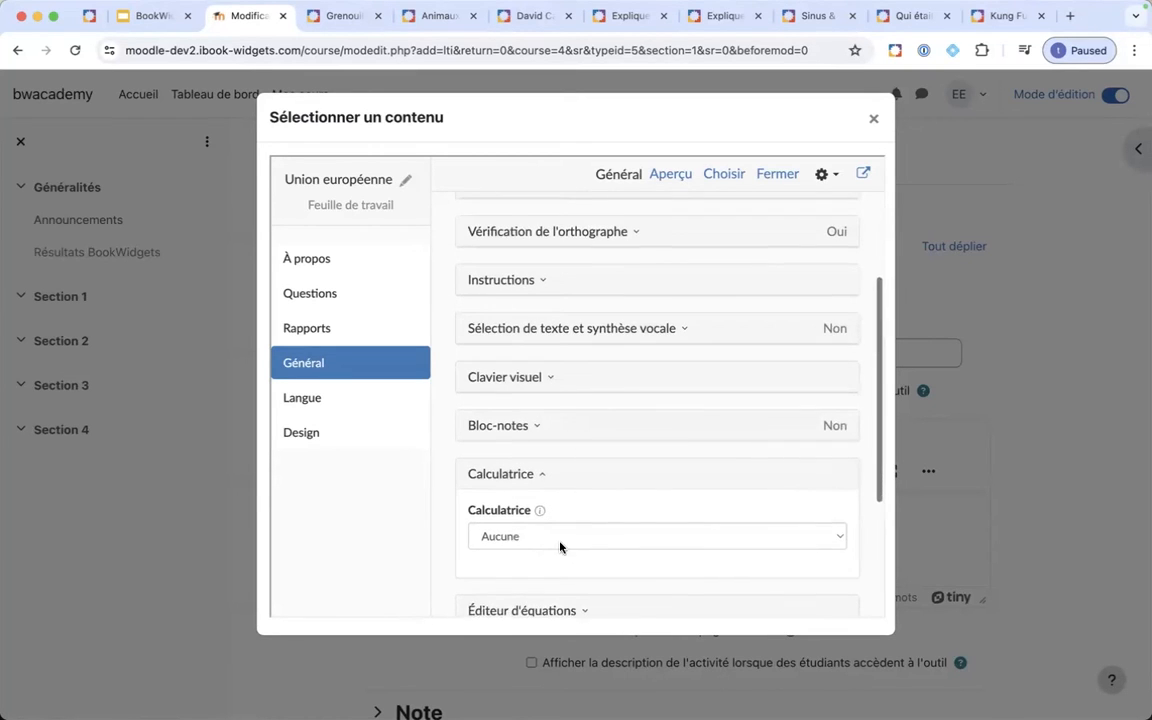
left_click(558, 543)
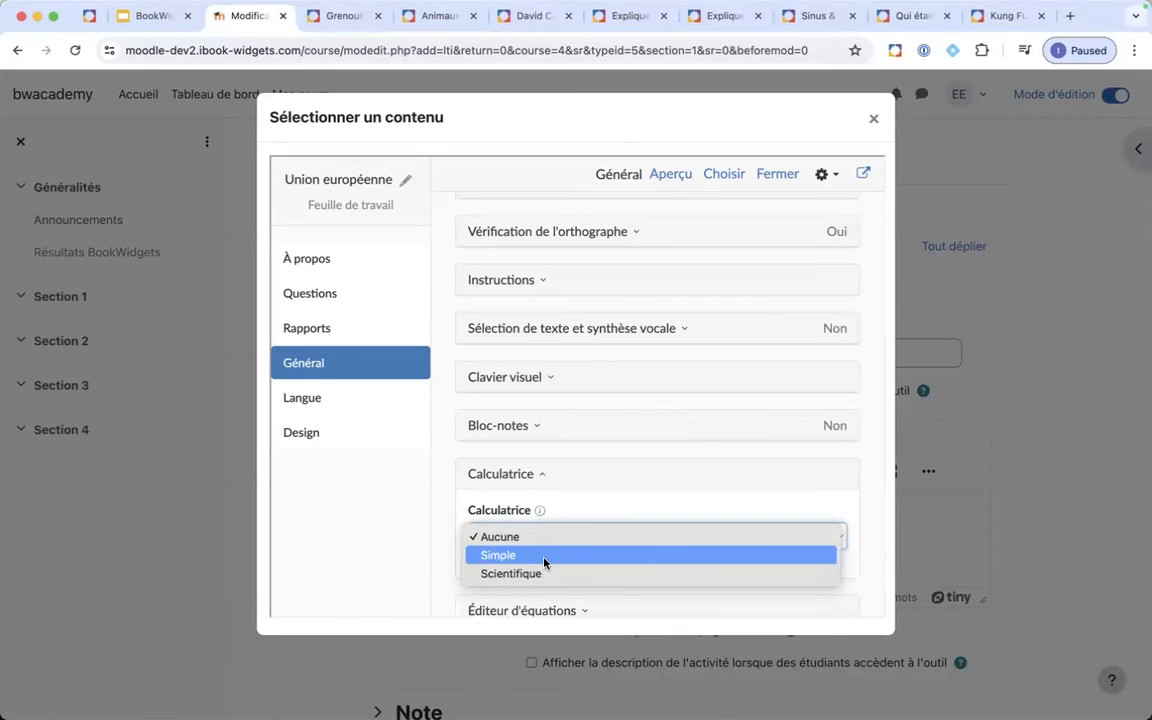
left_click(544, 558)
left_click(537, 474)
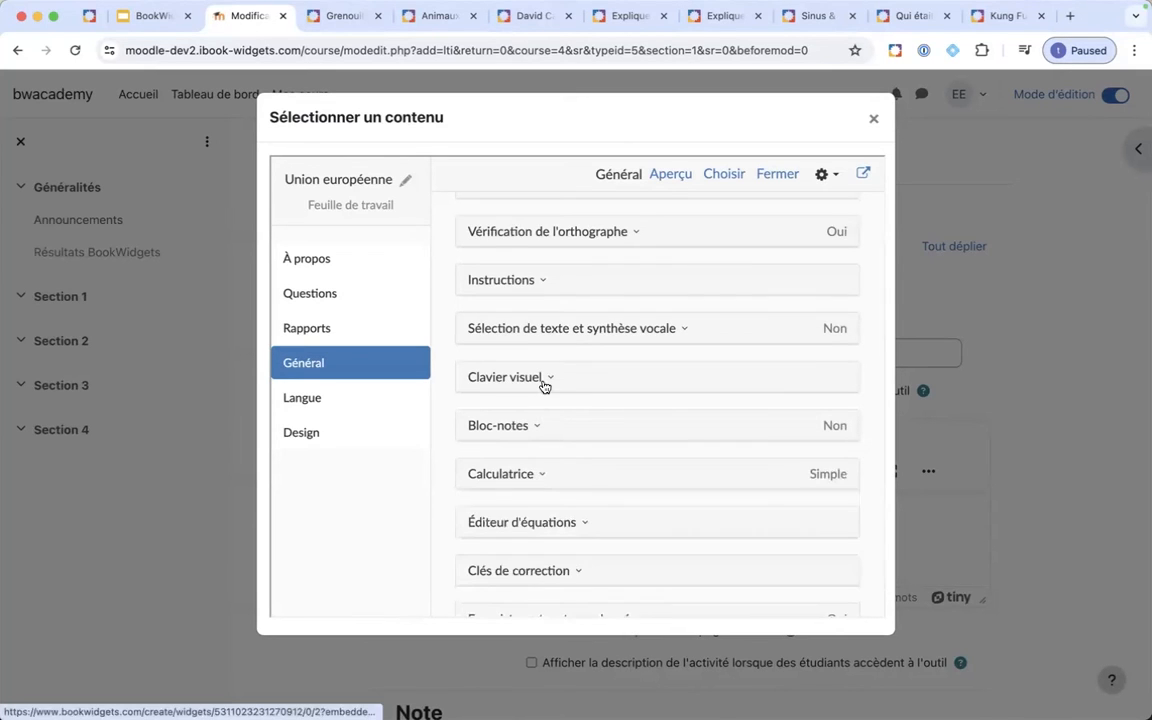
- Add Français as the language of the worksheet's Clavier visuel
left_click(544, 385)
left_click(561, 488)
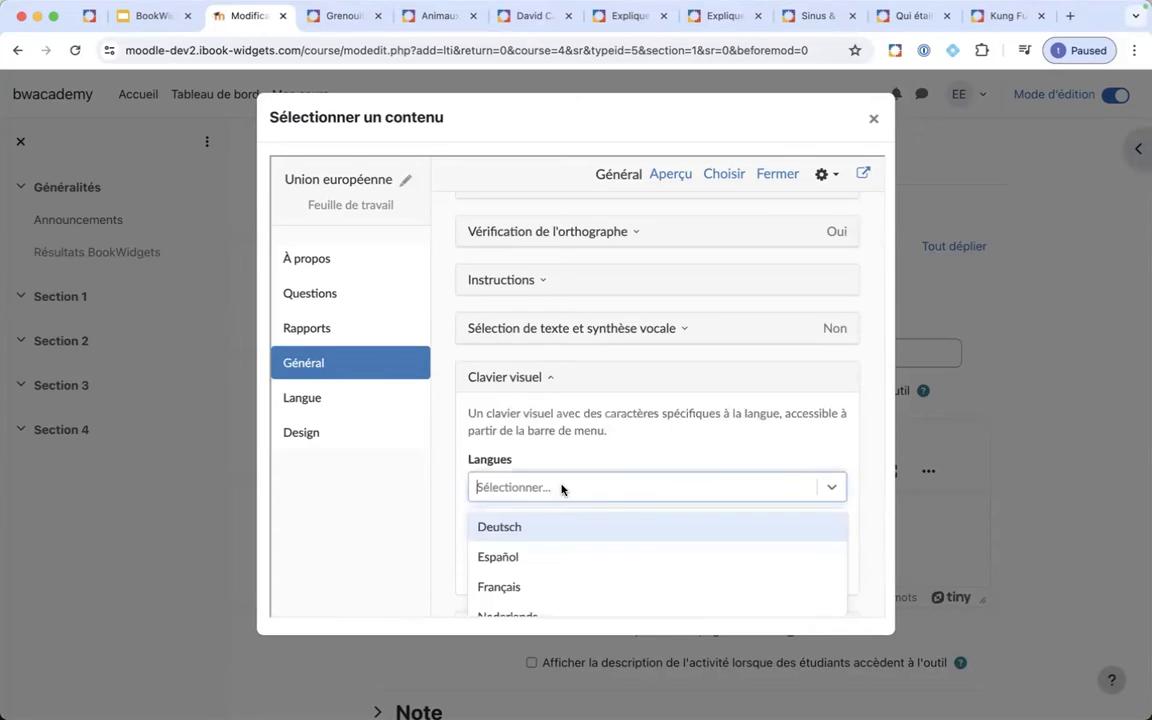
scroll(605, 508, "down", 2)
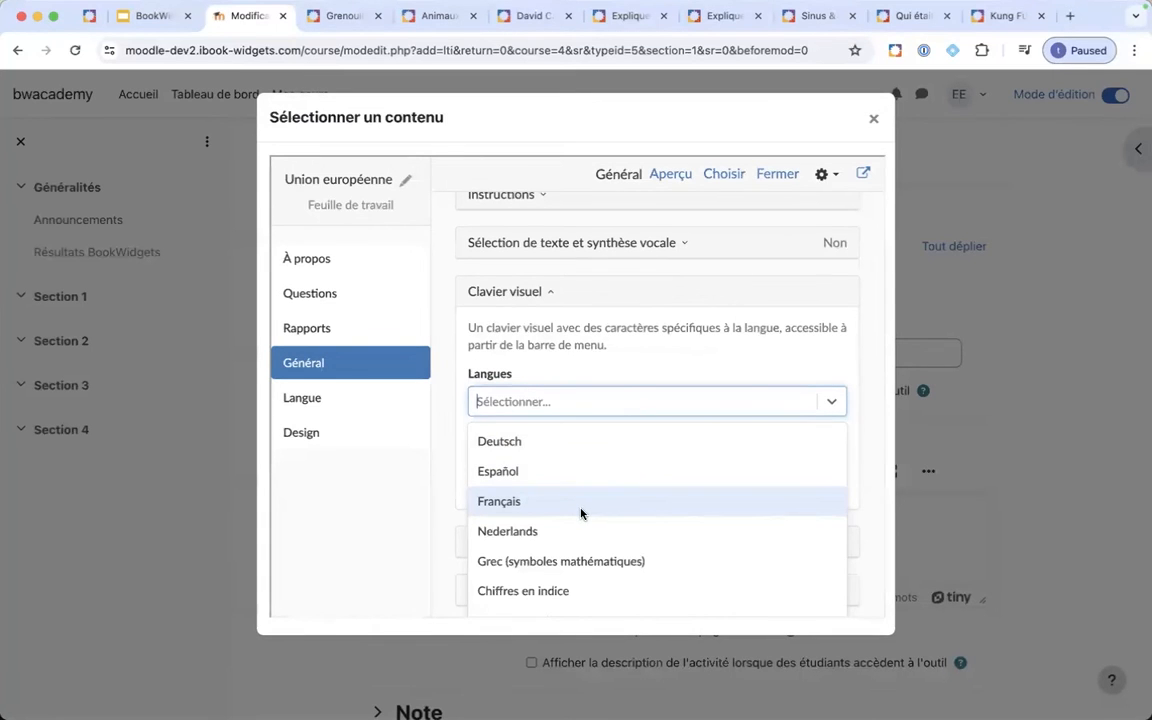
left_click(579, 508)
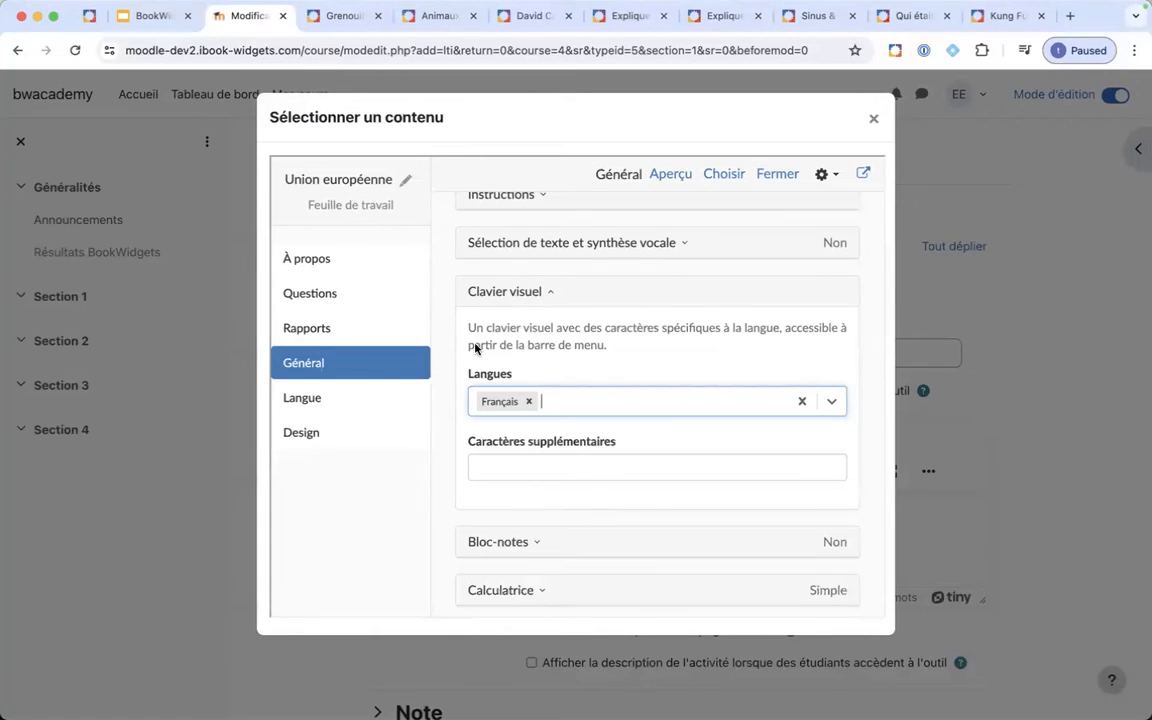
left_click(540, 298)
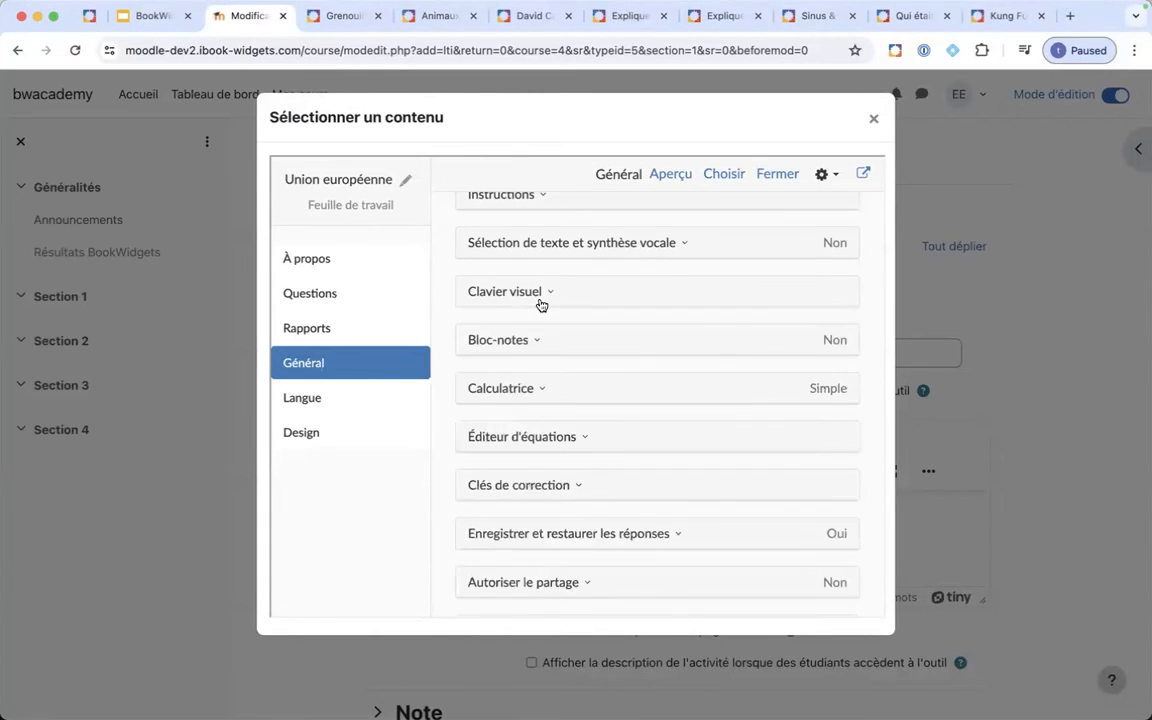
- Preview the worksheet as a student and try the calculator, moving it over the text before closing it
left_click(674, 176)
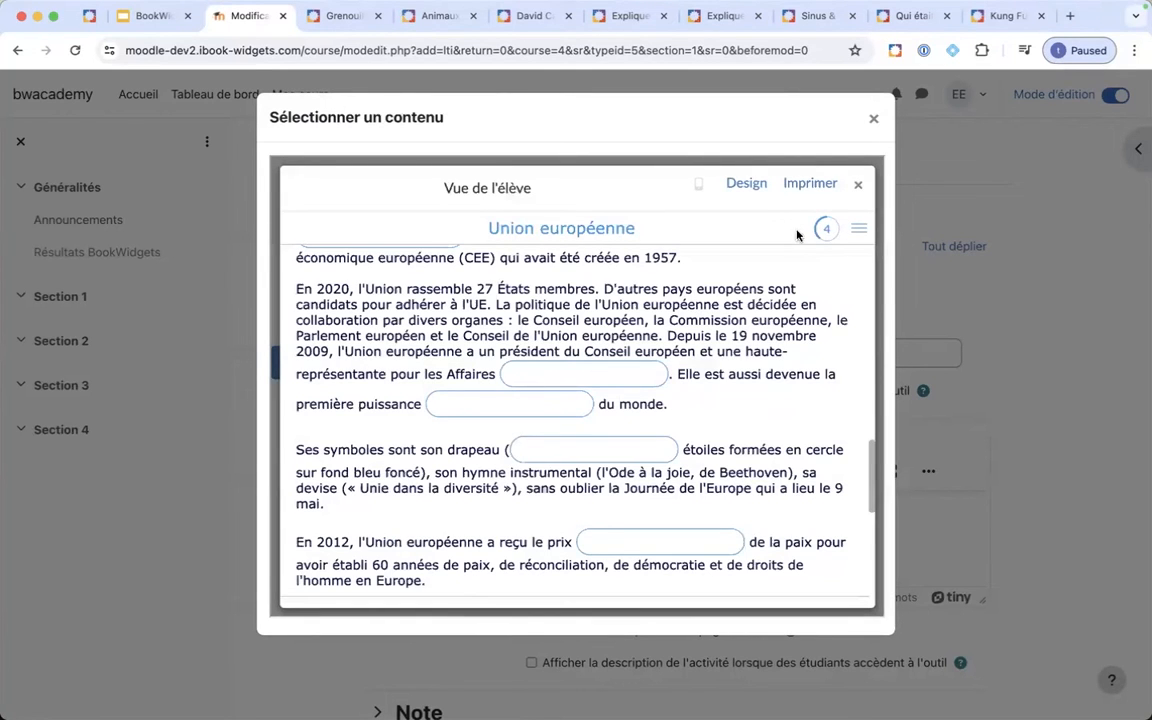
left_click(857, 233)
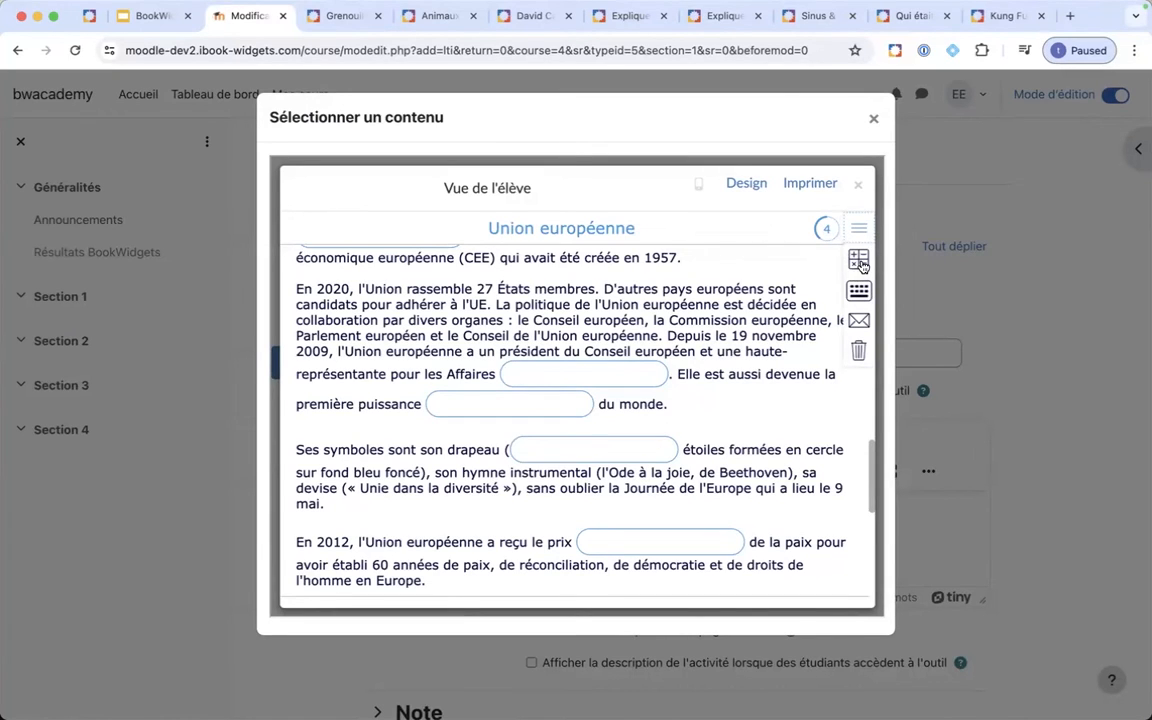
left_click(857, 262)
left_click_drag(353, 231, 429, 244)
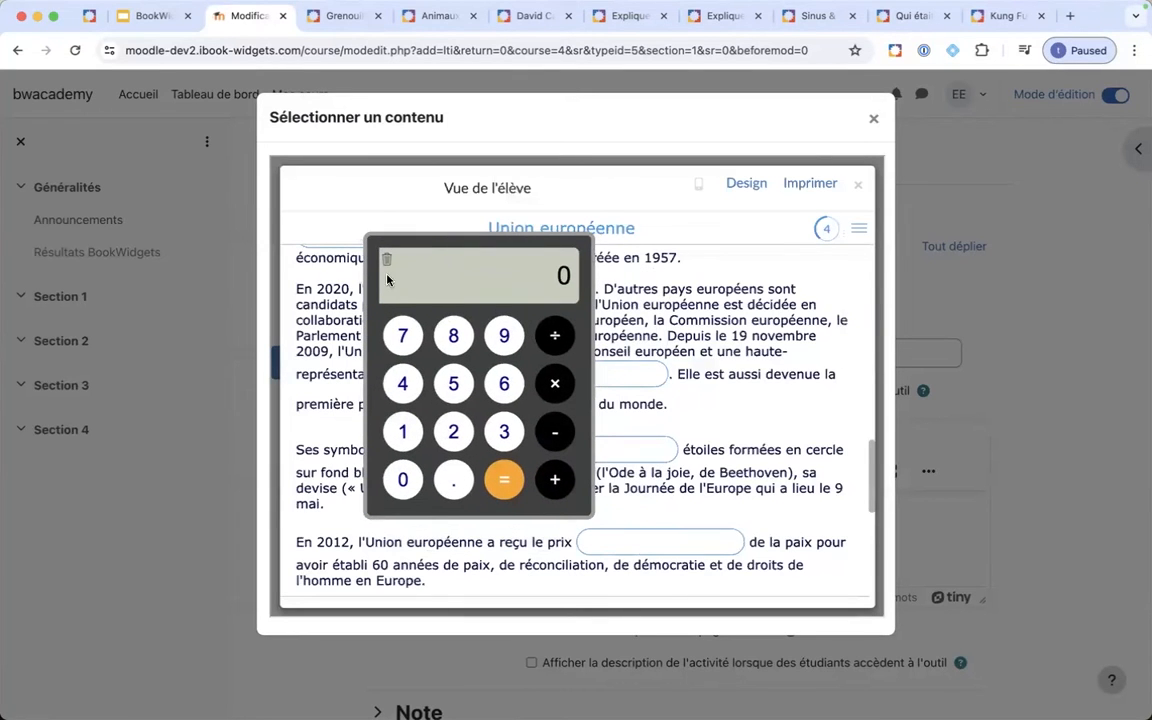
mouse_move(511, 241)
left_mouse_down()
mouse_move(608, 253)
mouse_move(632, 309)
mouse_move(491, 253)
left_mouse_up()
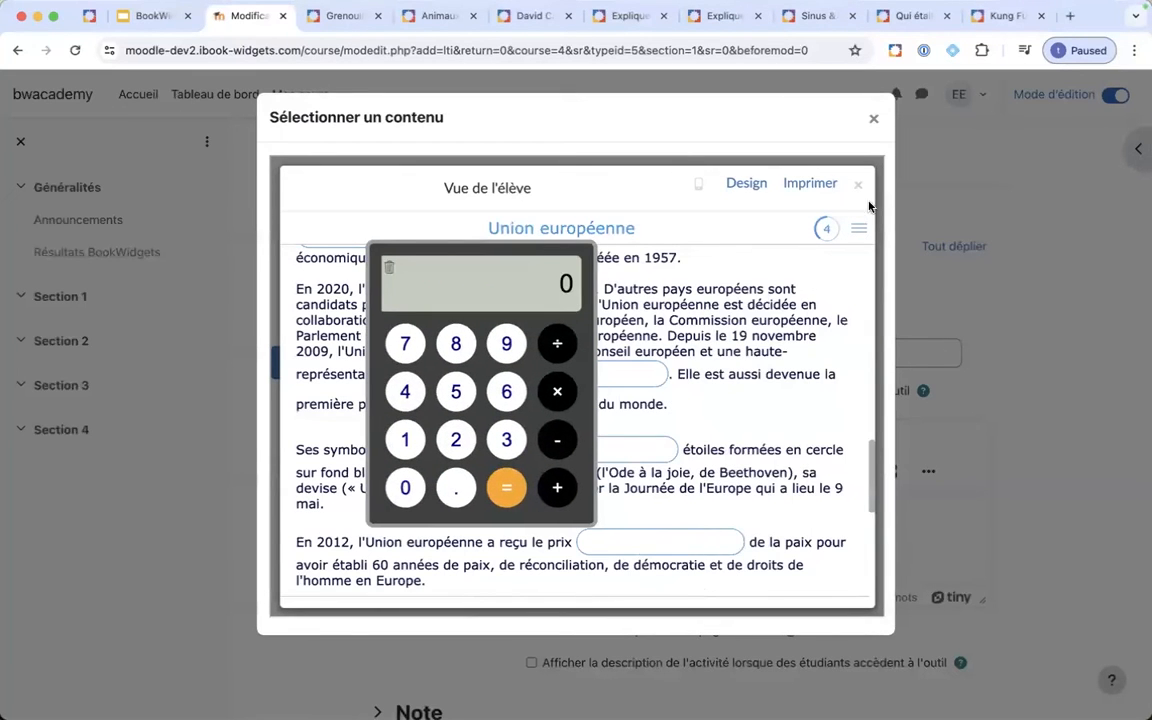
left_click(861, 231)
left_click(857, 264)
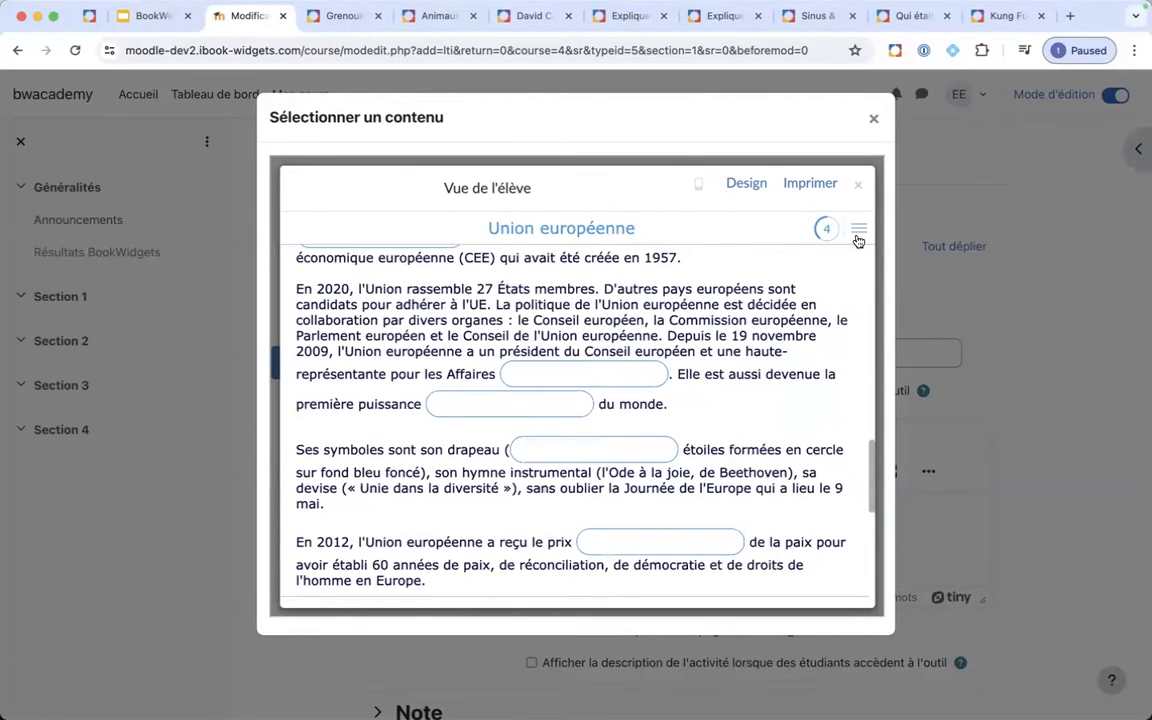
- Test the visual keyboard in the preview by inserting é in the blank after "première puissance", then leave the preview
left_click(858, 290)
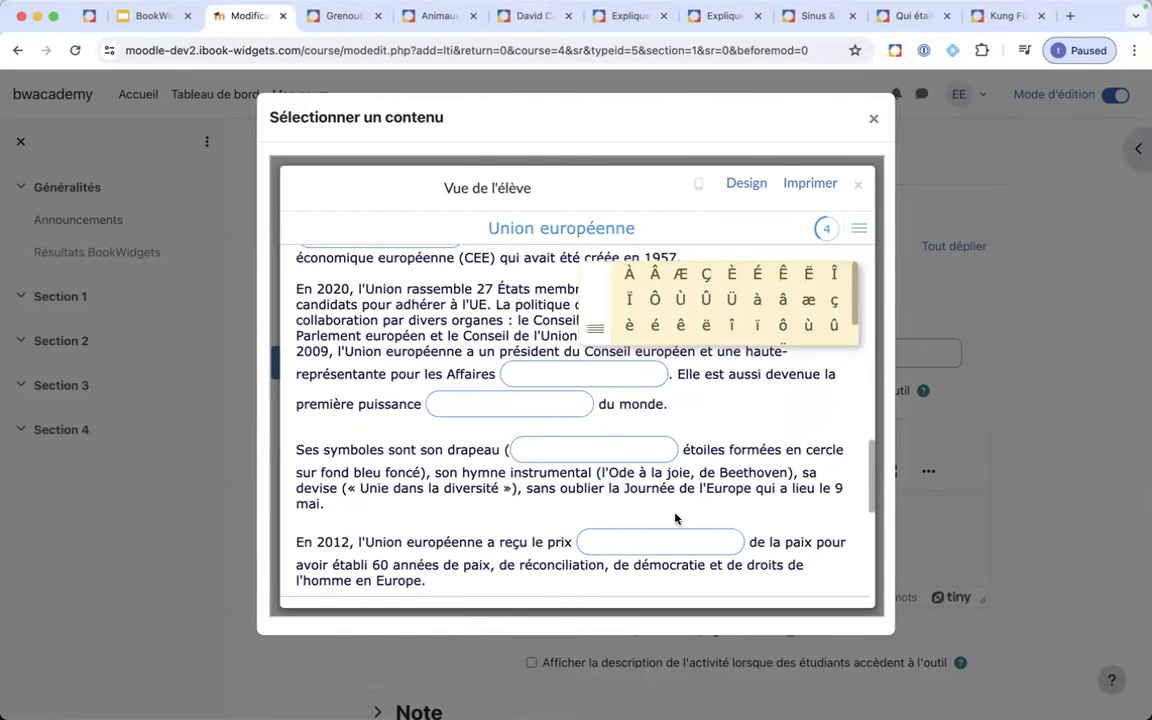
left_click(577, 443)
left_click(484, 404)
scroll(776, 319, "down", 1)
left_click(655, 299)
left_click_drag(594, 328, 556, 362)
mouse_move(858, 230)
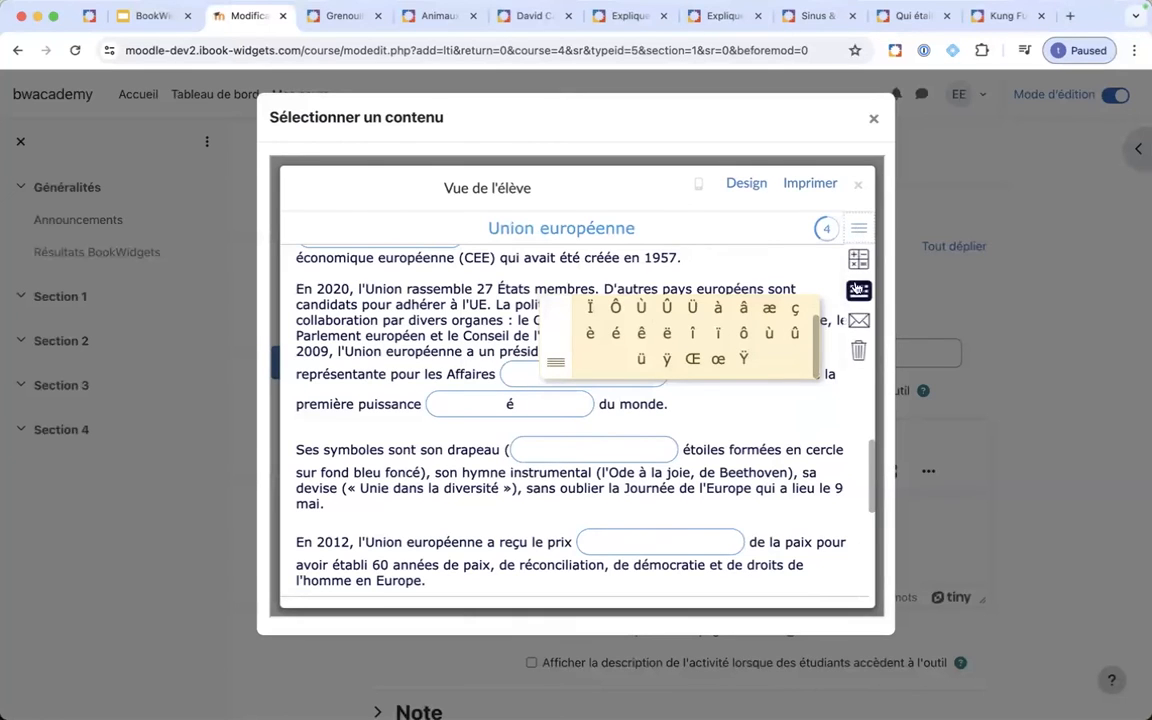
left_click(858, 290)
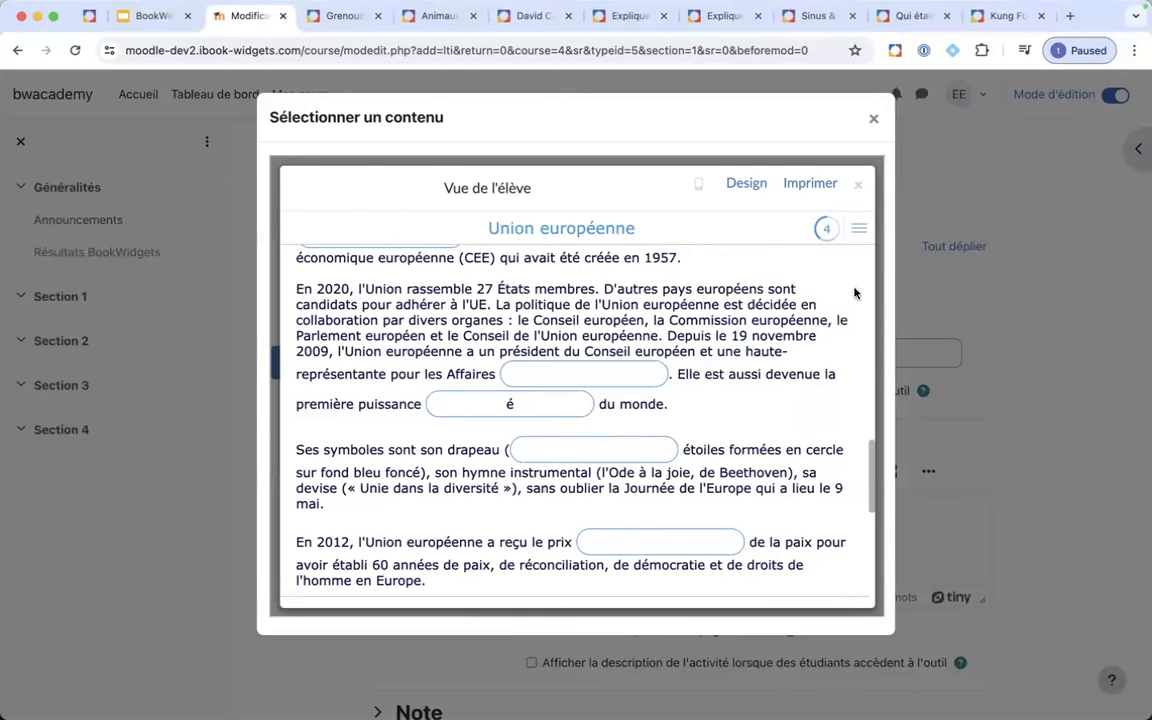
left_click(856, 189)
- Examine the worksheet's correction and grading options and its answer submission settings under Rapports
scroll(647, 443, "down", 2)
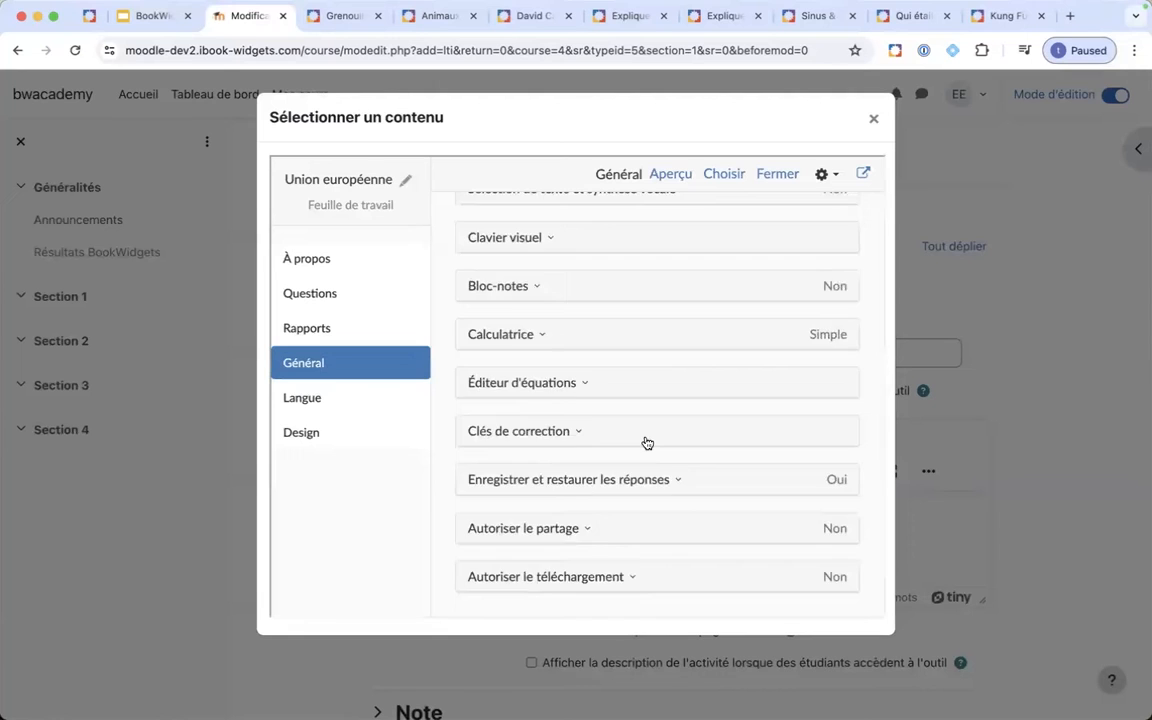
scroll(647, 443, "up", 4)
scroll(647, 443, "up", 5)
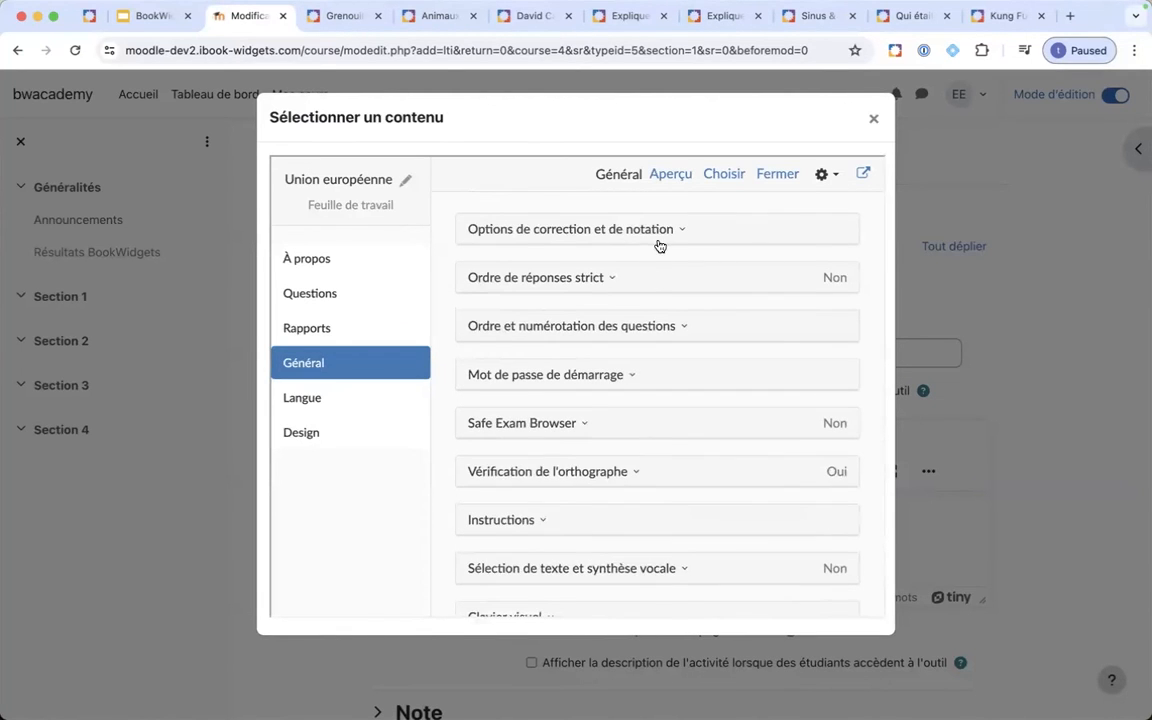
left_click(661, 235)
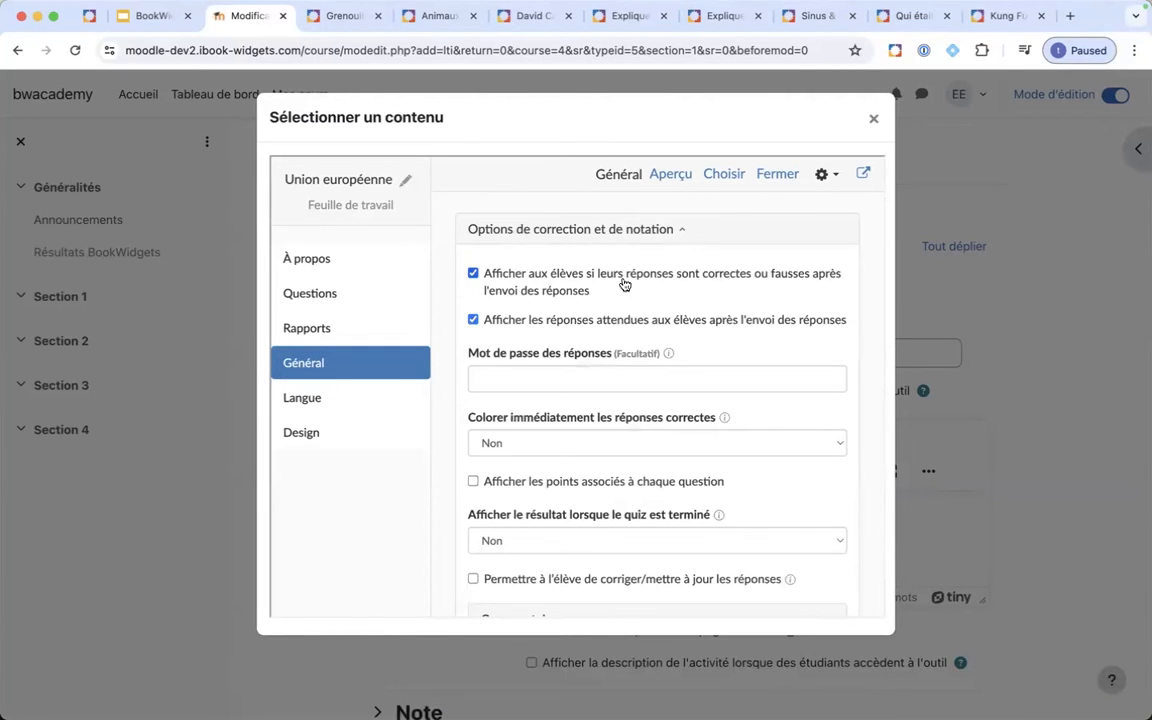
left_click(538, 233)
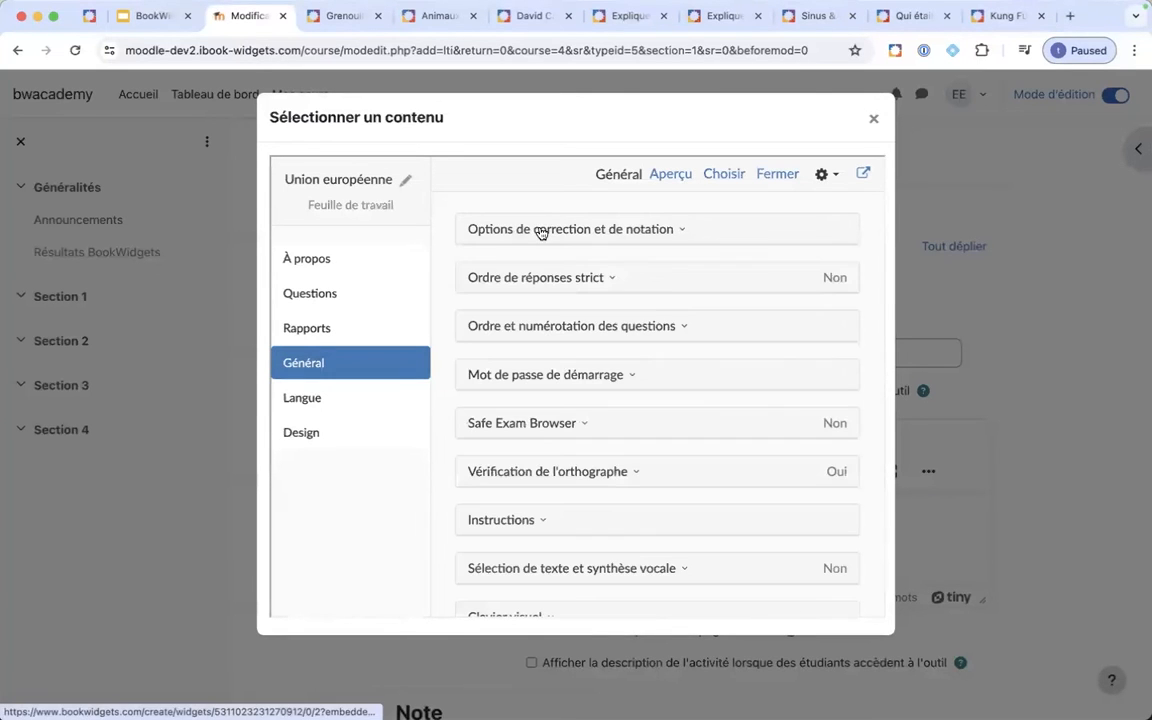
left_click(593, 235)
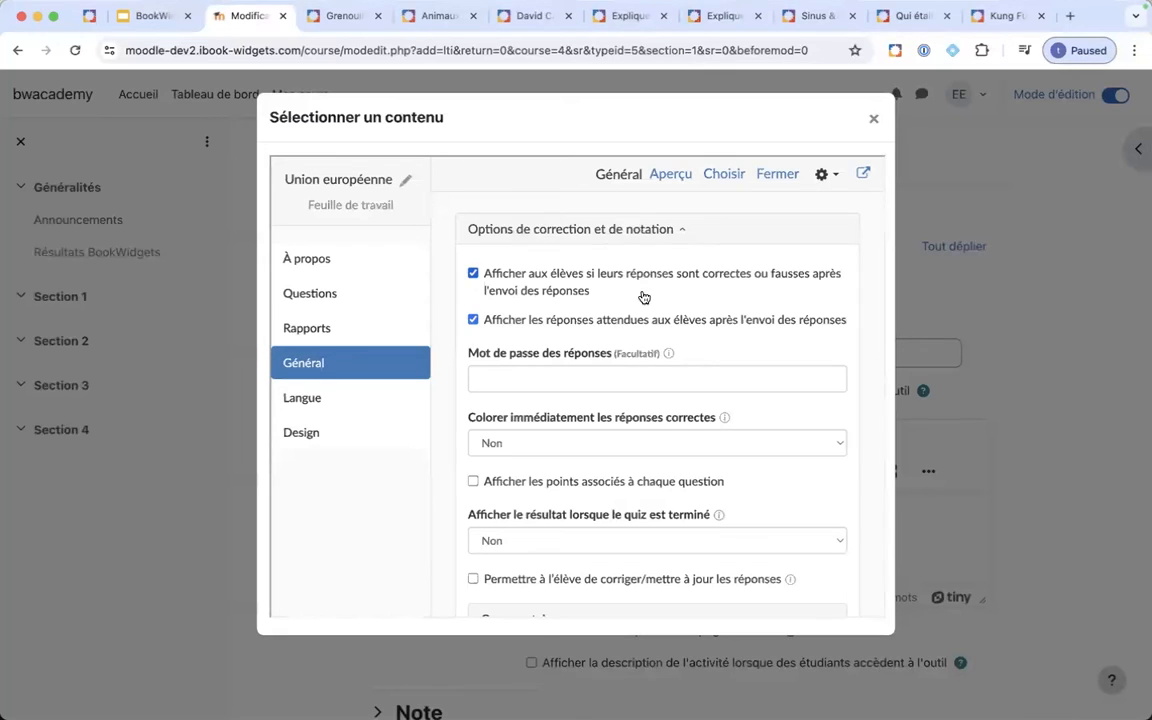
left_click(326, 332)
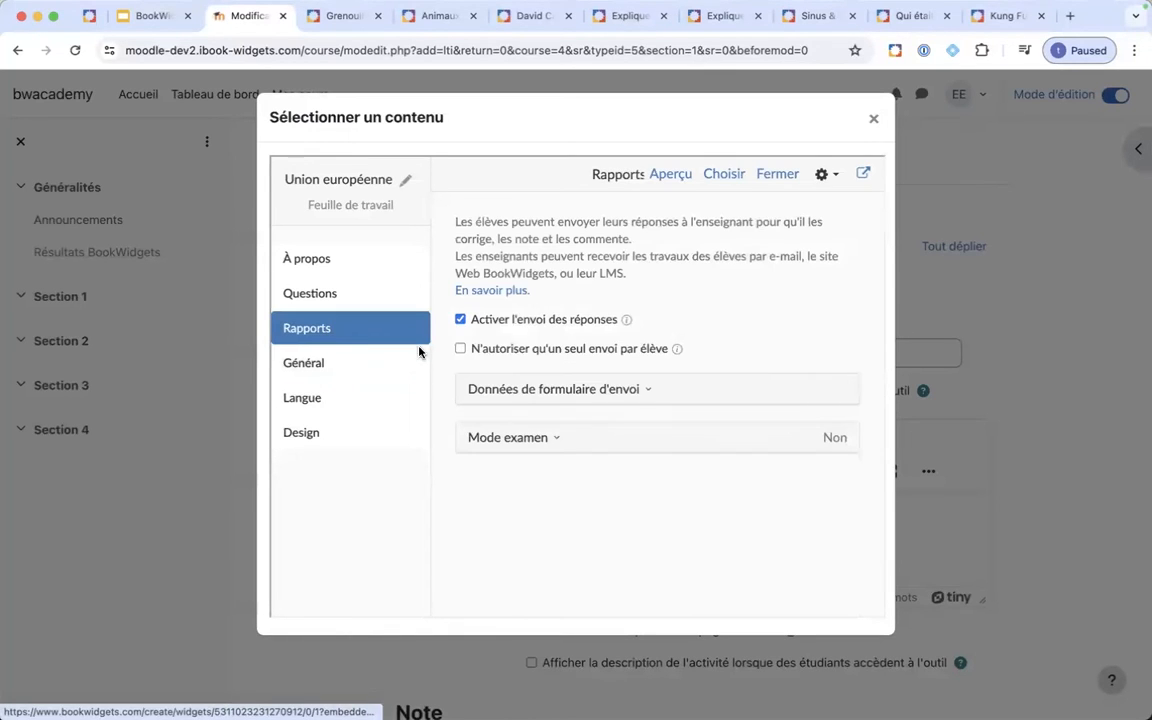
left_click(342, 368)
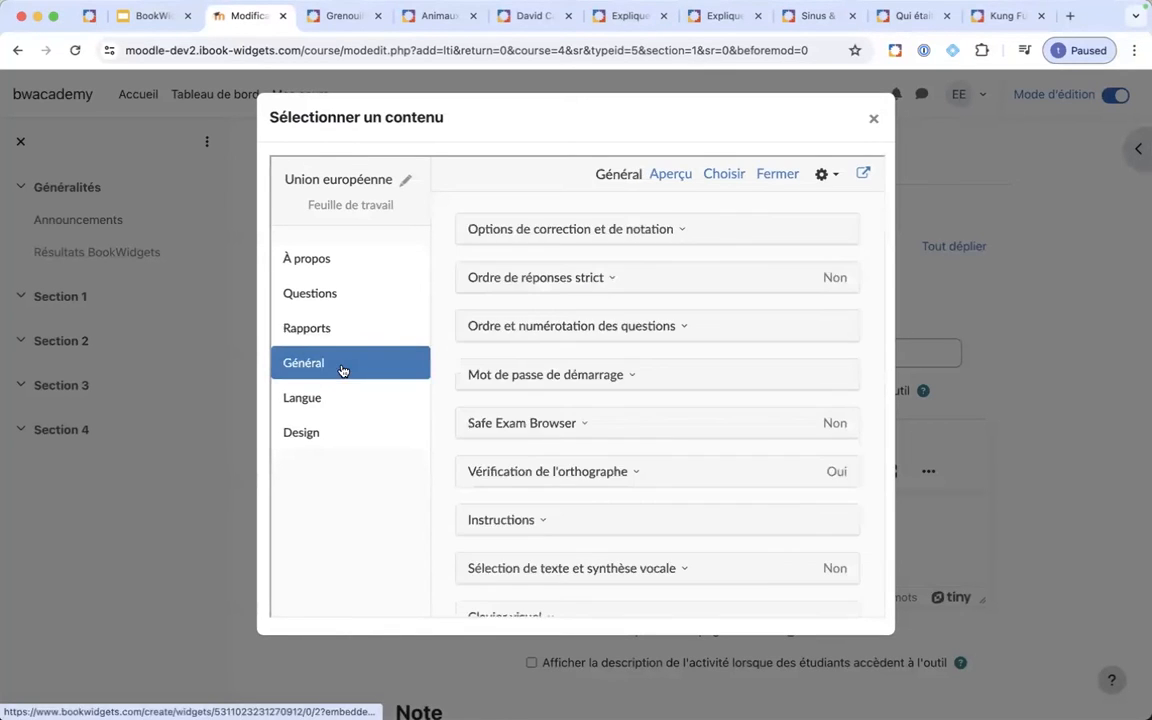
- Turn off showing students the expected answers and whether their answers are correct after submission, and turn both back on
left_click(540, 228)
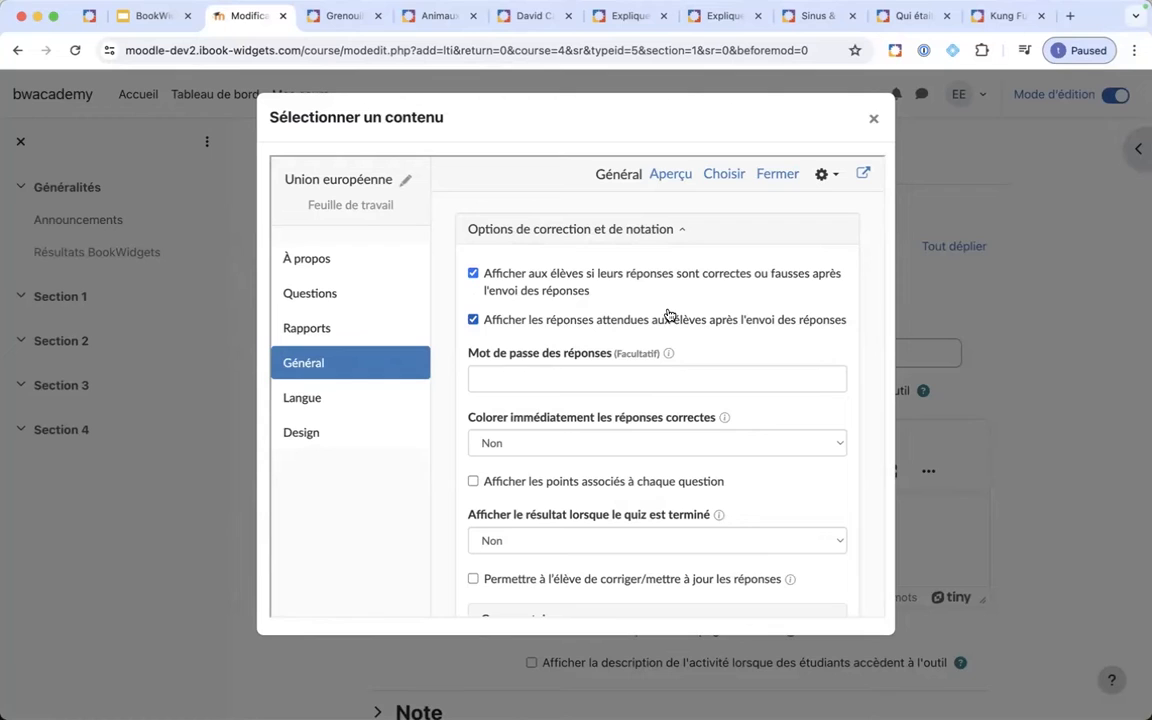
left_click(473, 321)
left_click(473, 321)
left_click(473, 321)
left_click(473, 273)
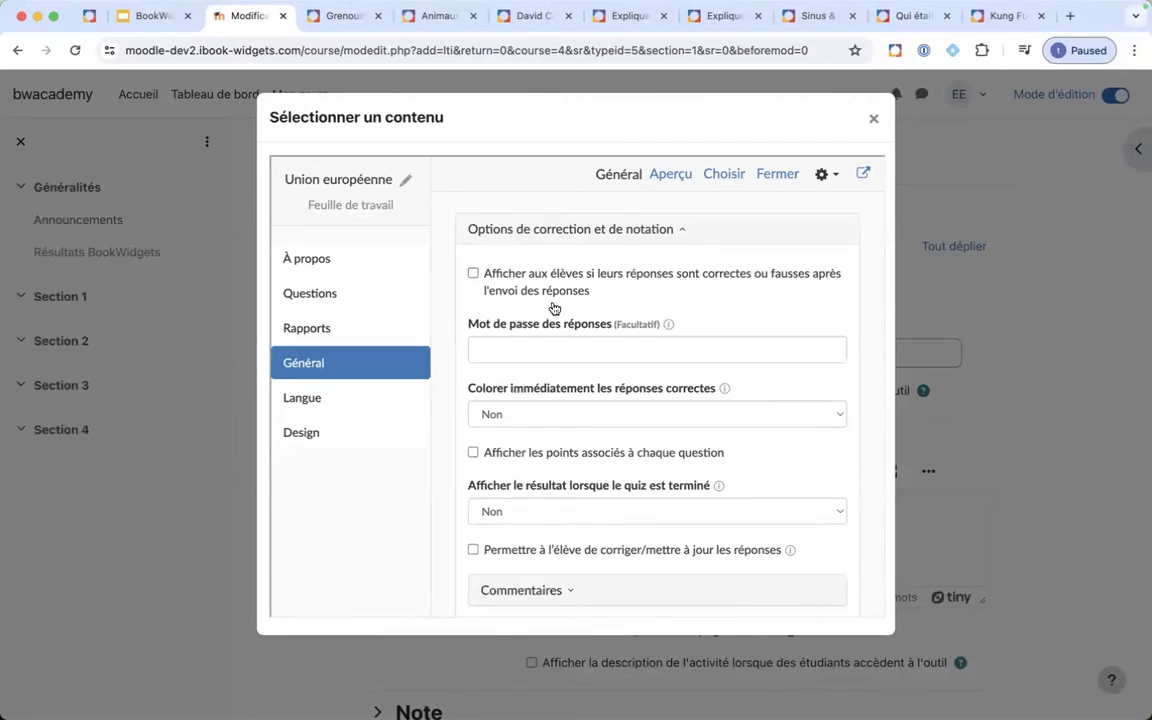
left_click(473, 273)
left_click(473, 320)
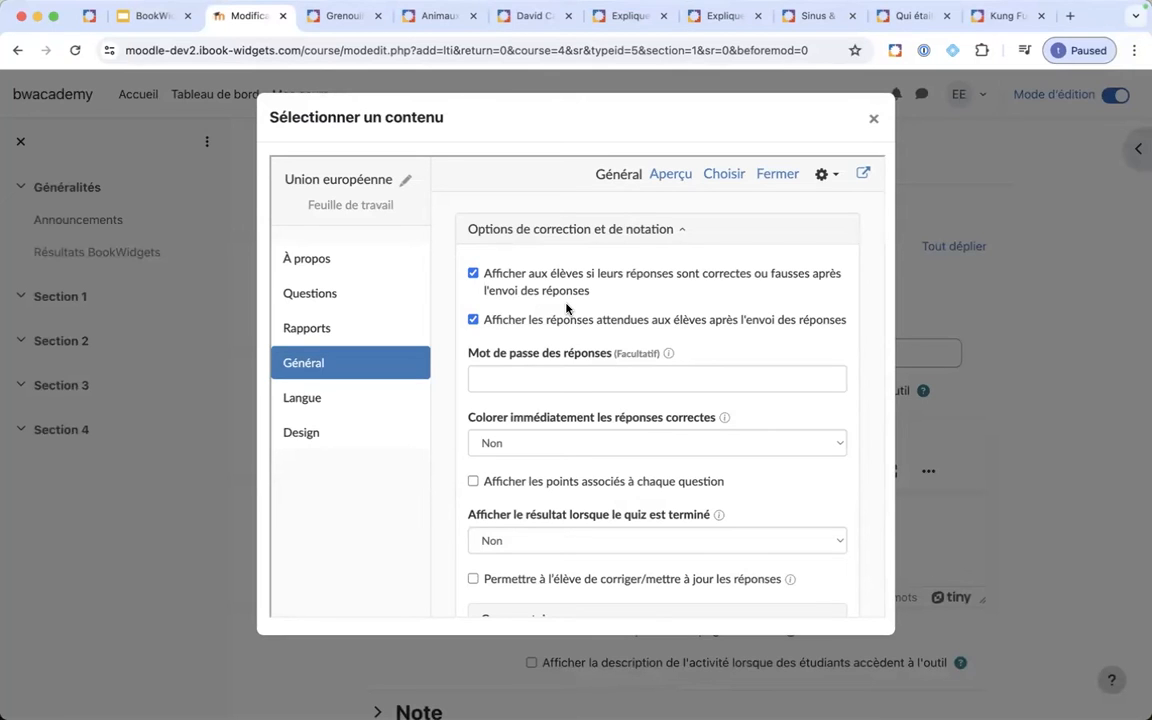
left_click(680, 231)
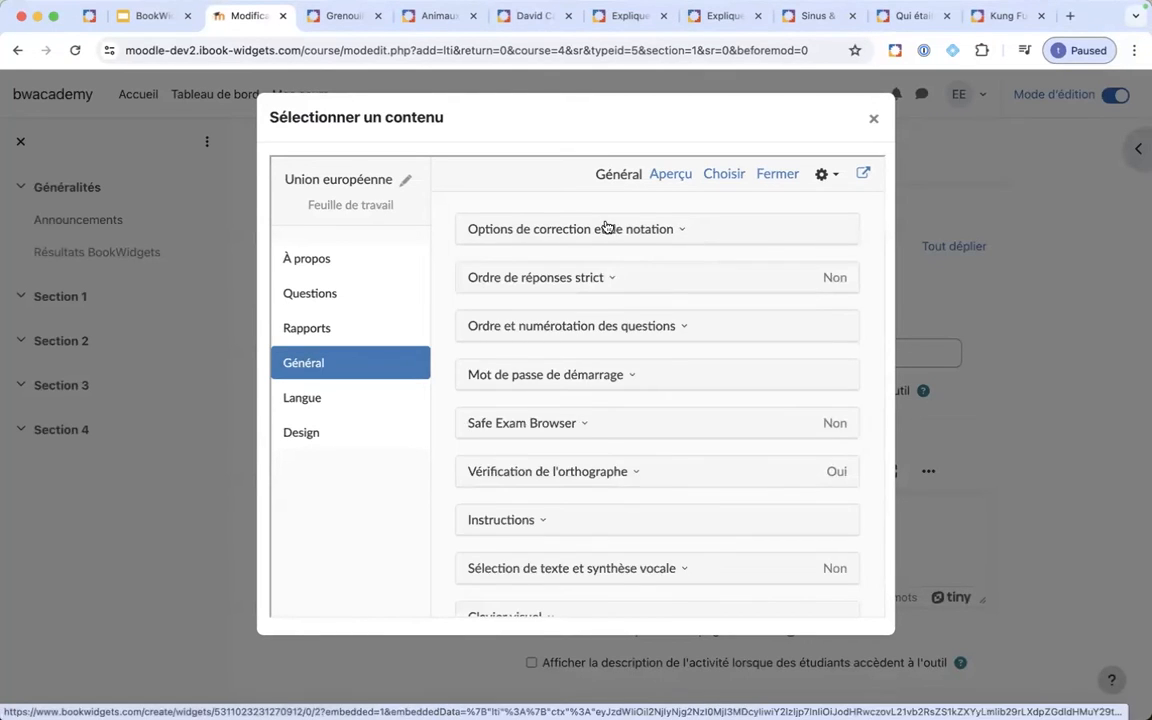
scroll(576, 222, "down", 3)
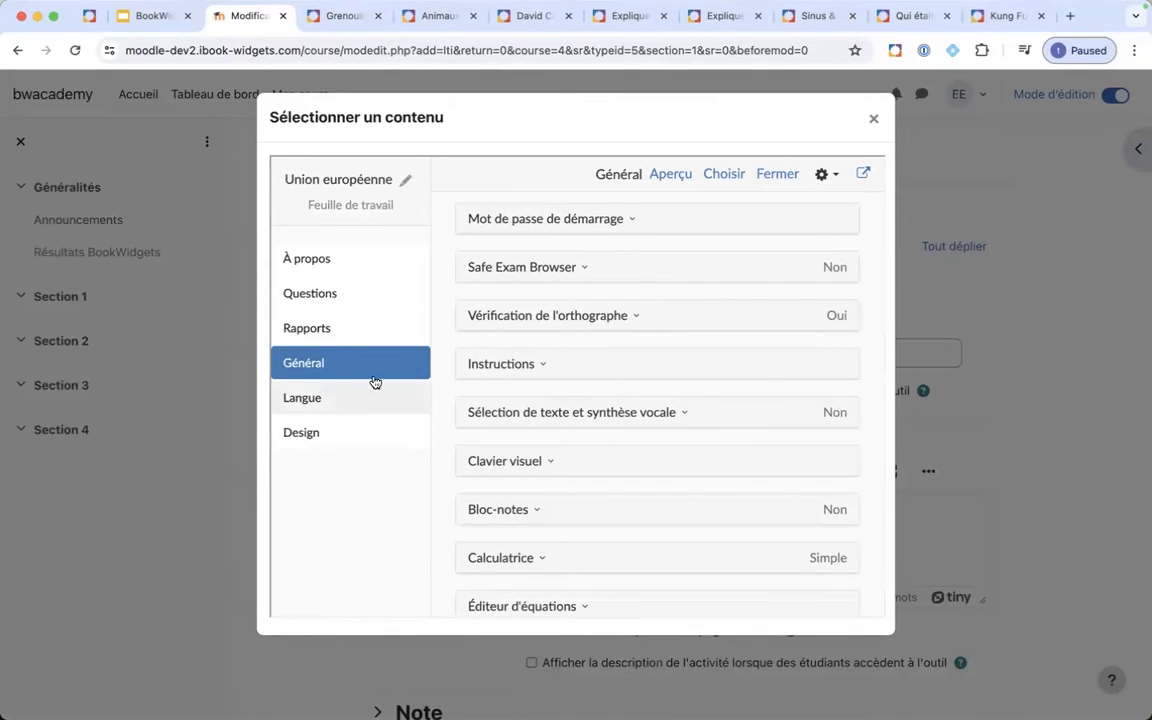
scroll(465, 256, "up", 3)
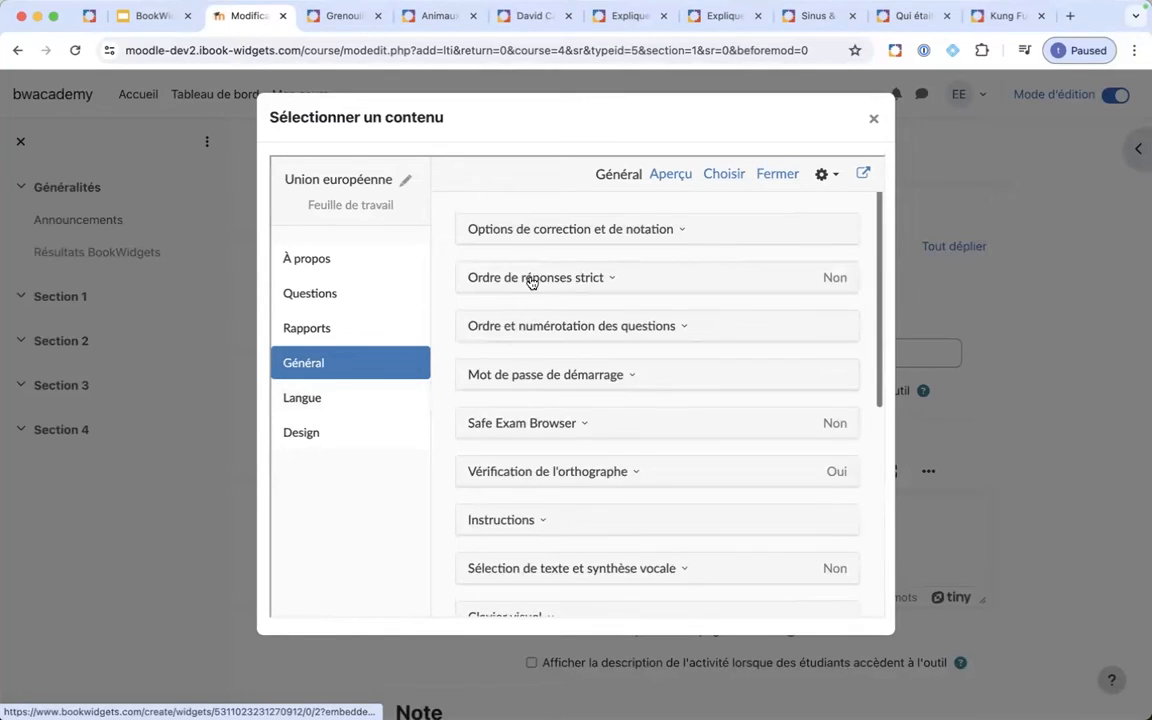
left_click(525, 229)
left_click(583, 229)
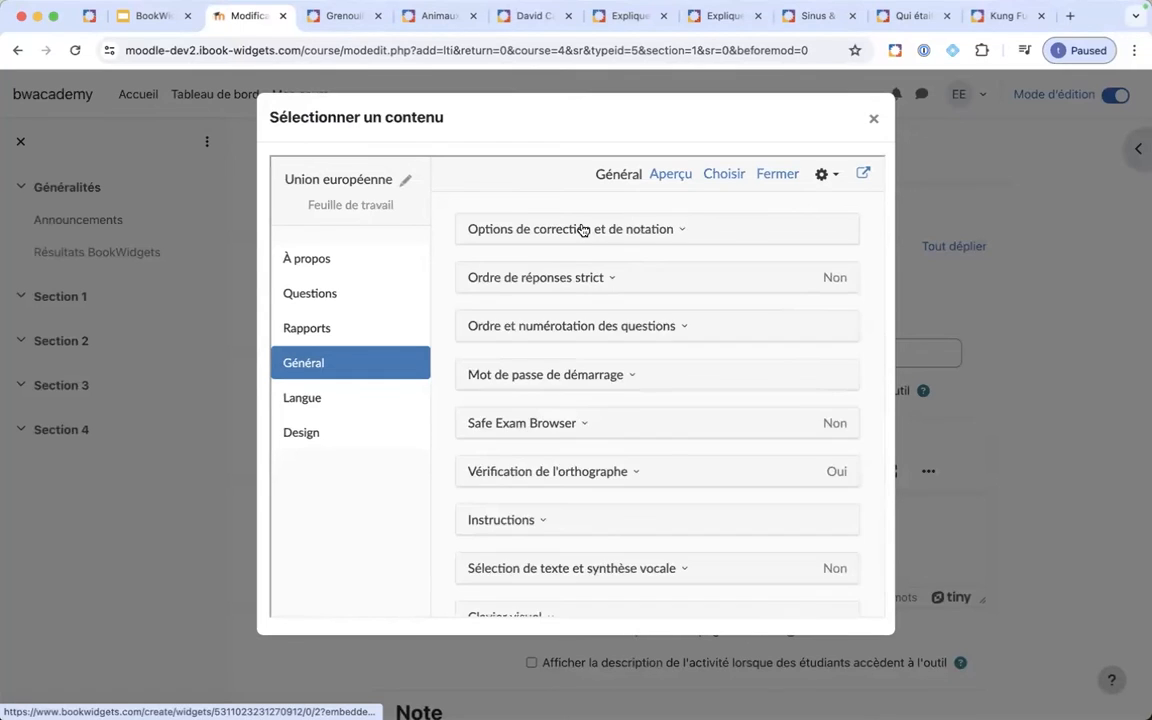
- Examine the translation languages available in the worksheet's Langue settings
left_click(352, 403)
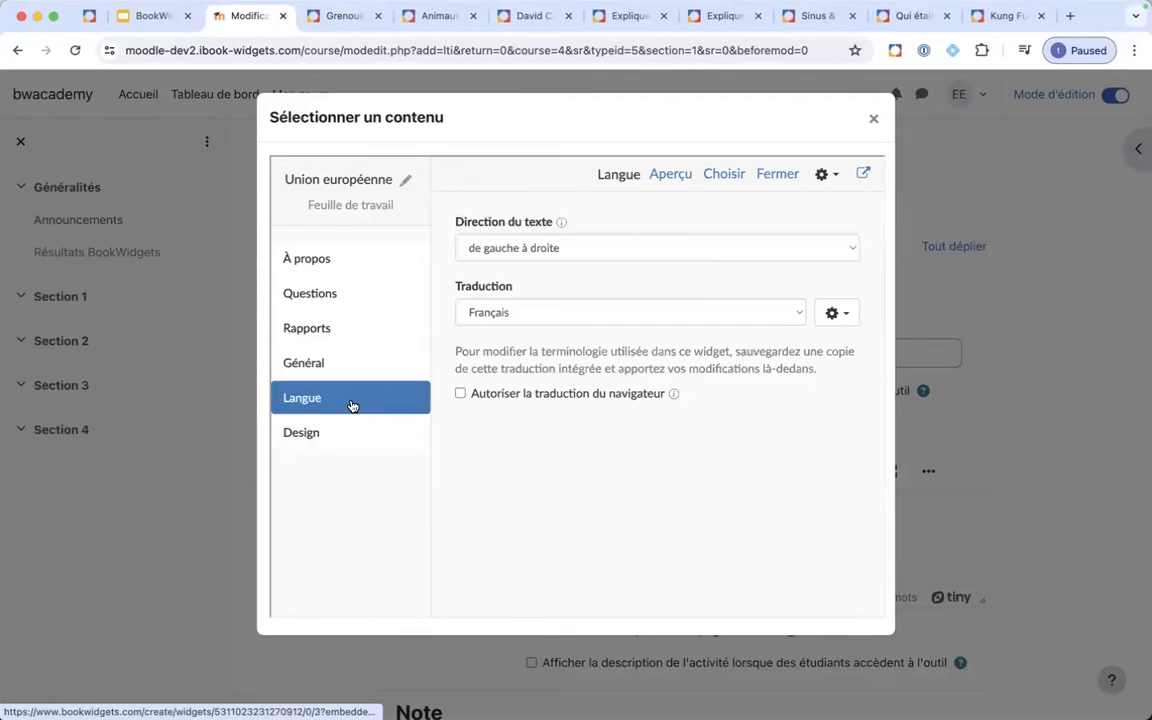
left_click(532, 312)
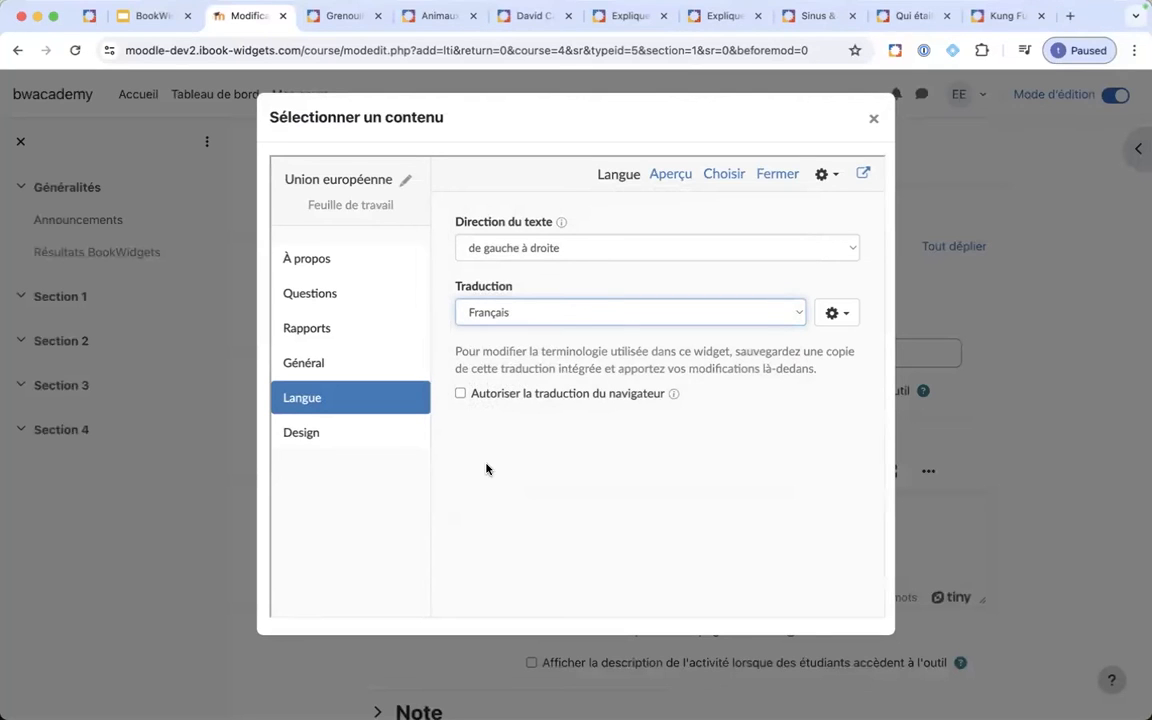
left_click(550, 315)
left_click(336, 446)
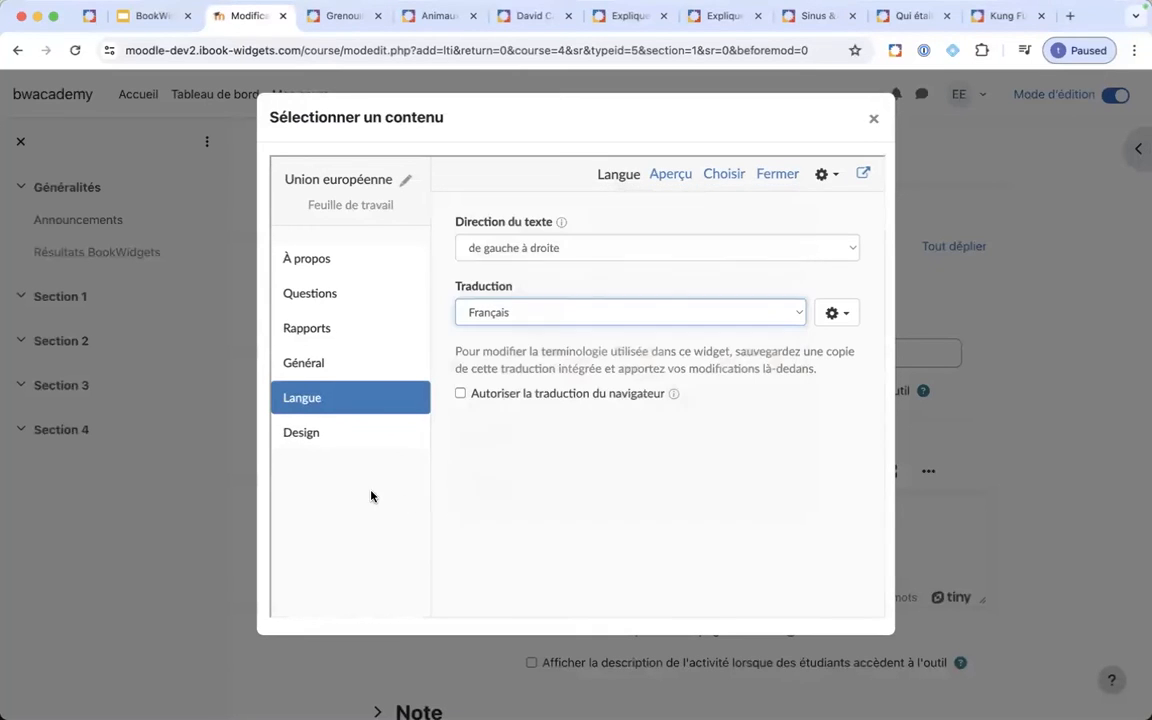
- Open the worksheet's student preview and examine its design options for template, font, colour and background
left_click(354, 433)
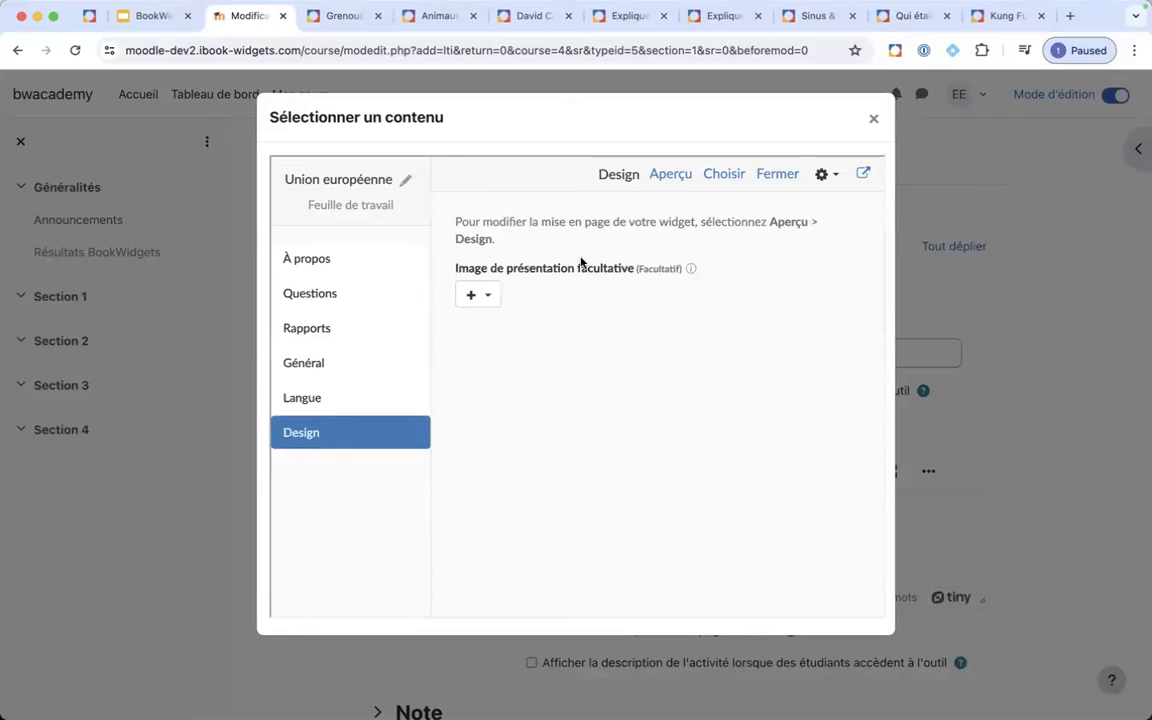
left_click(670, 174)
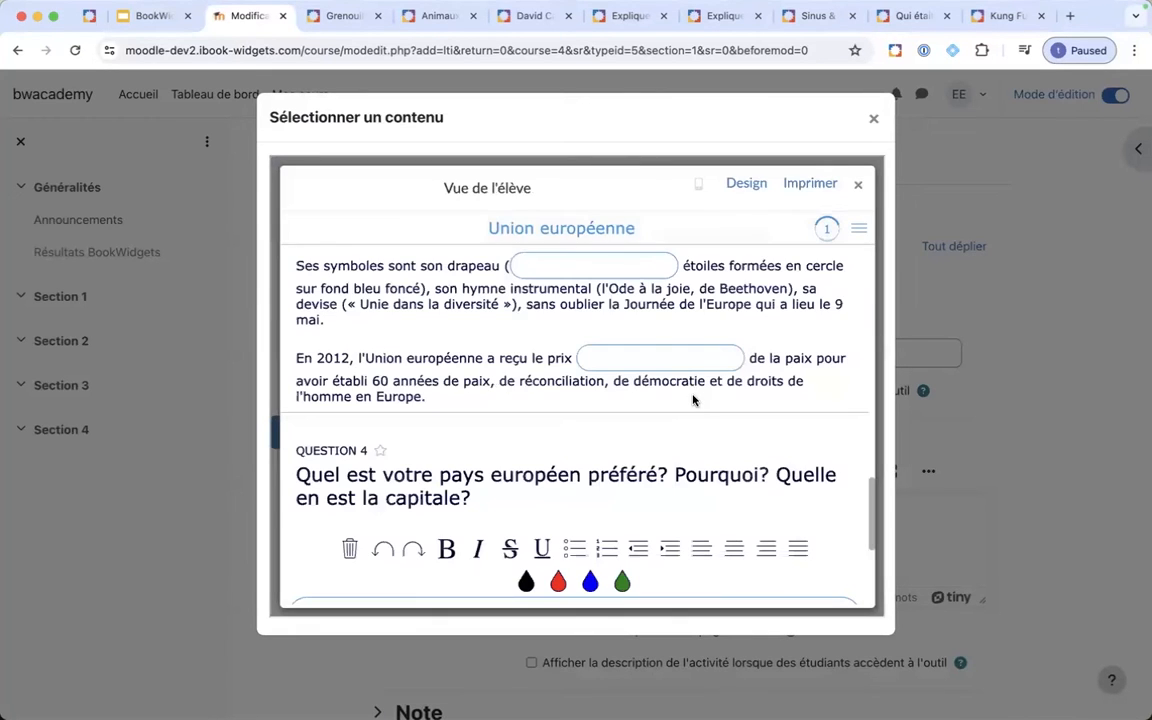
left_click(745, 184)
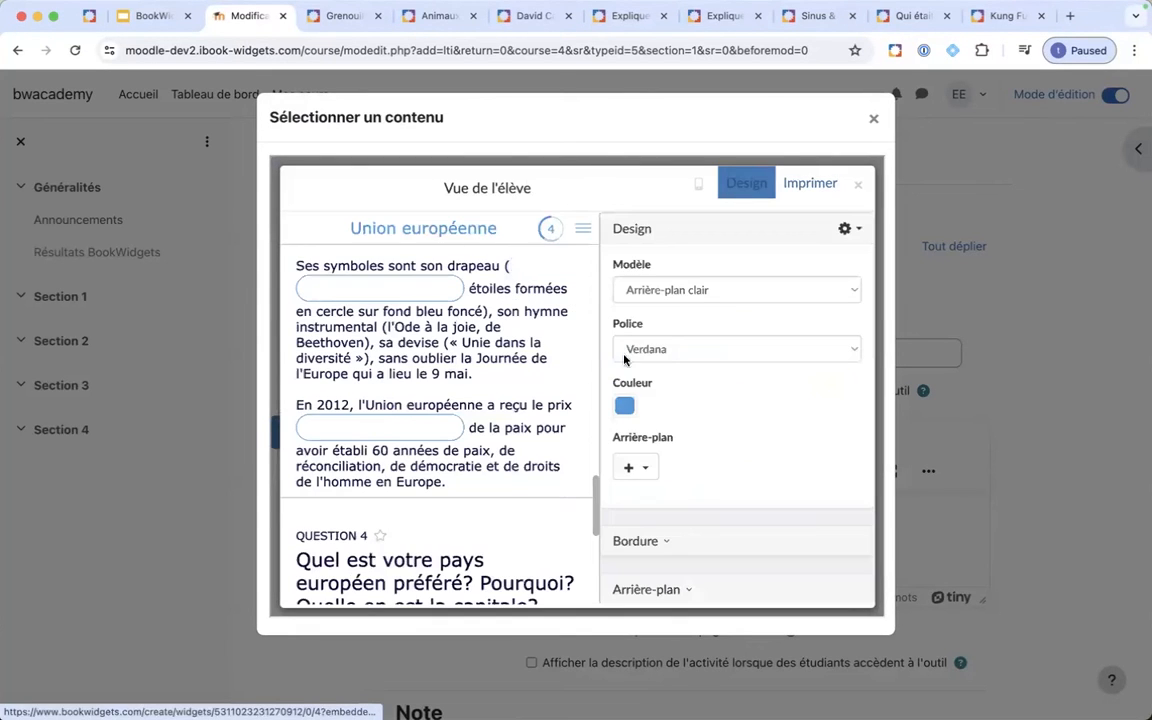
scroll(630, 406, "down", 5)
scroll(632, 407, "up", 3)
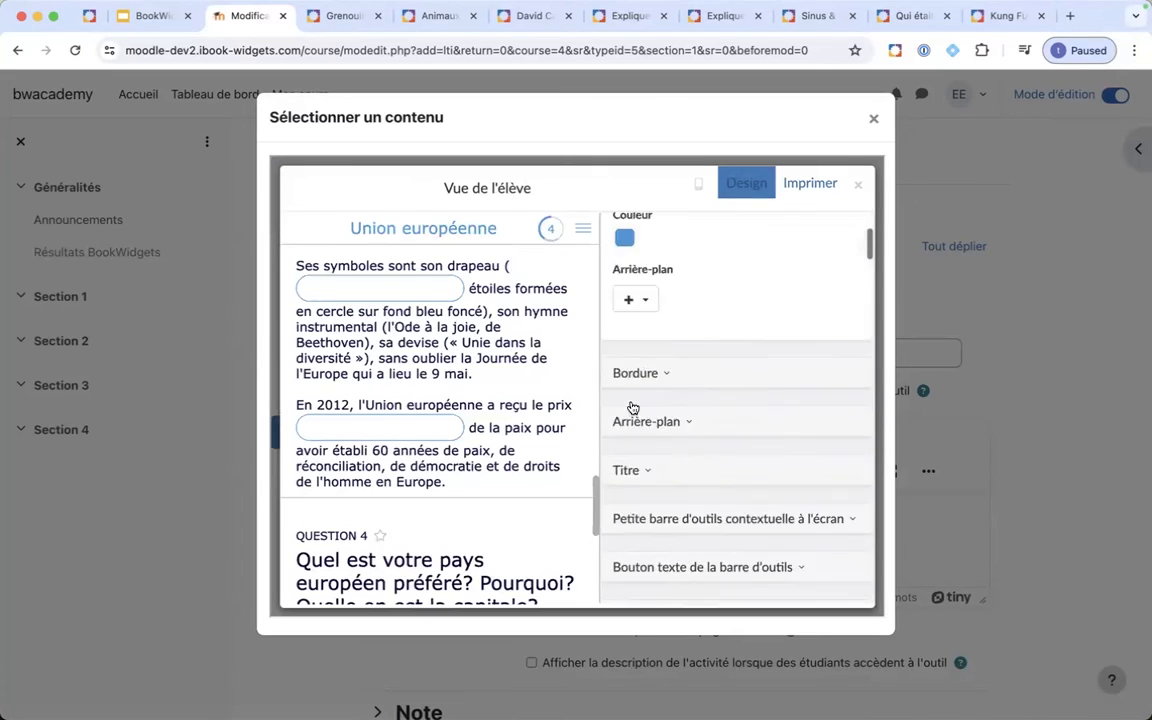
scroll(632, 407, "up", 3)
left_click(628, 406)
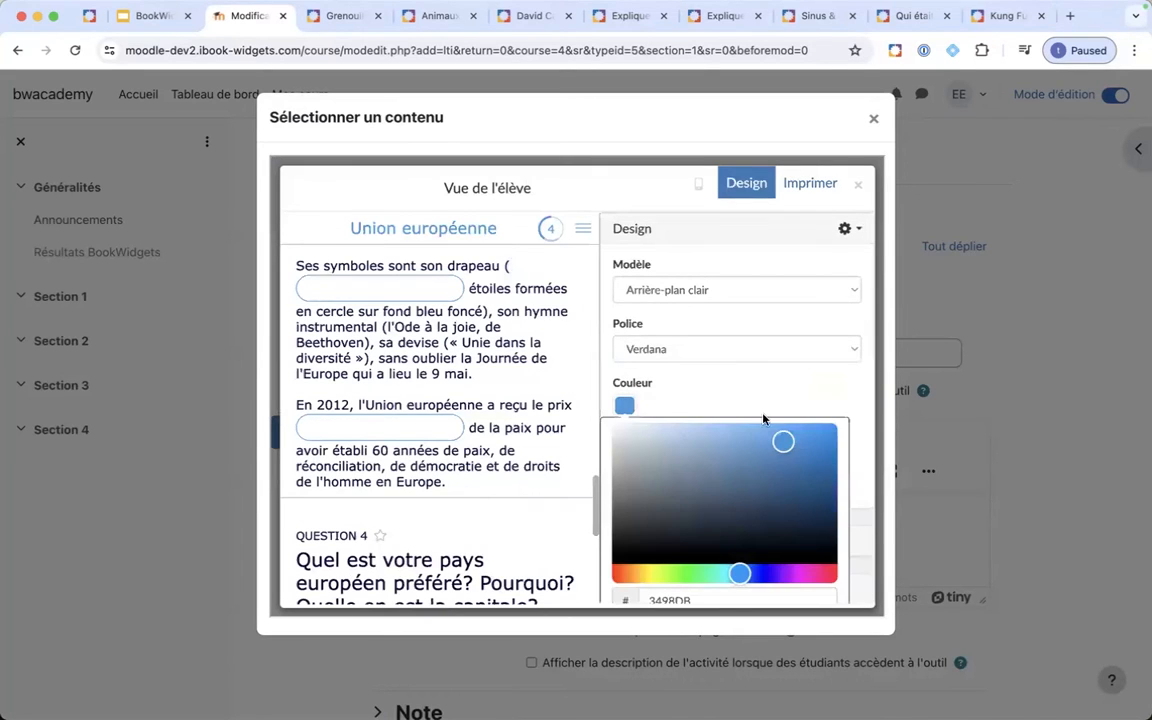
left_click(725, 386)
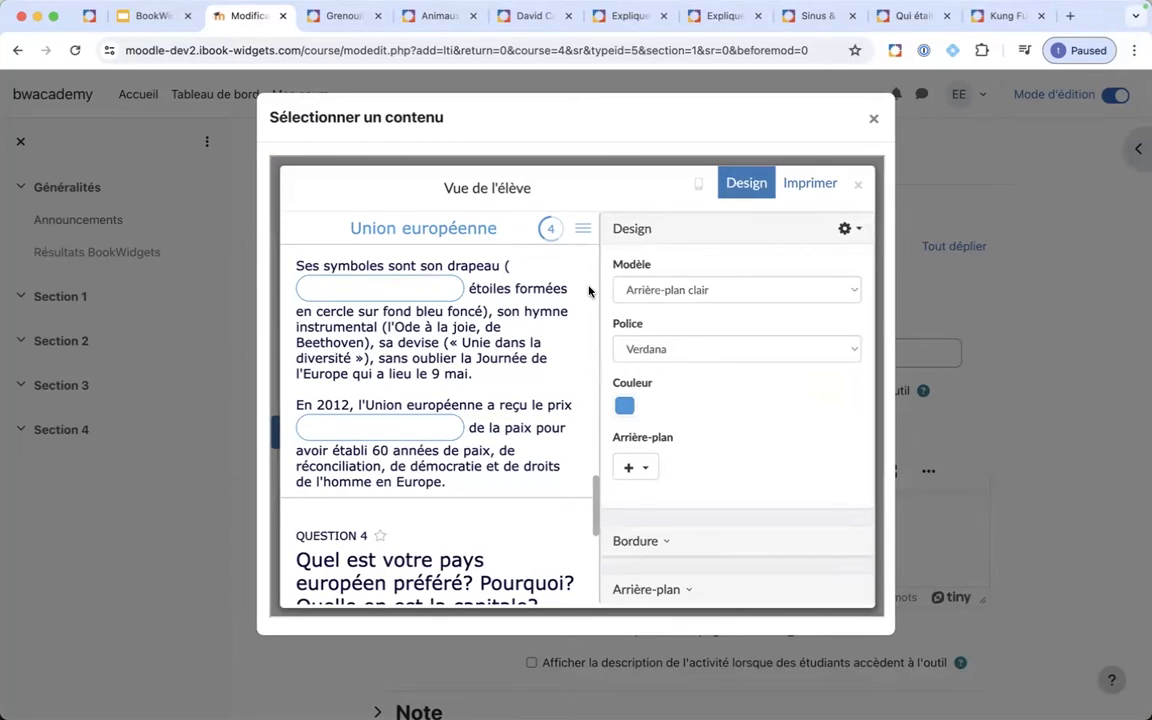
- Close the design options, review the worksheet's questions in the student preview and leave the preview
left_click(858, 190)
scroll(750, 267, "down", 5)
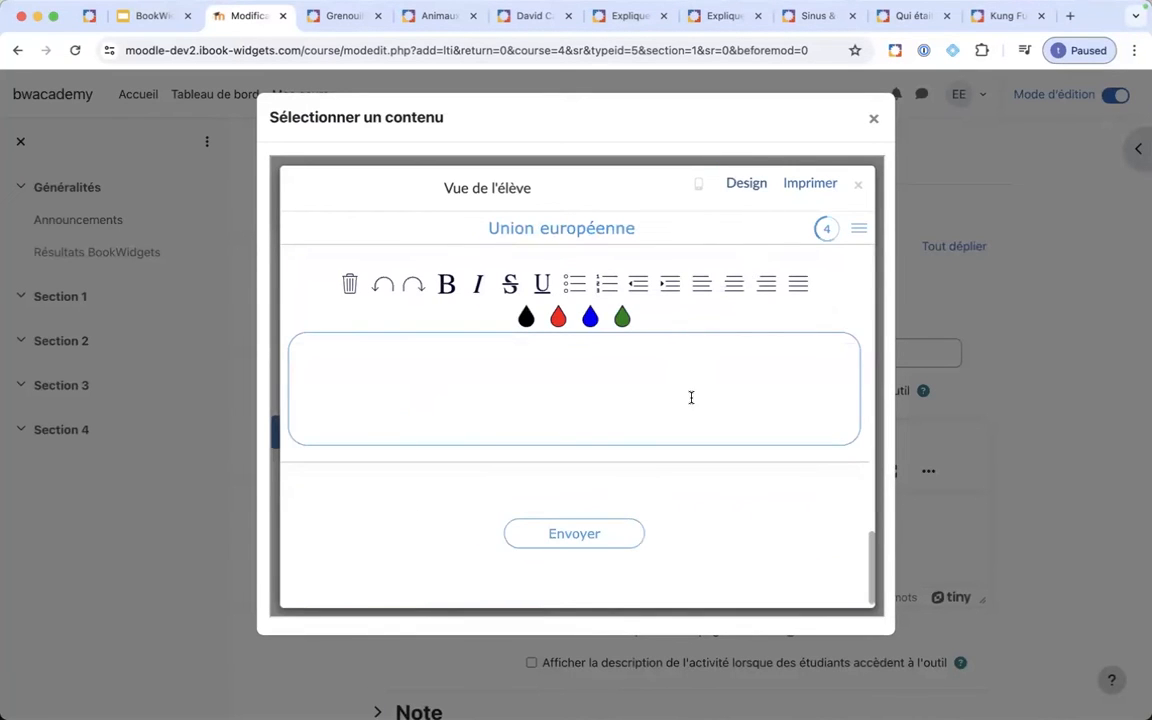
scroll(689, 398, "up", 5)
scroll(688, 402, "up", 10)
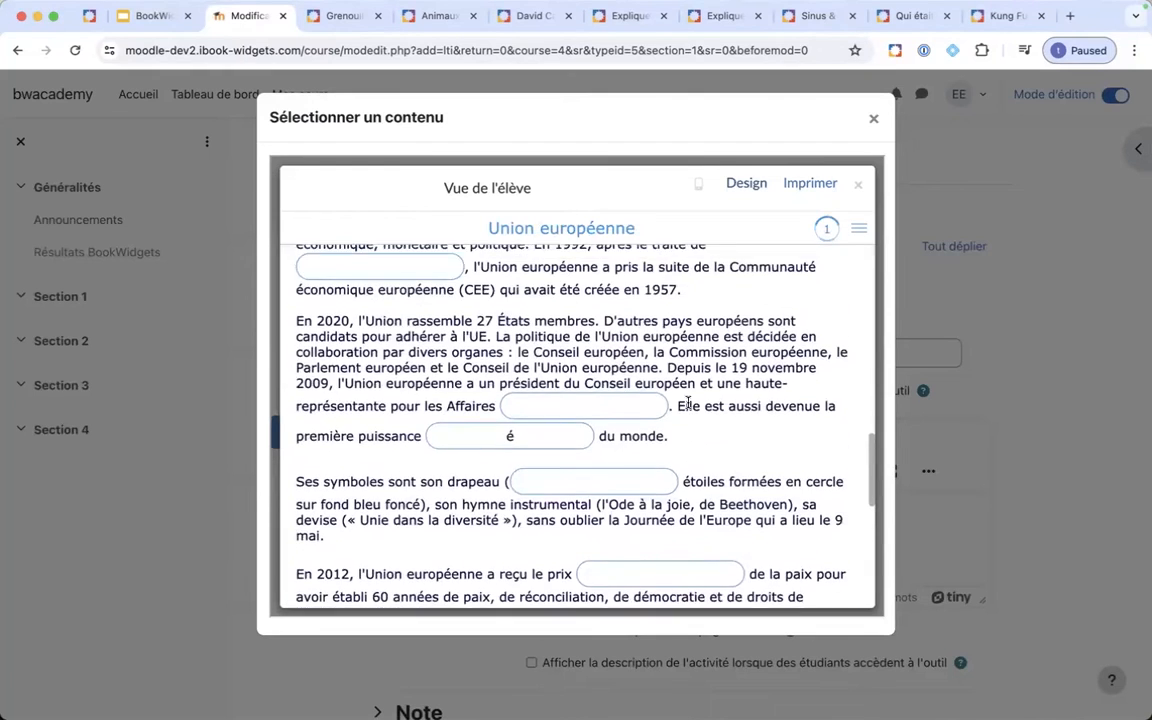
scroll(688, 402, "up", 5)
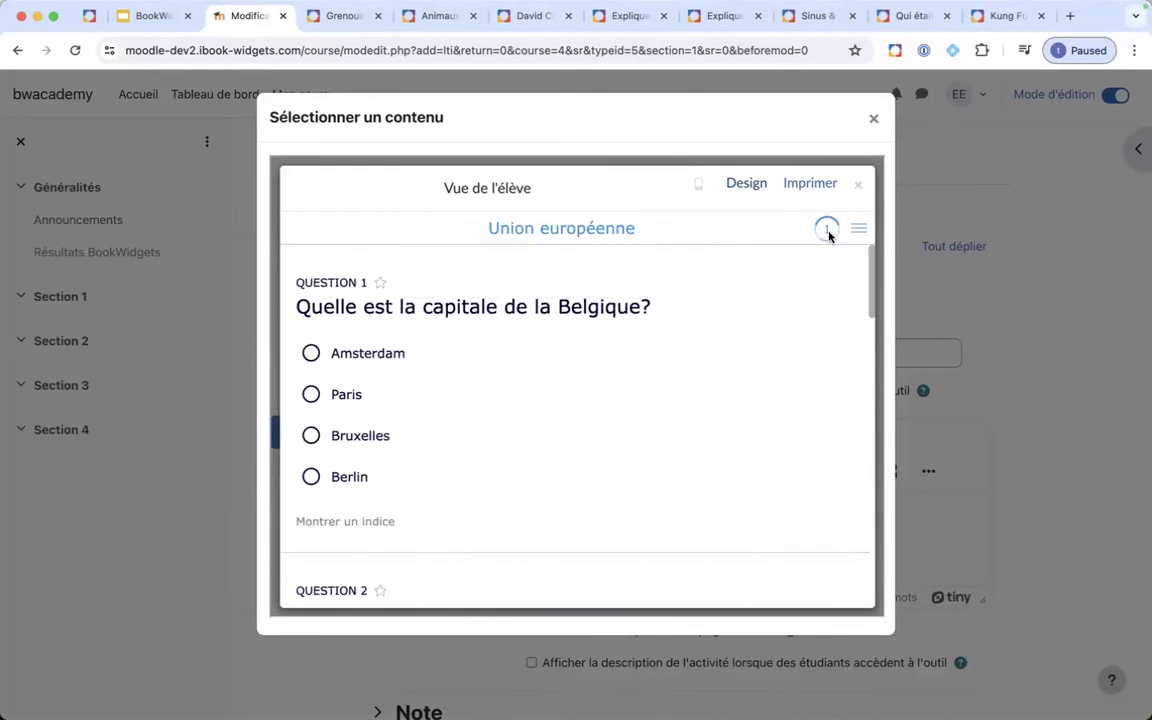
left_click(859, 190)
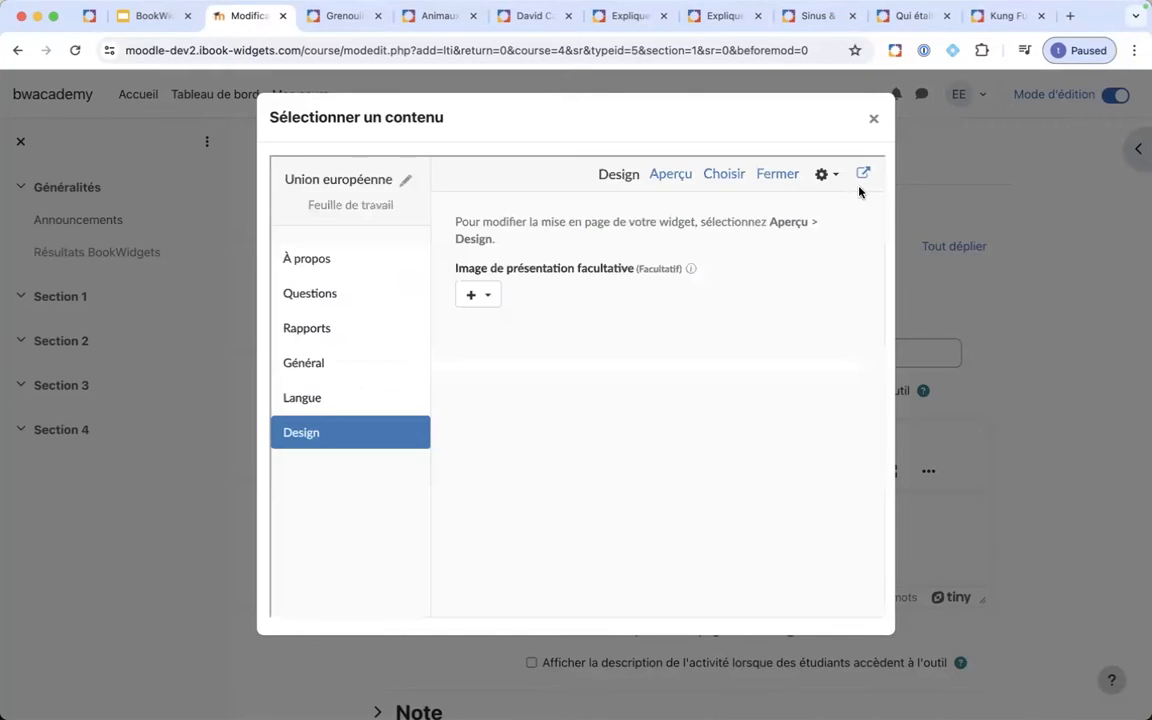
- Choose the worksheet as the activity's content and replace the activity description with "Voici le devoir sur l'UE."
left_click(724, 175)
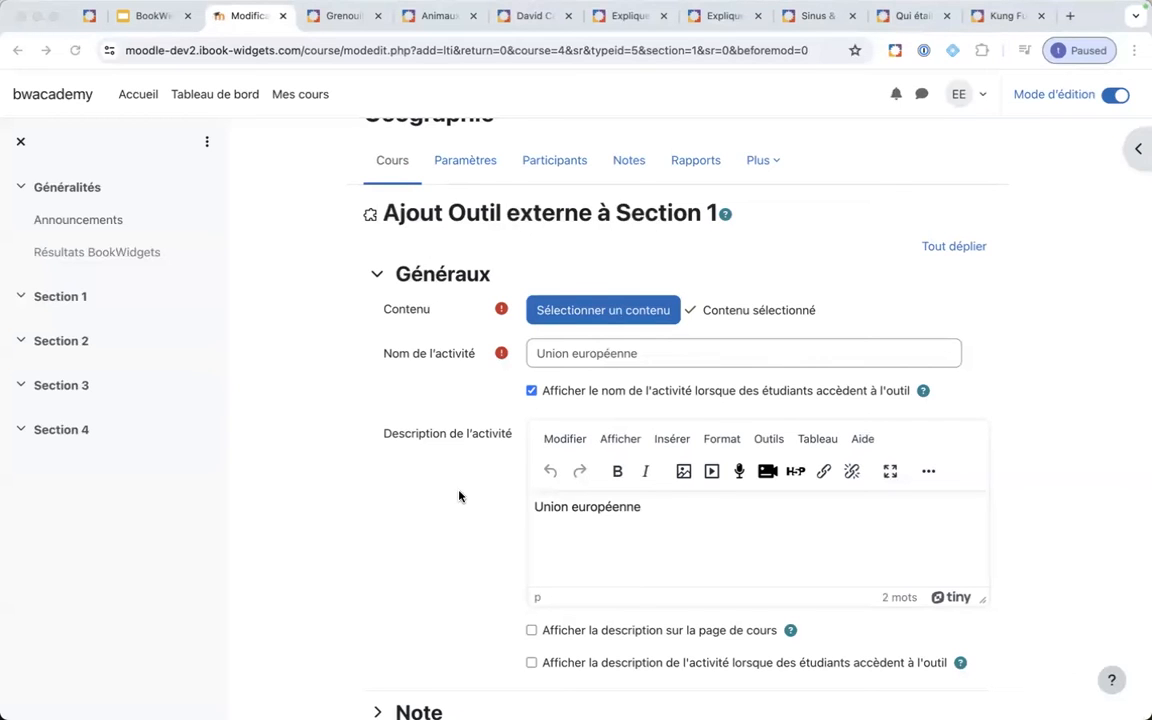
left_click_drag(645, 355, 520, 358)
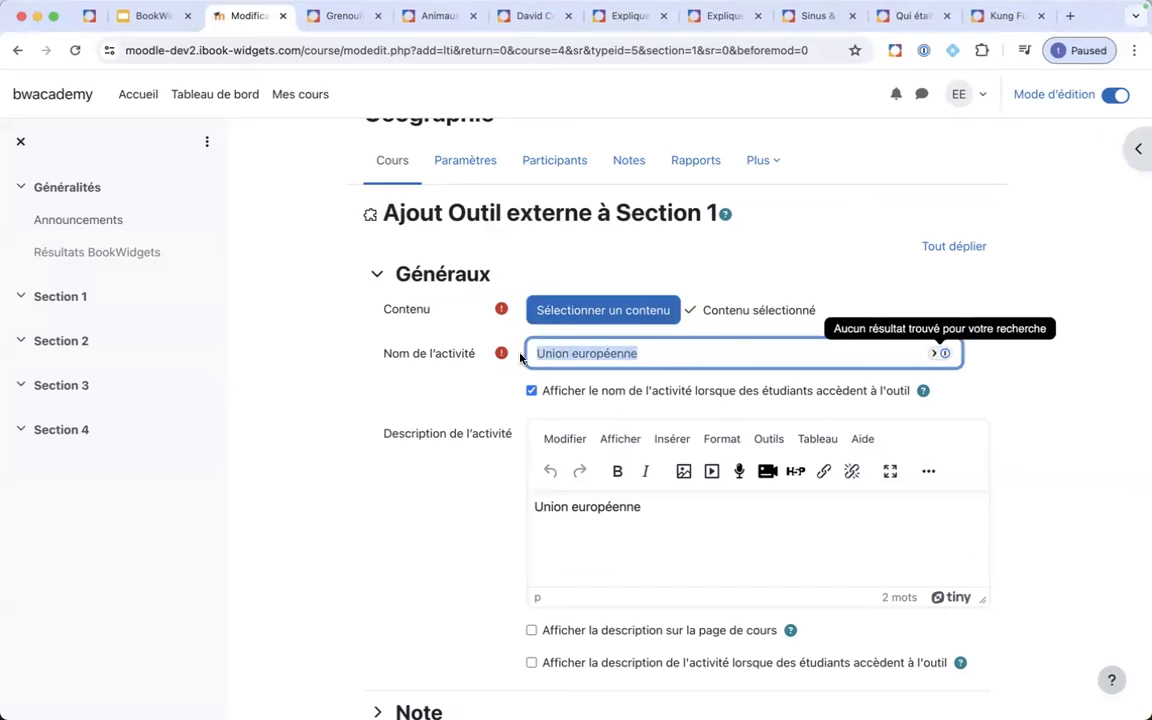
left_click(658, 357)
key("super+a")
left_click(660, 506)
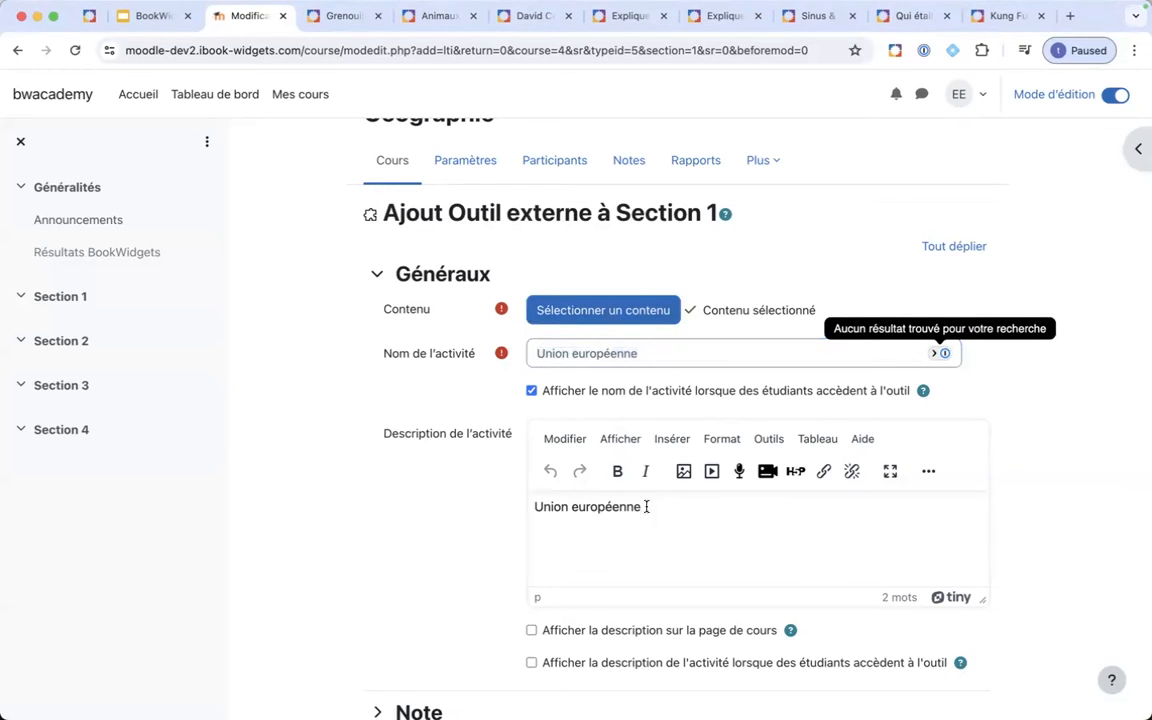
left_click_drag(645, 504, 517, 506)
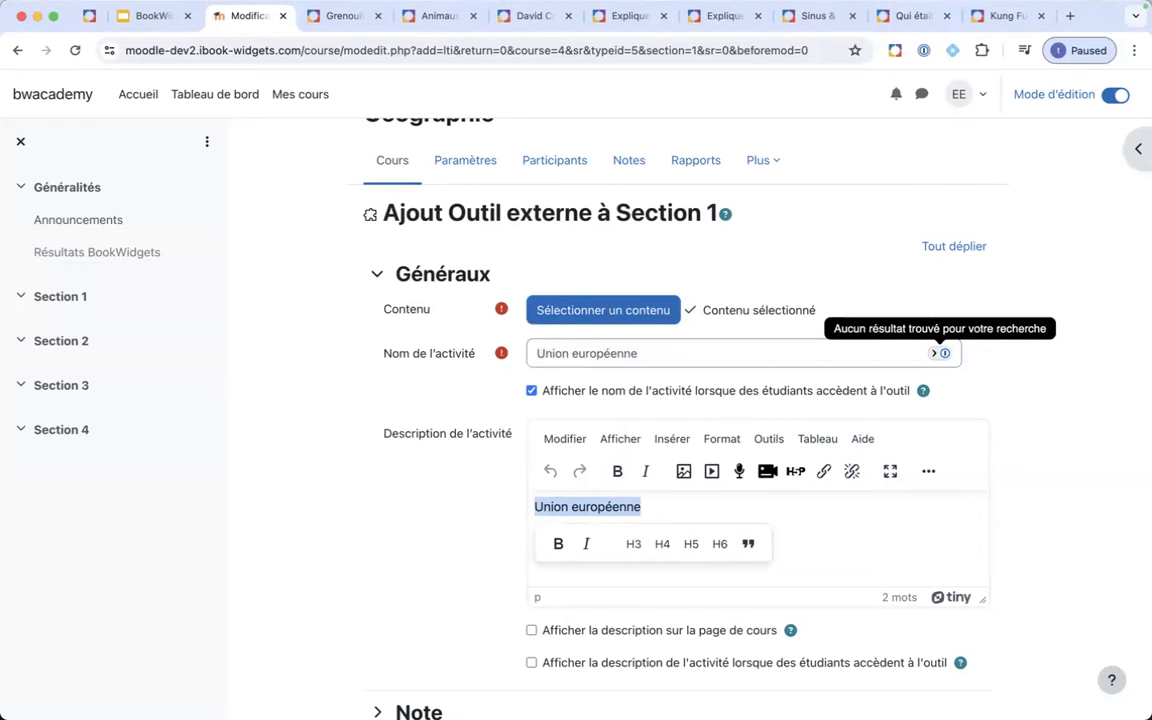
type("Voici le devoir sur l'UE")
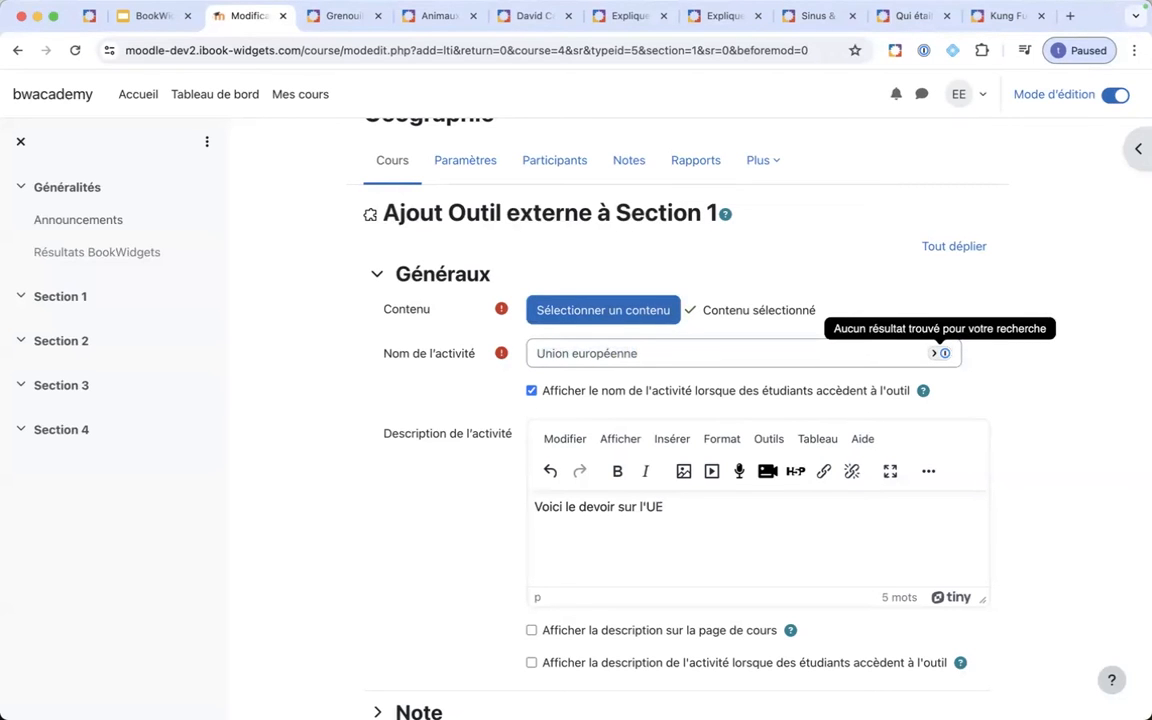
type(".")
- Check the activity's Note settings, then save the activity and return to the course
scroll(249, 563, "down", 5)
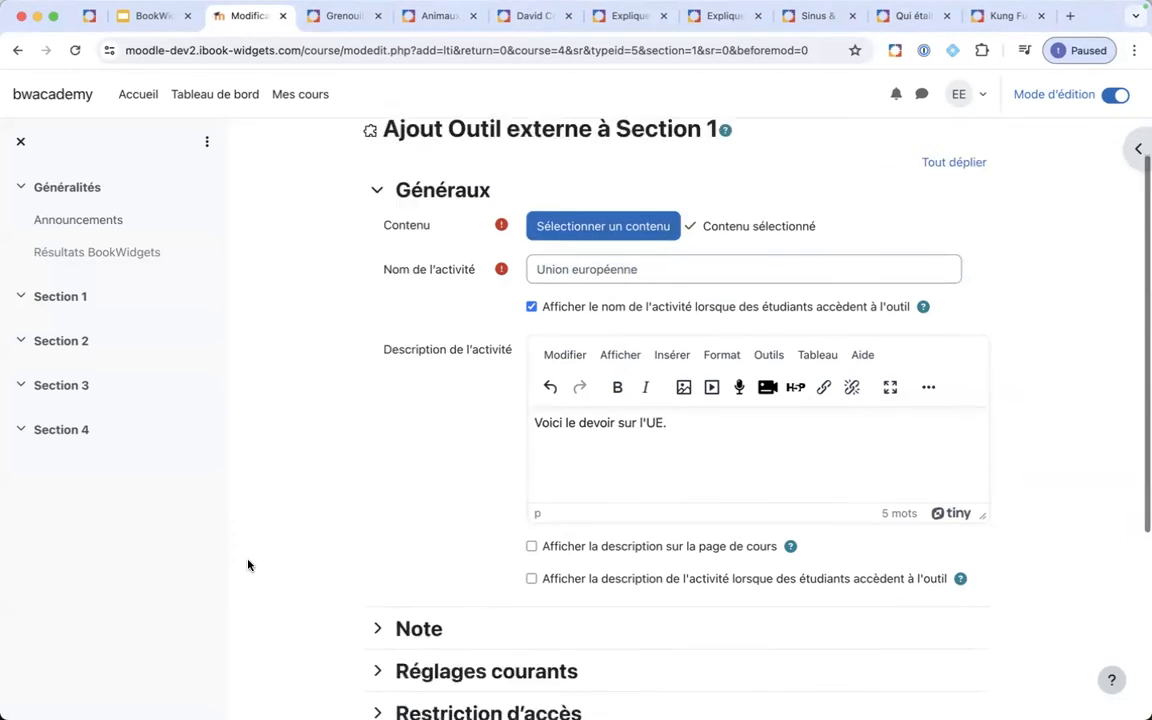
left_click(392, 465)
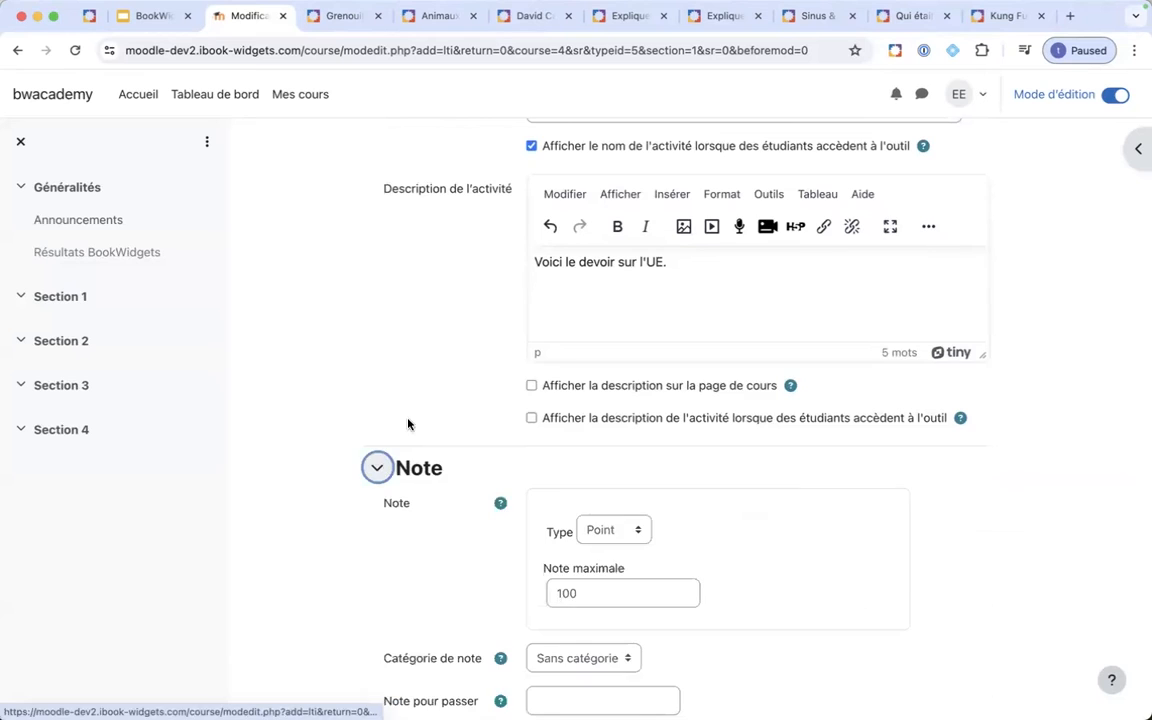
scroll(406, 424, "down", 3)
left_click(377, 308)
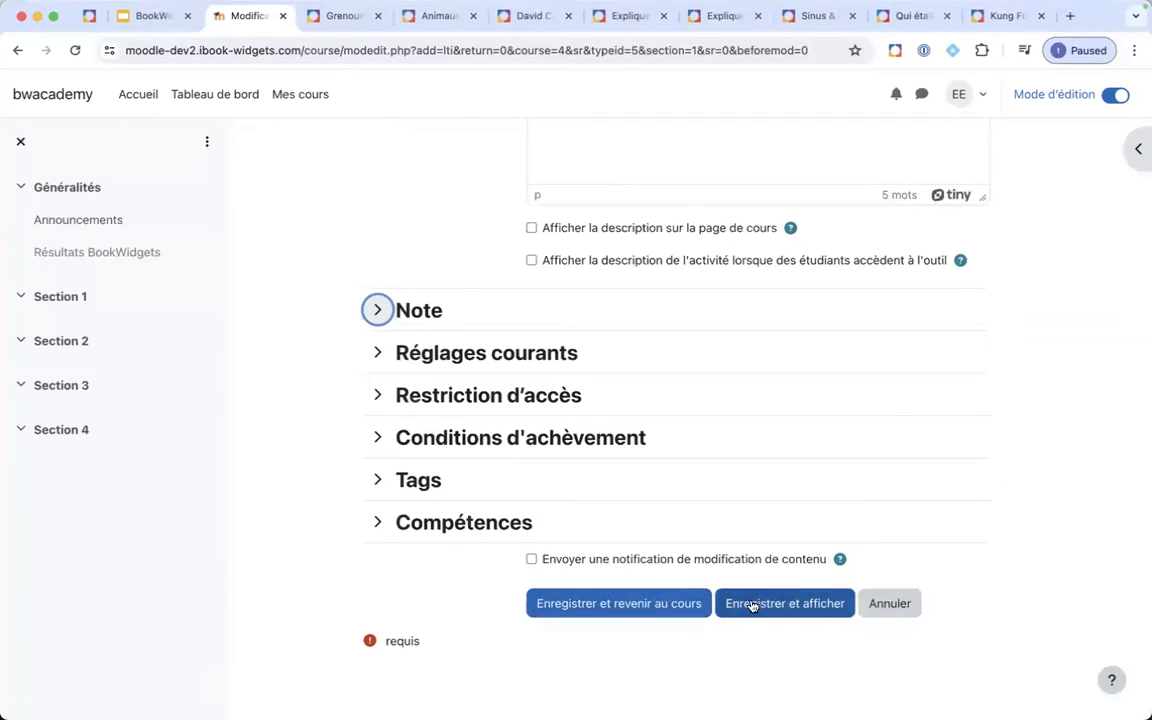
left_click(631, 615)
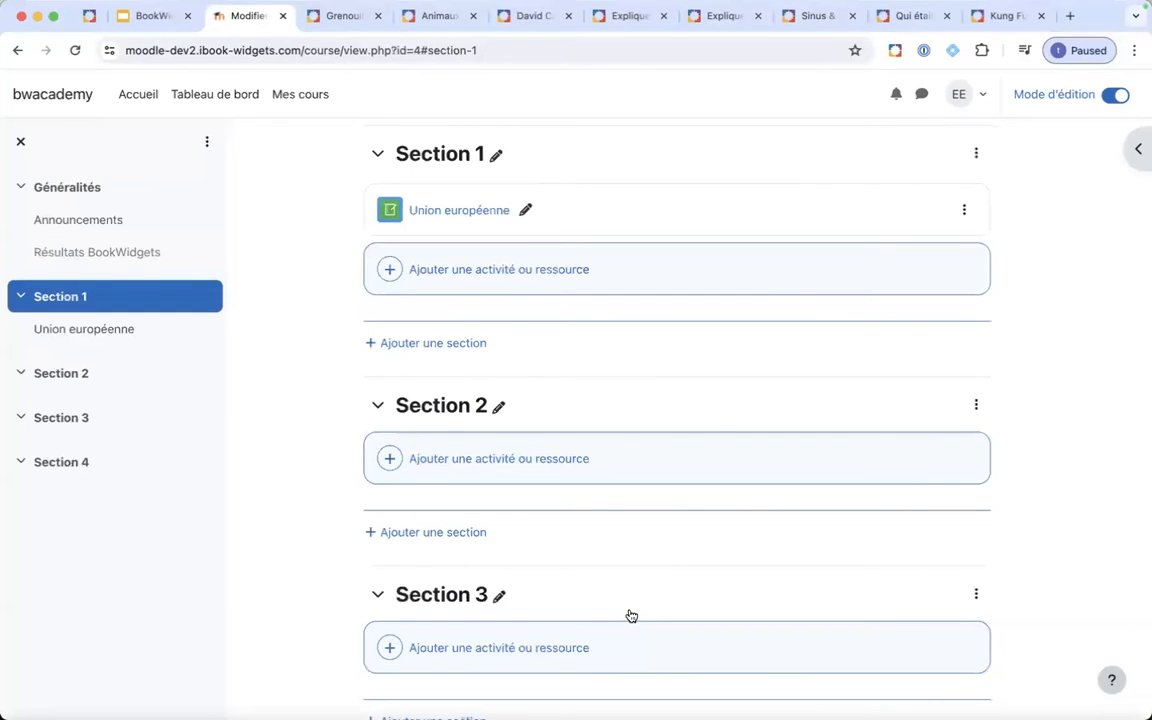
- Turn off edit mode for the Géographie course
scroll(411, 473, "up", 5)
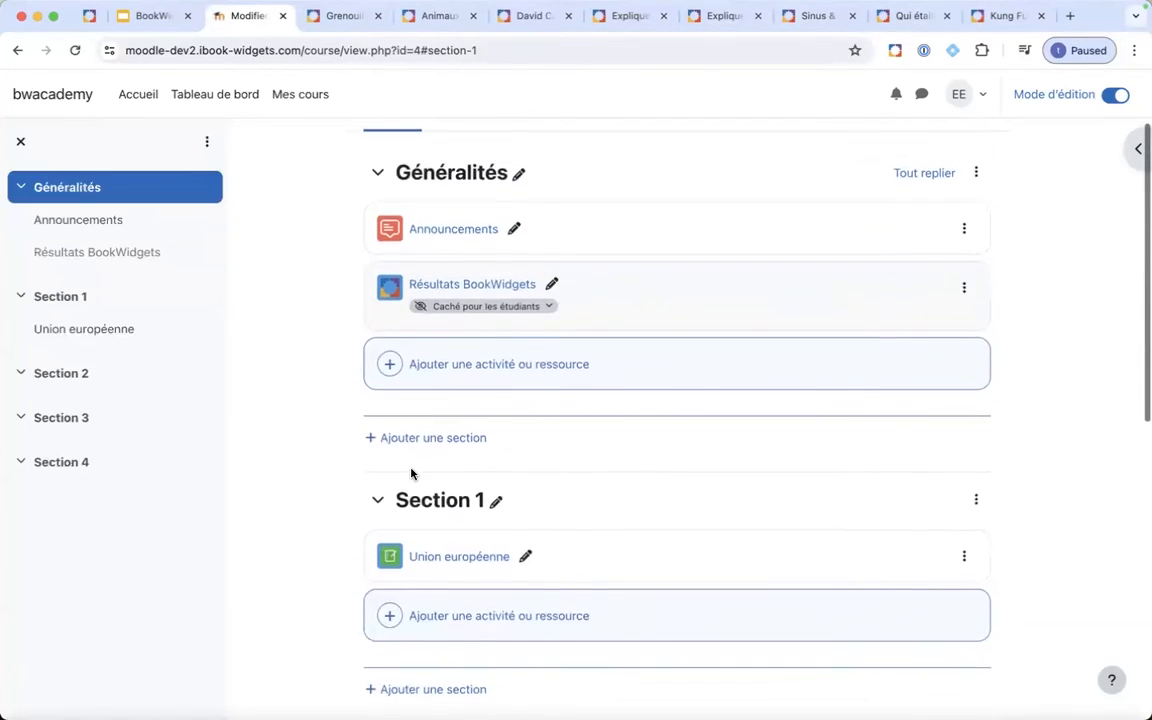
scroll(411, 473, "up", 1)
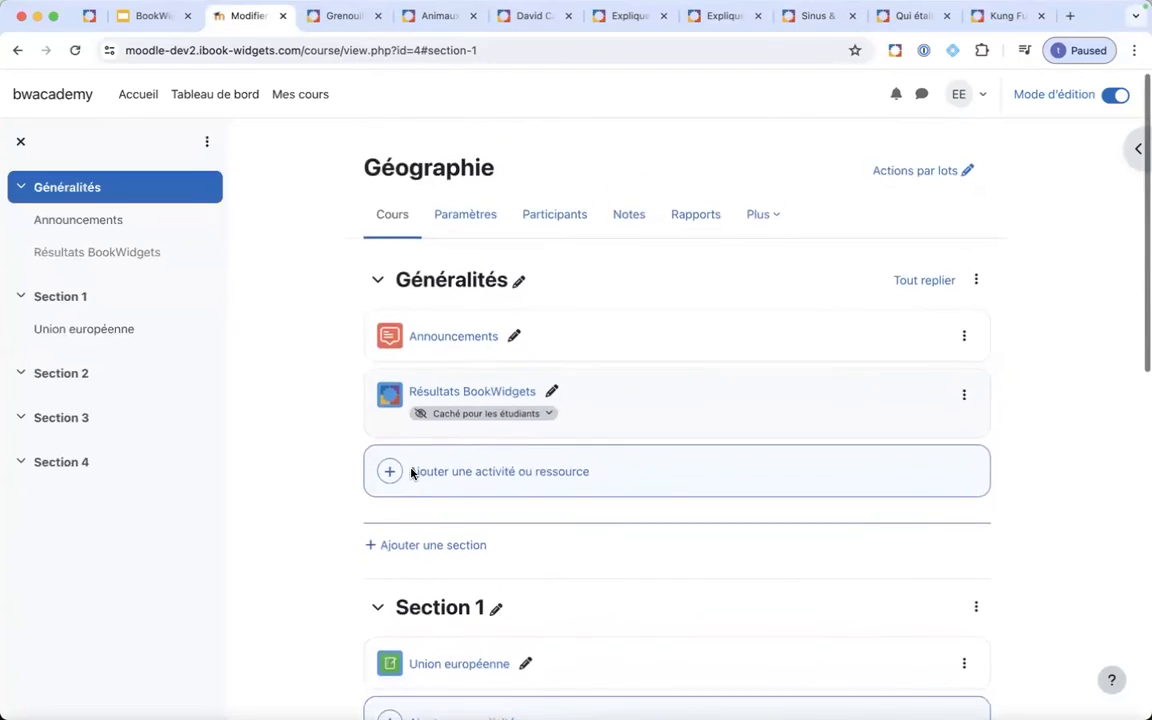
left_click(1113, 96)
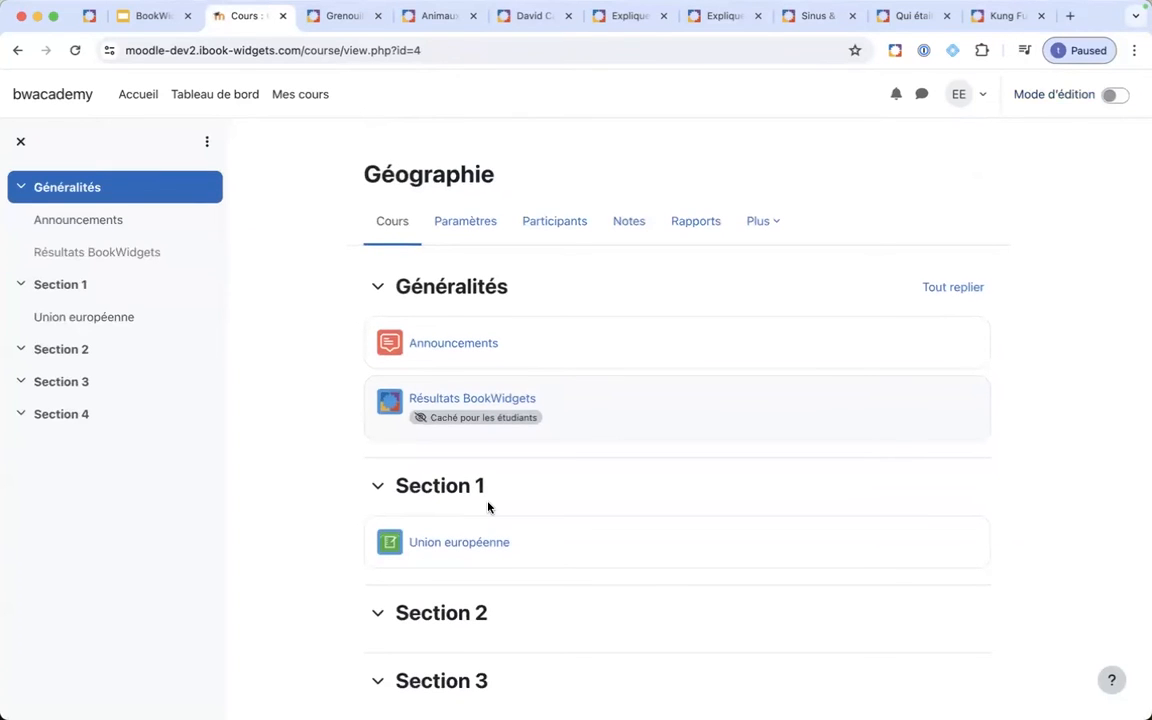
- Switch to the student's Firefox window and open the Union européenne worksheet in the Géographie course
key("ctrl+Up")
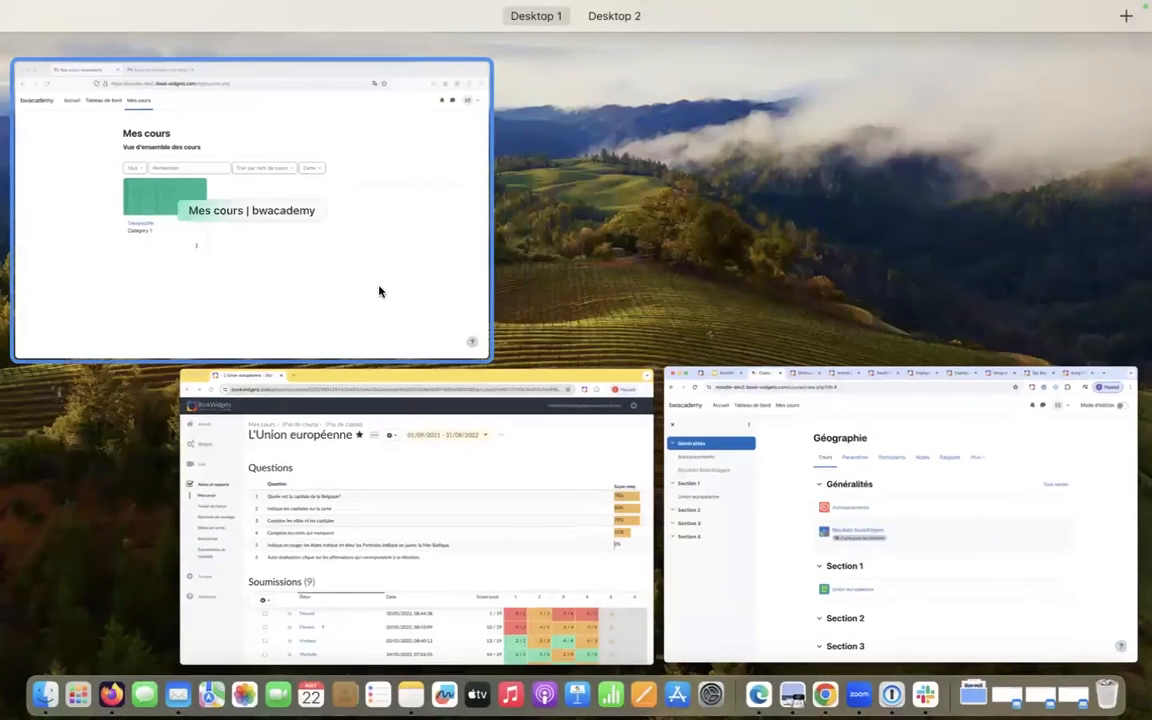
left_click(372, 292)
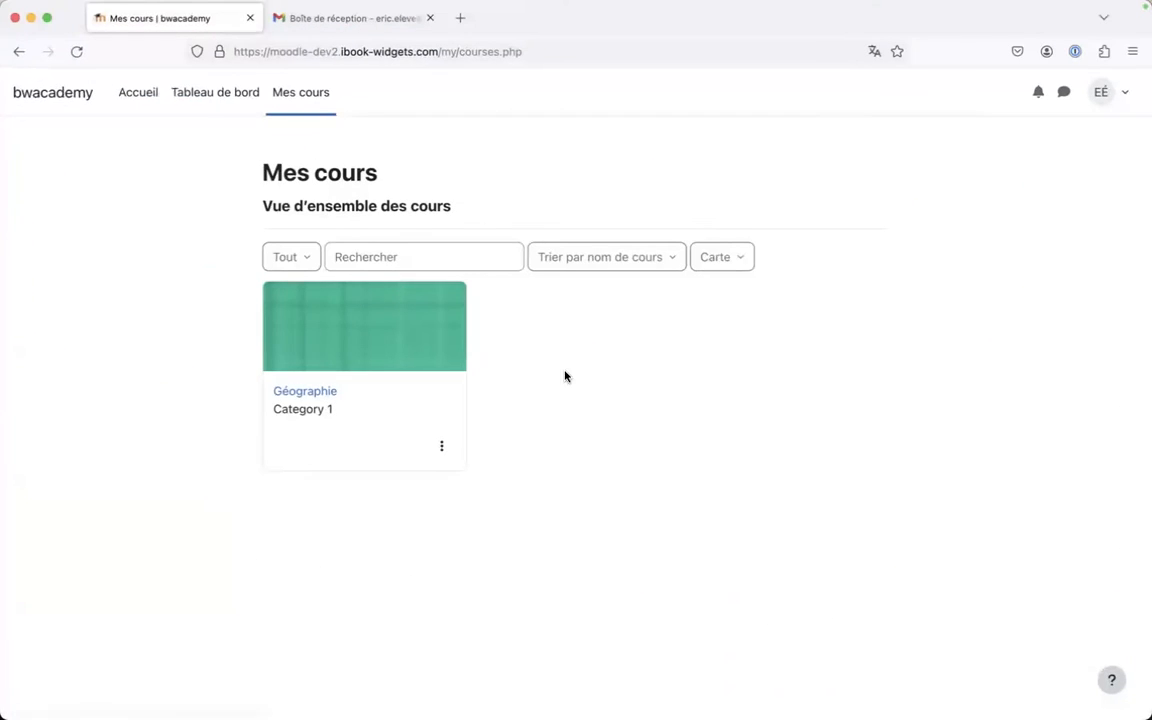
left_click(309, 392)
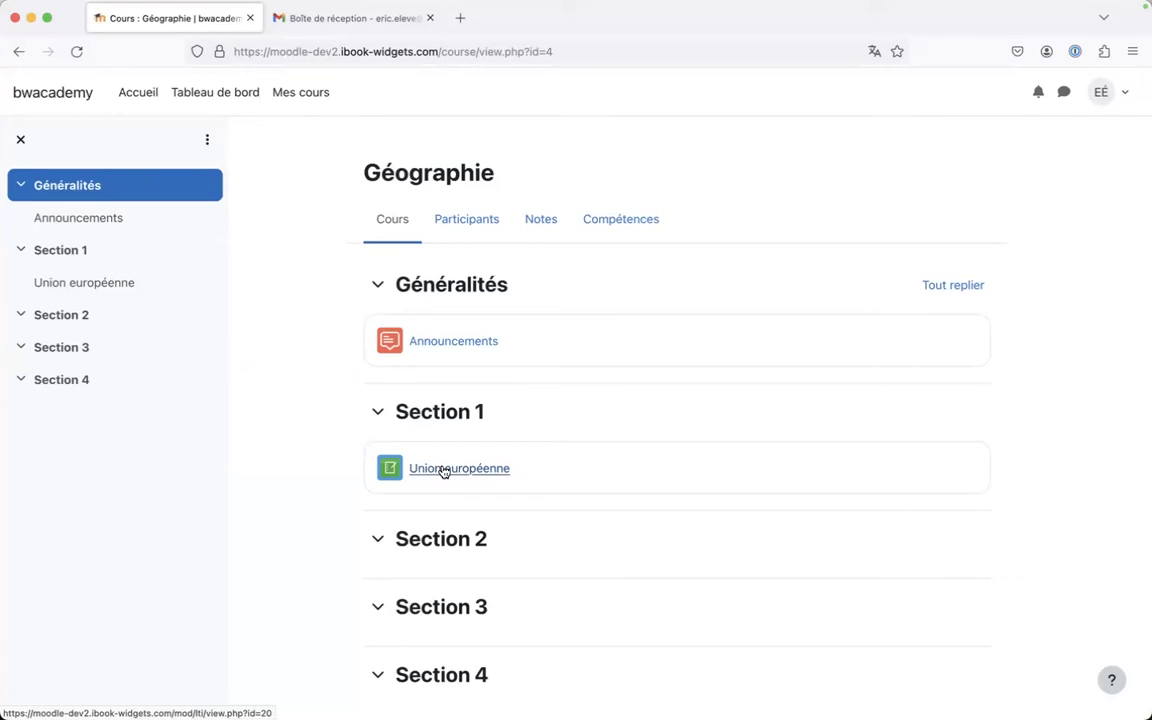
left_click(462, 474)
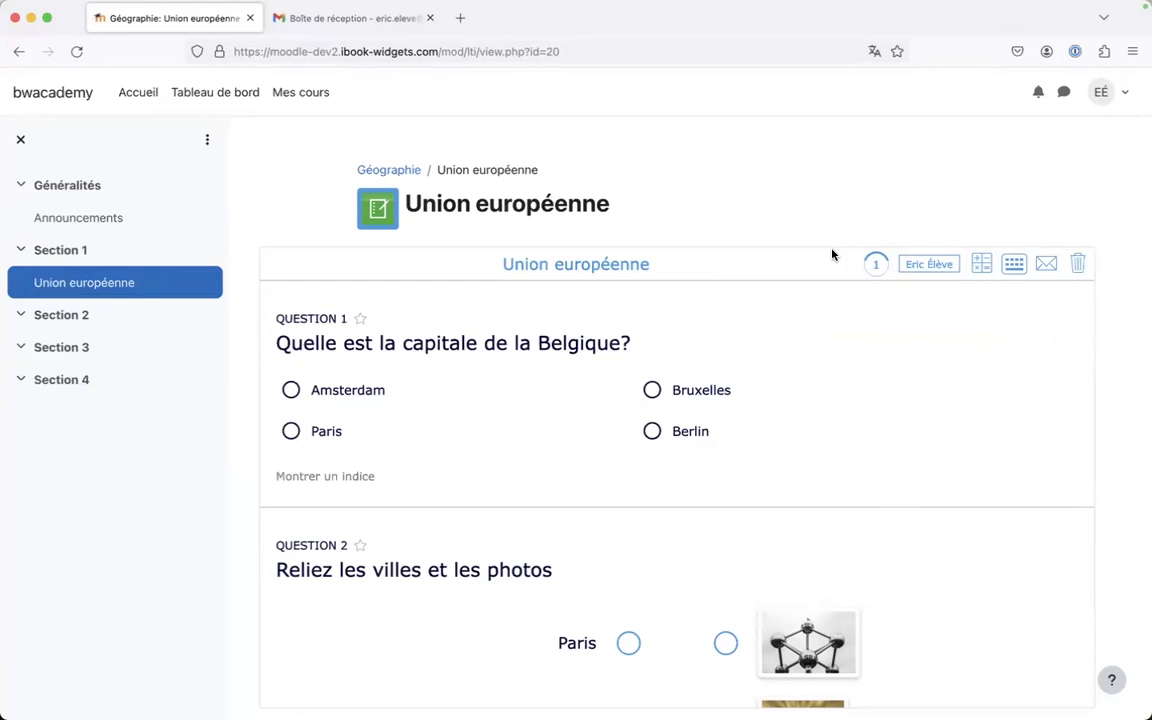
- Try out the worksheet's calculator and visual keyboard as the student, moving the calculator aside and closing both tools
scroll(851, 398, "down", 2)
scroll(851, 400, "up", 2)
left_click(981, 264)
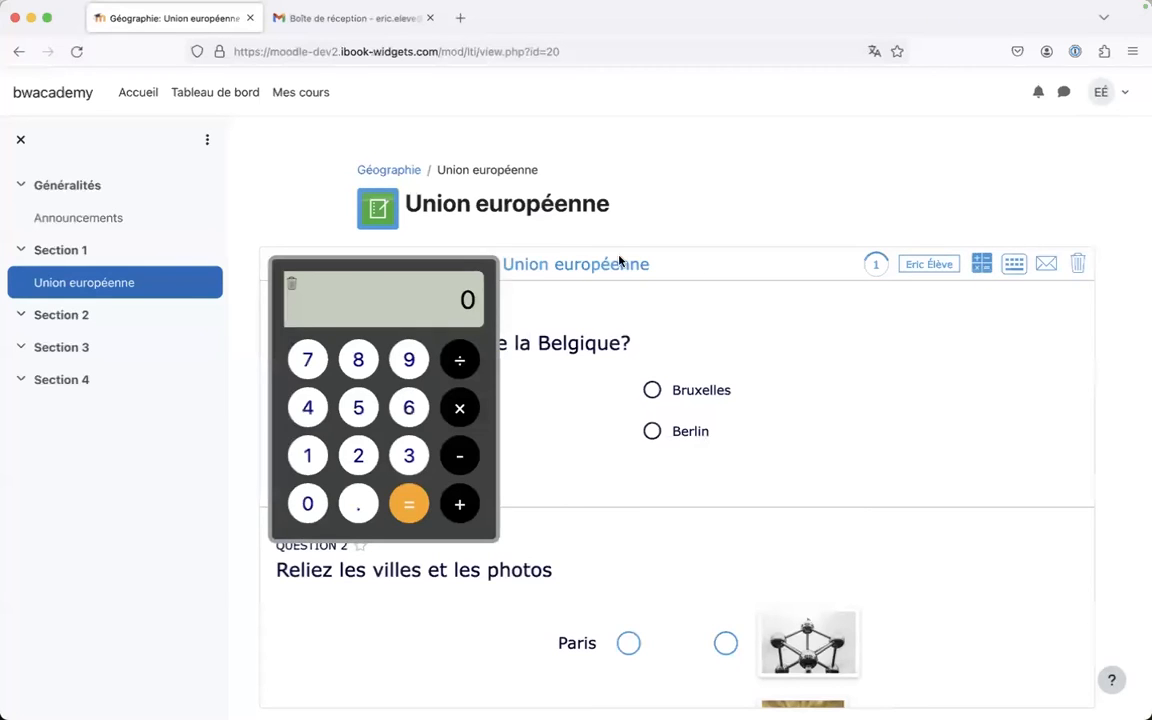
left_click_drag(311, 265, 774, 303)
left_click(981, 264)
left_click(1020, 268)
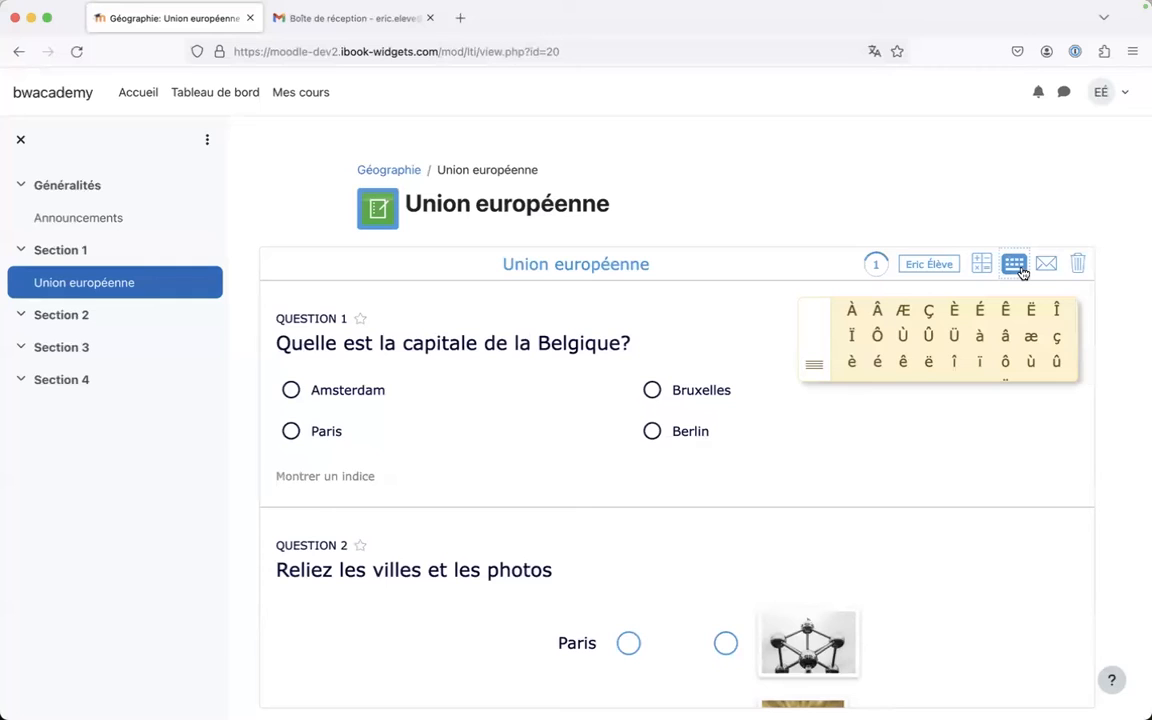
left_click(1021, 269)
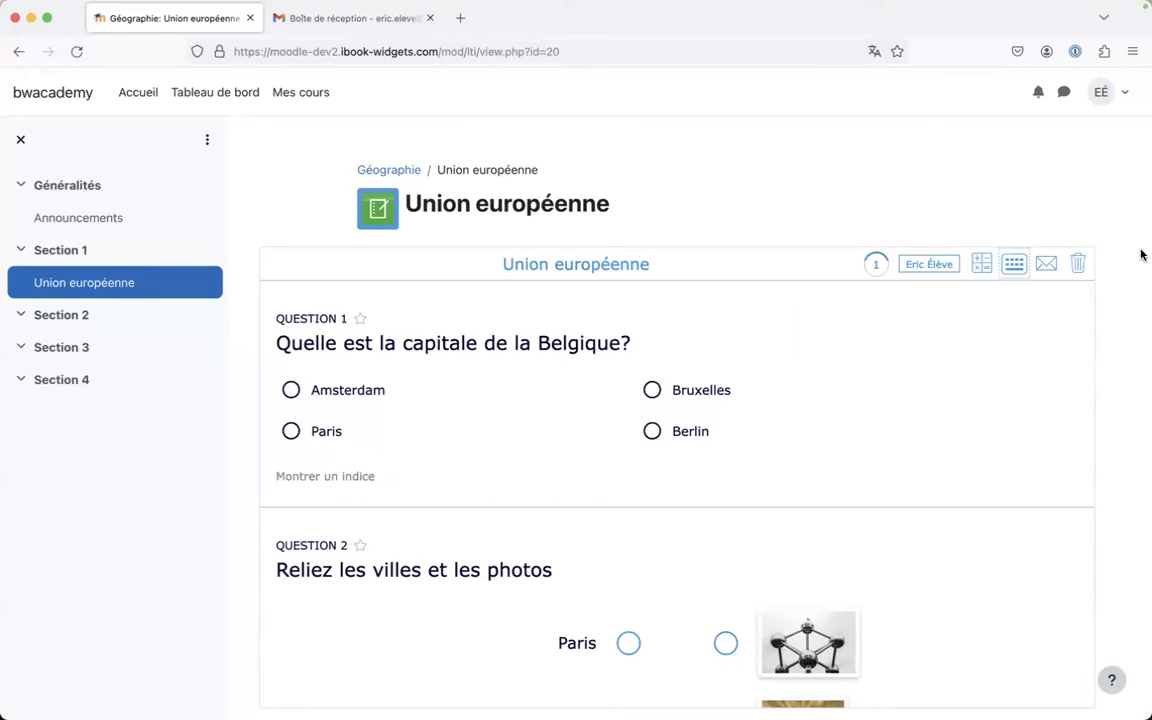
- Resize the student's and teacher's browser windows to show them side by side, and collapse the teacher's course index
left_click_drag(1150, 258, 466, 281)
left_click(18, 93)
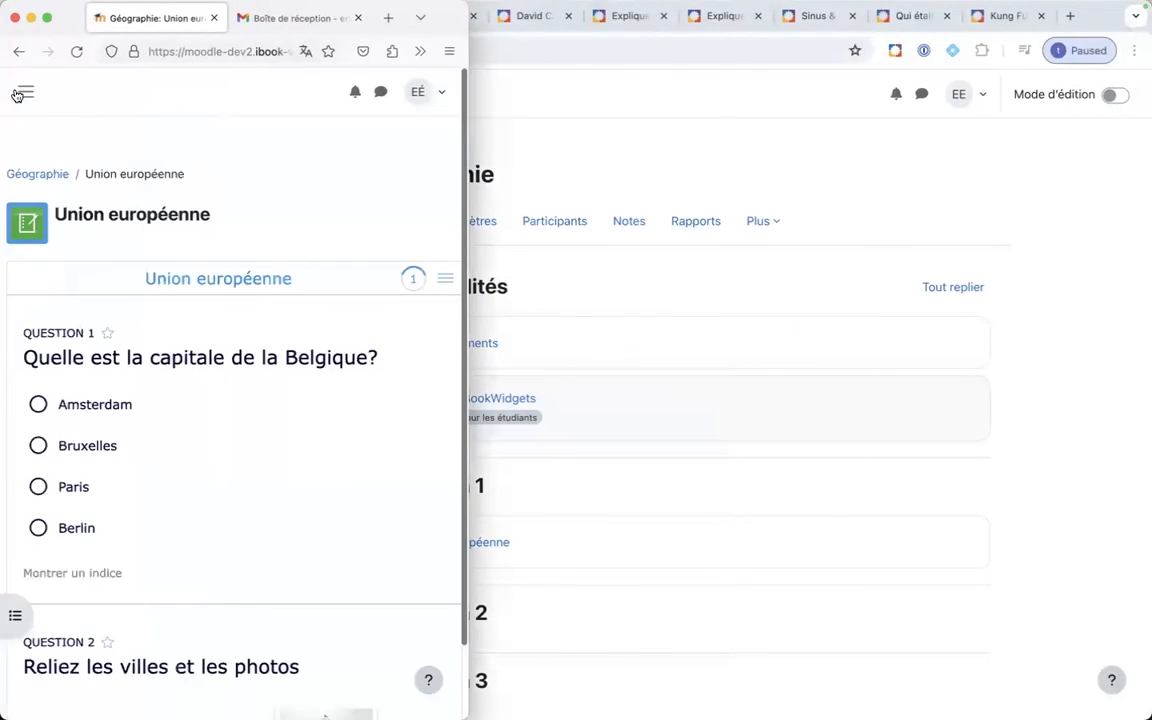
left_click(553, 280)
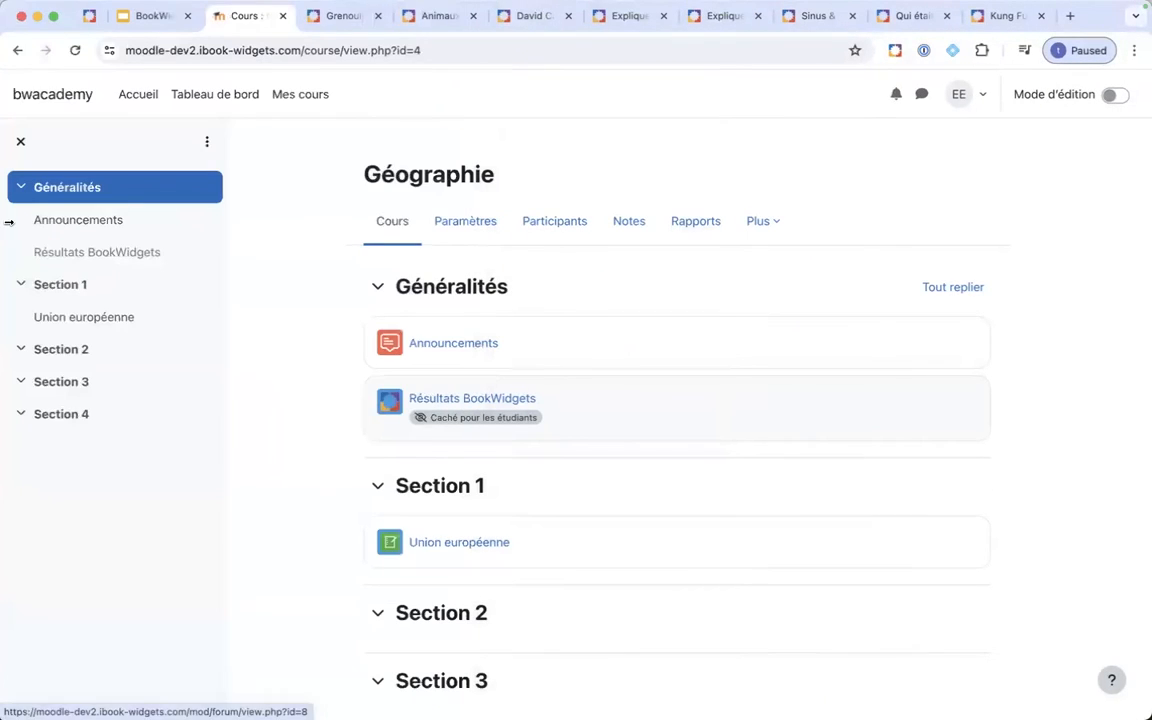
left_click_drag(8, 222, 383, 268)
left_click(400, 94)
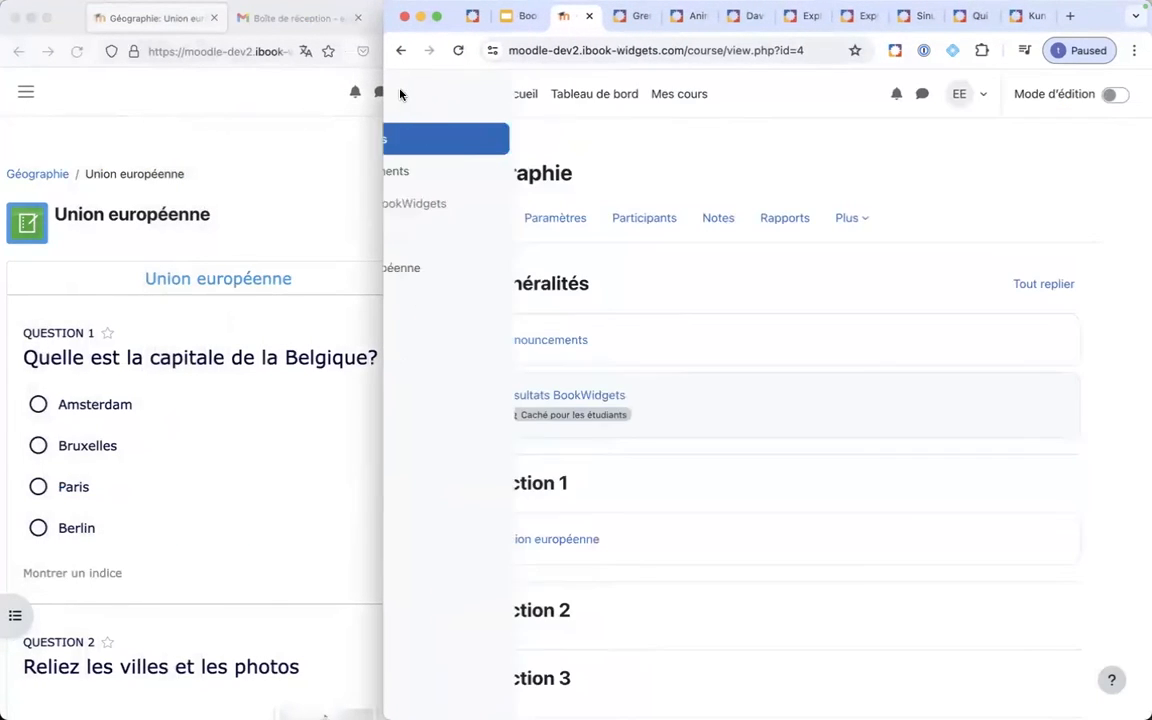
- Examine the Résultats BookWidgets activity and its student visibility in the teacher's course page
scroll(609, 278, "down", 2)
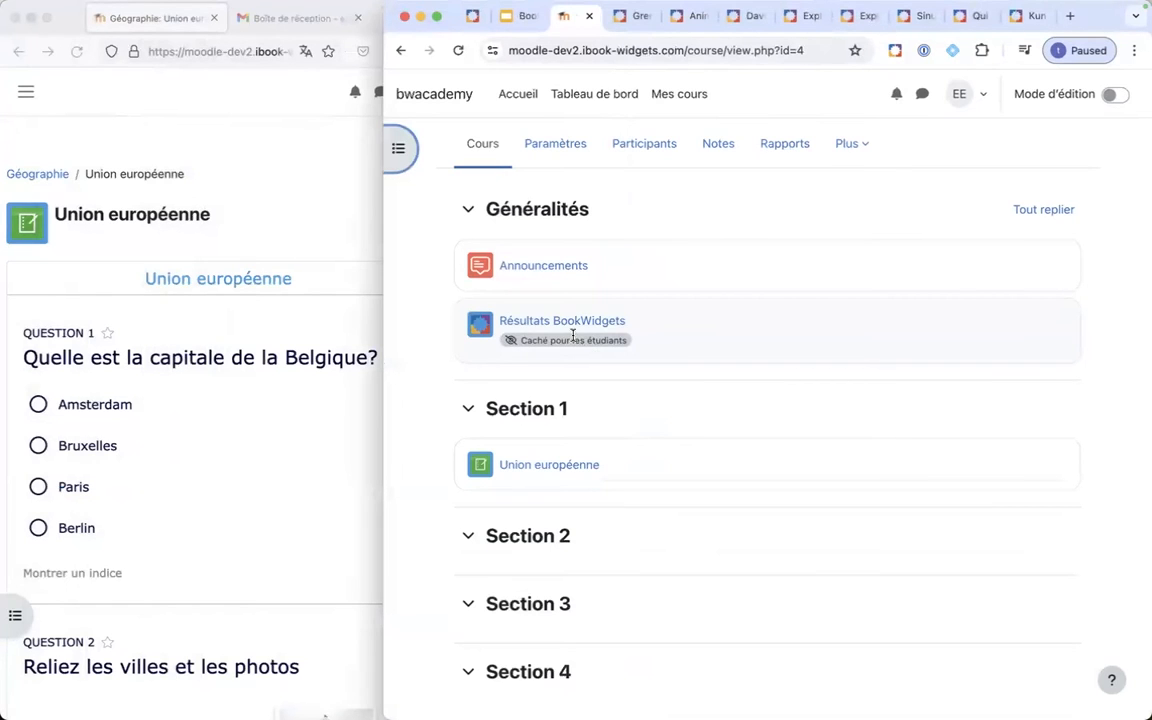
scroll(573, 335, "up", 5)
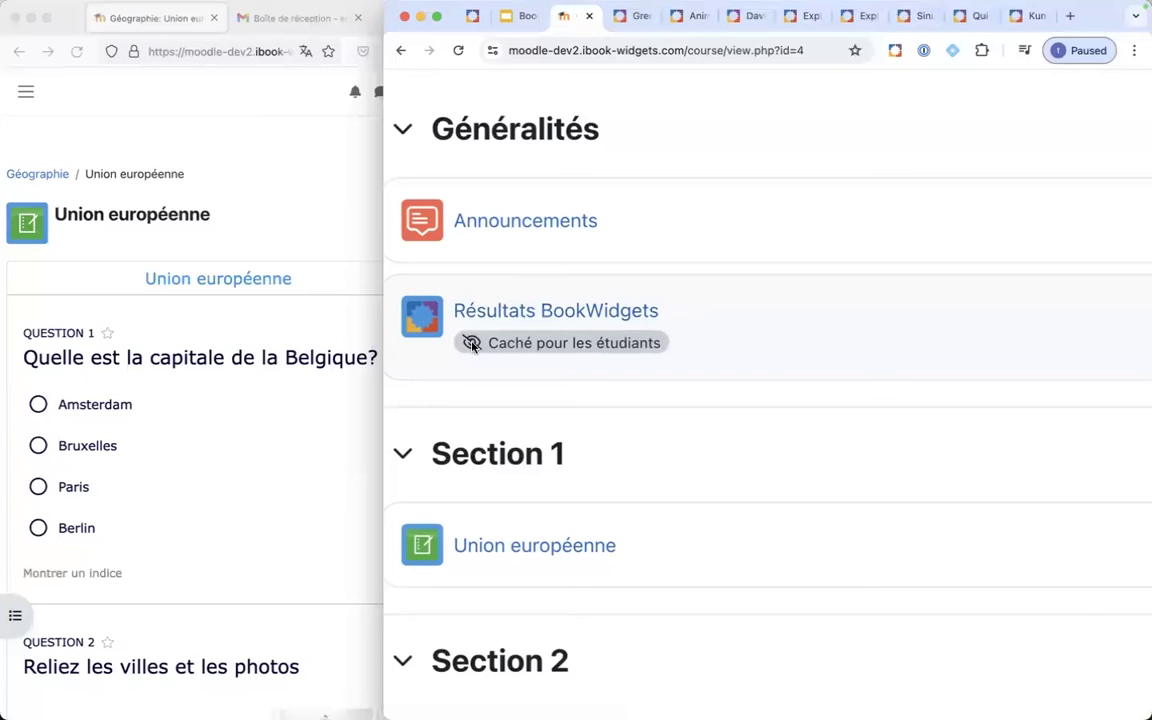
scroll(485, 371, "down", 1)
scroll(485, 371, "down", 5)
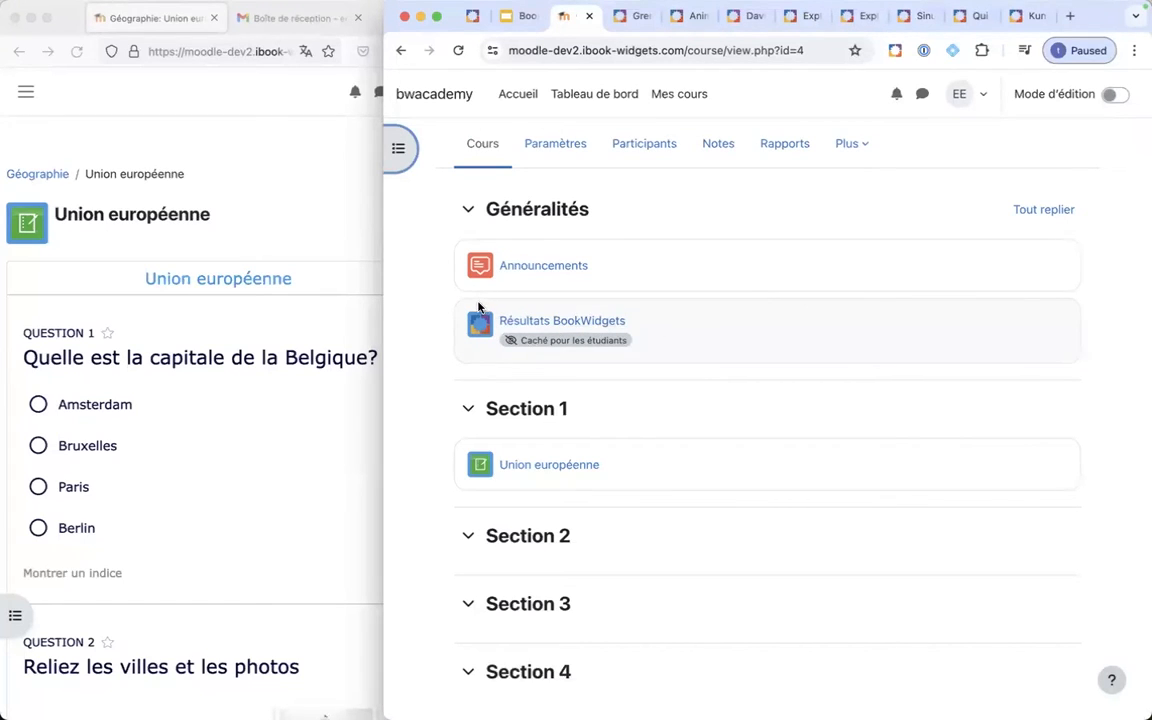
- Open Résultats BookWidgets and bring up the live results of the Union européenne widget under Géographie, checking the student's last activity details
left_click(544, 327)
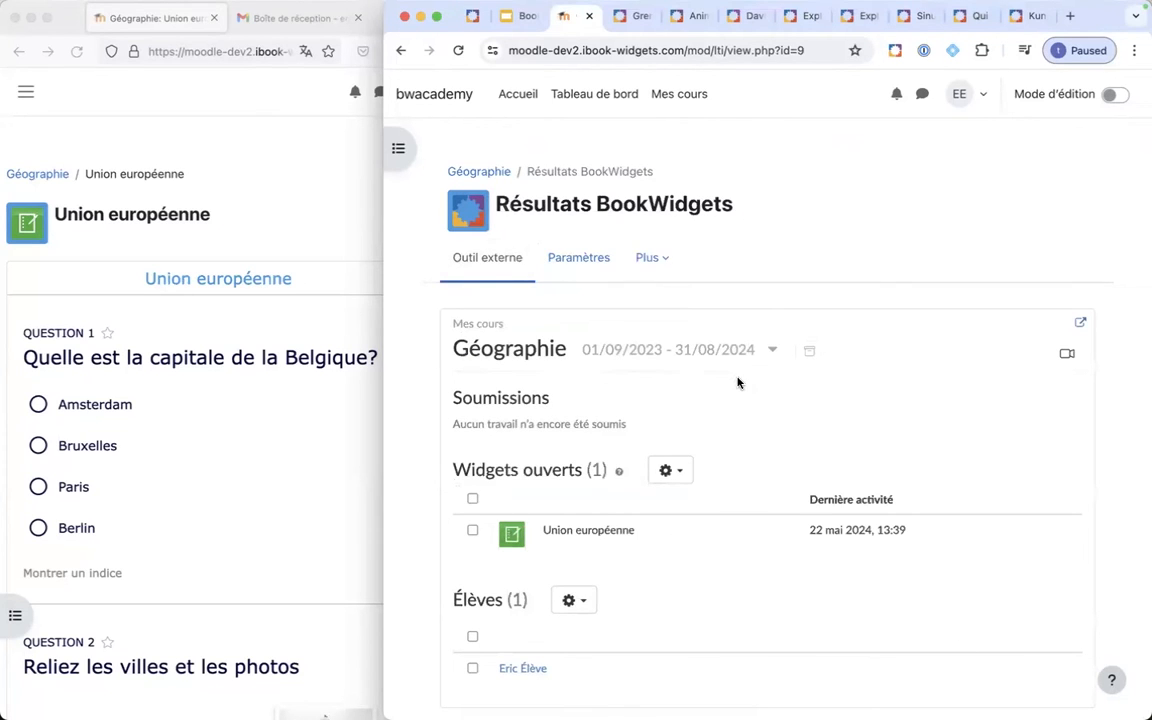
left_click(1068, 357)
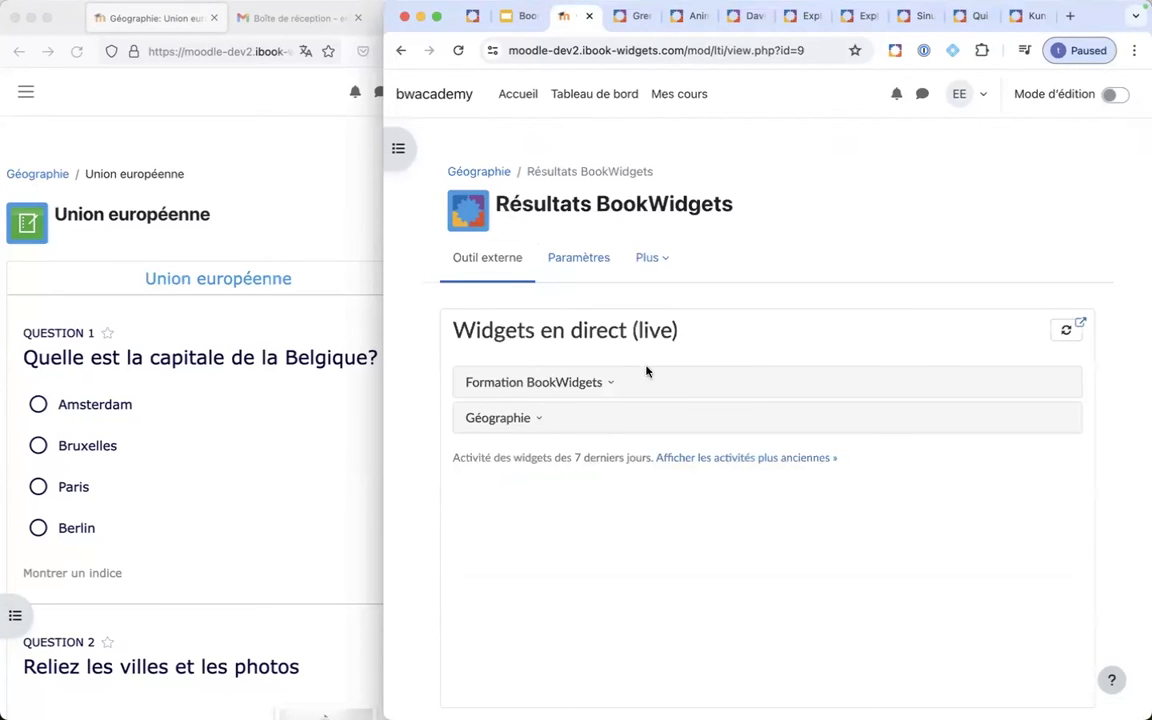
left_click(537, 422)
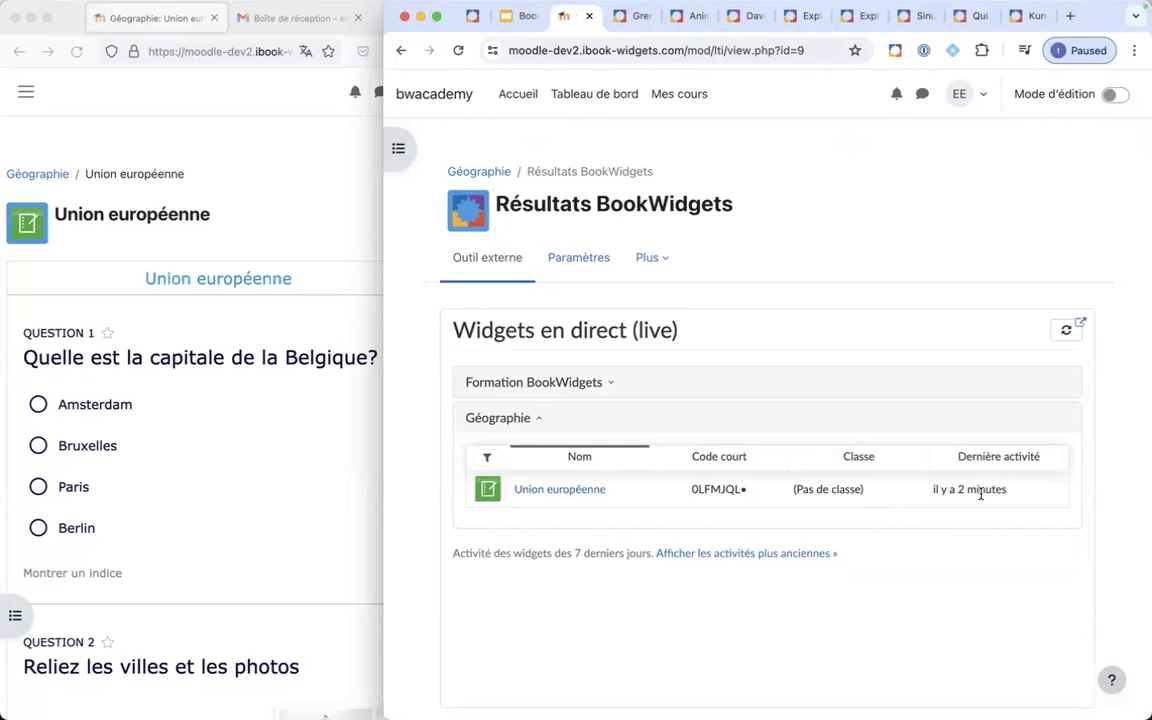
left_click(534, 495)
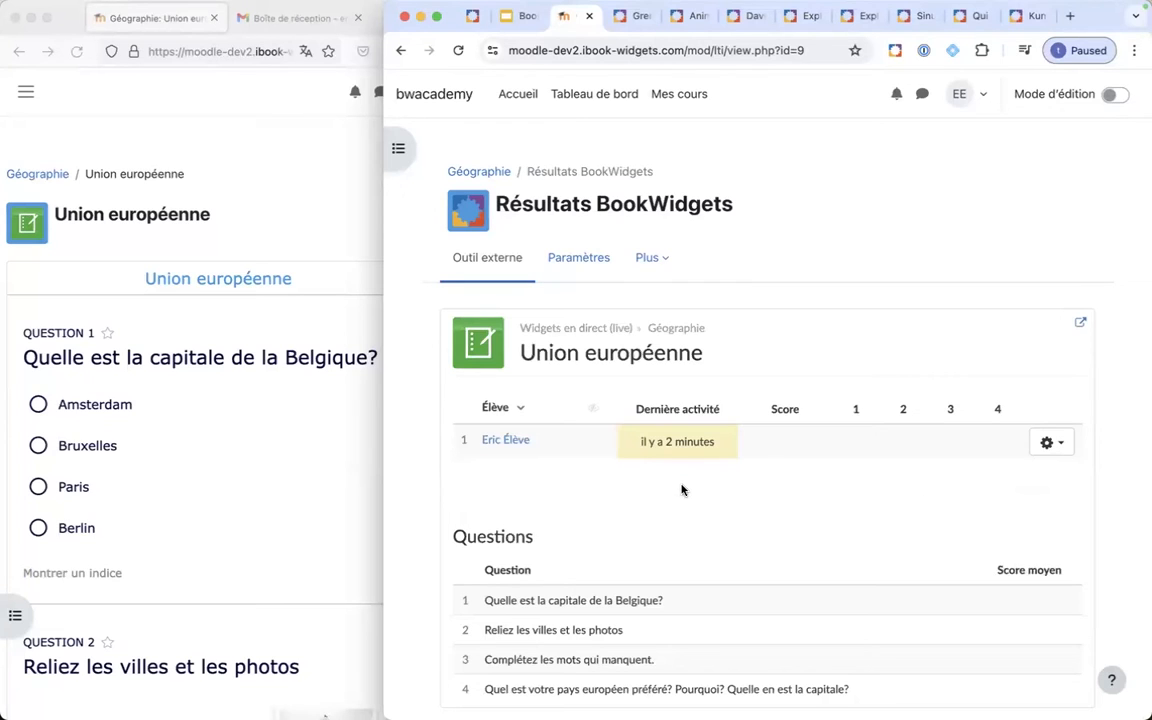
mouse_move(659, 437)
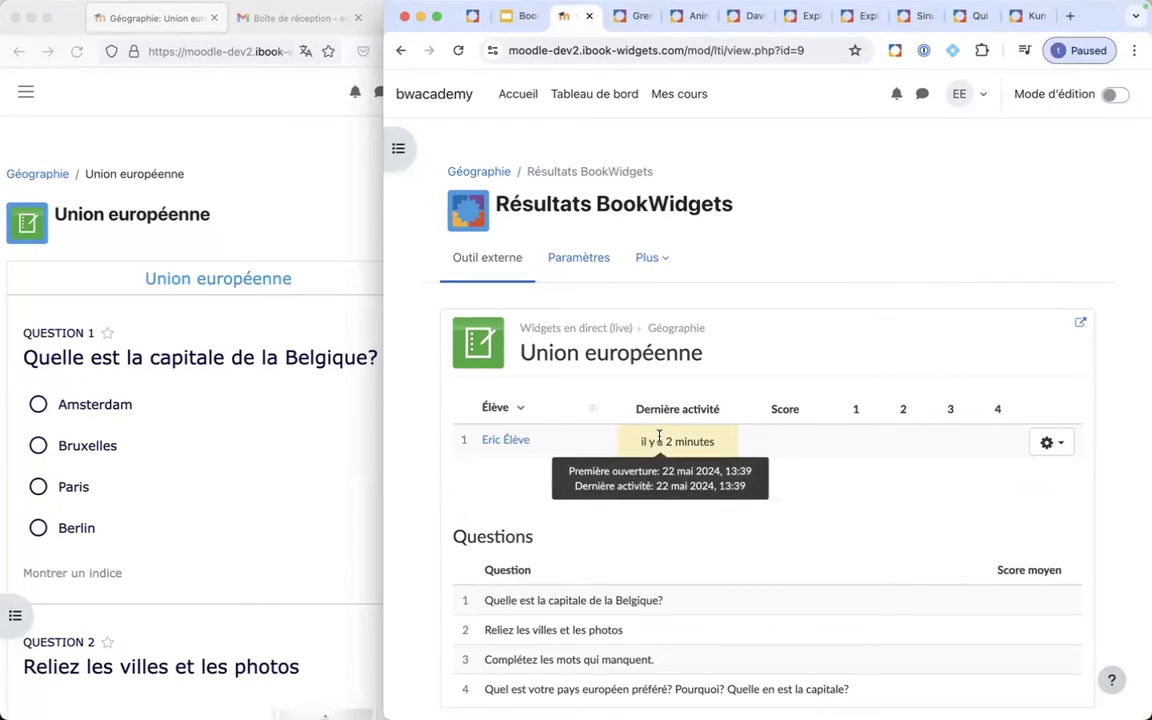
- Narrow the student's browser window beside the live results and answer Question 1 of the worksheet with Bruxelles
left_click(250, 450)
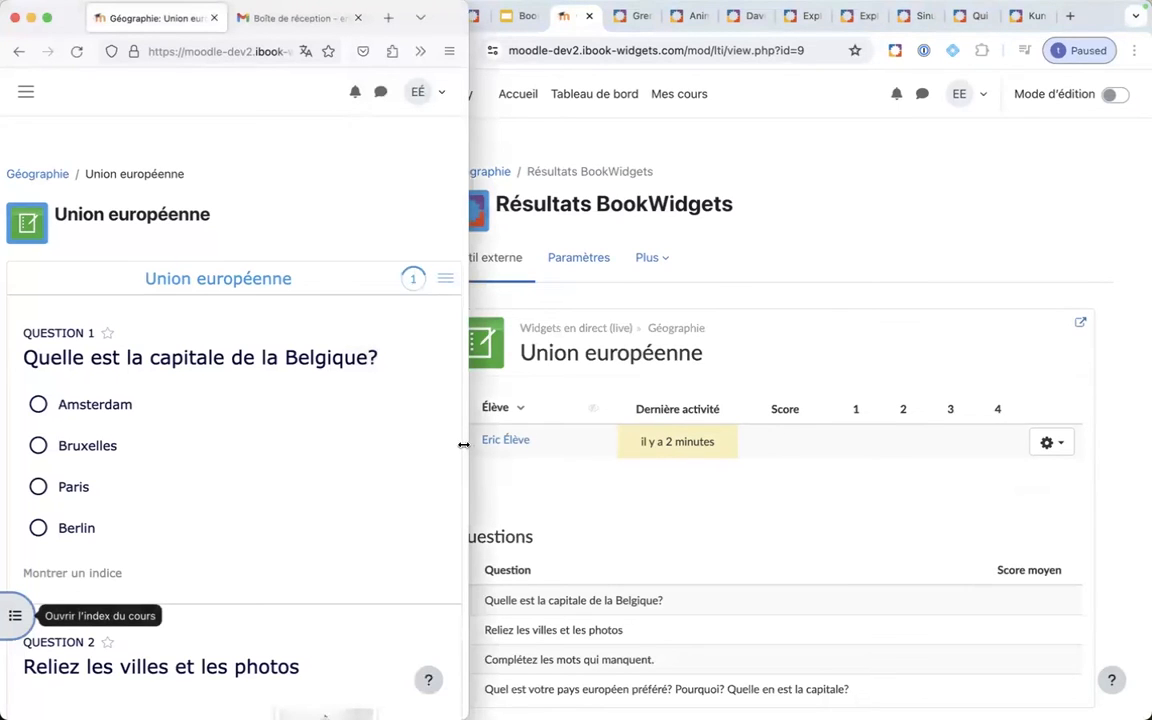
left_click_drag(464, 444, 444, 444)
left_click(233, 432)
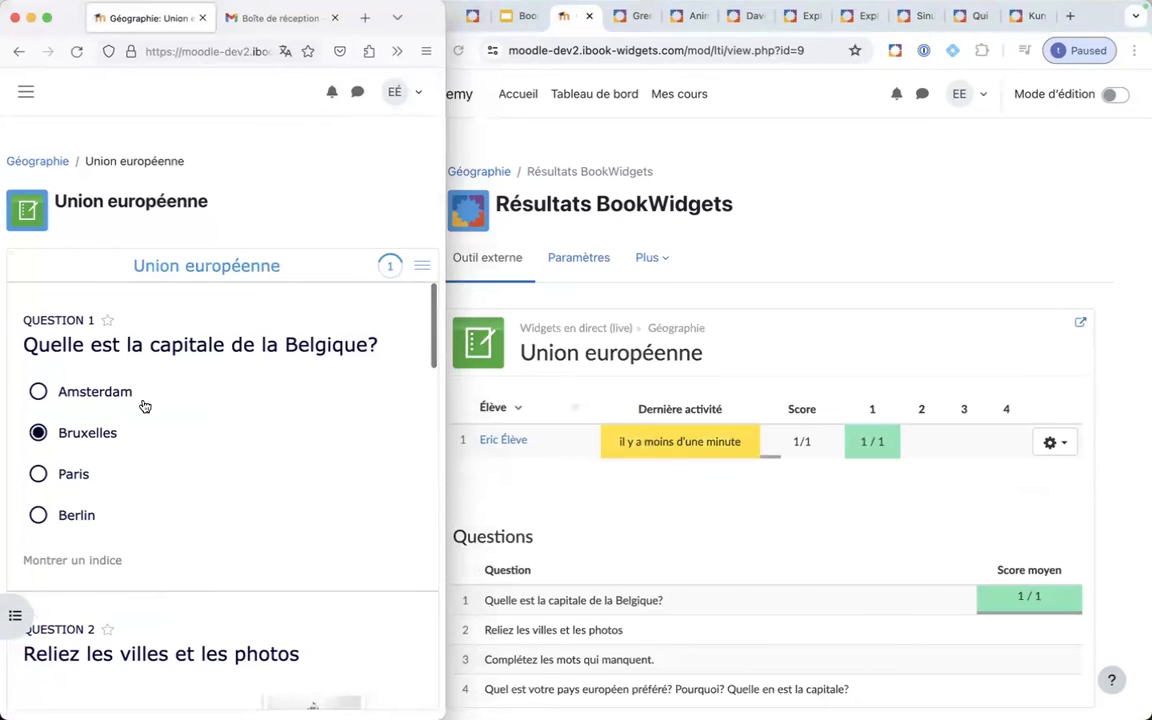
- Try Amsterdam and Paris as answers to Question 1, show the question's hint, and select Bruxelles again
left_click(113, 392)
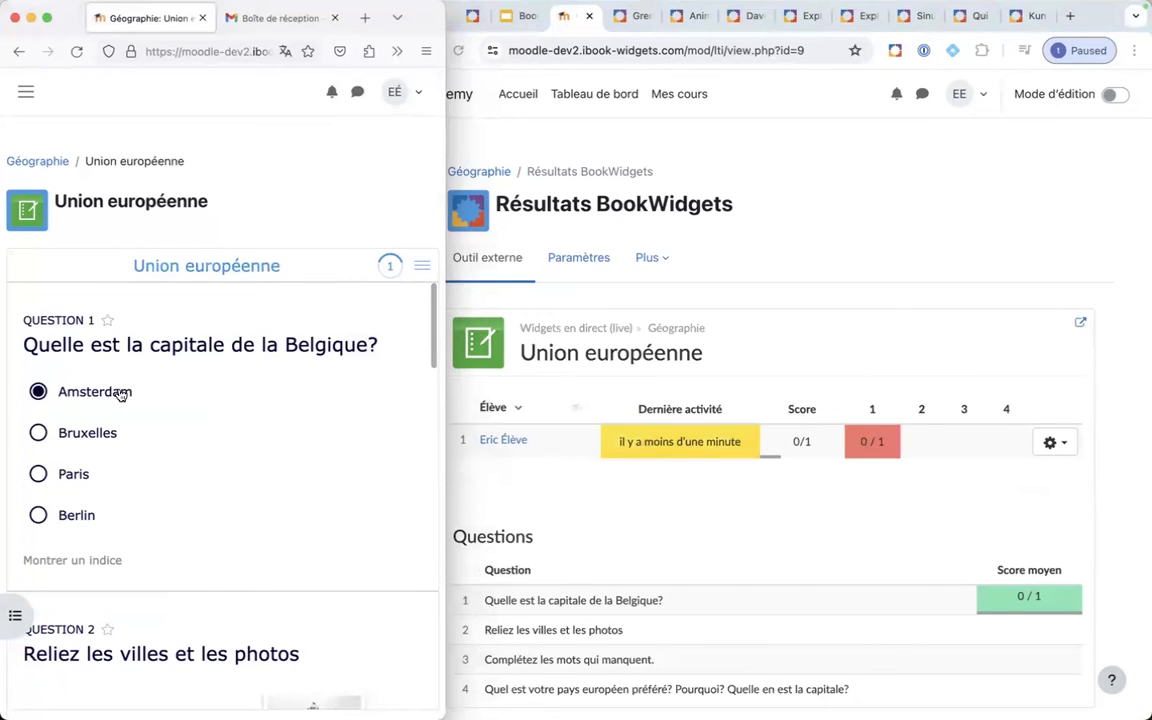
left_click(67, 478)
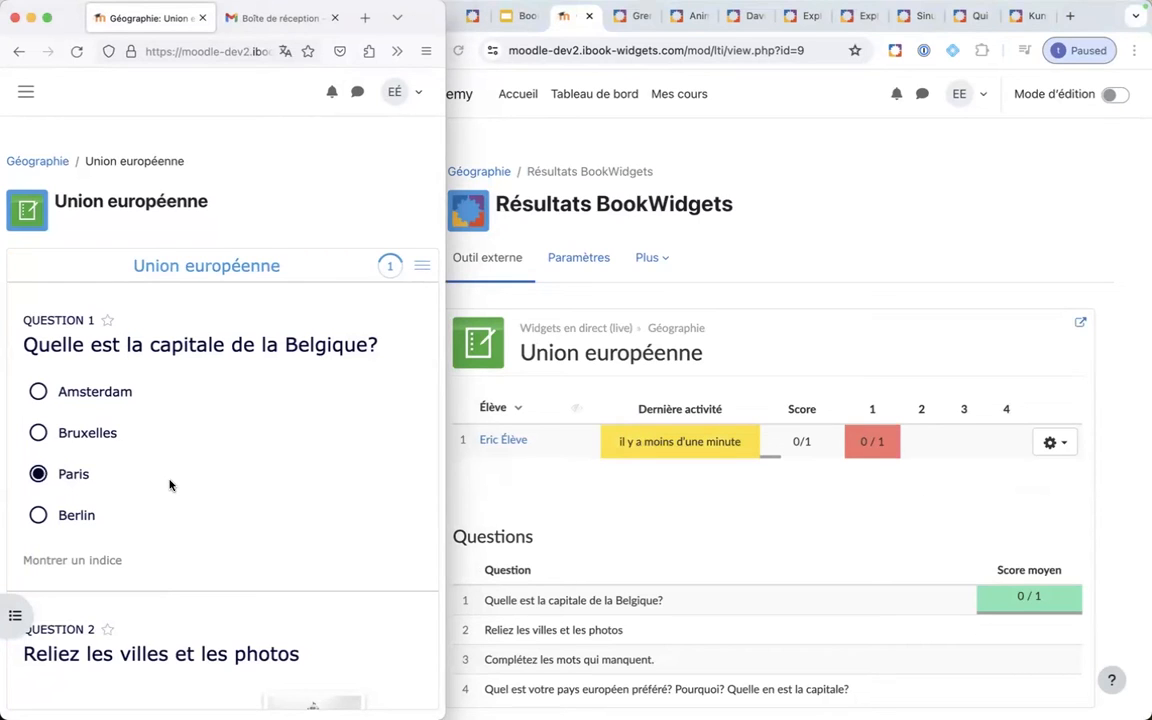
left_click(86, 560)
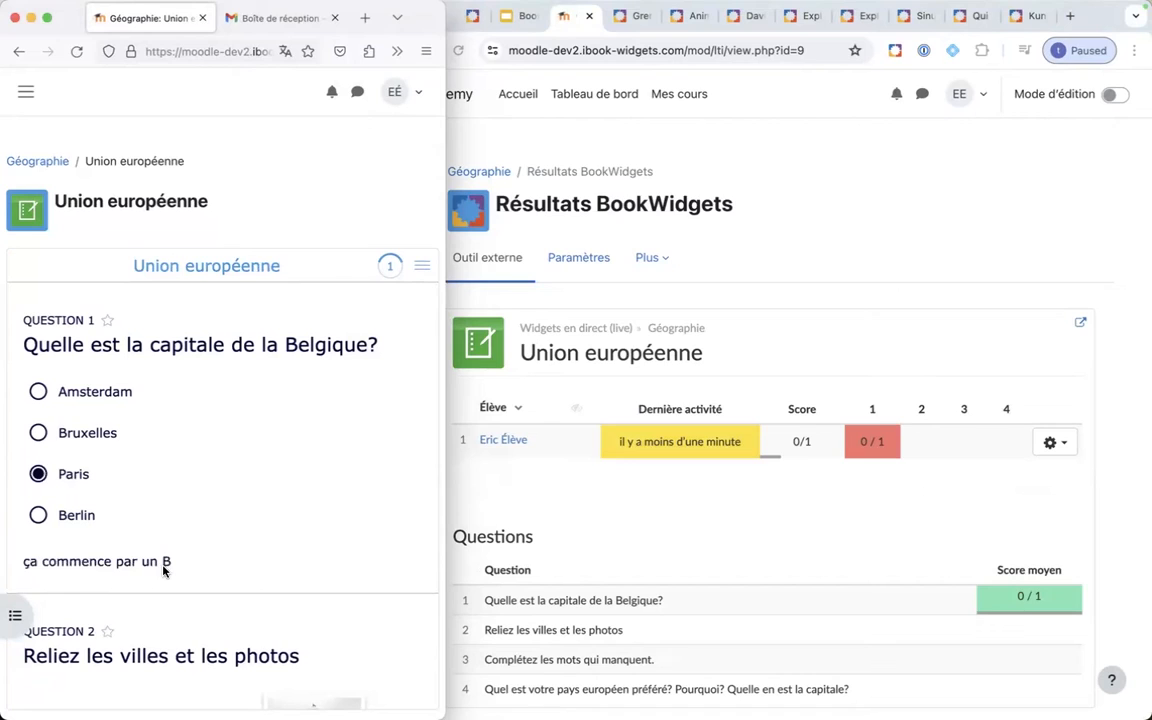
left_click(38, 433)
- Examine the student's score for Question 1 and the question overview in the teacher's live results
scroll(697, 484, "down", 1)
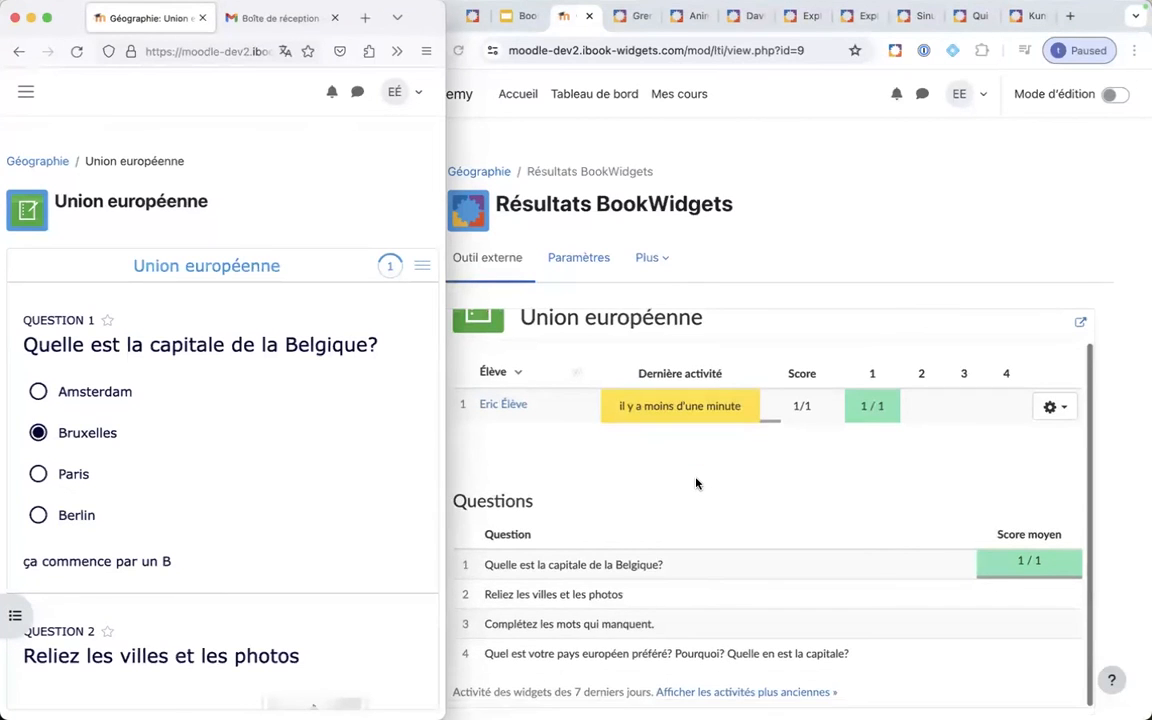
scroll(697, 484, "up", 1)
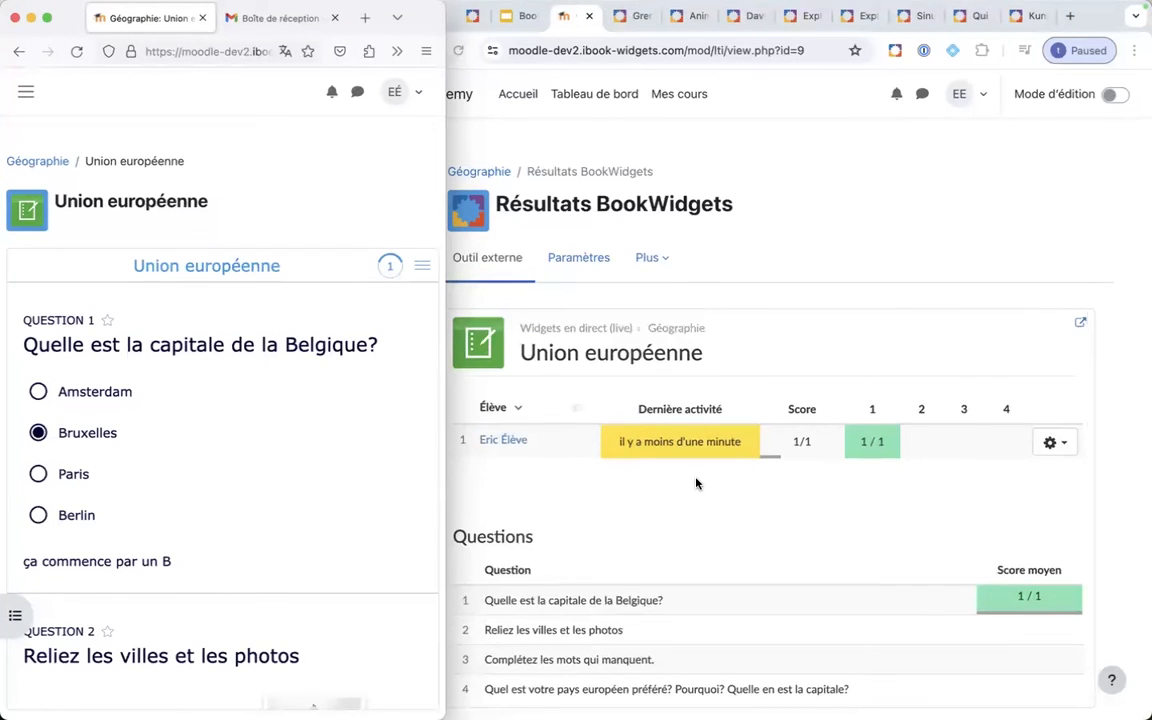
left_click(552, 472)
scroll(561, 472, "down", 1)
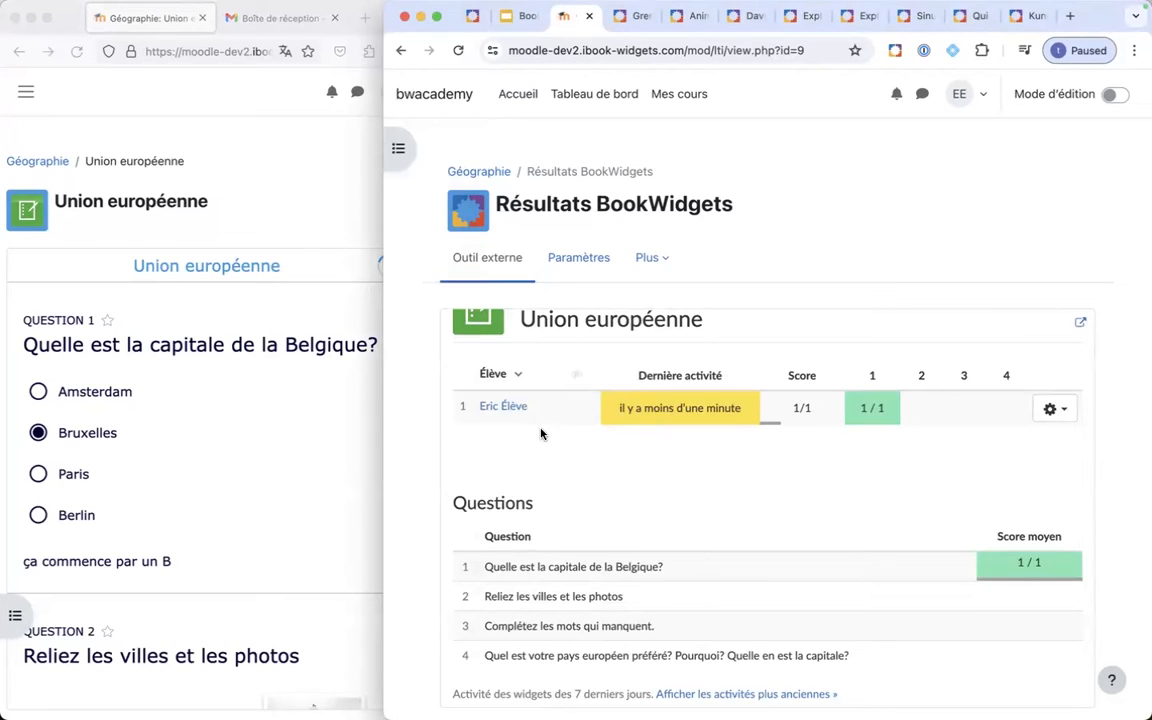
scroll(560, 434, "down", 1)
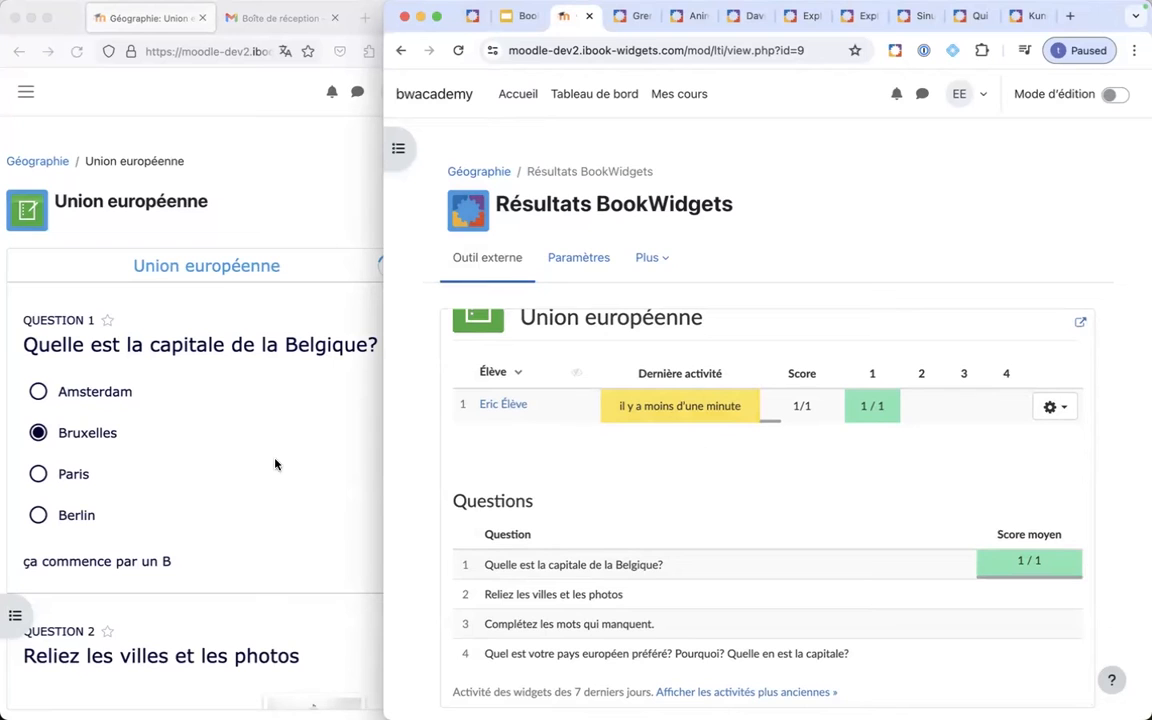
- Link the cities to photos in the student's Question 2: Paris–Atomium, Berlin–Brandenburg Gate, Bruxelles–Eiffel Tower and Amsterdam–canal houses
scroll(242, 429, "down", 3)
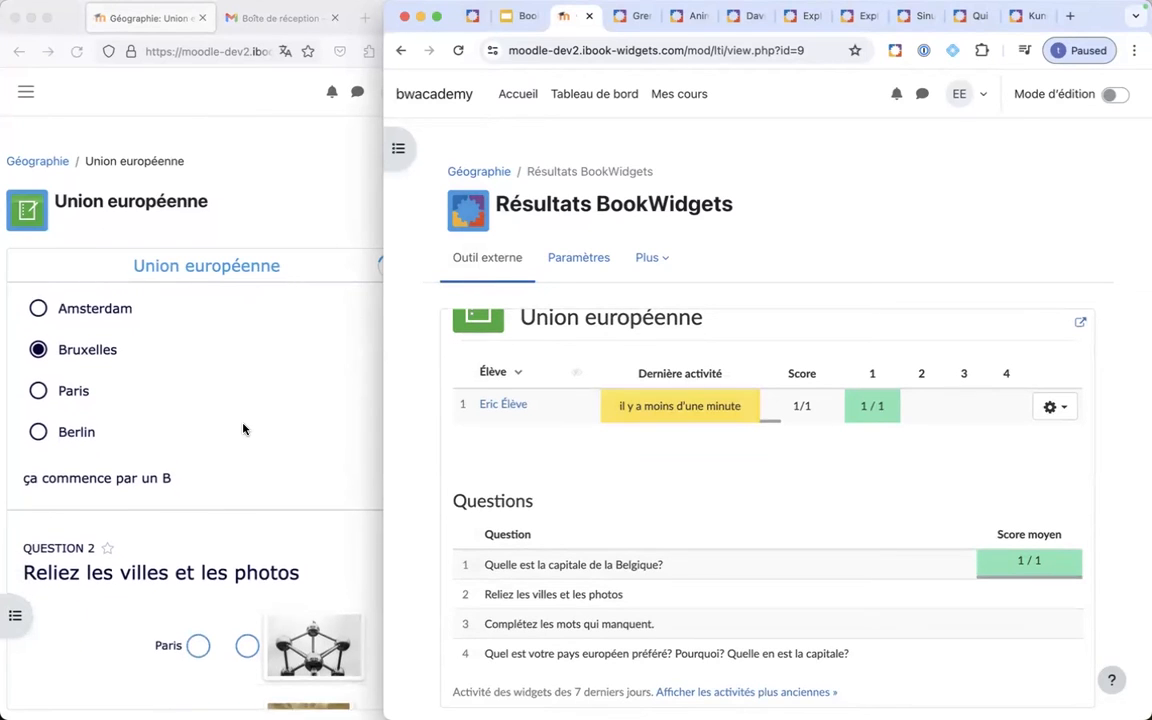
left_click(156, 442)
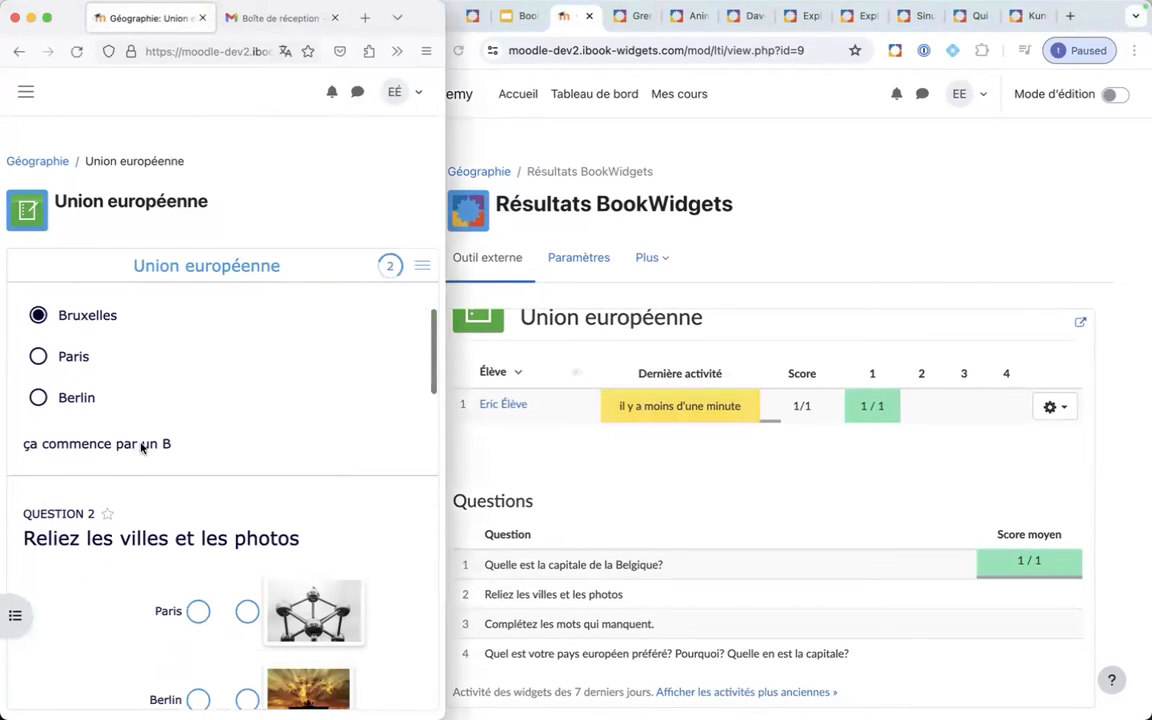
left_click(142, 446)
scroll(234, 434, "down", 5)
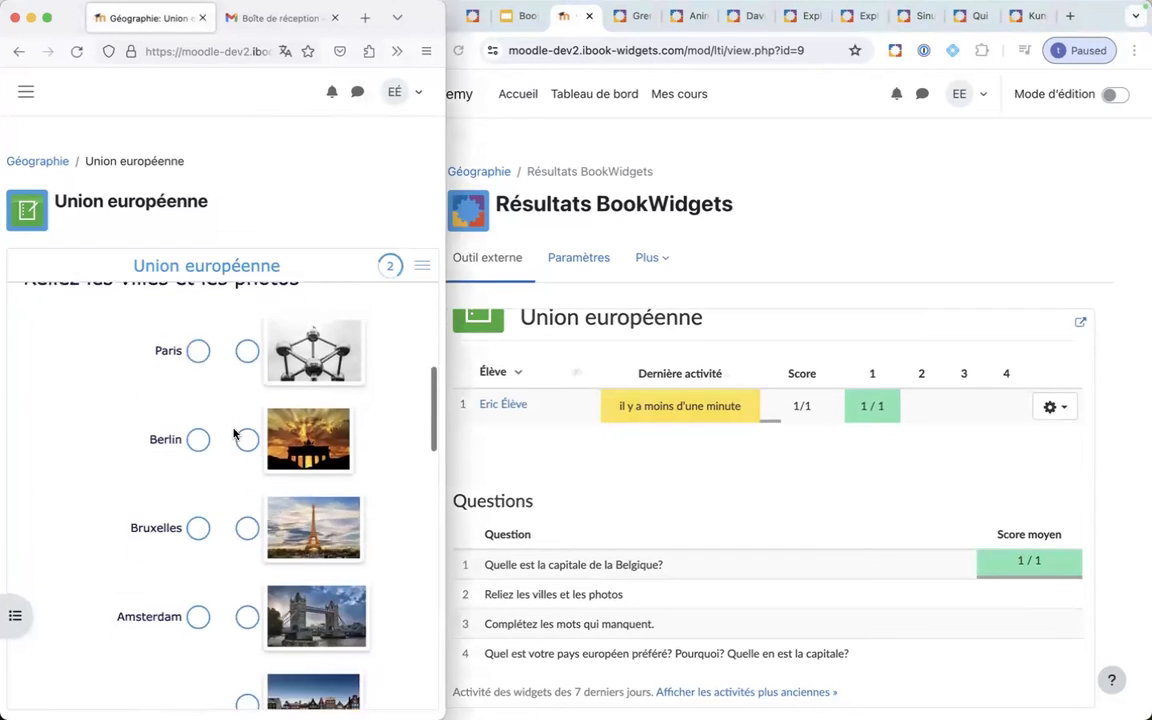
scroll(234, 434, "up", 3)
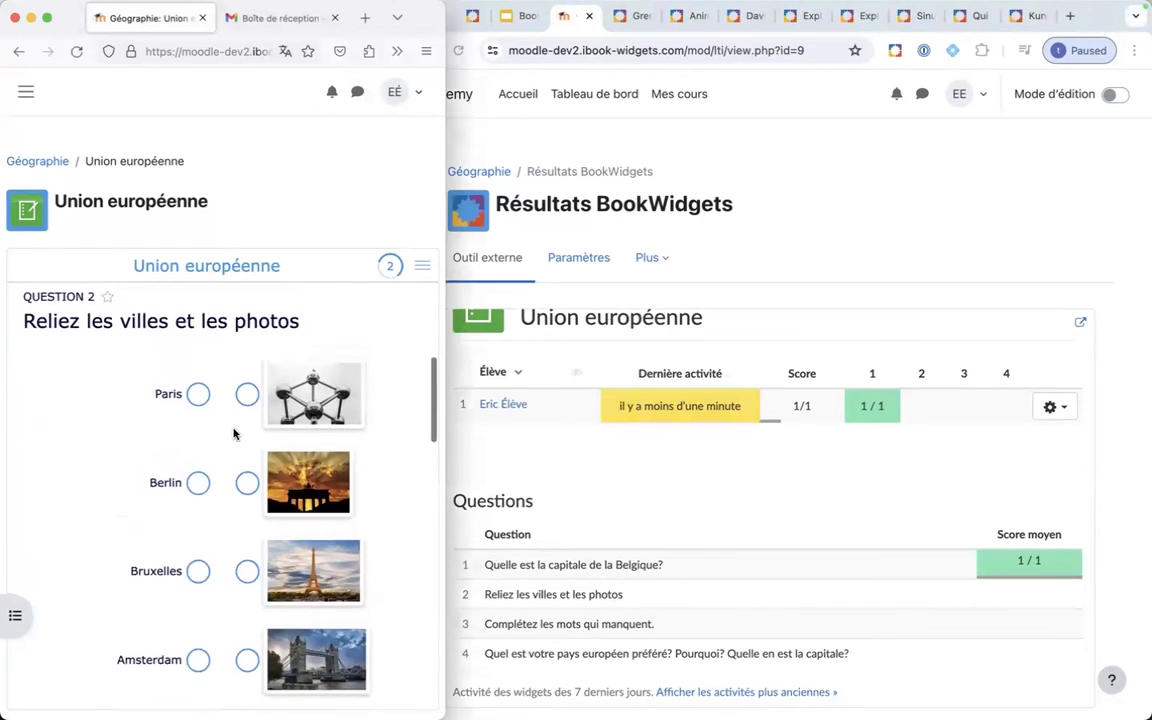
left_click_drag(198, 393, 246, 394)
left_click_drag(207, 481, 247, 483)
left_click_drag(200, 573, 247, 614)
scroll(185, 575, "down", 2)
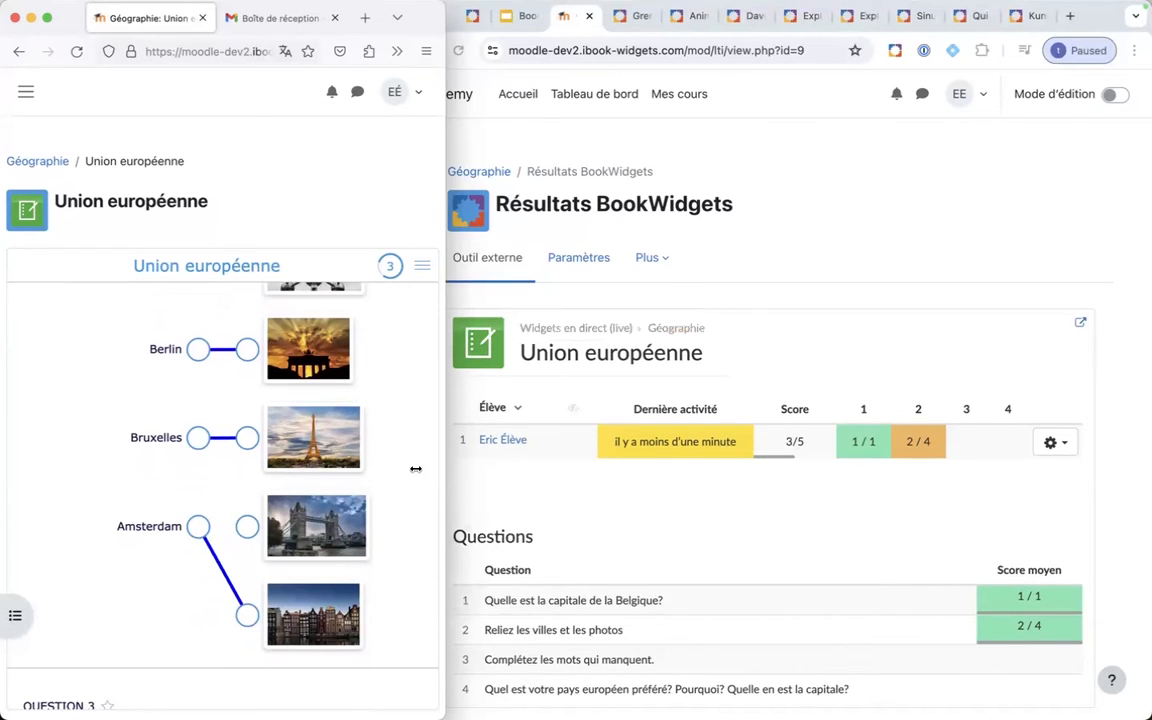
- Open the student's detailed answers from the teacher's live results and review the Question 2 matches
left_click(503, 443)
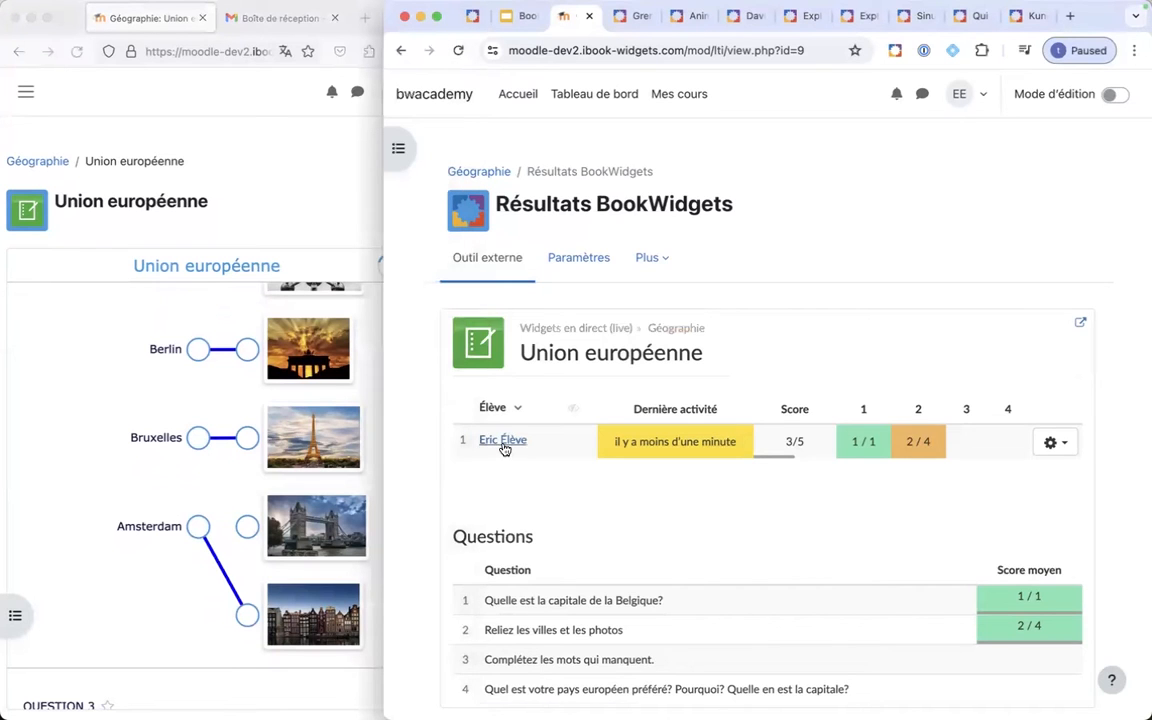
scroll(624, 477, "down", 4)
scroll(624, 477, "down", 3)
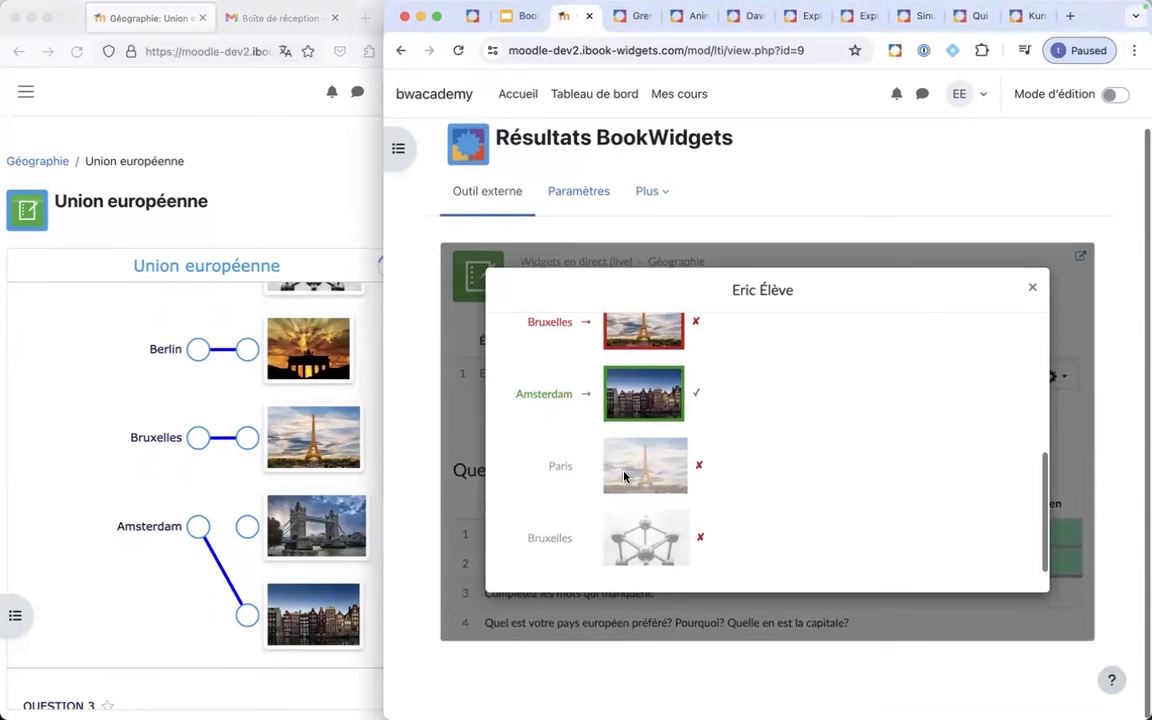
- Link Amsterdam to other photos in the student's Question 2, then restore Bruxelles–Eiffel Tower and Amsterdam–canal houses while following the teacher's detailed view
left_click(198, 528)
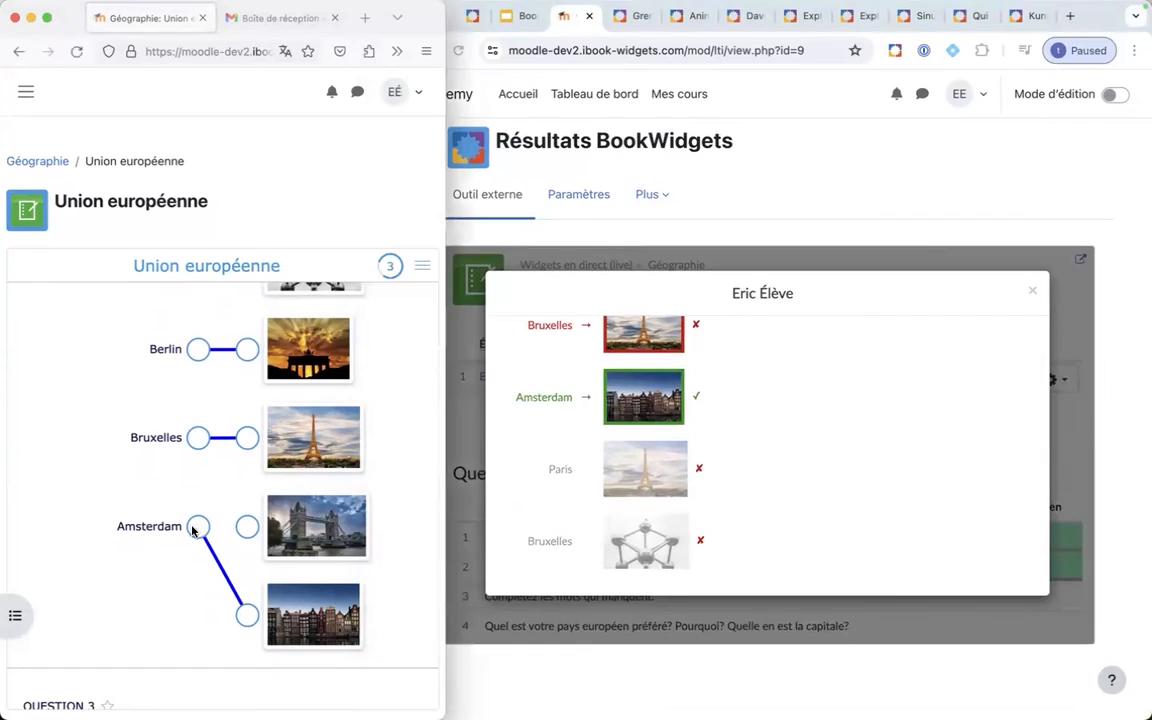
left_click_drag(200, 532, 247, 528)
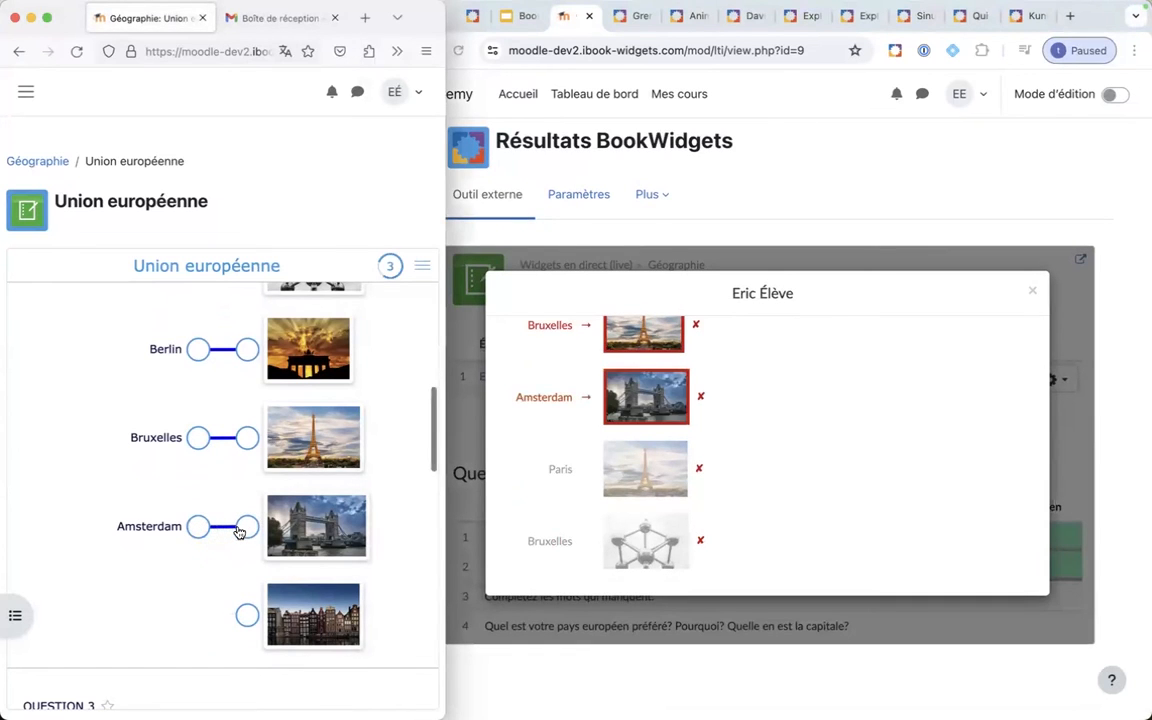
scroll(574, 509, "up", 1)
scroll(574, 509, "up", 1)
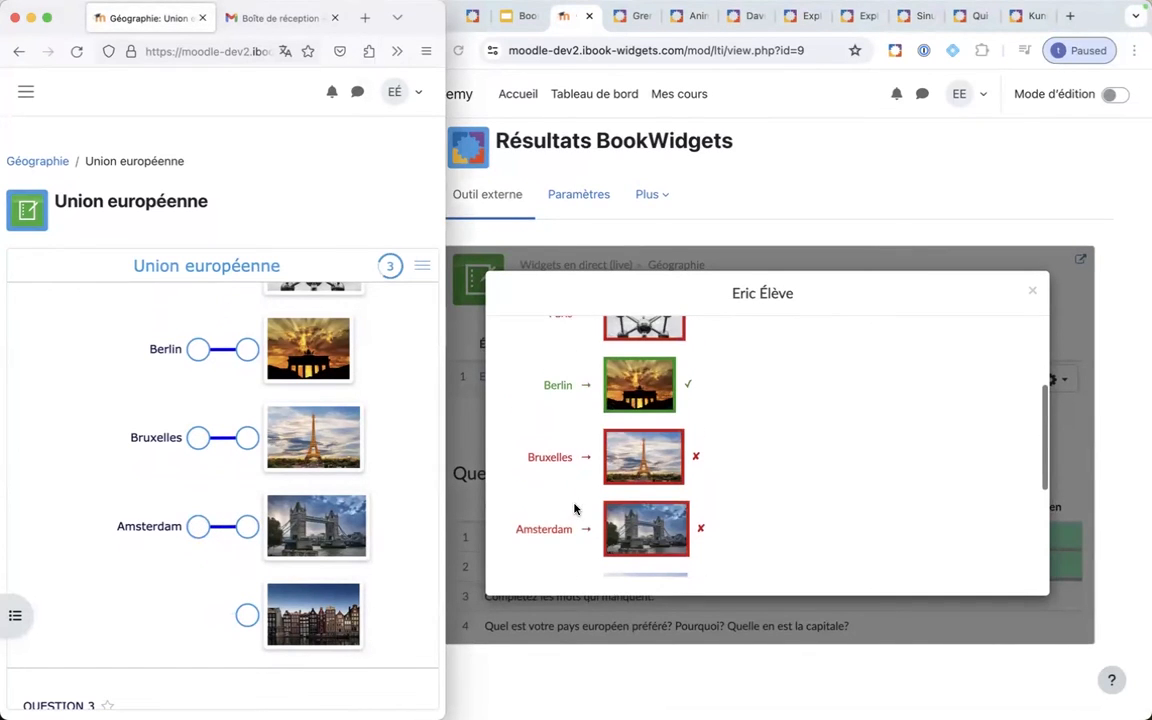
left_click_drag(198, 532, 247, 613)
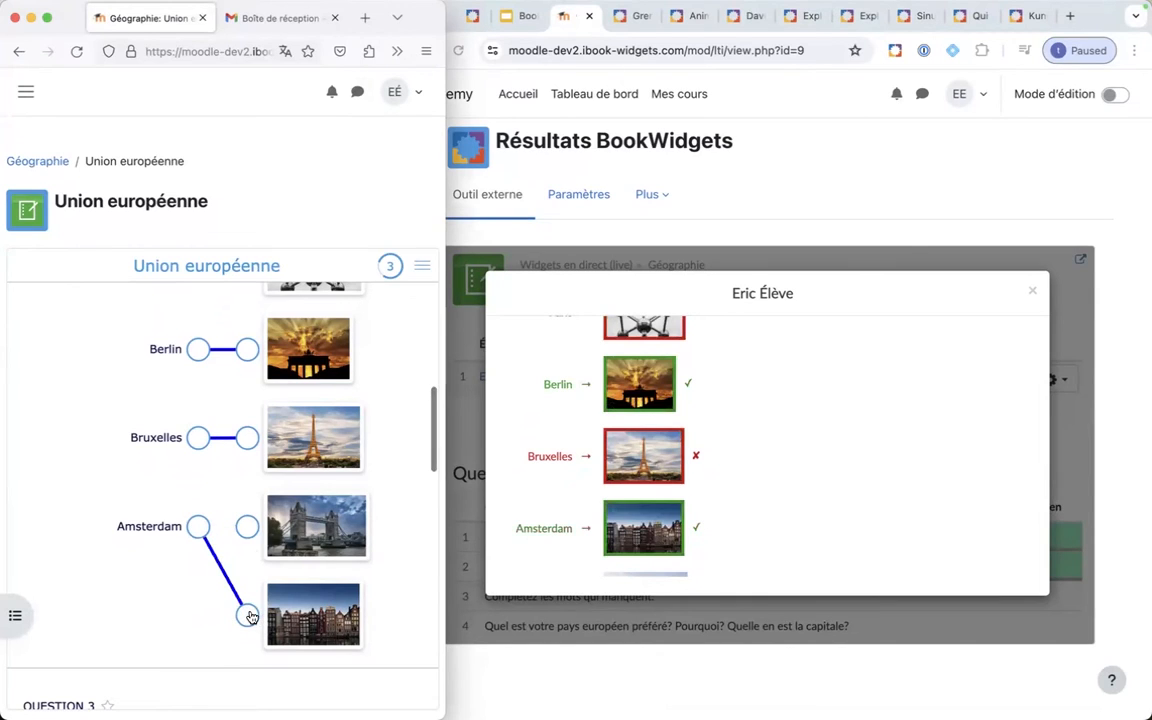
left_click_drag(200, 525, 245, 439)
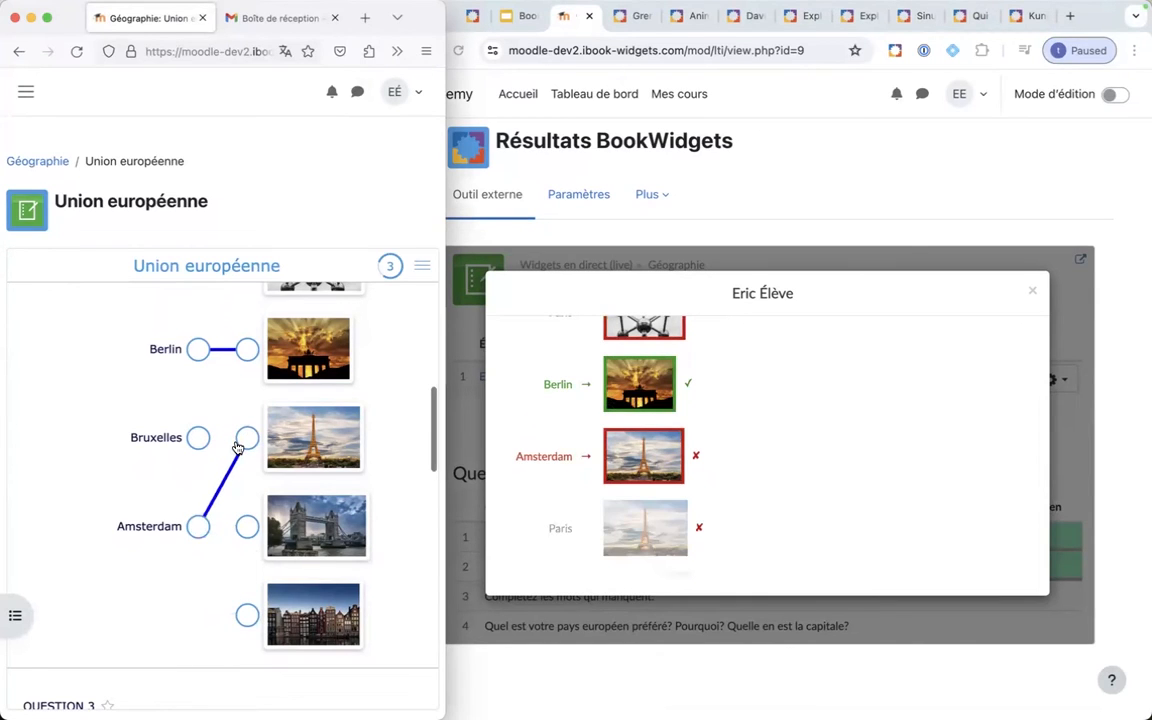
left_click_drag(200, 530, 247, 528)
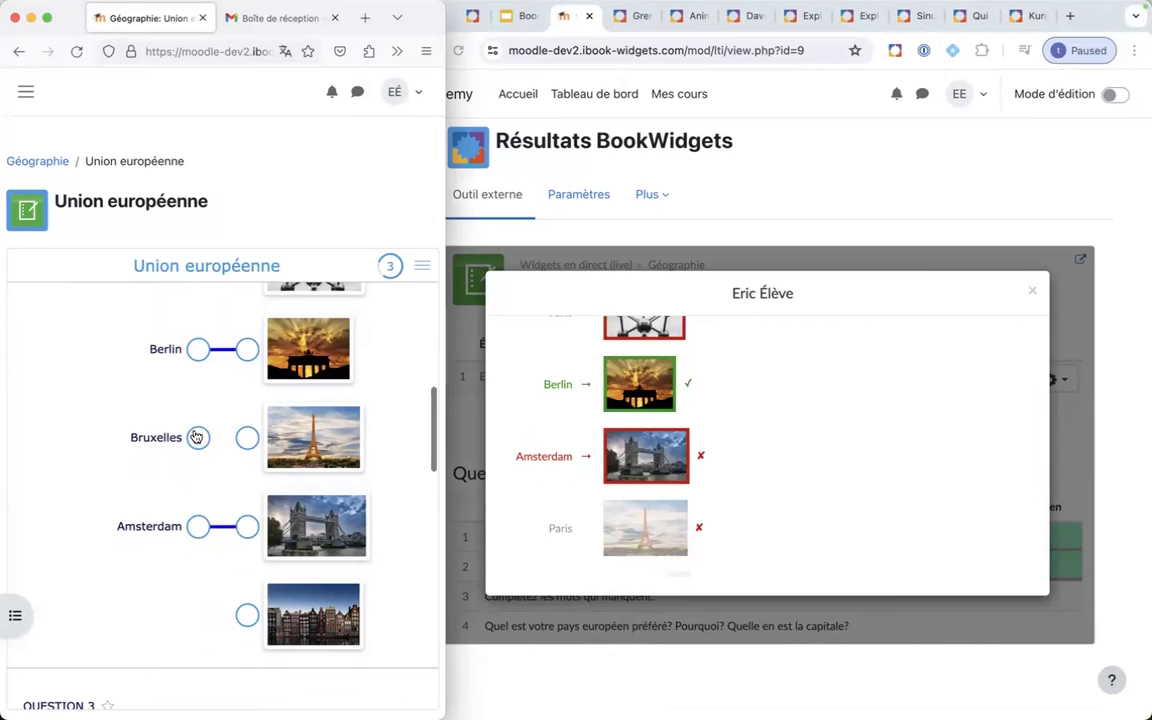
left_click_drag(198, 437, 247, 437)
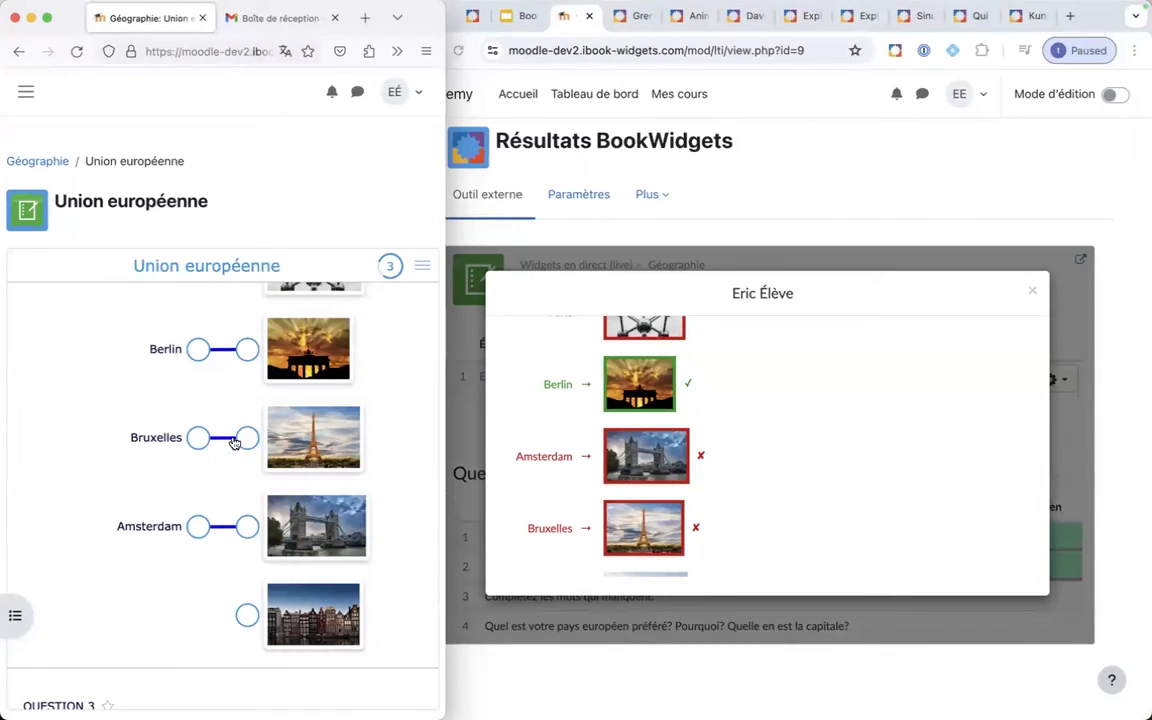
left_click_drag(198, 526, 248, 613)
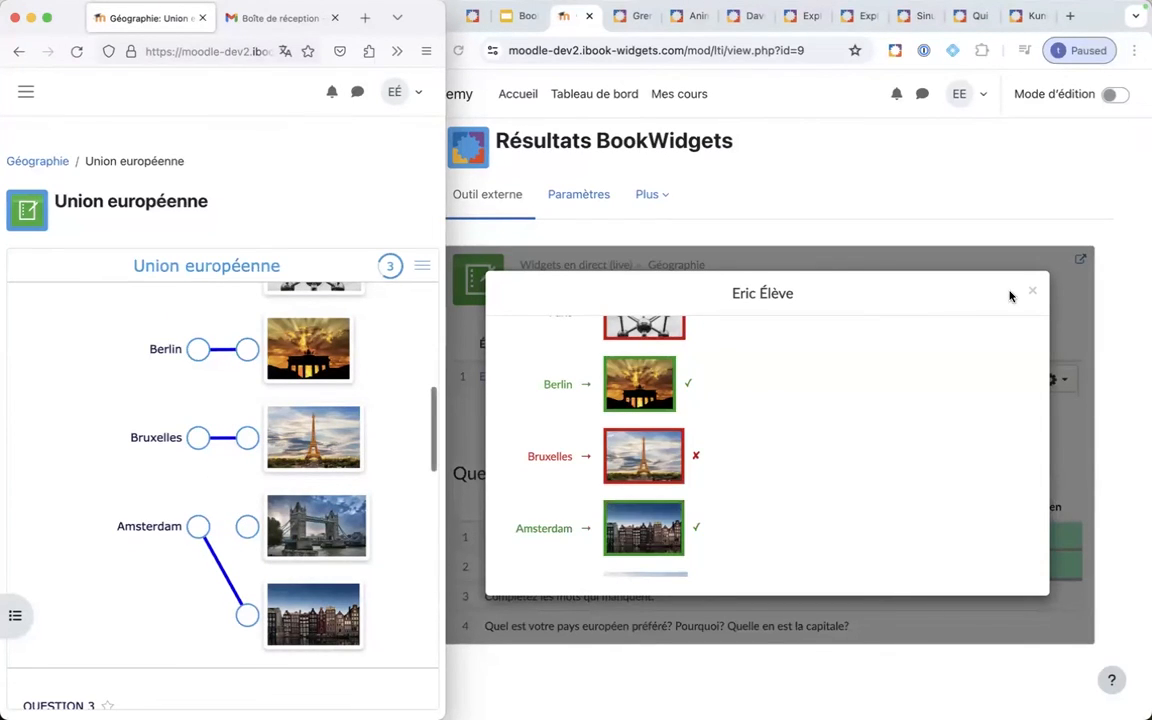
- Close the teacher's detailed answer view and fill the first blank of the student's Question 3 with "pays"
left_click(1033, 293)
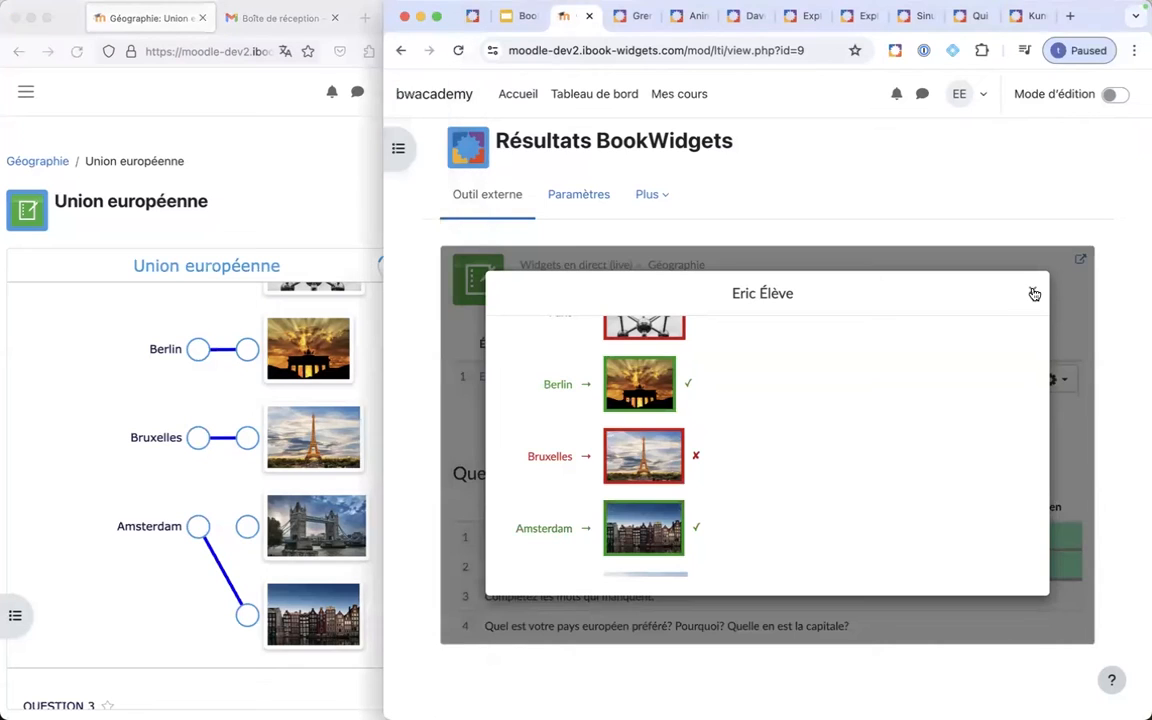
left_click(1033, 293)
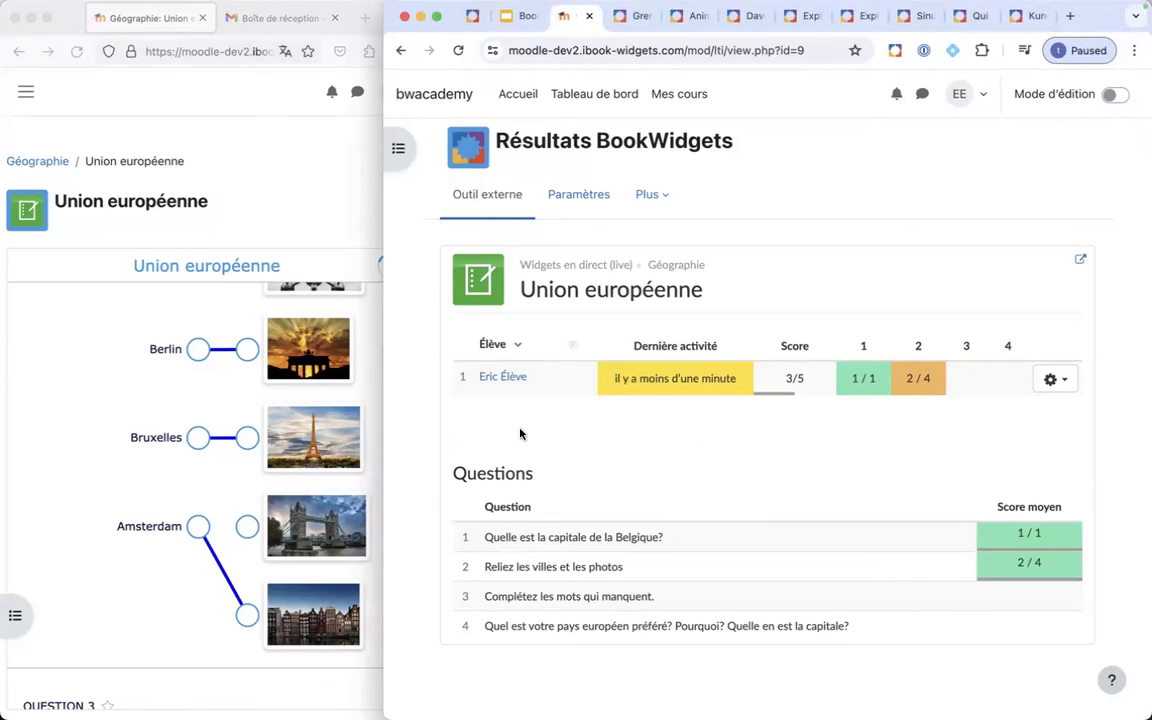
left_click(114, 472)
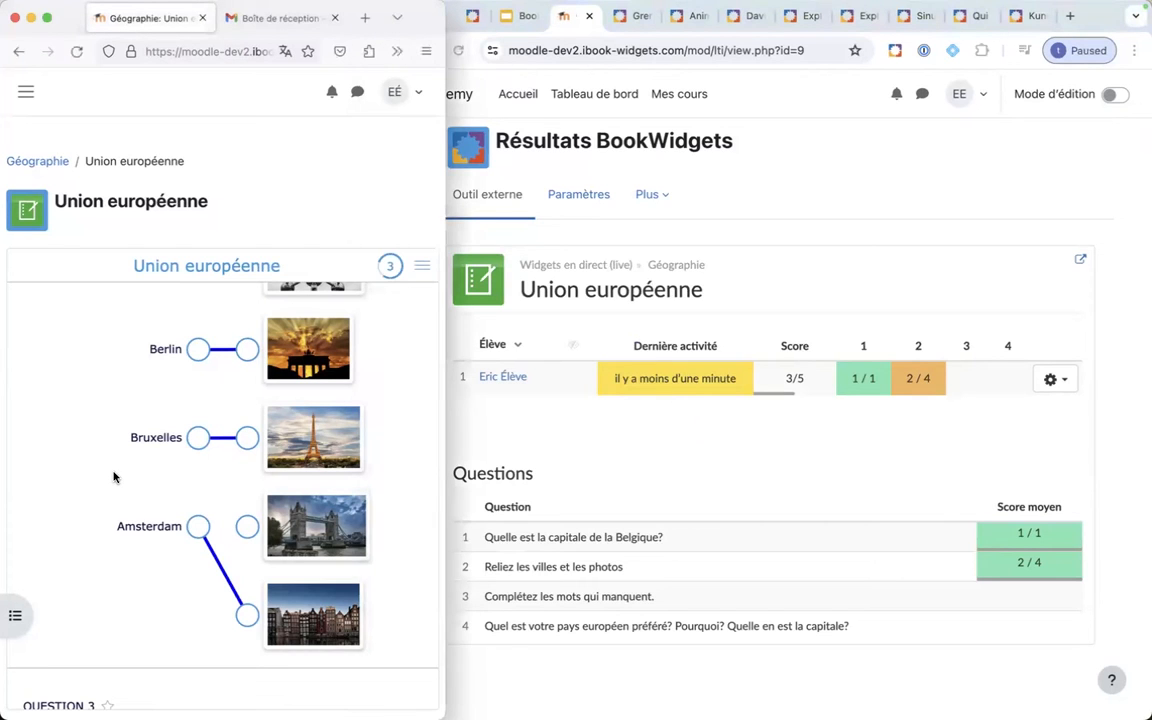
scroll(114, 475, "down", 3)
scroll(114, 477, "down", 5)
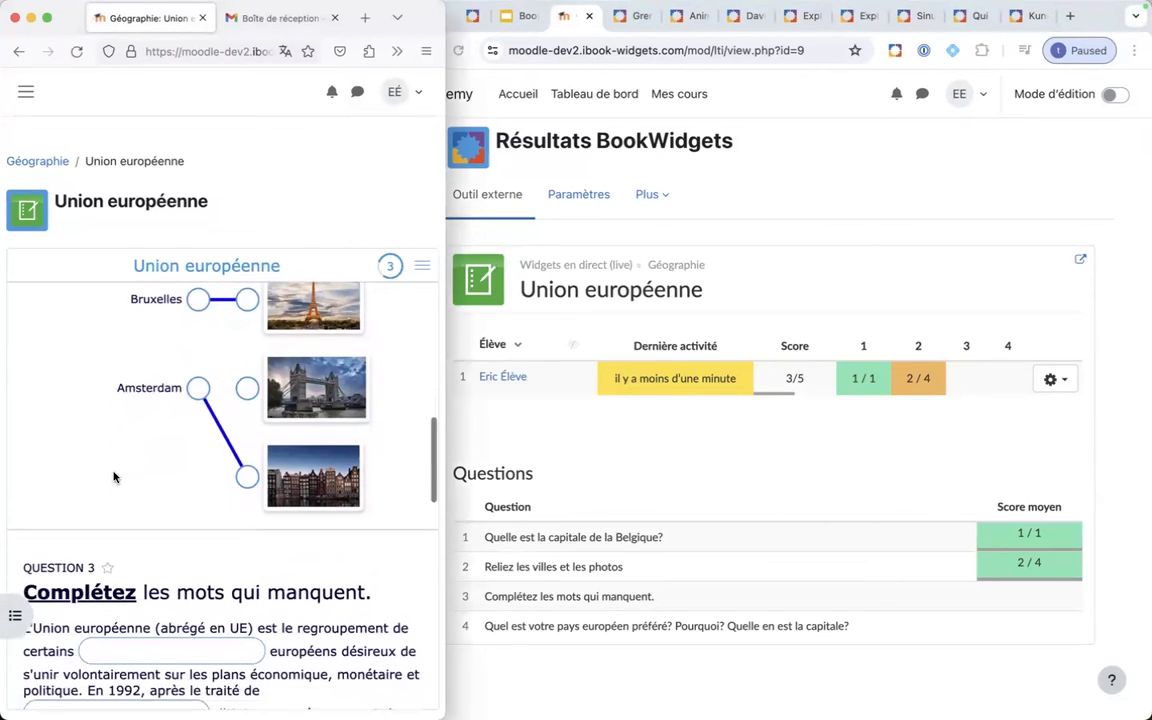
scroll(114, 478, "down", 1)
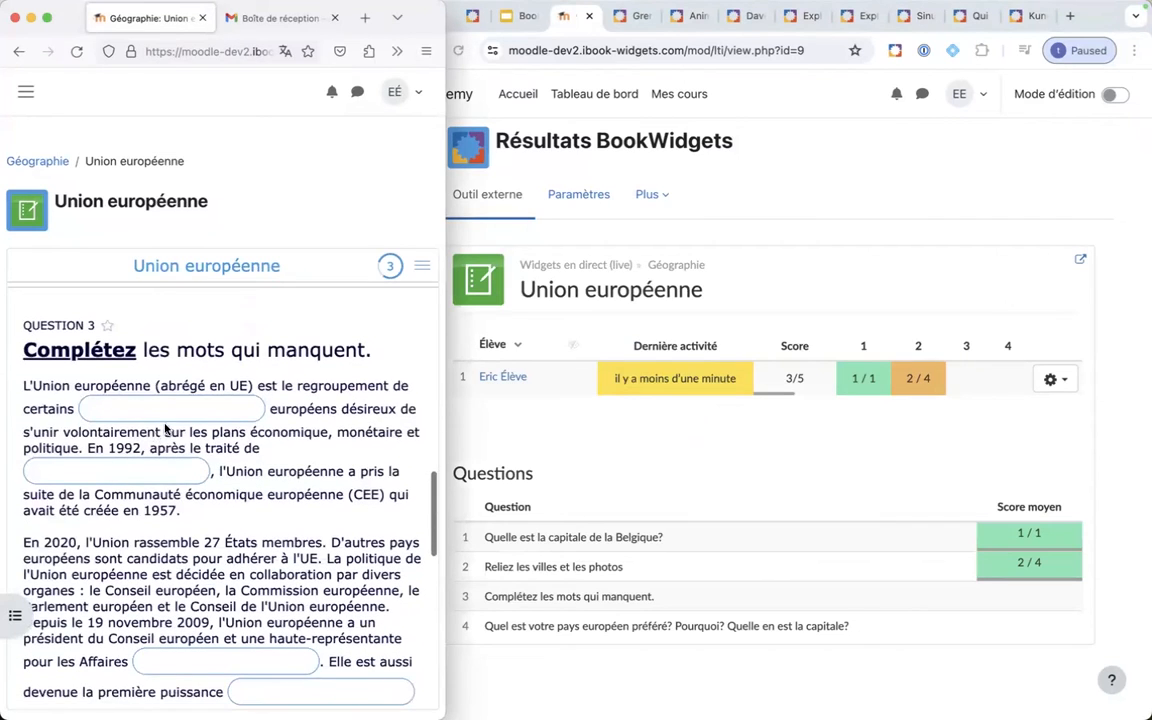
type("pays")
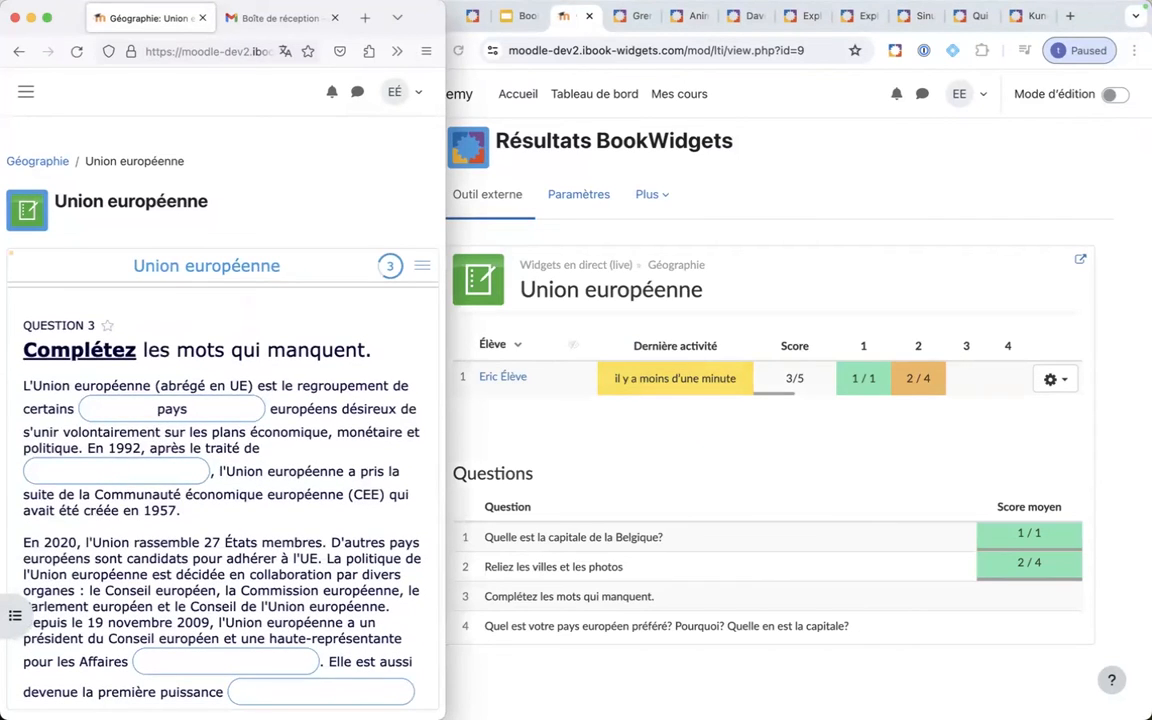
- Fill the blank after "le traité de" in the student's Question 3 with "maastricht"
left_click(62, 465)
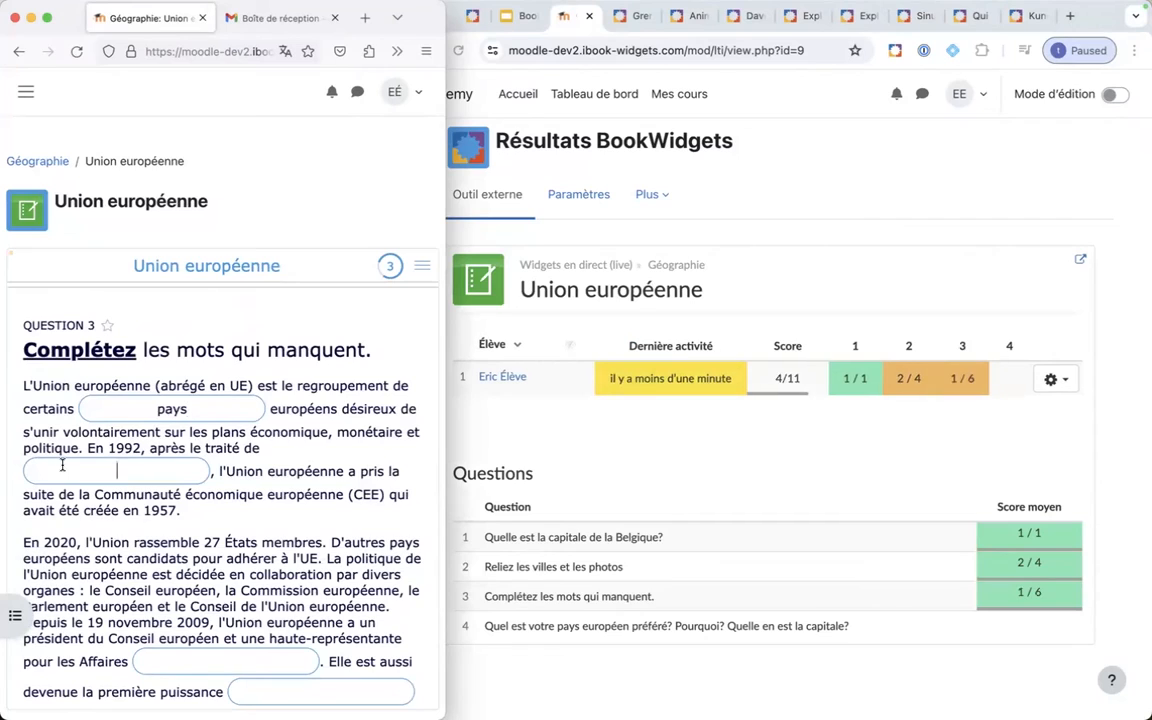
type("maastricht")
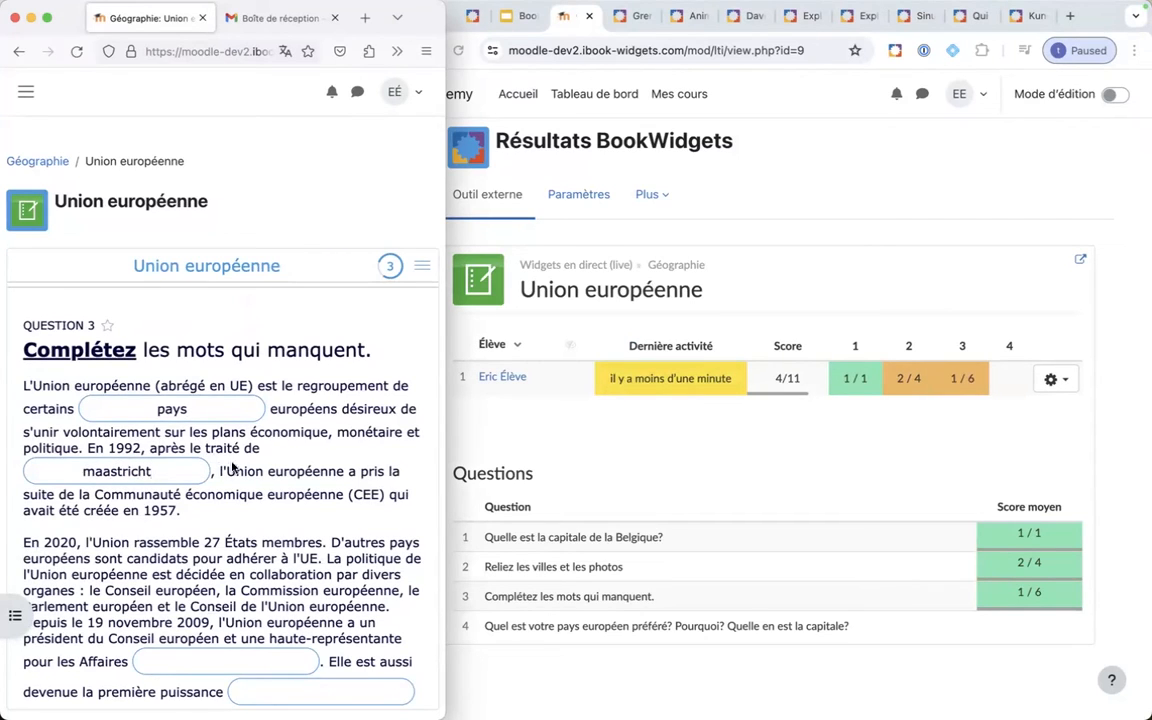
scroll(226, 488, "down", 3)
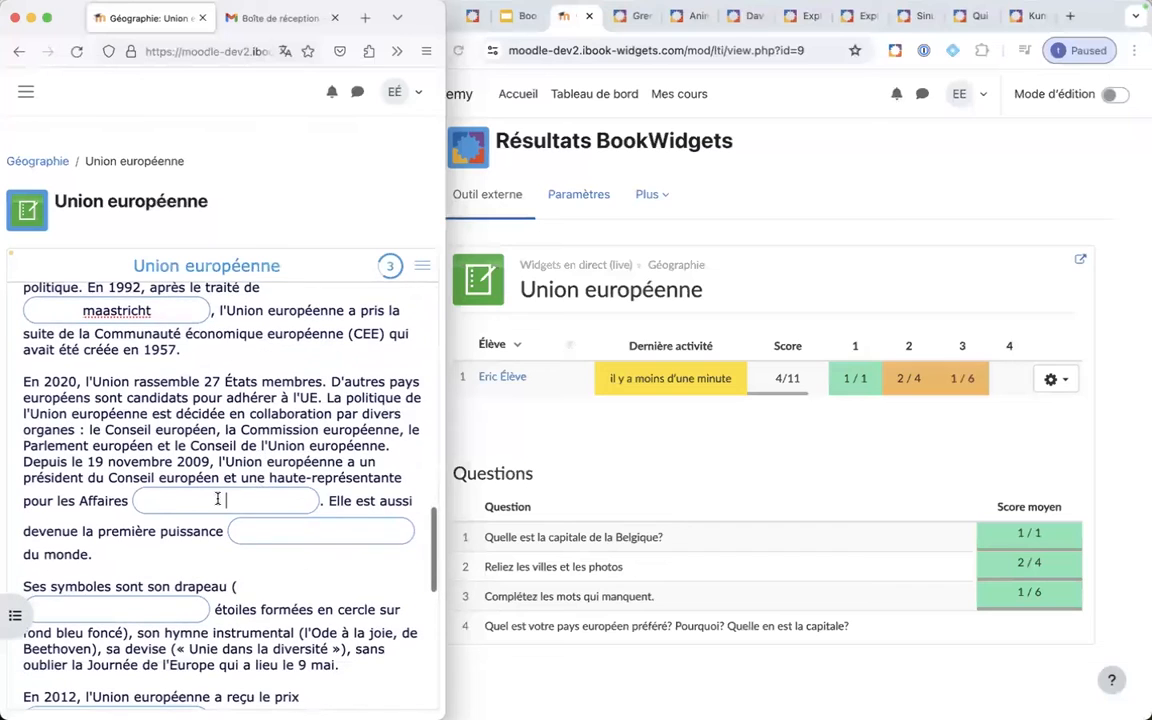
scroll(312, 424, "down", 2)
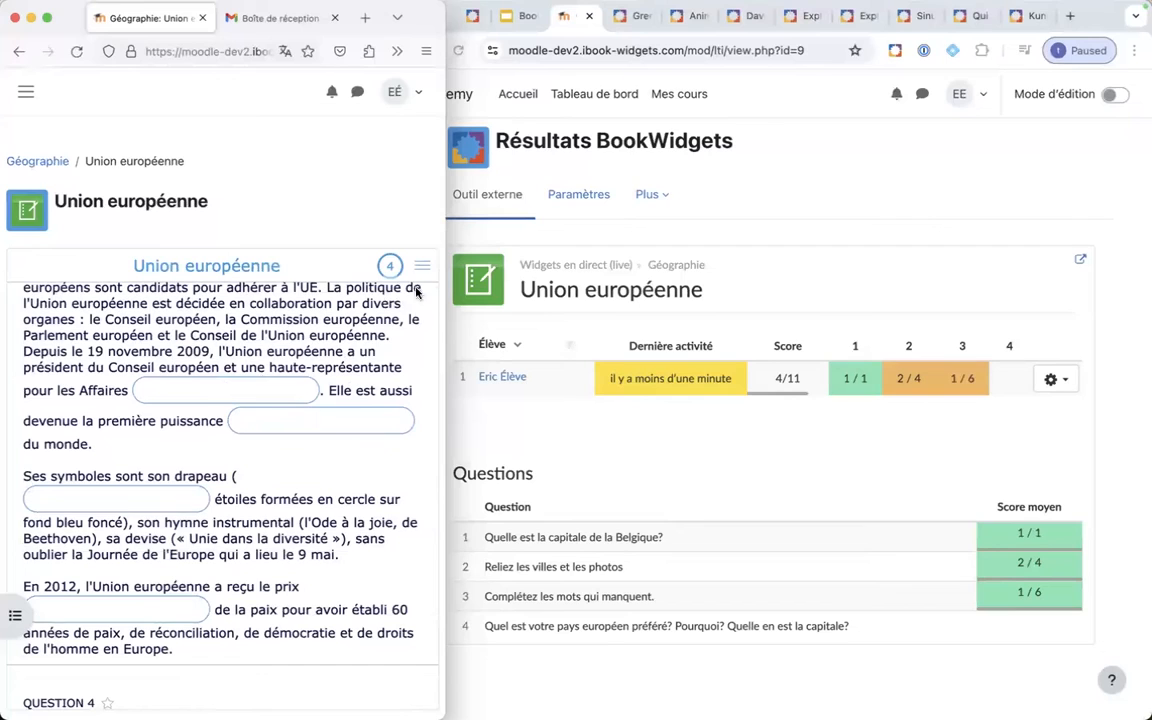
- Display the worksheet's special-character keyboard to view its accented letters, and hide it again
left_click(380, 263)
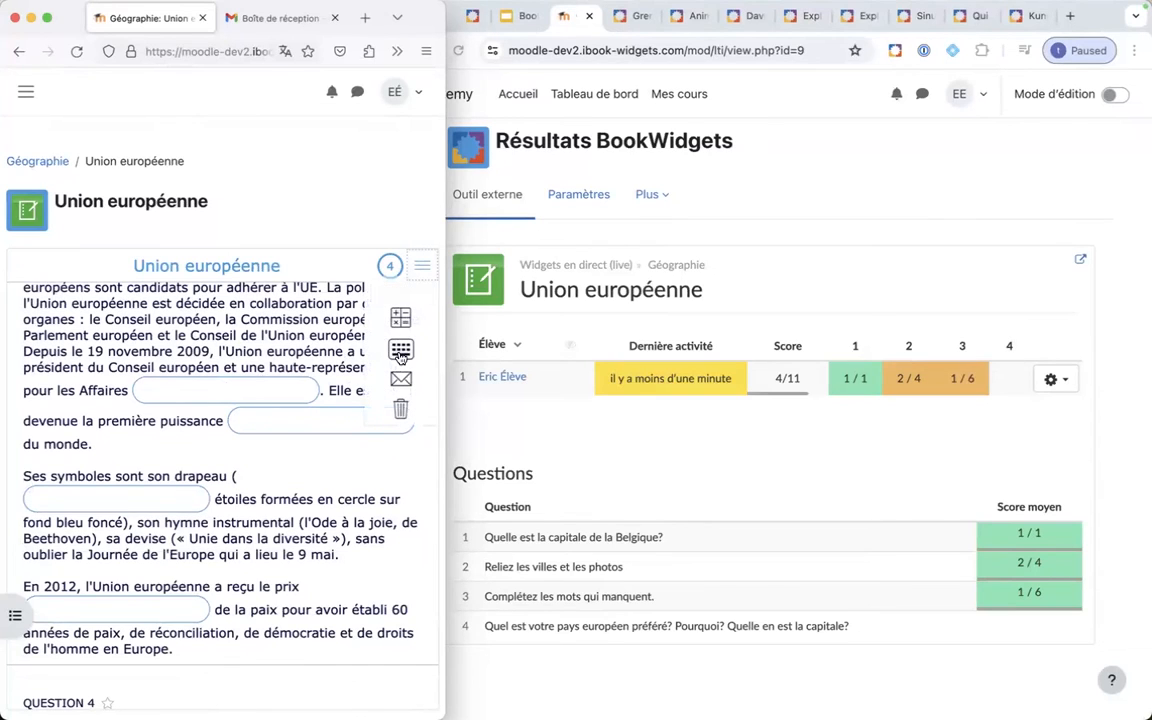
left_click(400, 348)
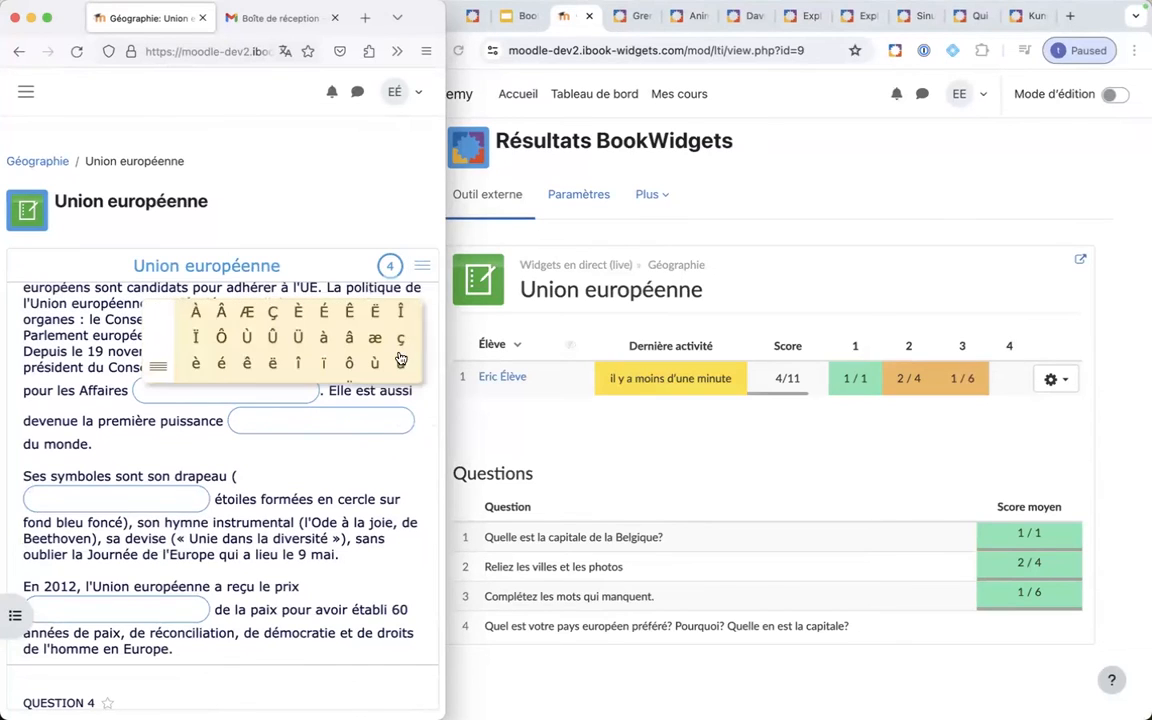
left_click(420, 266)
left_click(425, 268)
left_click(424, 270)
left_click(400, 348)
- Fill the student's Question 3 blank after "première puissance" with "économiek" and the flag's star count with "12"
left_click(280, 417)
type("éco")
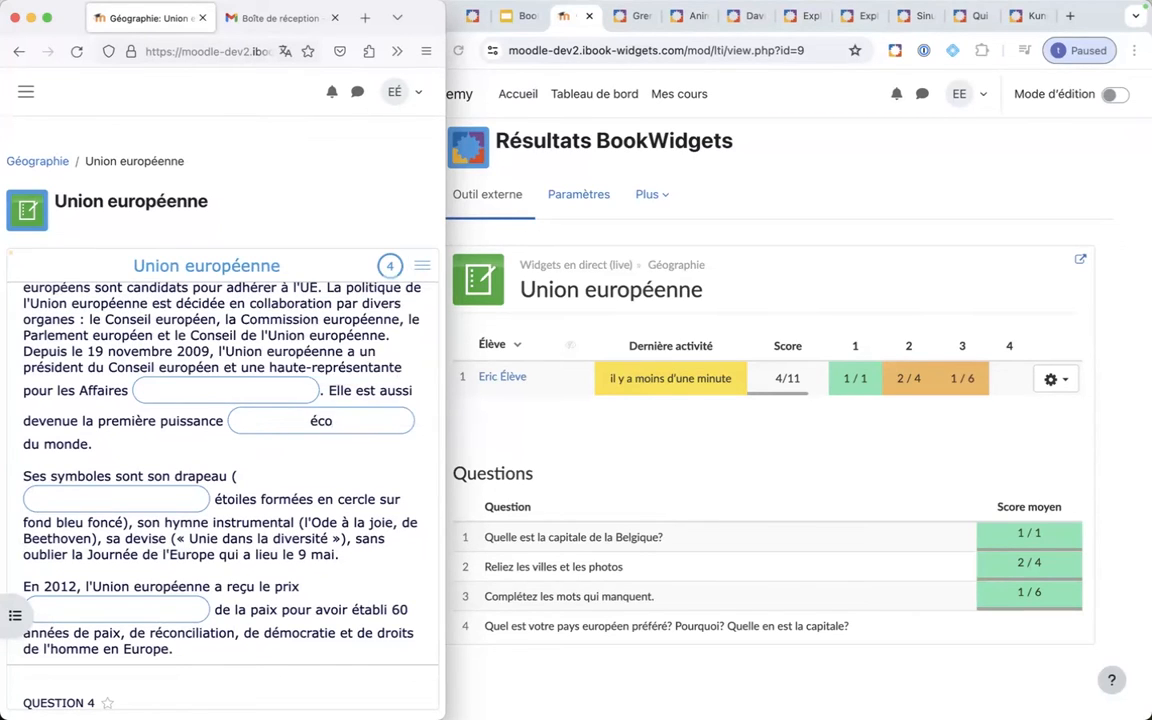
type("nomiek")
left_click(300, 457)
scroll(155, 440, "down", 1)
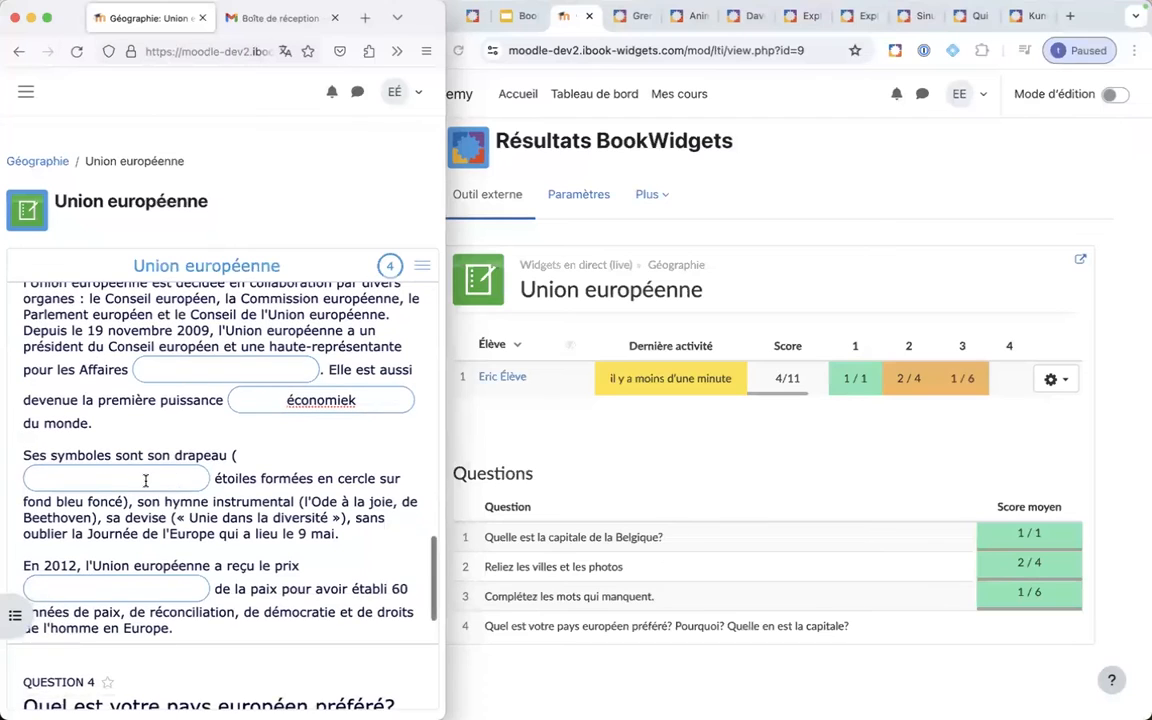
type("12")
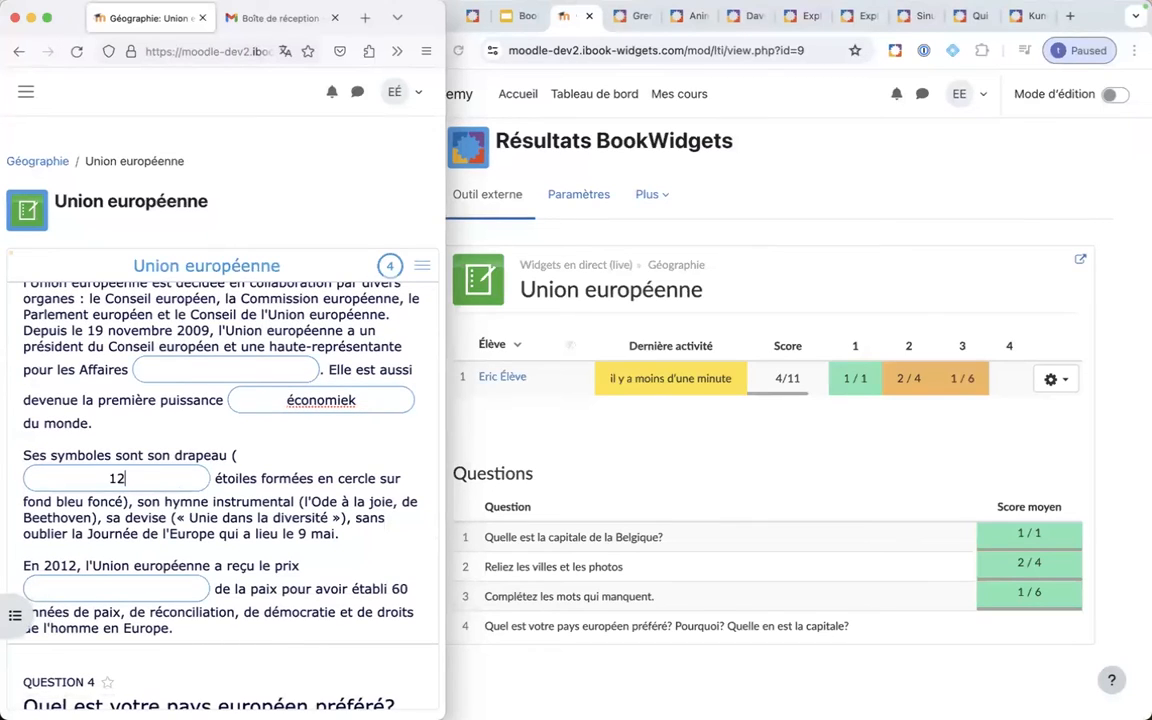
- Fill the student's Question 3 blank for the 2012 peace prize with "Nobel" and the one after "Affaires" with "???"
left_click(93, 598)
type("Nobel")
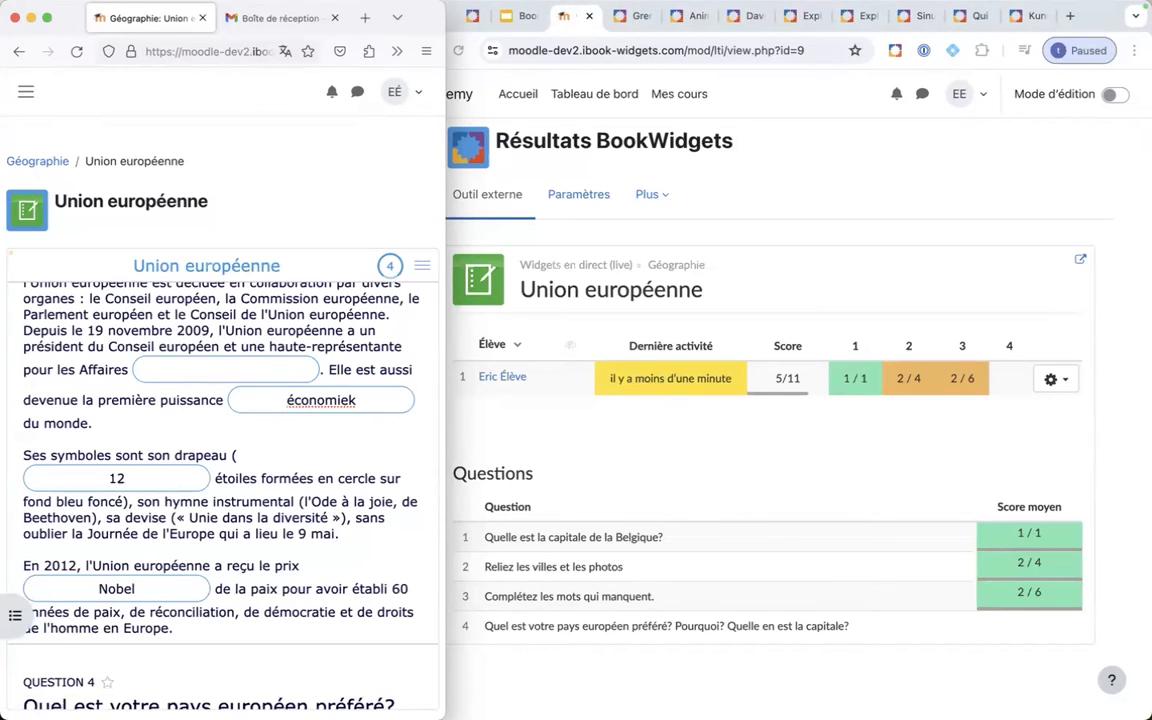
left_click(184, 370)
type("???")
- Review all the filled-in blanks of the student's Question 3
scroll(297, 495, "up", 2)
scroll(297, 495, "up", 2)
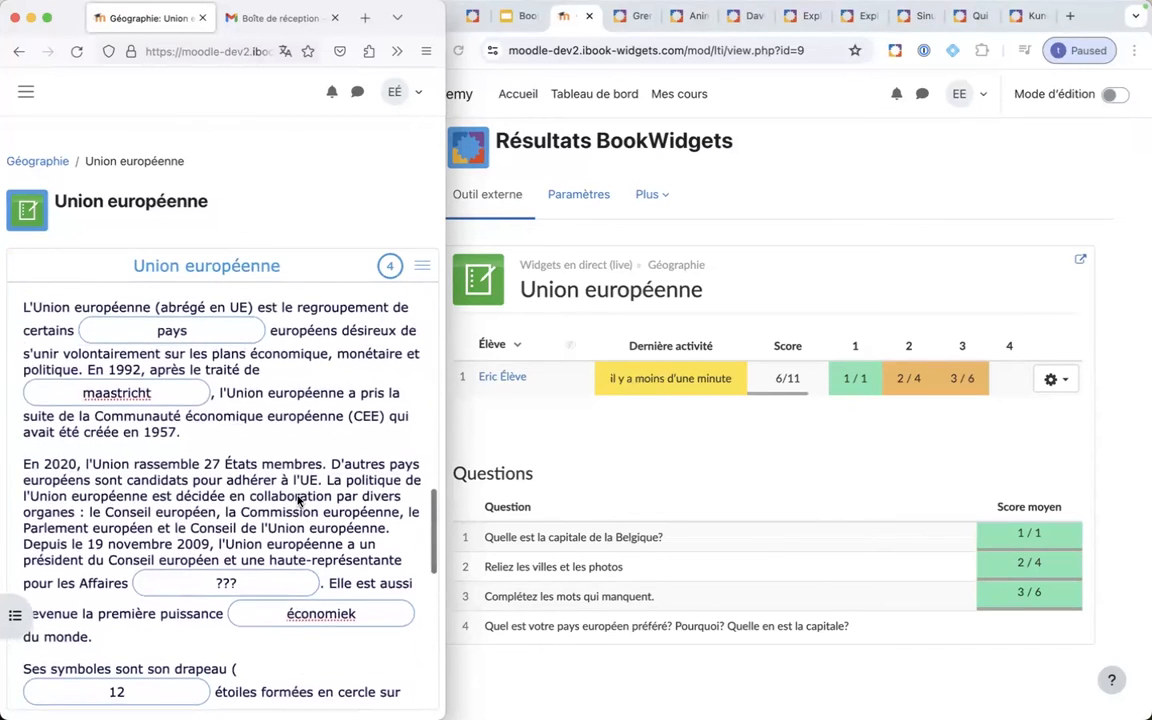
scroll(297, 495, "up", 2)
scroll(297, 501, "down", 4)
scroll(297, 501, "down", 1)
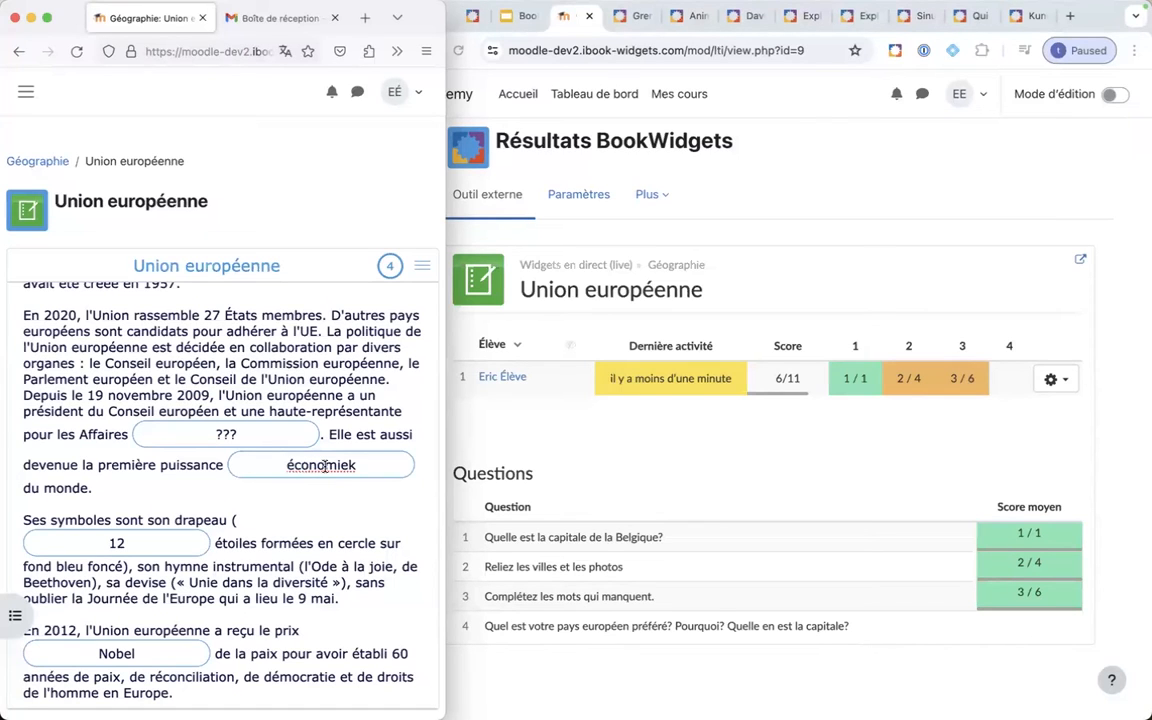
scroll(323, 465, "up", 1)
scroll(324, 467, "down", 2)
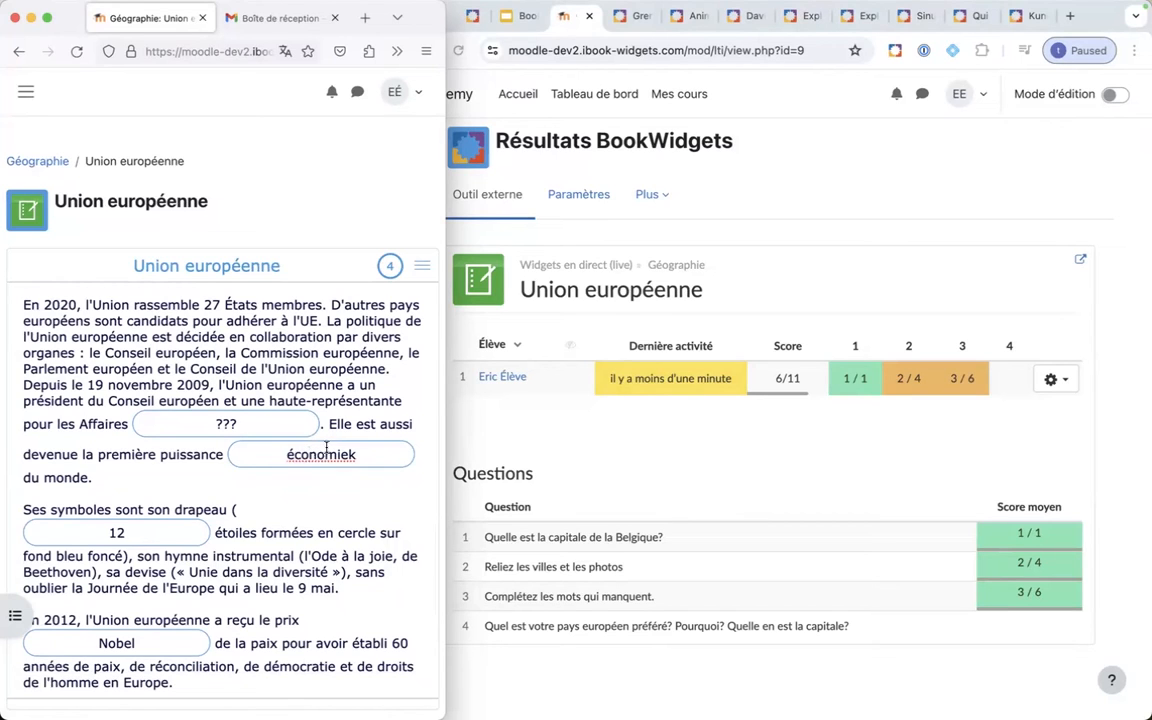
scroll(324, 467, "down", 3)
scroll(327, 453, "up", 5)
scroll(327, 453, "up", 6)
scroll(327, 453, "down", 5)
- Begin the student's Question 4 answer with "Mon pays préféré, s'est la france, car j'adore les croissants et le fromage fransais"
scroll(327, 453, "down", 8)
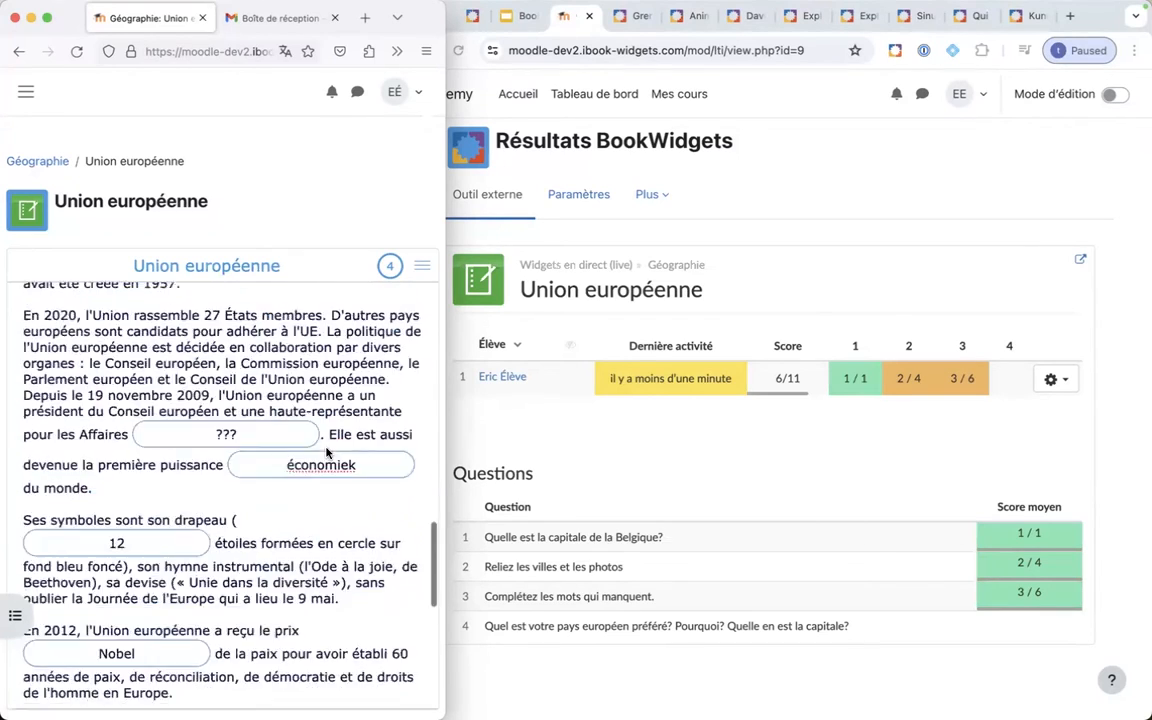
left_click(262, 538)
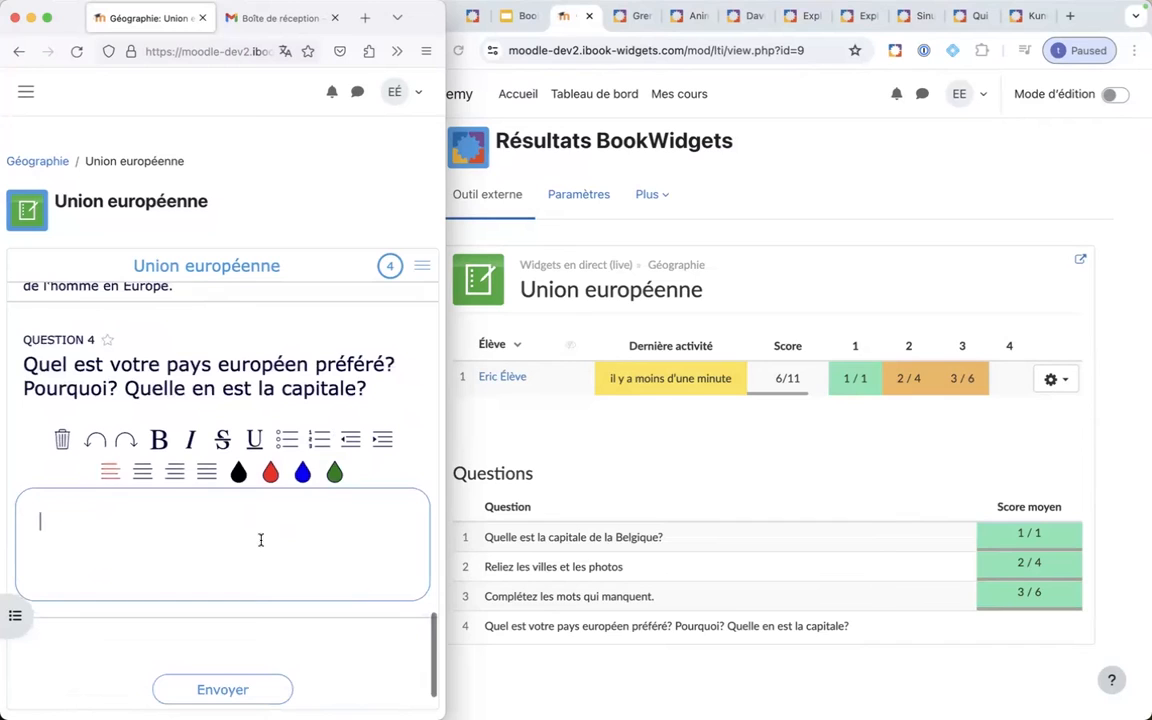
type("Mo")
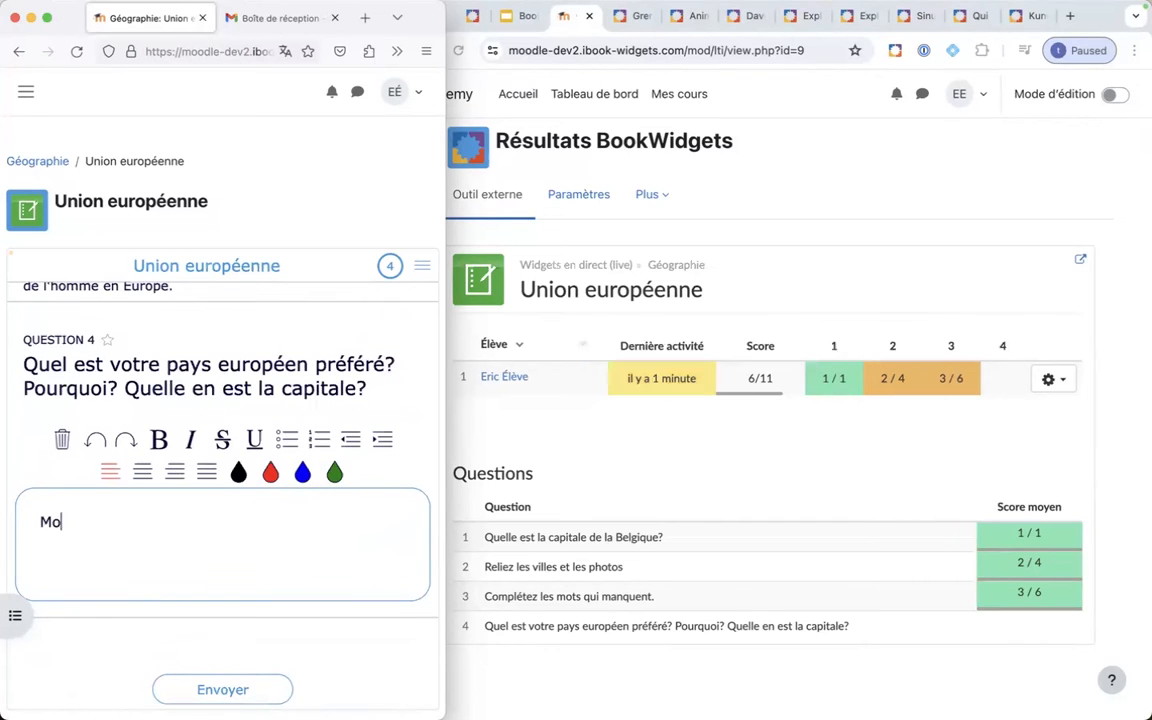
type("n pays préfére")
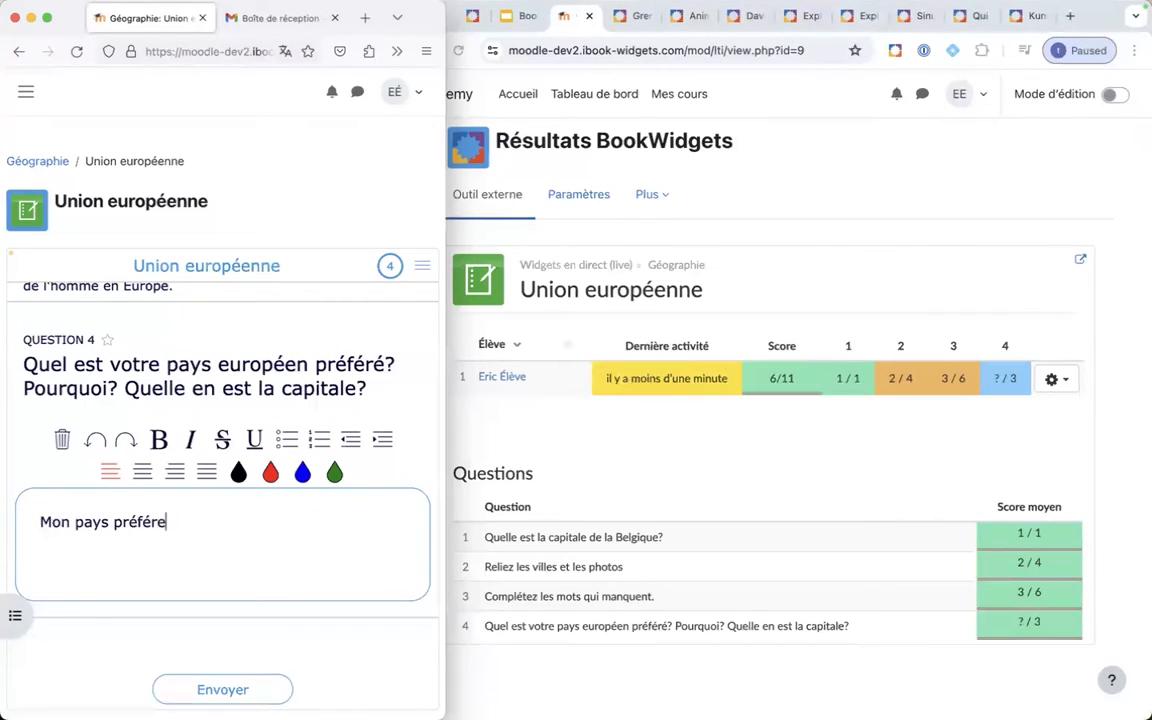
type(", c'est la france")
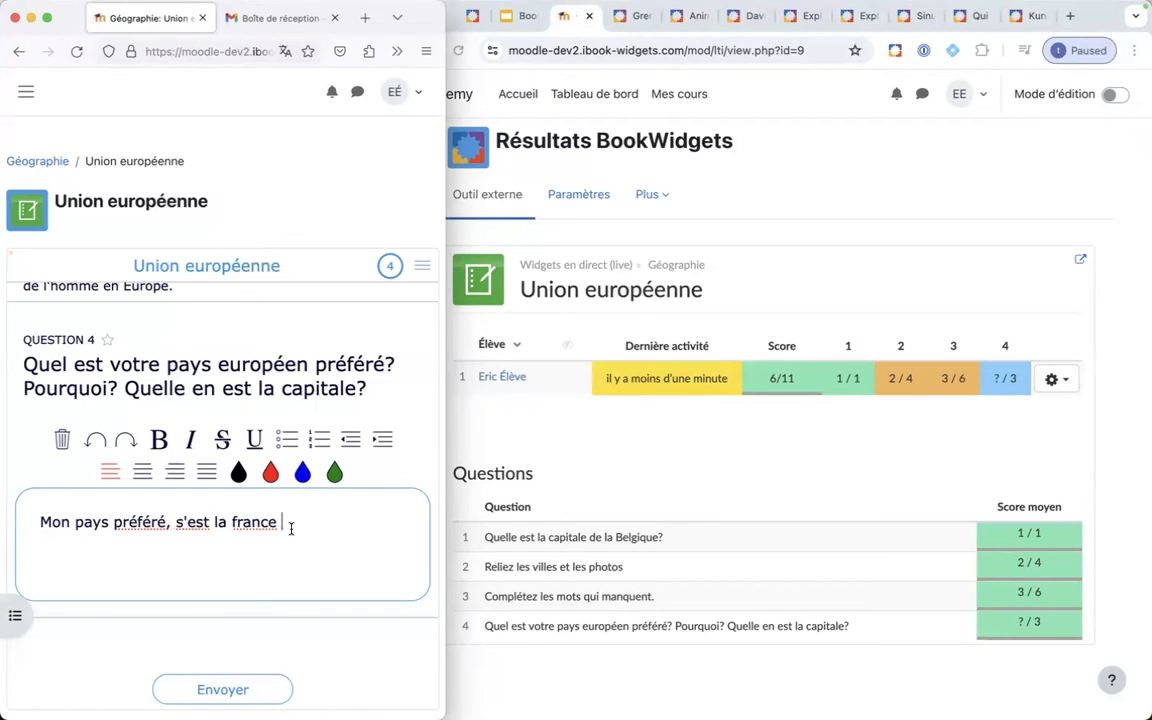
type(" , car j'adore les croiss")
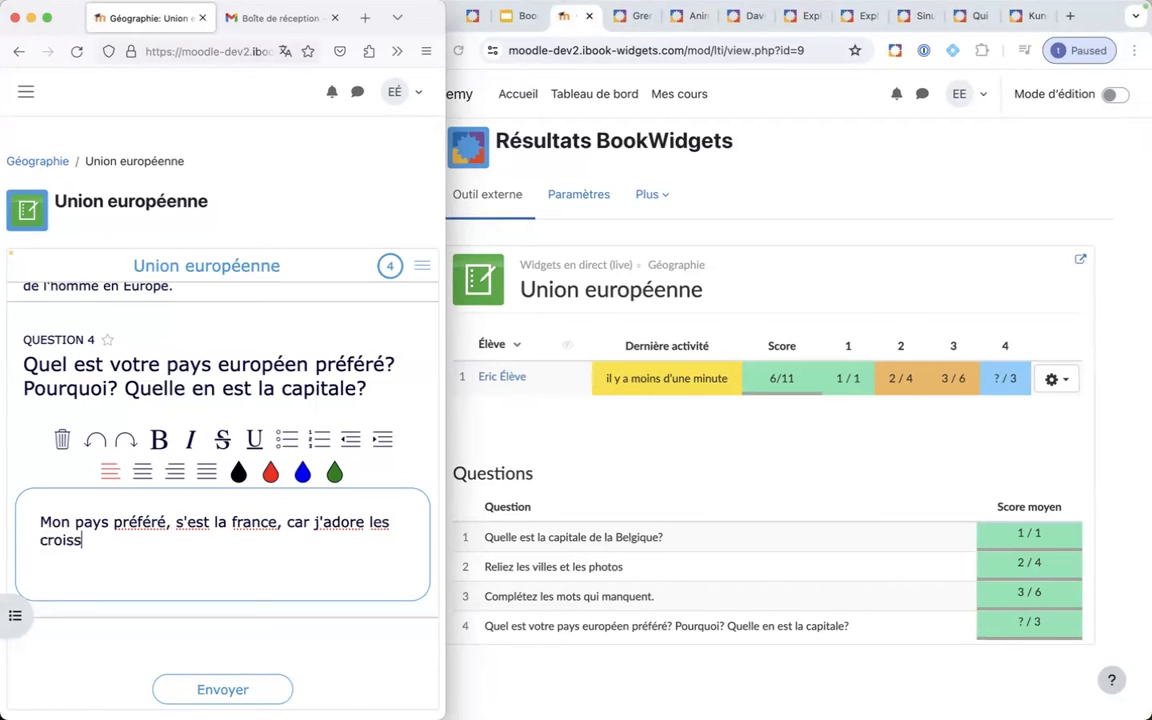
type("ants et le ")
type("fromage fransa")
type("is")
- Complete the Question 4 answer with ". La capitale, c'est Bordeau je pense - enfin, je suis pas sur lol hahahaha"
type(". La capital")
type("e, c'est")
type(" Bordeau ")
type("je pense")
type(" - enfin,")
type(" je sui")
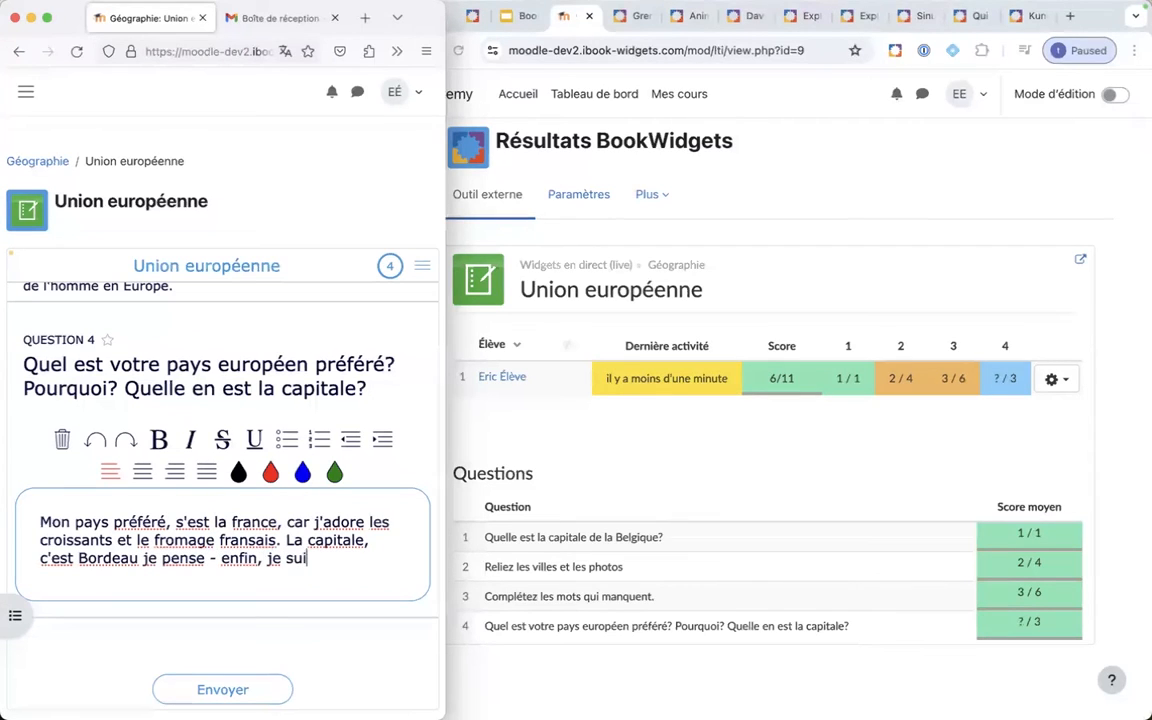
type("s pas sur lol hahahaha")
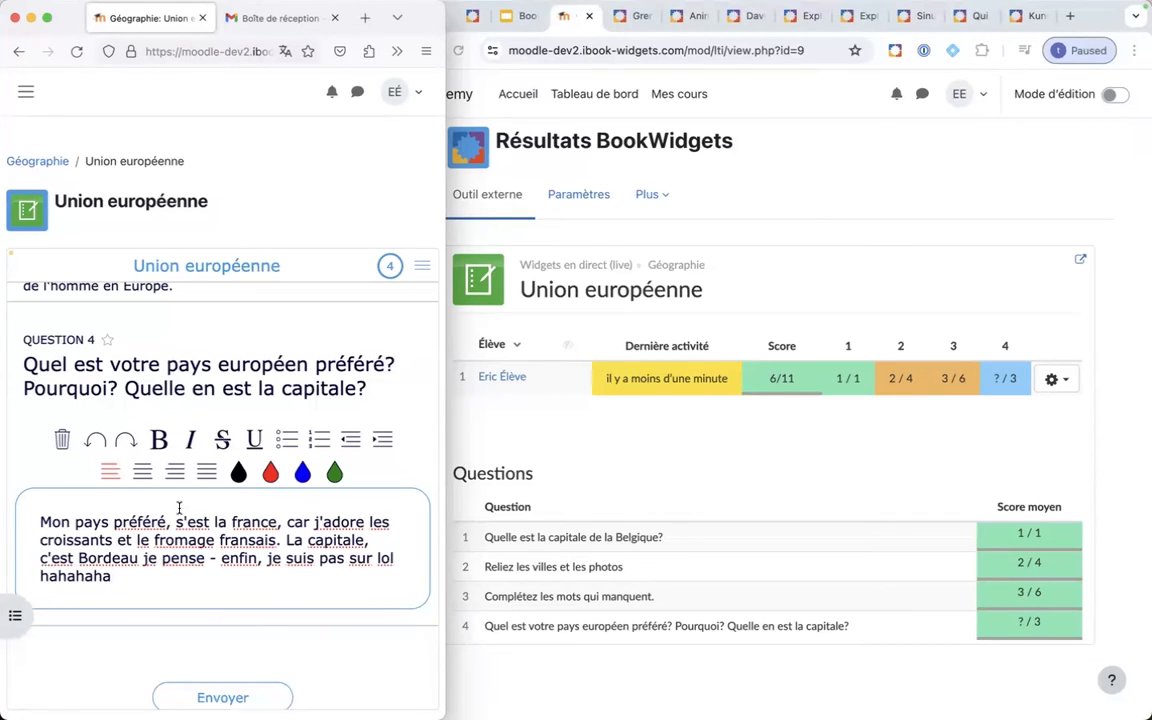
- Submit the student's worksheet answers with the prefilled student name and close the sending dialog
scroll(179, 508, "down", 2)
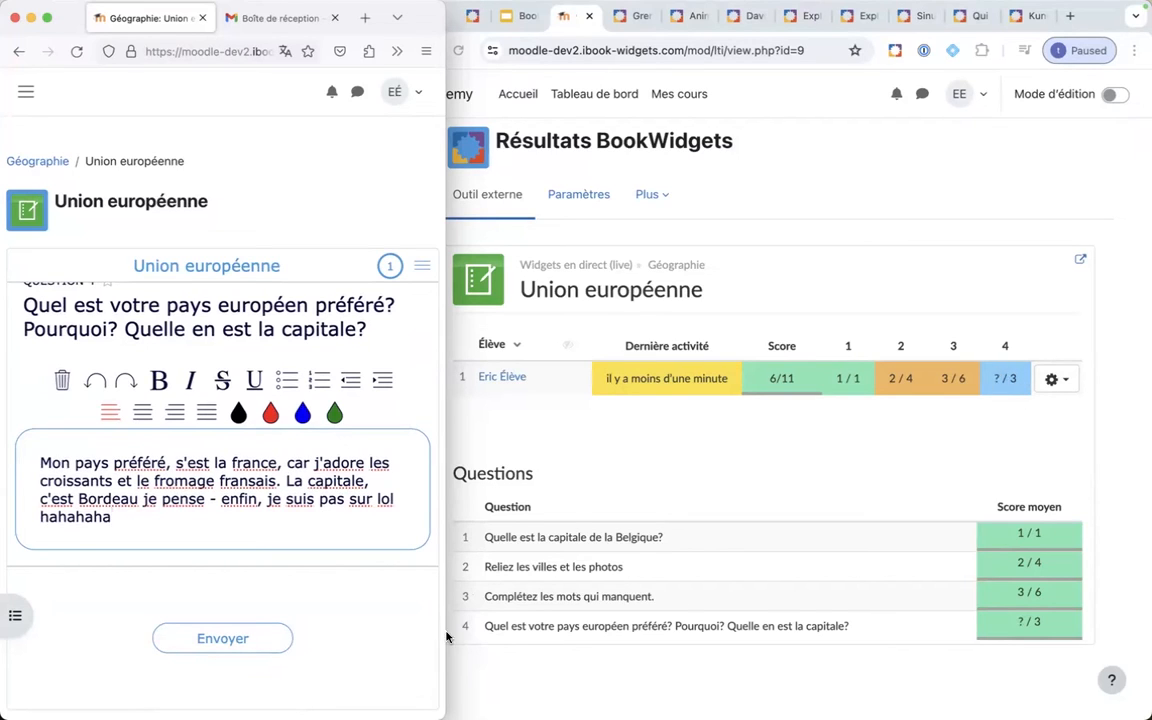
left_click(251, 642)
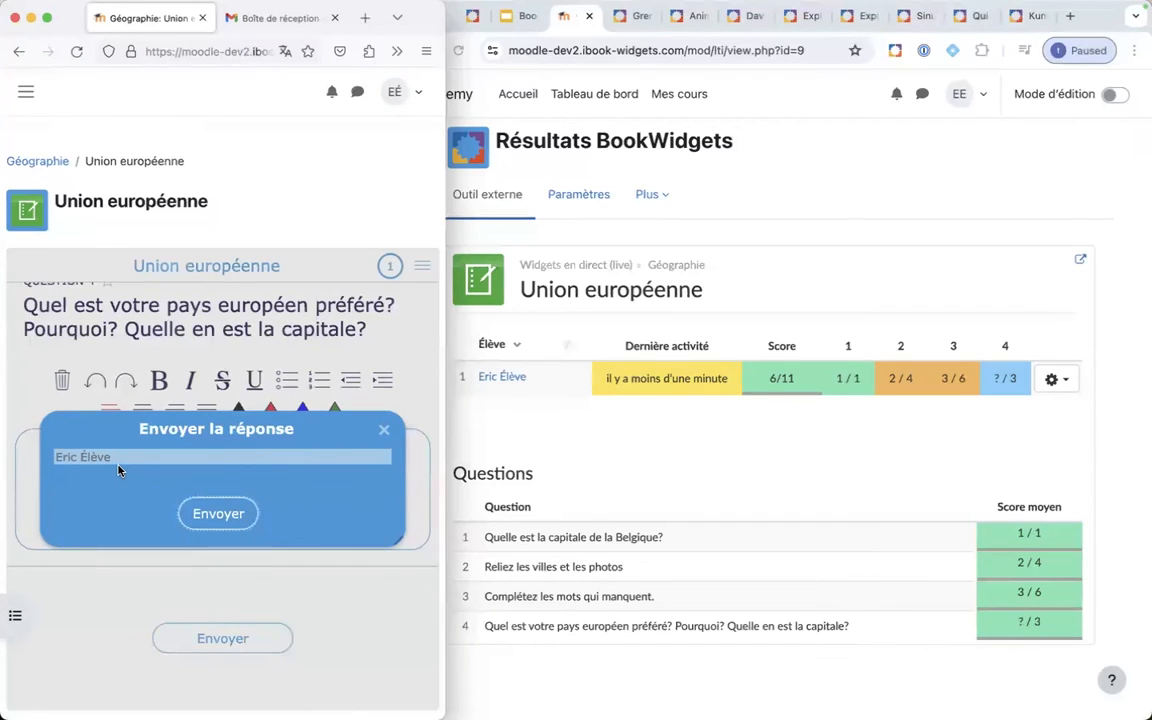
left_click(238, 515)
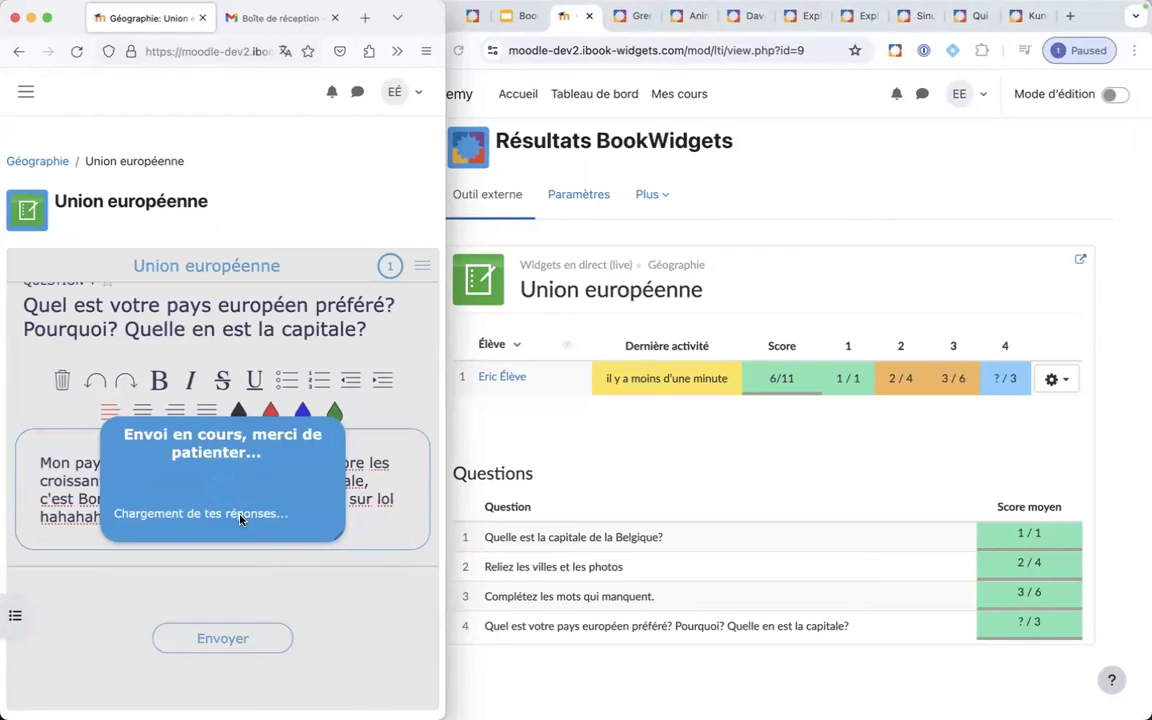
left_click(219, 509)
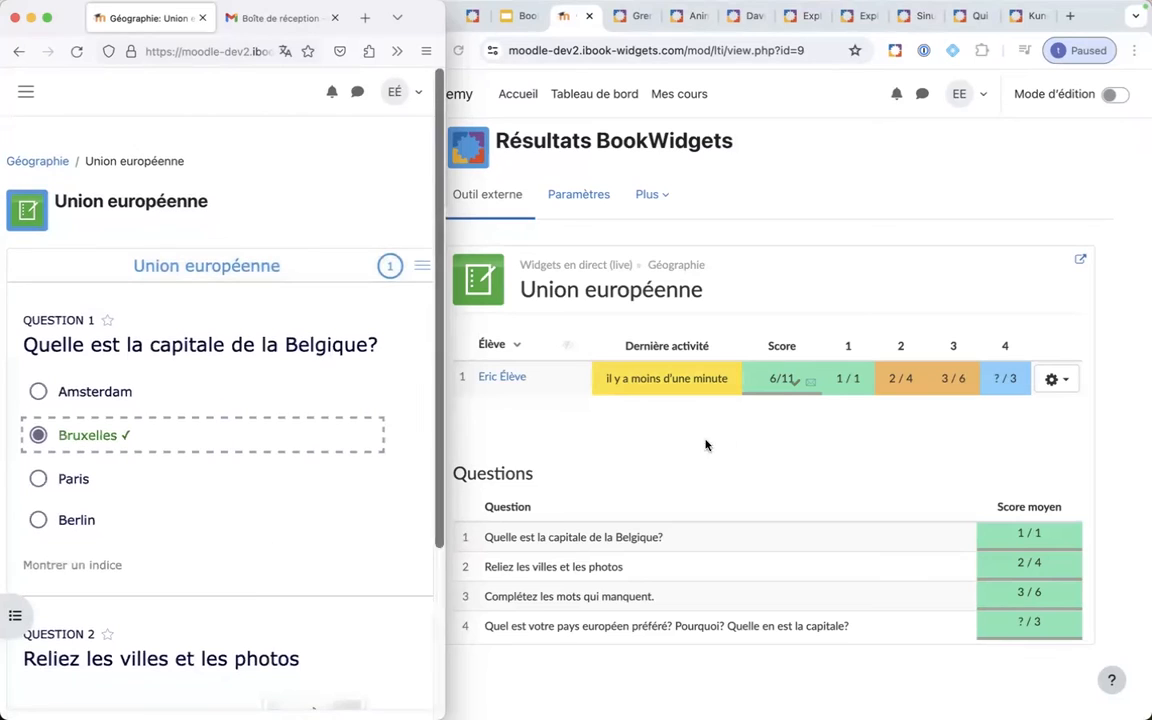
- Examine the submission status marks and the available student actions in the teacher's live results, without applying any action
left_click(810, 424)
mouse_move(810, 387)
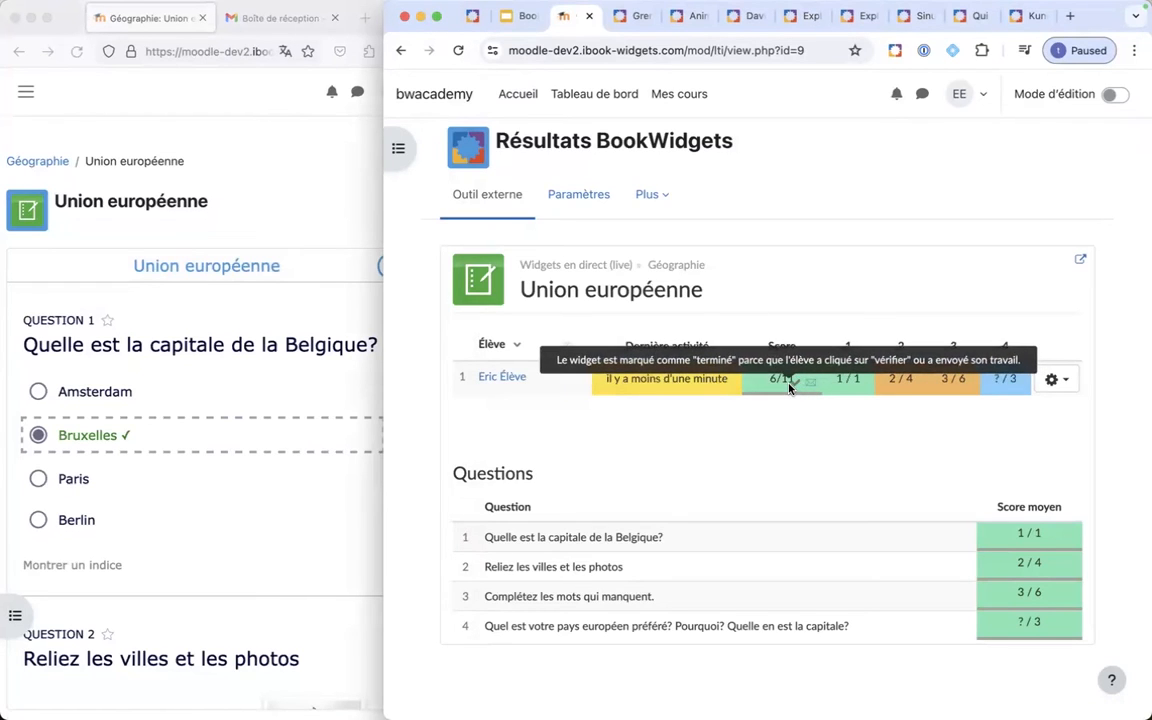
left_click(1068, 386)
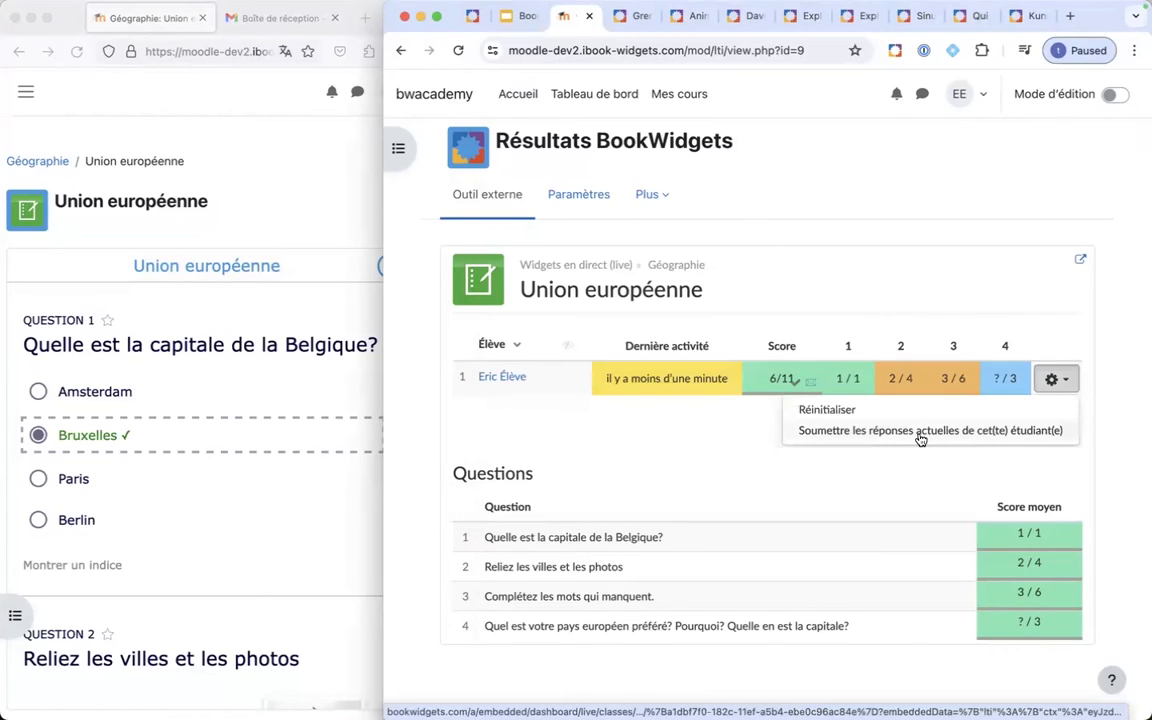
mouse_move(813, 391)
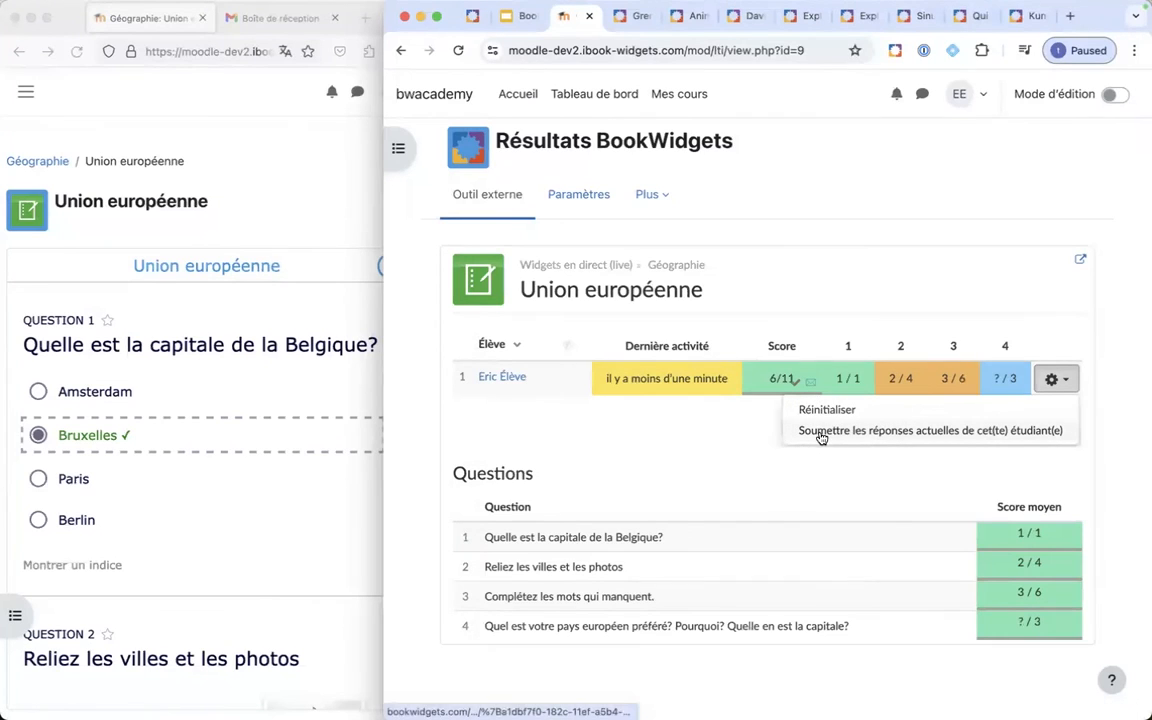
left_click(738, 461)
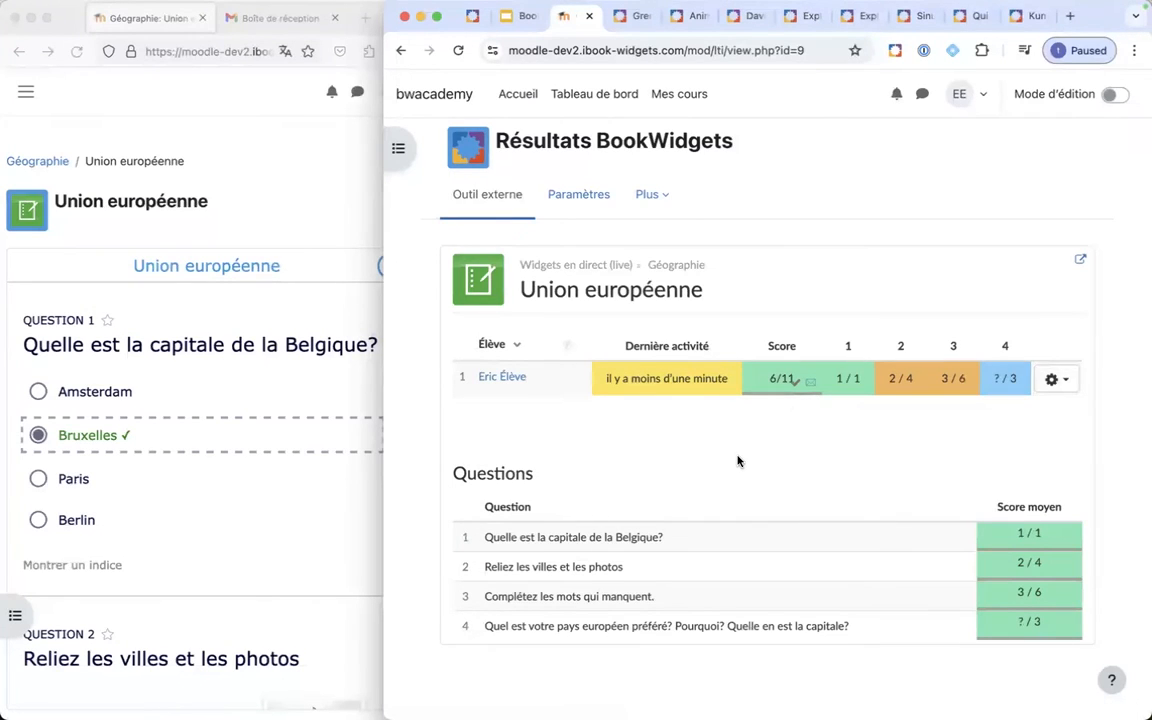
- Switch to the student's browser, enlarge its window, and review the corrections shown for all four questions of the submitted worksheet
left_click(275, 352)
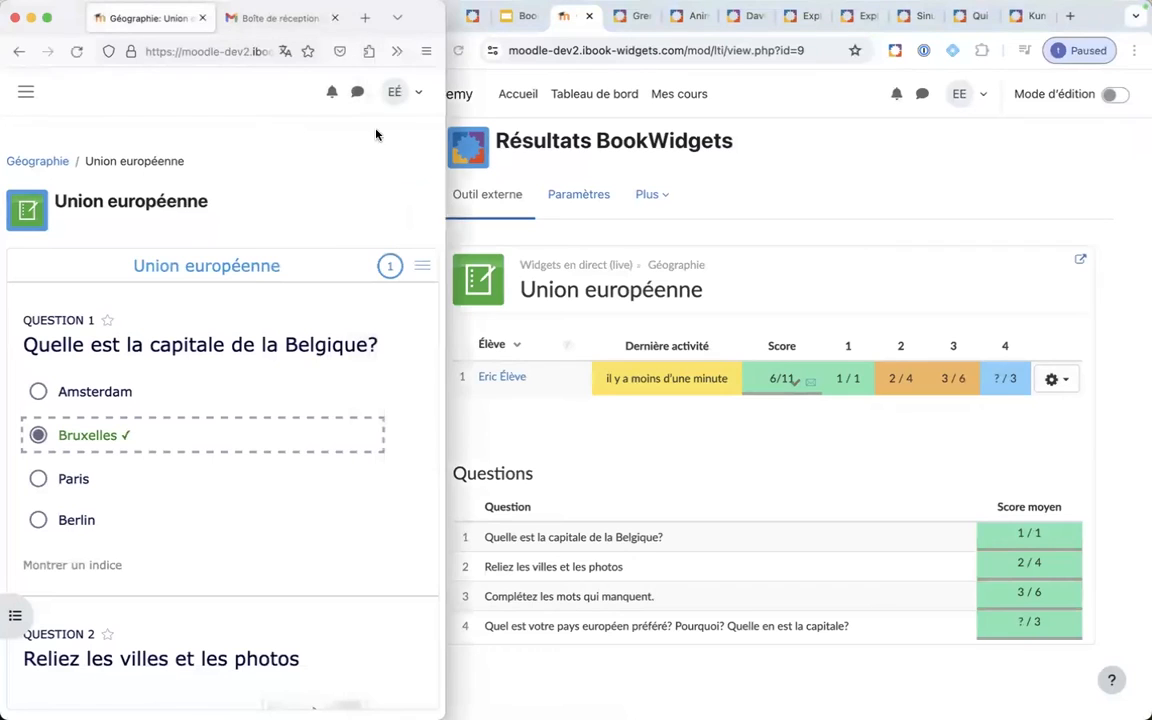
double_click(419, 26)
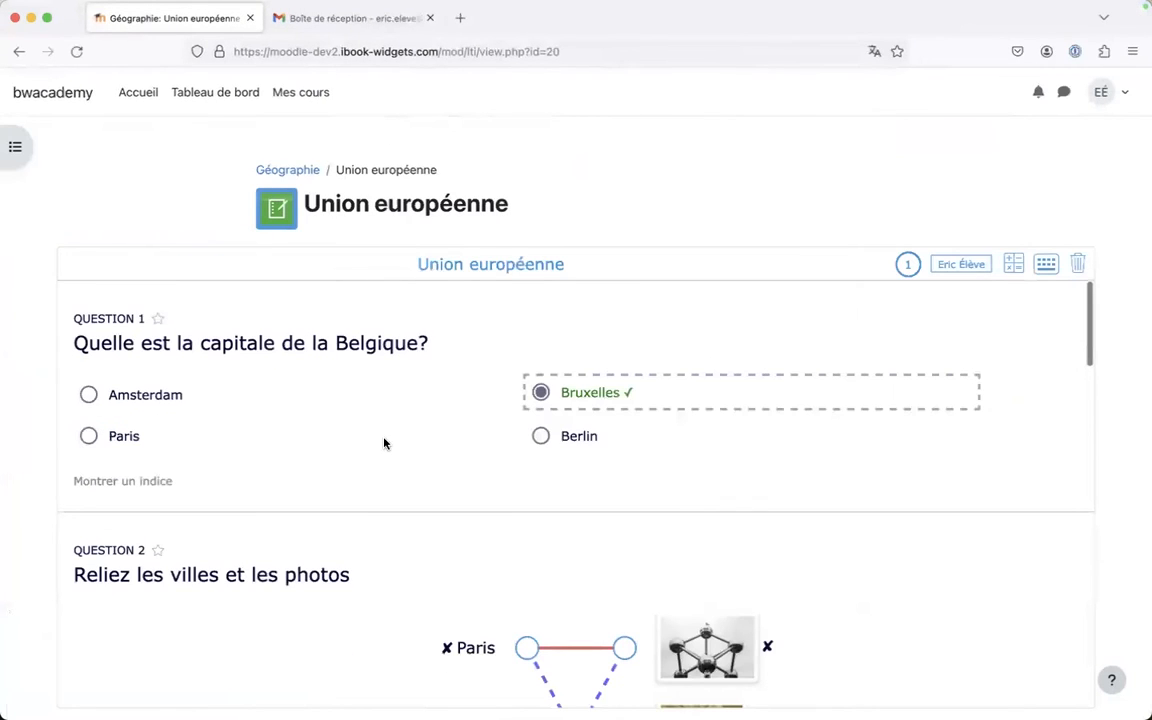
scroll(474, 410, "down", 1)
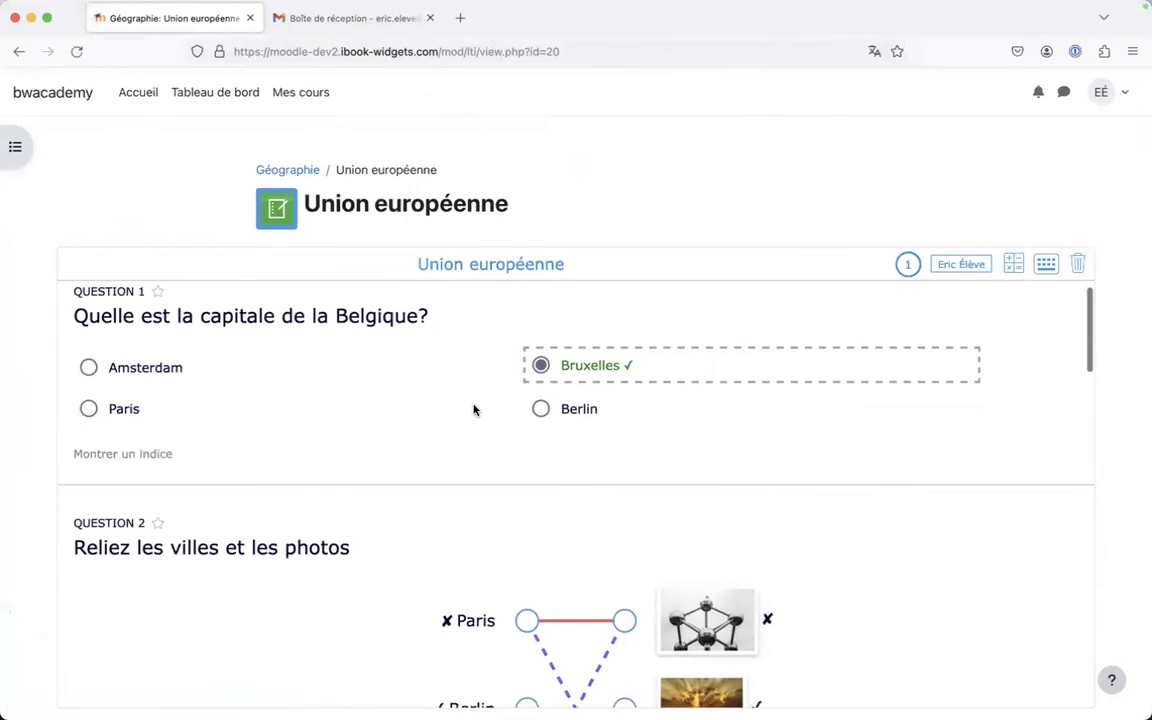
scroll(474, 410, "down", 5)
scroll(474, 410, "down", 1)
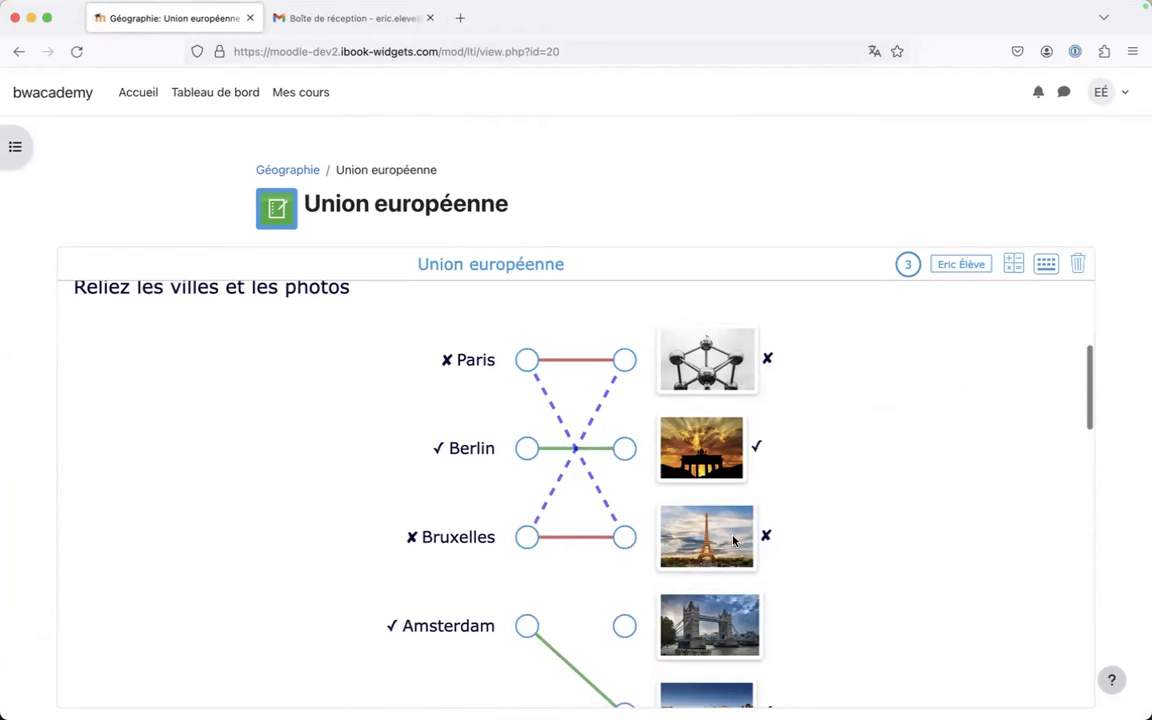
scroll(687, 503, "down", 10)
scroll(733, 541, "down", 3)
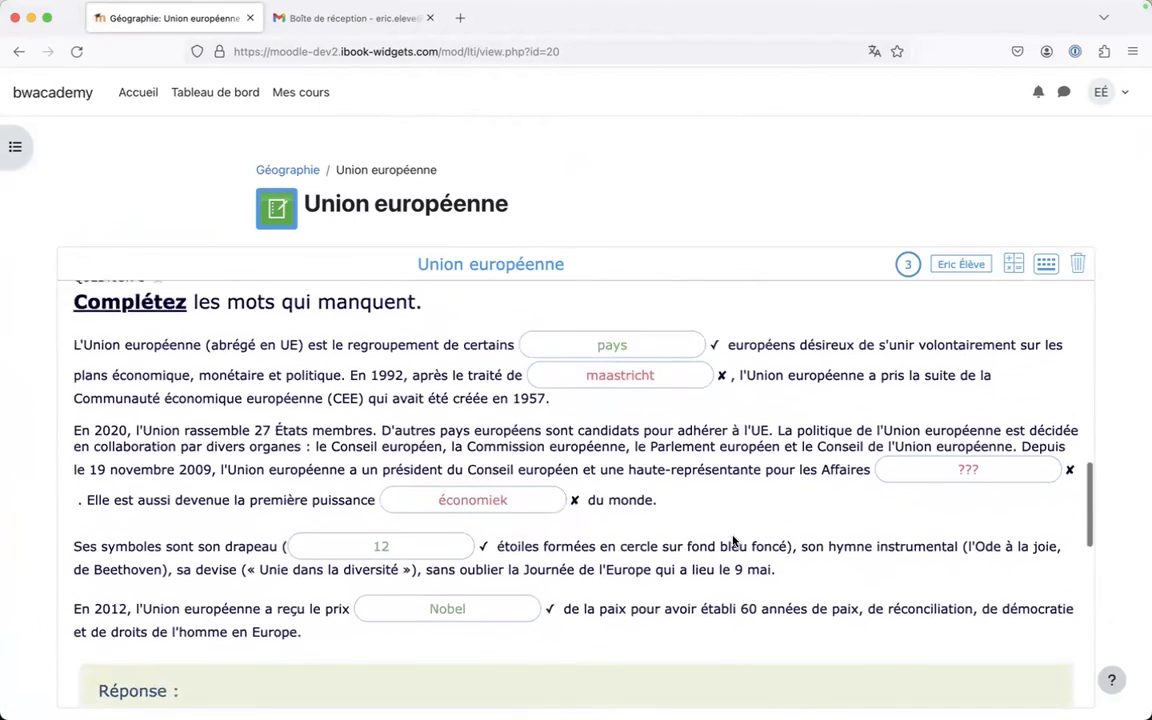
scroll(733, 541, "up", 2)
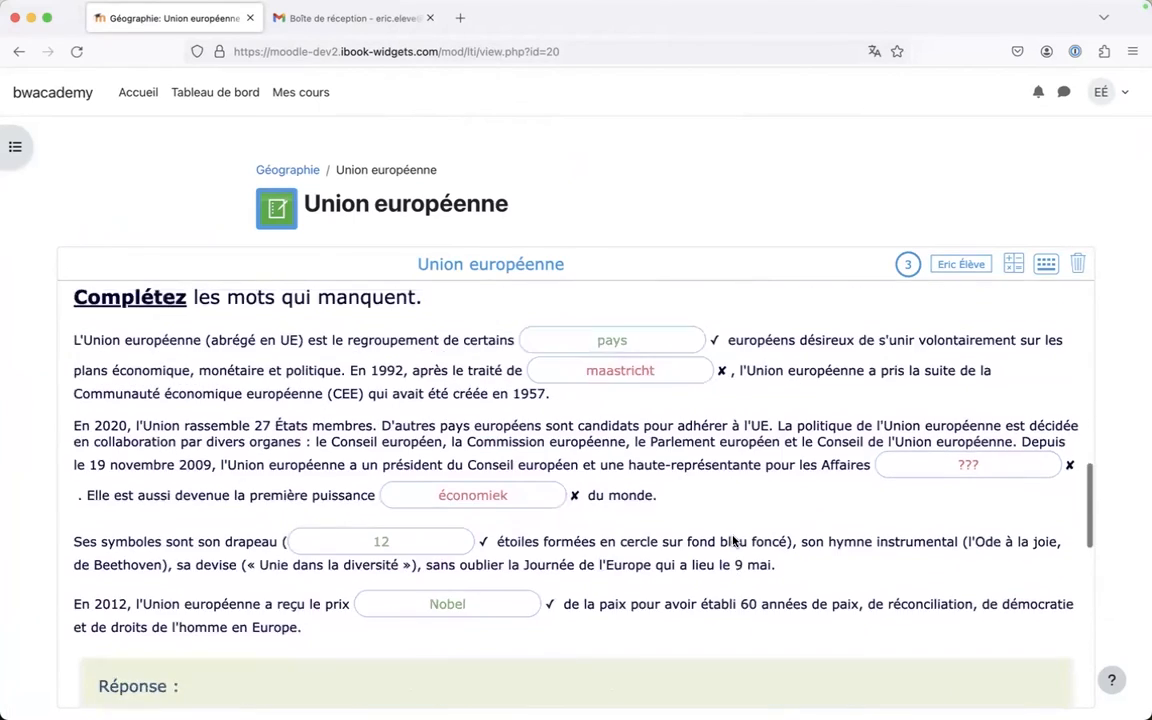
scroll(733, 541, "down", 8)
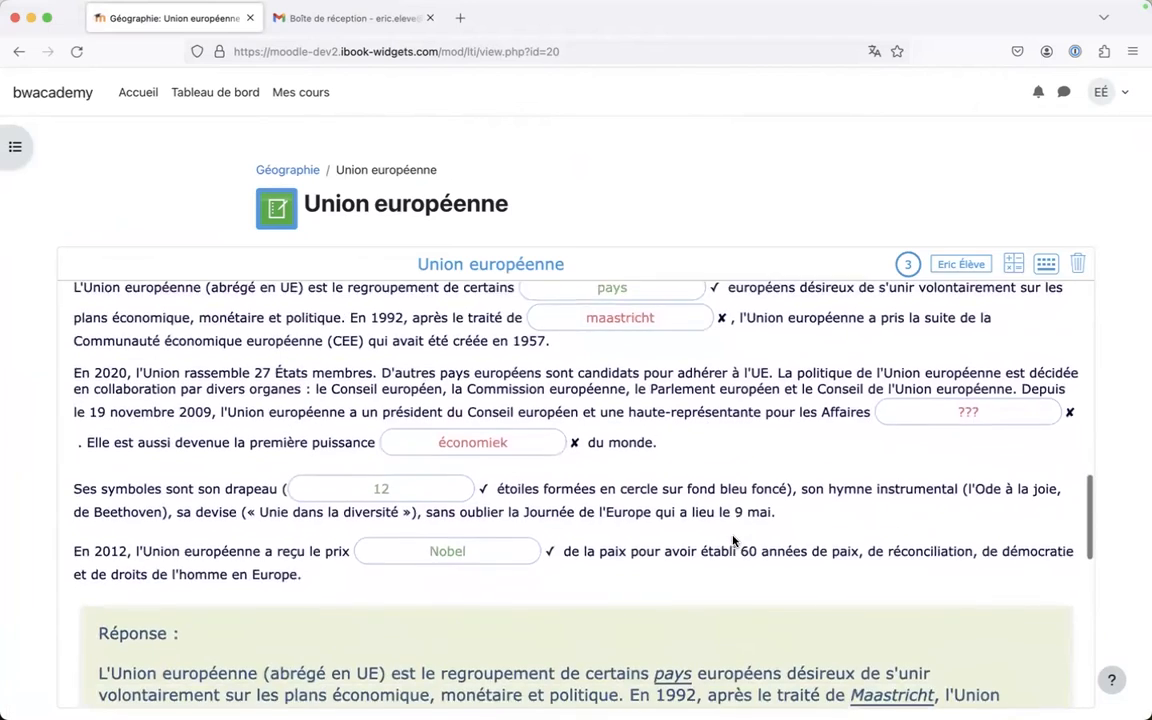
scroll(733, 541, "down", 2)
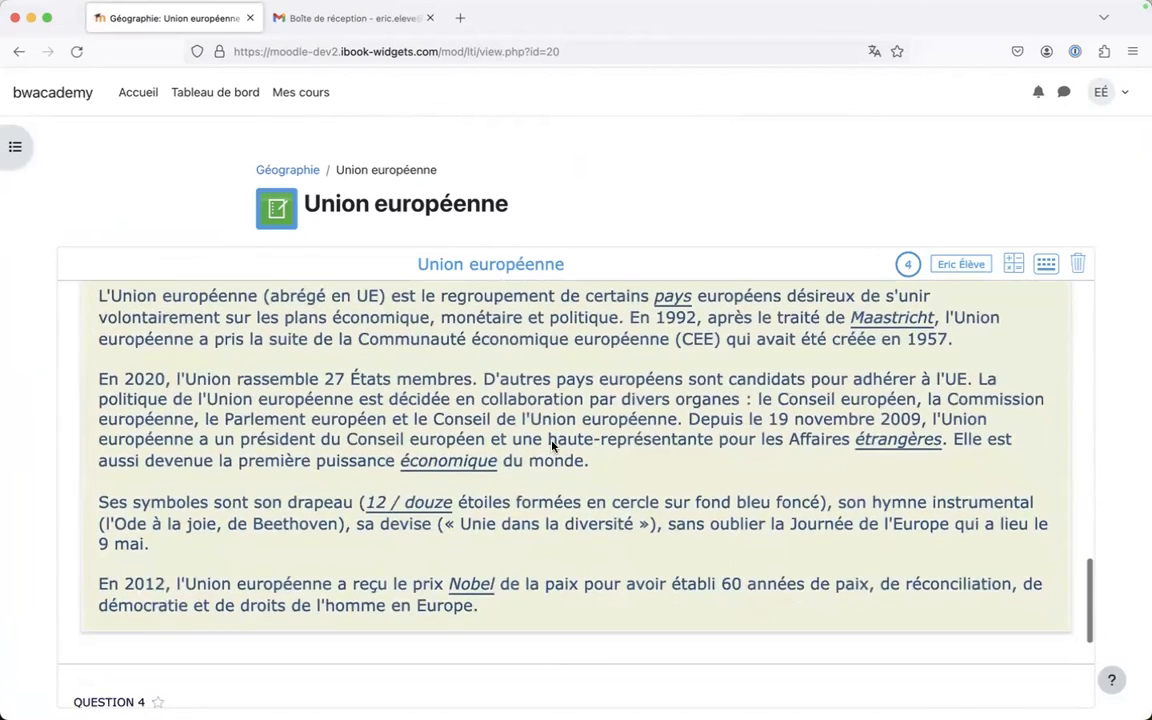
scroll(553, 446, "down", 5)
scroll(553, 444, "down", 2)
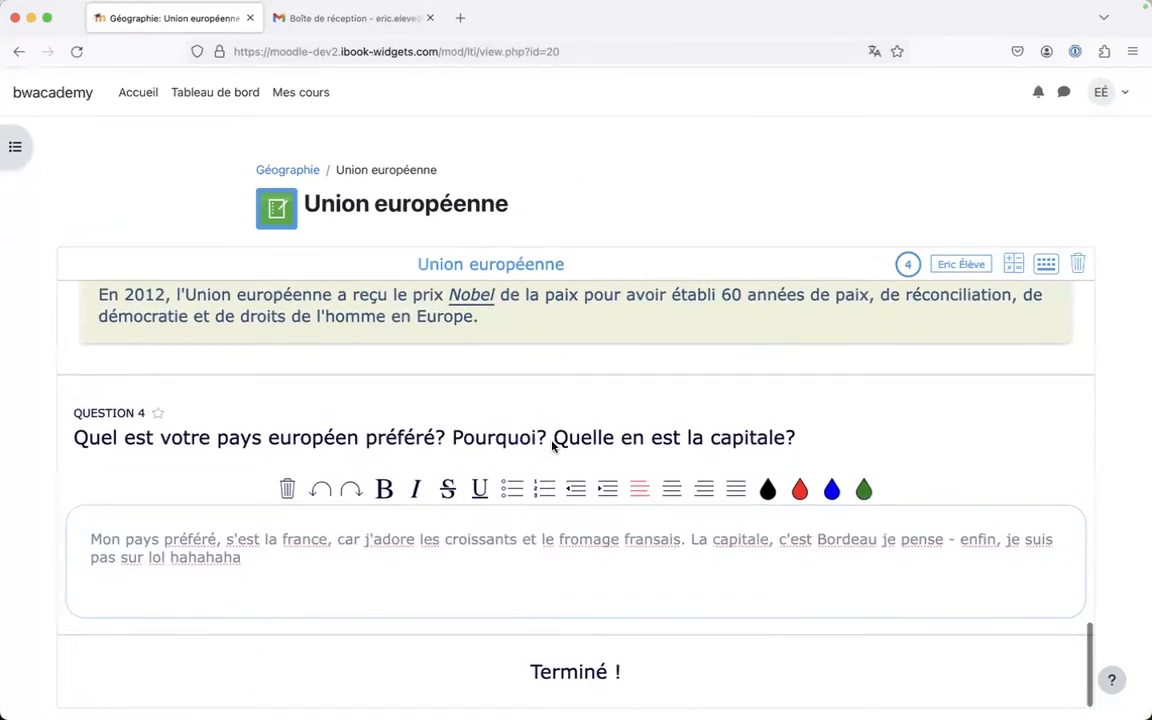
scroll(553, 444, "up", 20)
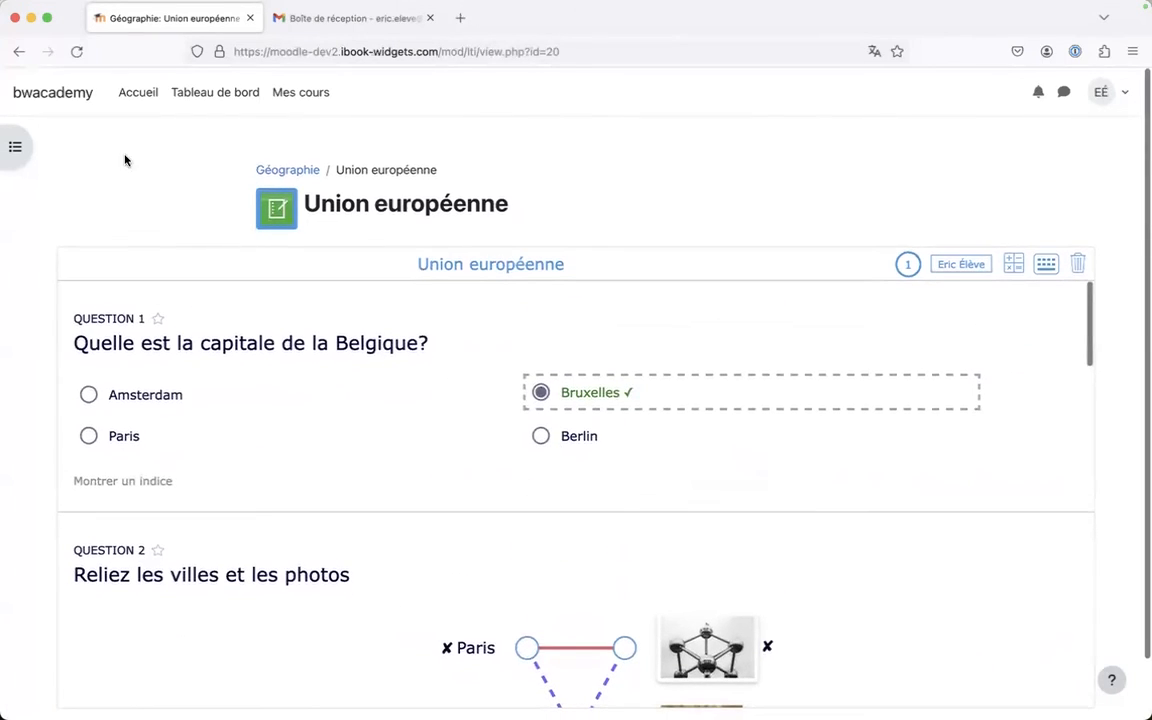
- Return to the student's course overview and open the Géographie course
left_click(134, 94)
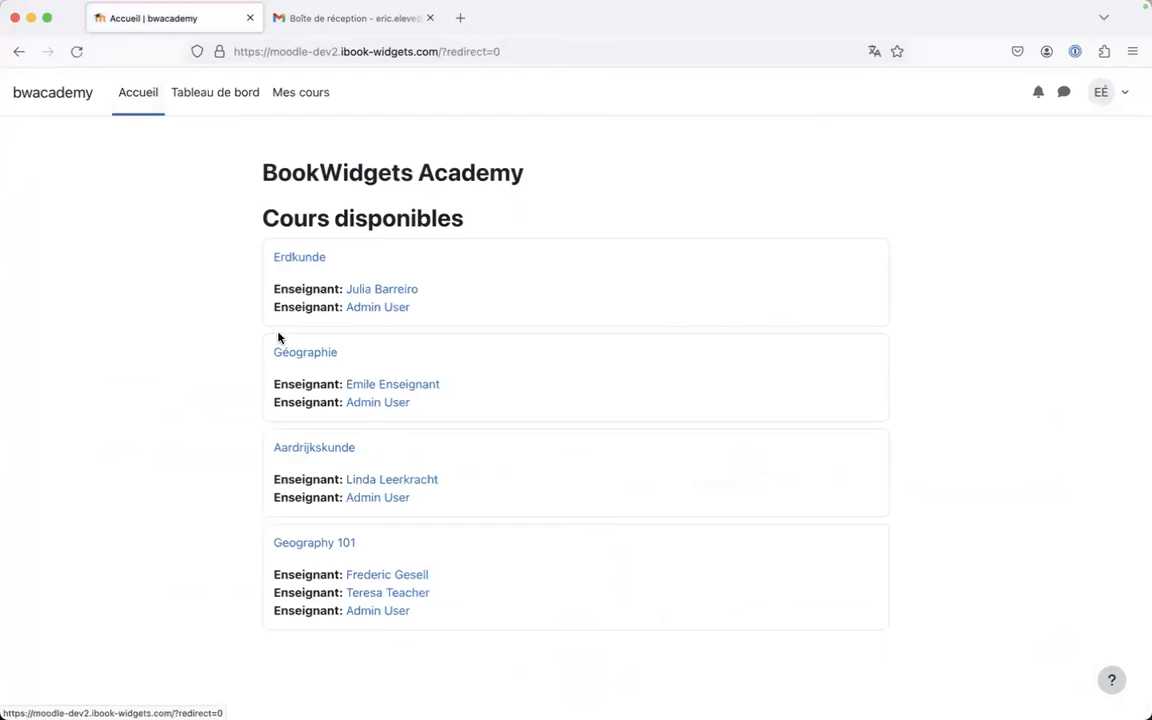
left_click(297, 93)
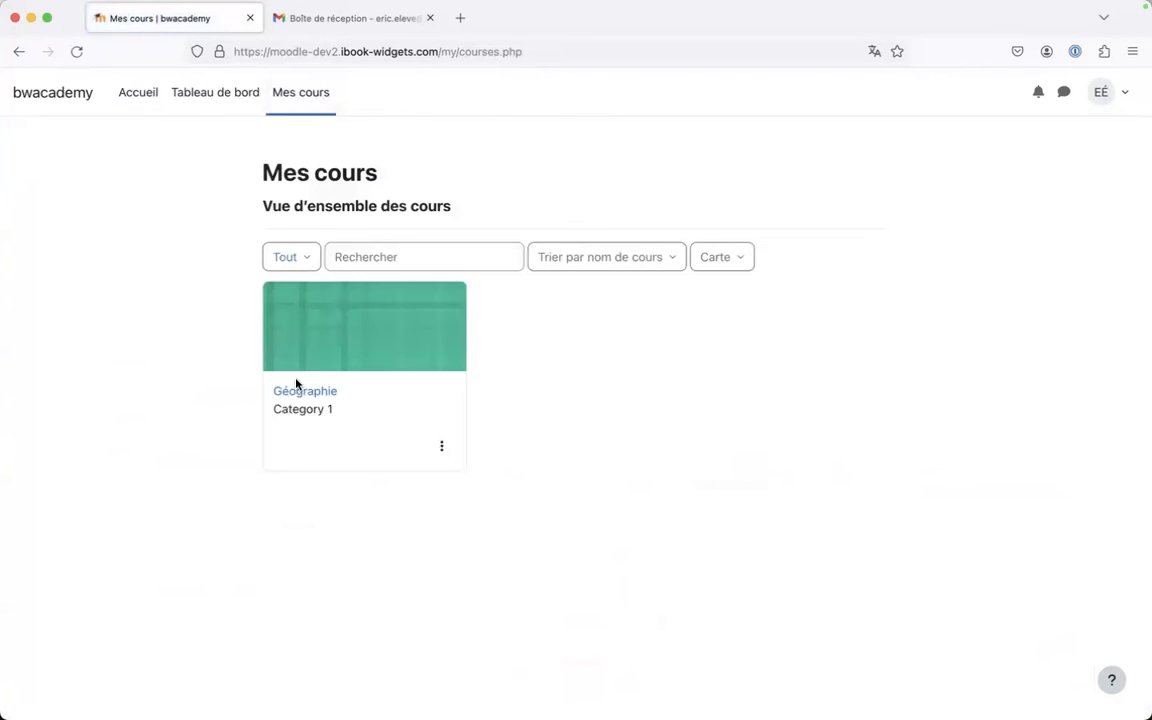
left_click(293, 390)
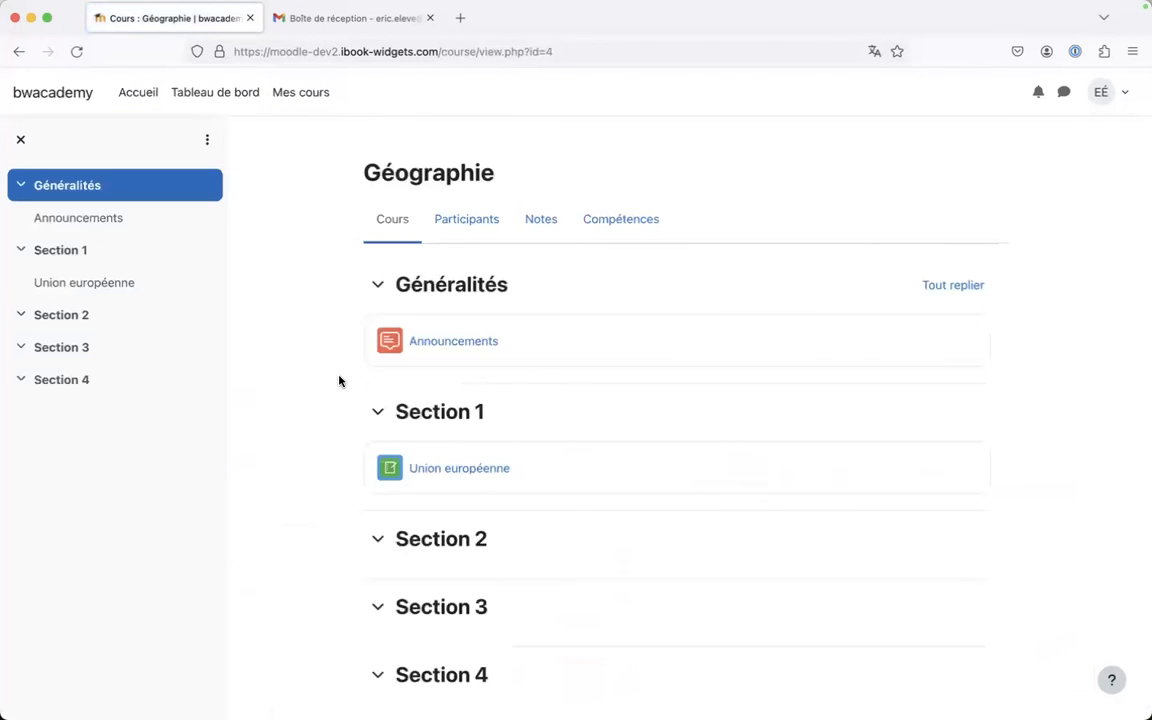
- Switch to the teacher's Moodle window and open Résultats BookWidgets in the Géographie course
key("ctrl+Up")
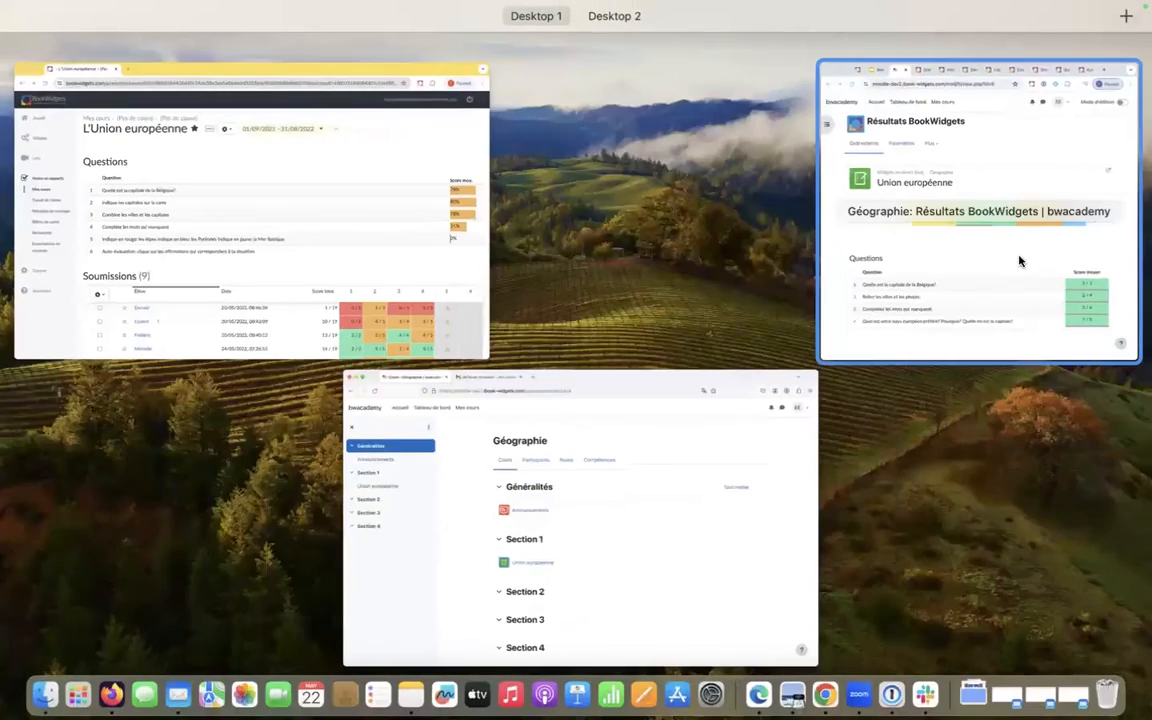
left_click(329, 251)
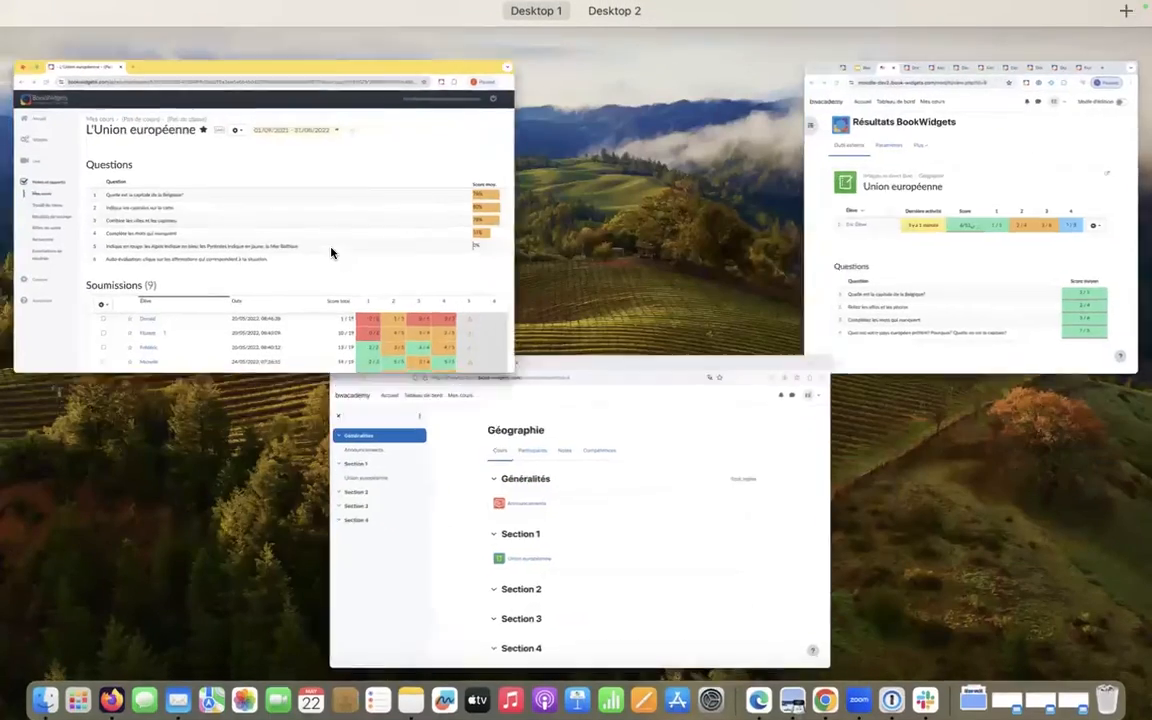
key("ctrl+Up")
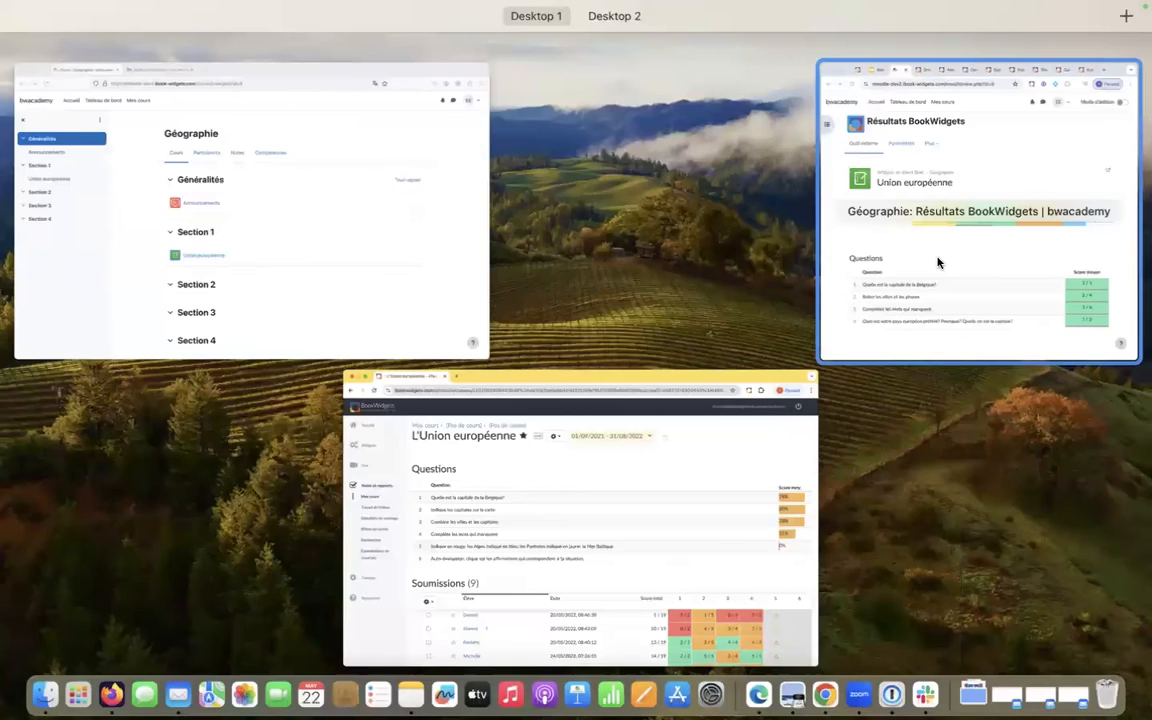
left_click(938, 260)
left_click(676, 95)
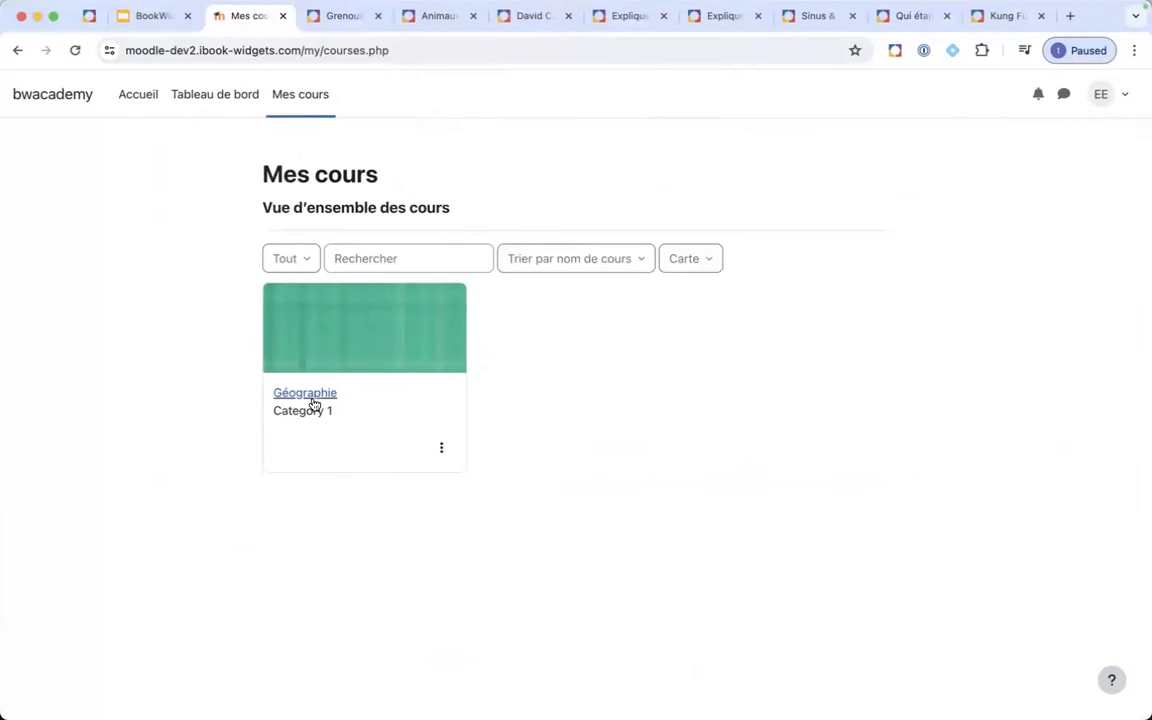
left_click(308, 393)
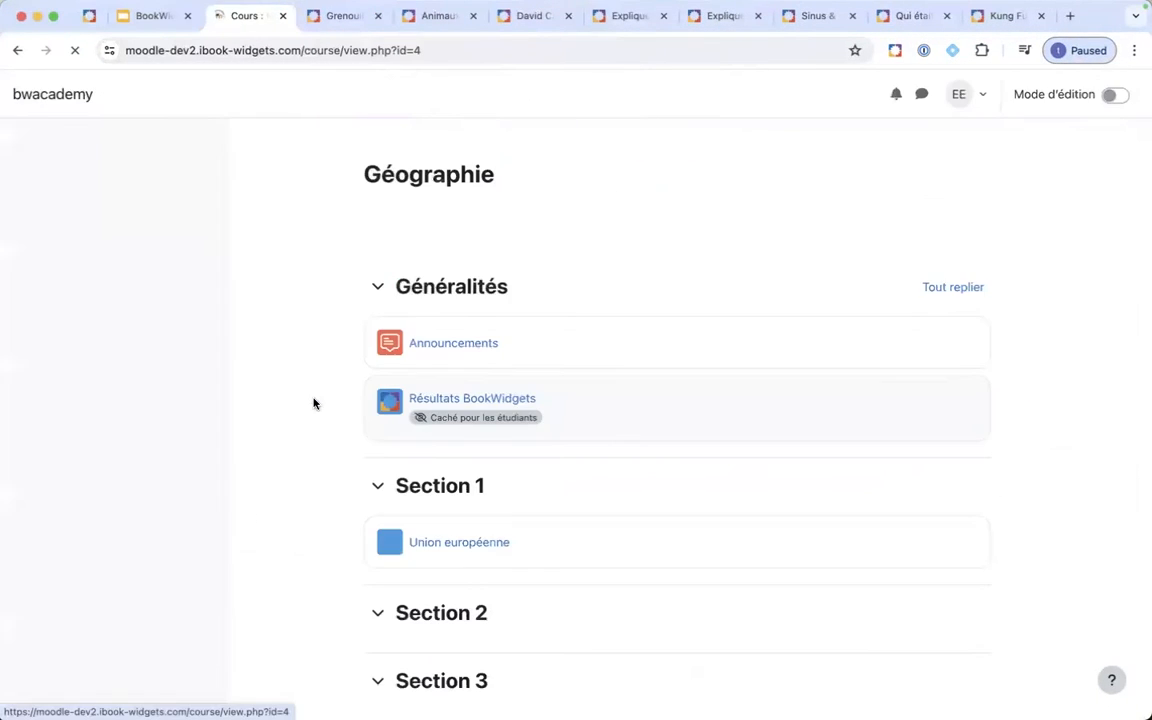
left_click(486, 401)
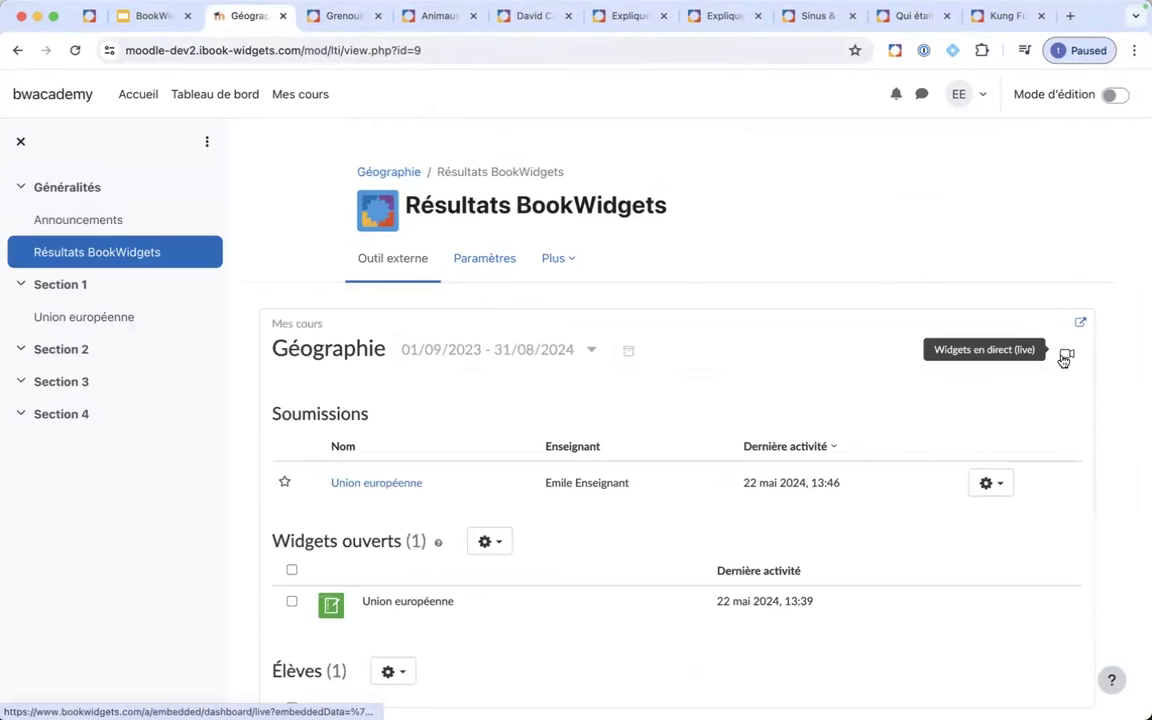
- Open the submissions for "Union européenne" and examine the average score per question and the student's result row
scroll(652, 368, "down", 2)
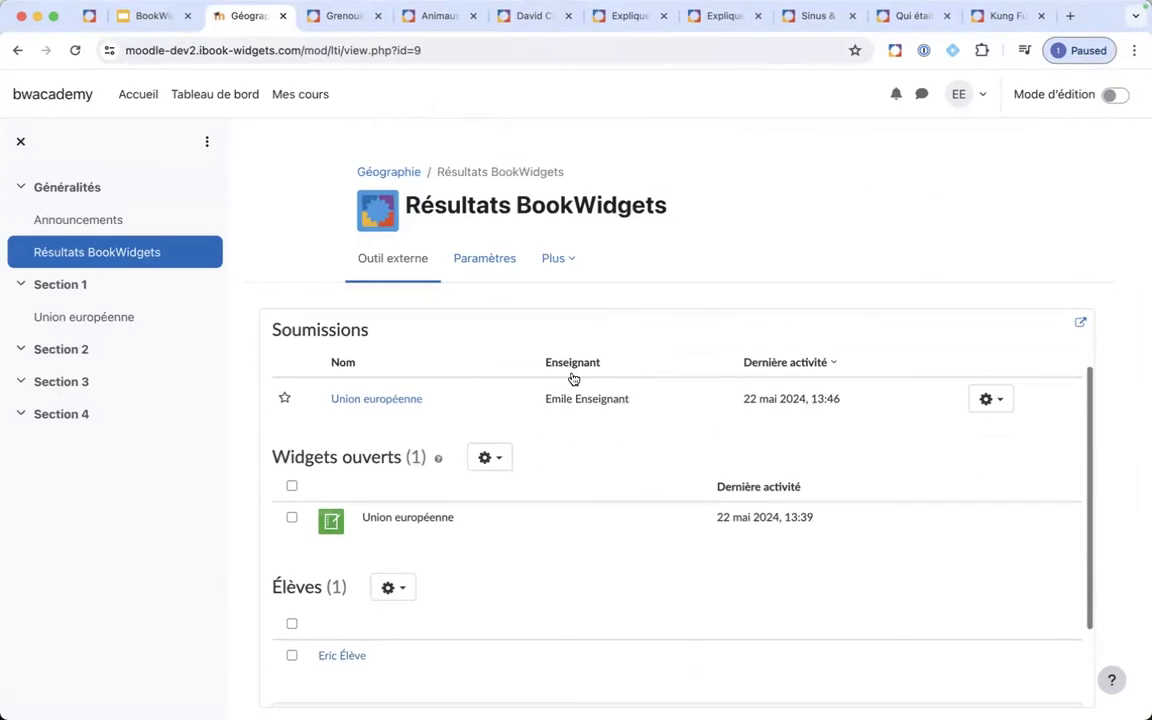
left_click(399, 401)
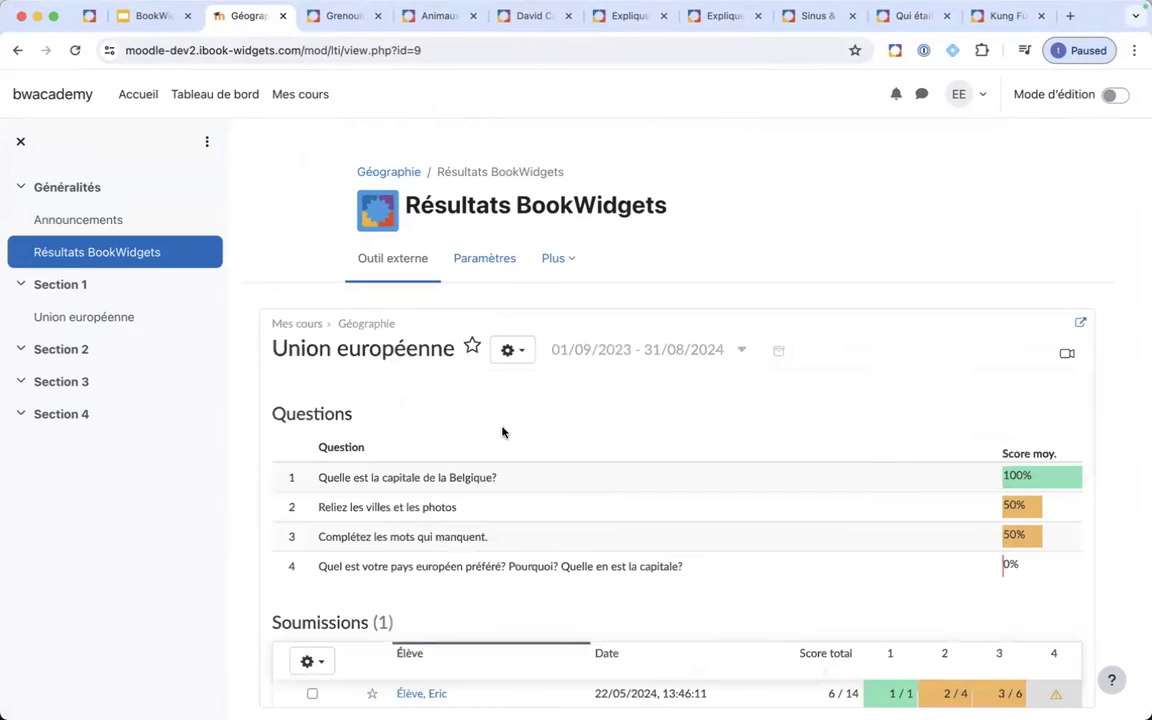
scroll(502, 432, "down", 2)
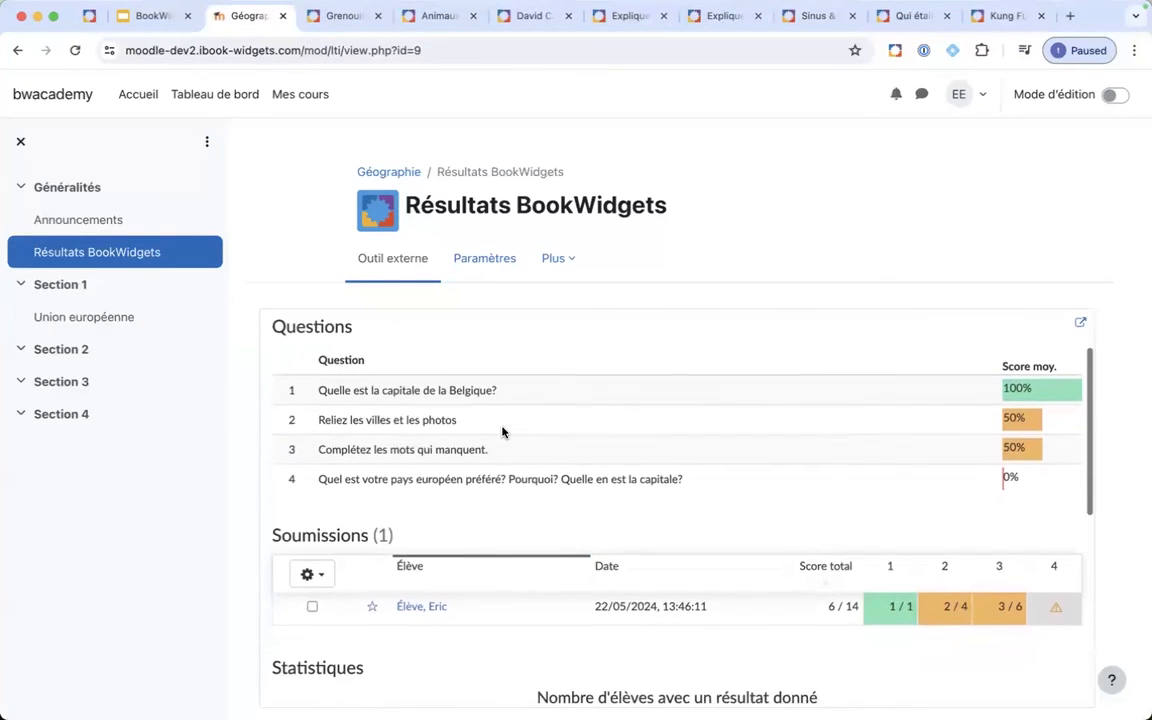
scroll(502, 432, "up", 1)
scroll(502, 432, "down", 2)
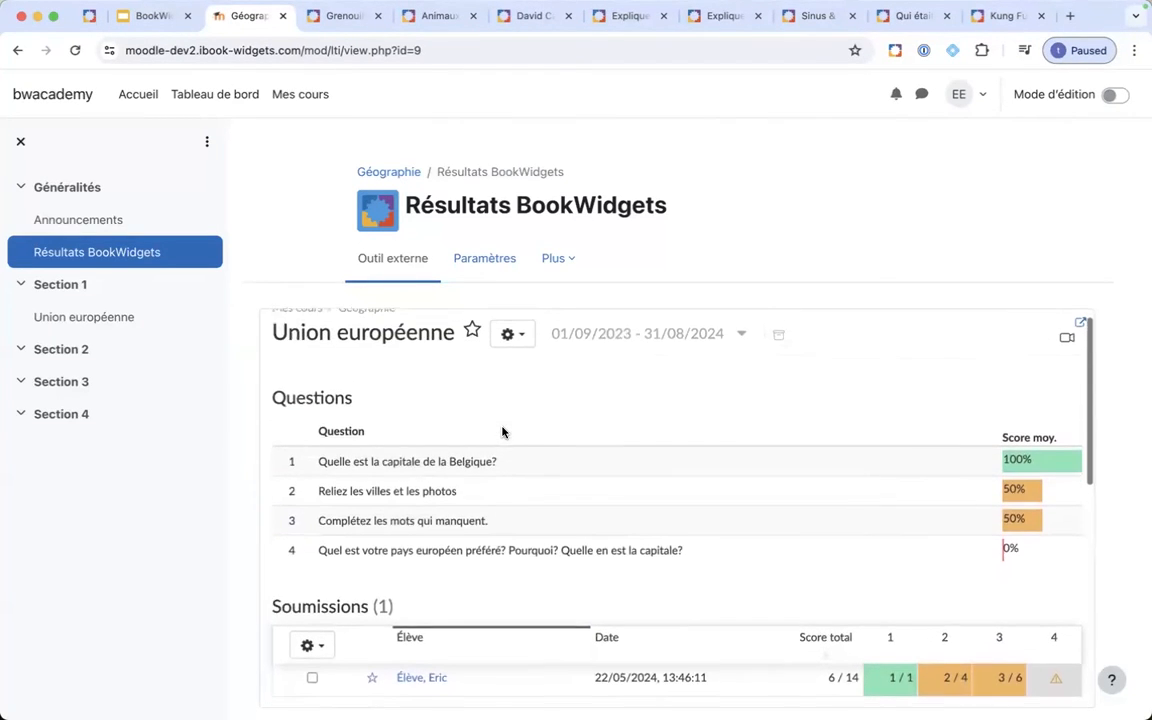
scroll(502, 432, "down", 1)
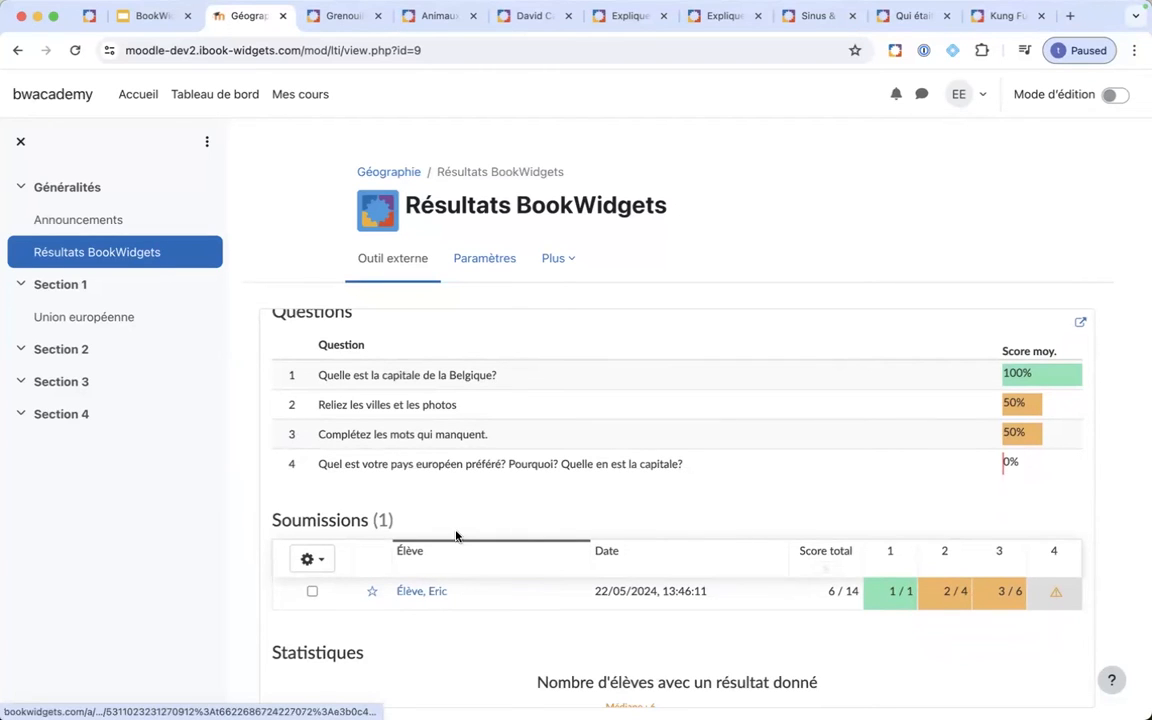
scroll(455, 535, "up", 3)
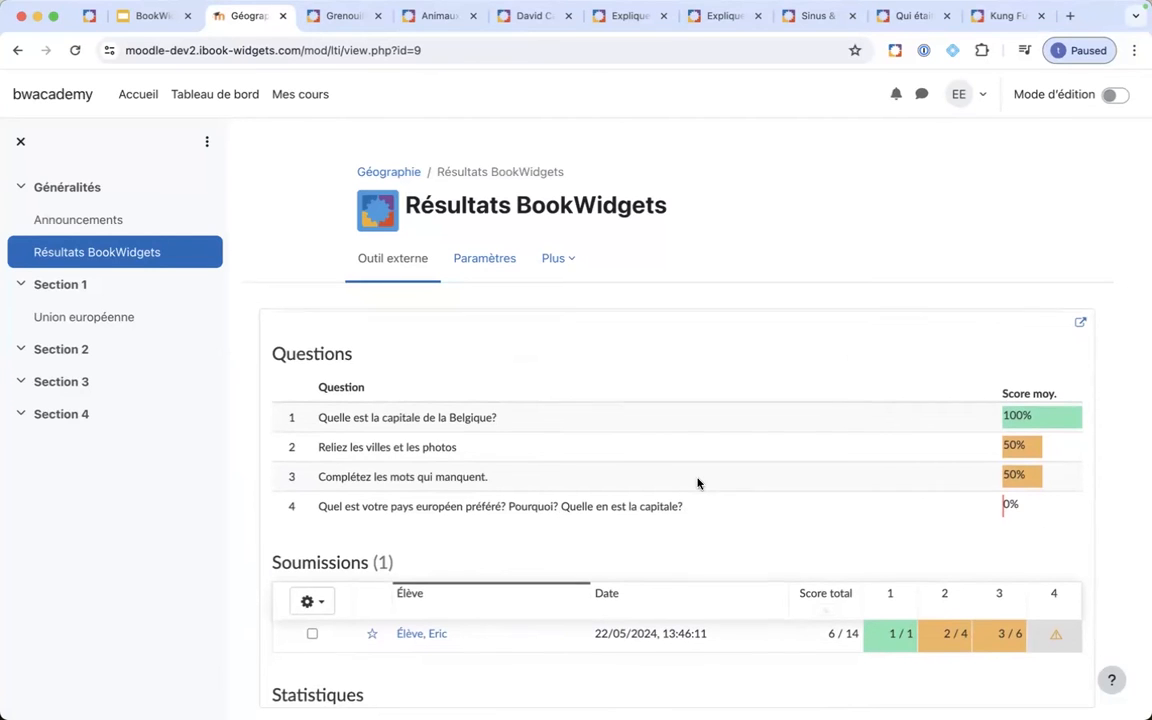
scroll(660, 495, "down", 5)
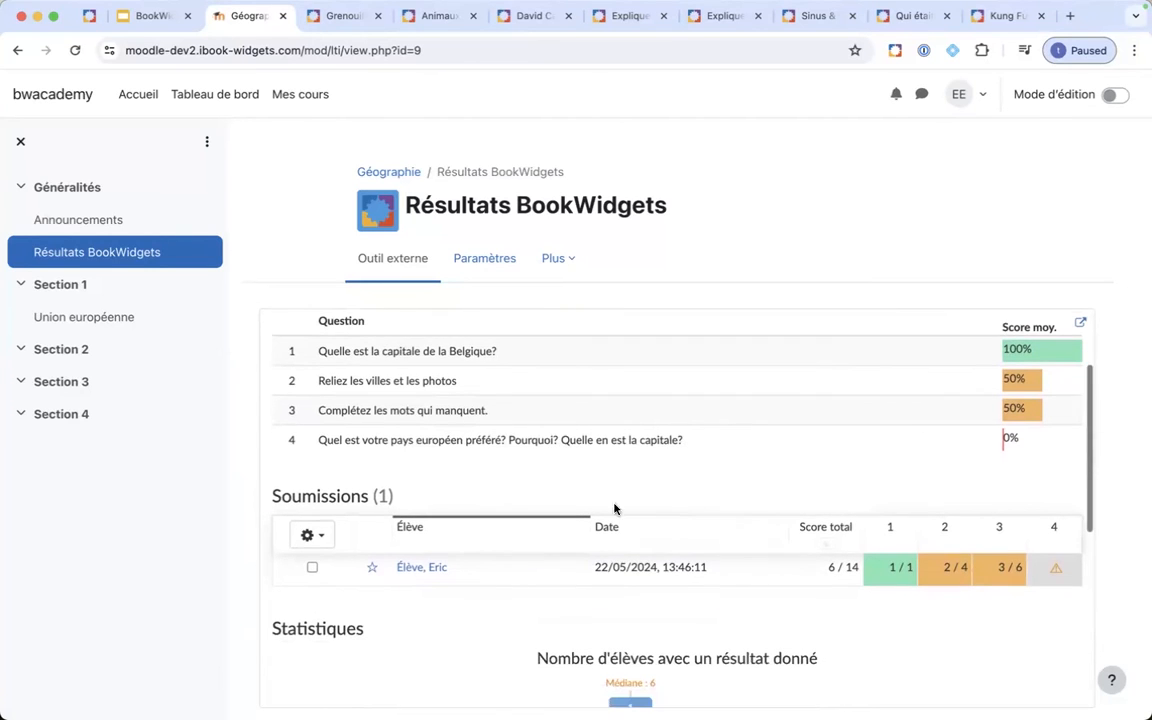
- Open the student's submission and add the comment "Bien!" to Question 1
left_click(424, 568)
scroll(653, 545, "down", 5)
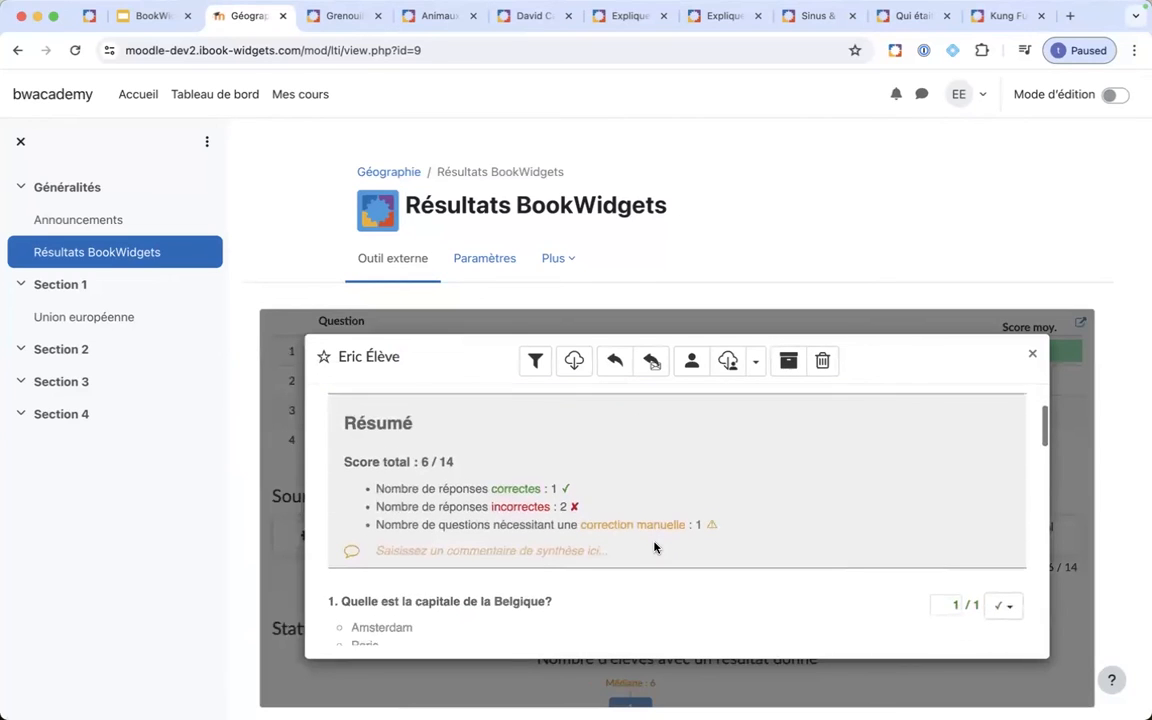
scroll(654, 547, "down", 3)
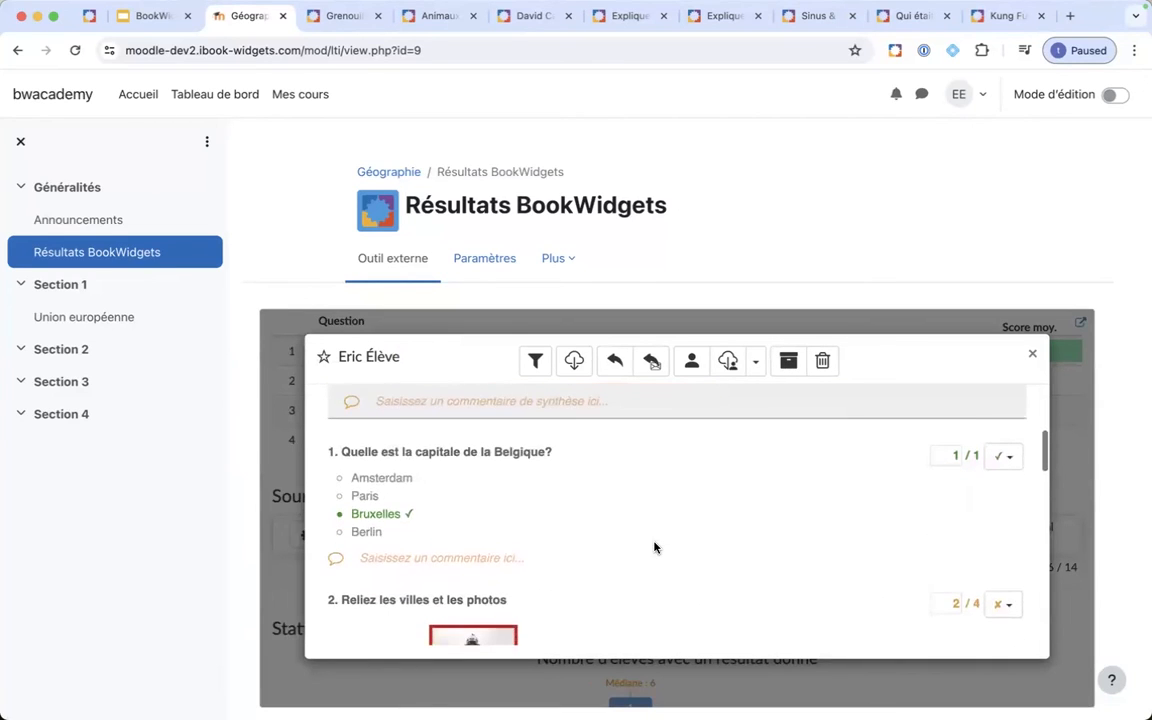
left_click(455, 543)
type("Bien")
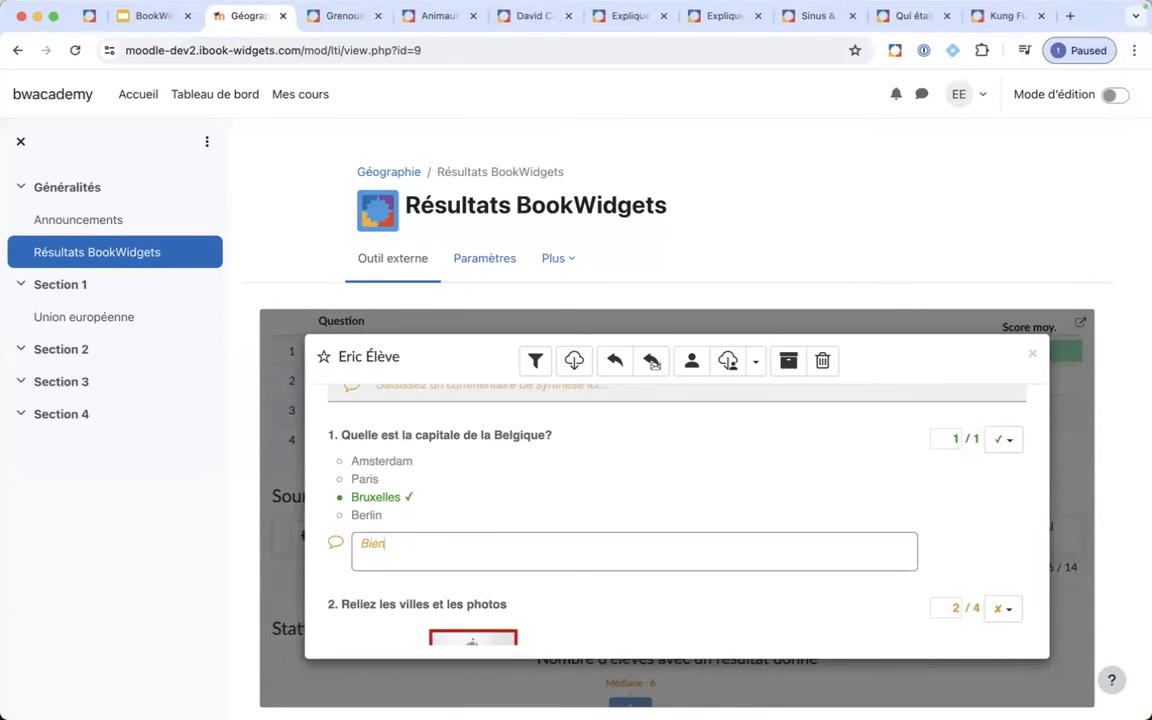
type("!")
left_click(689, 505)
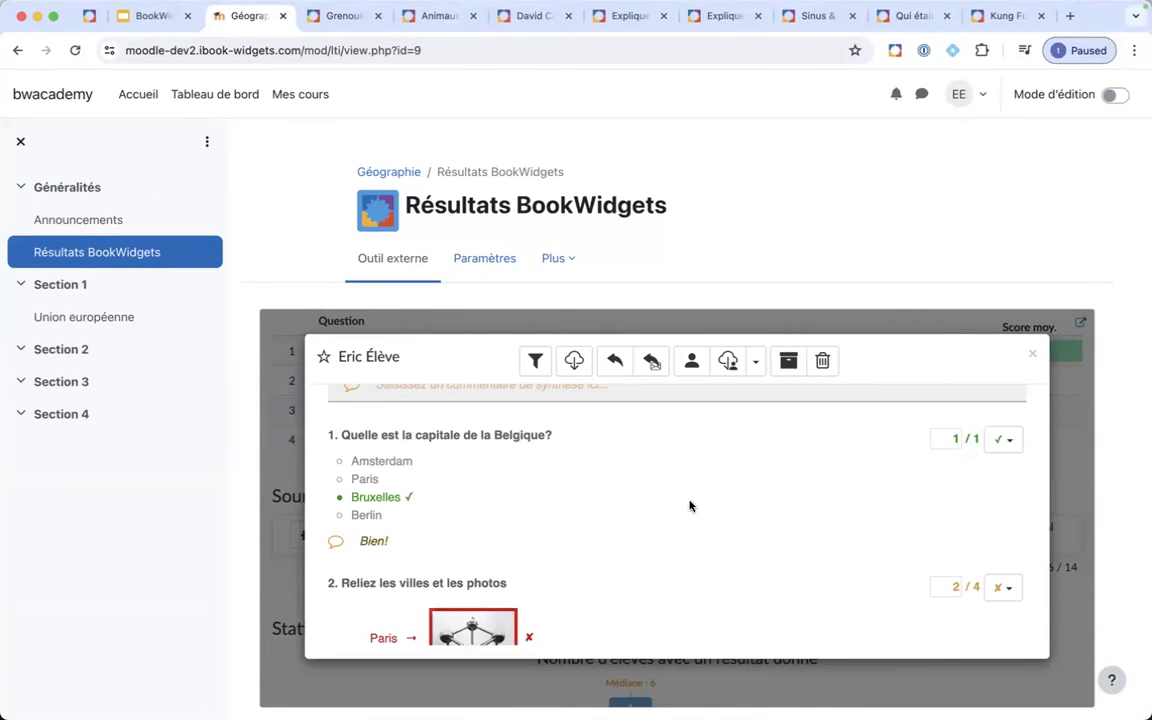
- Examine the corrections of Questions 2 and 3 in the student's submission, leaving the Question 2 comment empty
scroll(689, 505, "down", 6)
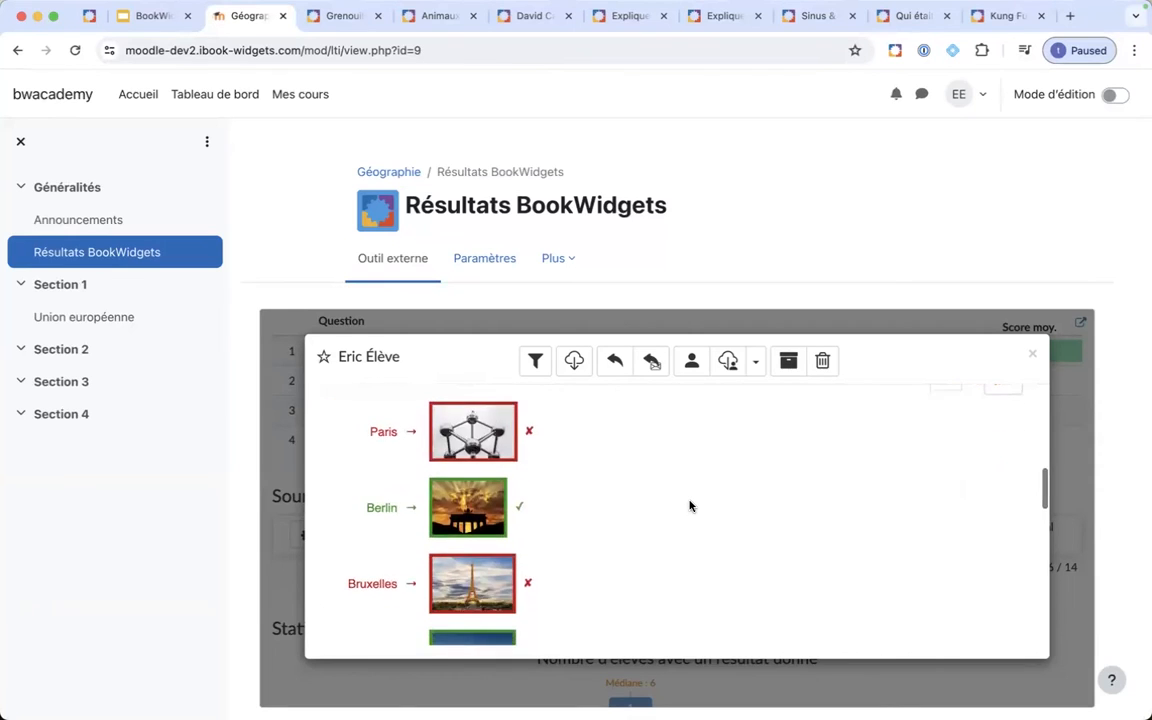
scroll(689, 505, "down", 1)
scroll(689, 505, "up", 3)
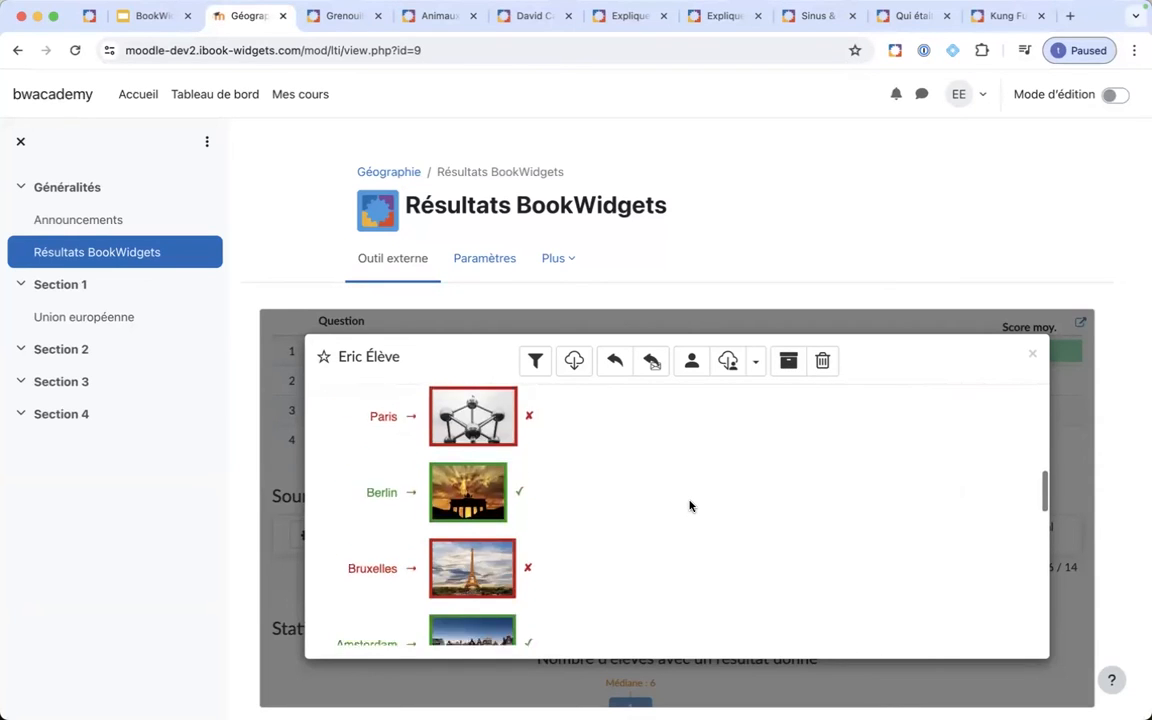
scroll(689, 505, "down", 5)
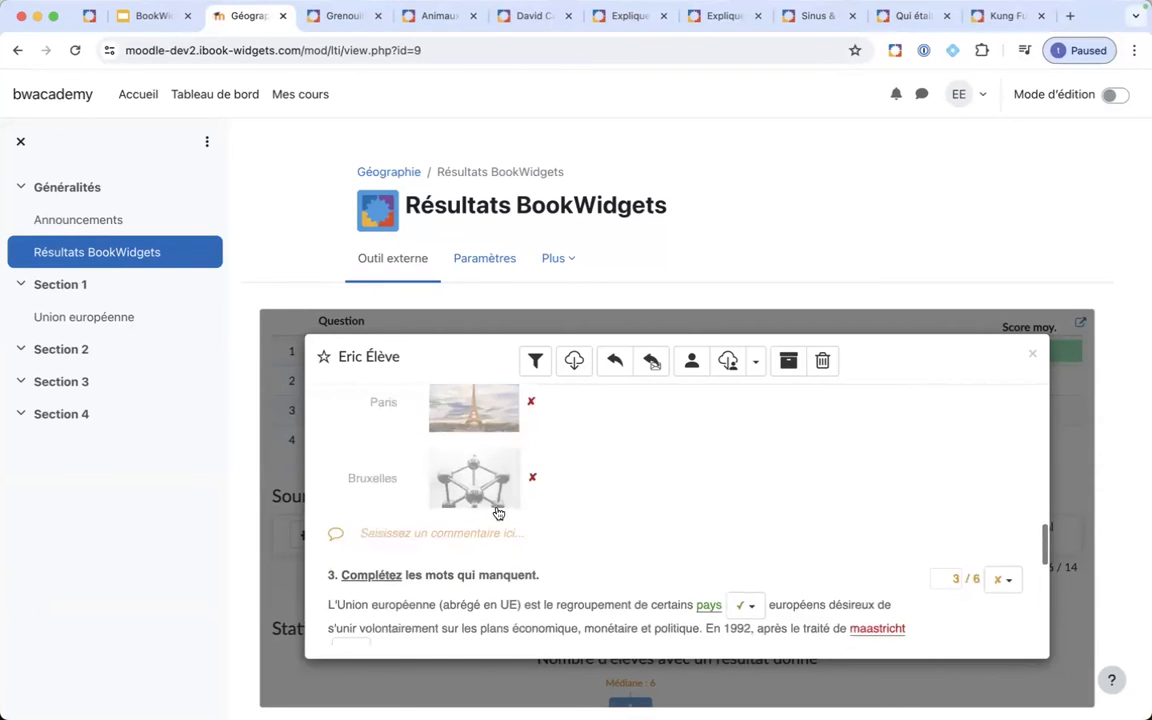
left_click(449, 530)
left_click(600, 582)
scroll(606, 583, "down", 3)
scroll(613, 584, "down", 2)
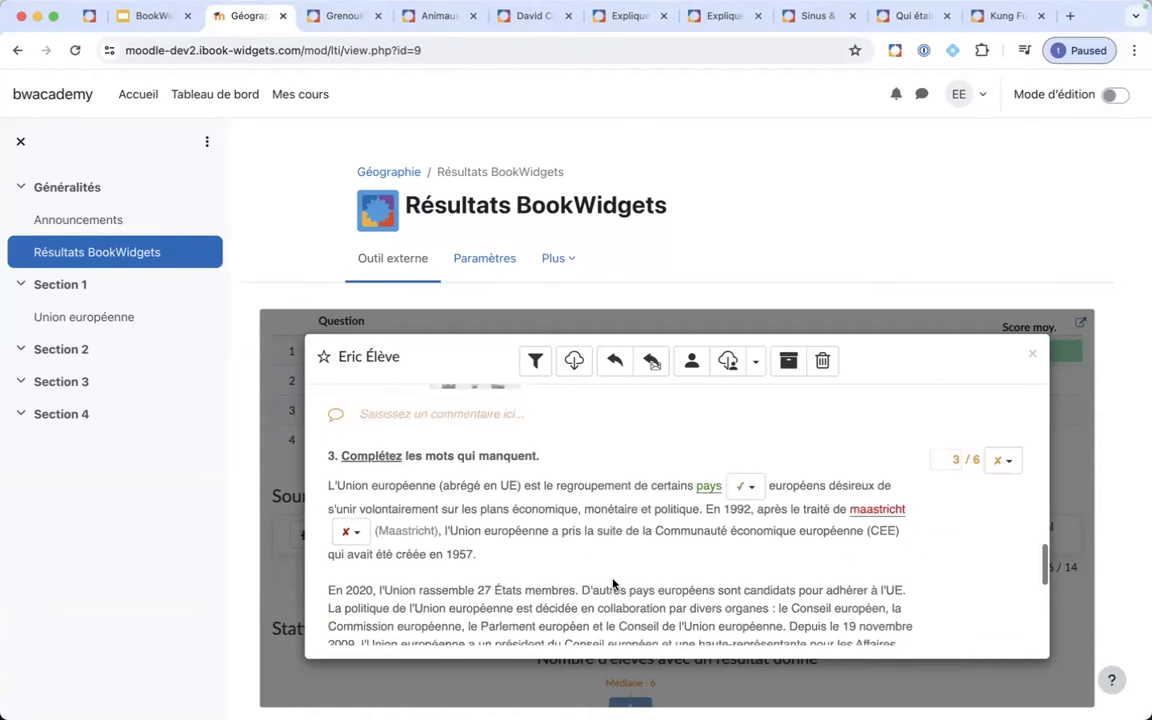
scroll(613, 584, "down", 2)
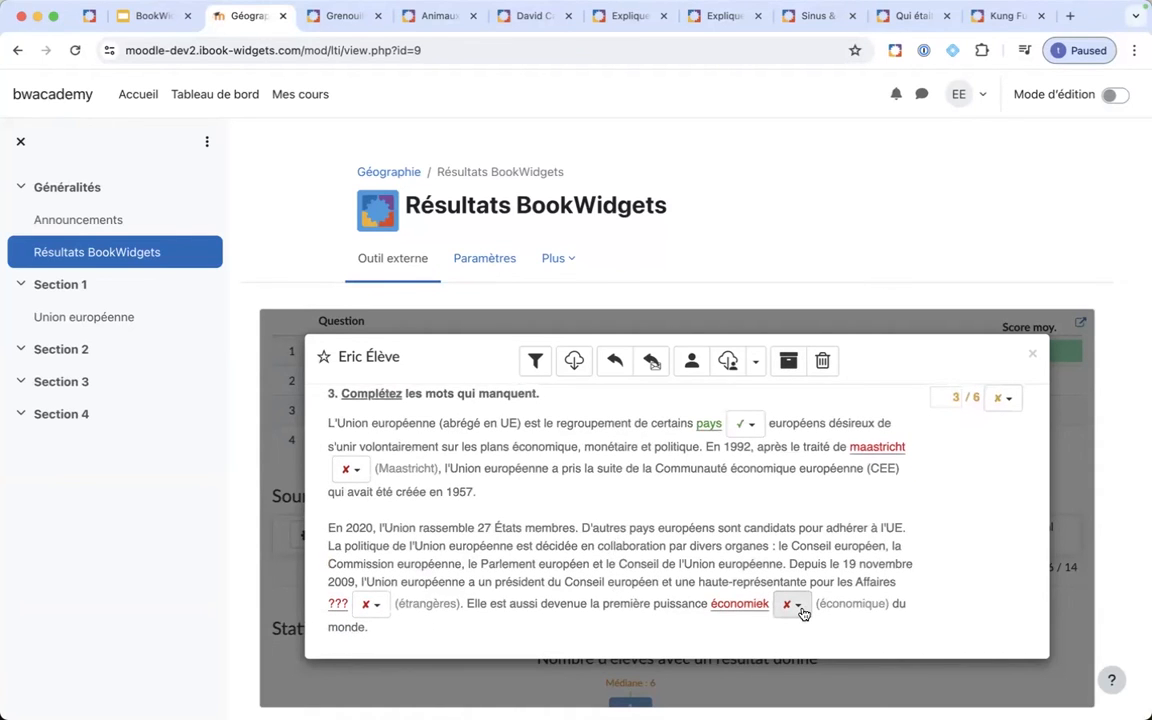
- Accept the answer "économiek" in Question 3 as a correct answer
left_click(797, 606)
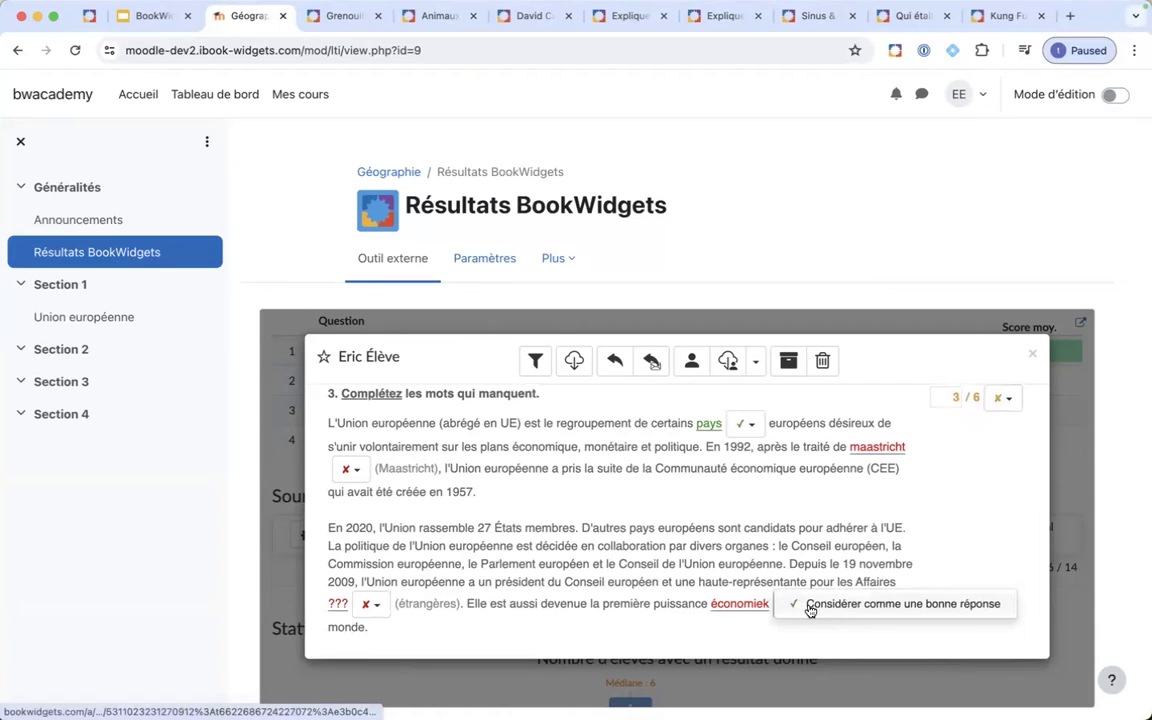
left_click(840, 606)
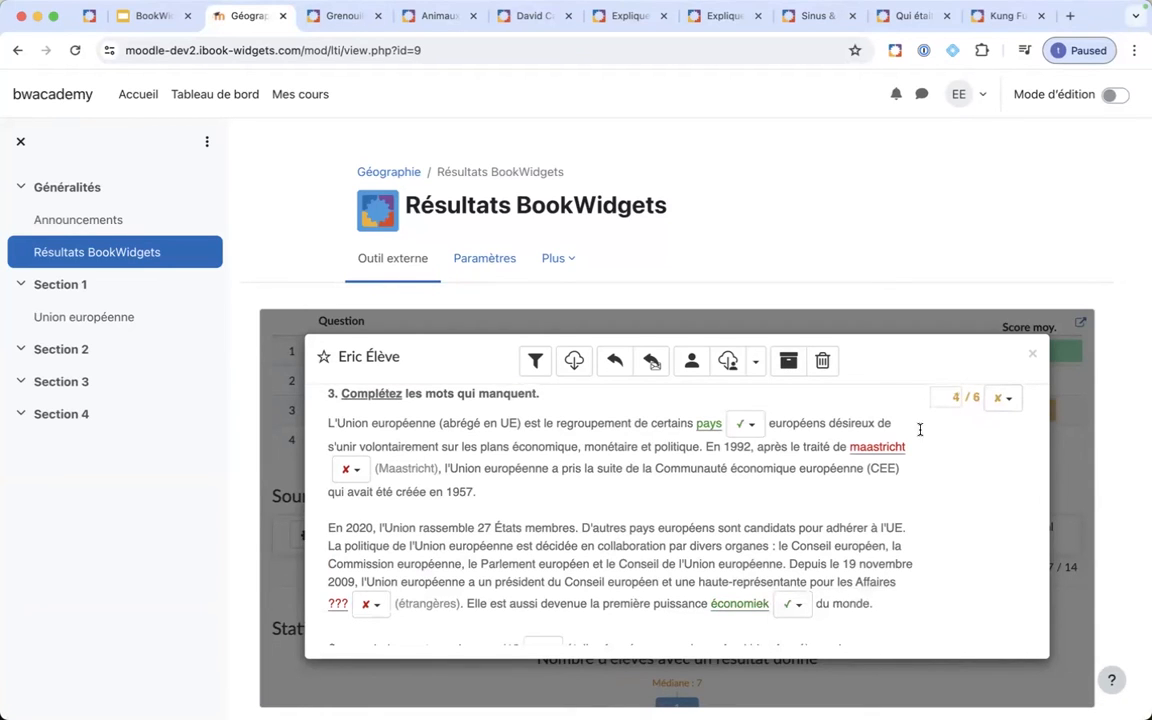
left_click(798, 607)
left_click(815, 605)
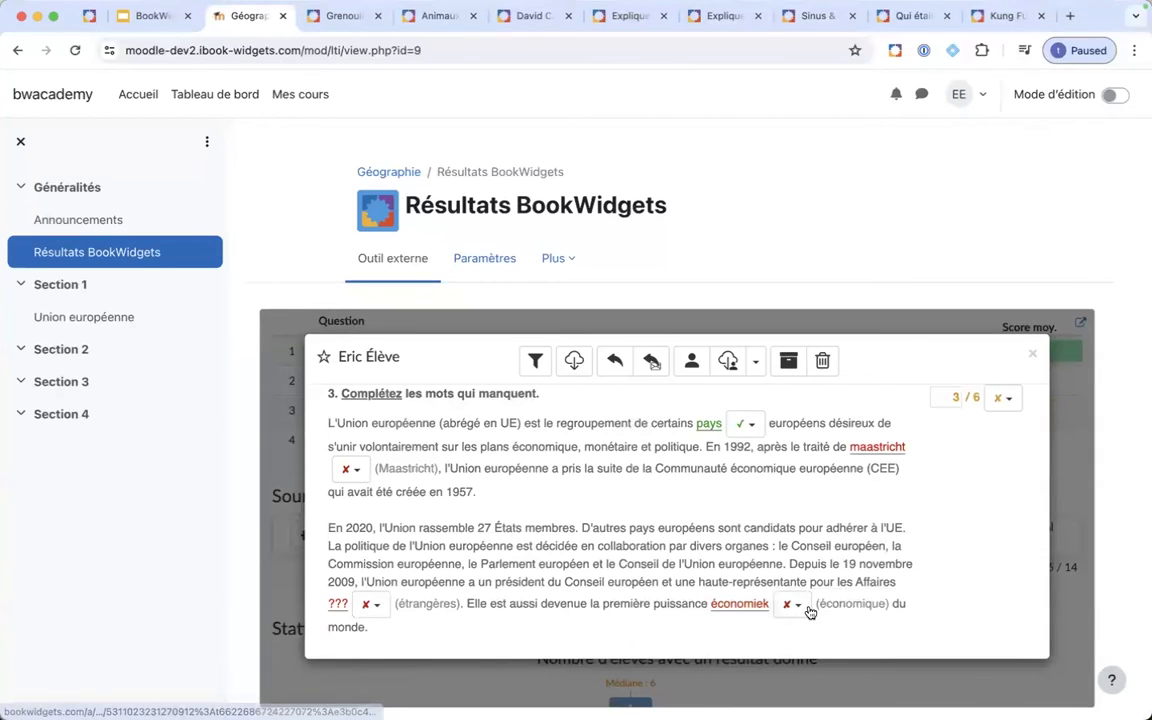
left_click(800, 608)
left_click(818, 605)
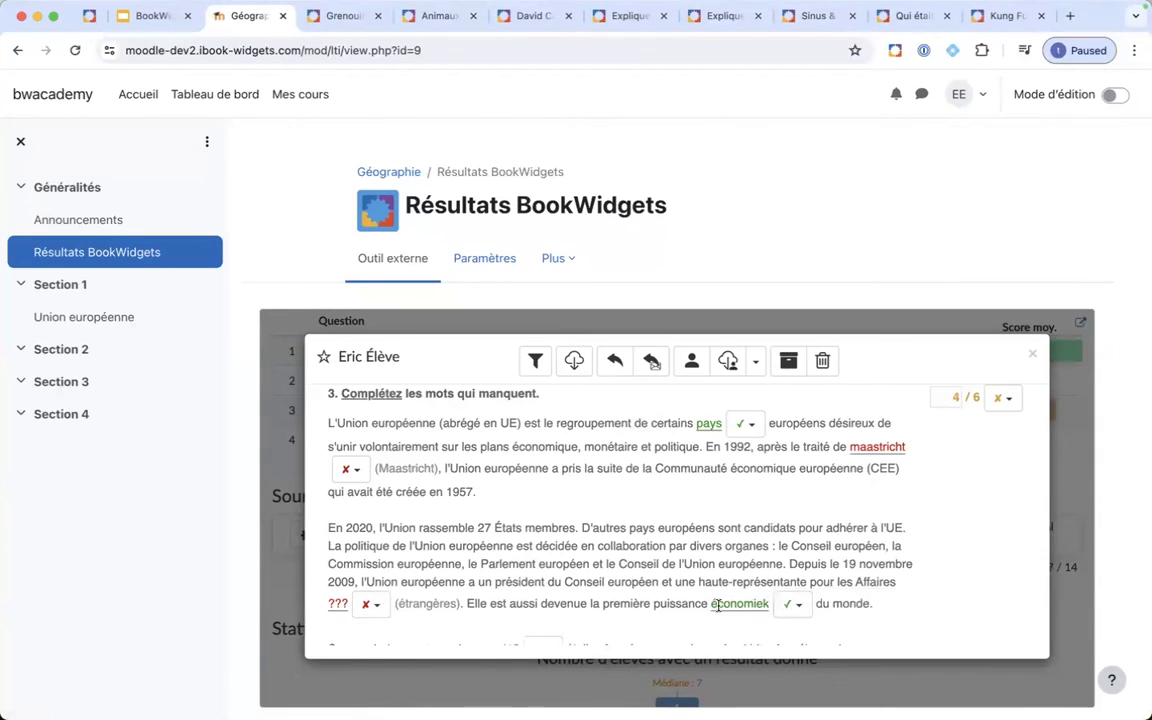
- Annotate the word "économiek" in Question 3 with the comment "orthographe!"
left_click_drag(711, 605, 768, 606)
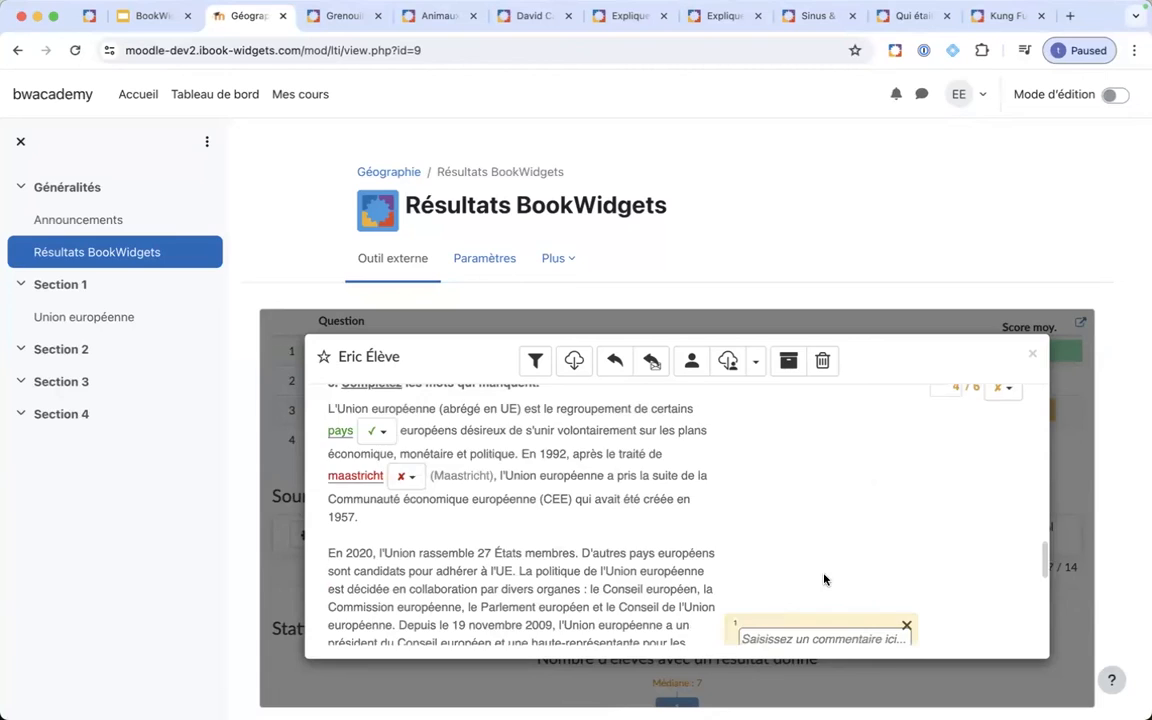
scroll(825, 579, "down", 2)
left_click(848, 531)
type("drthograpge")
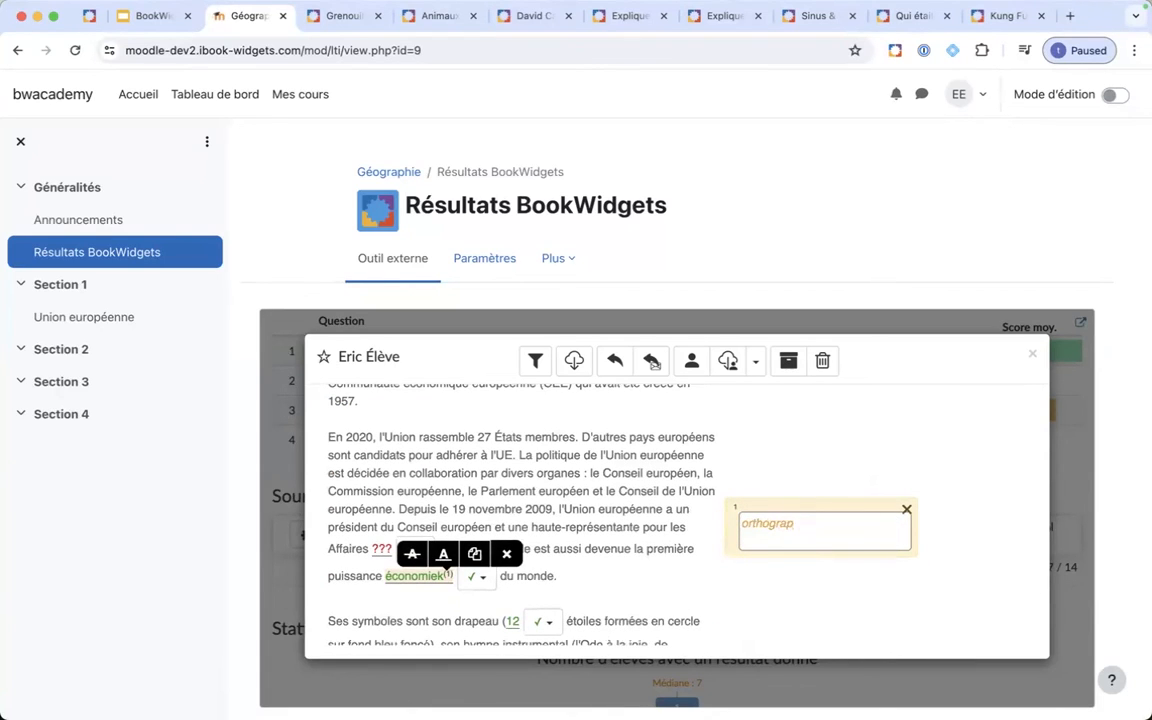
left_click(860, 500)
- Annotate the word "maastricht" in Question 3 with the comment "Majuscule!"
scroll(761, 504, "up", 3)
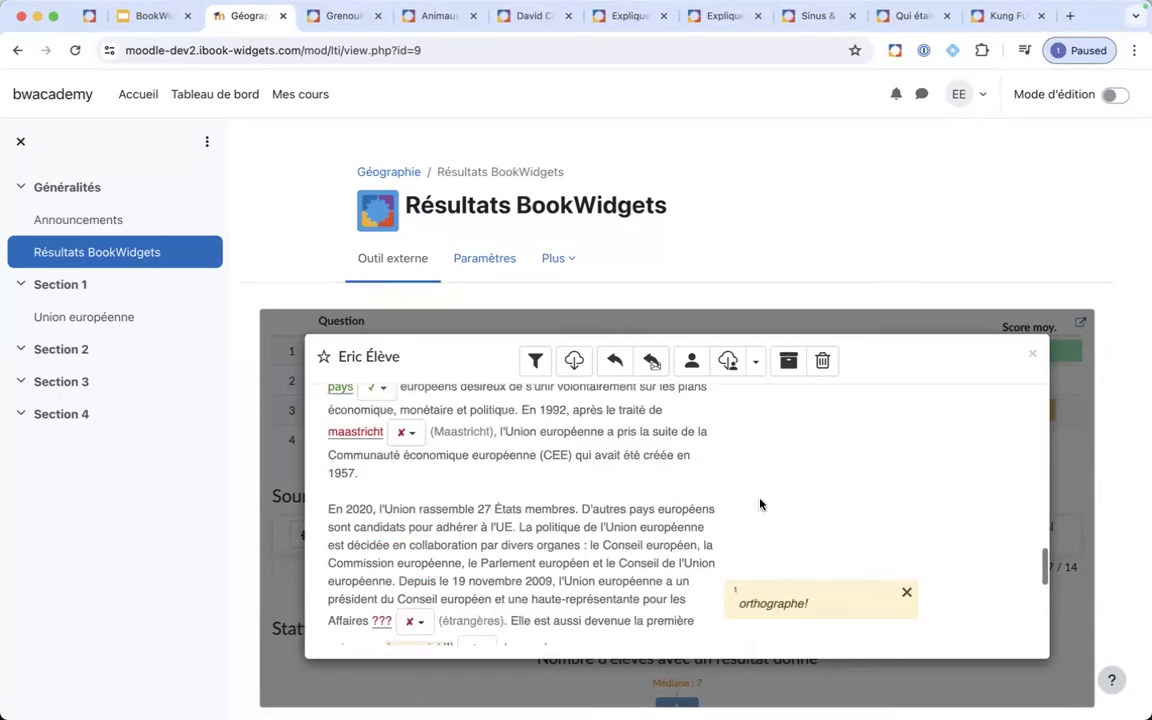
left_click_drag(329, 405, 384, 499)
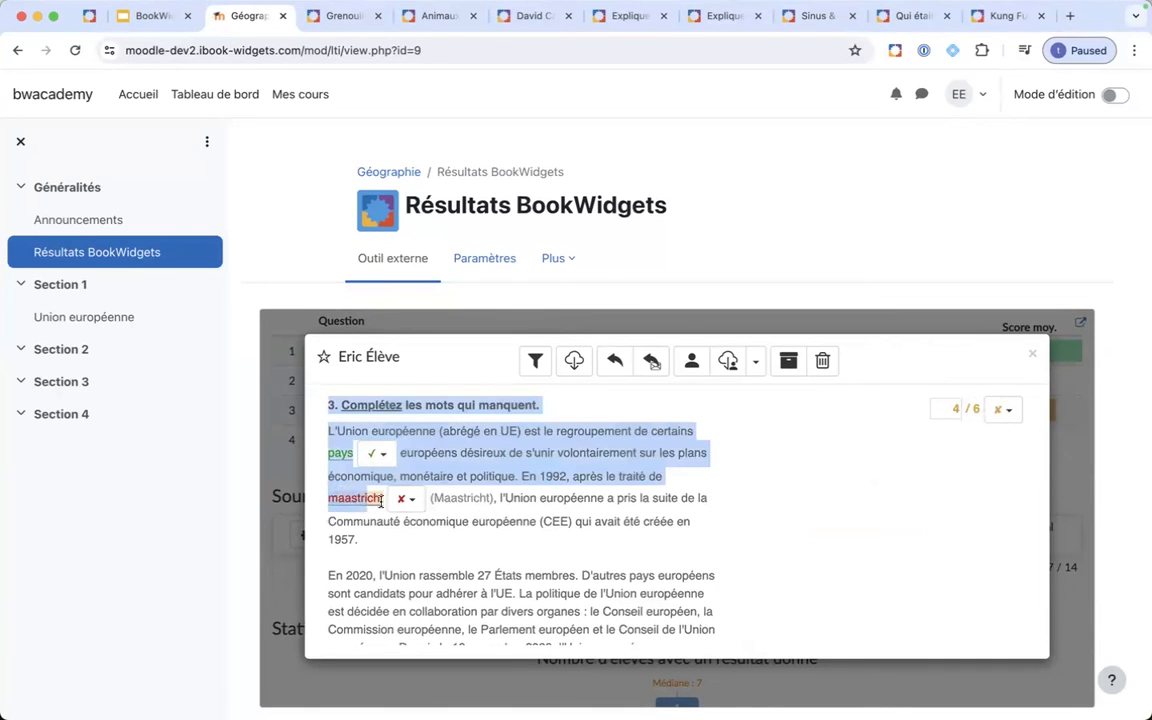
left_click(380, 502)
scroll(785, 620, "down", 1)
left_click(806, 590)
type("Majuscule")
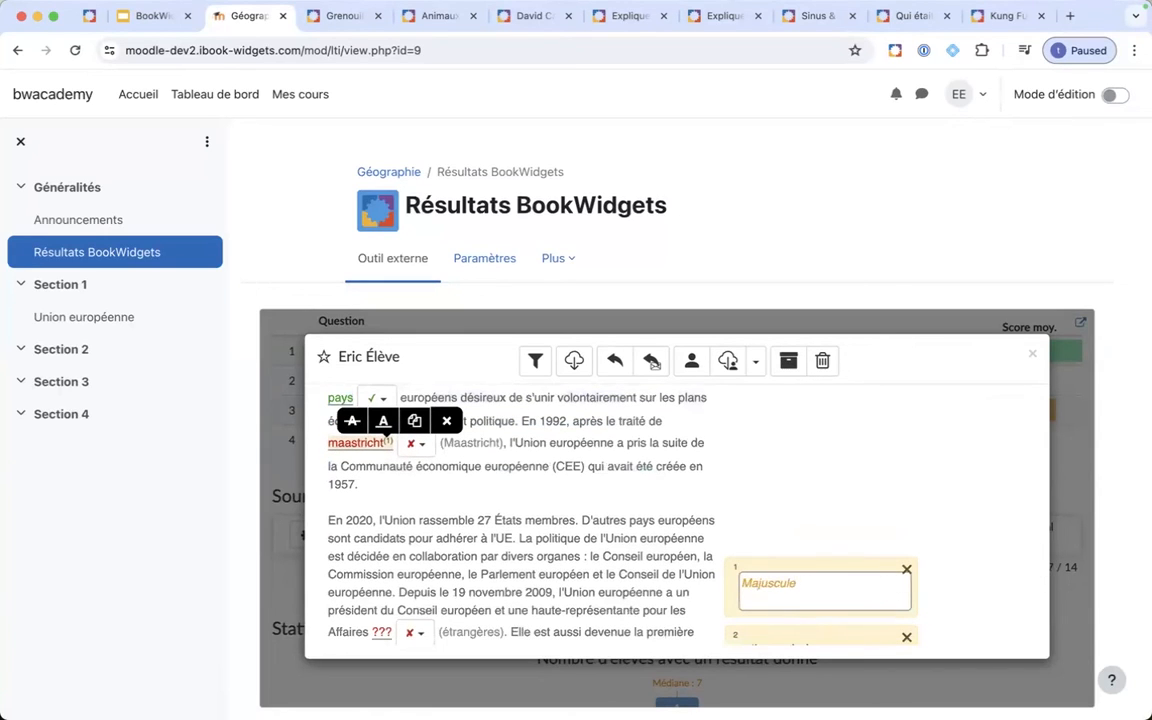
left_click(847, 525)
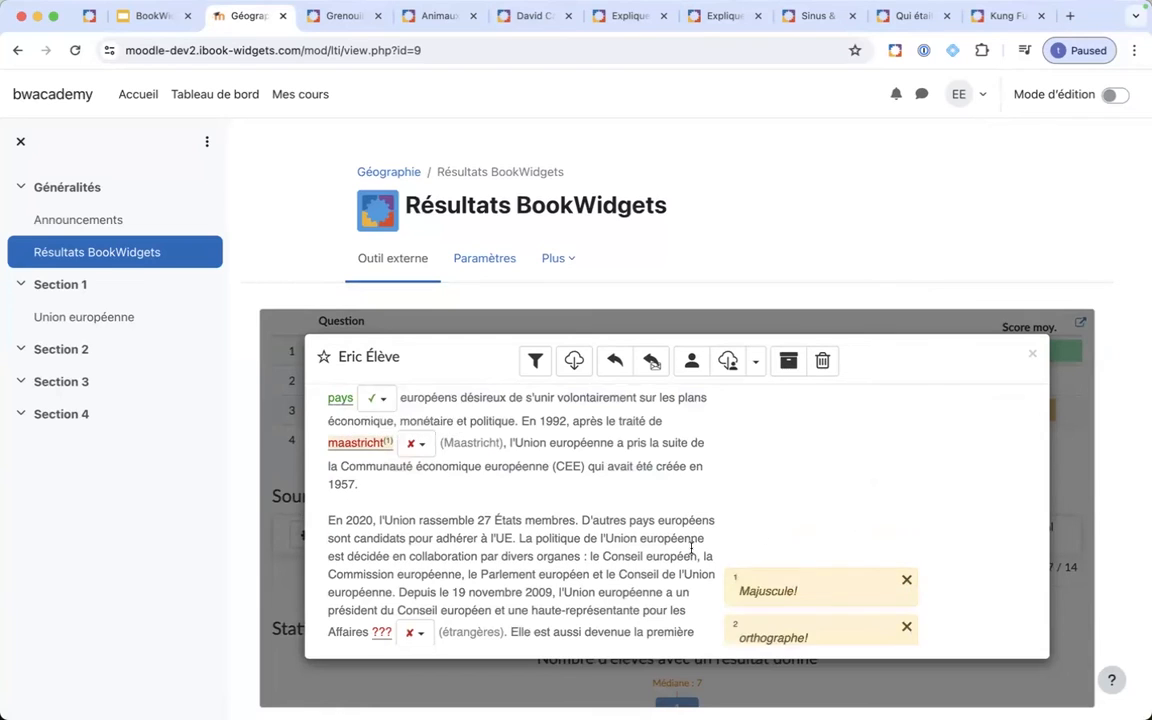
- Set the Question 3 score to 4.5, leaving "maastricht" marked as incorrect
scroll(689, 545, "up", 3)
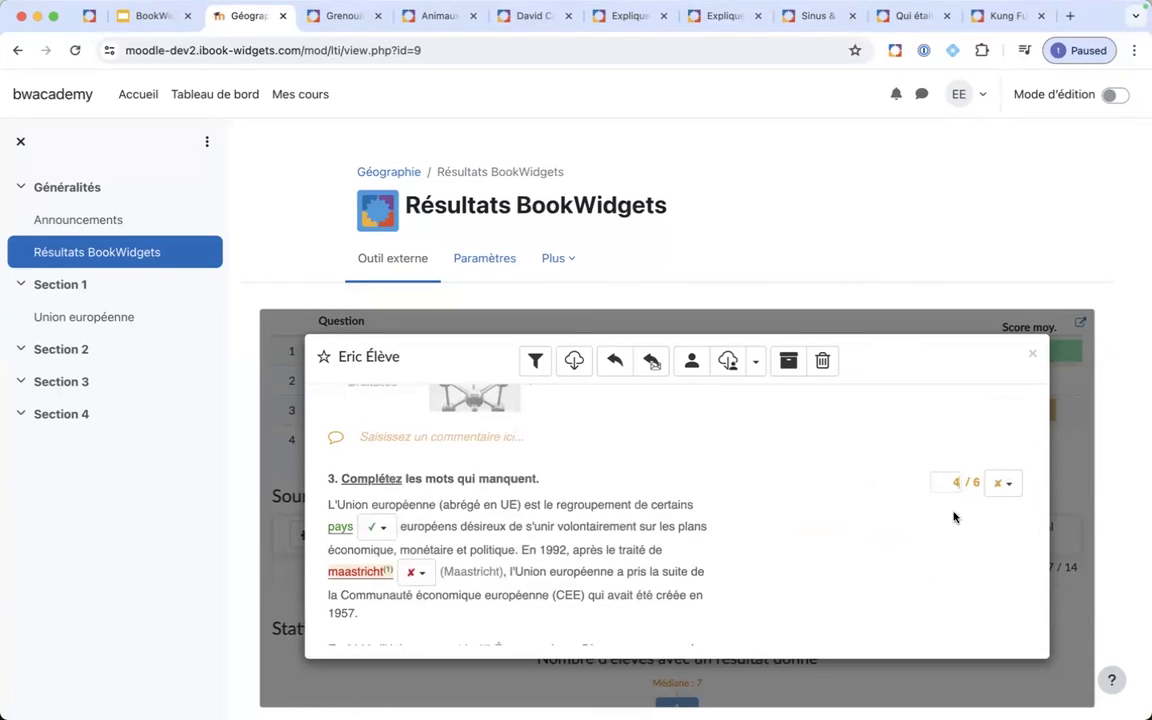
left_click(416, 576)
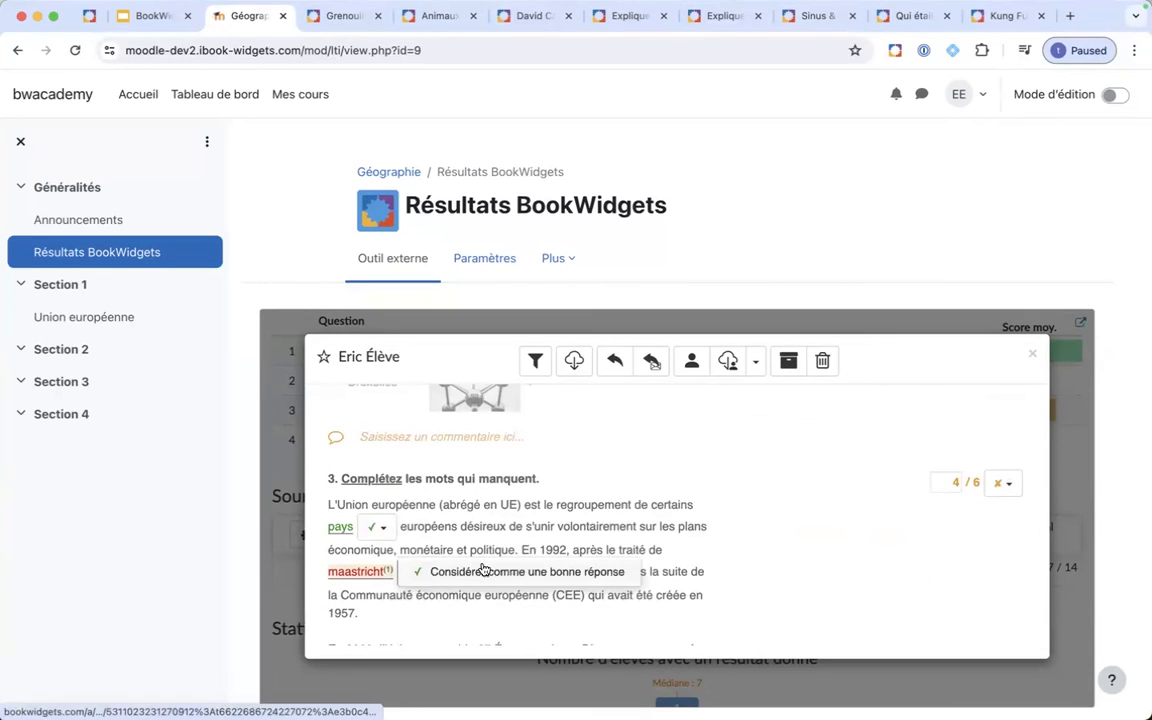
left_click(950, 485)
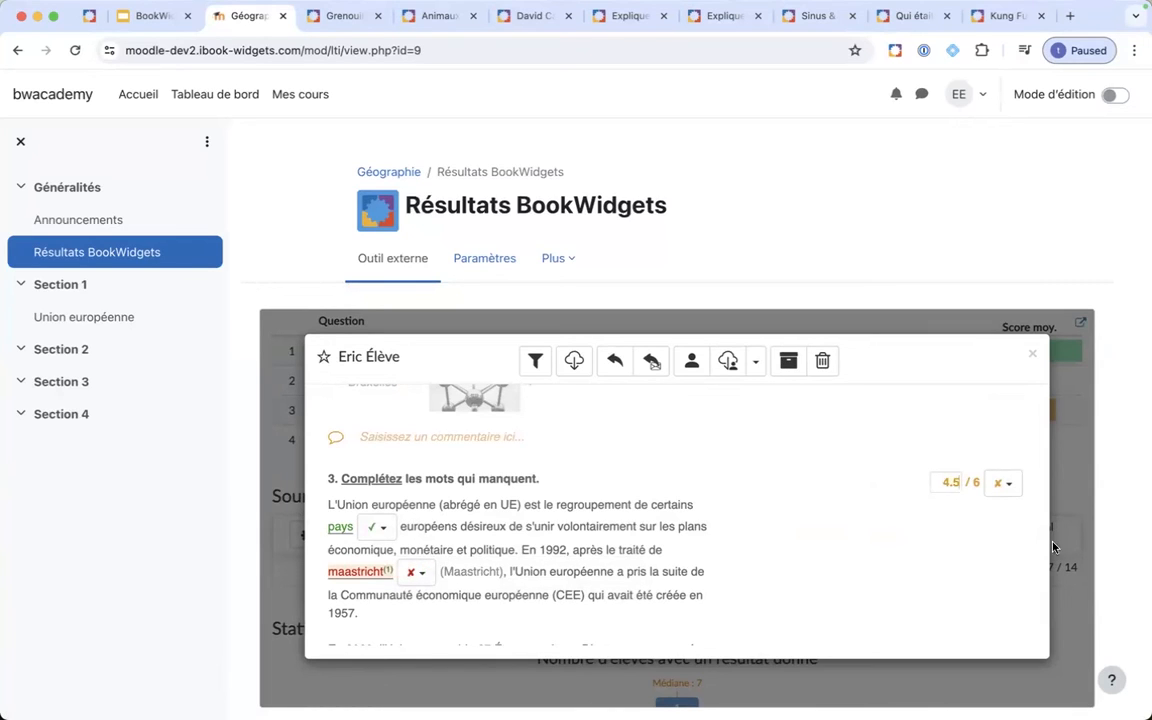
- Annotate the Question 4 answer with the comment "majuscule!" on "france" and "c'est" on "s'est"
scroll(617, 495, "down", 5)
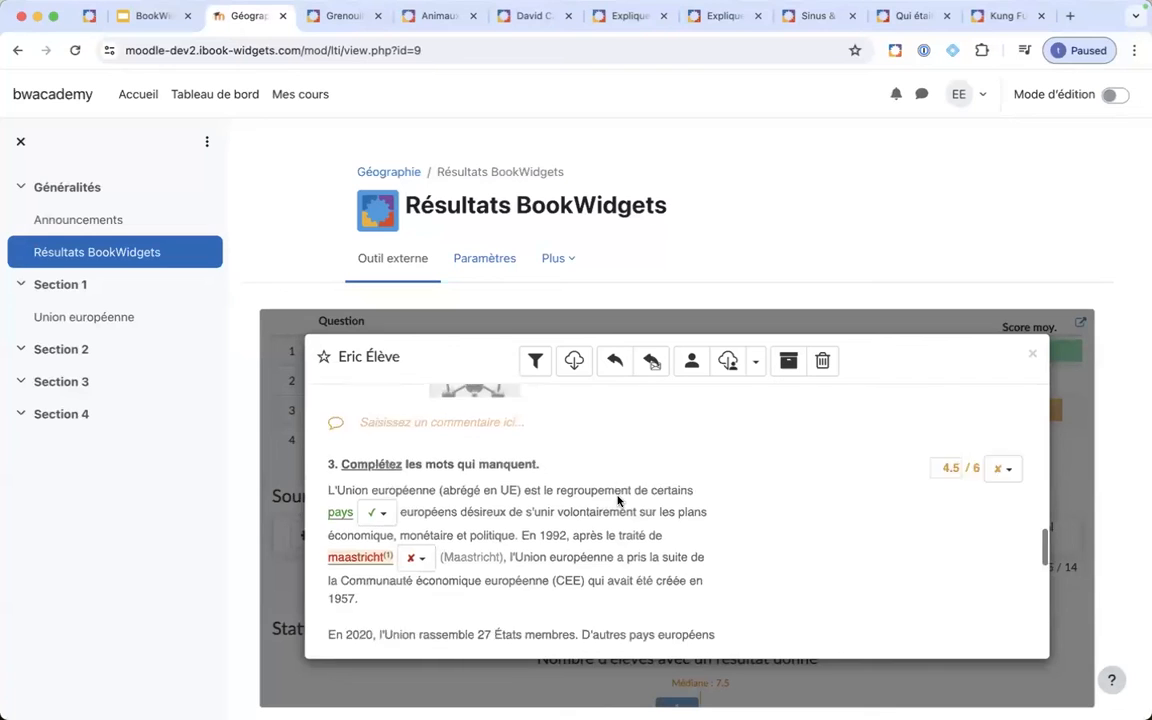
scroll(617, 500, "down", 5)
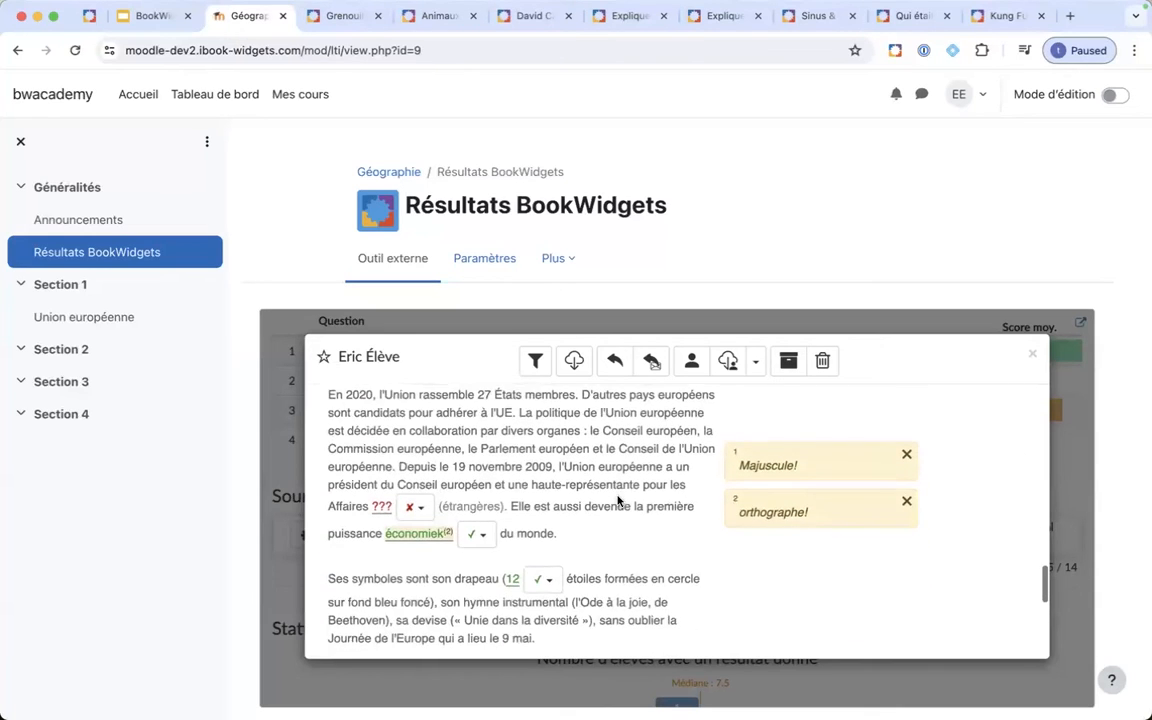
scroll(617, 500, "down", 5)
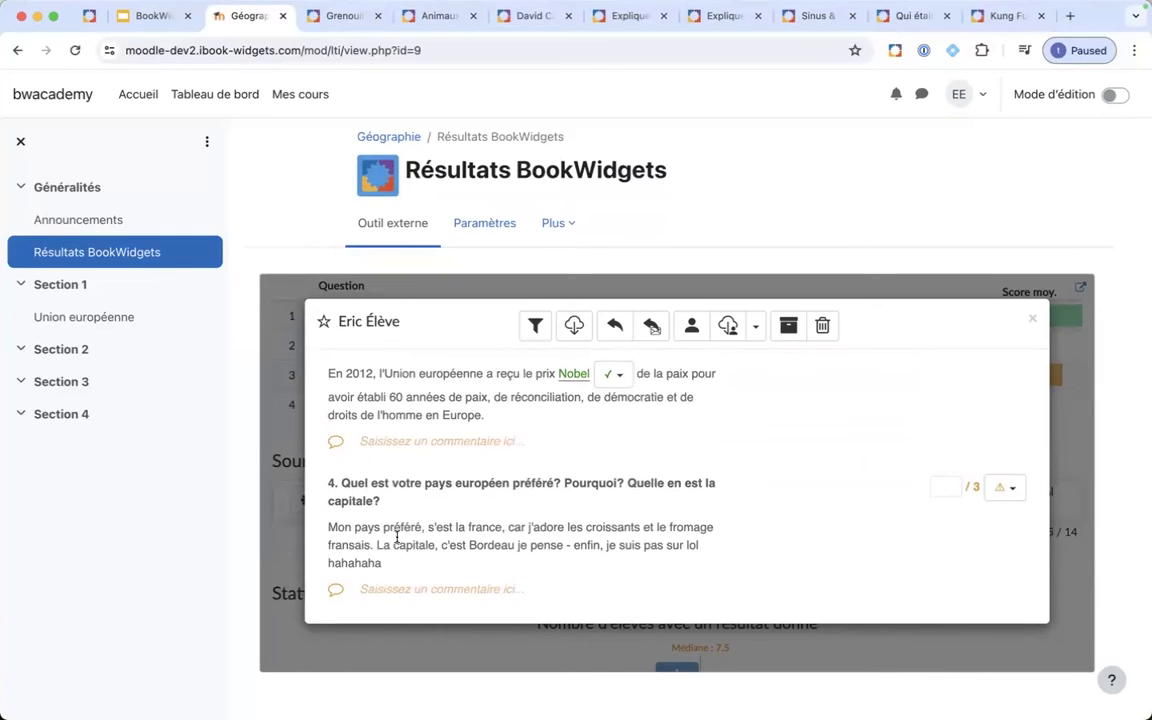
double_click(478, 528)
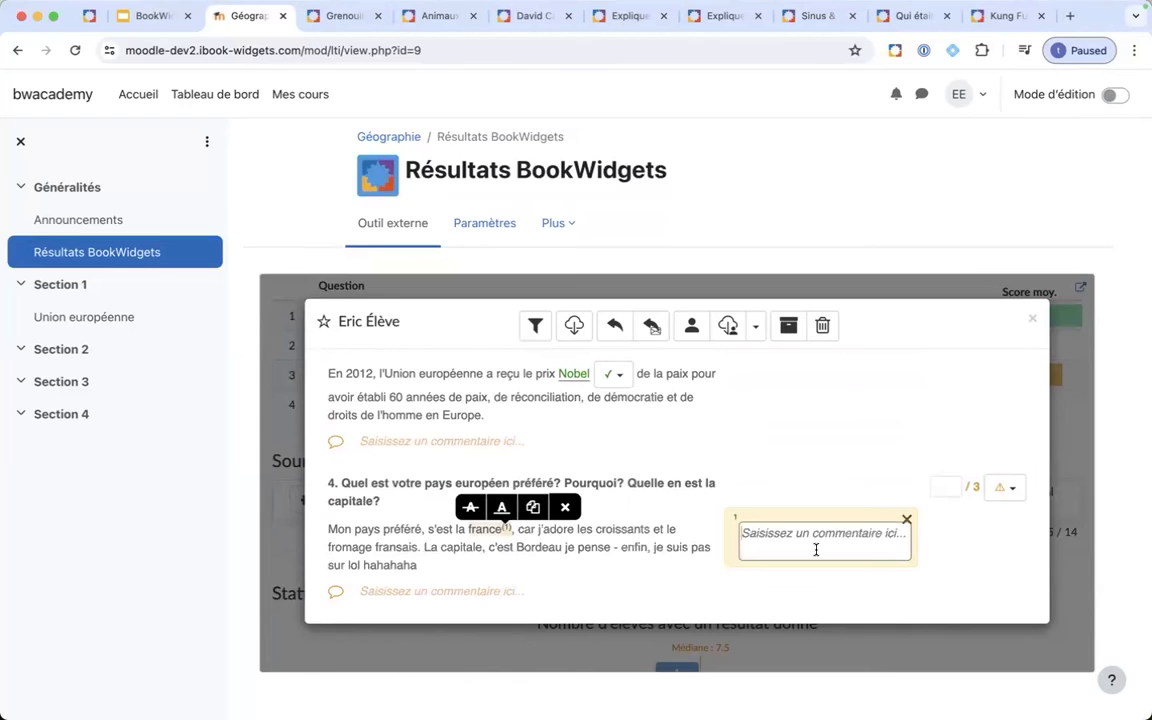
type("majuscule")
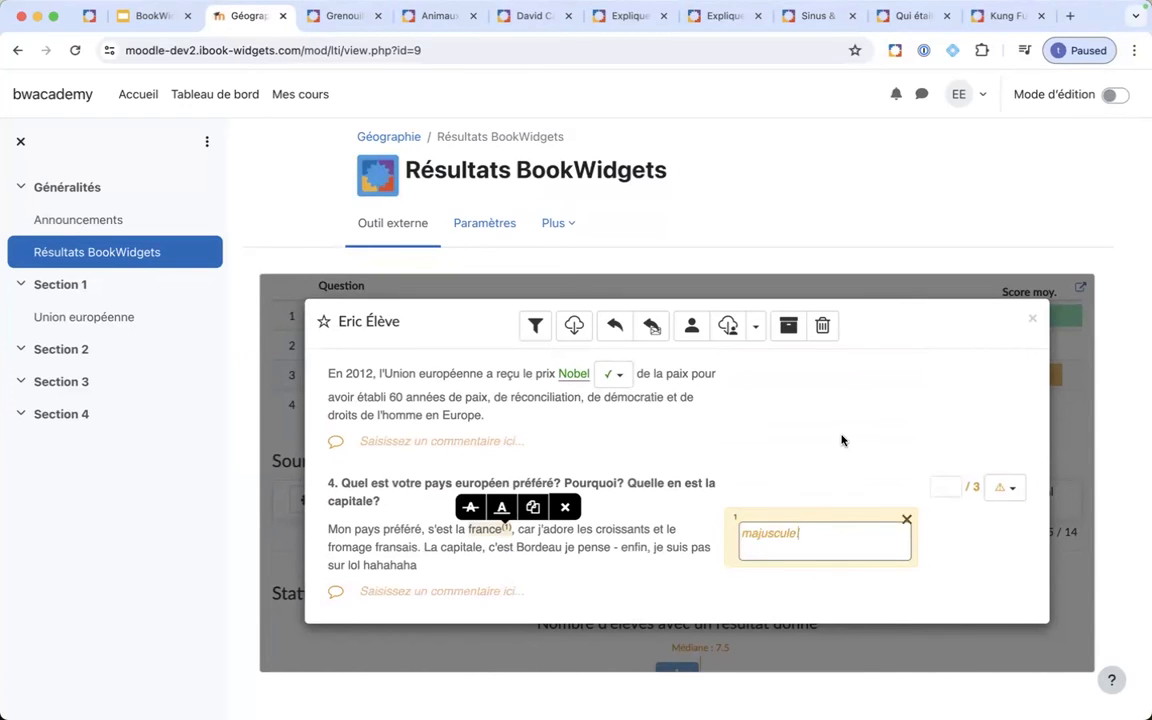
left_click(758, 396)
double_click(437, 530)
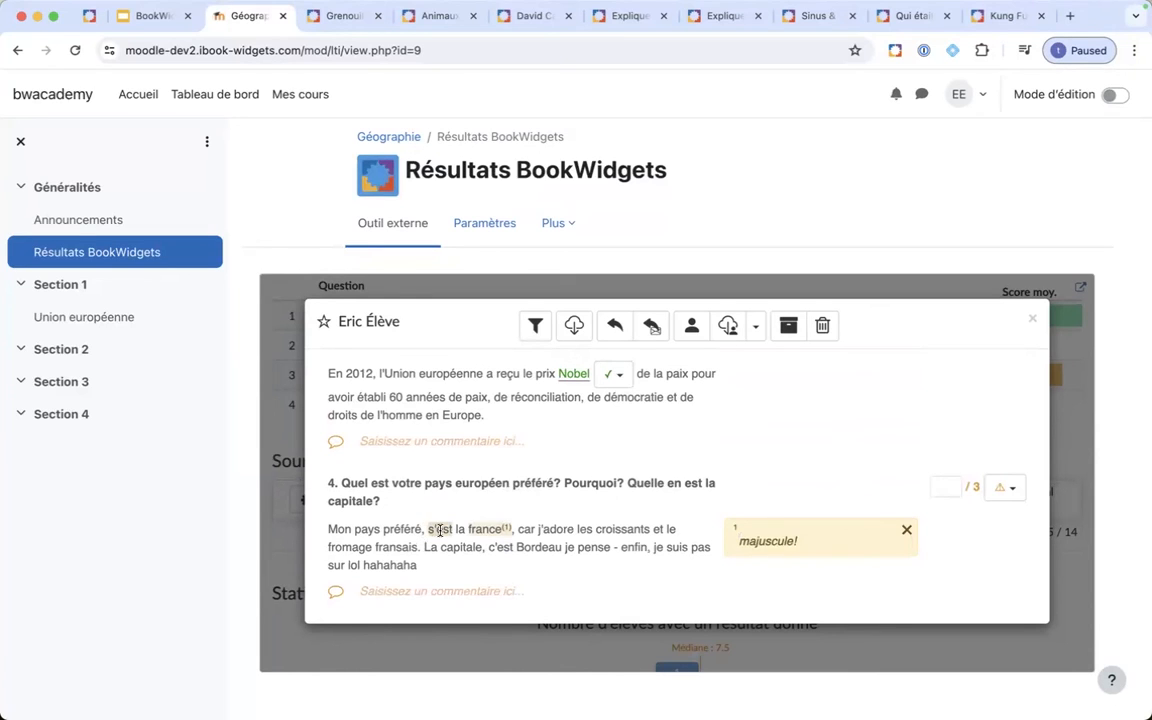
type("c'est")
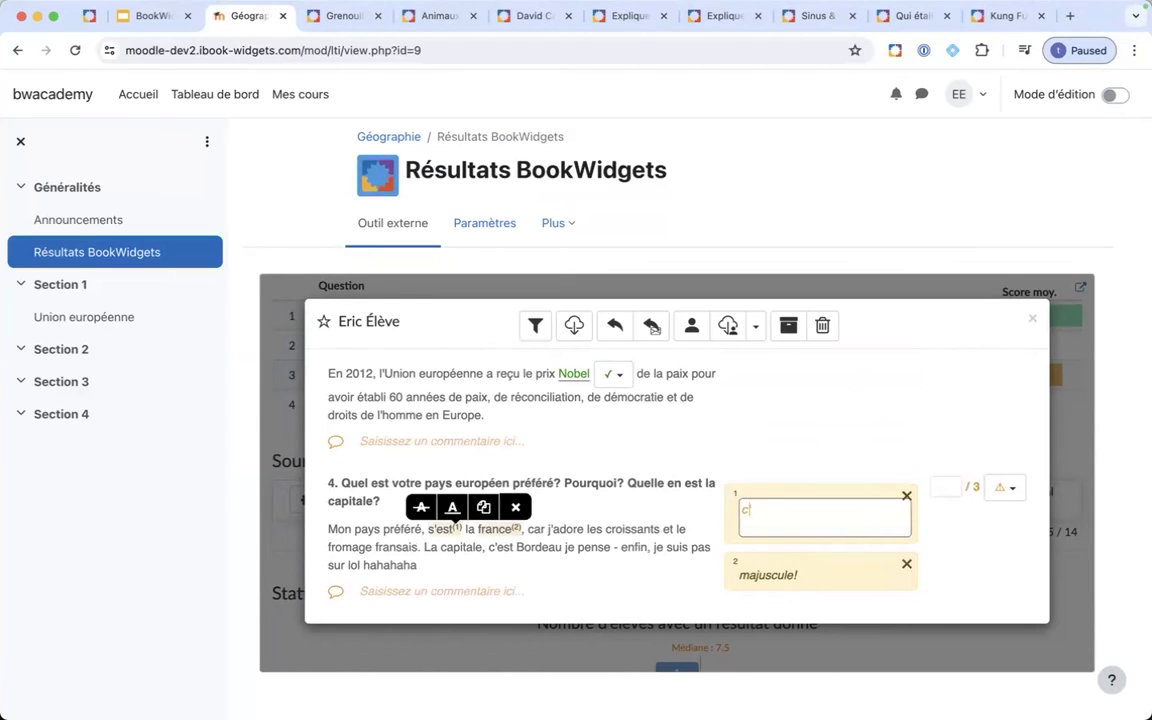
left_click(866, 462)
- Strike through "enfin, je suis pas sur lol hahahaha" in the Question 4 answer without adding a comment
double_click(620, 548)
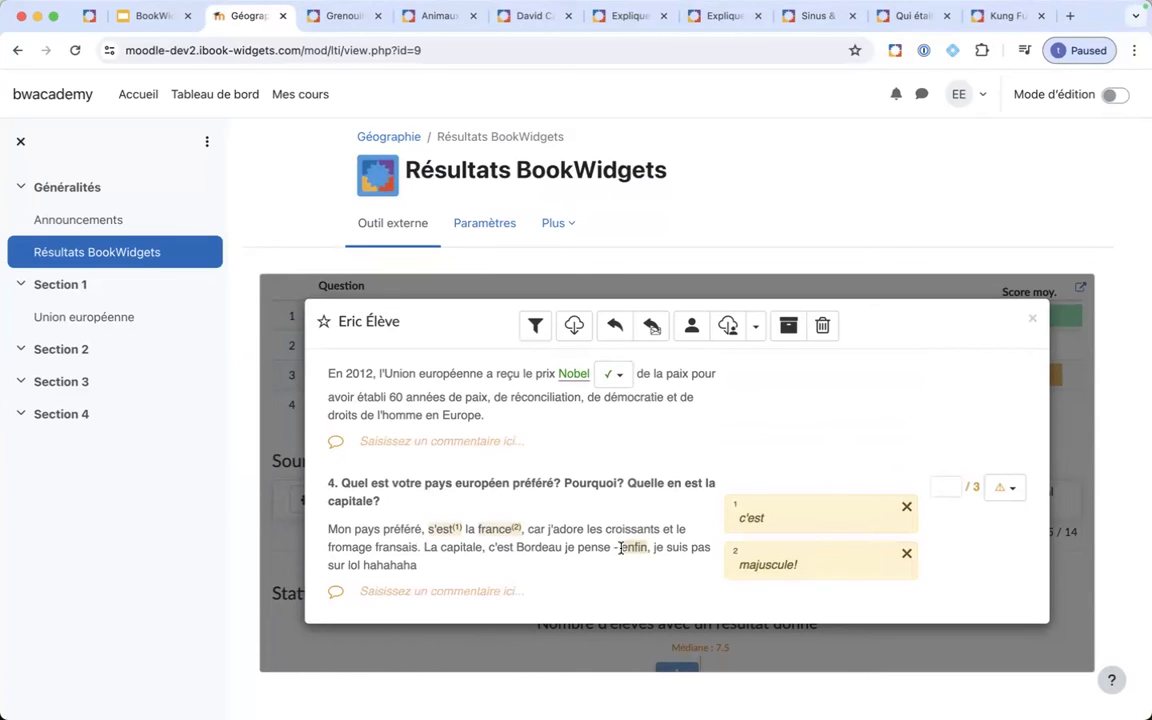
mouse_move(715, 556)
left_mouse_down()
mouse_move(690, 546)
mouse_move(711, 562)
mouse_move(436, 586)
mouse_move(418, 566)
left_mouse_up()
left_click(386, 569)
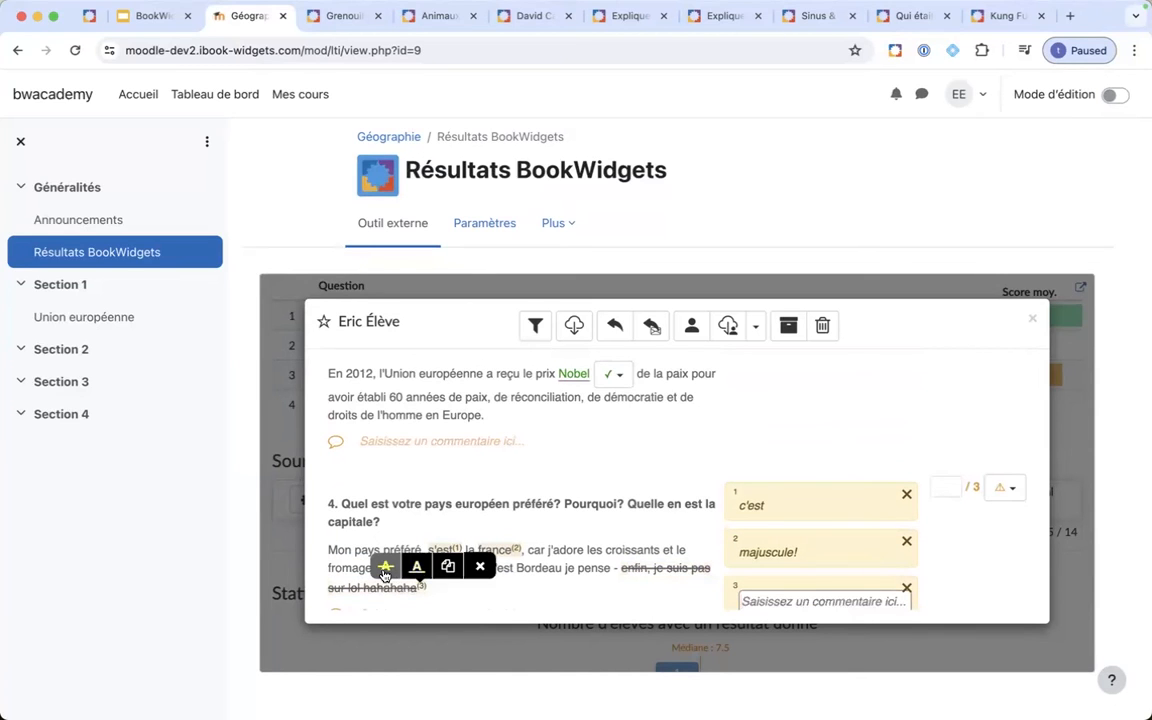
left_click(555, 588)
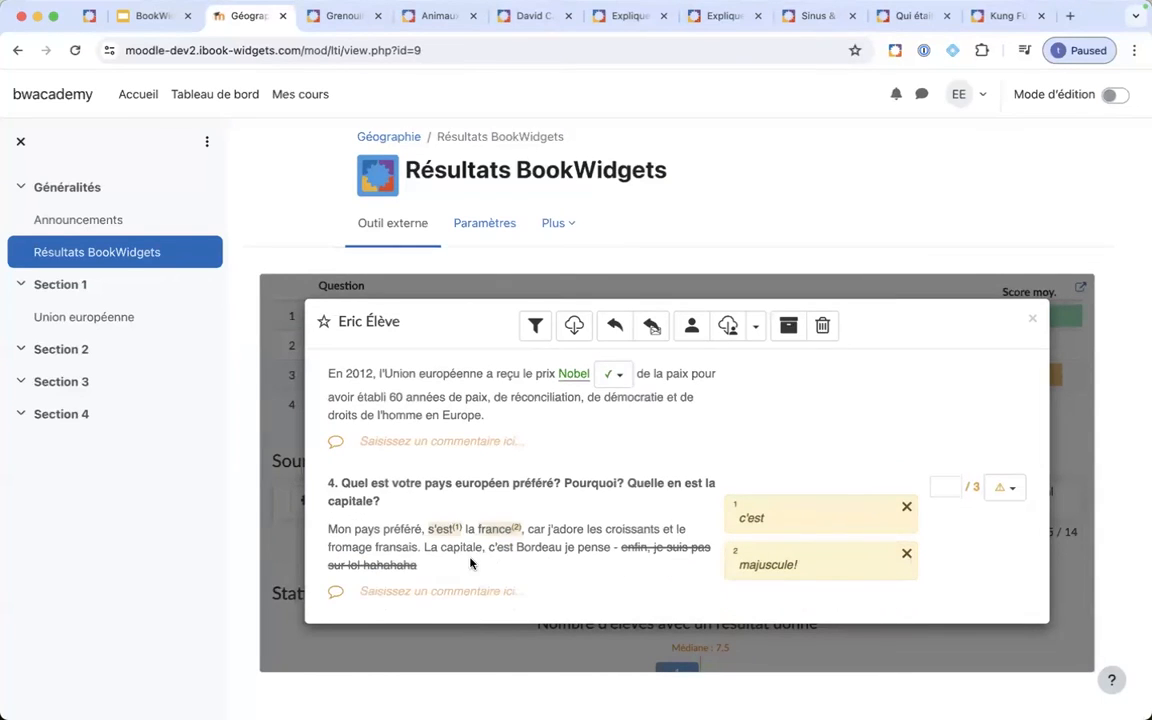
- Annotate "Bordeau" in the Question 4 answer with the comment "Paris" and enter a score for the question
double_click(529, 558)
scroll(771, 586, "down", 1)
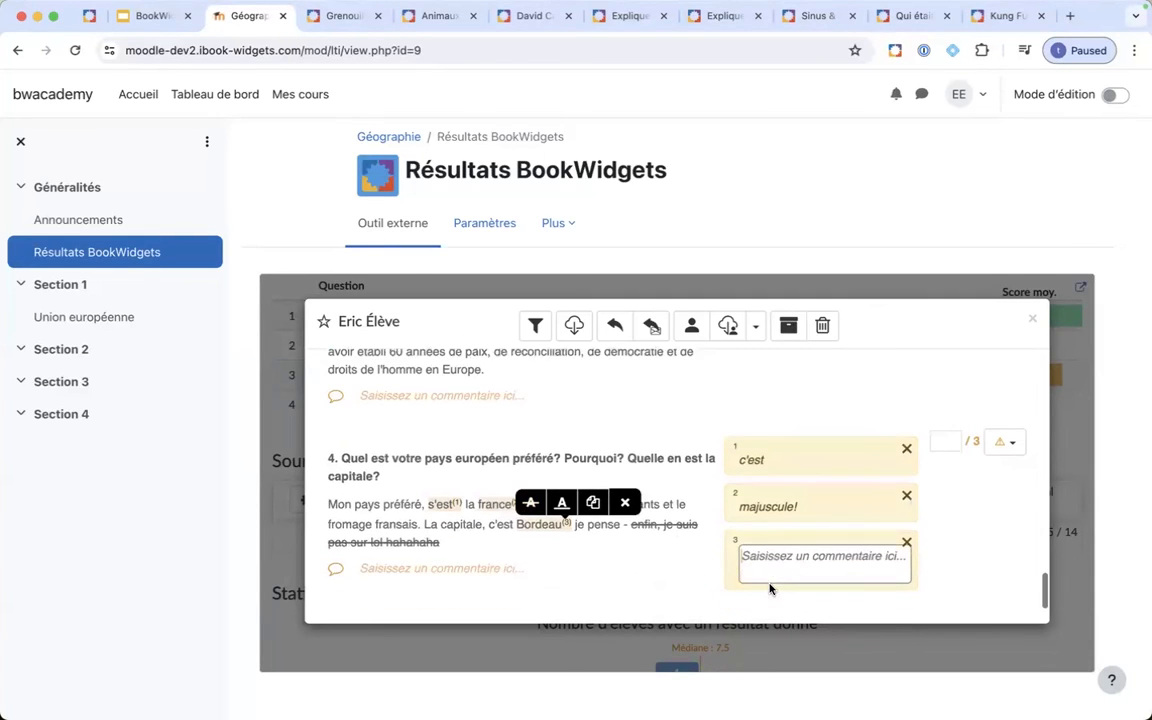
type("Paris")
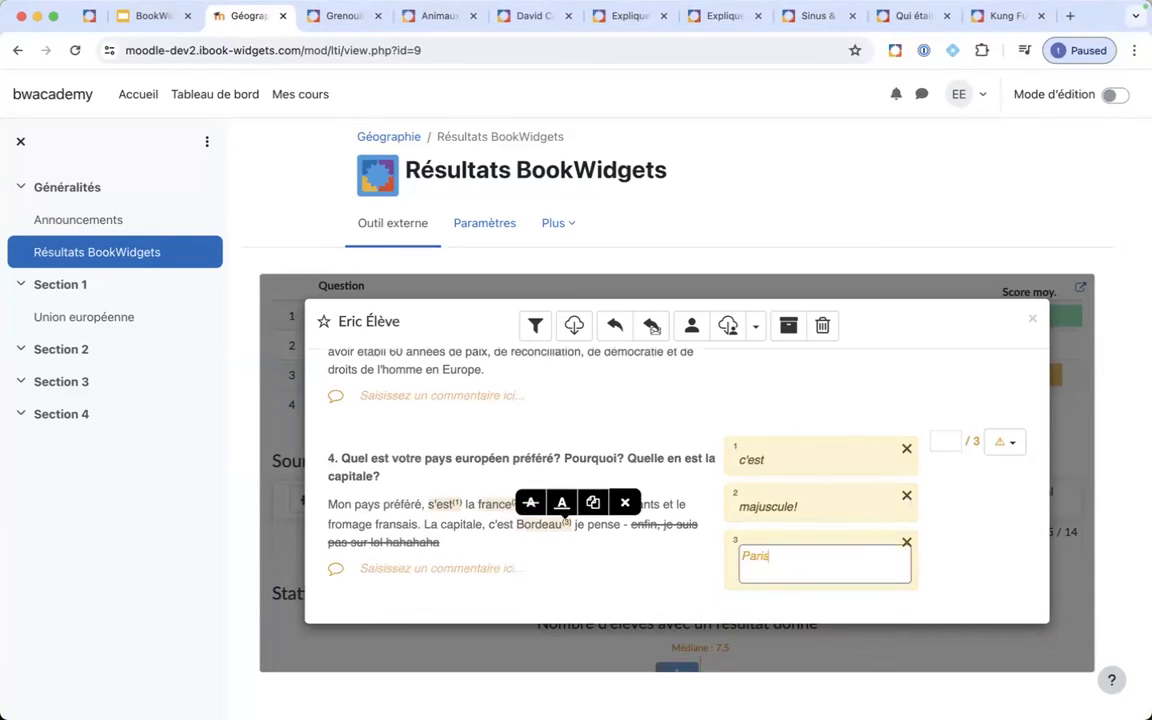
left_click(976, 541)
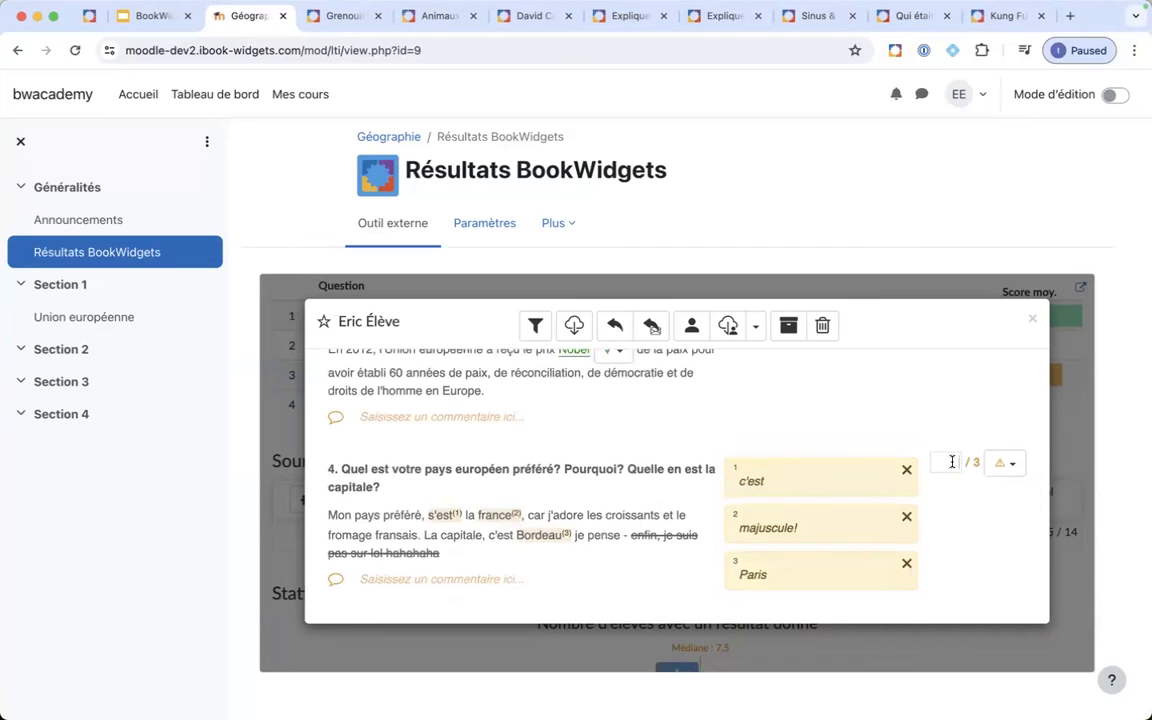
- Add the summary comment "Pas mal!" to the Résumé of the student's submission
scroll(753, 496, "up", 10)
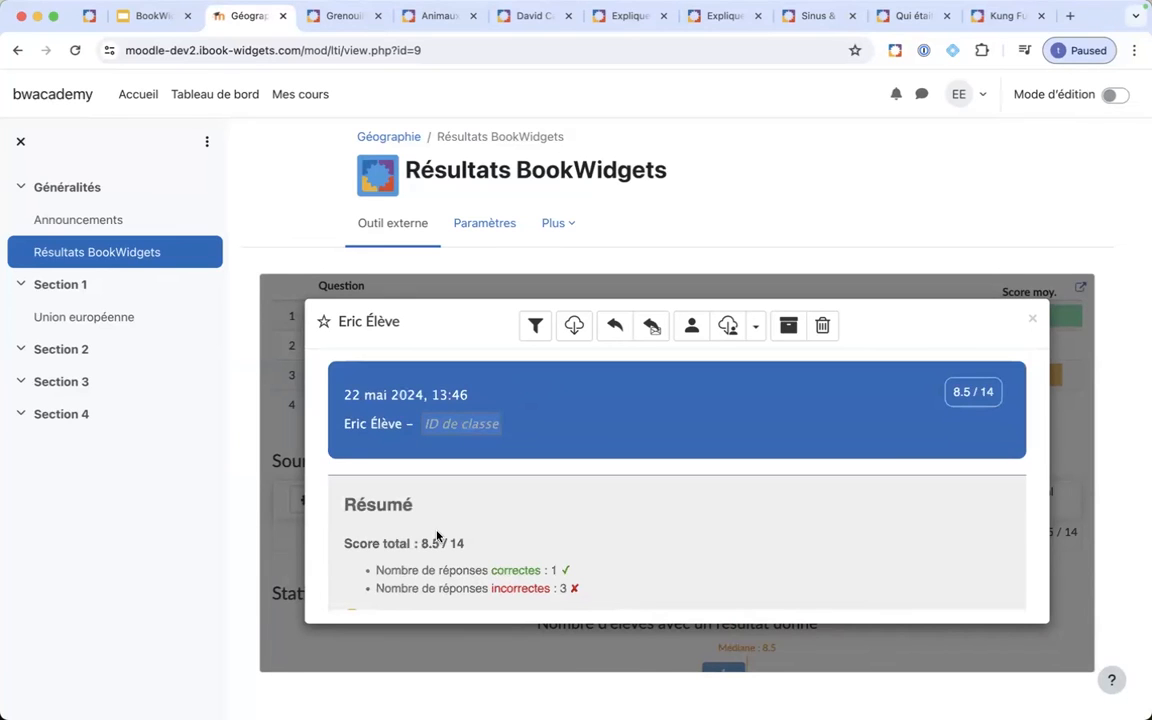
scroll(468, 516, "down", 2)
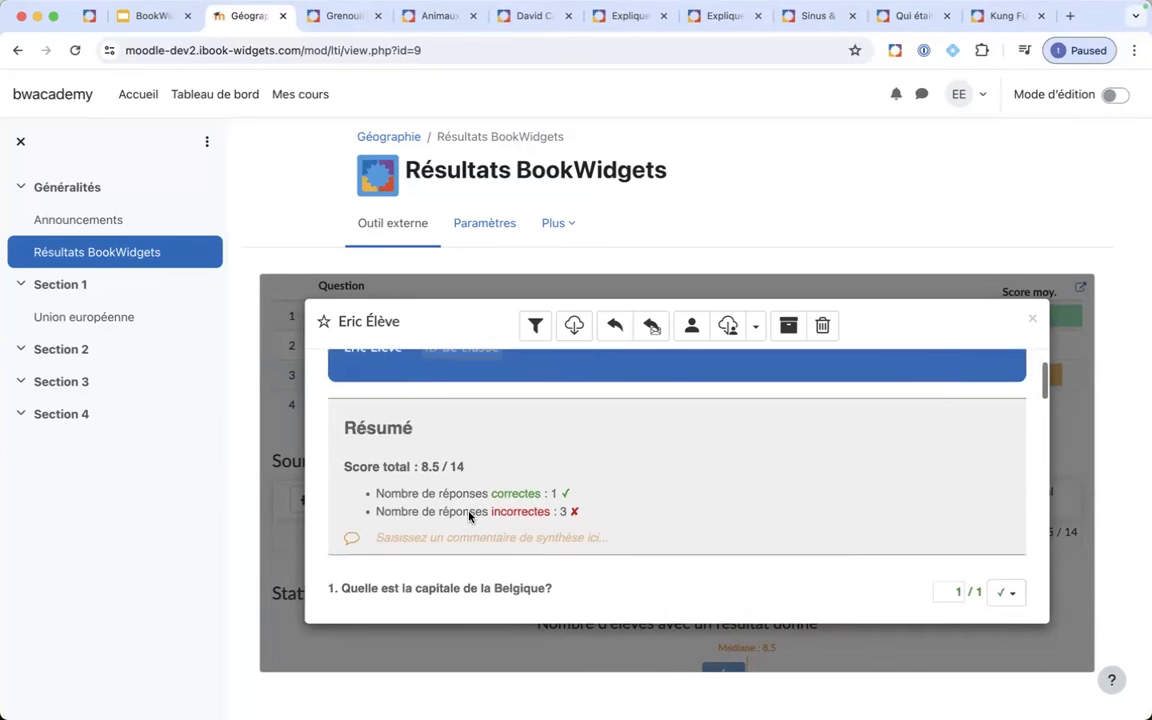
left_click(451, 541)
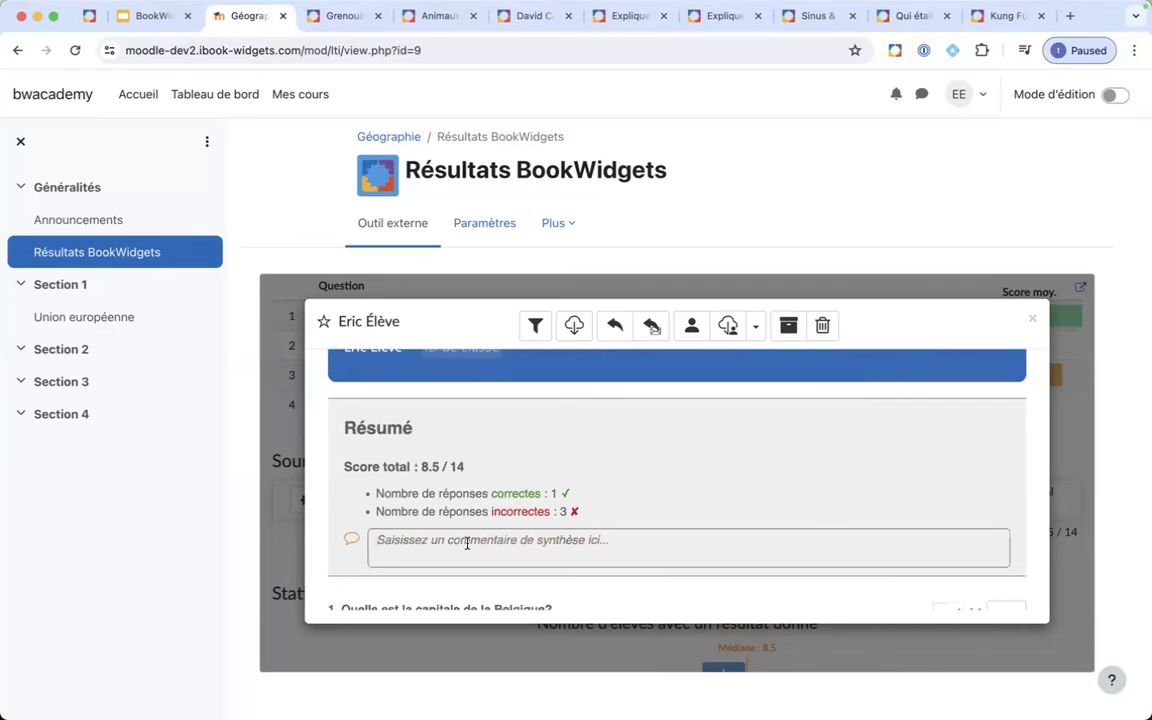
type("Pas m")
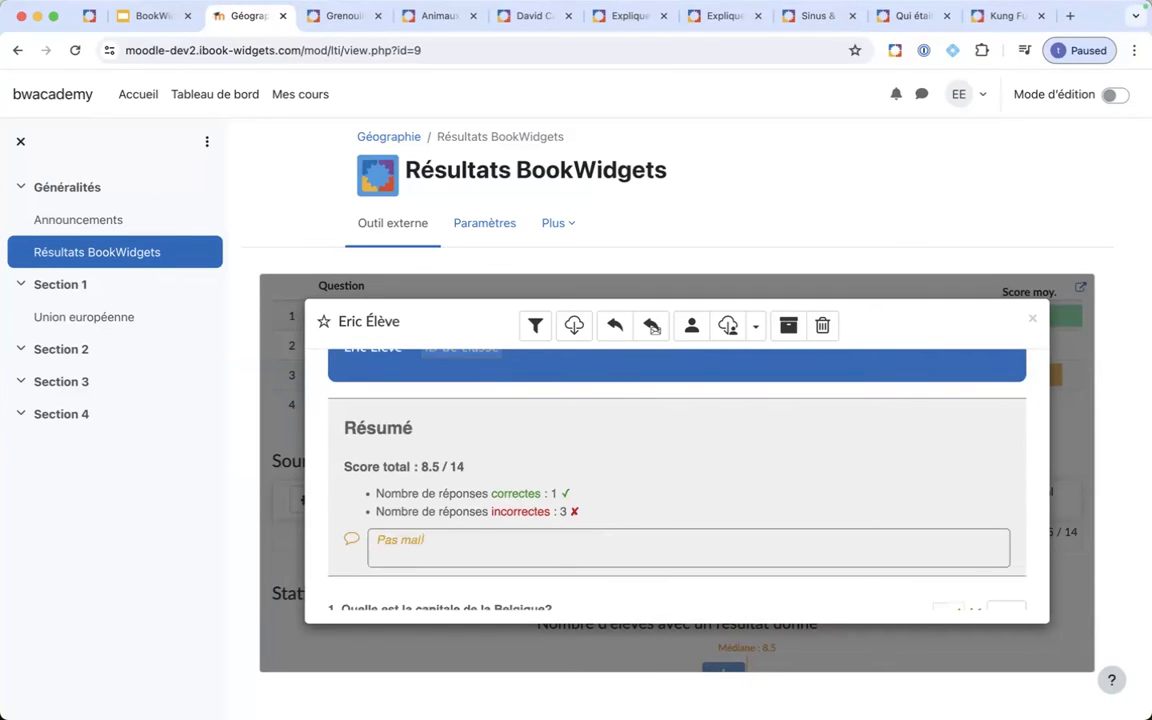
type("al!")
left_click(684, 454)
scroll(699, 453, "down", 2)
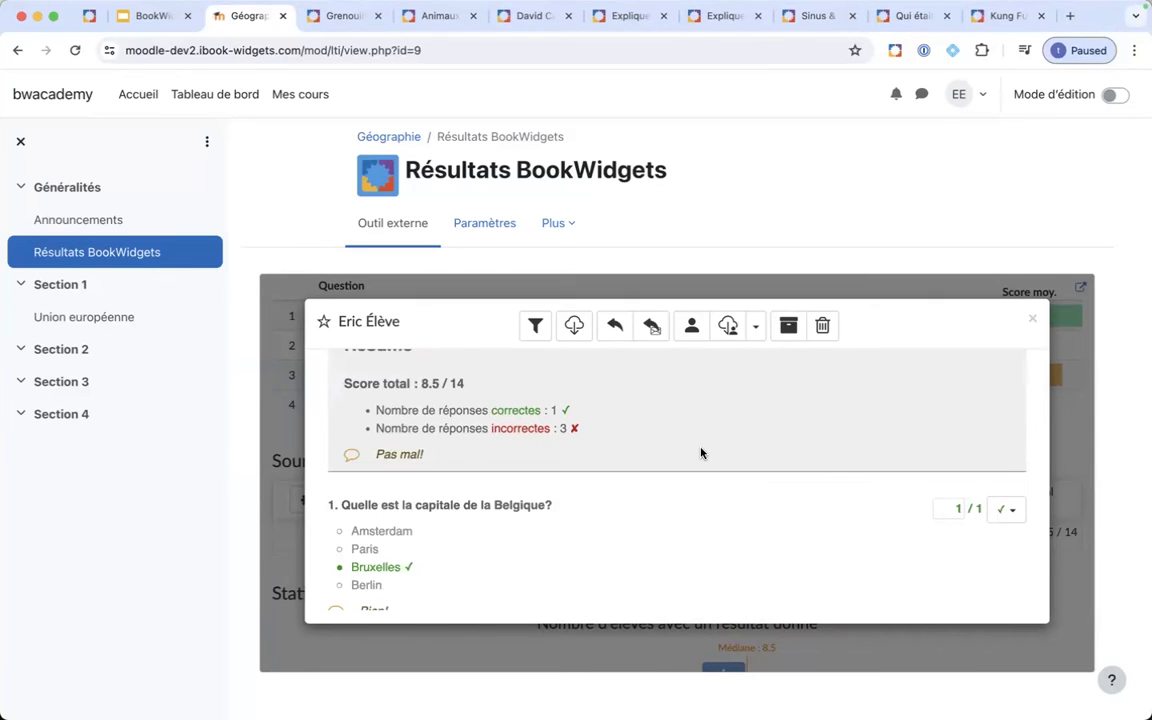
scroll(700, 453, "down", 1)
scroll(700, 453, "up", 4)
scroll(700, 453, "up", 2)
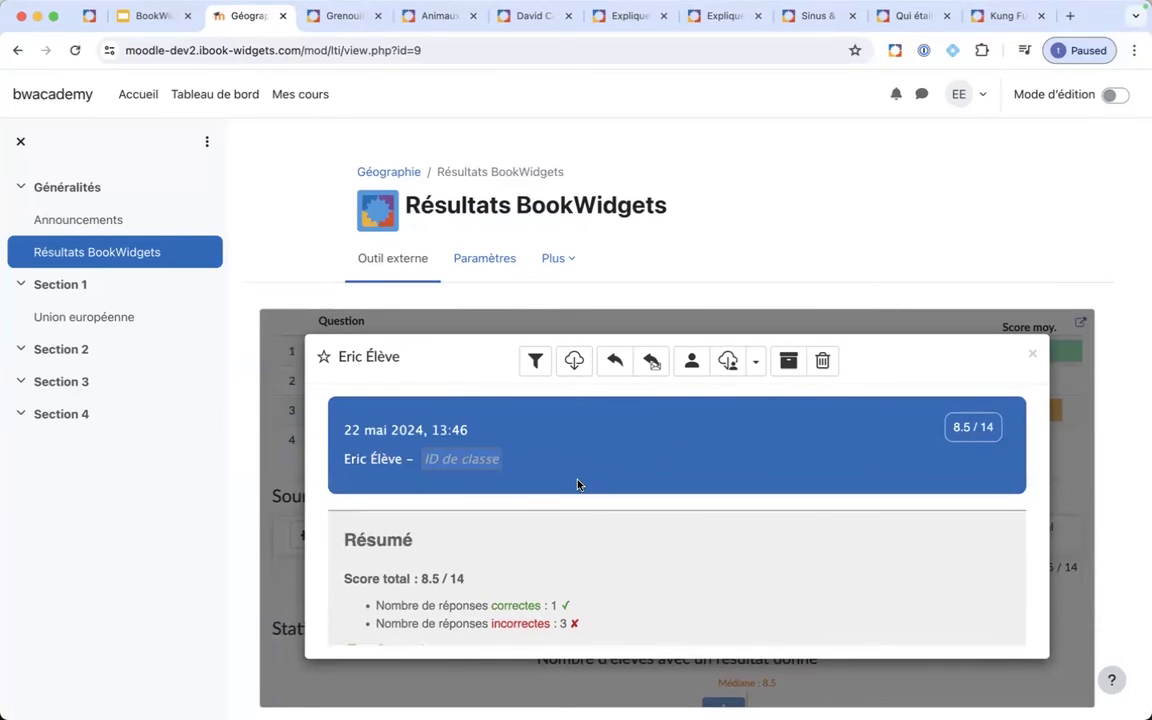
- Switch to the BookWidgets window with the "L'Union européenne" results and open the second student's submission to examine its corrections
key("ctrl+Up")
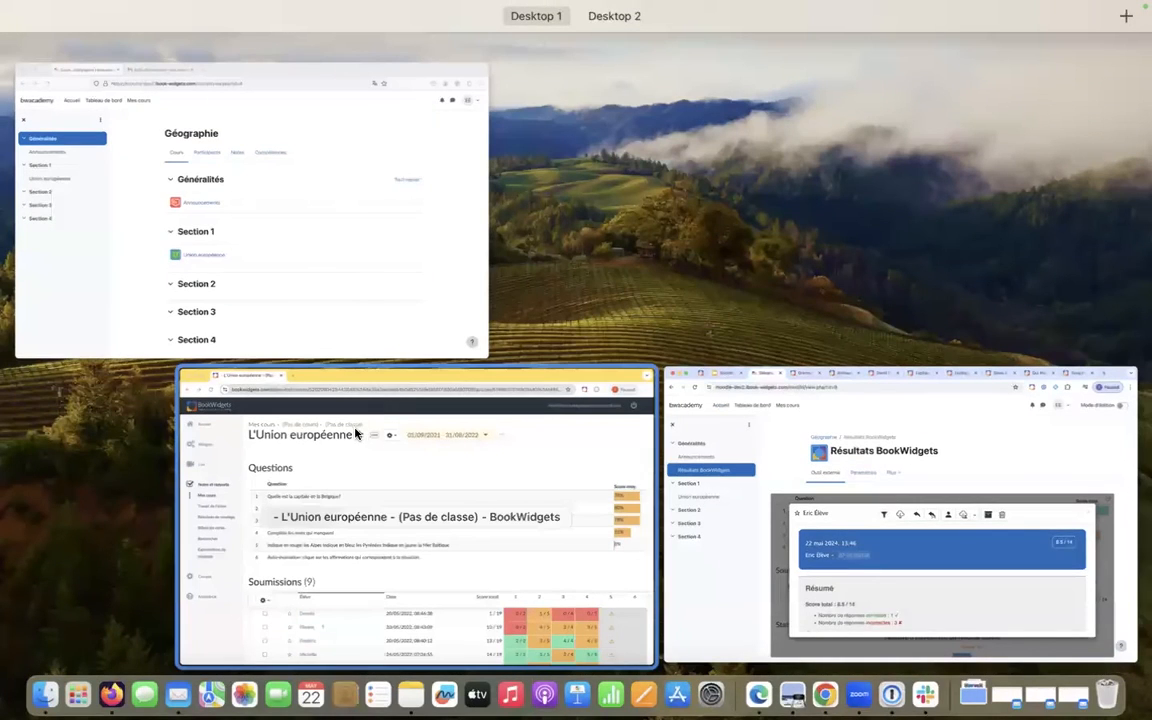
left_click(355, 432)
scroll(624, 352, "down", 4)
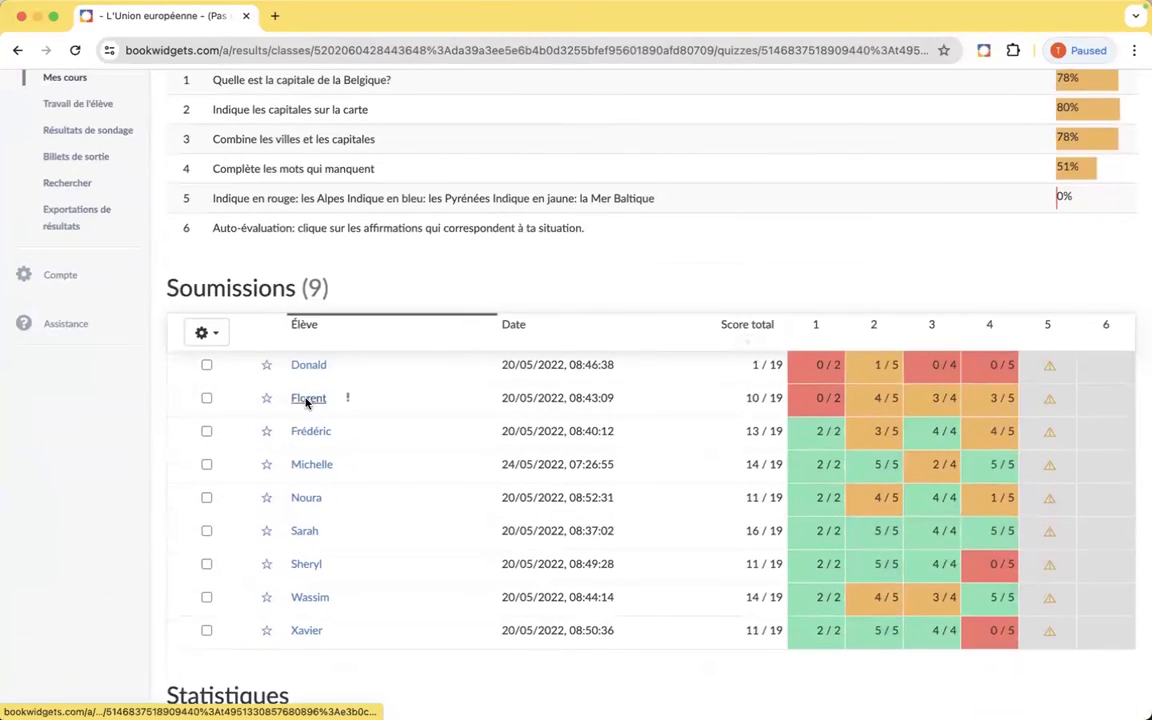
left_click(309, 401)
scroll(663, 413, "down", 3)
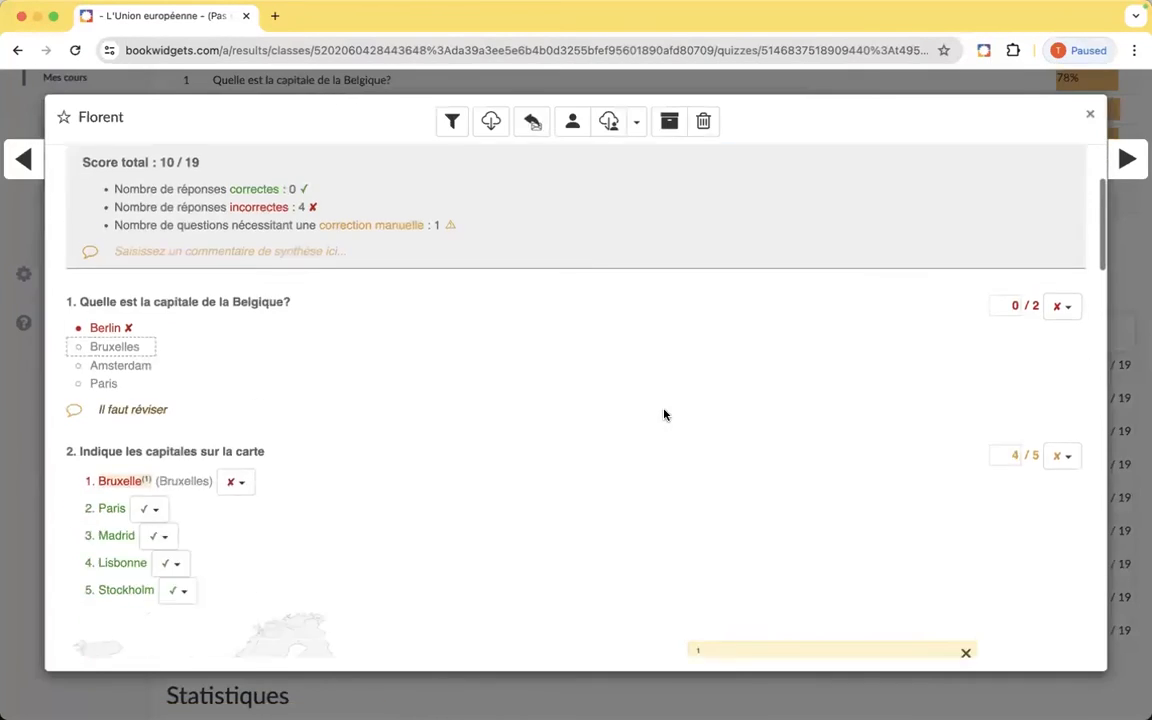
- Examine the next students' submissions and corrections one after another, and return to the "L'Union européenne" results overview
left_click(1121, 160)
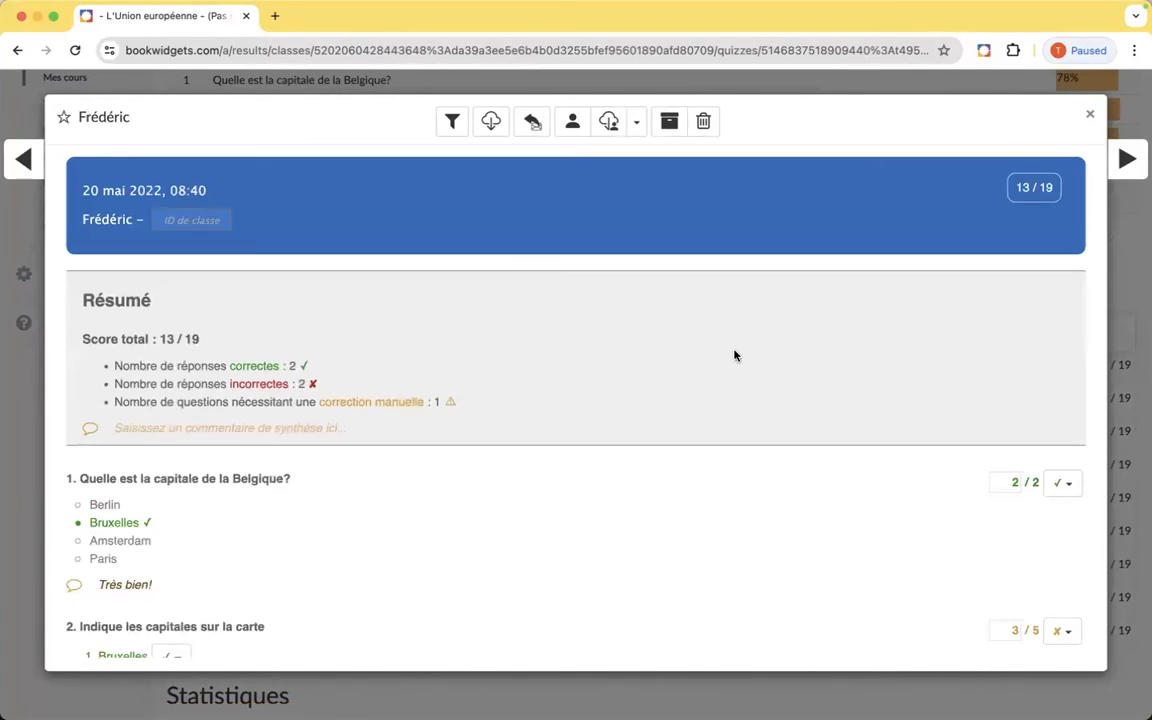
scroll(735, 355, "down", 5)
scroll(735, 355, "down", 3)
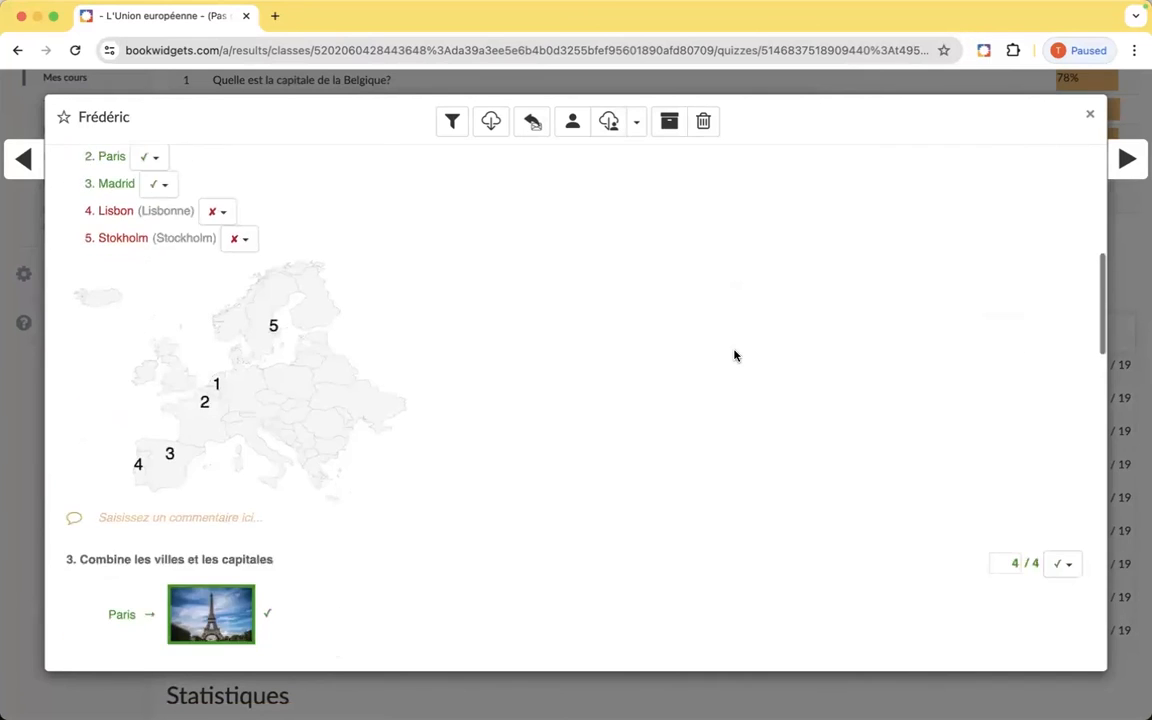
scroll(735, 355, "up", 4)
scroll(735, 355, "up", 3)
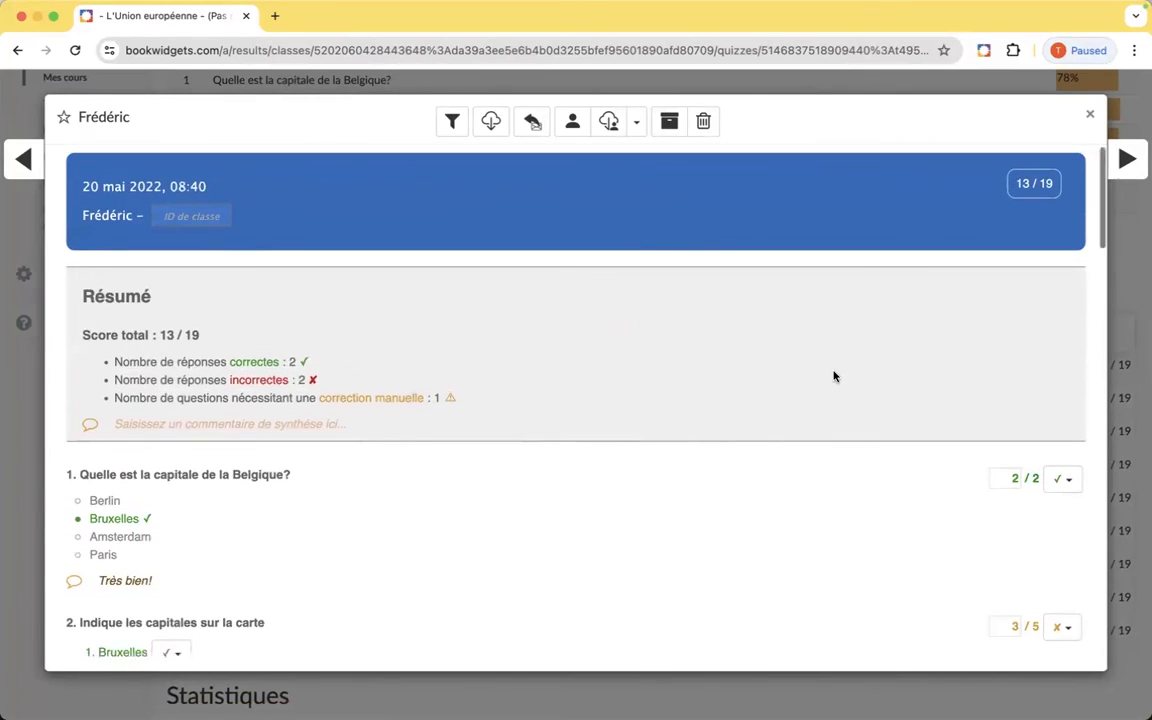
scroll(833, 375, "down", 6)
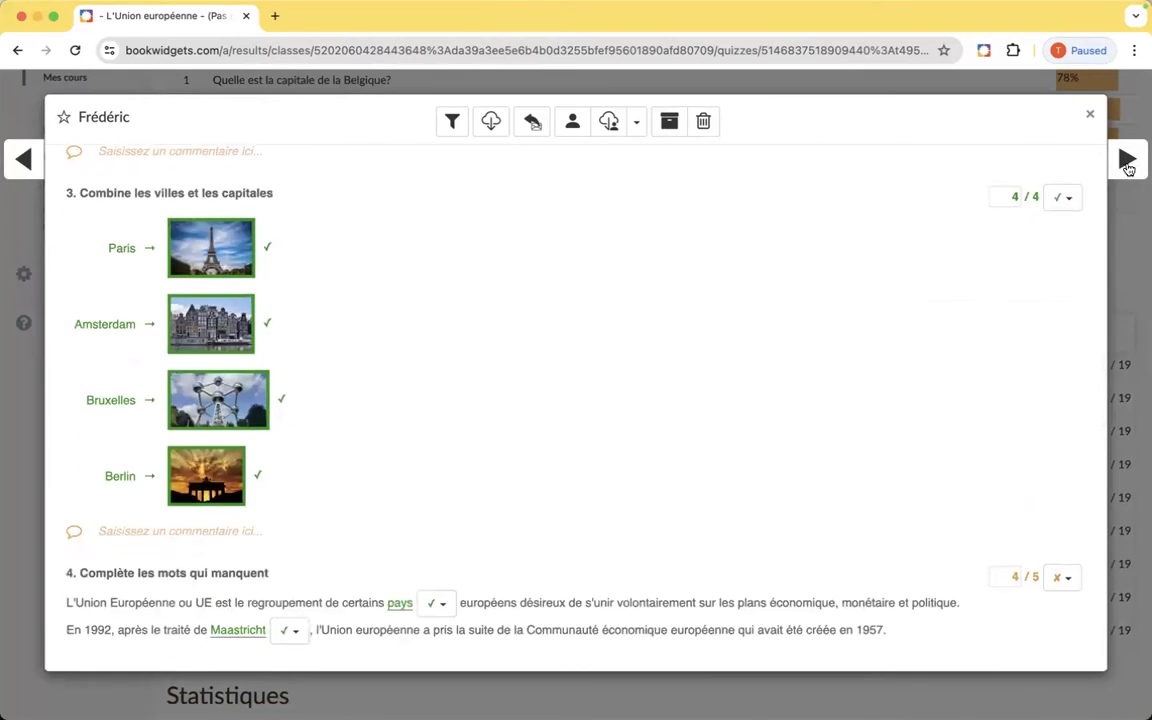
left_click(1126, 158)
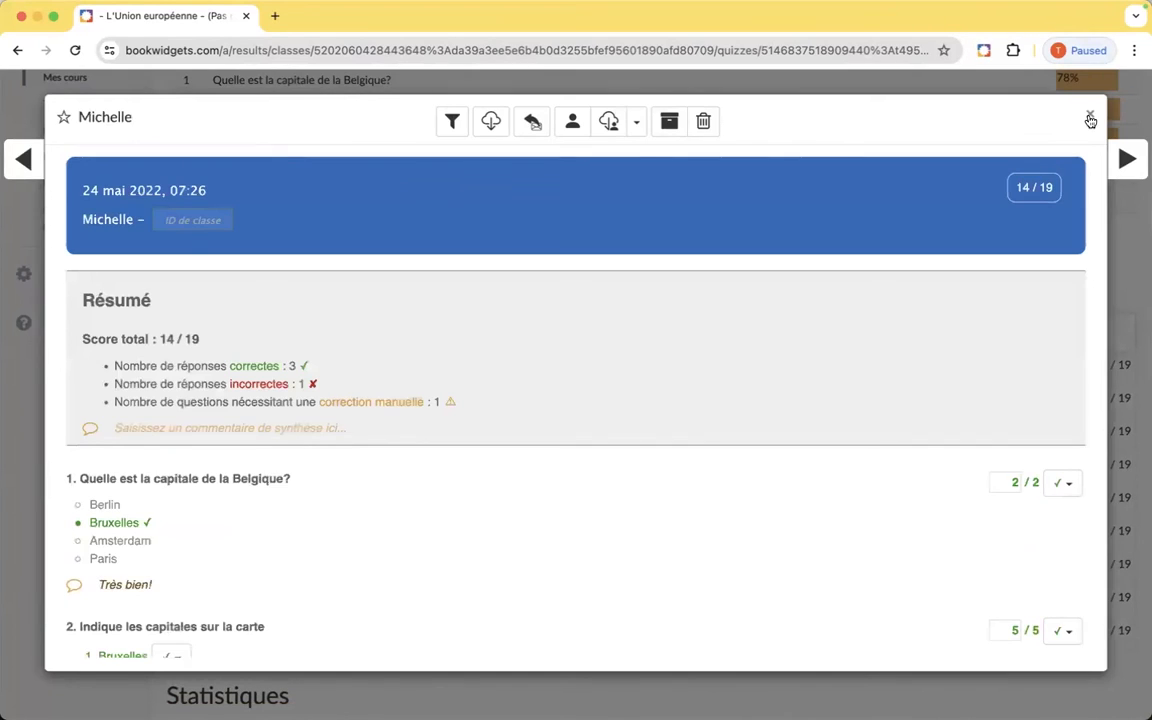
left_click(1089, 115)
scroll(499, 561, "up", 5)
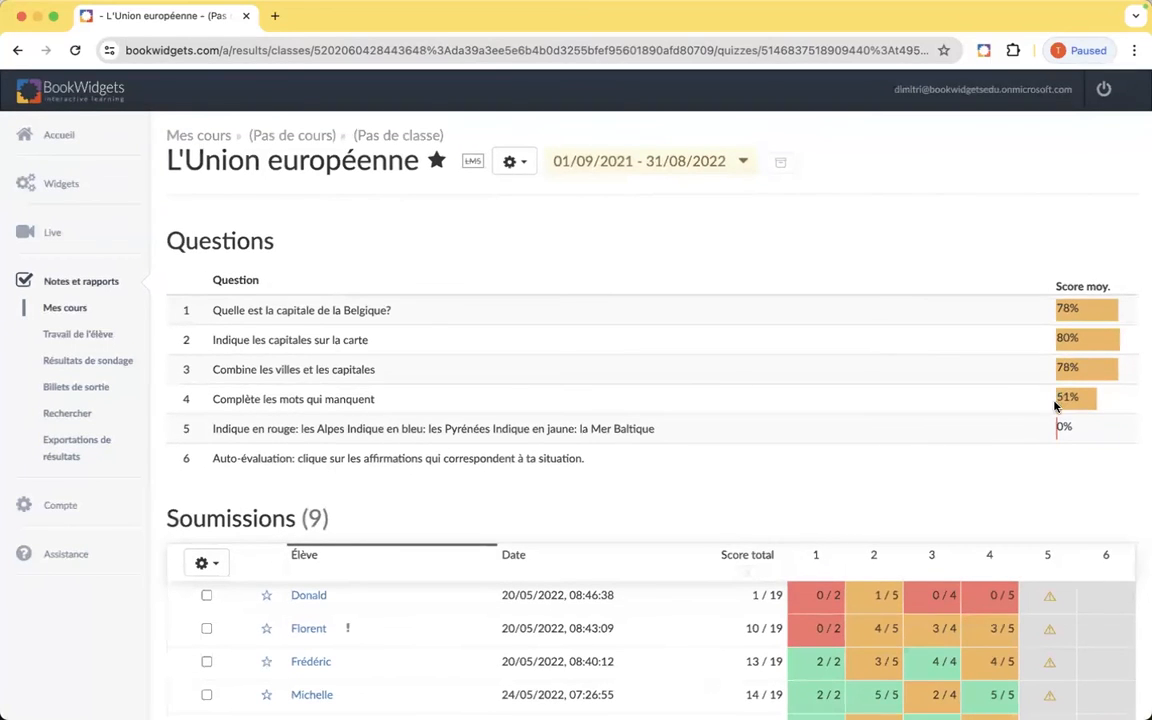
- Open all students' answers to Question 1, "Quelle est la capitale de la Belgique?", and review them
left_click(302, 315)
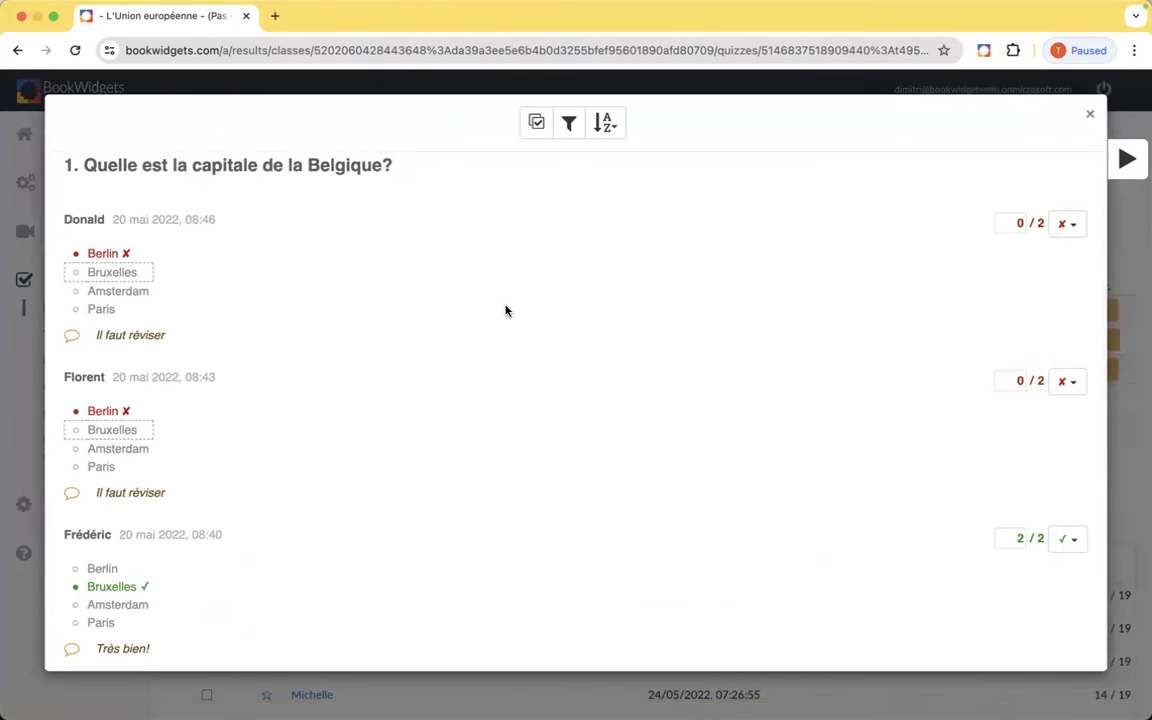
scroll(504, 309, "down", 10)
scroll(505, 310, "down", 5)
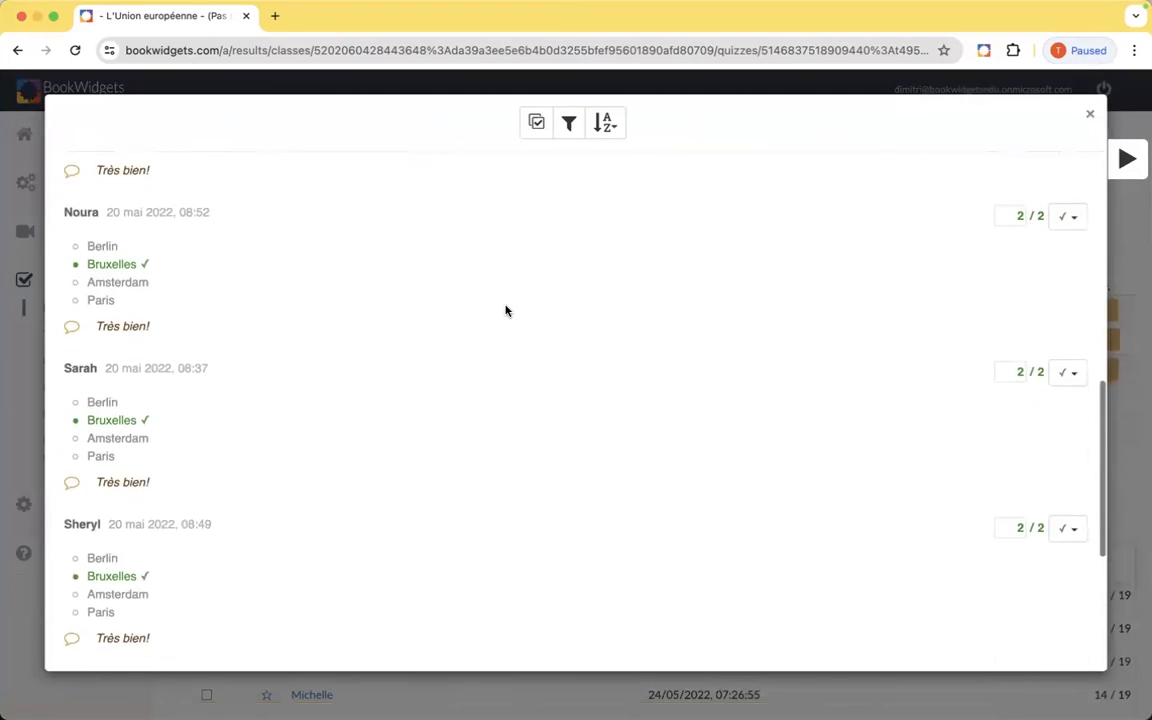
scroll(505, 310, "up", 15)
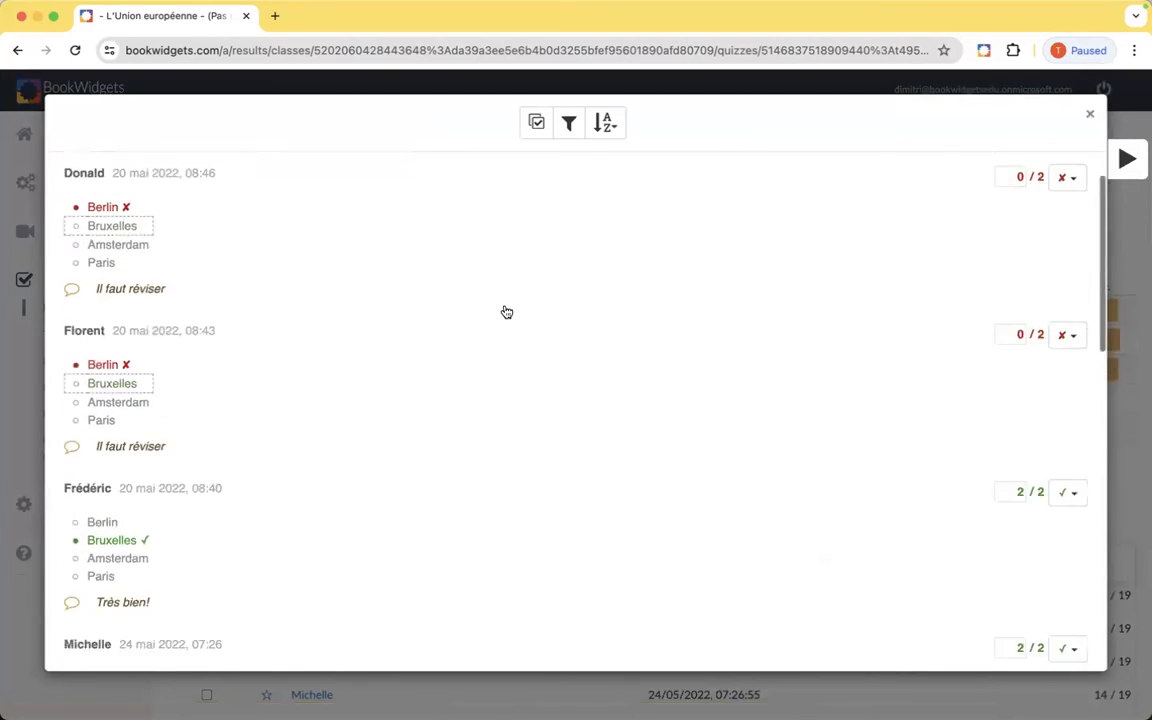
- Hide the correct answers to Question 1, group identical answers and open their shared comment for editing before leaving the question view
left_click(567, 125)
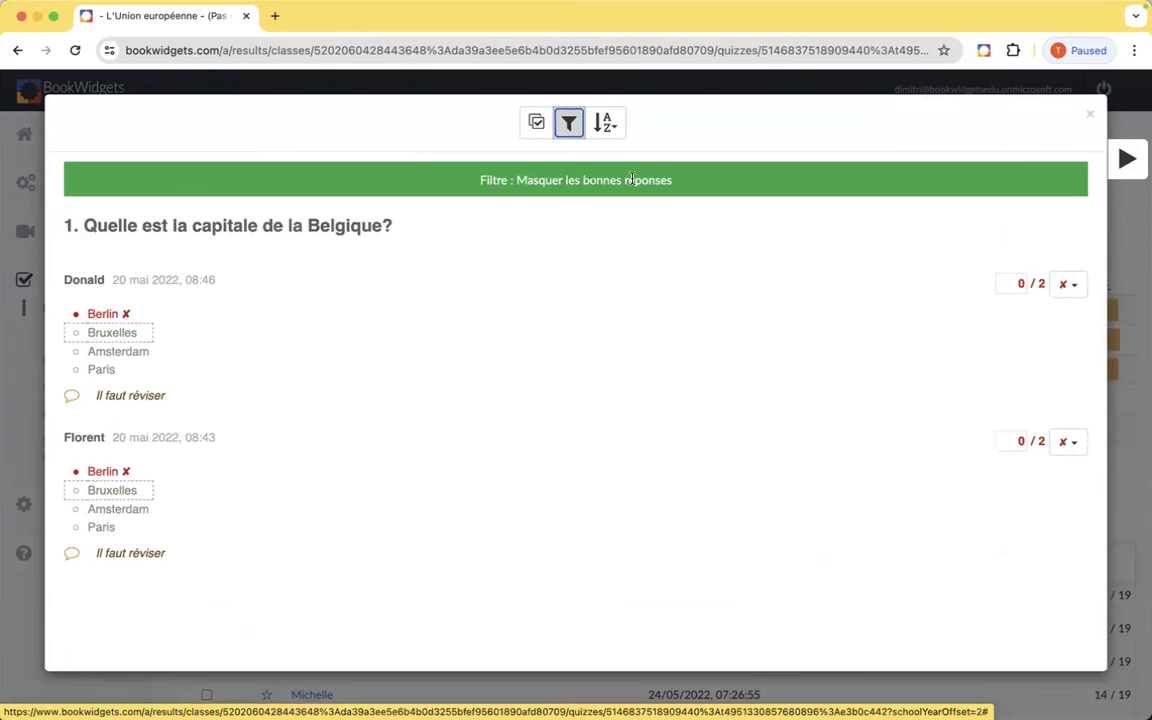
left_click(535, 125)
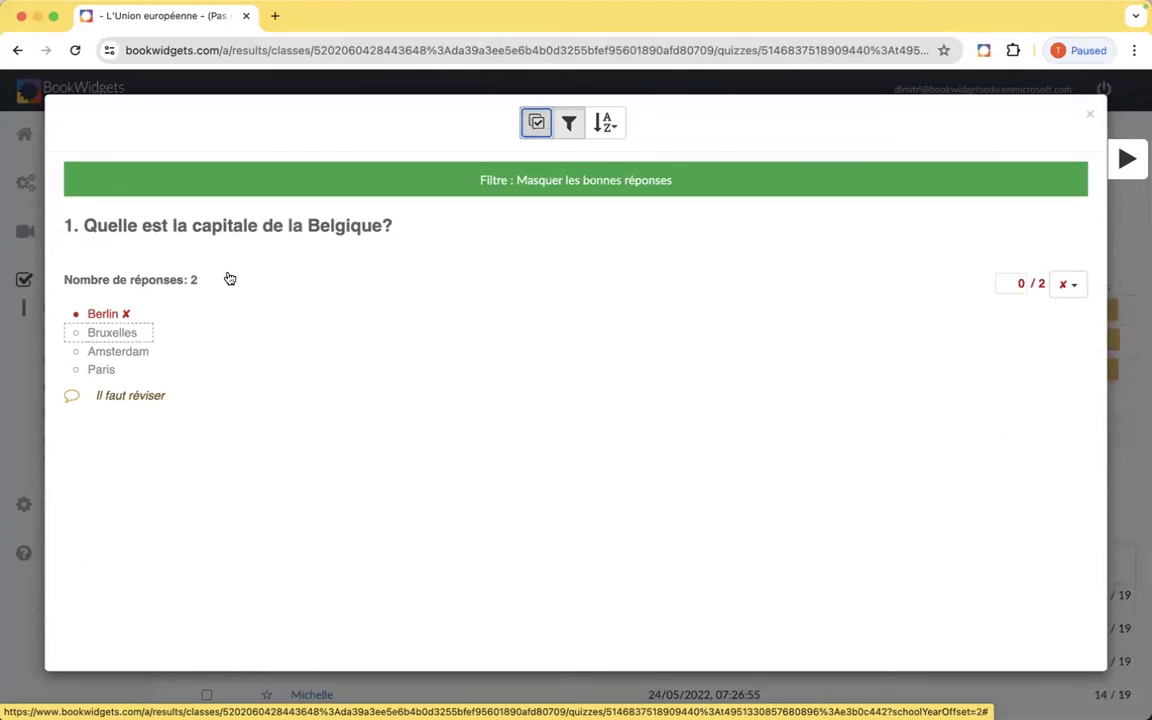
left_click(118, 396)
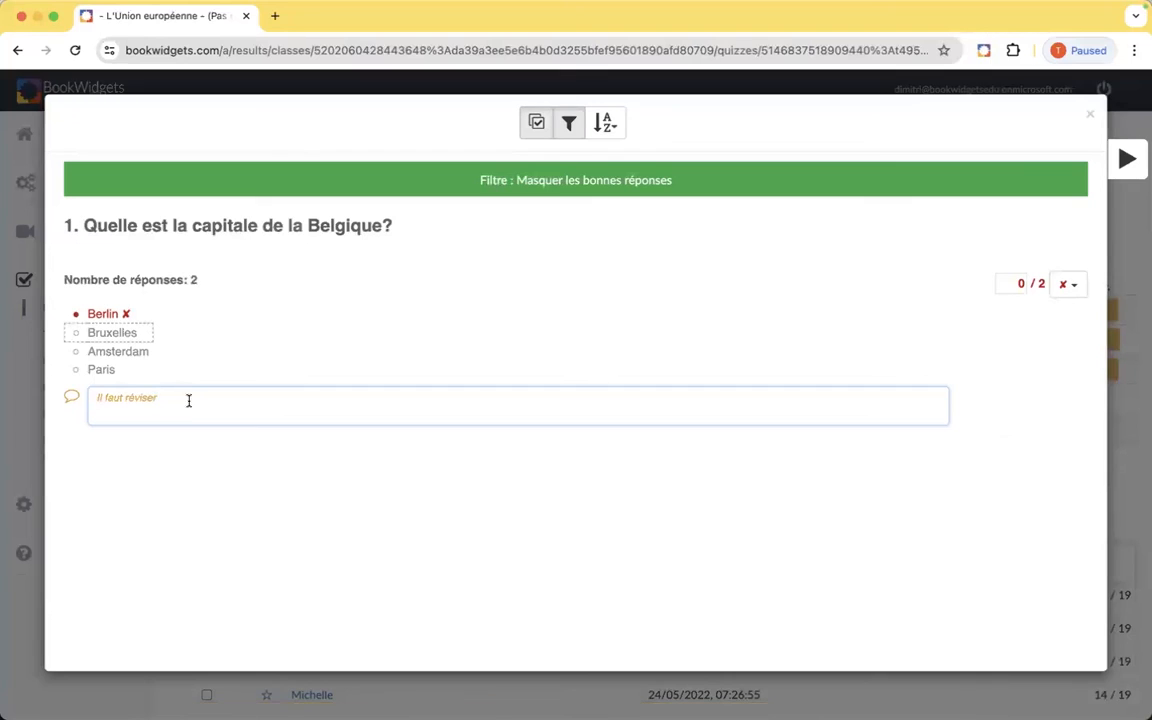
left_click_drag(188, 401, 93, 404)
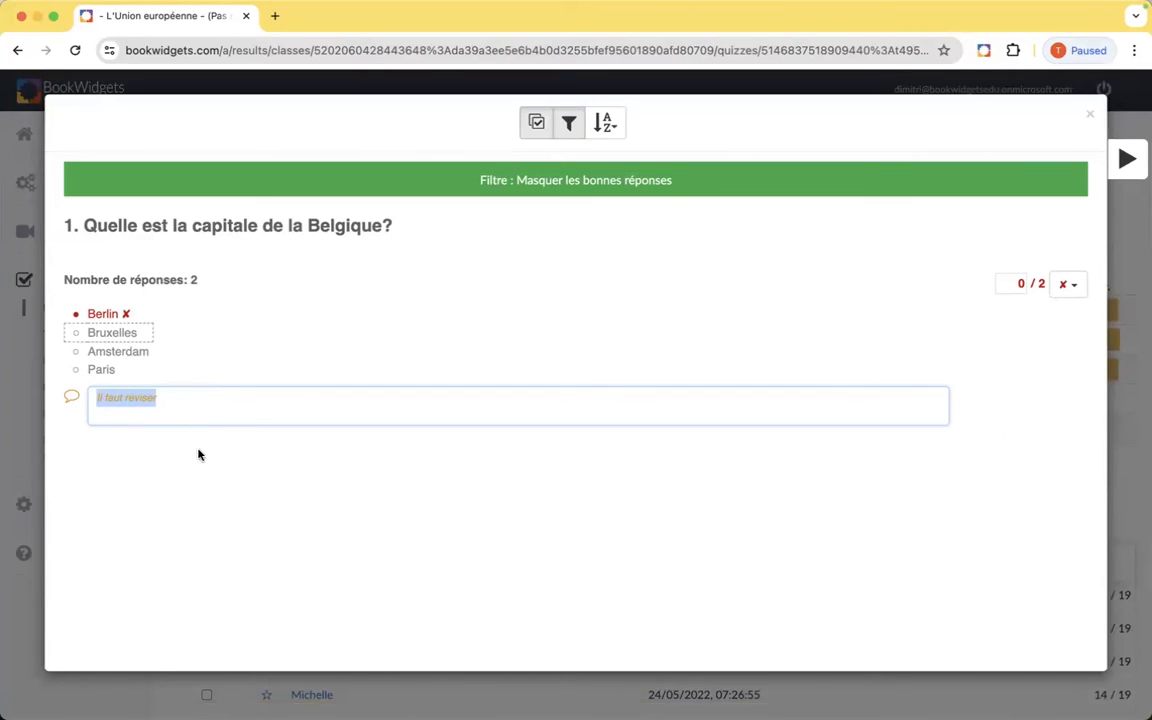
left_click(1091, 119)
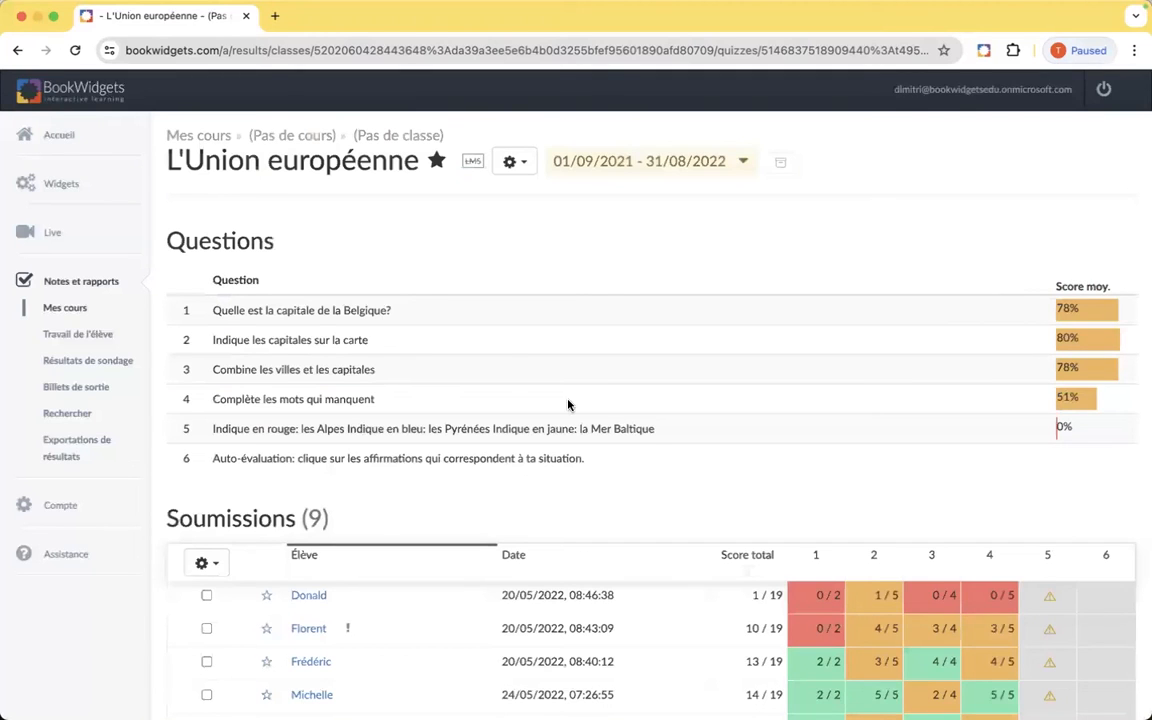
- Switch to the teacher's Moodle window and close the student's submission to show the Soumissions list in Résultats BookWidgets
key("ctrl+Up")
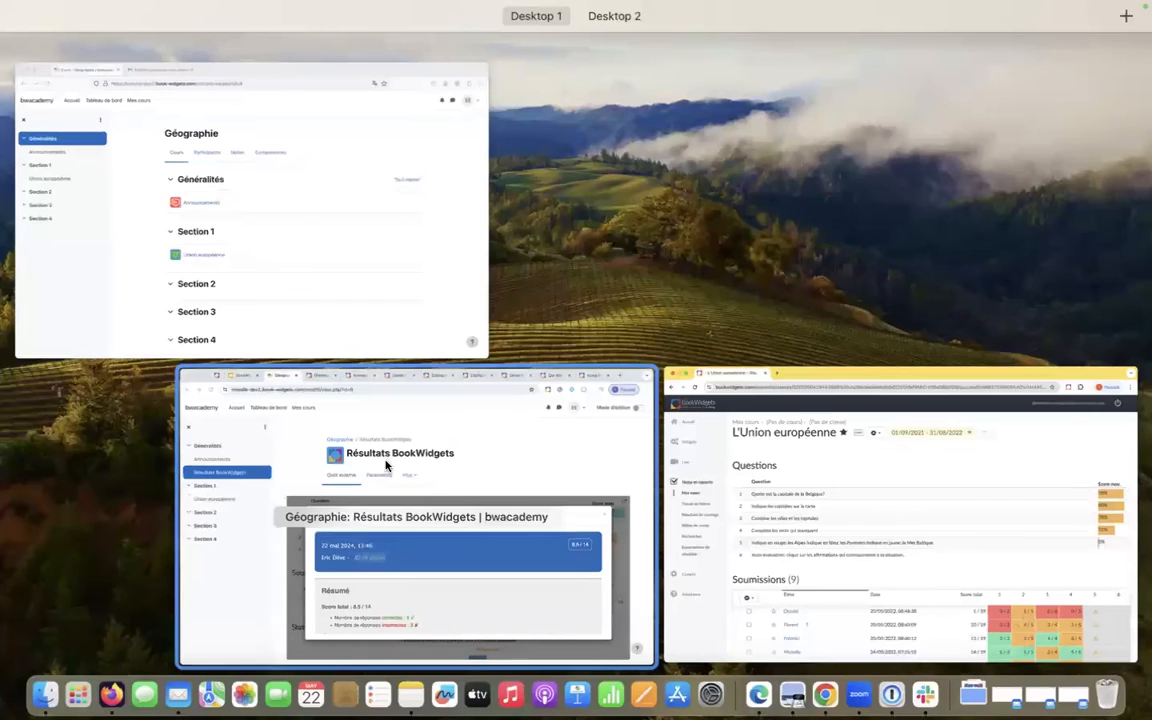
left_click(386, 465)
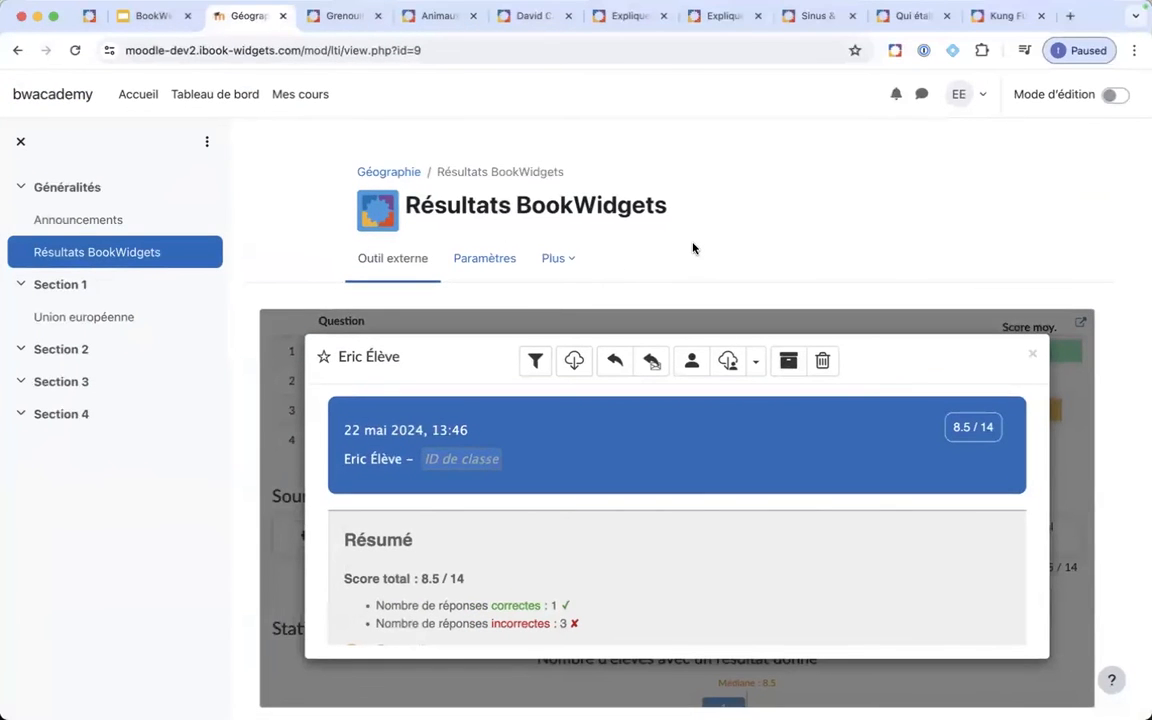
scroll(693, 247, "down", 2)
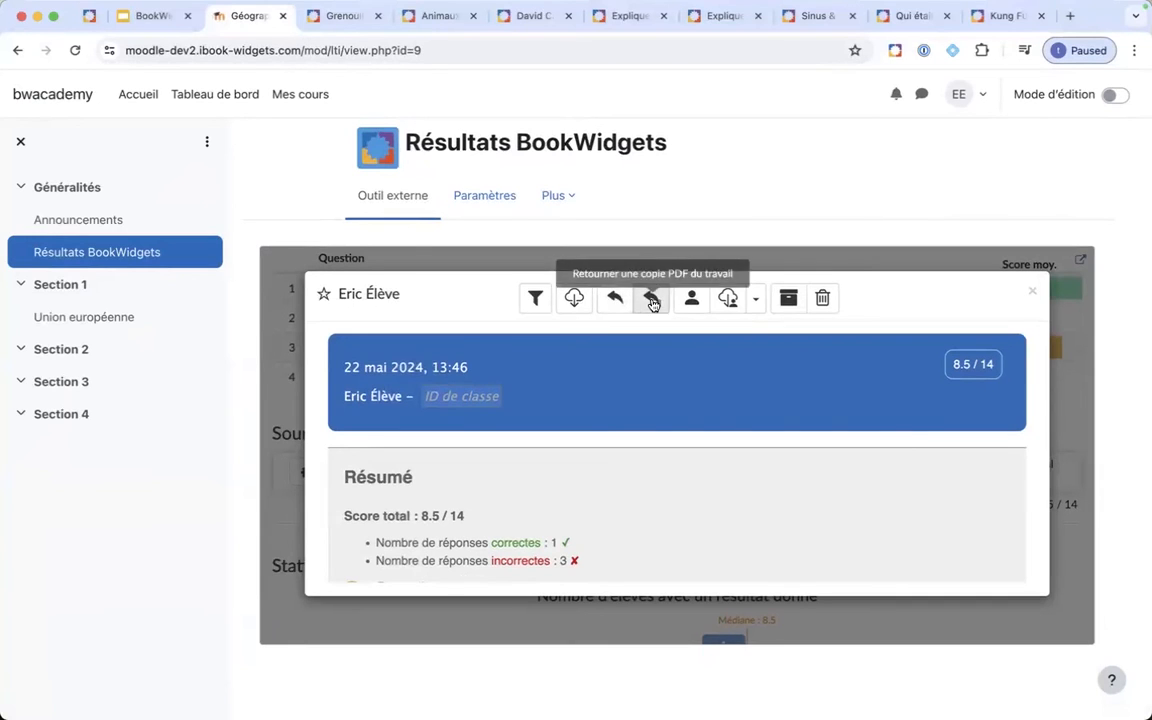
left_click(1032, 291)
scroll(727, 383, "down", 2)
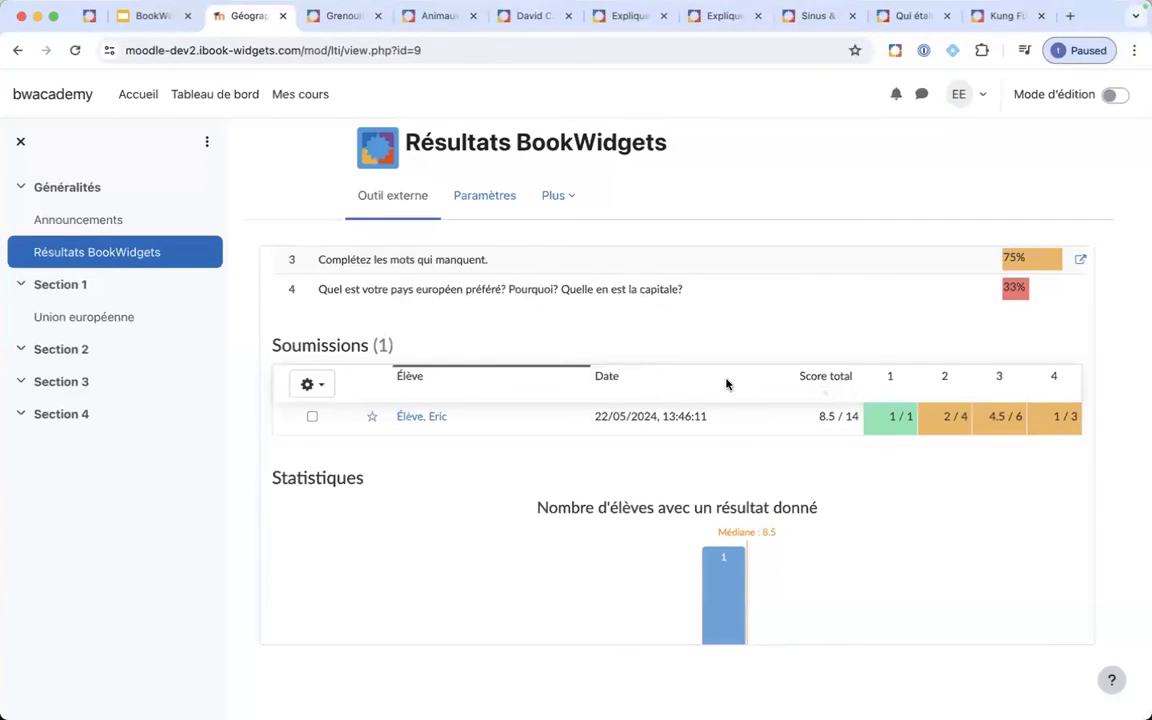
scroll(727, 383, "down", 1)
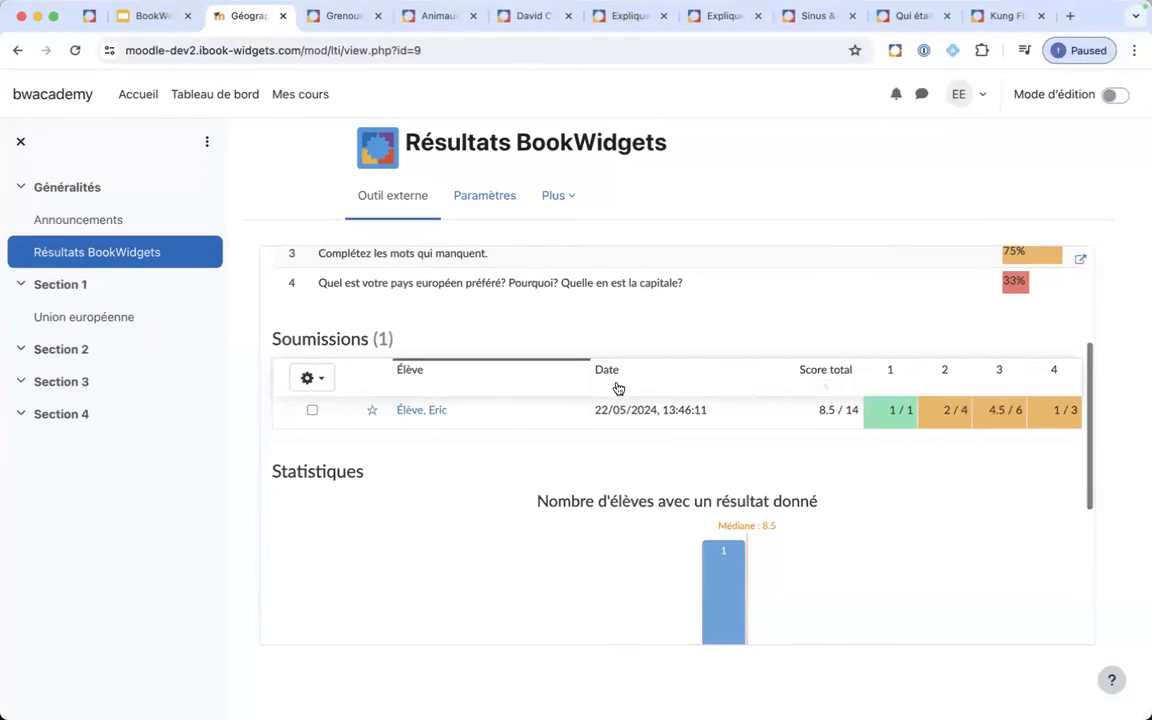
- Return the student's "Union européenne" work so that the final grade is sent to the LMS
left_click(312, 380)
scroll(532, 451, "down", 1)
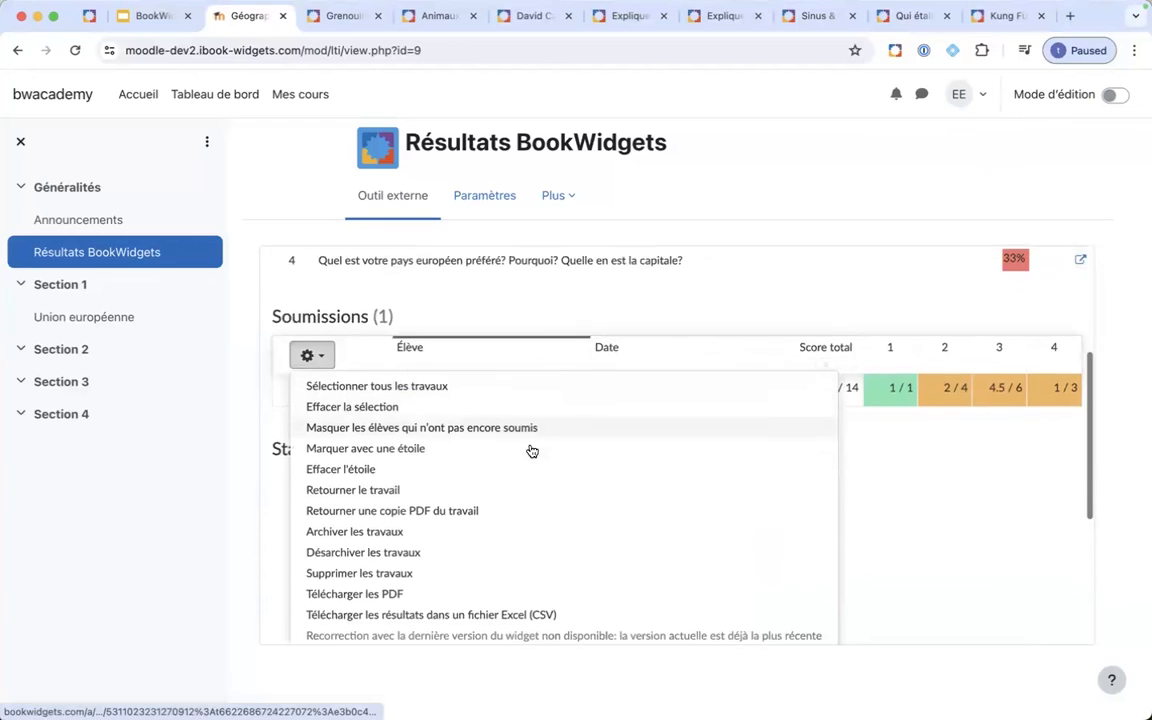
scroll(532, 451, "down", 2)
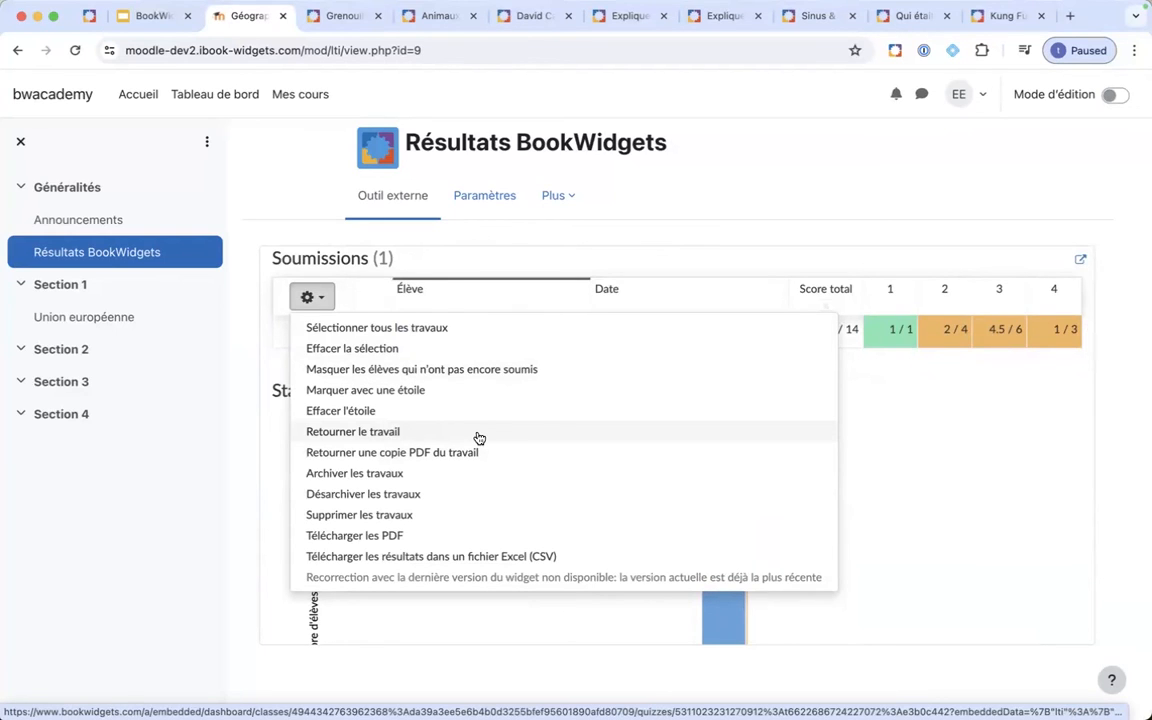
left_click(479, 435)
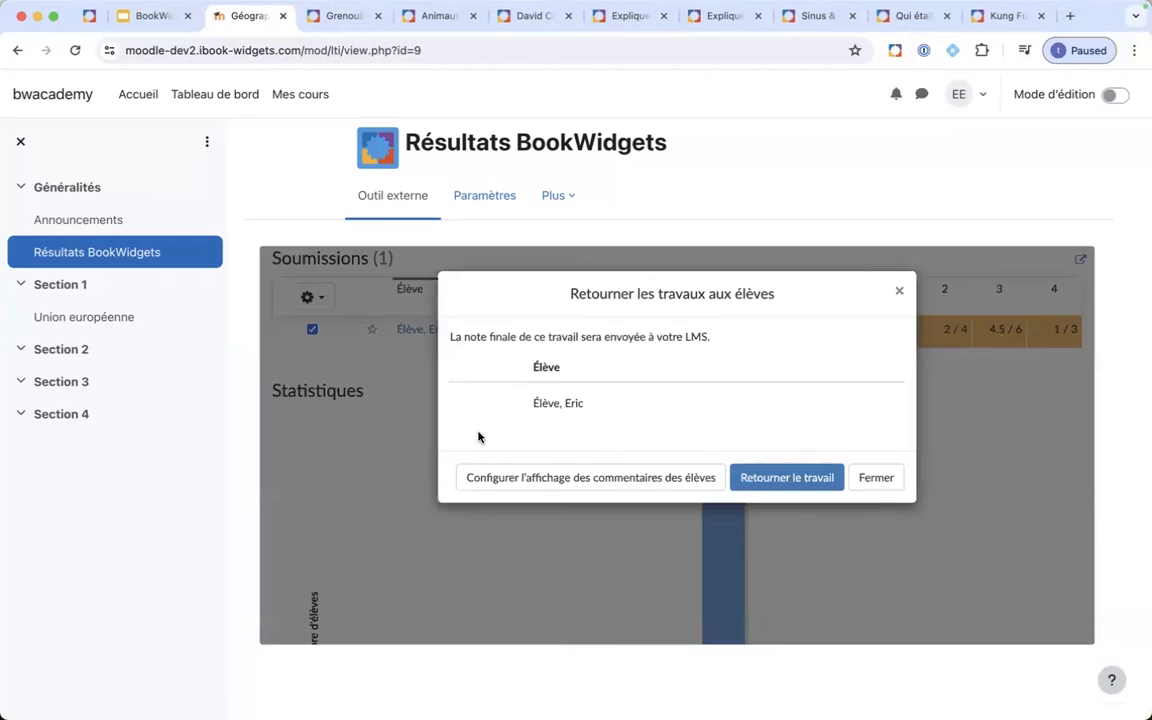
left_click(746, 477)
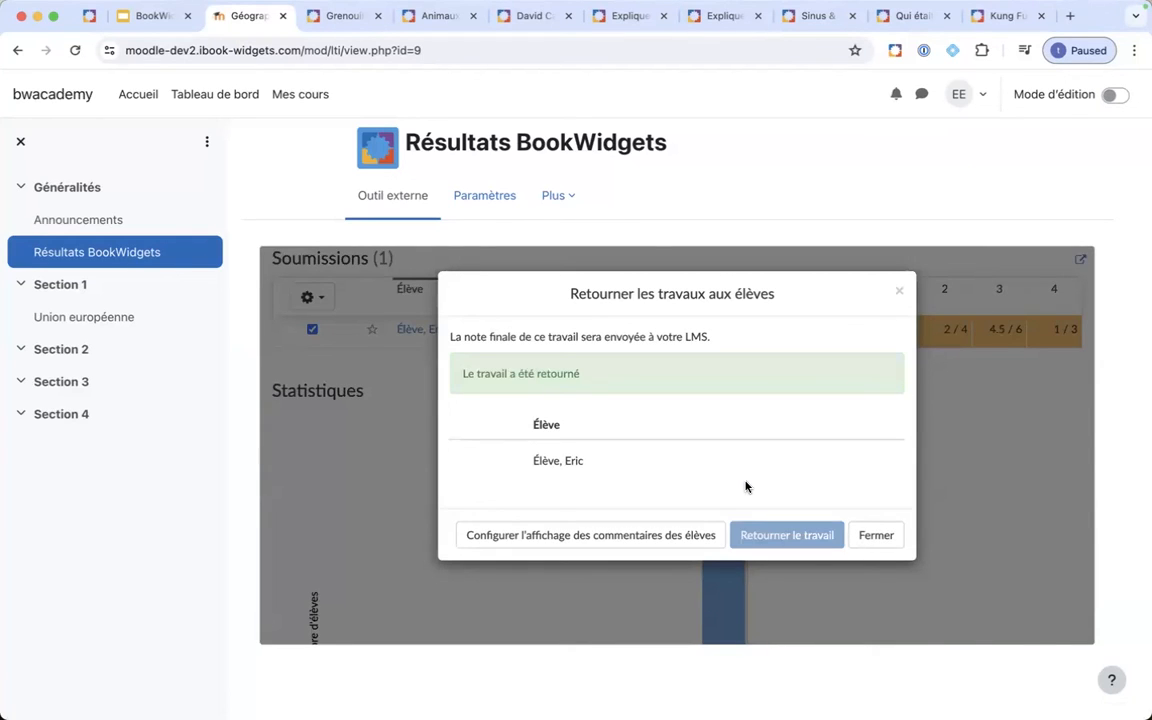
left_click(897, 291)
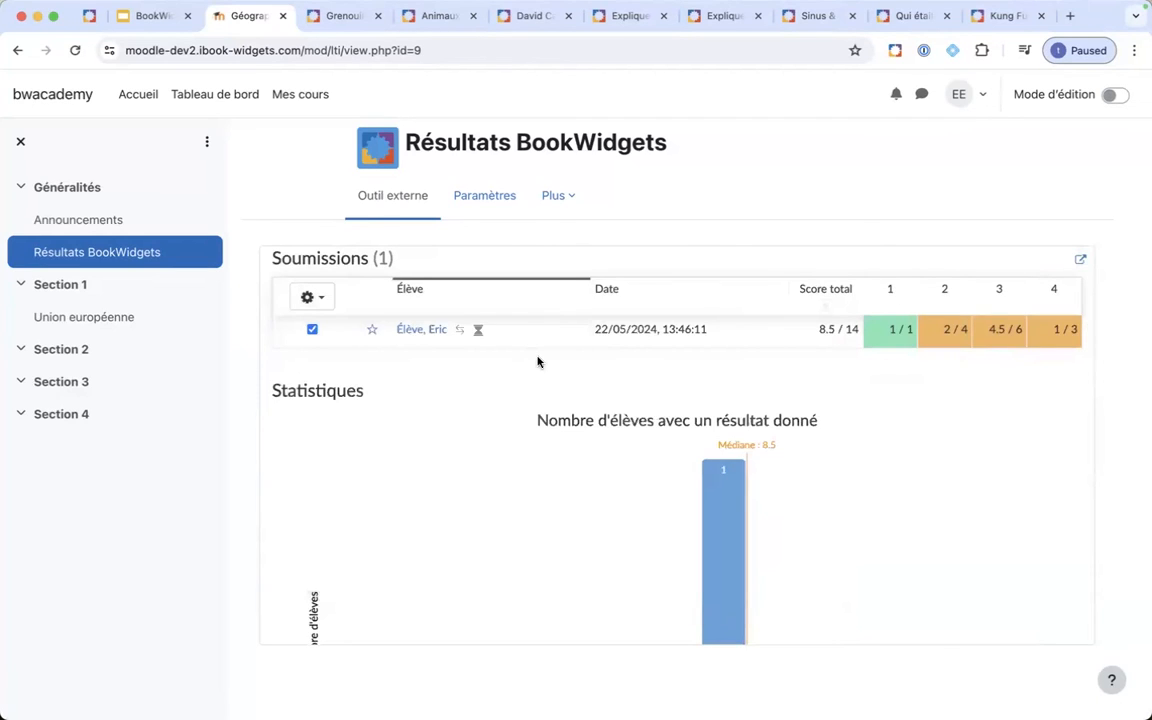
mouse_move(458, 337)
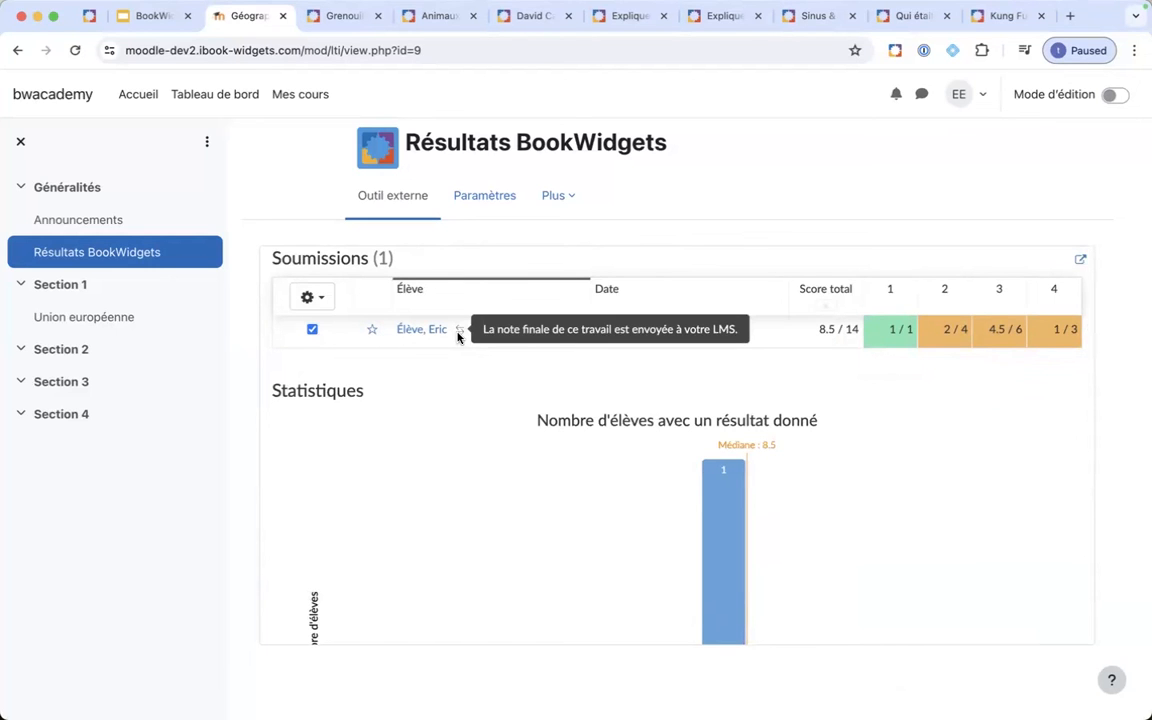
- Switch to the student's Moodle window and check the returned "Union européenne" grade in the Géographie course's Notes
key("ctrl+Up")
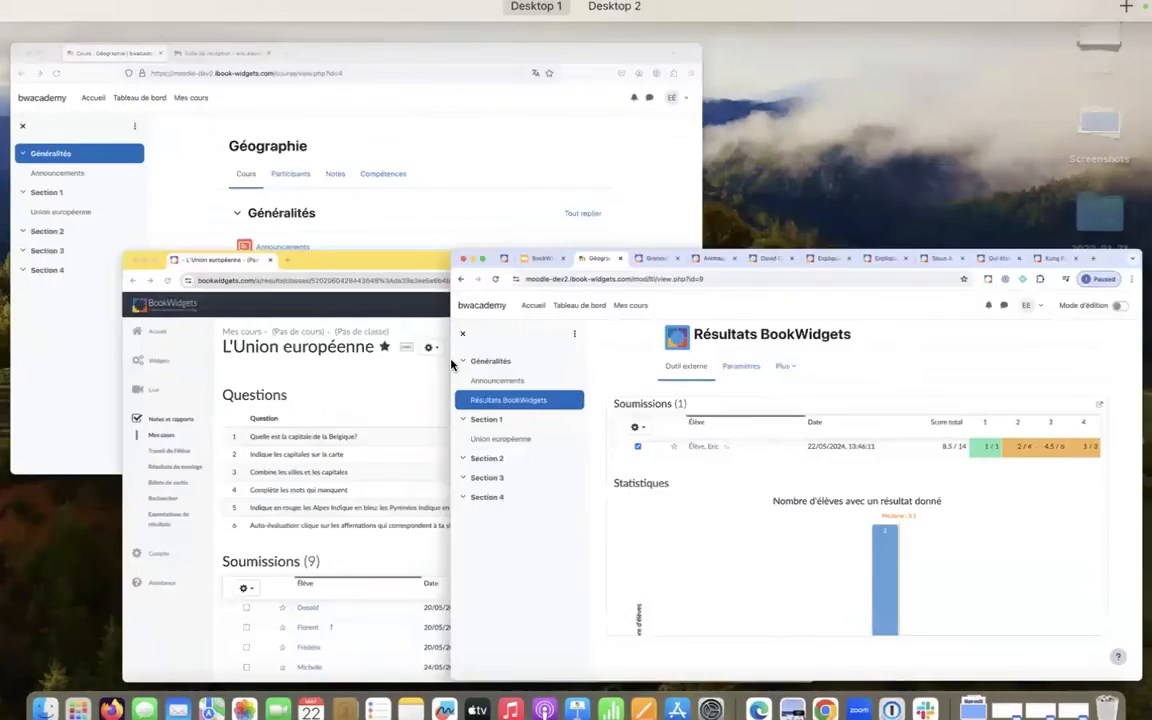
left_click(301, 283)
left_click(540, 227)
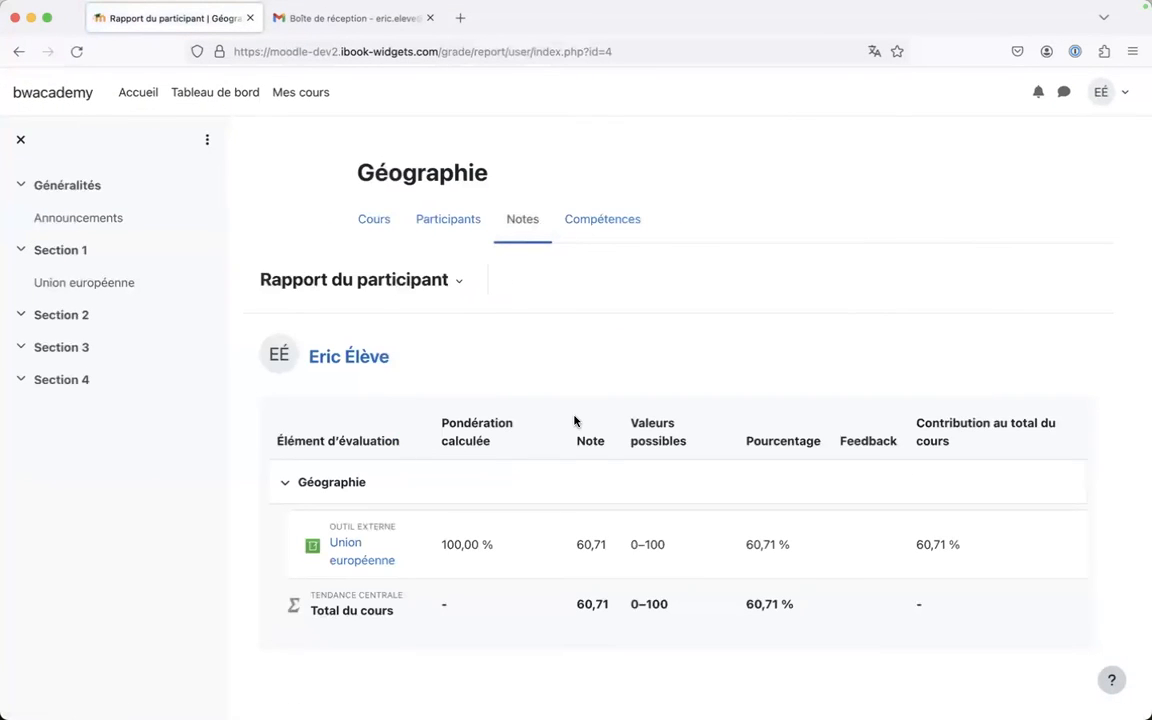
scroll(575, 420, "down", 1)
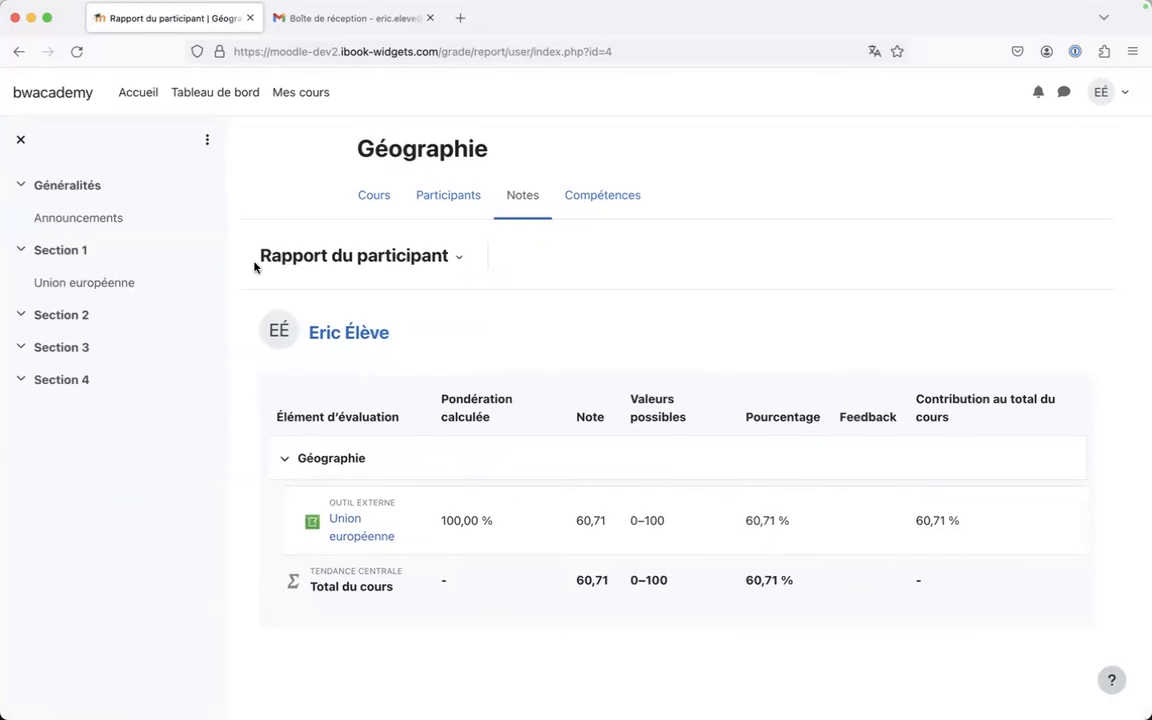
left_click(522, 195)
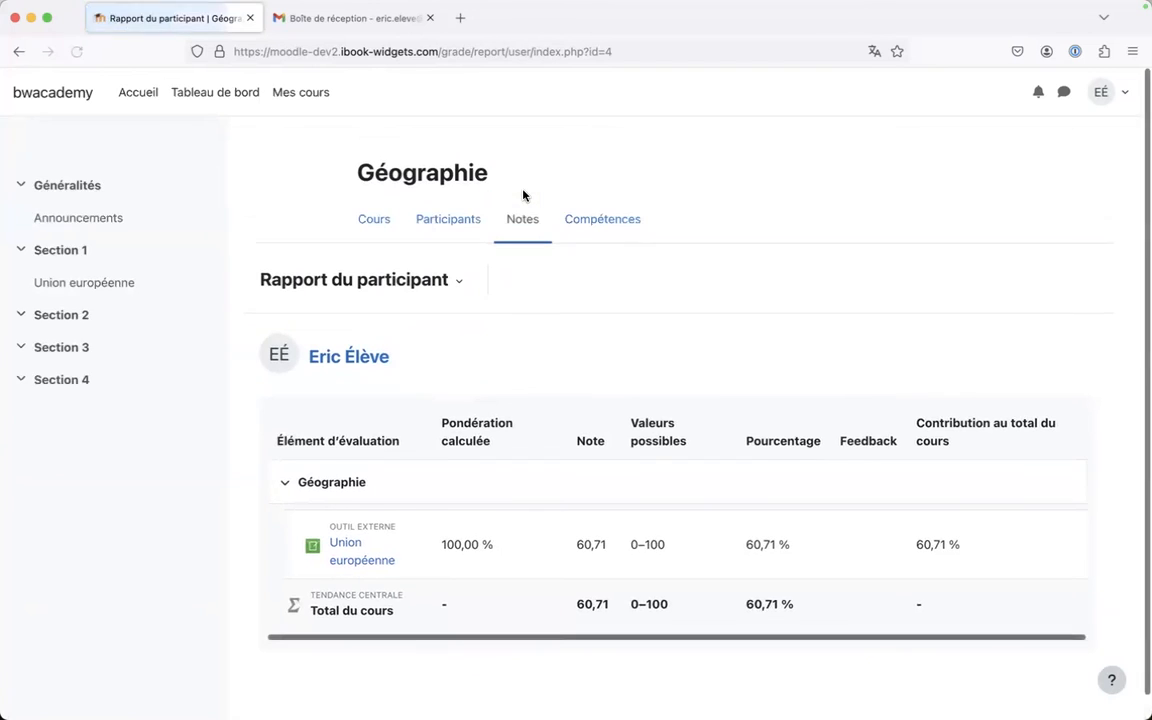
- Switch to the teacher's Moodle window and start returning a PDF copy of the selected "Union européenne" submission
key("ctrl+Up")
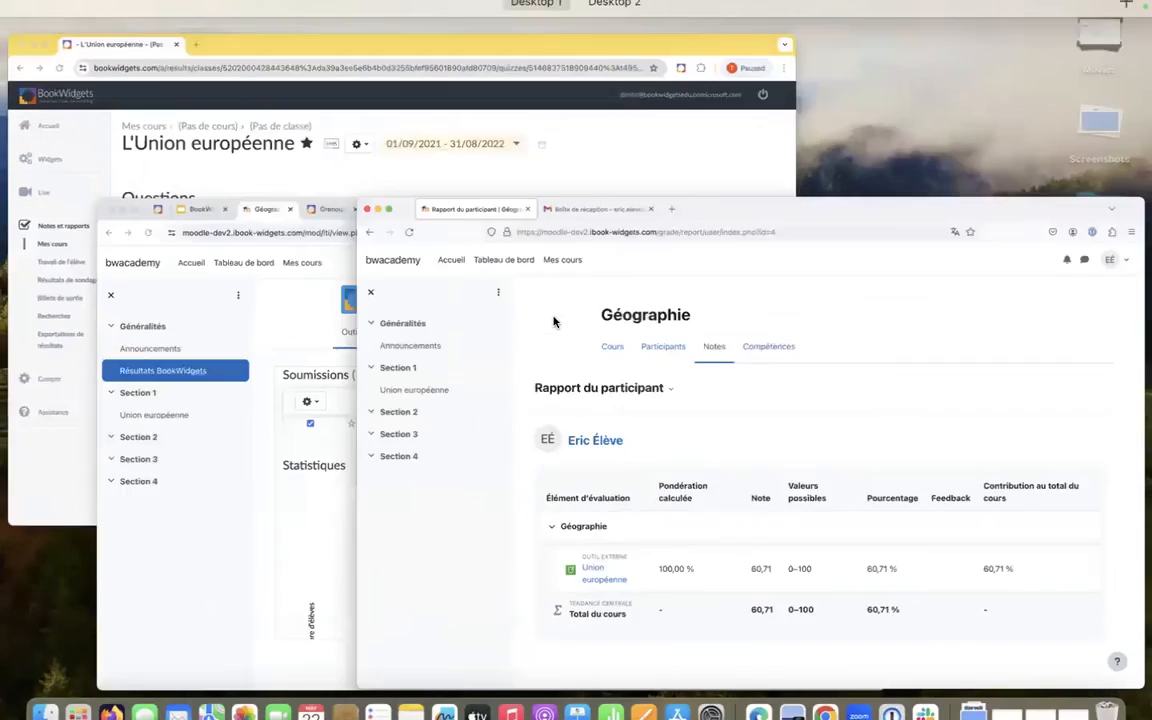
left_click(450, 476)
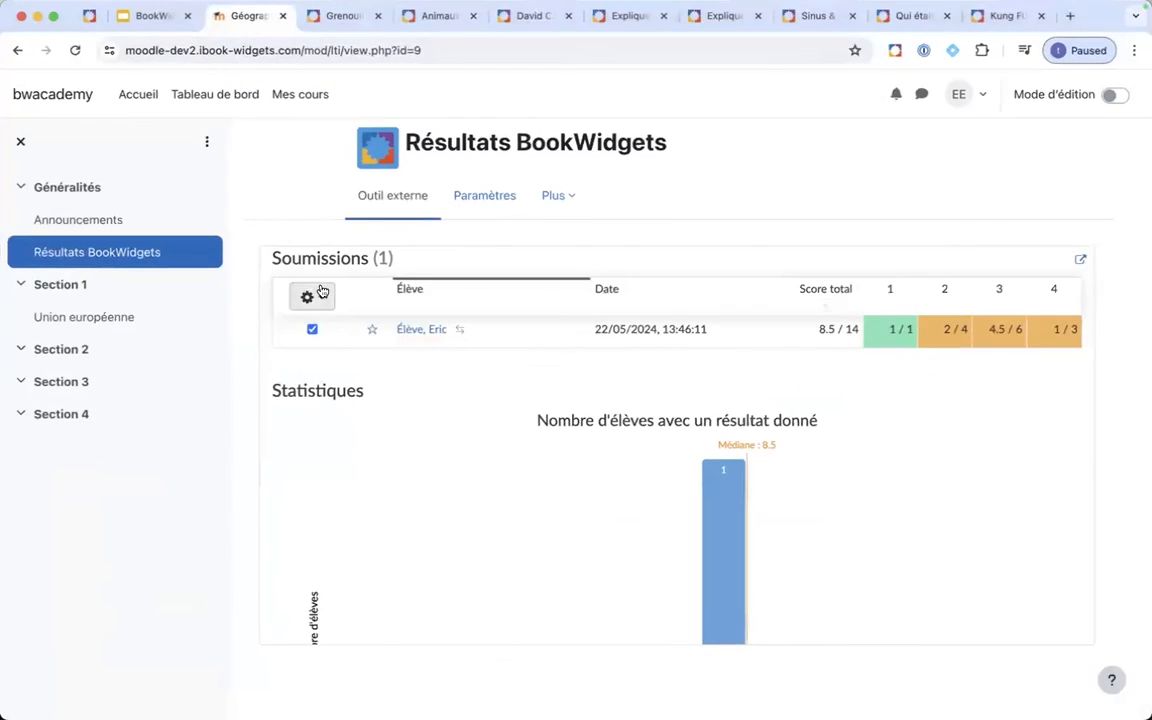
scroll(310, 332, "up", 3)
left_click(312, 419)
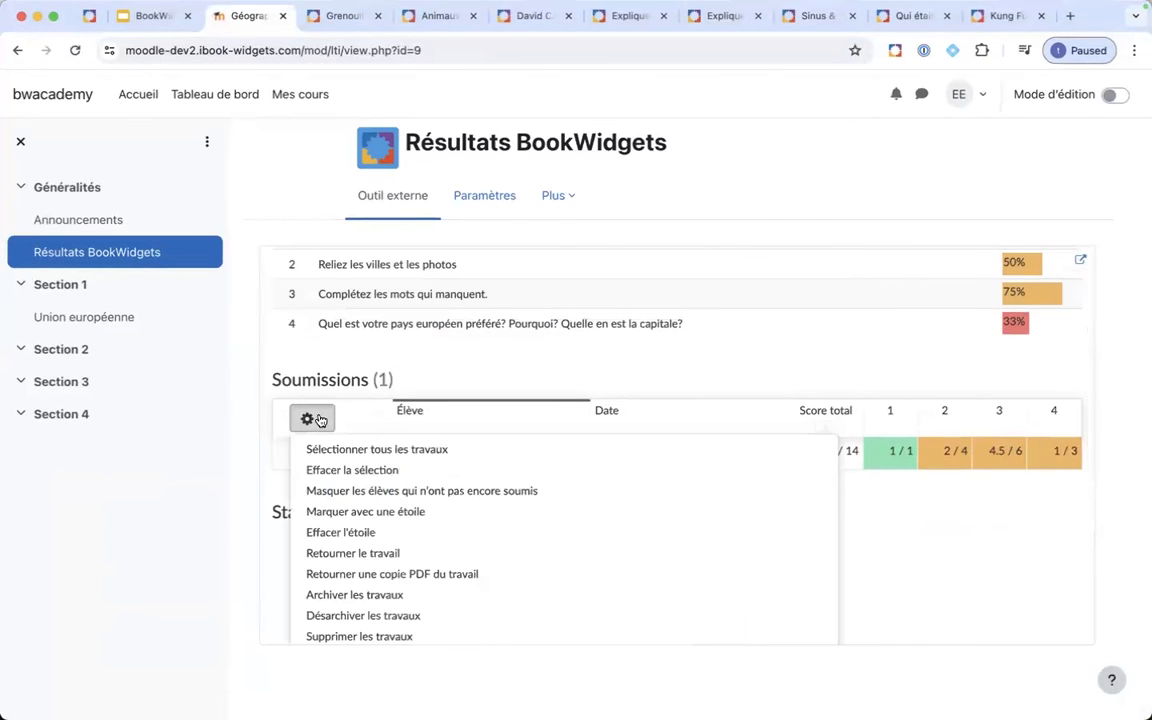
scroll(420, 485, "down", 2)
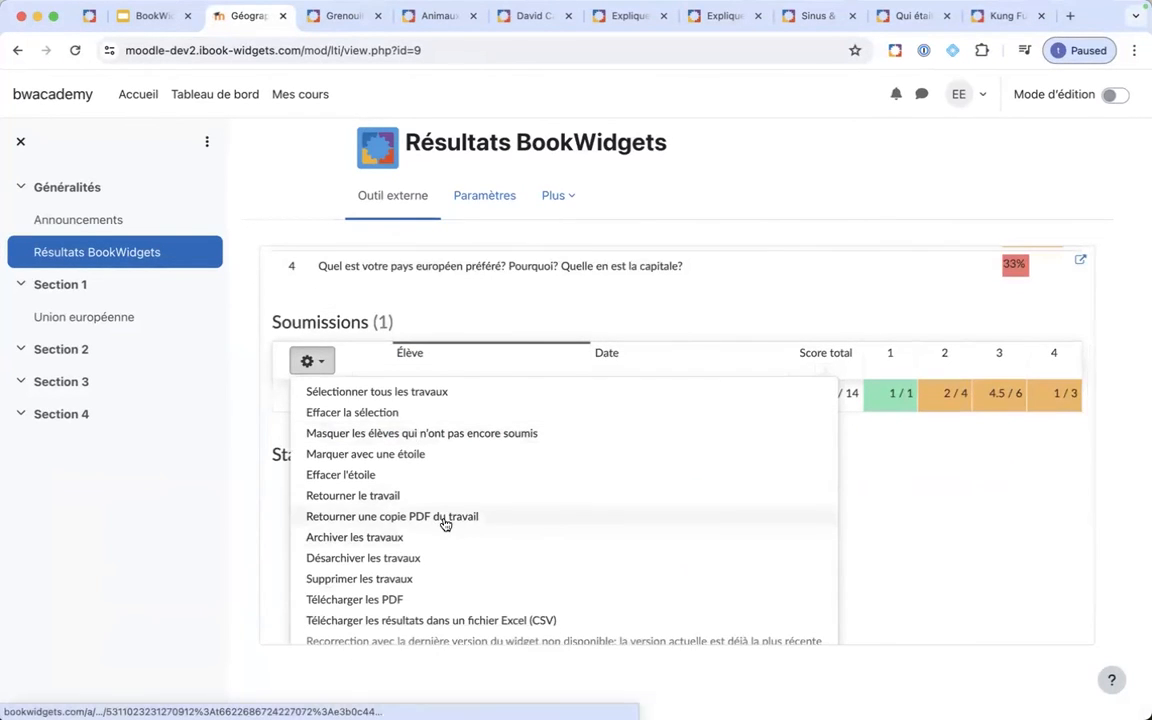
left_click(444, 518)
scroll(624, 501, "down", 2)
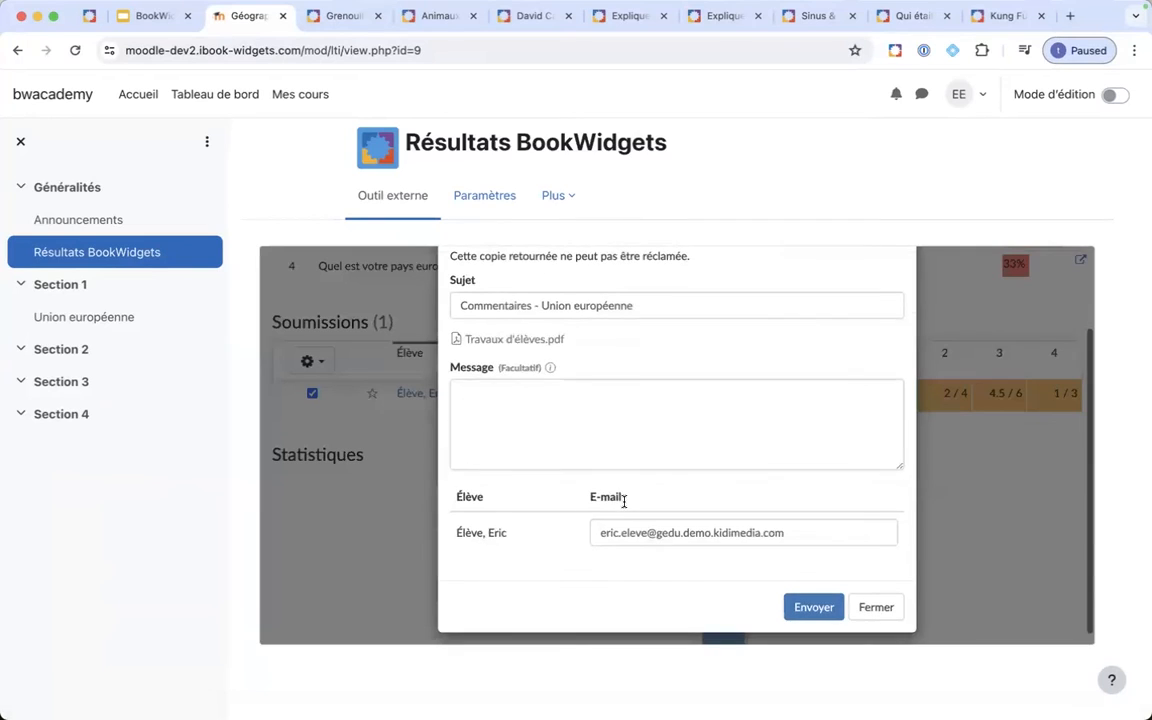
- Add the message "Voici le feedback. ....", send the PDF copy to the student by e-mail and close the dialog
left_click(574, 432)
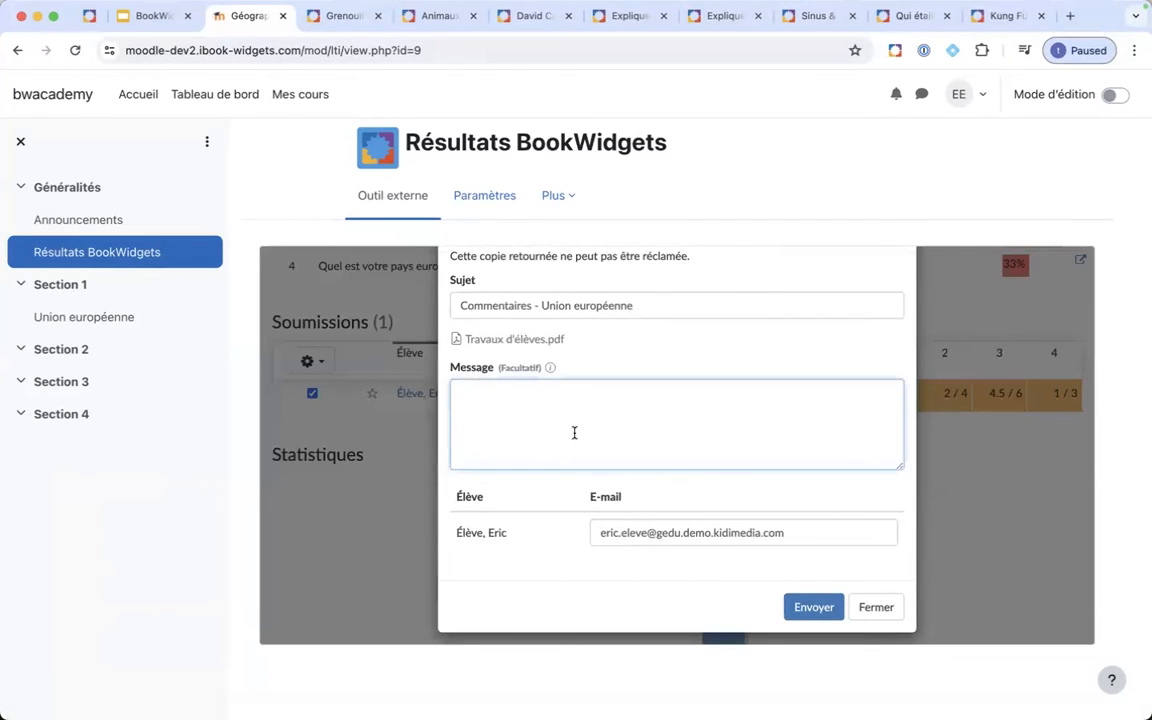
type("Co")
type("VOic")
type("i le feedback. ....")
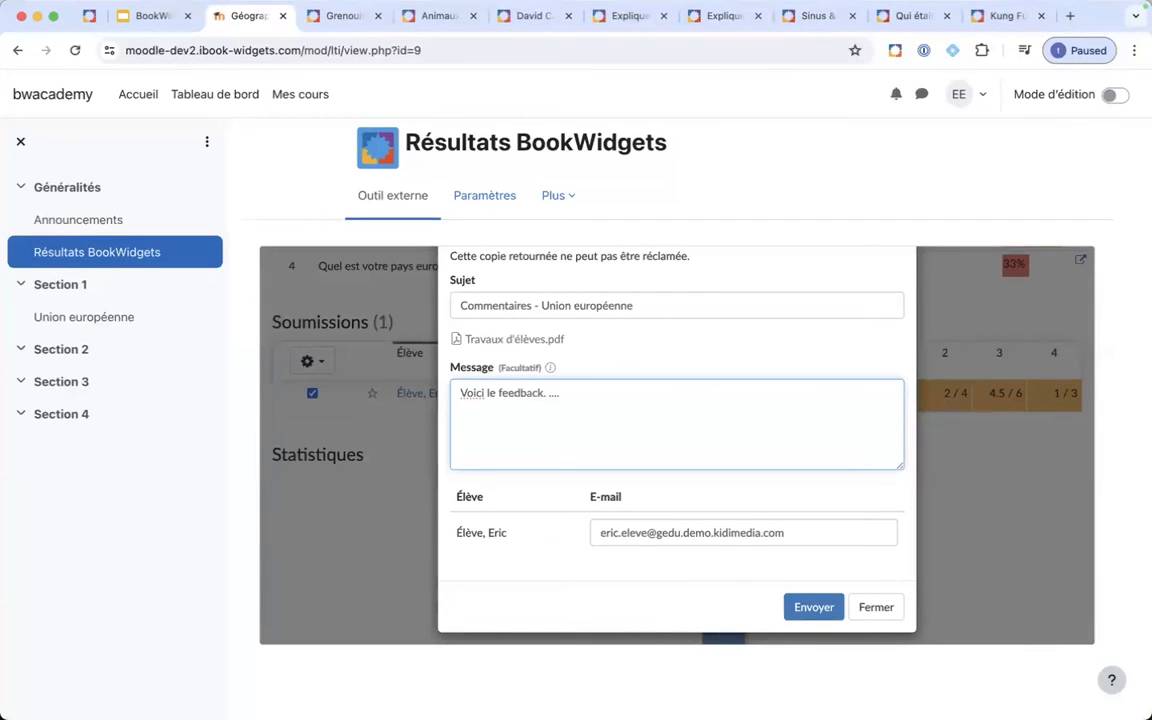
scroll(502, 432, "down", 1)
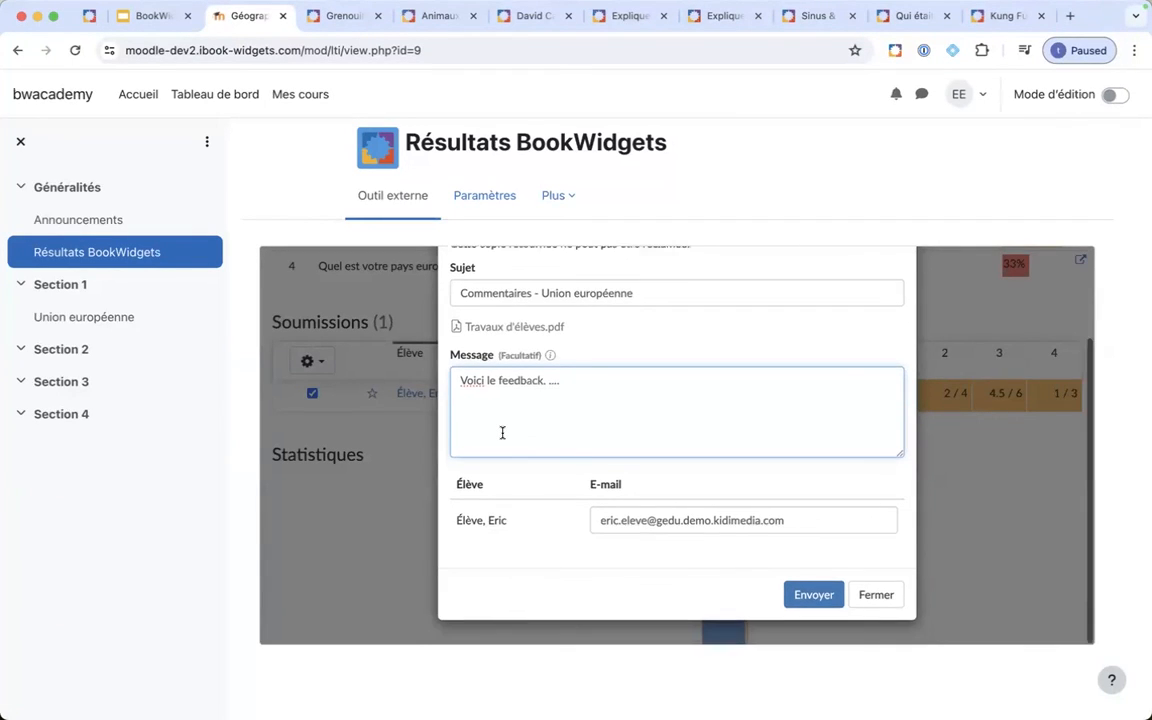
scroll(502, 432, "up", 3)
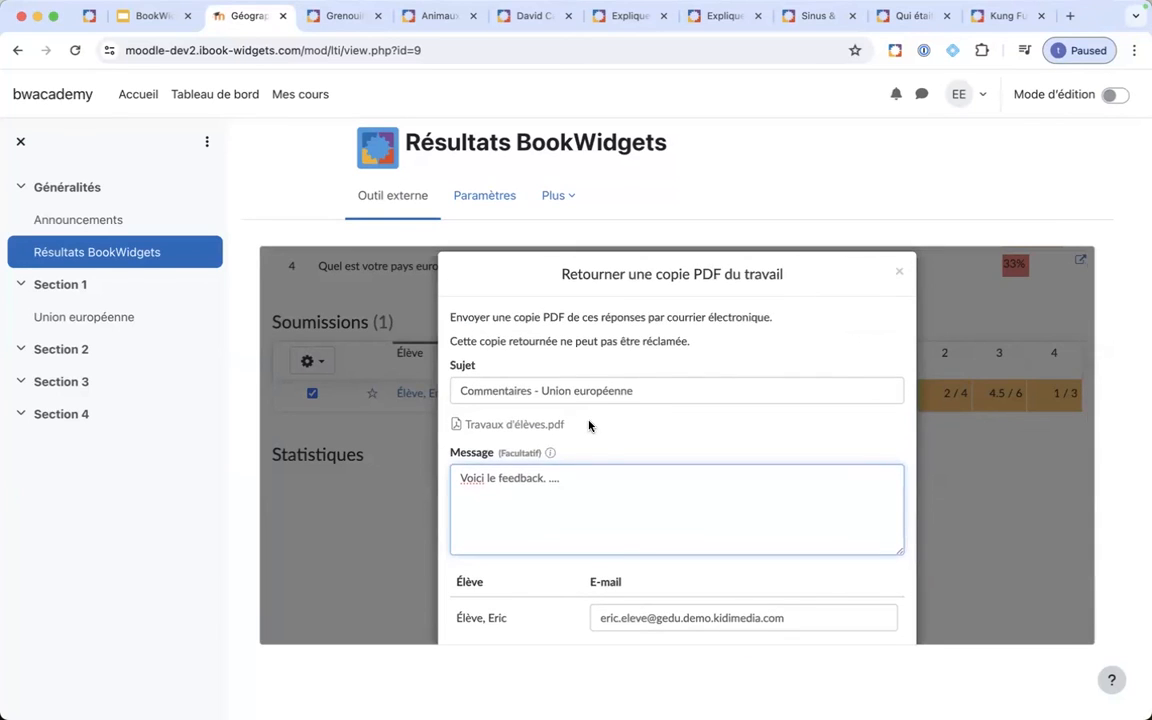
scroll(589, 424, "down", 3)
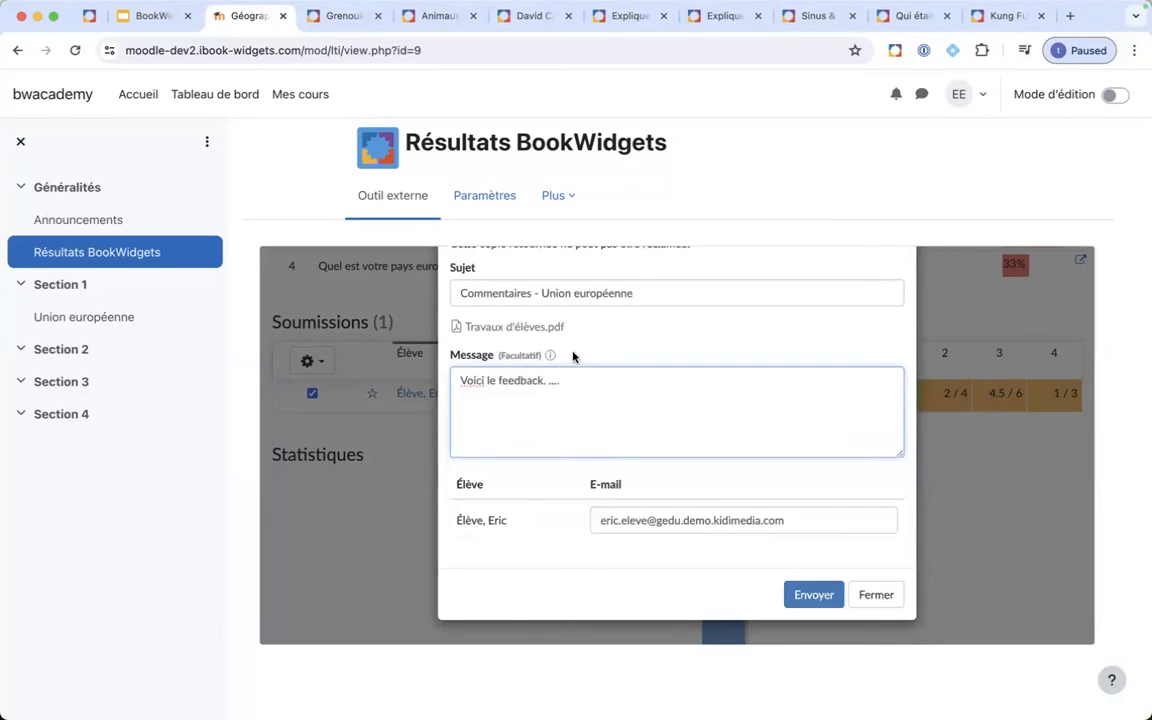
left_click(812, 594)
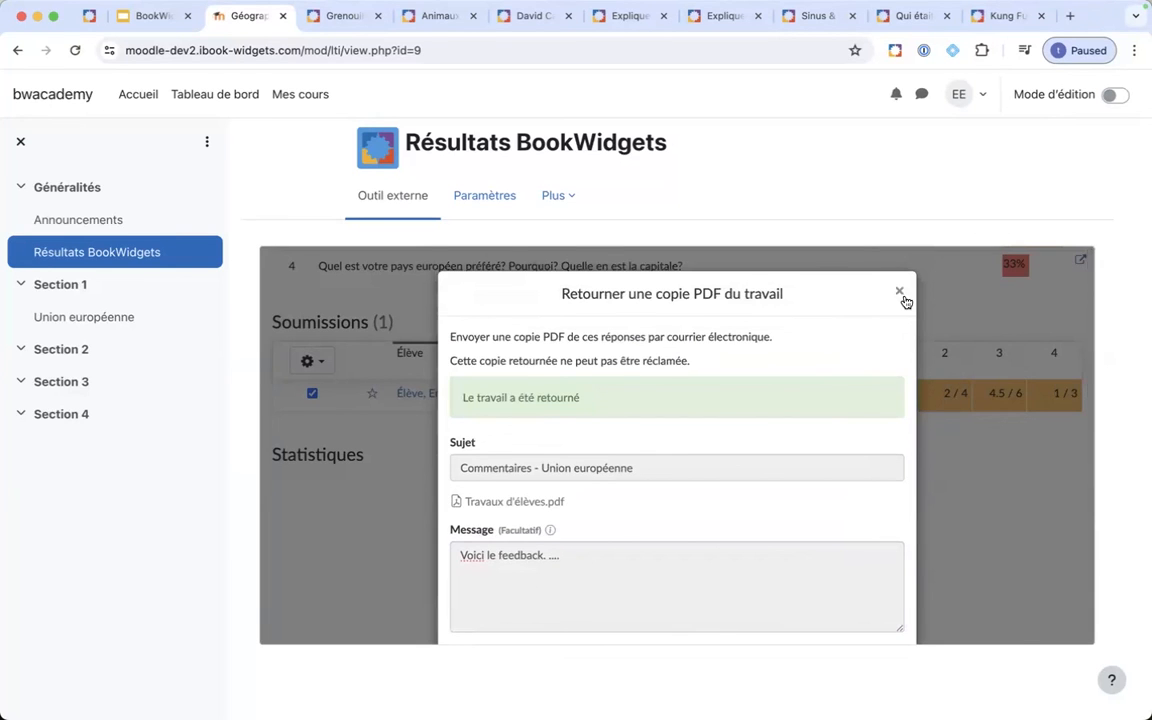
left_click(900, 294)
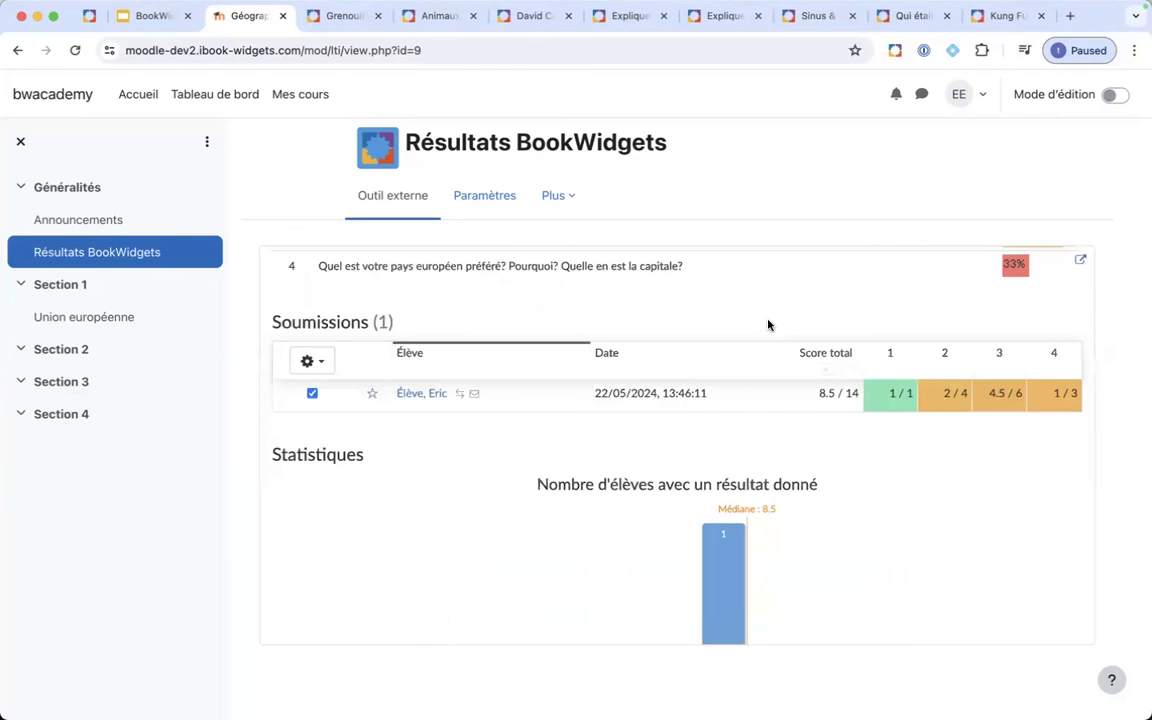
- Switch to the student's Gmail inbox, reload it and open the PDF attached to the "Commentaires - Union européenne" message
key("ctrl+Up")
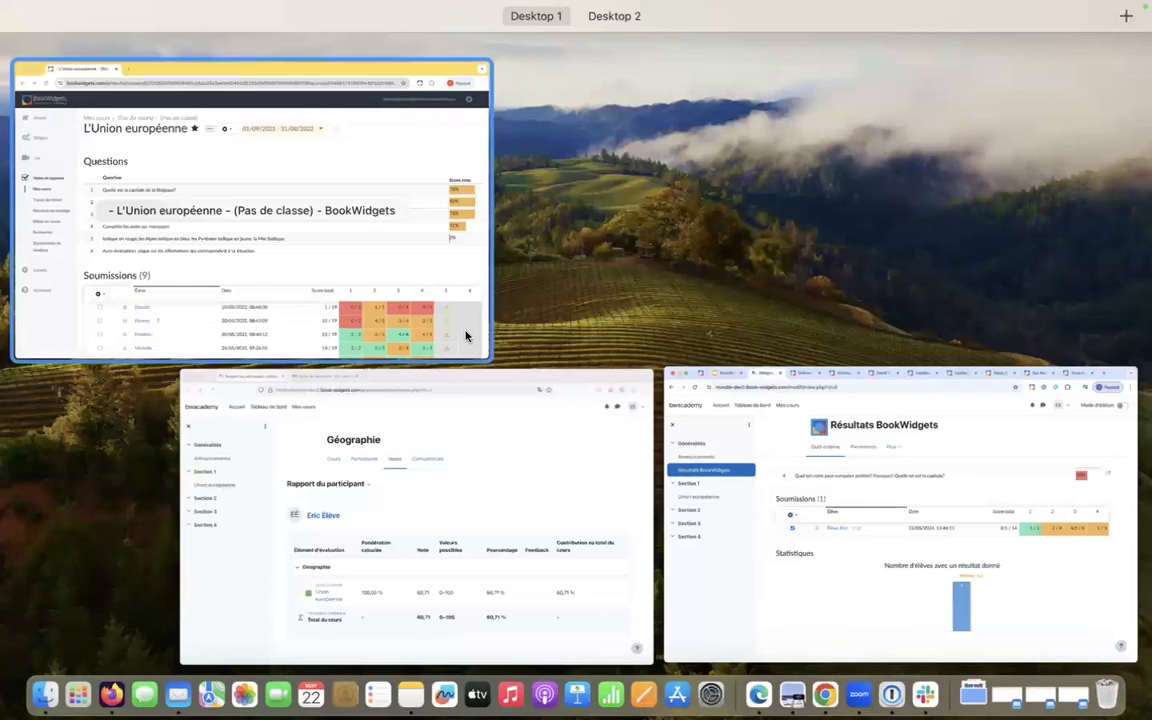
left_click(436, 438)
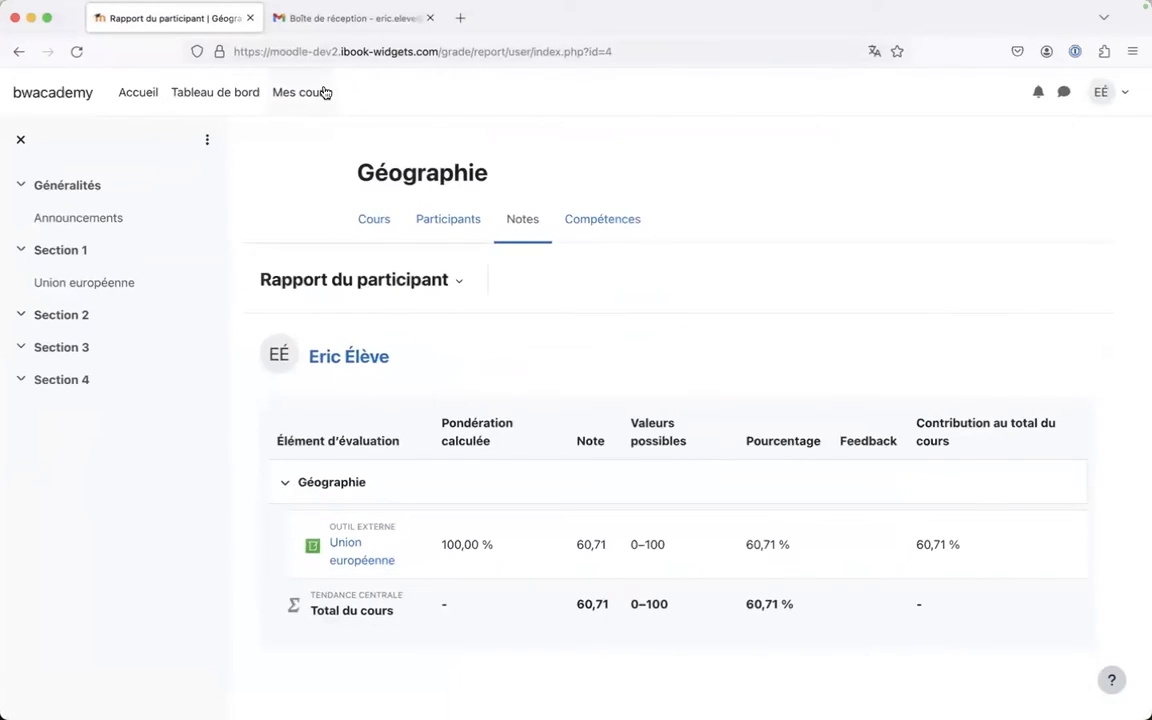
left_click(328, 24)
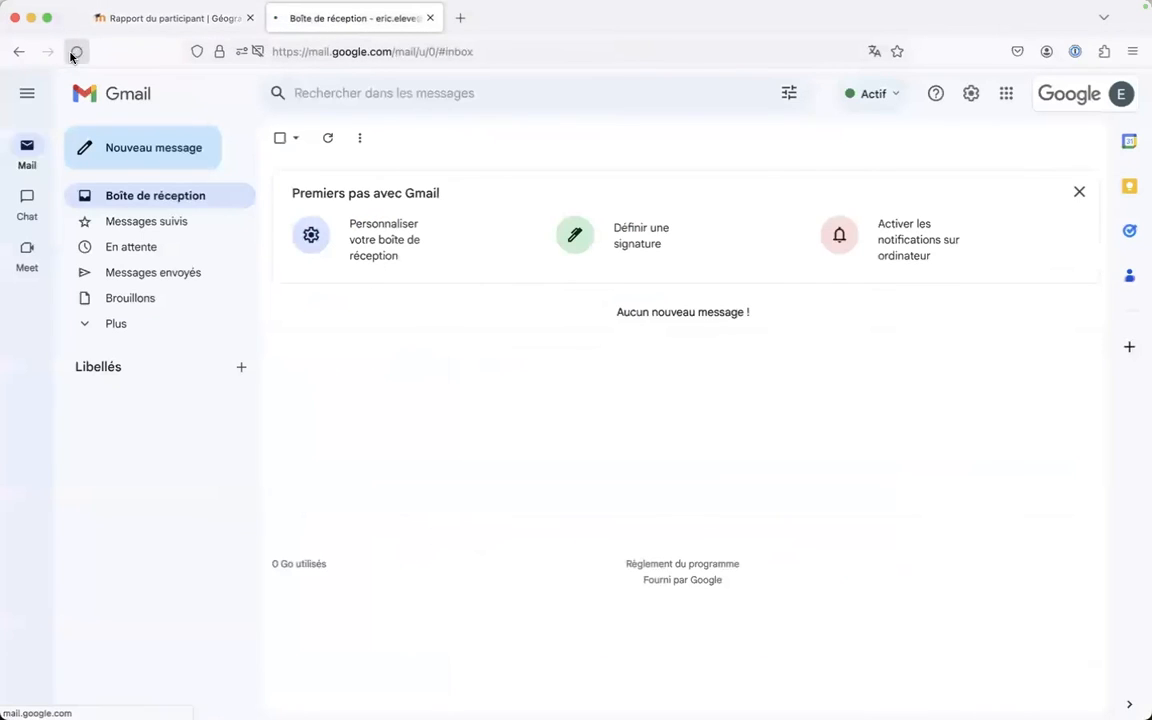
left_click(76, 51)
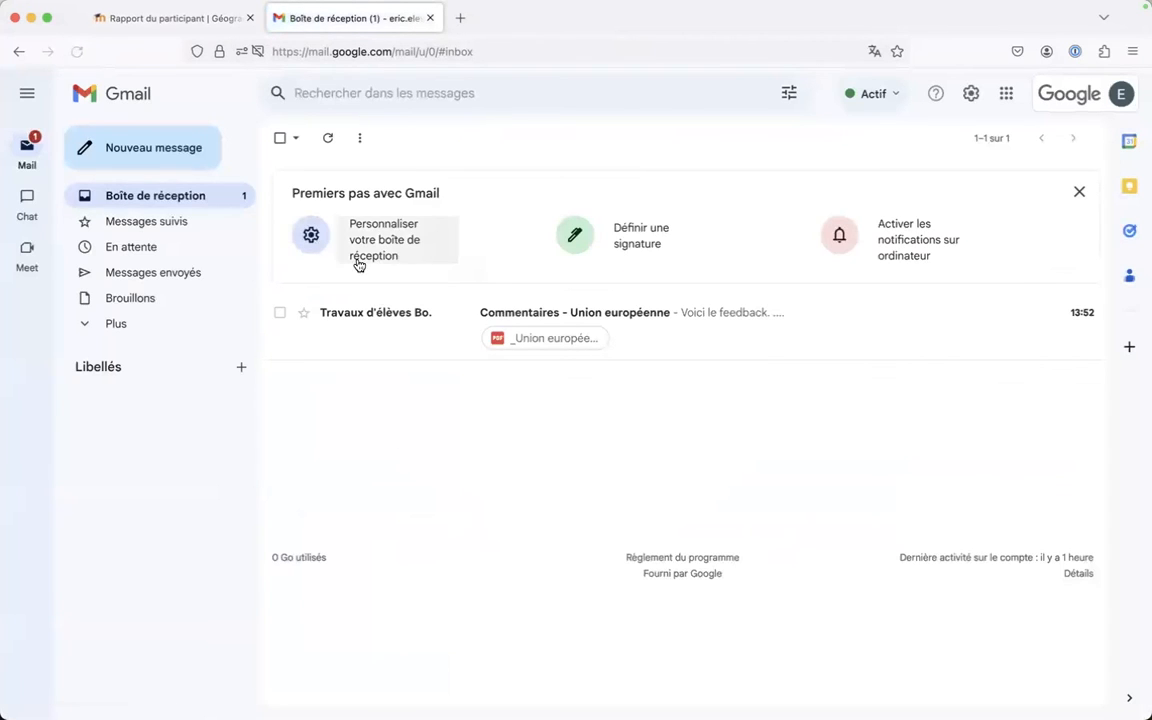
left_click(404, 337)
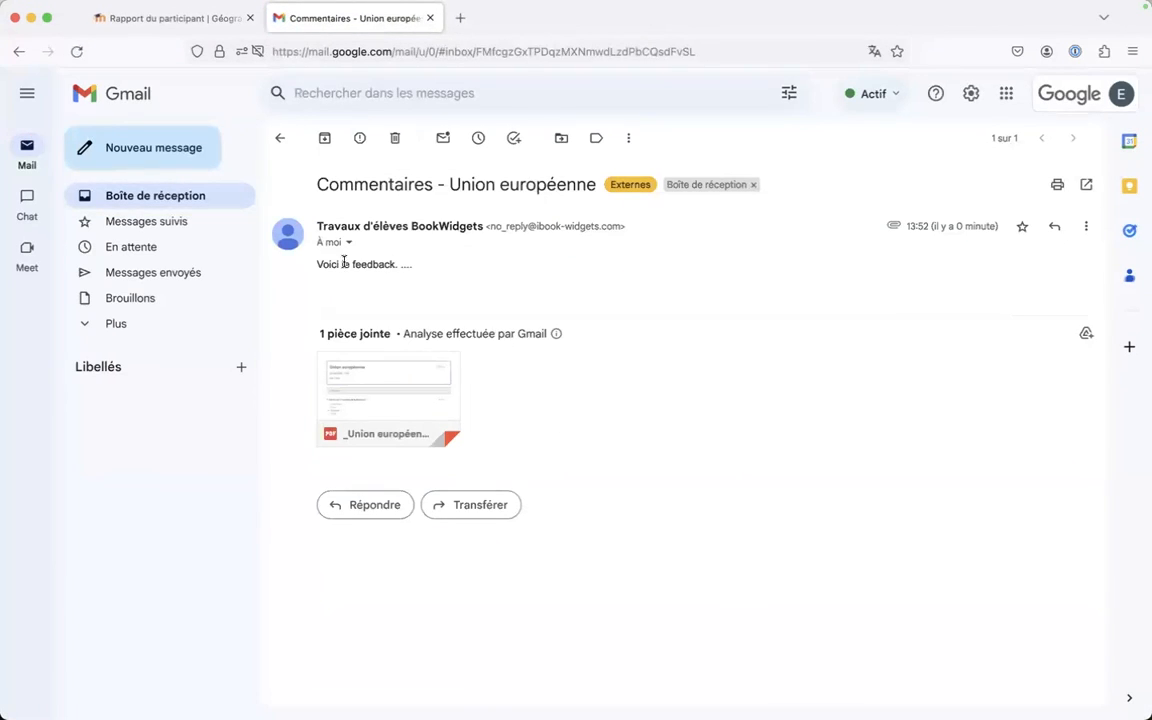
left_click(399, 383)
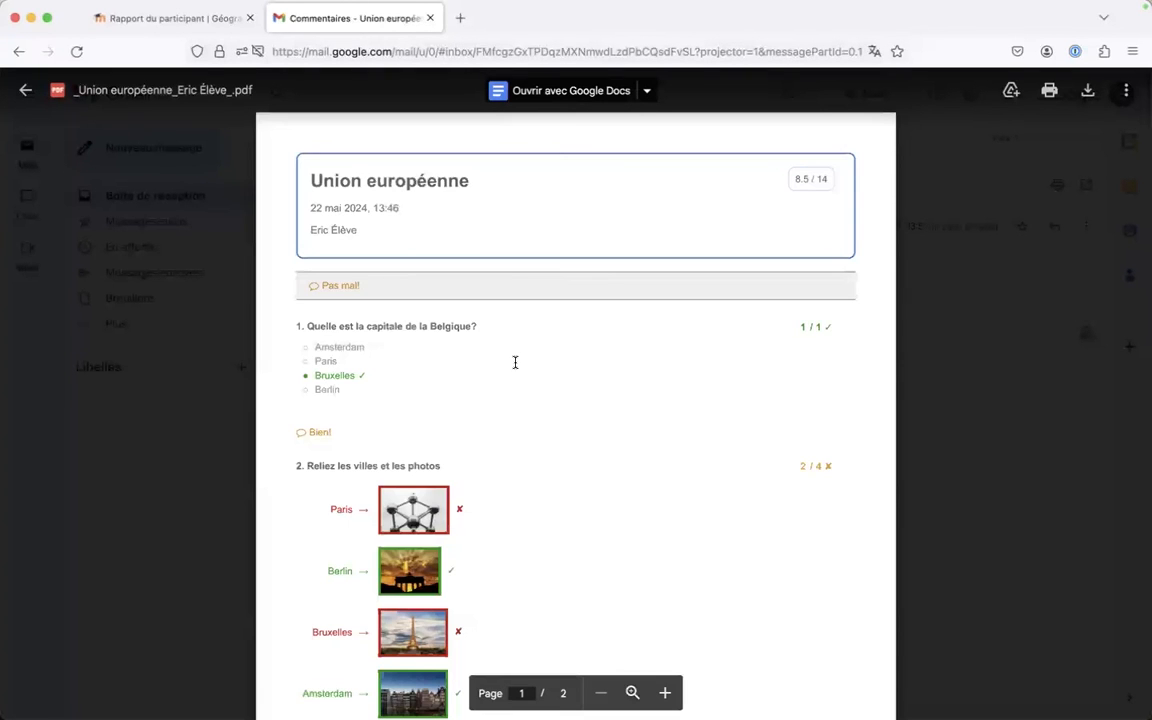
- Examine the scores, corrections and teacher comments on both pages of the returned "Union européenne" PDF
scroll(515, 362, "down", 1)
scroll(465, 340, "down", 4)
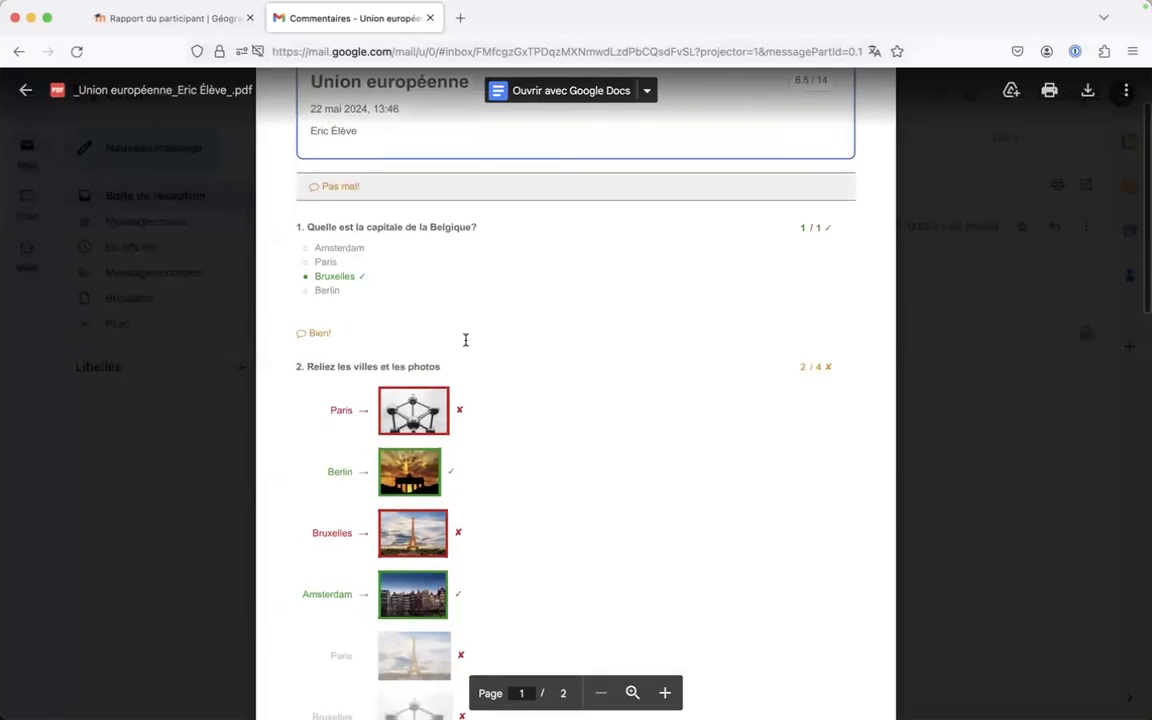
scroll(465, 340, "down", 15)
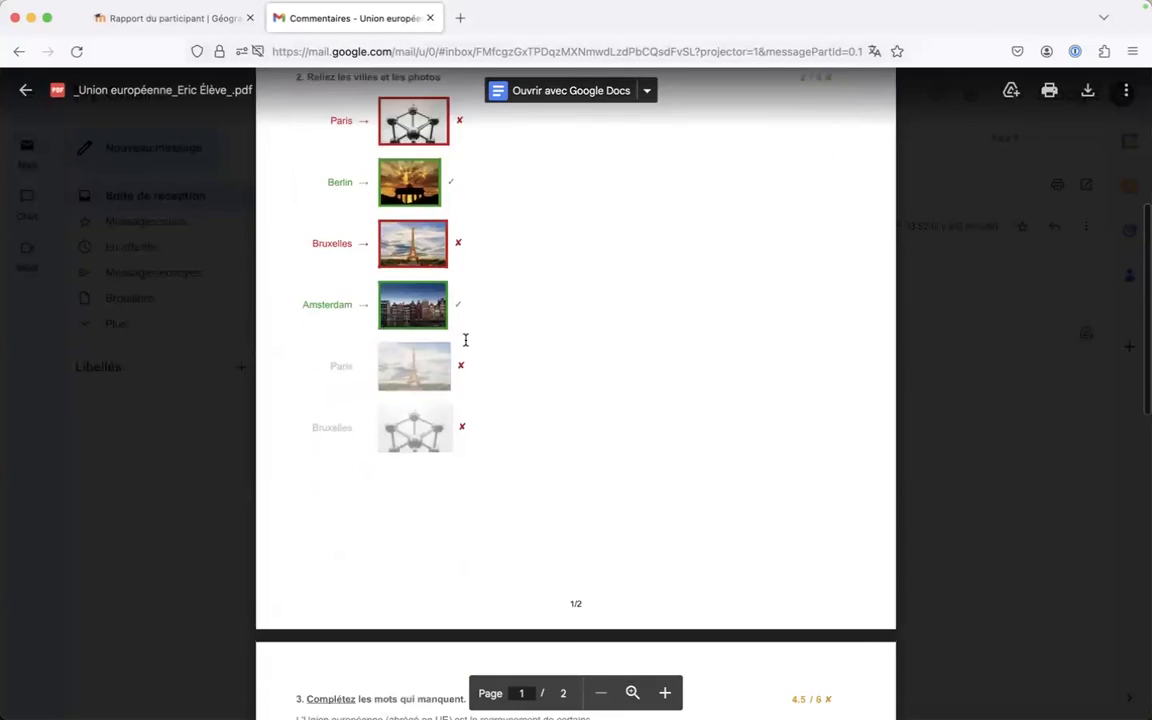
scroll(465, 340, "down", 4)
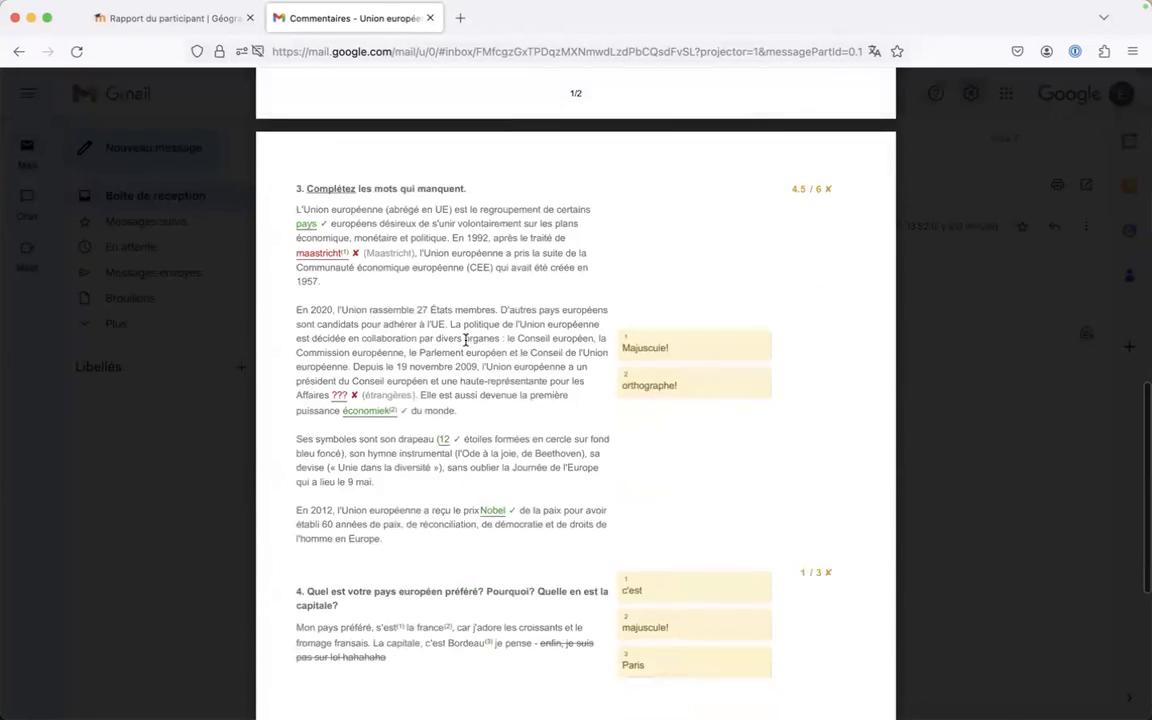
scroll(613, 359, "down", 7)
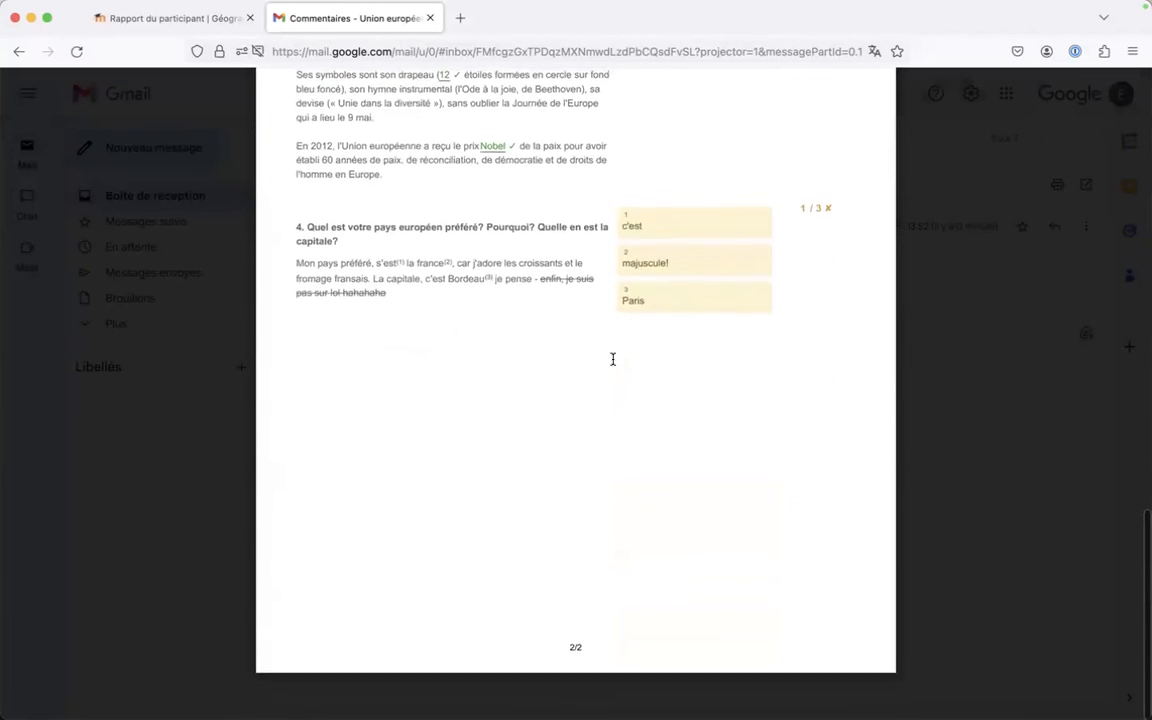
scroll(613, 359, "up", 13)
scroll(613, 359, "up", 1)
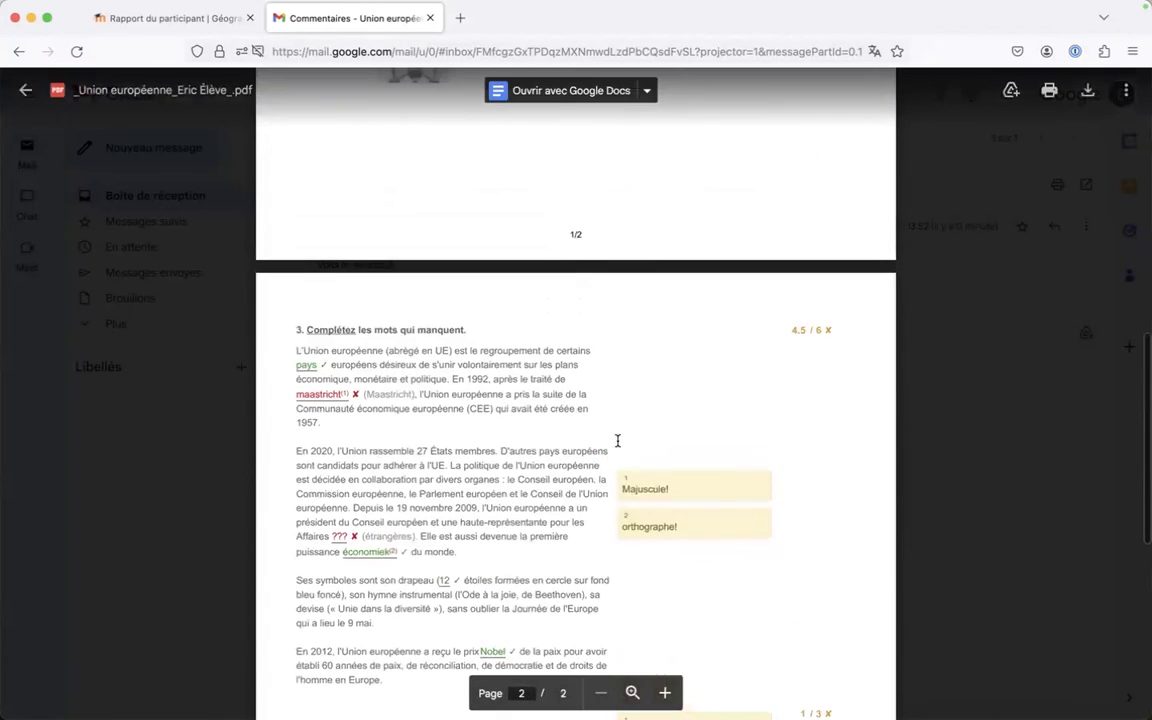
scroll(617, 441, "up", 5)
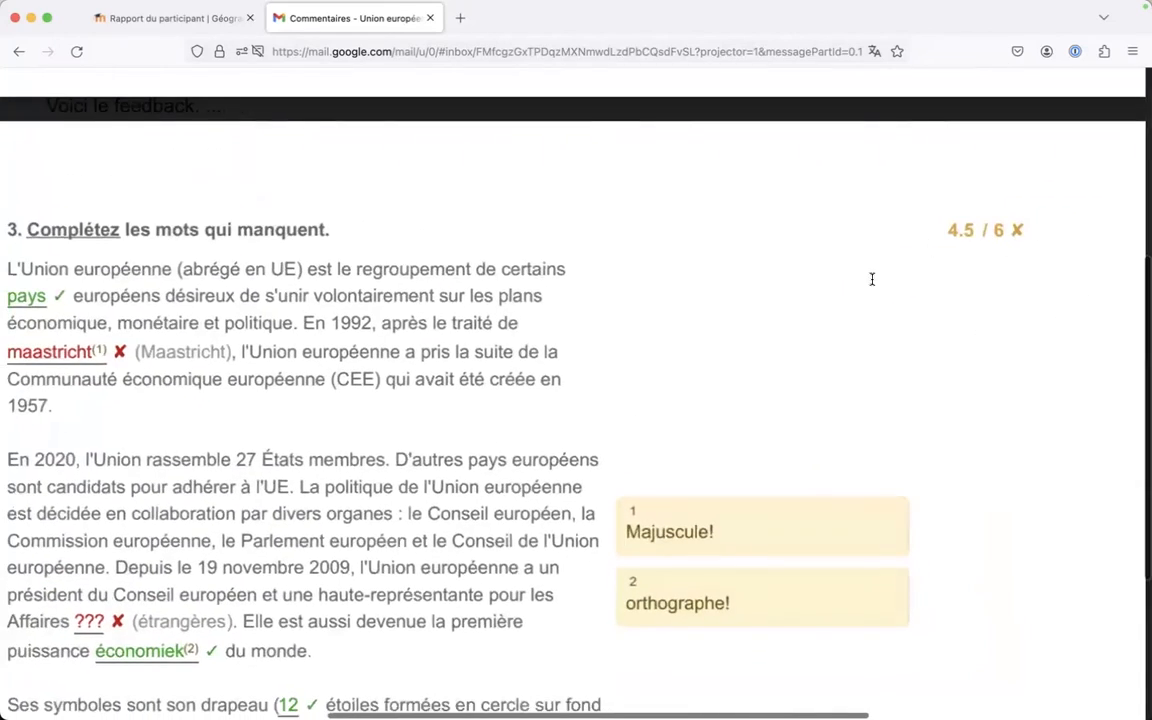
scroll(675, 460, "down", 5)
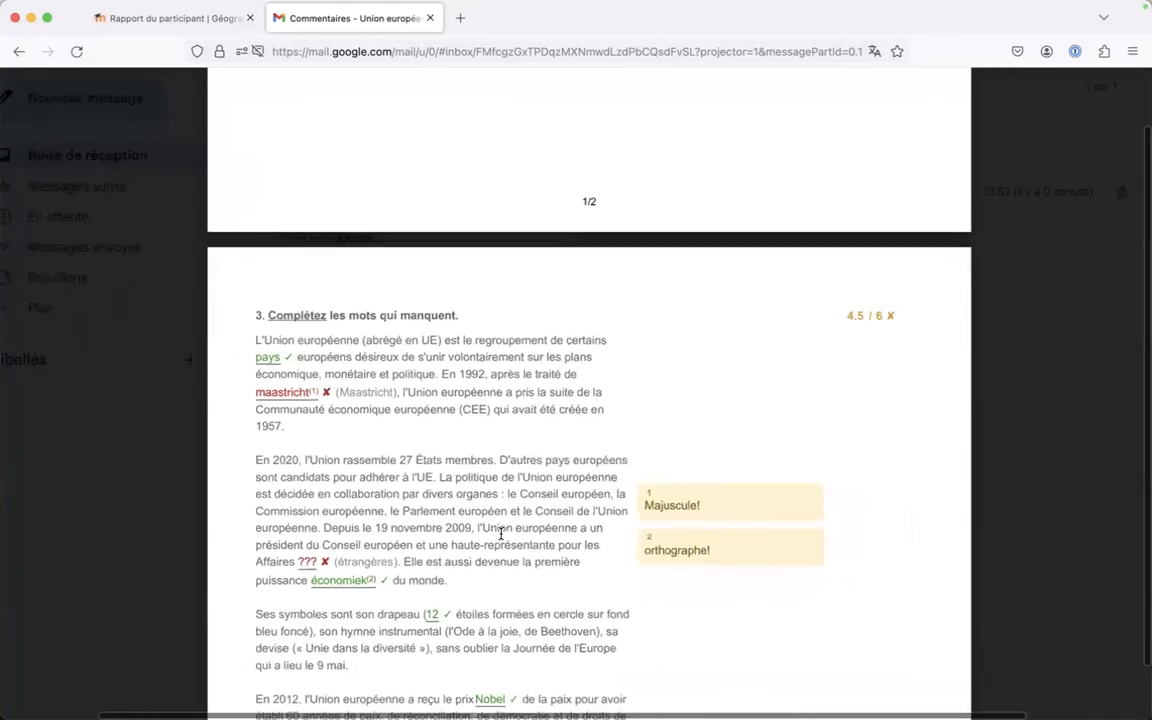
scroll(499, 532, "up", 10)
scroll(501, 533, "up", 5)
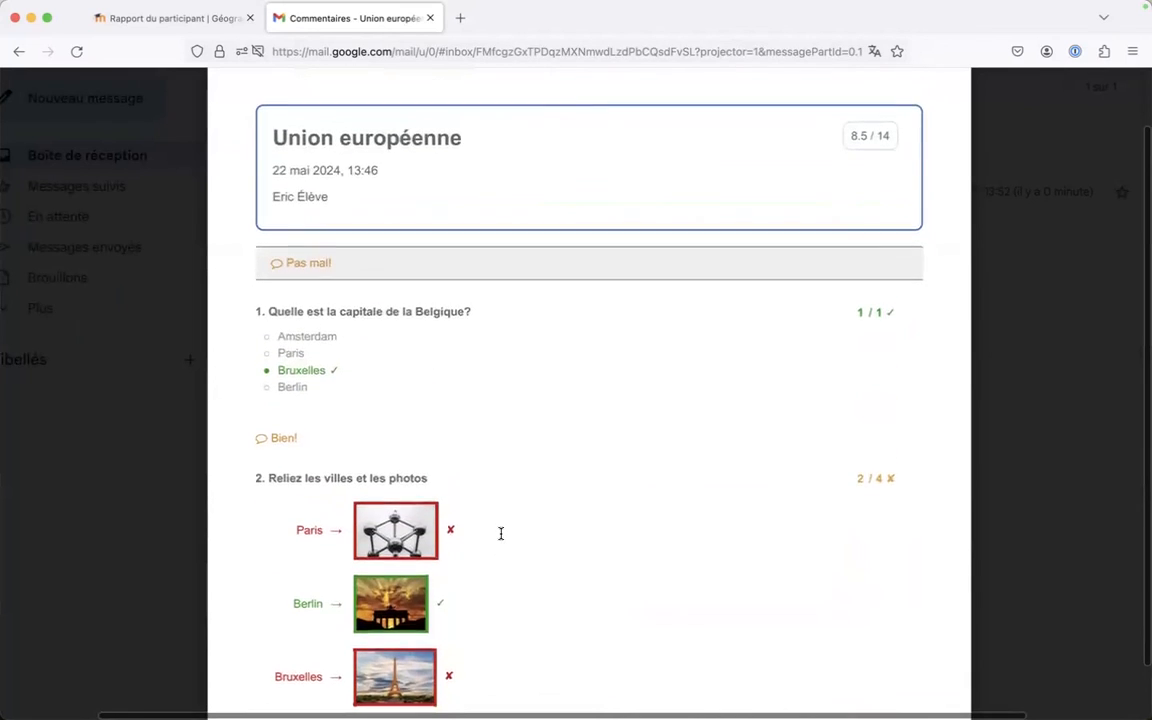
scroll(501, 533, "down", 1)
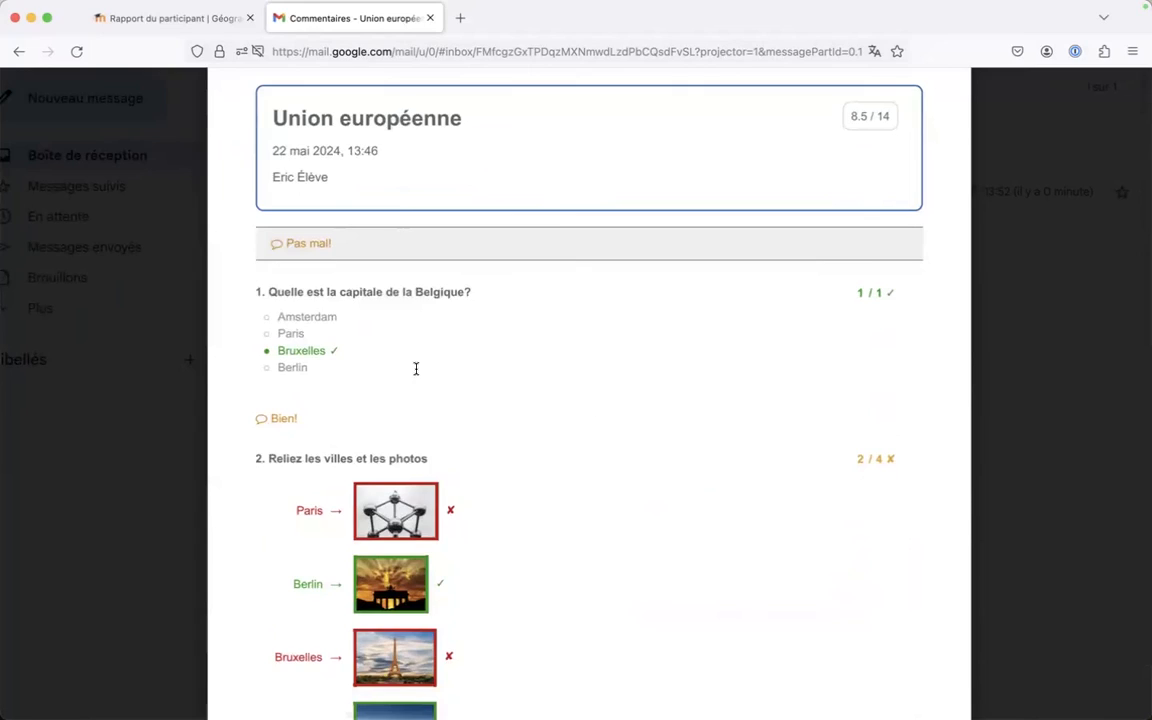
- Switch back to the teacher's Moodle window and view the configuration options of the "Union européenne" results
key("ctrl+Up")
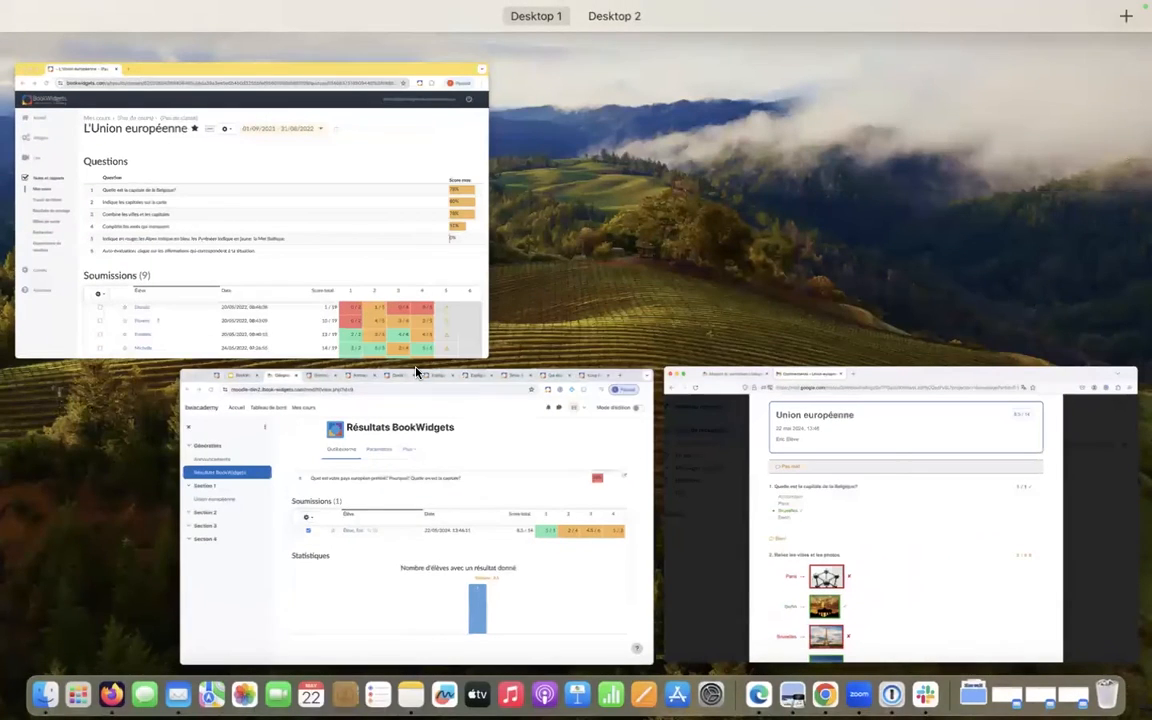
left_click(419, 437)
scroll(422, 500, "up", 5)
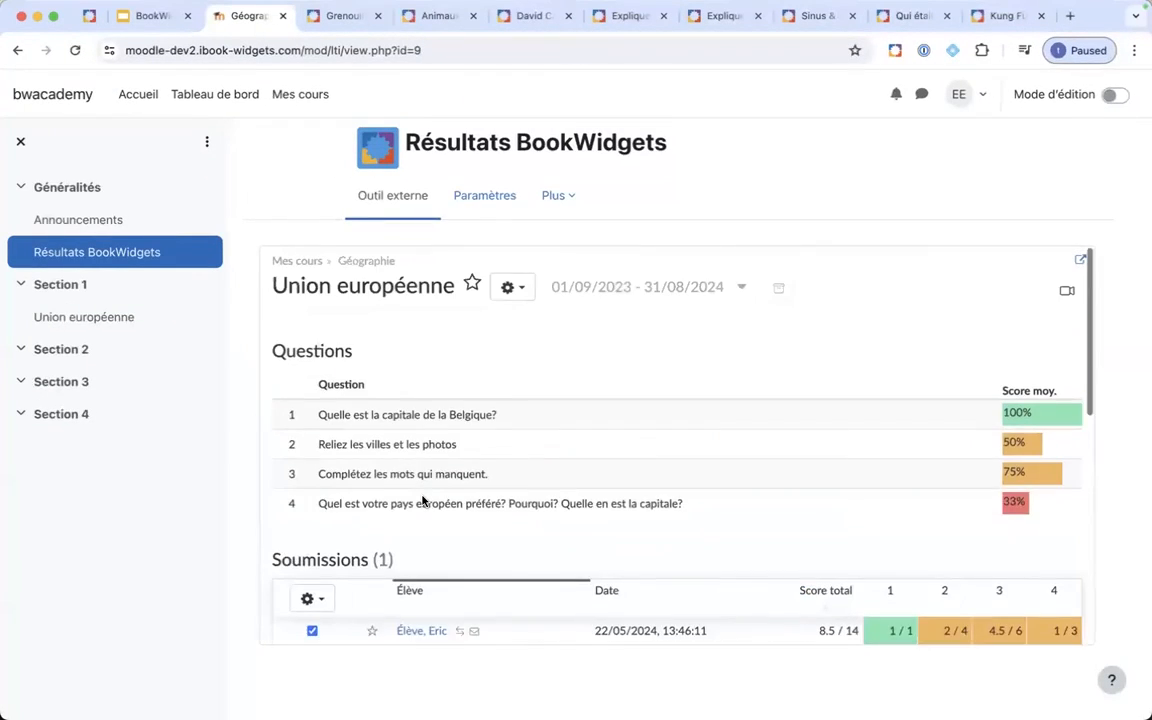
scroll(422, 500, "up", 2)
left_click(512, 350)
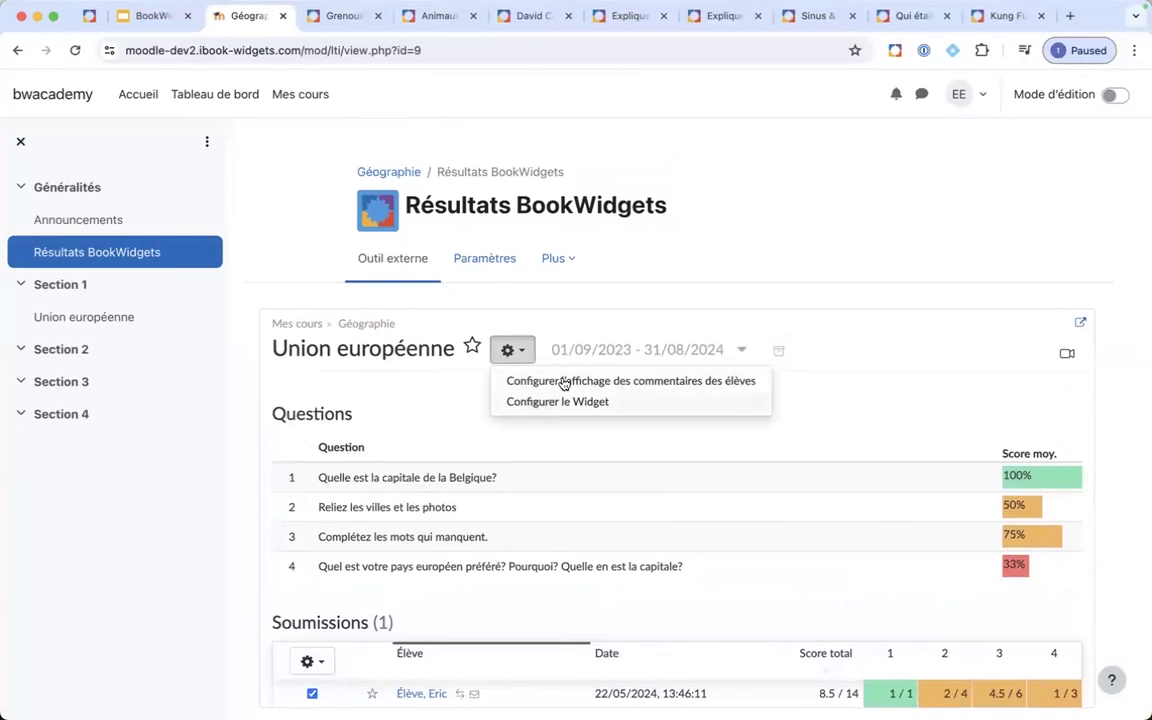
left_click(427, 401)
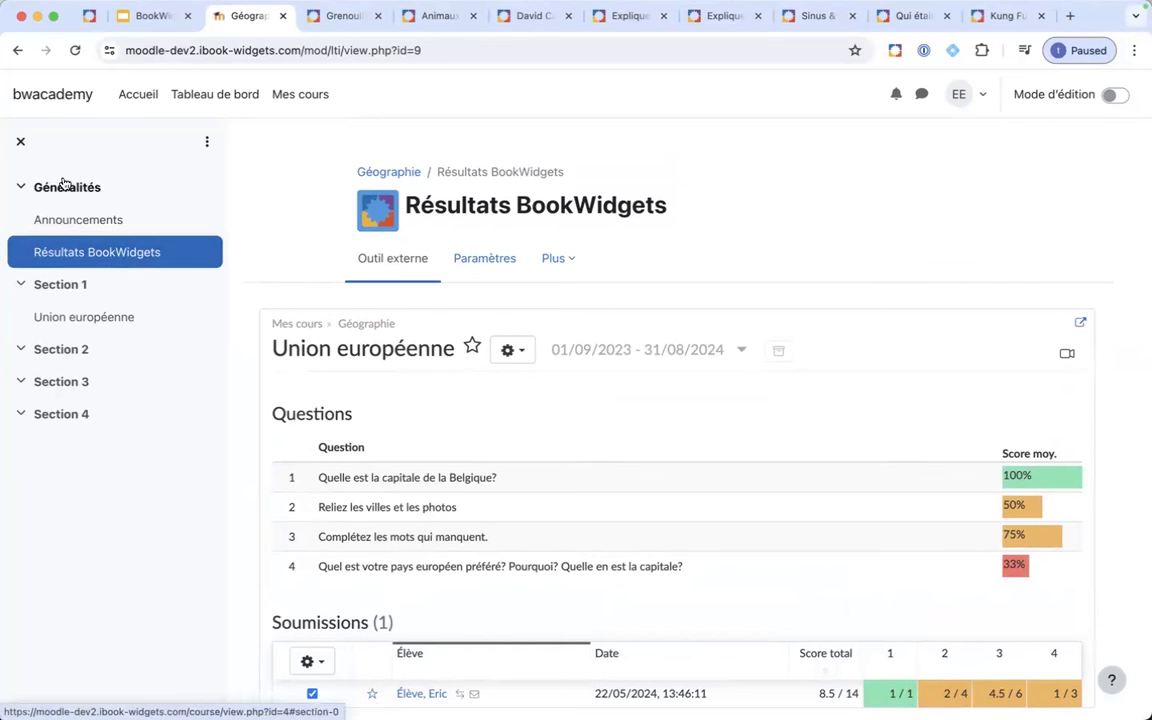
- Open the Géographie course from the teacher's own courses and turn on its editing mode
left_click(134, 97)
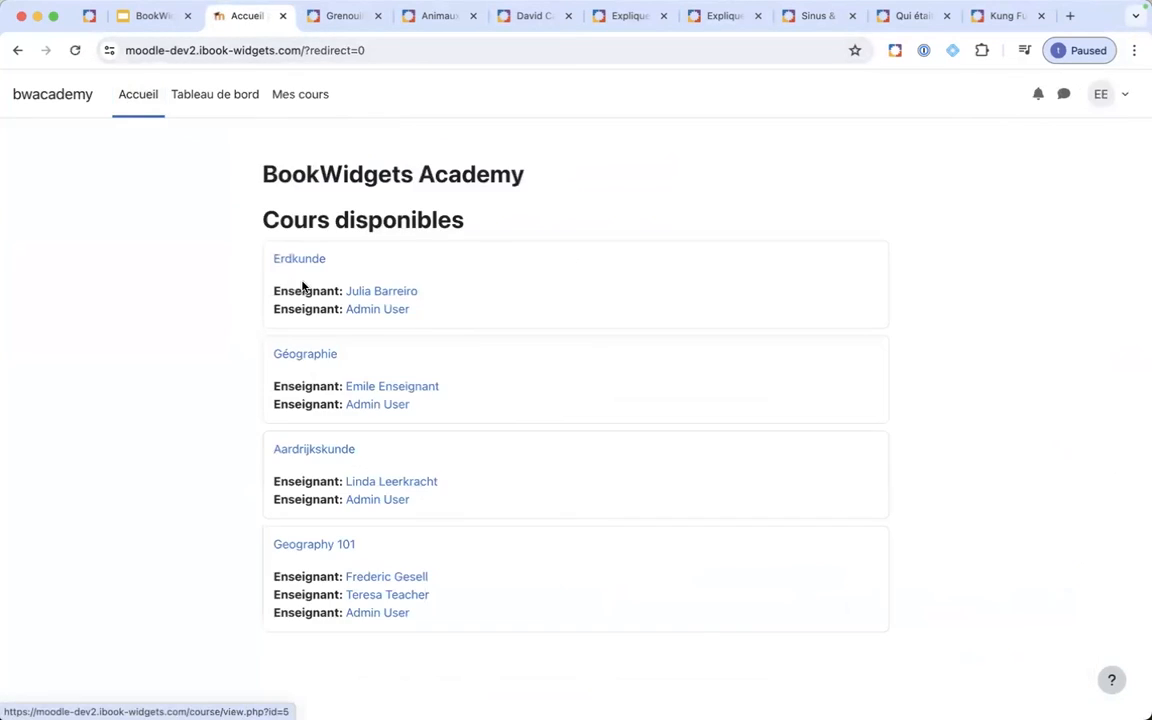
left_click(293, 97)
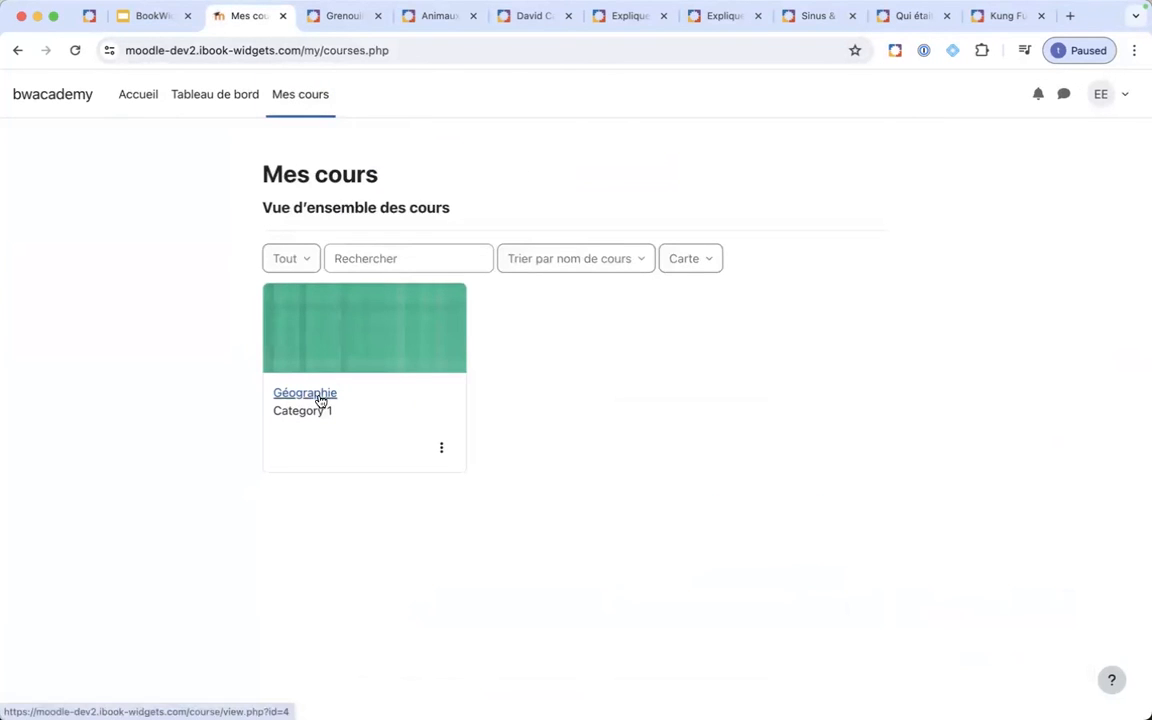
left_click(321, 400)
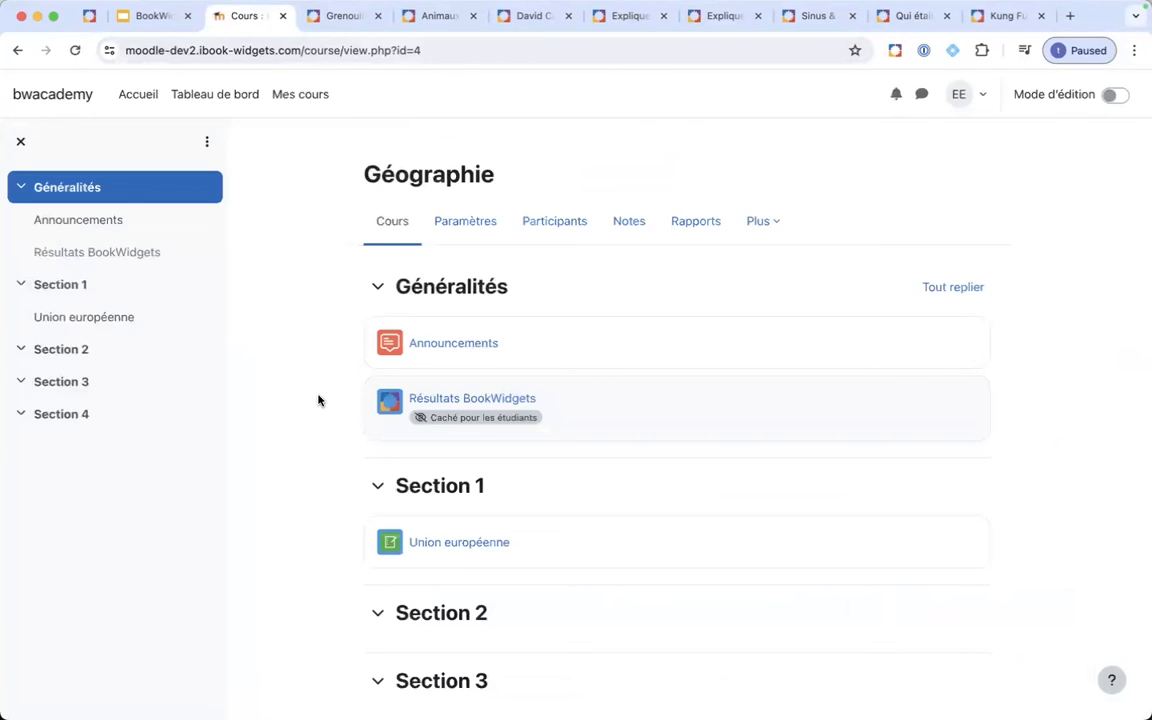
left_click(1114, 97)
scroll(697, 370, "down", 3)
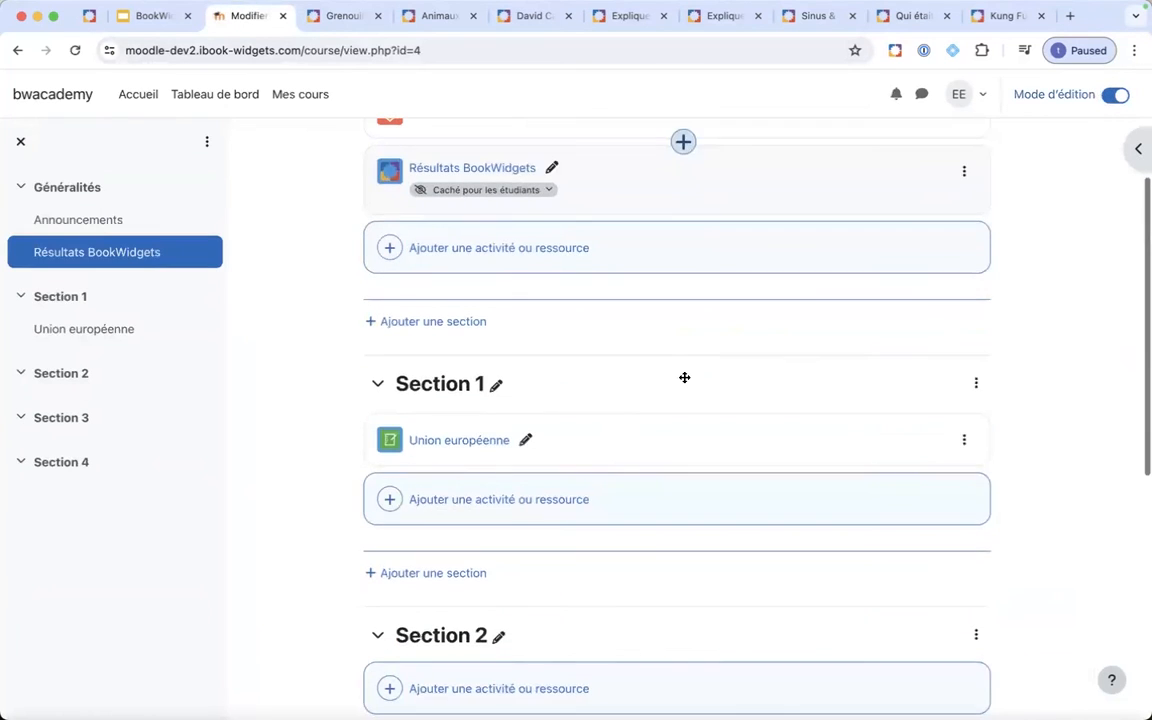
- Start adding a BookWidgets activity to Section 1 and open its content selection
left_click(496, 516)
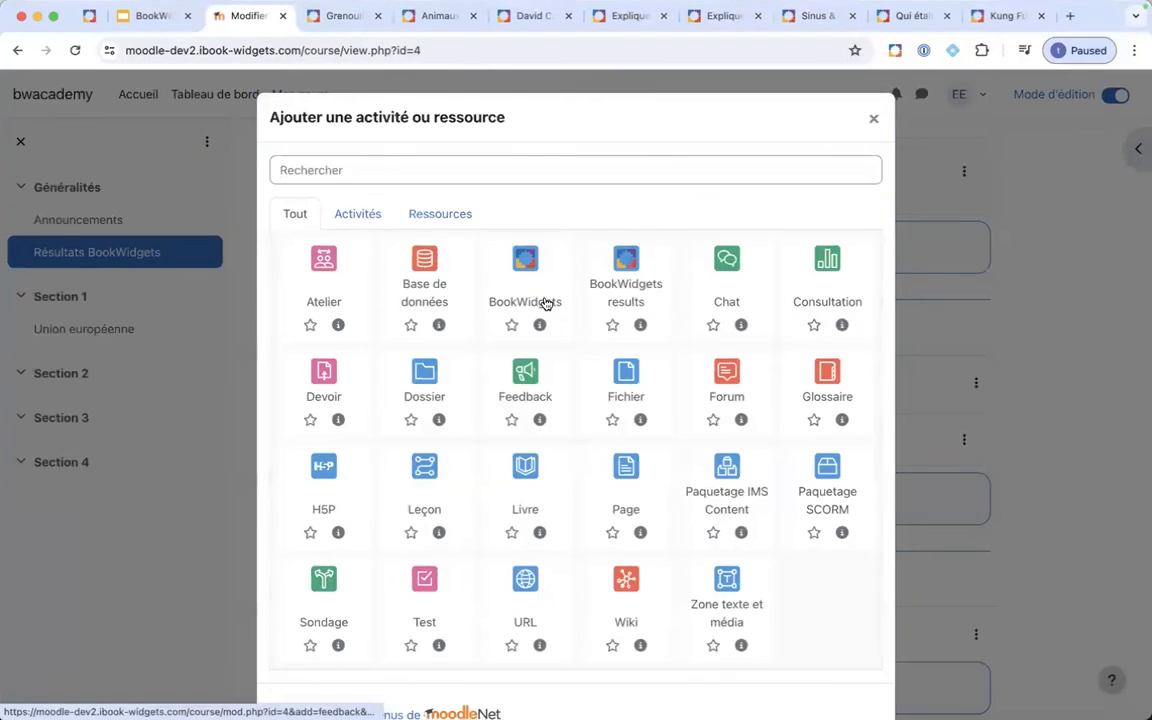
left_click(530, 277)
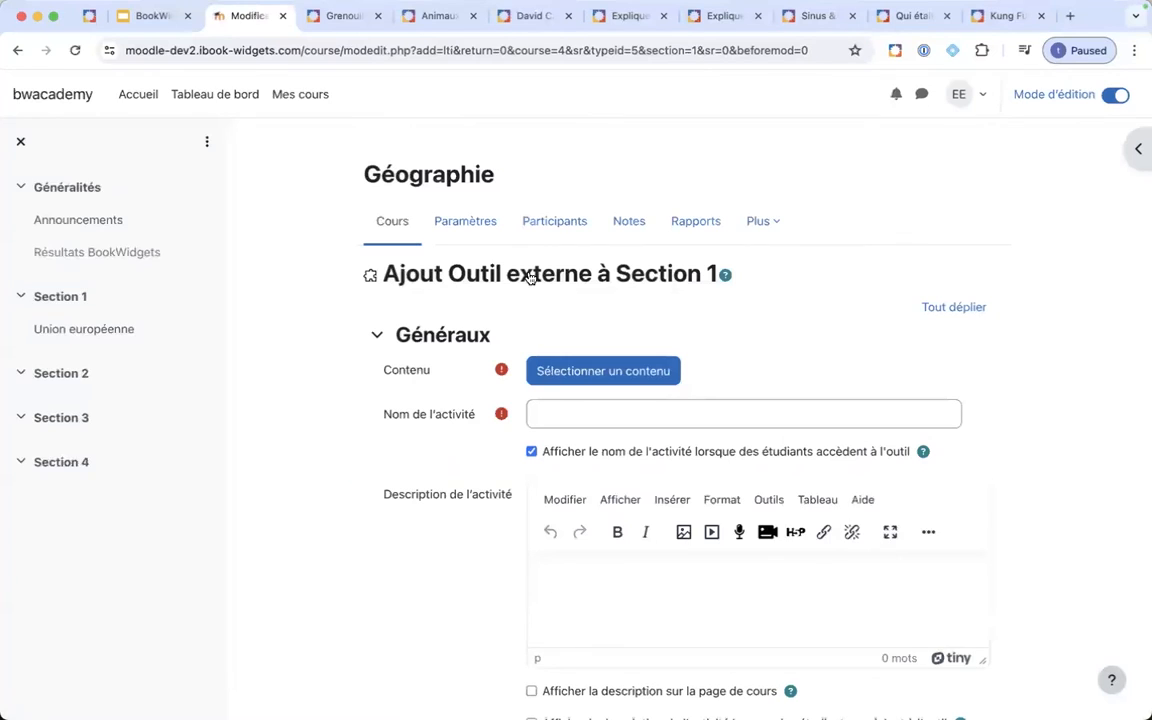
left_click(602, 381)
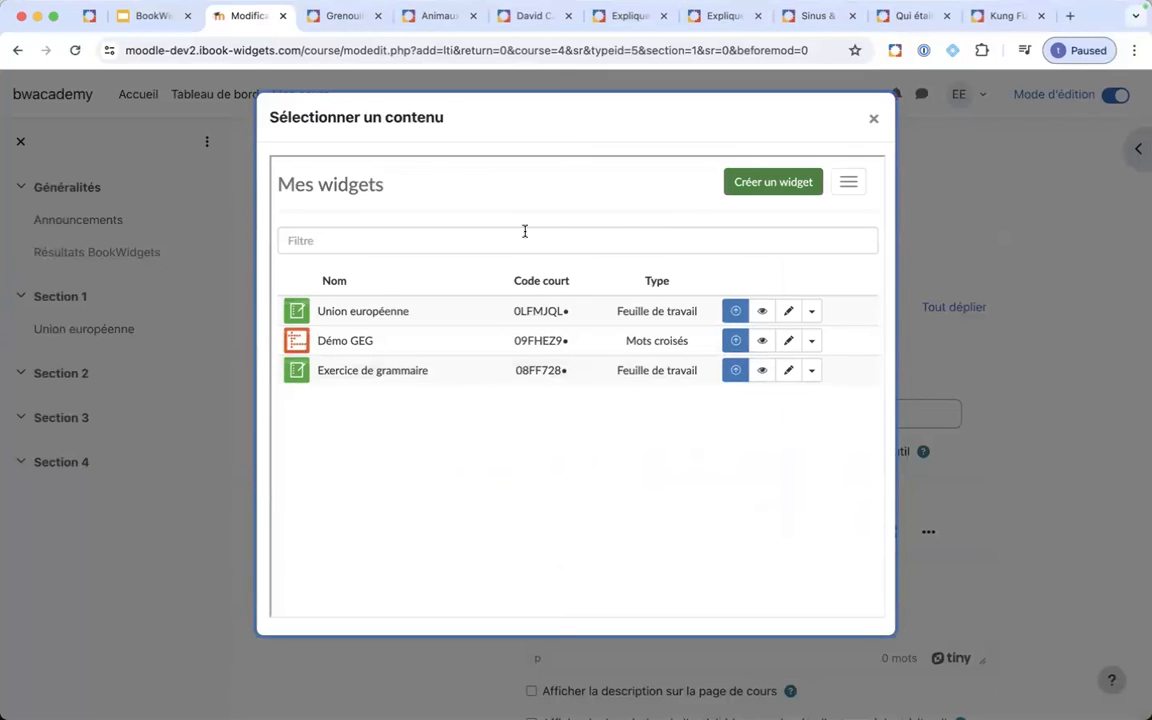
- View the BookWidgets Assistance page within the content selection and open the Didacticiels website
left_click(848, 191)
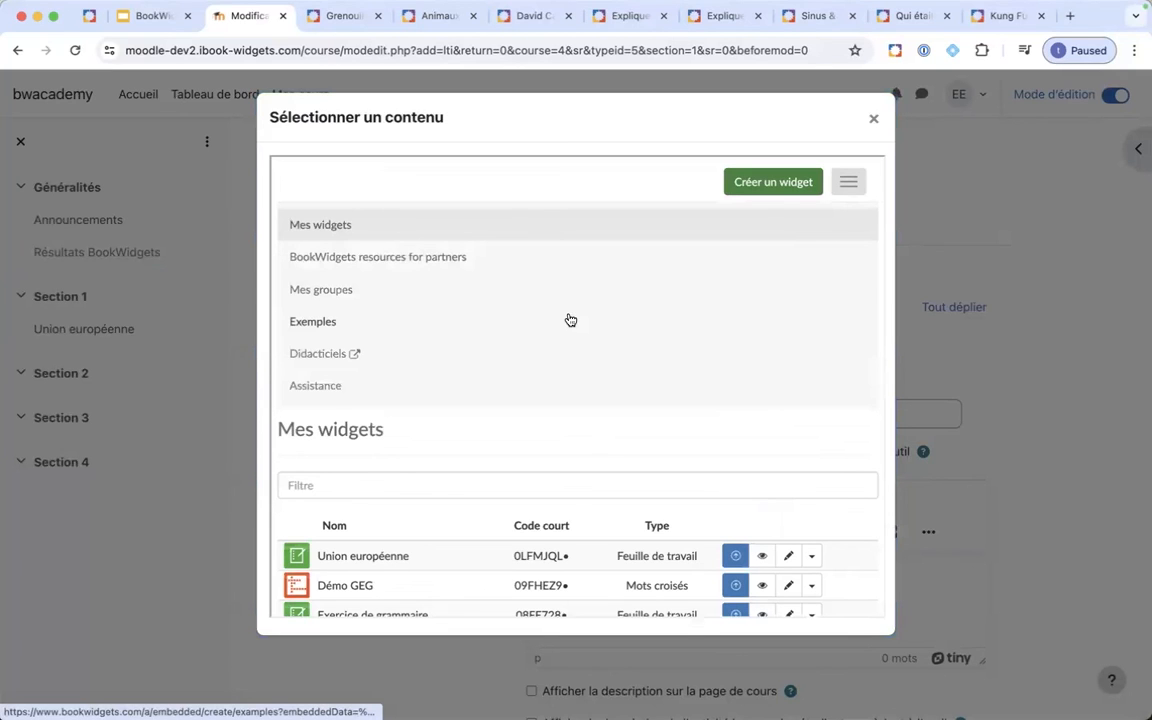
left_click(323, 390)
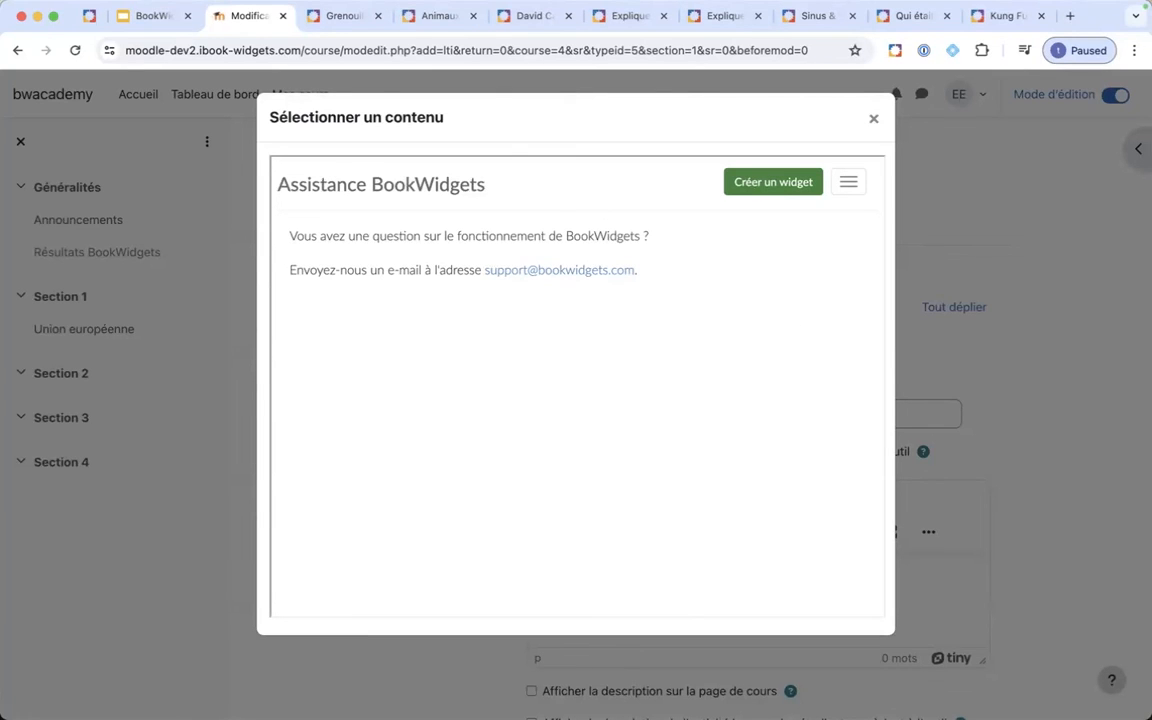
left_click(846, 184)
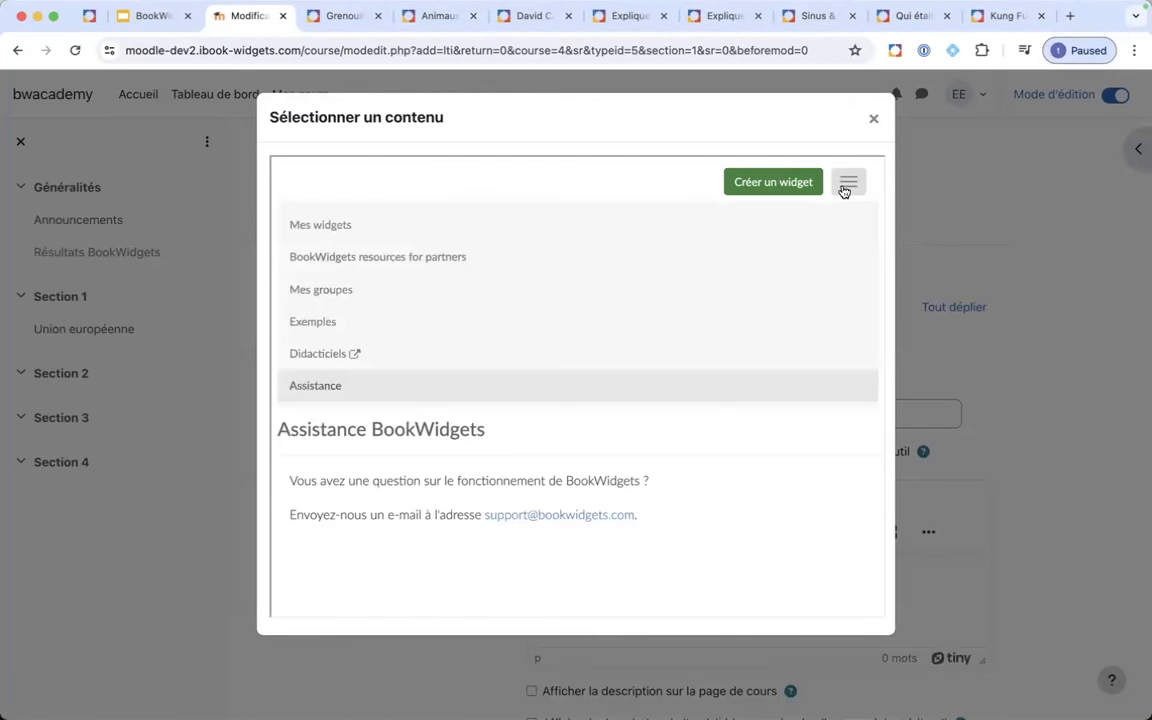
left_click(315, 358)
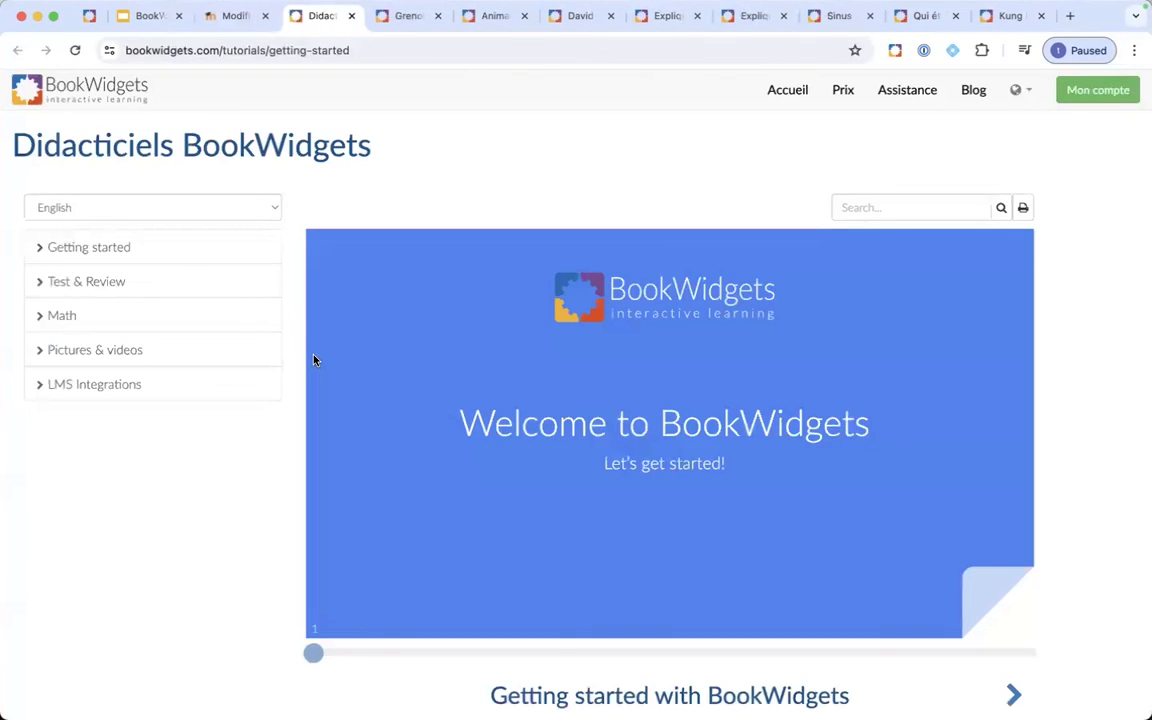
- Look through the LMS Integrations tutorials and switch the tutorials' language to Français
left_click(107, 387)
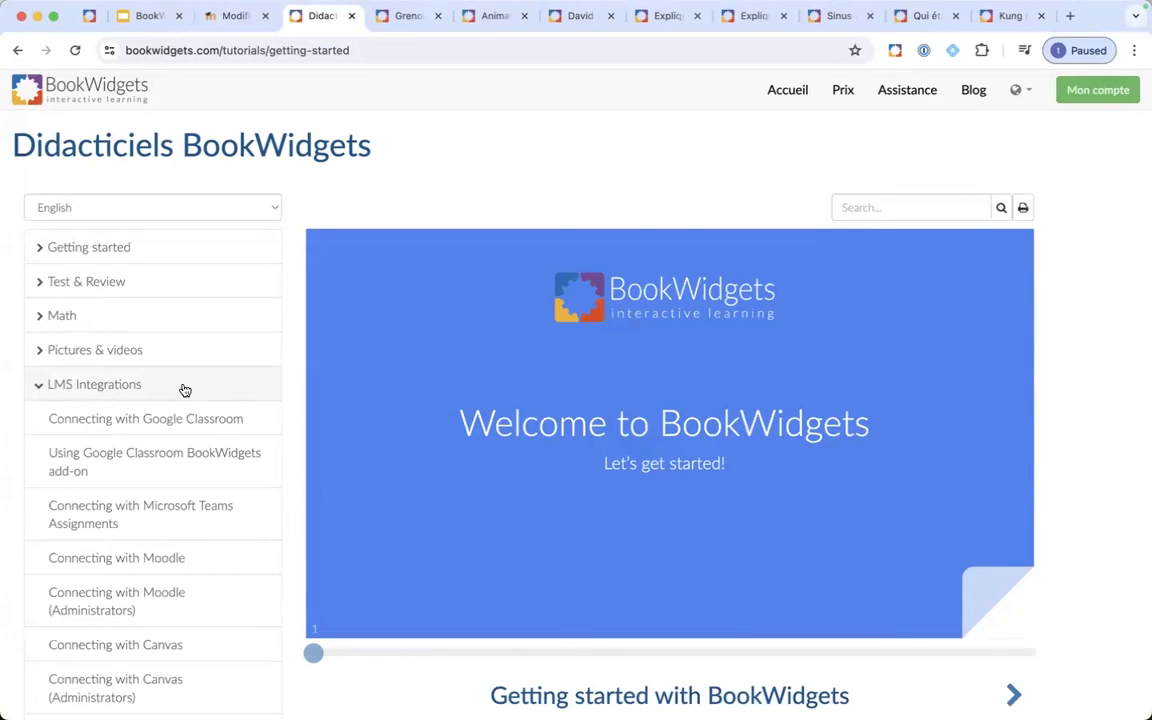
scroll(185, 390, "down", 5)
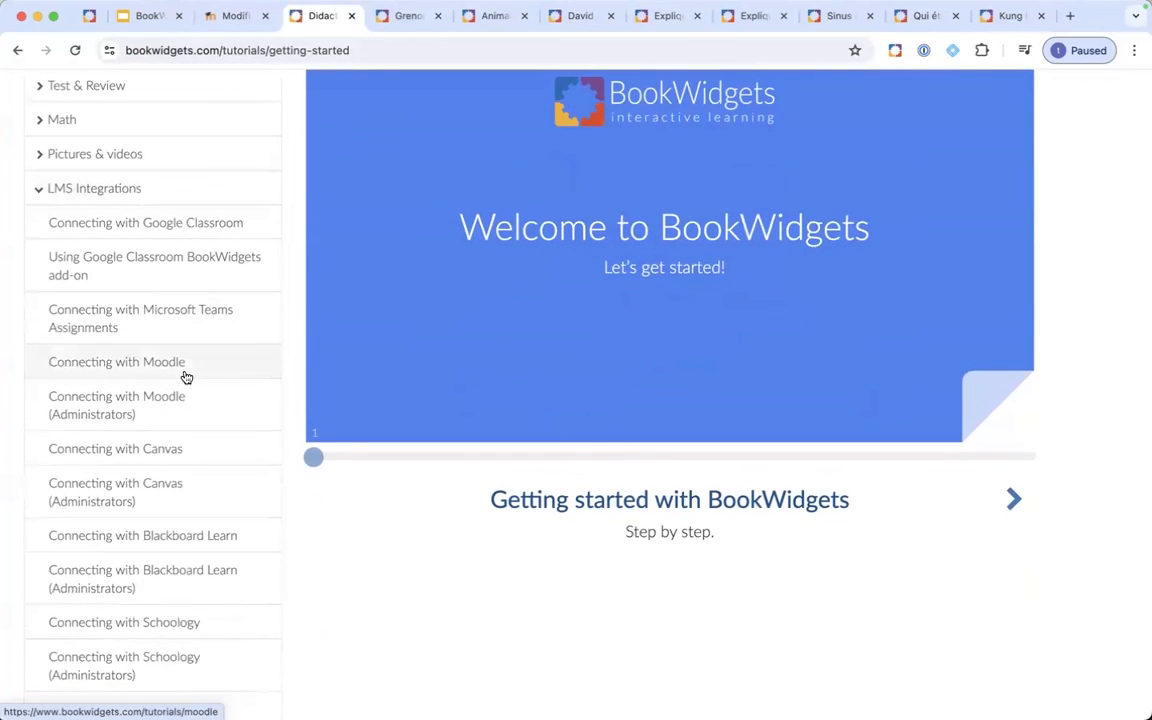
scroll(183, 406, "up", 5)
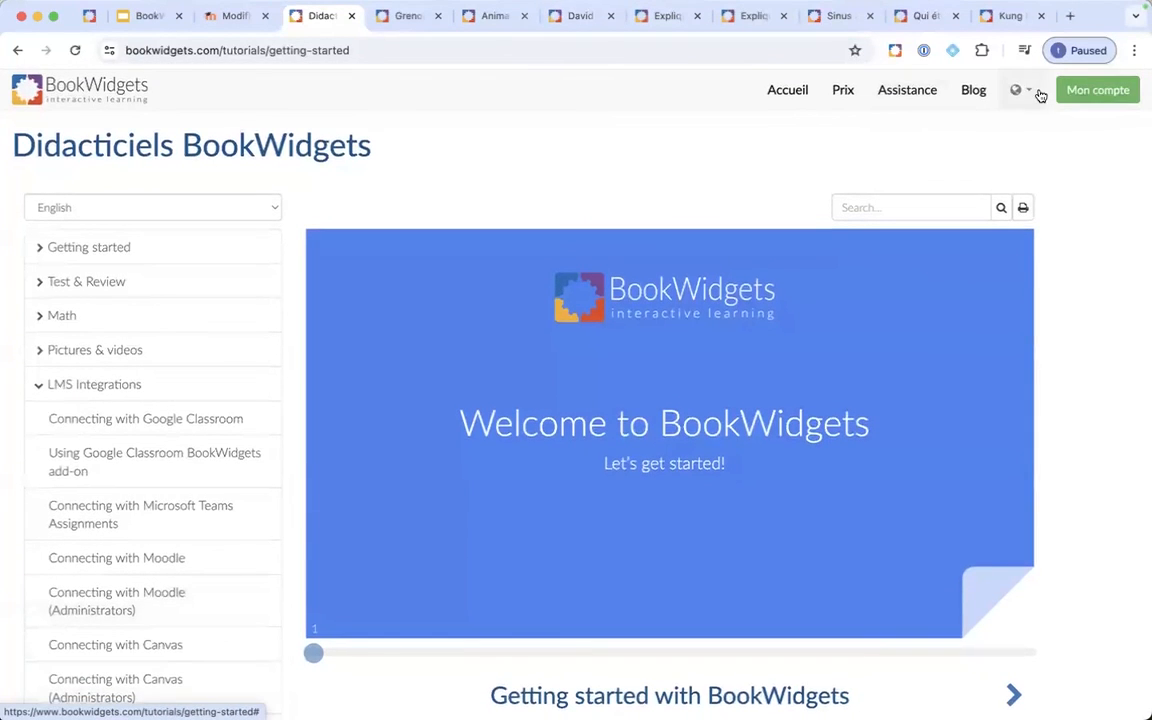
left_click(244, 208)
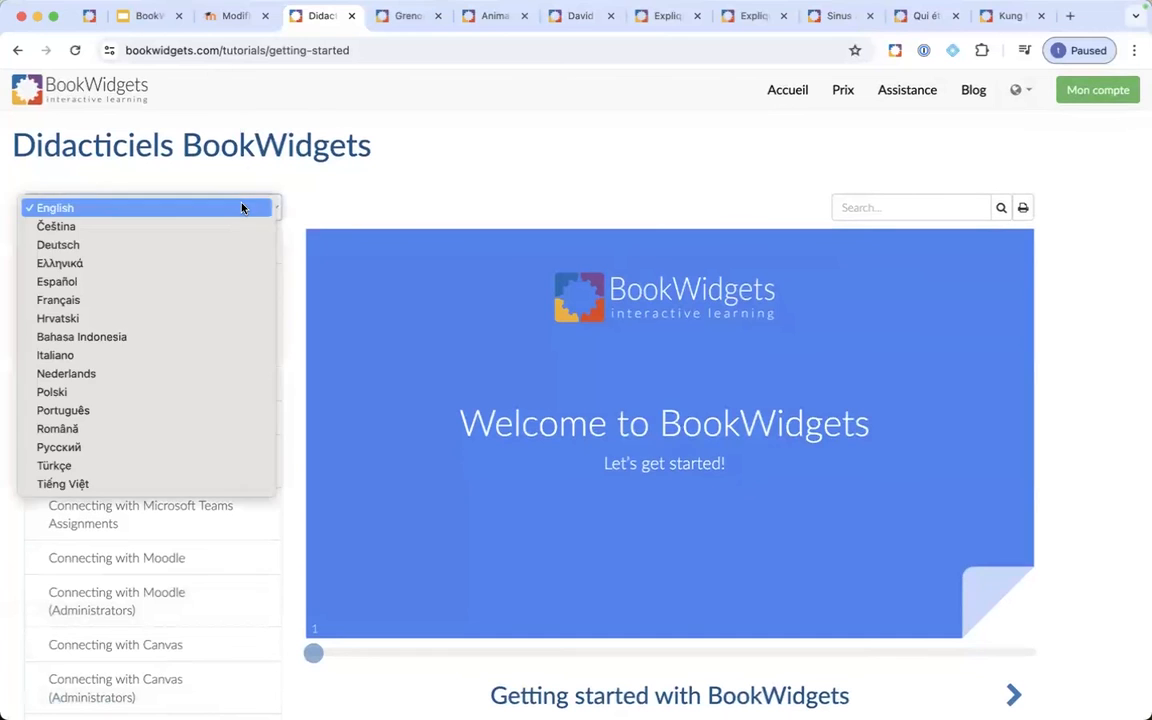
left_click(187, 299)
scroll(188, 411, "down", 1)
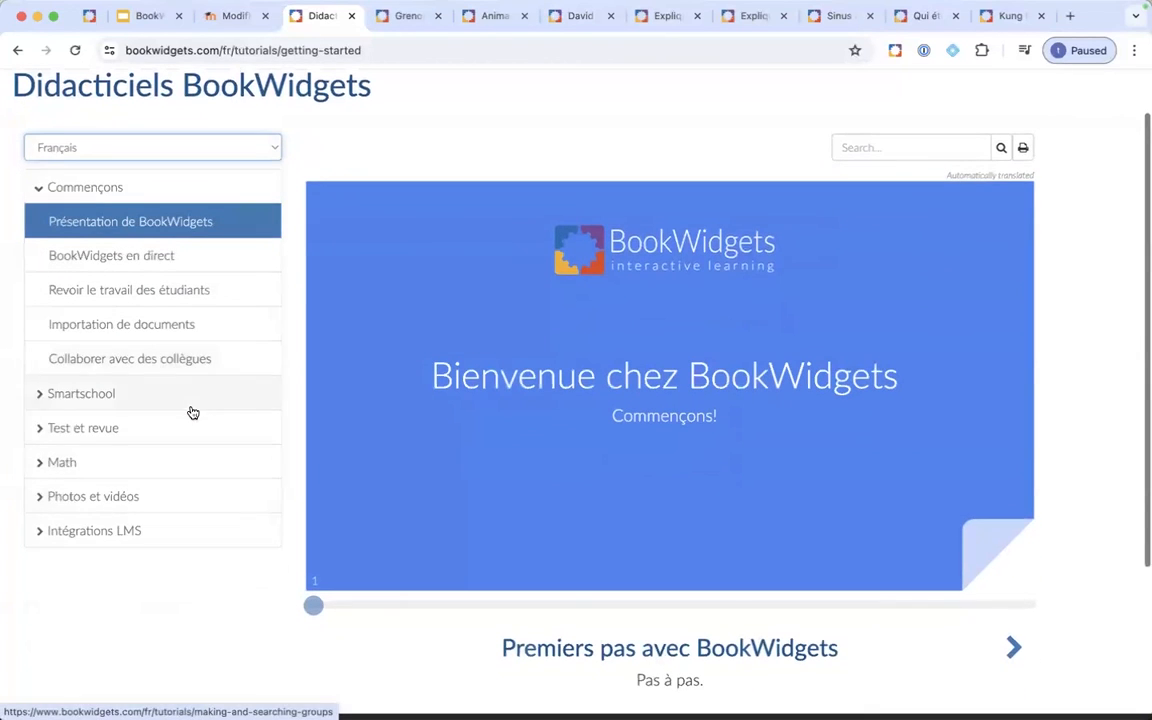
- Open the "Connexion avec Moodle (Administrateurs)" tutorial under Intégrations LMS and select its web address
left_click(112, 532)
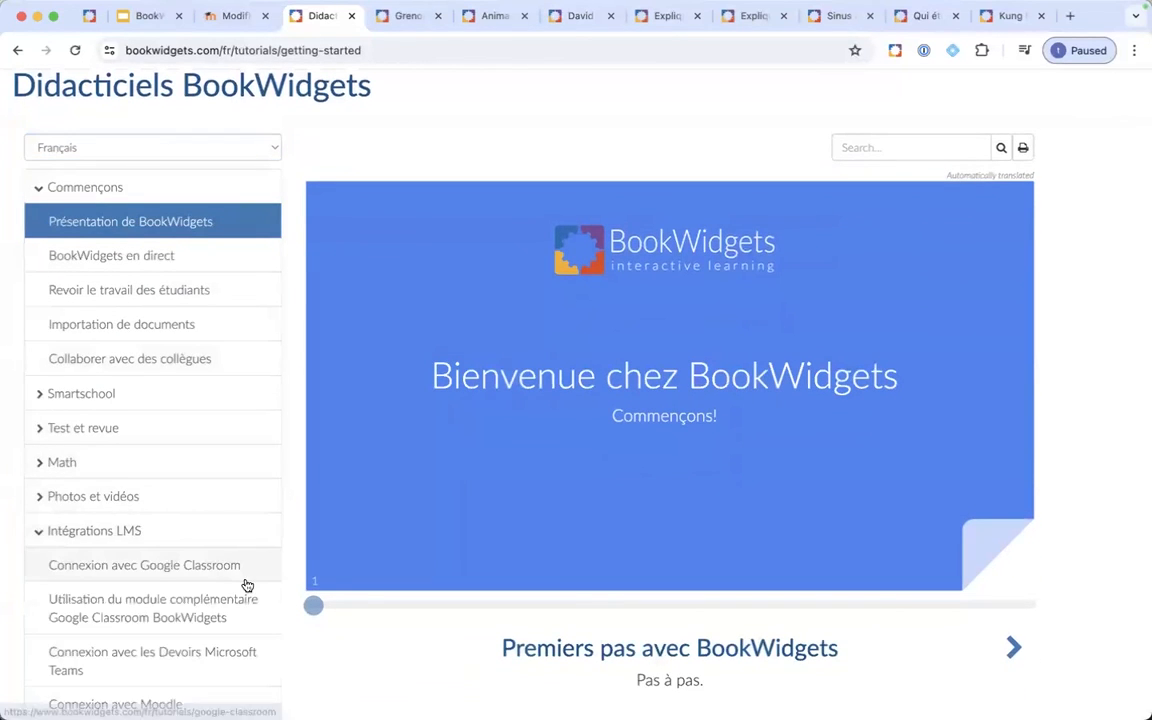
scroll(247, 586, "down", 4)
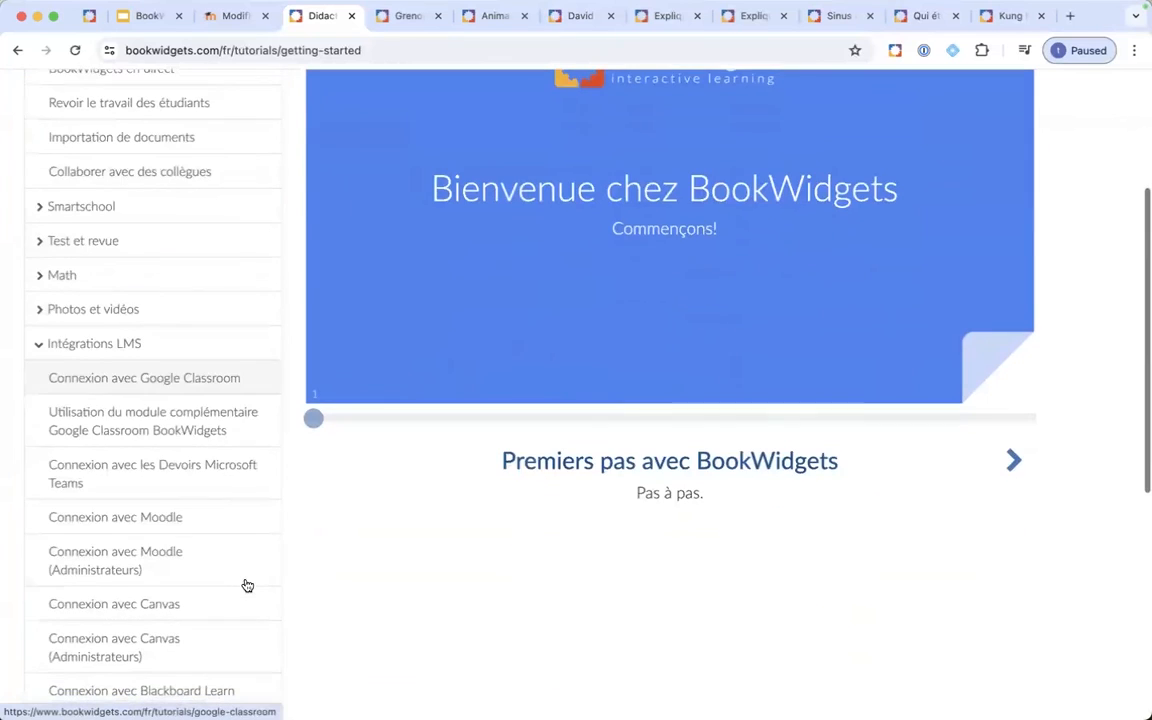
left_click(155, 568)
scroll(604, 535, "up", 4)
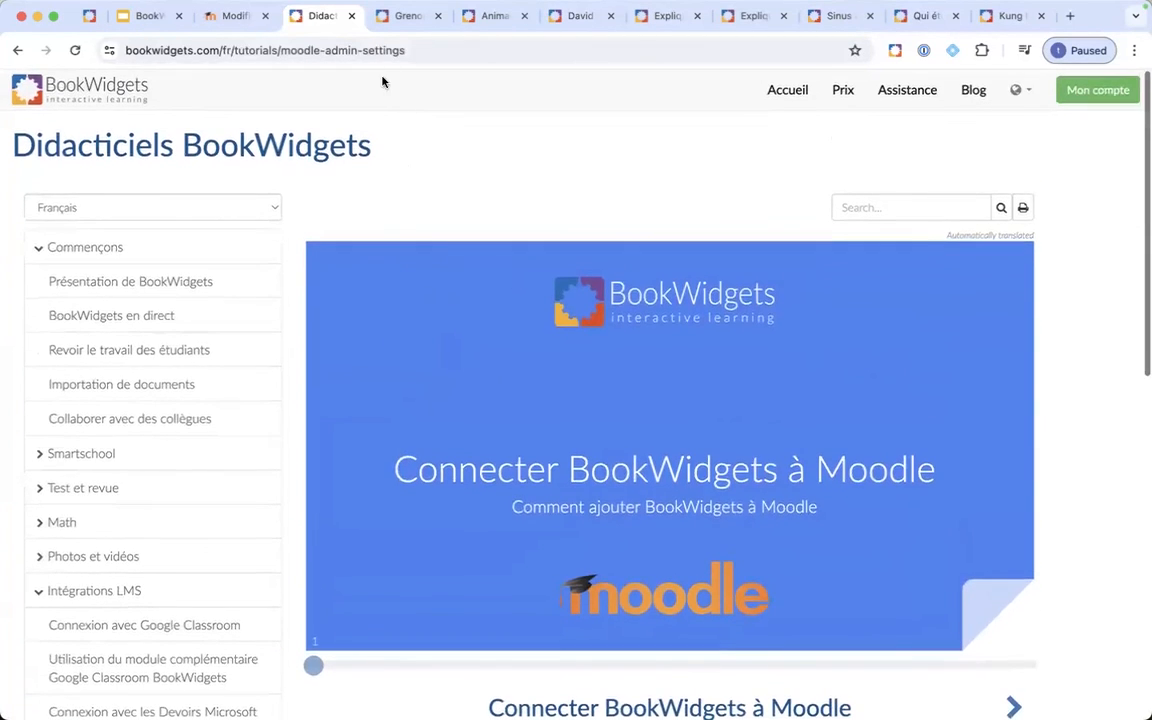
left_click(347, 55)
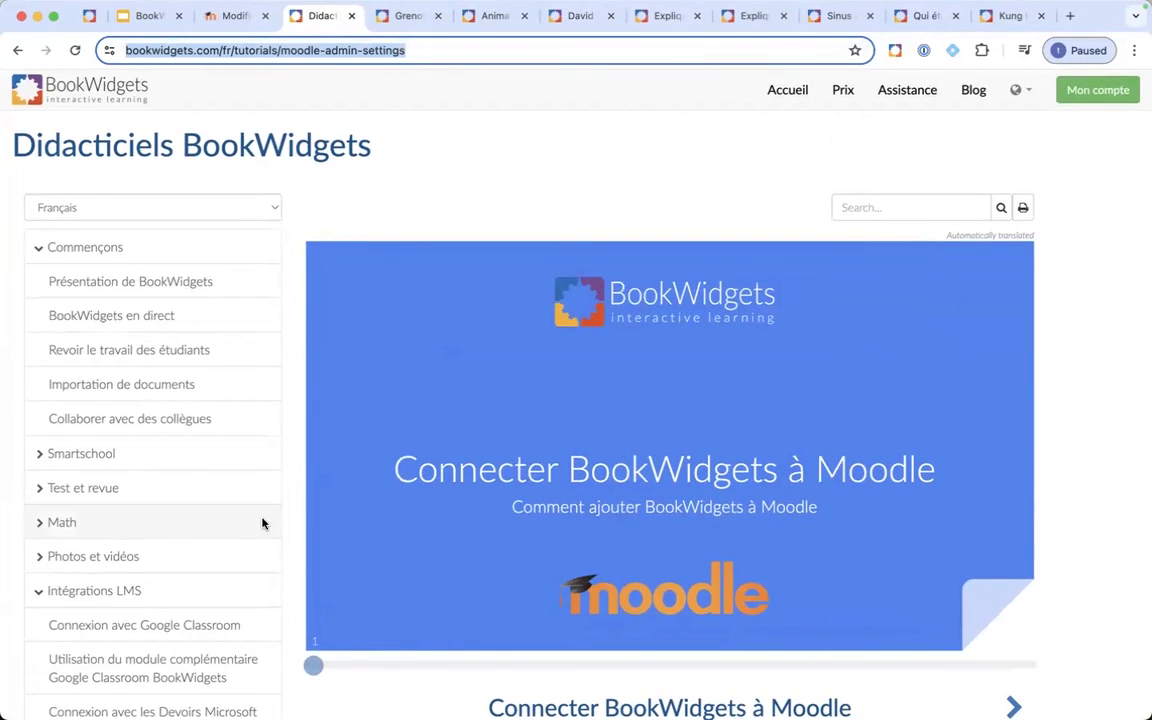
- Open the "Connexion avec Moodle" tutorial and go through its slides up to adding an activity or resource
scroll(293, 545, "down", 3)
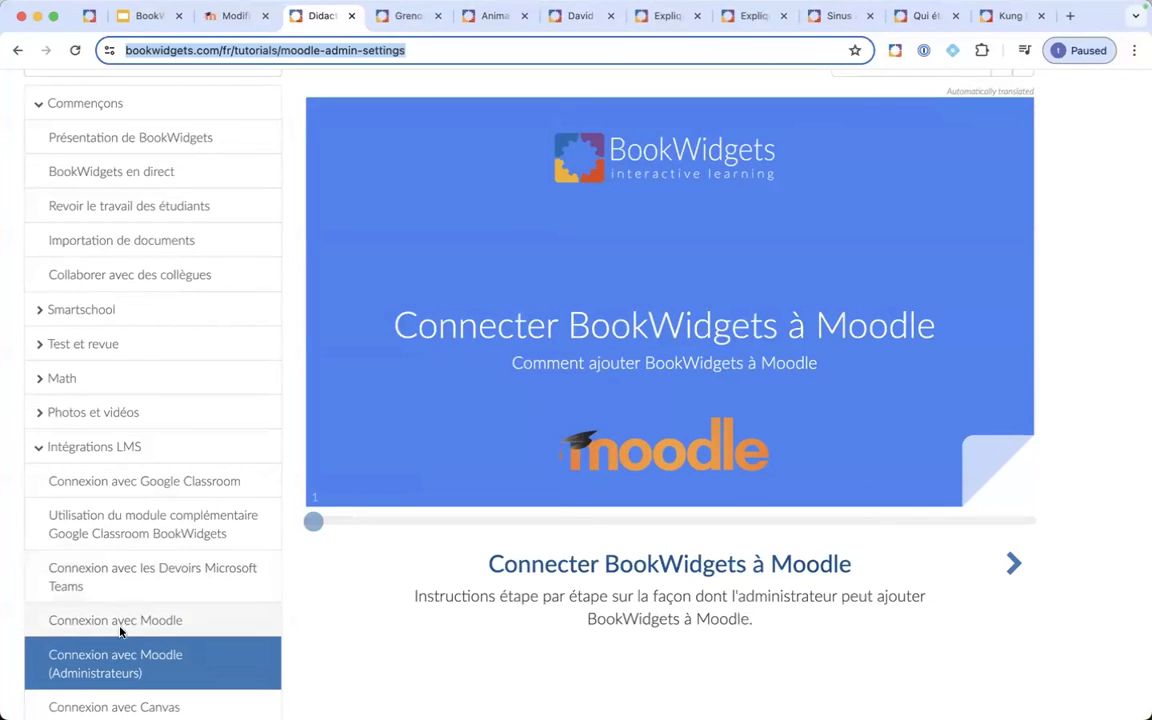
left_click(146, 621)
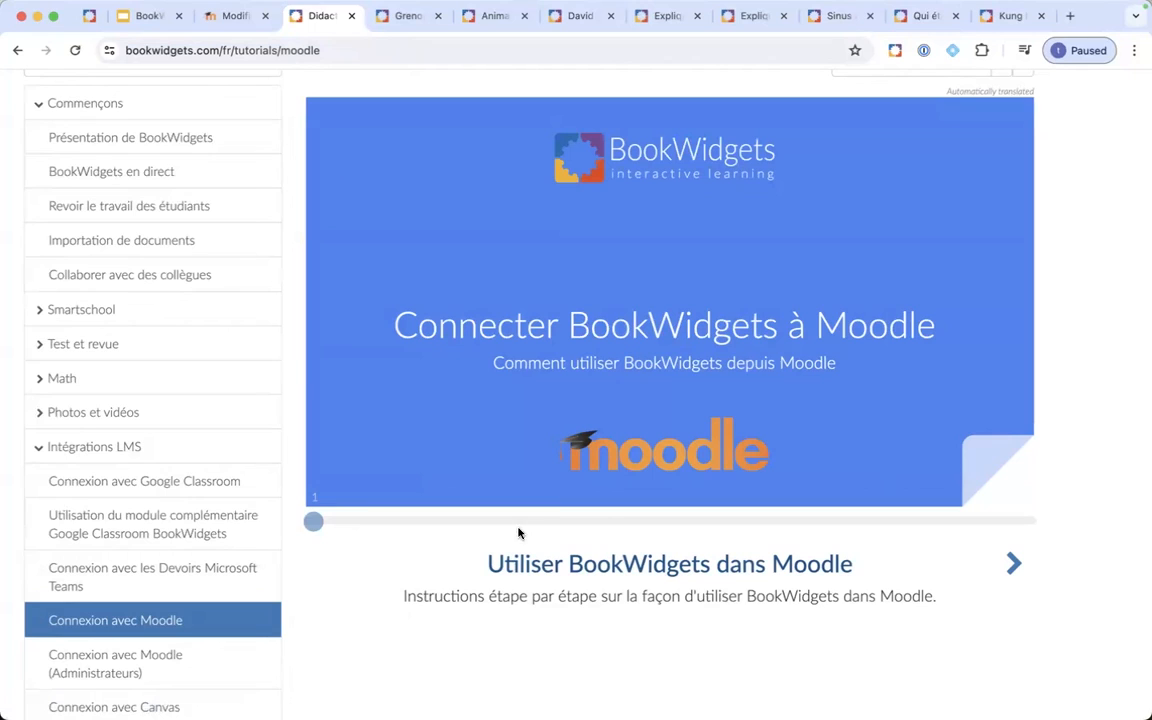
left_click(1012, 565)
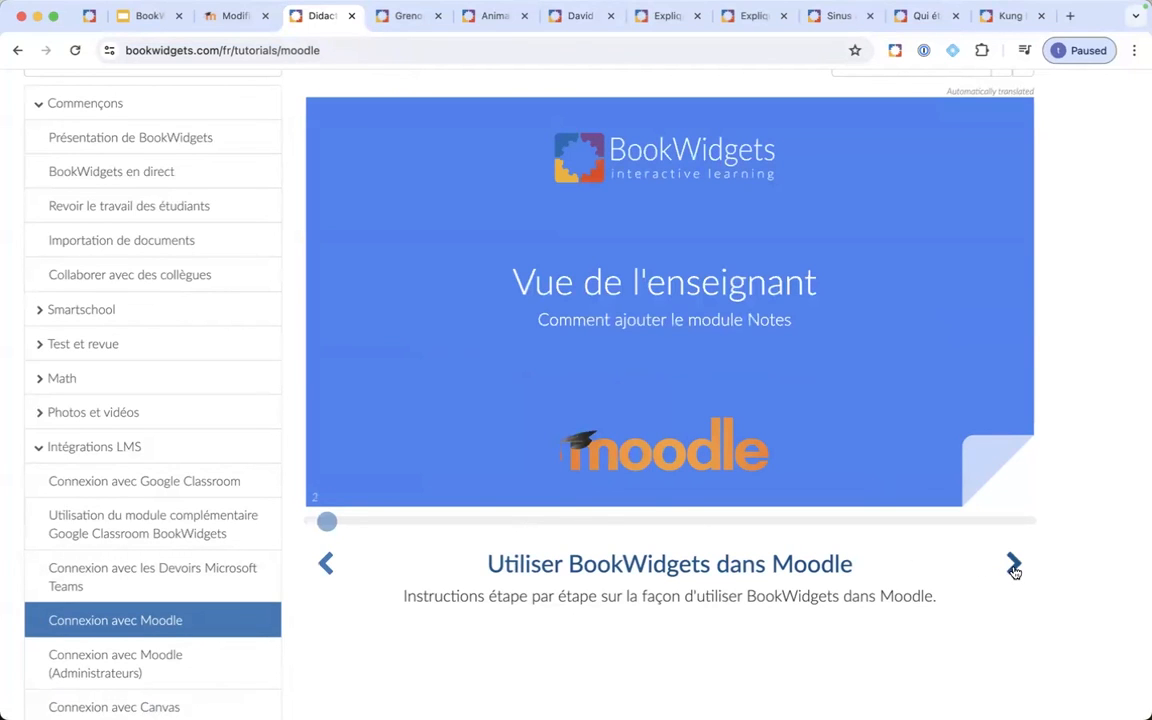
left_click(1013, 566)
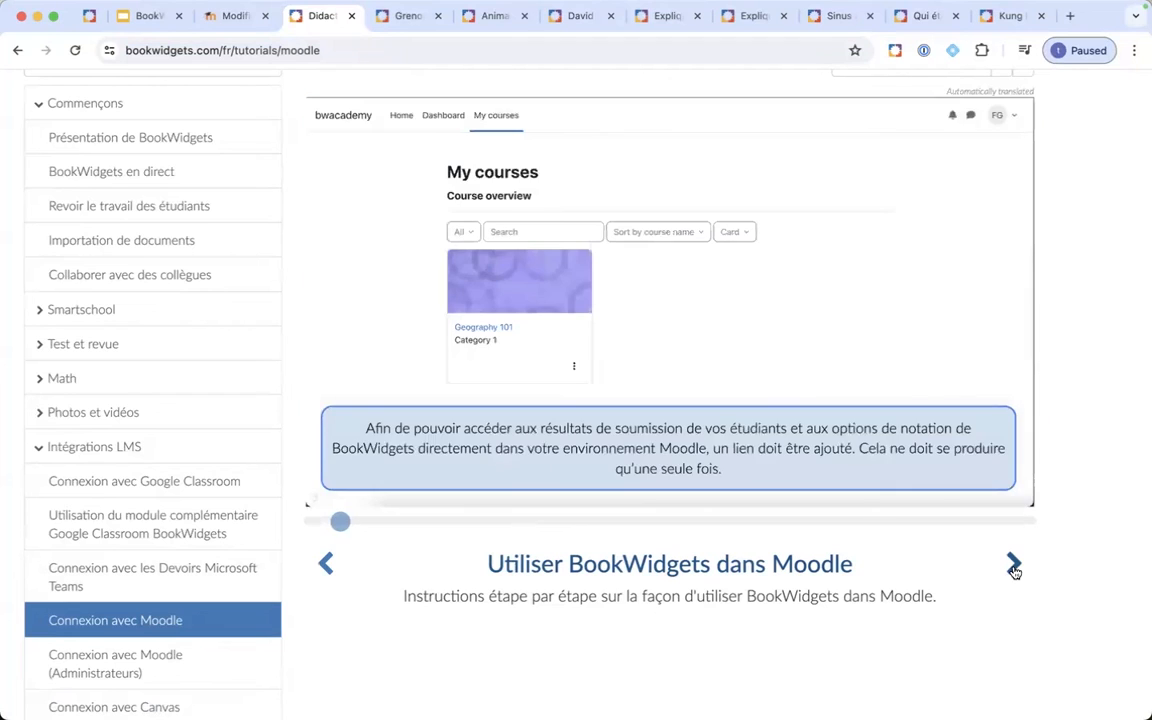
left_click(1013, 566)
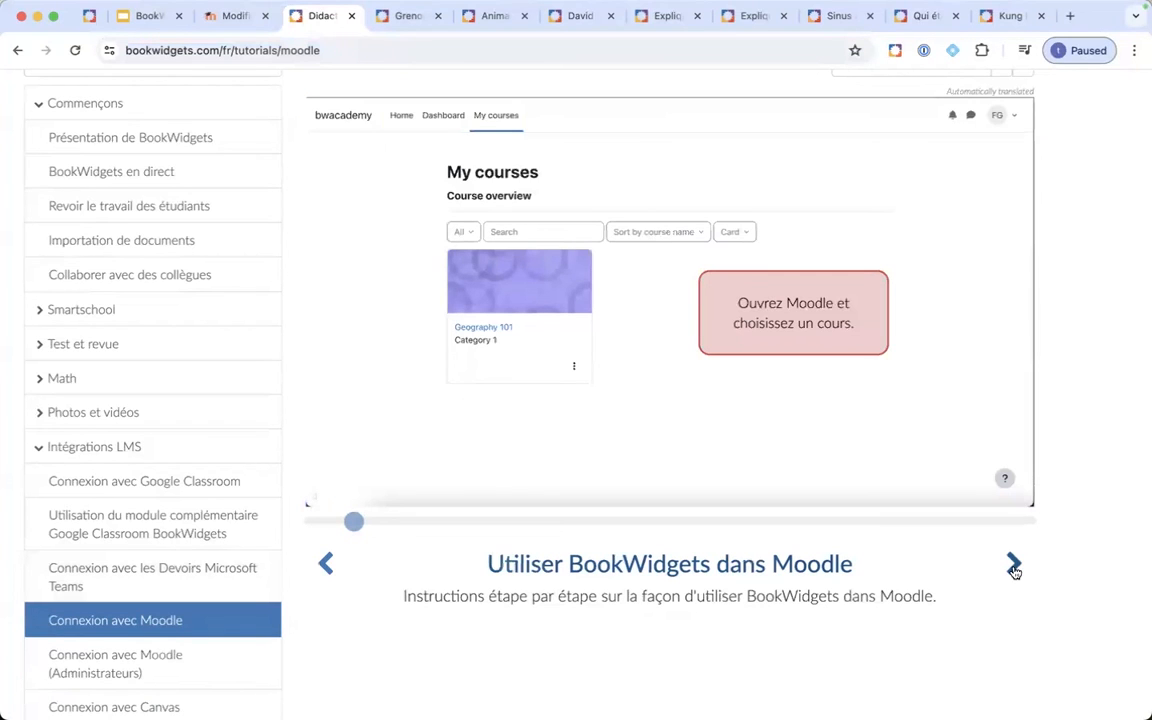
left_click(1013, 566)
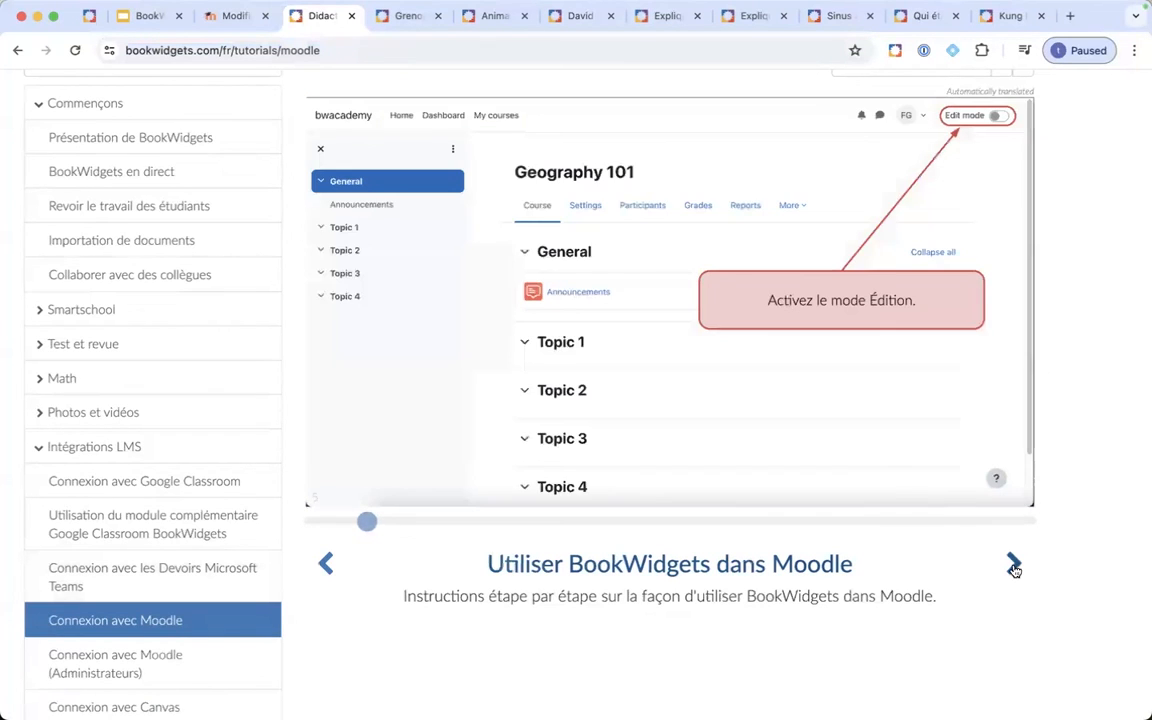
left_click(1013, 566)
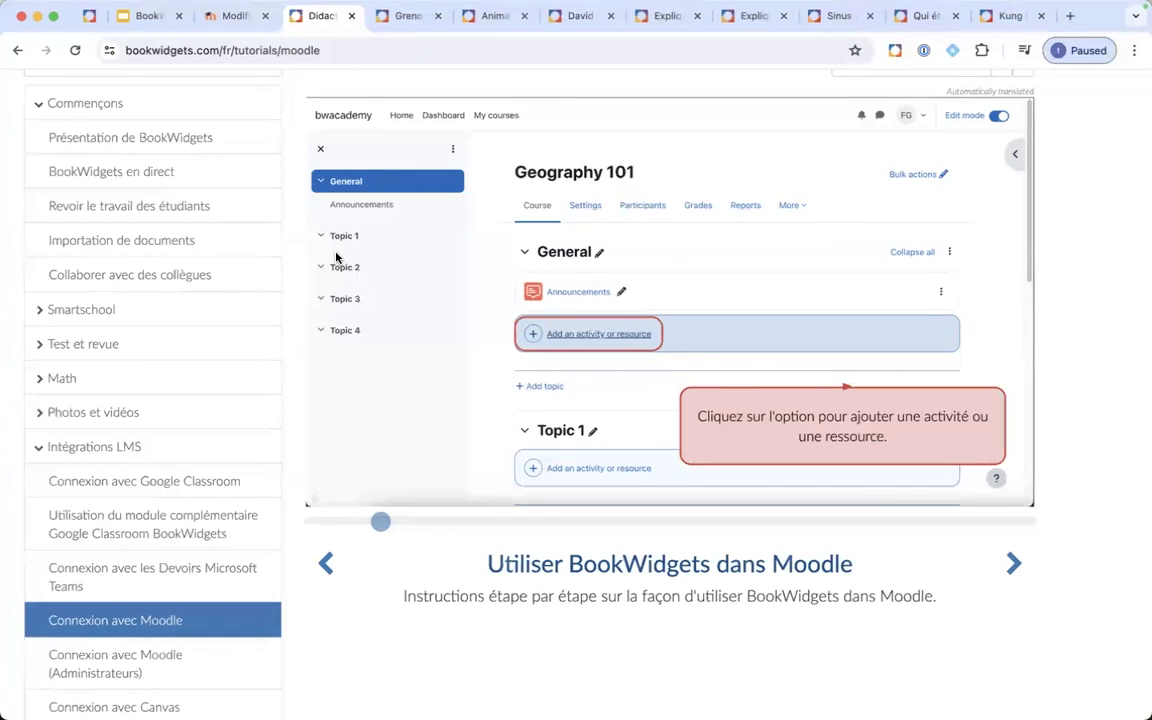
- Return to the Moodle content selection and browse the BookWidgets Exemples down to the Chronologie widget
left_click(235, 18)
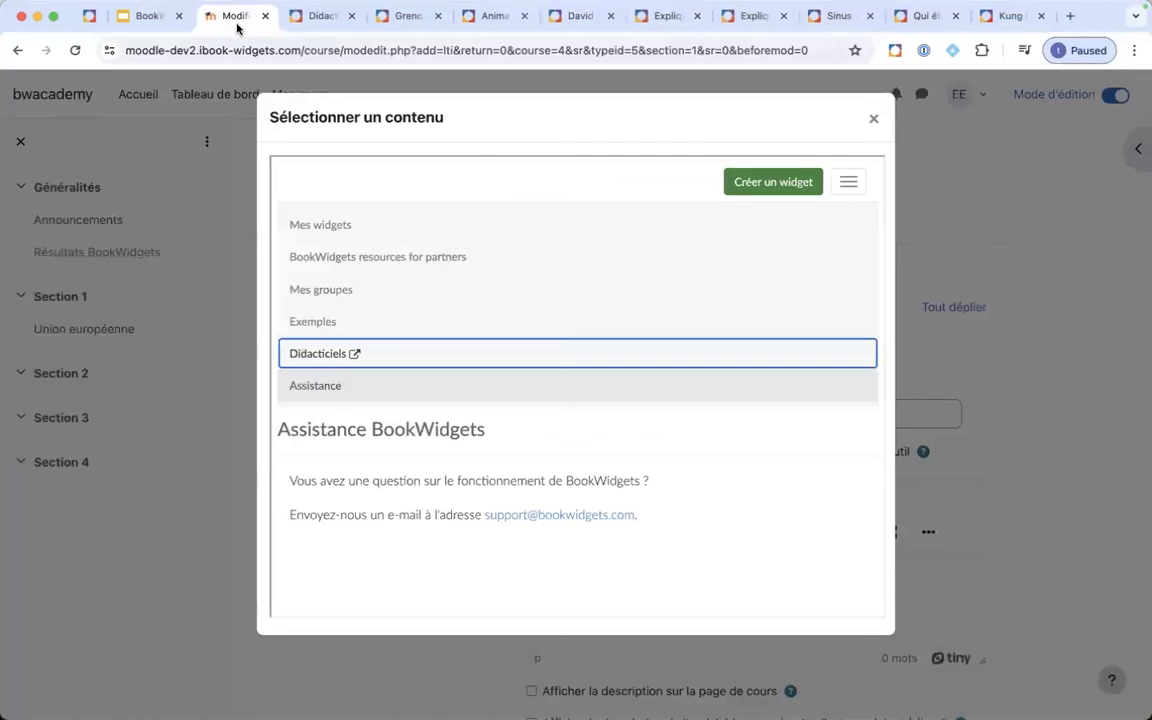
left_click(312, 322)
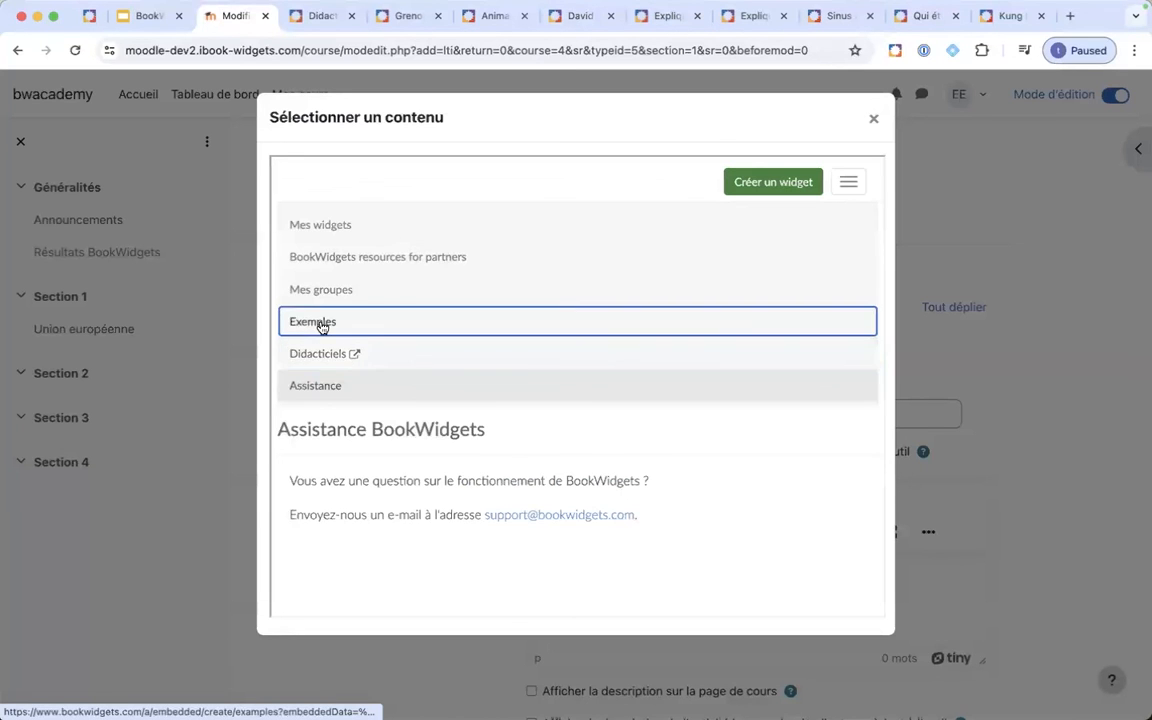
scroll(429, 404, "down", 5)
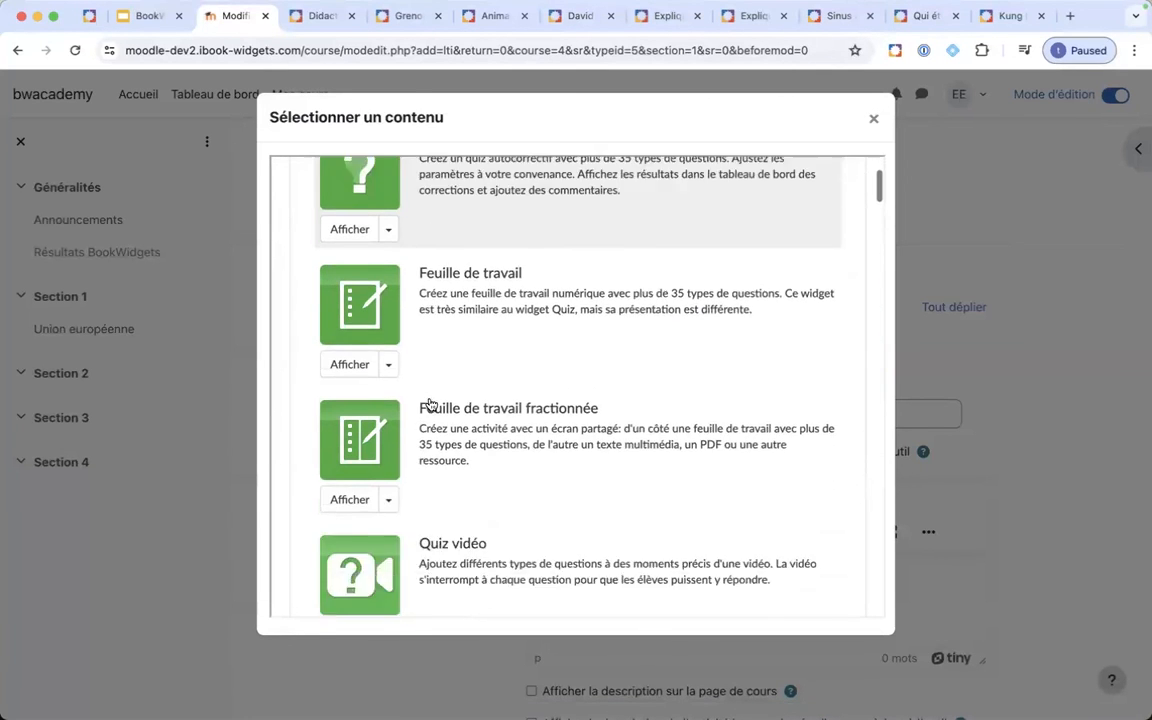
scroll(431, 404, "down", 8)
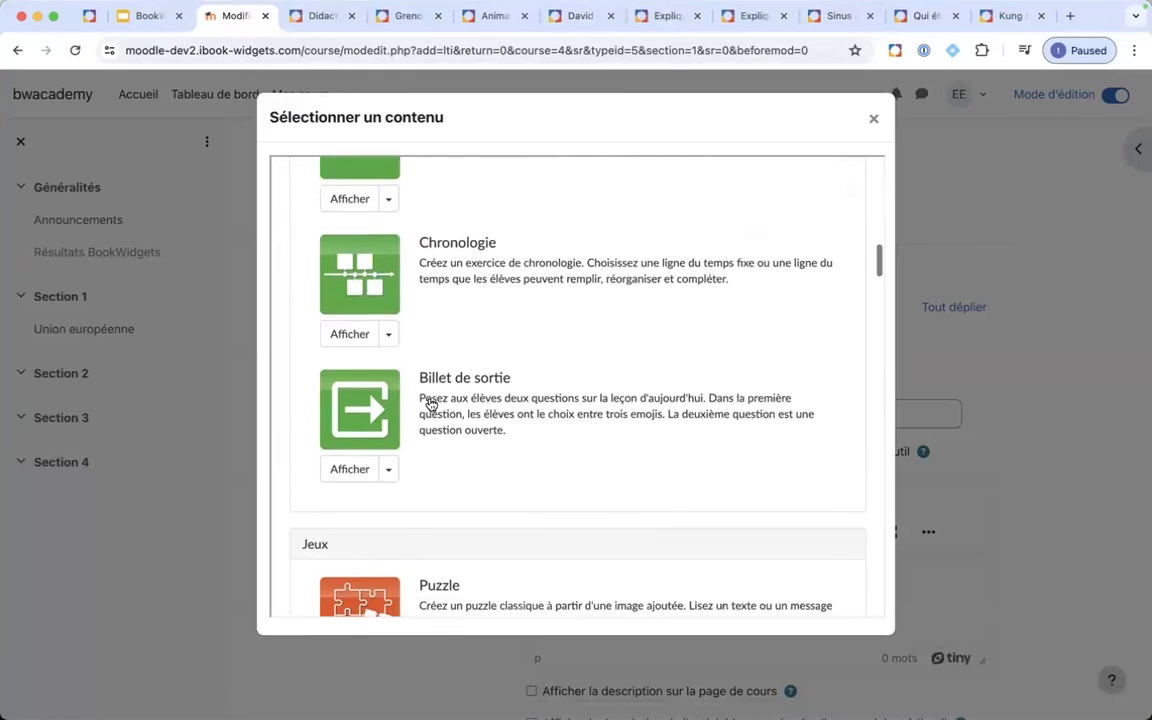
scroll(431, 404, "up", 1)
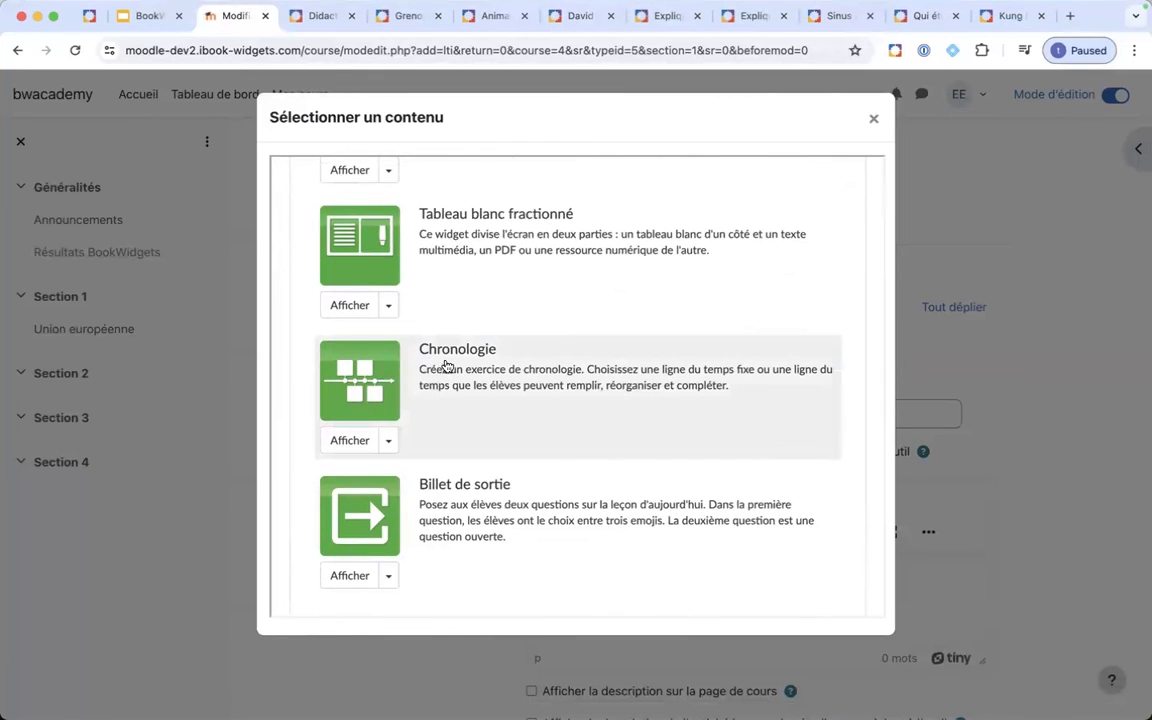
- Preview the Chronologie example "Histoire de la littérature française" through to its last card and close it
left_click(388, 442)
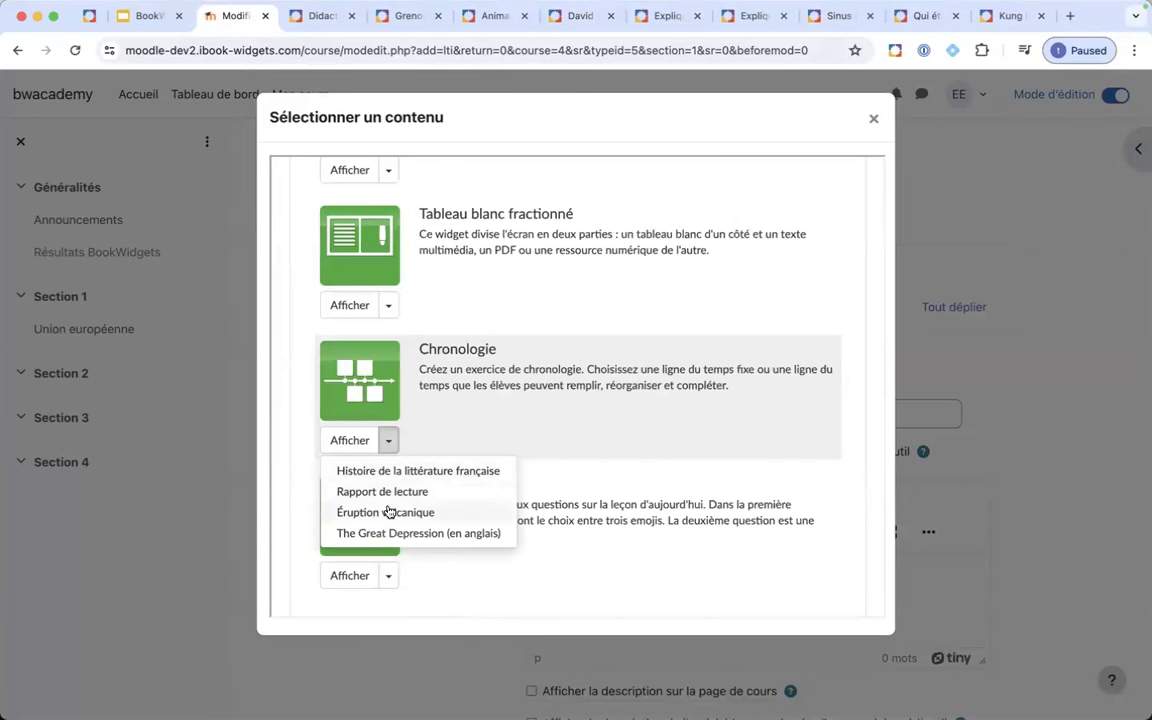
left_click(400, 472)
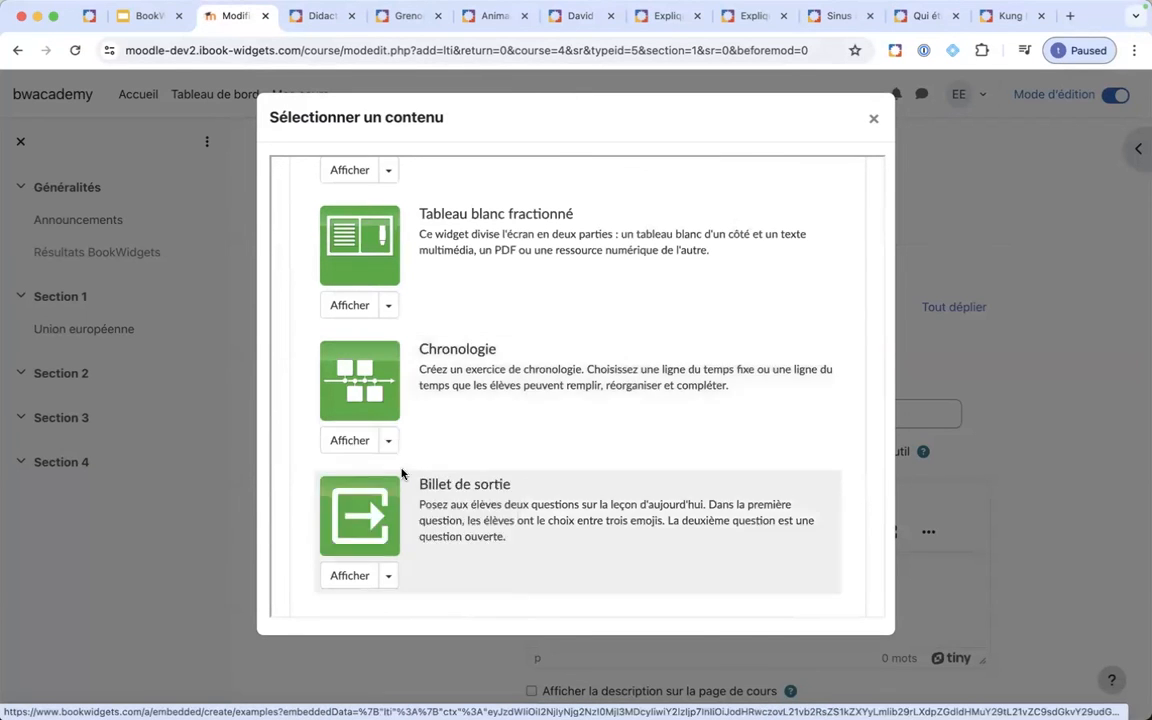
left_click(576, 411)
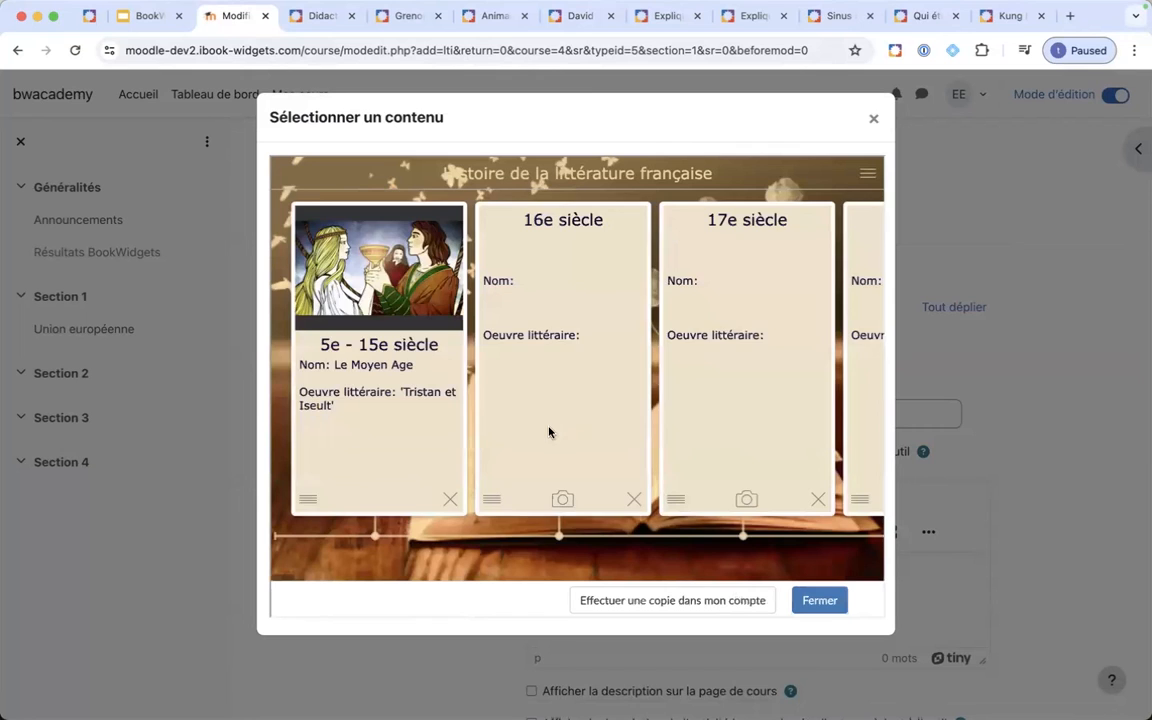
scroll(548, 430, "right", 3)
scroll(548, 432, "right", 5)
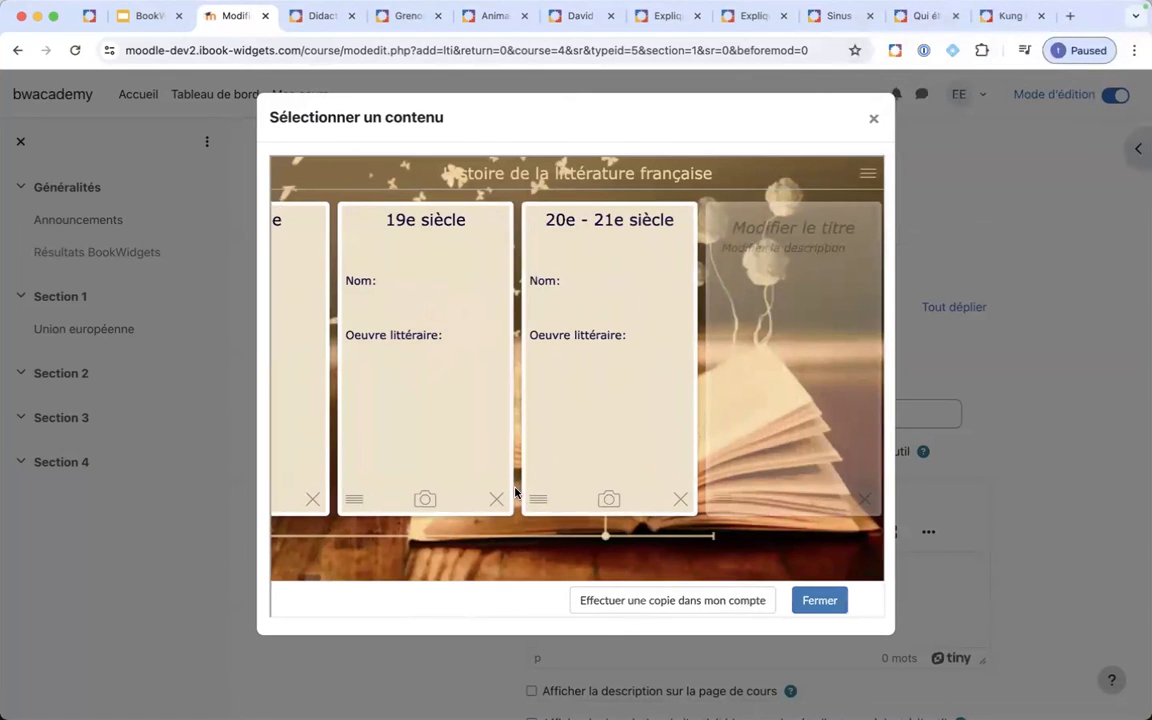
left_click(818, 600)
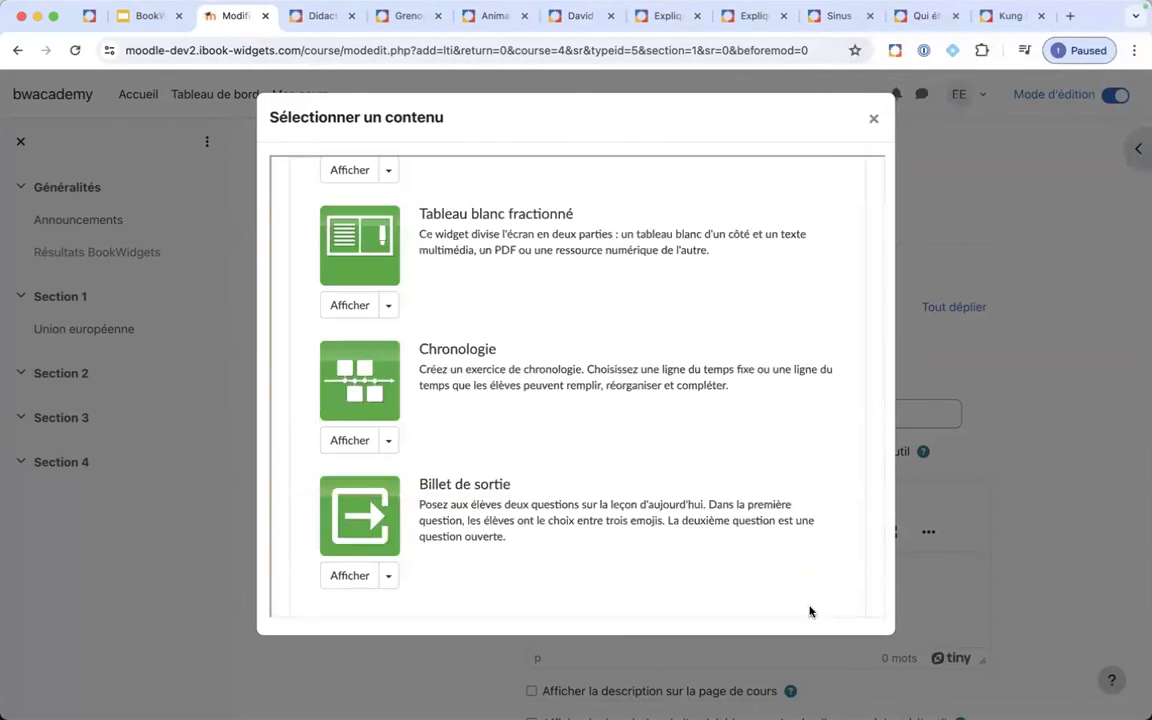
- Browse back up through the Exemples, list the Quiz vidéo examples and return to the Tests et contrôles section
scroll(393, 388, "up", 5)
scroll(393, 388, "up", 3)
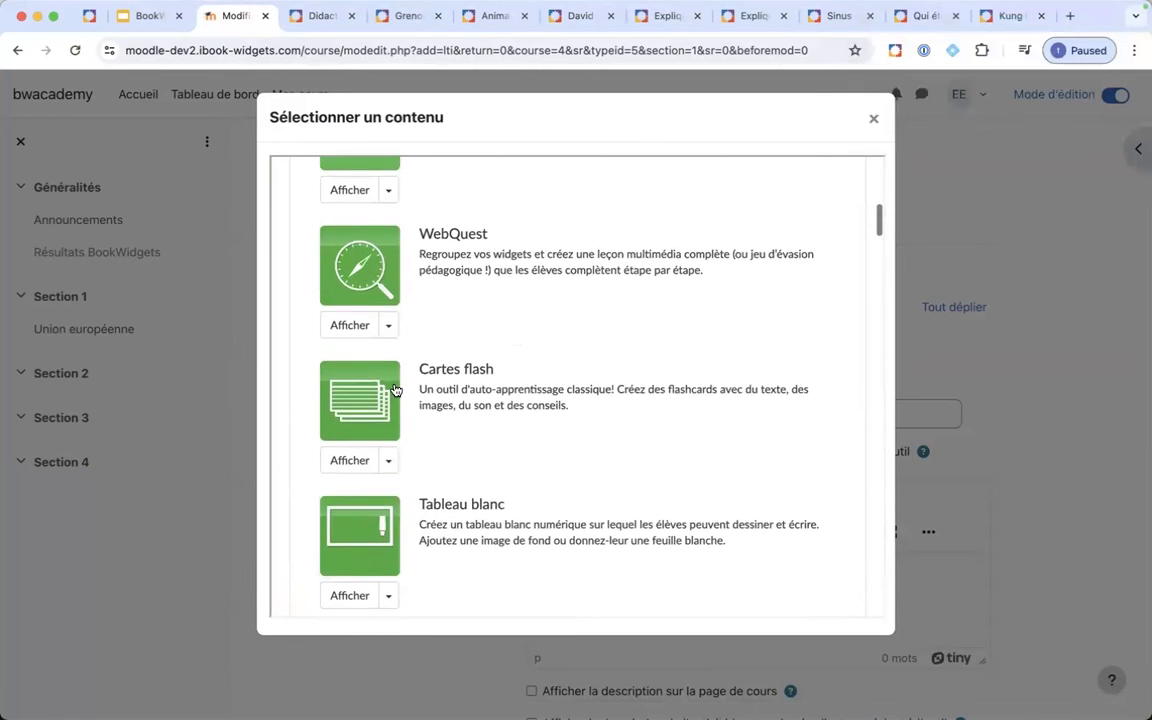
left_click(389, 361)
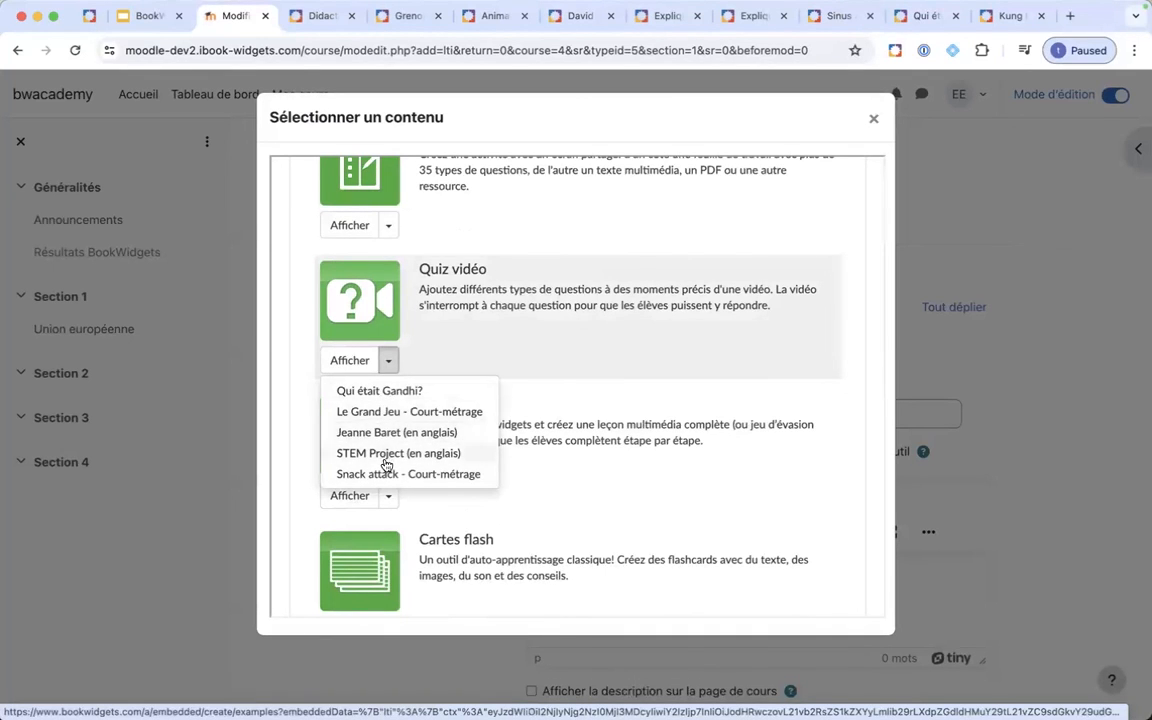
left_click(301, 458)
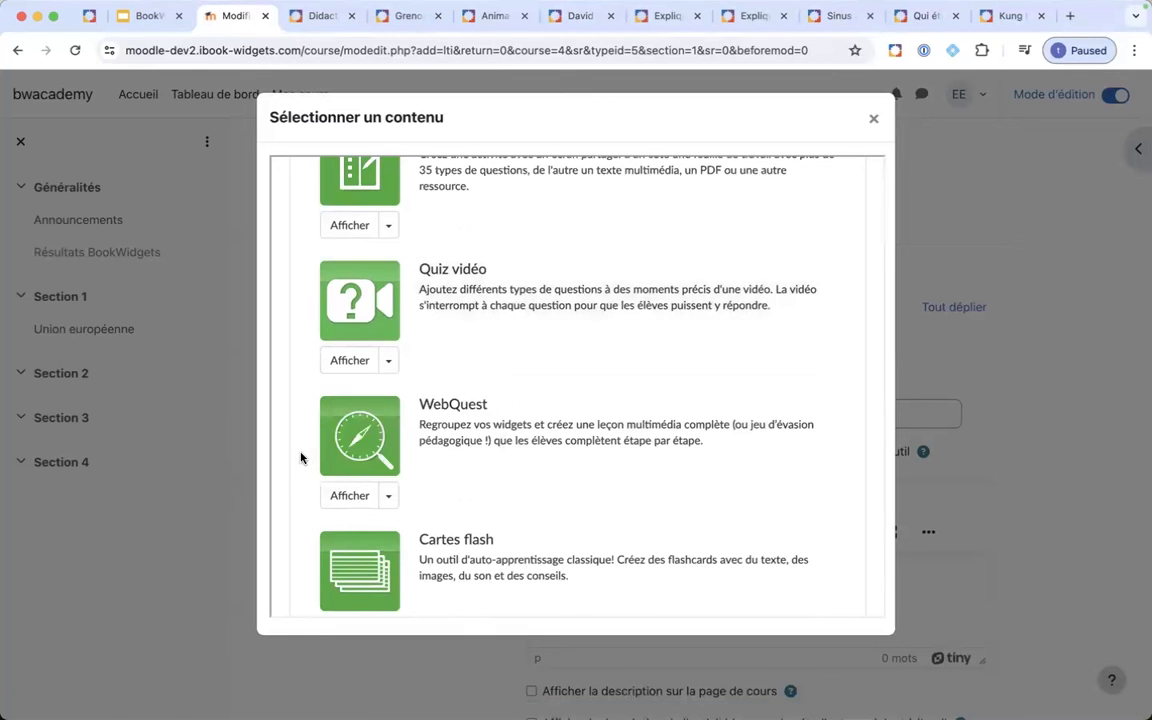
scroll(301, 458, "up", 10)
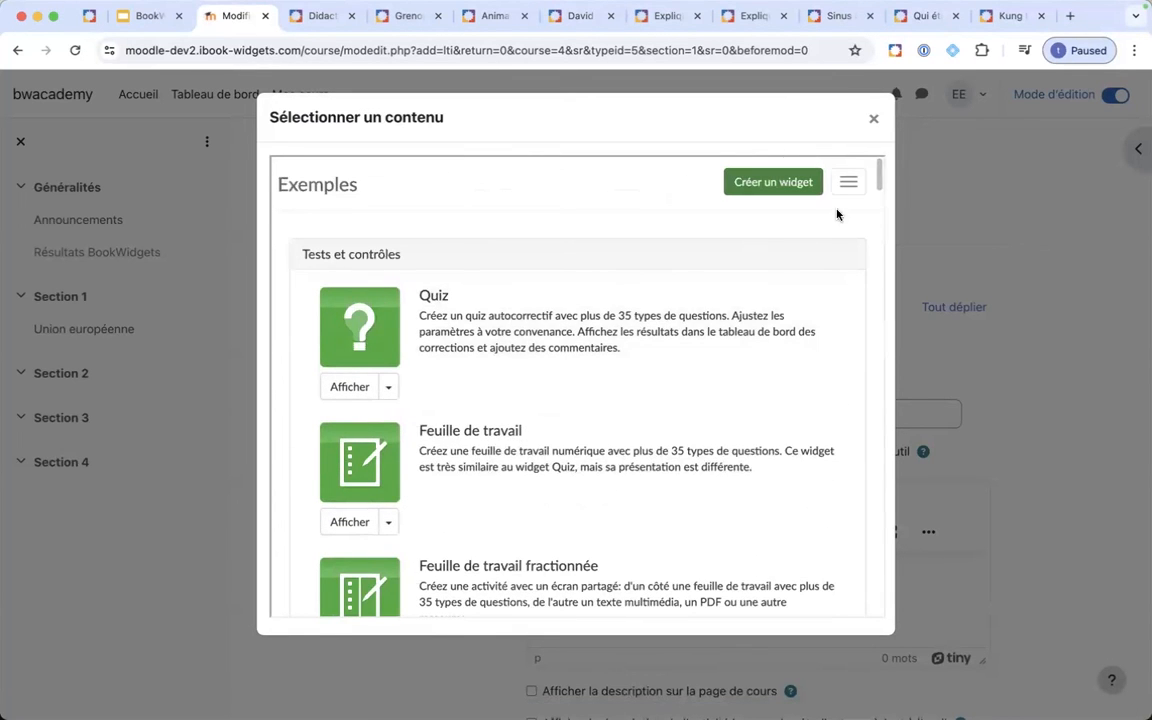
- Open Mes groupes and search the discoverable groups for "teaching eng"
left_click(850, 182)
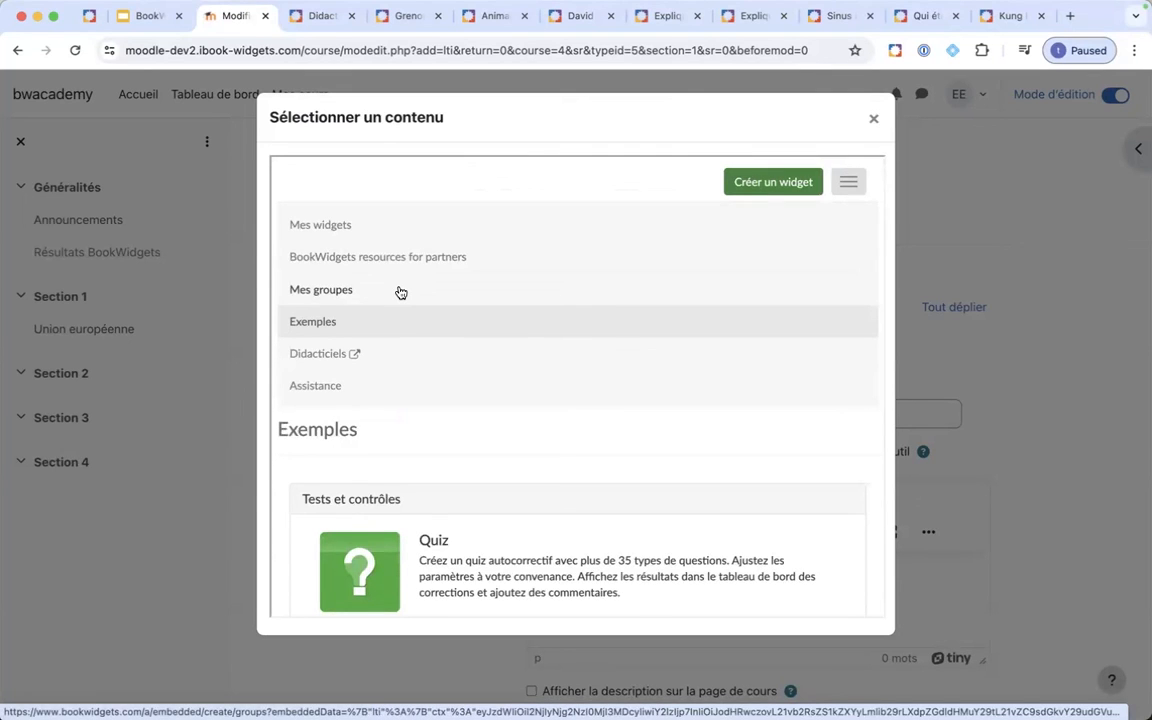
left_click(330, 293)
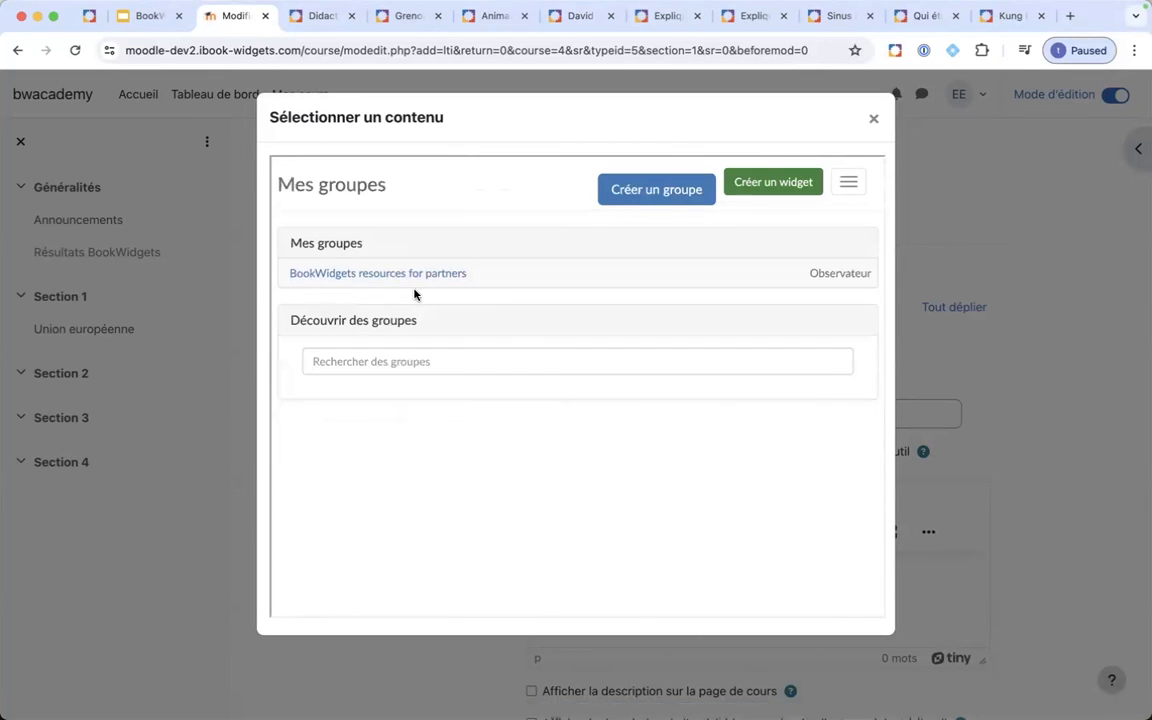
left_click(478, 369)
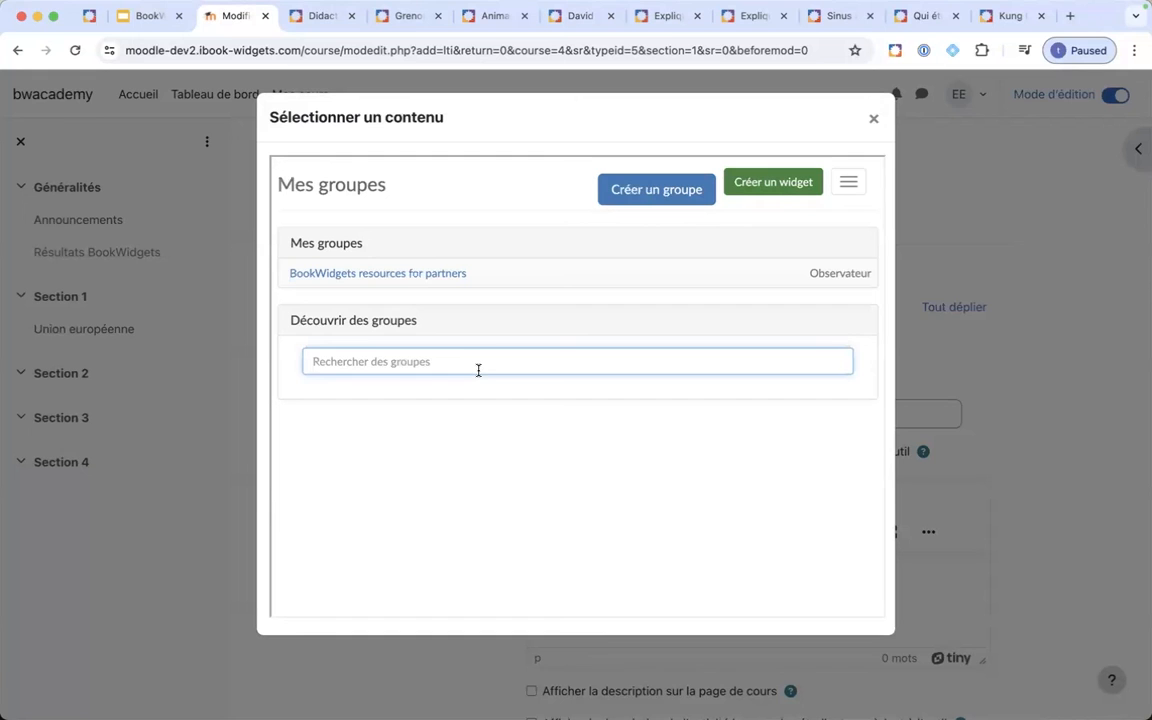
type("te")
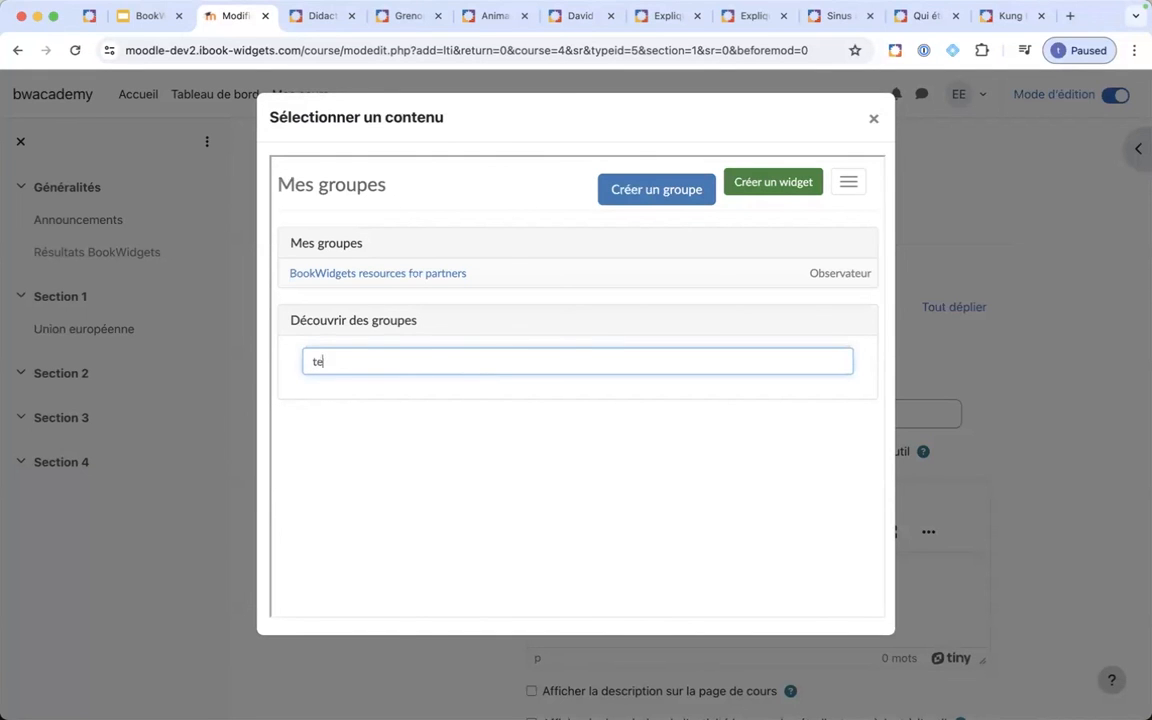
type("aching eng")
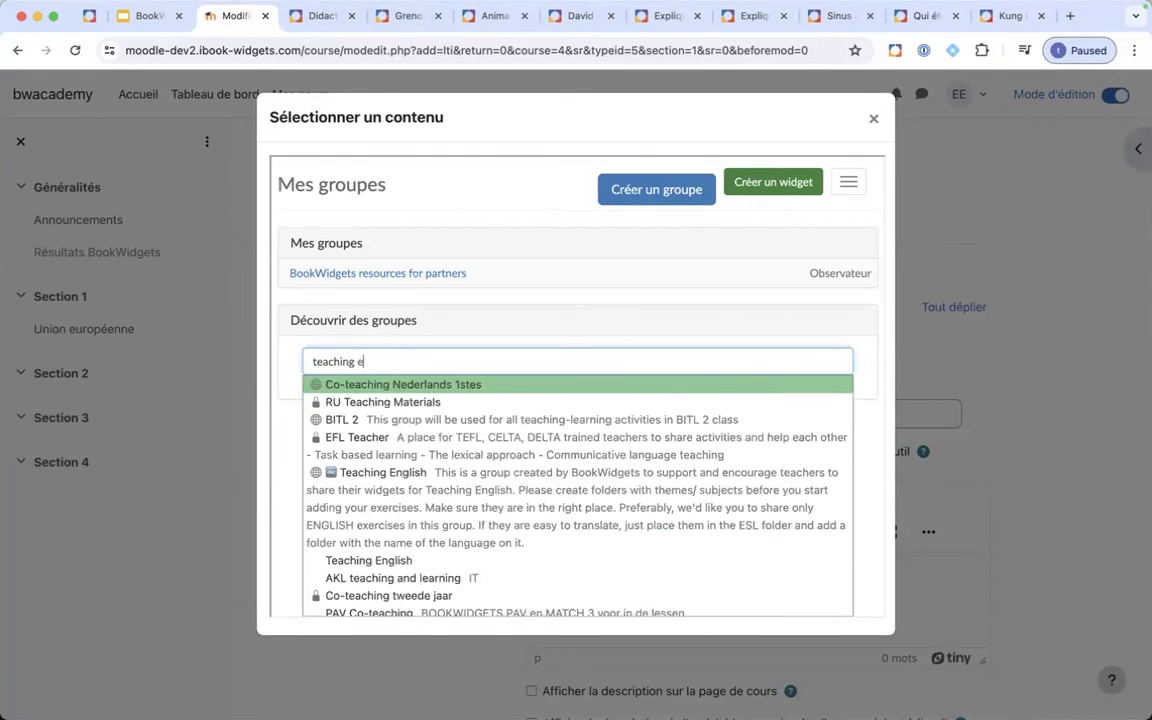
- Replace the group search text with "Langues"
key("BackSpace")
key("BackSpace")
key("BackSpace")
key("BackSpace")
key("BackSpace")
key("BackSpace")
key("BackSpace")
key("BackSpace")
key("BackSpace")
key("BackSpace")
key("BackSpace")
key("BackSpace")
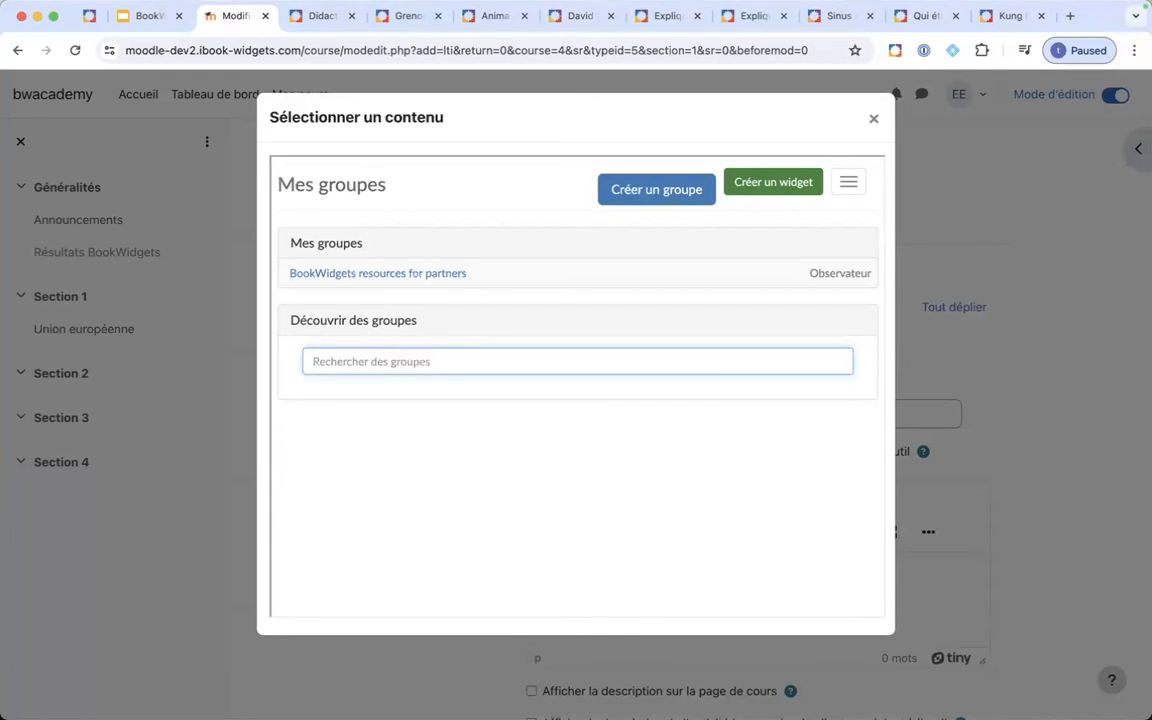
type("Langues")
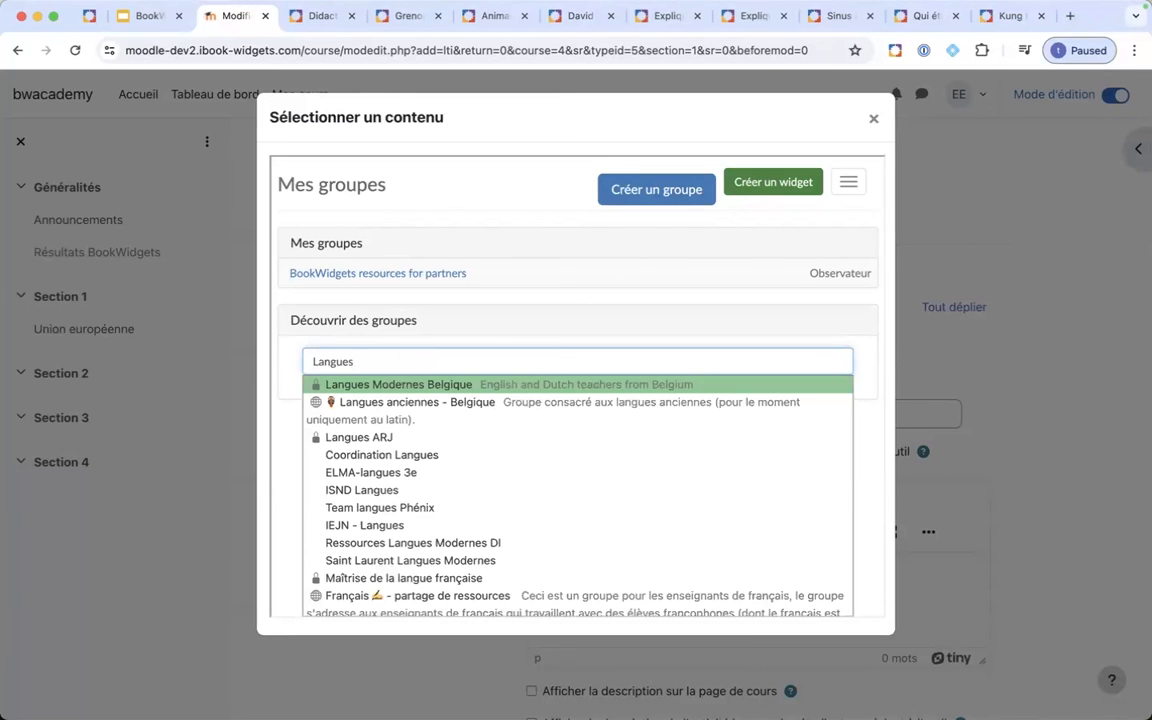
- Open the group Langues Modernes Belgique, request to join it and confirm the request
left_click(477, 388)
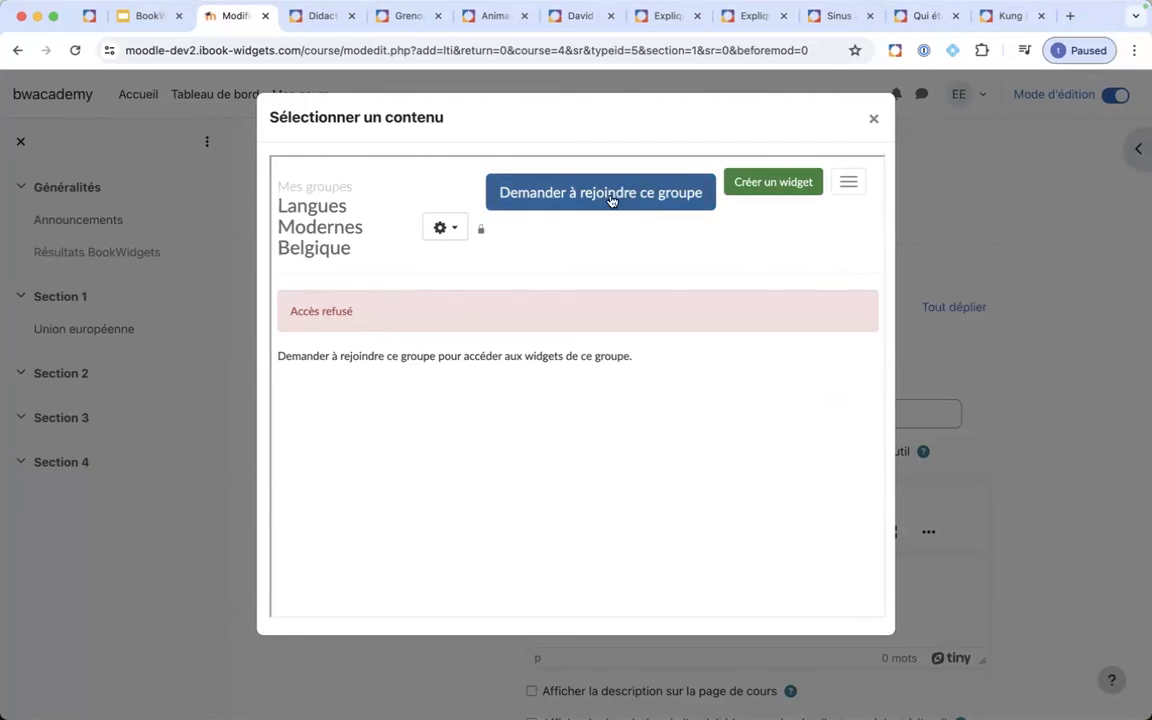
left_click(536, 196)
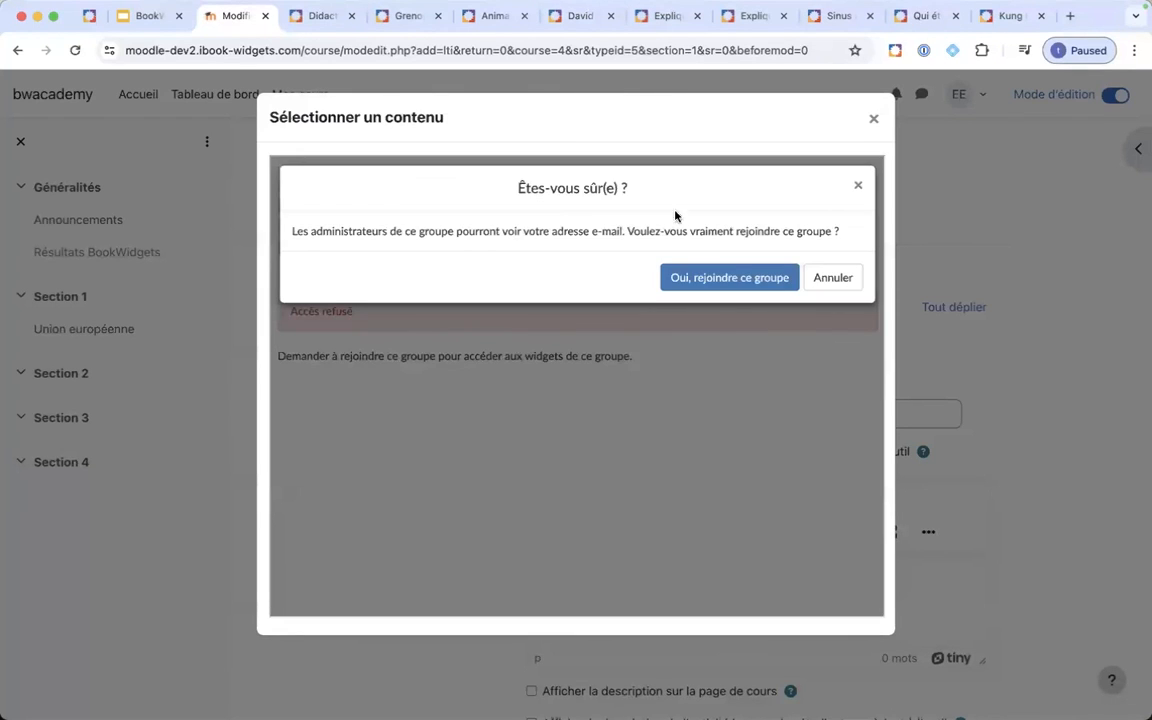
left_click(727, 278)
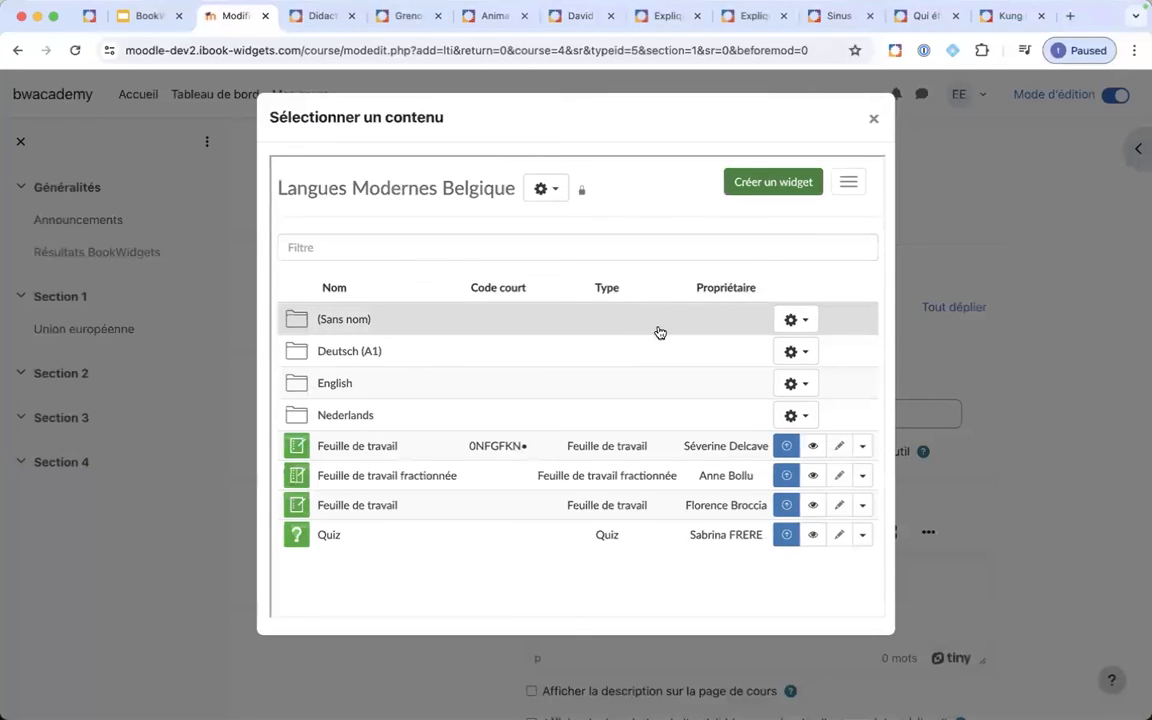
- Open the group's English folder and filter its widgets by "past"
left_click(494, 389)
scroll(506, 422, "down", 2)
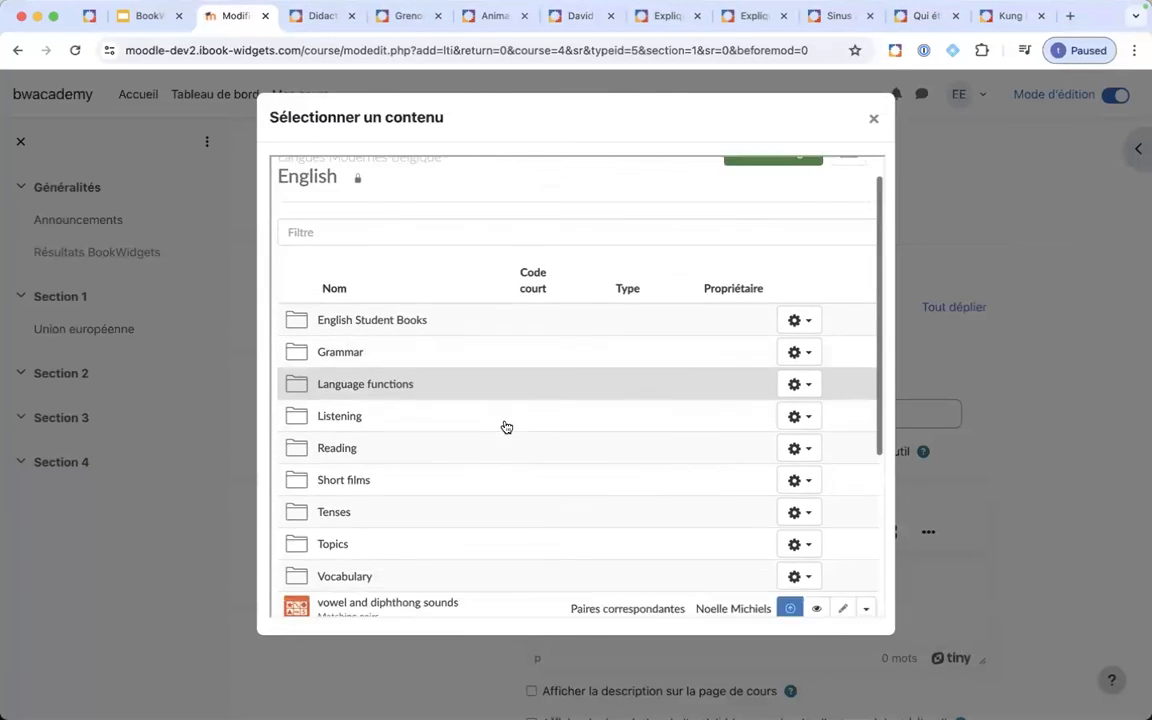
scroll(506, 427, "up", 1)
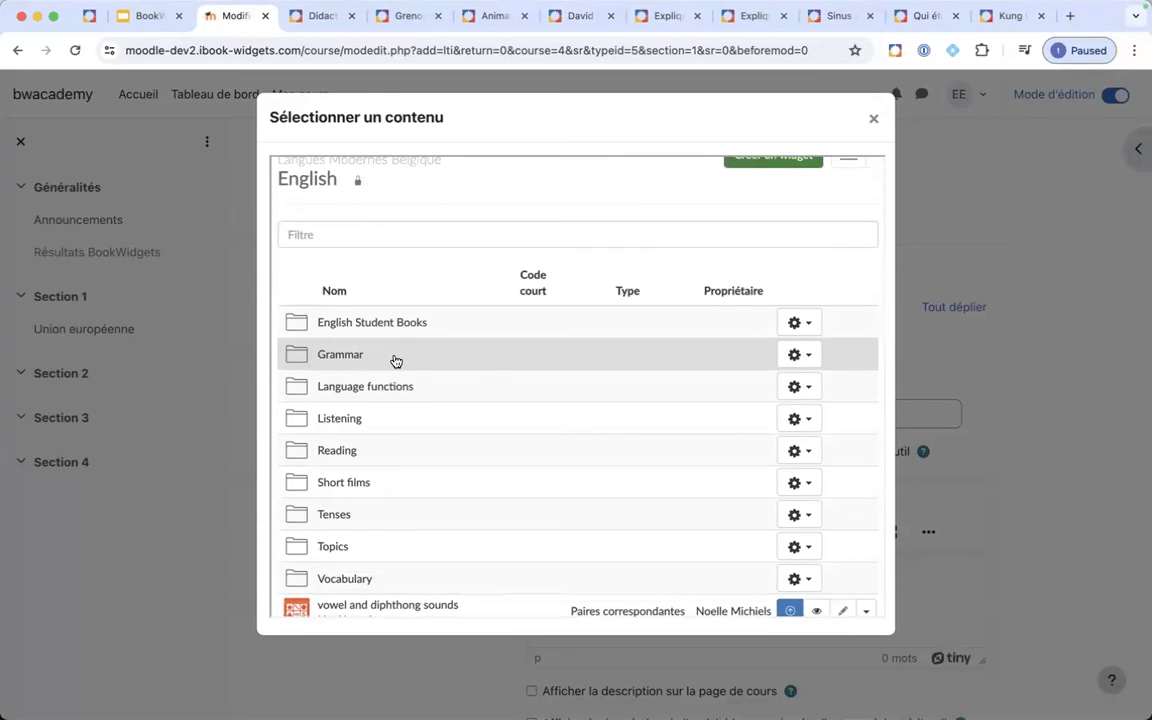
left_click(374, 230)
type("p")
key("BackSpace")
type("past")
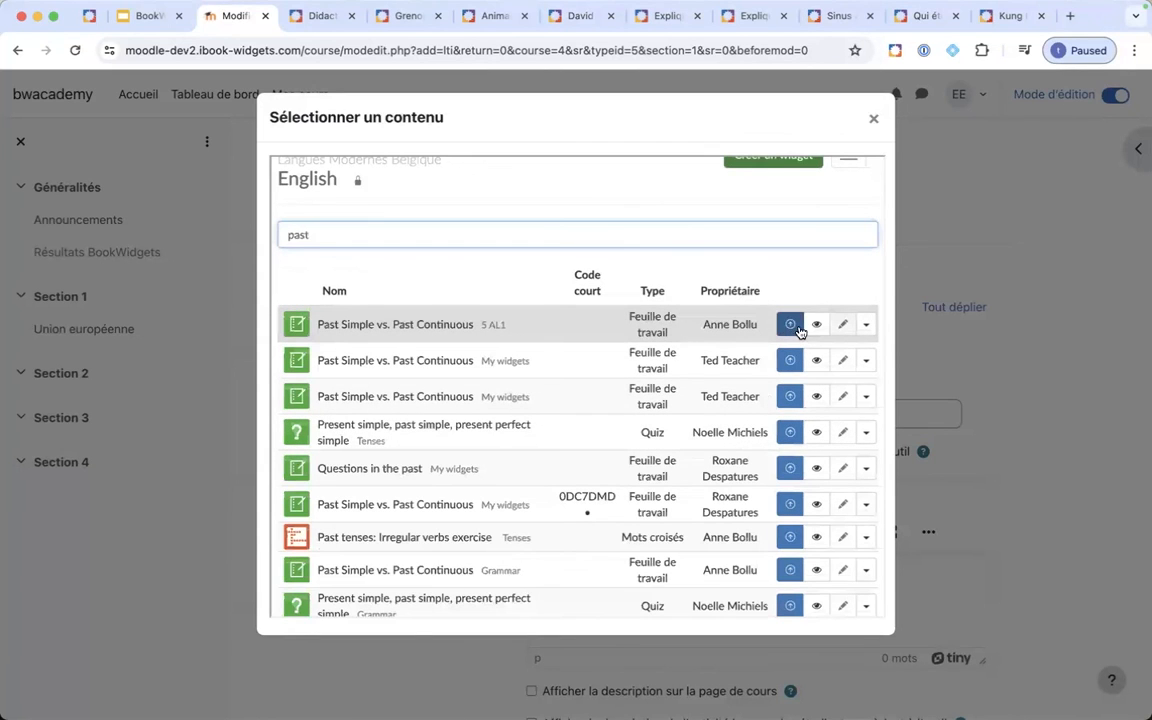
- Preview the first "Past Simple vs. Past Continuous" worksheet, check the answer choices for sentence 9 of question 3, and close the preview
left_click(816, 326)
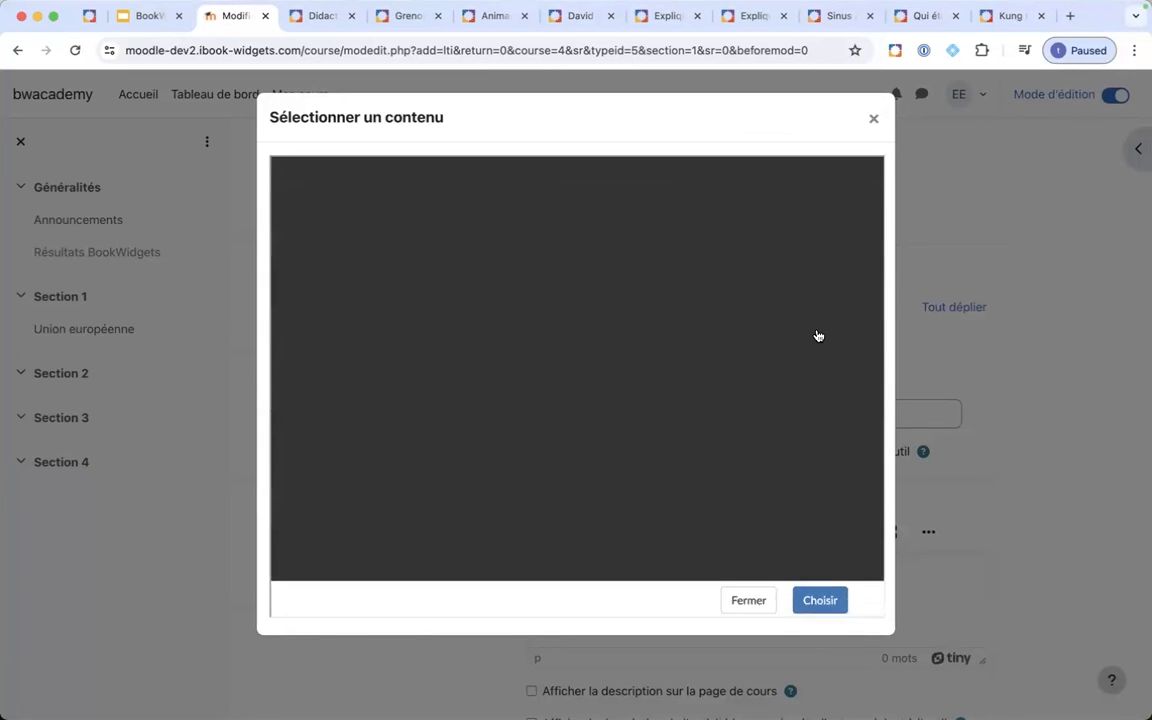
scroll(697, 342, "down", 15)
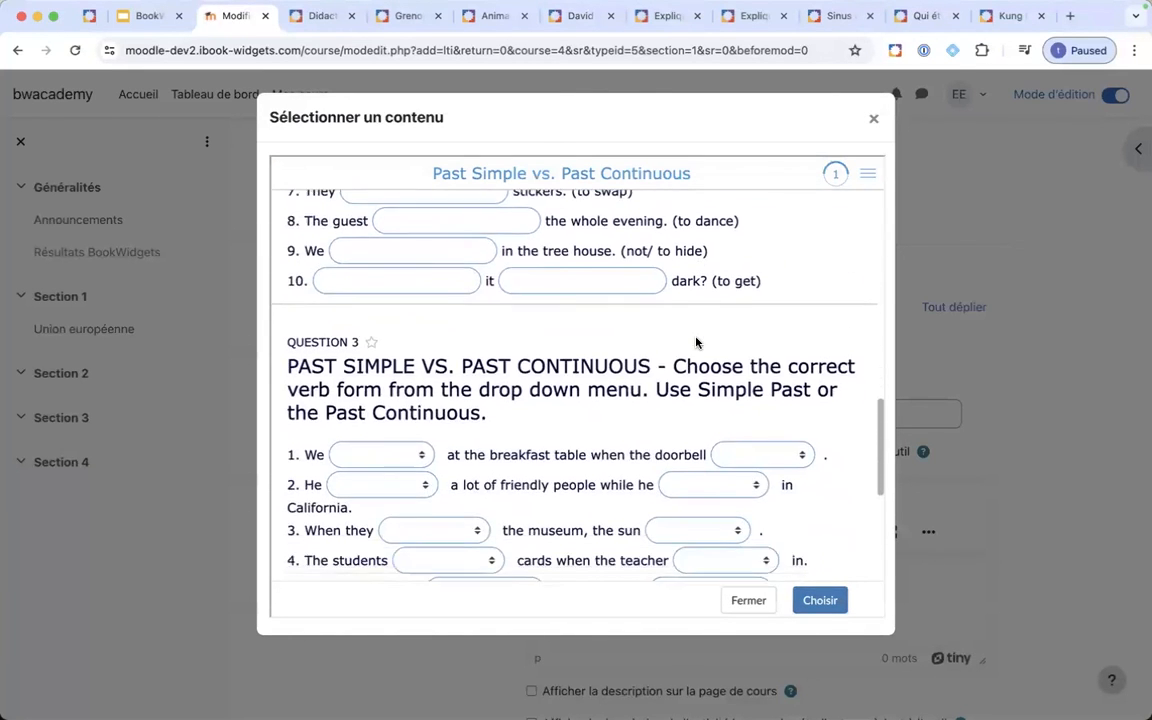
scroll(697, 342, "down", 5)
left_click(676, 394)
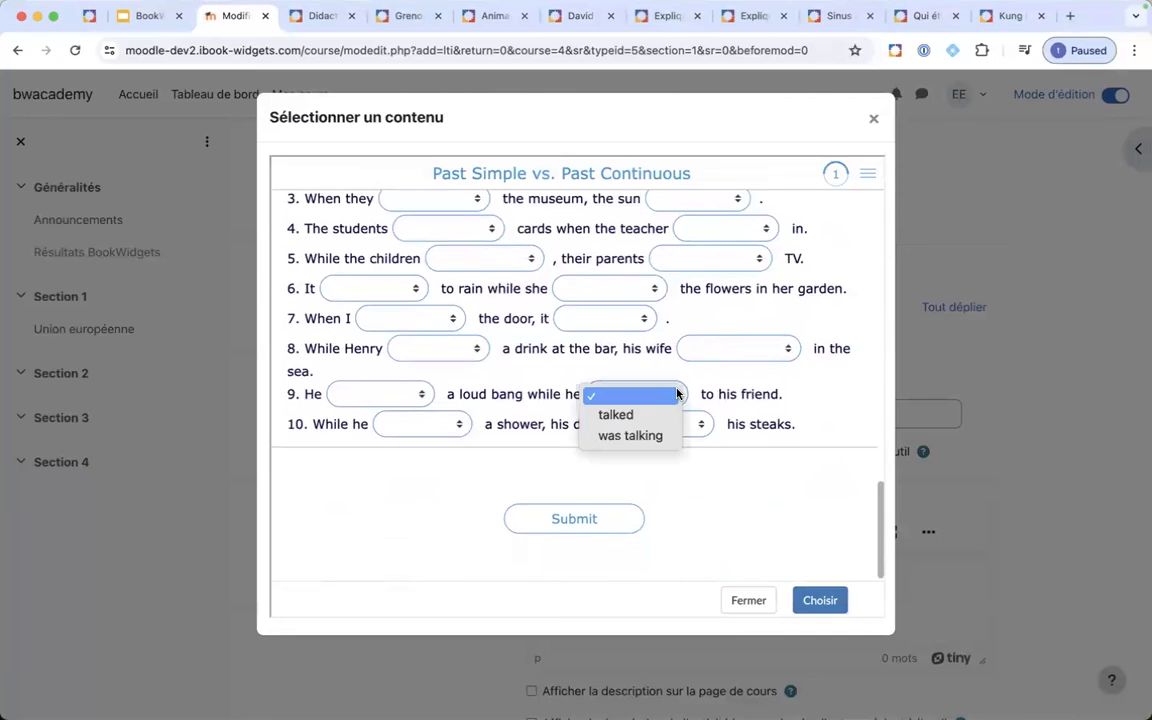
left_click(748, 460)
scroll(748, 450, "up", 5)
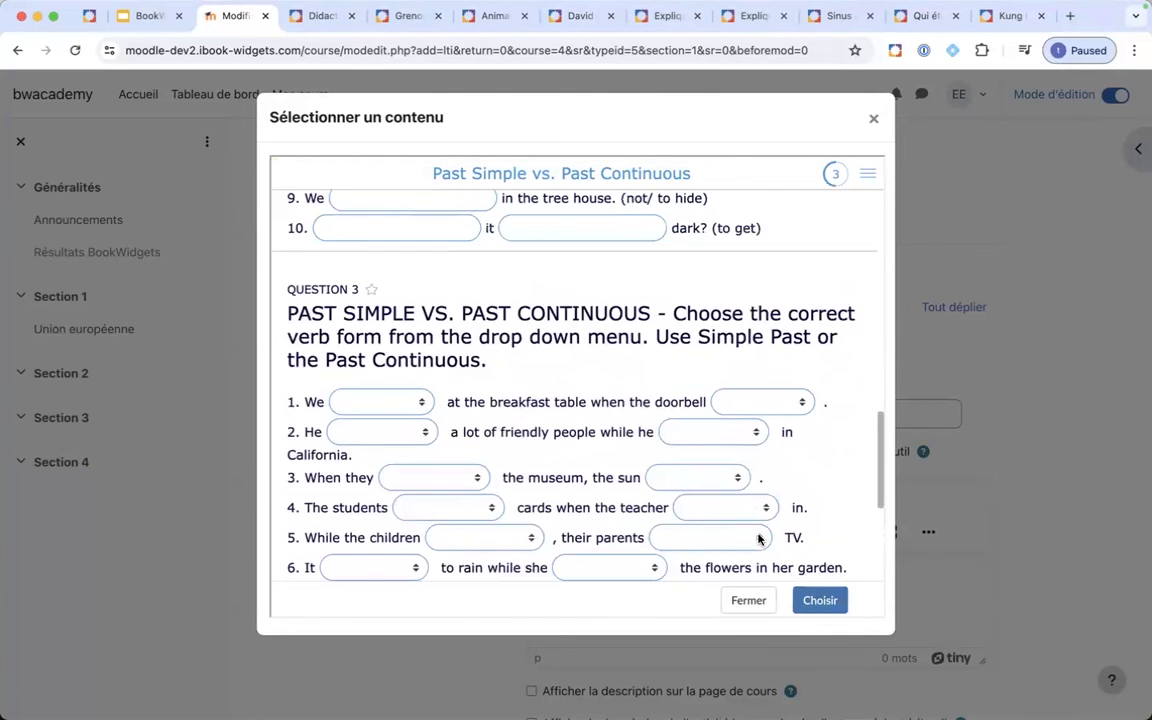
scroll(759, 540, "up", 2)
scroll(757, 538, "up", 6)
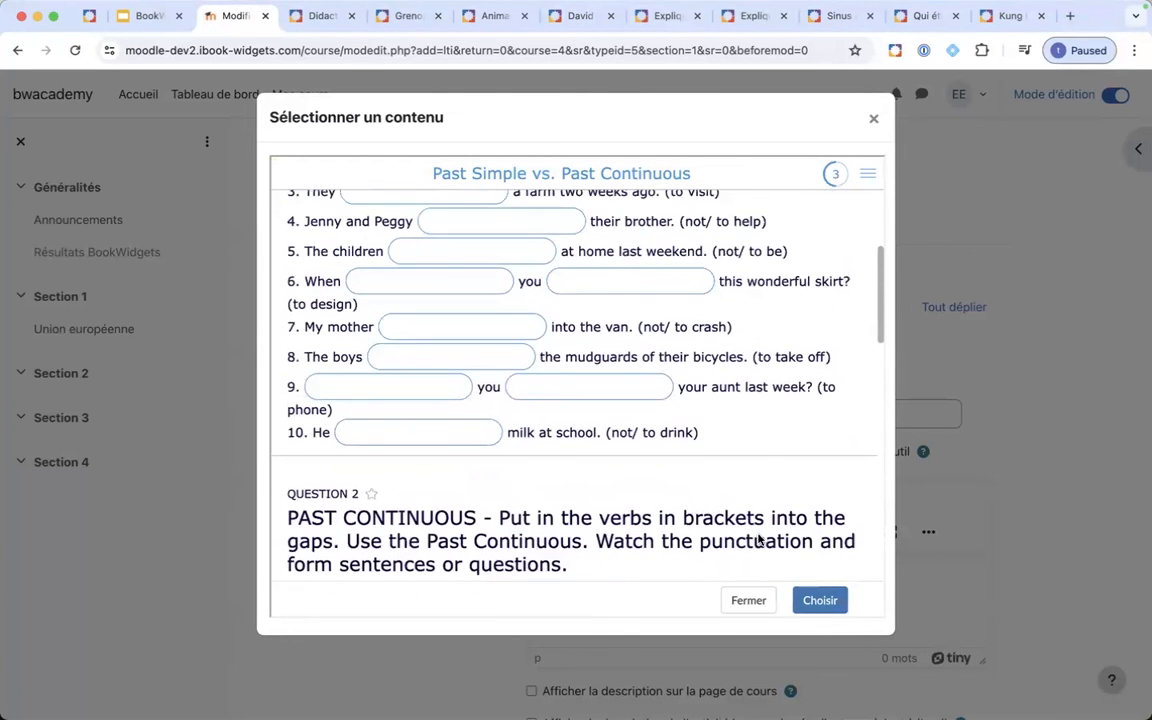
left_click(745, 608)
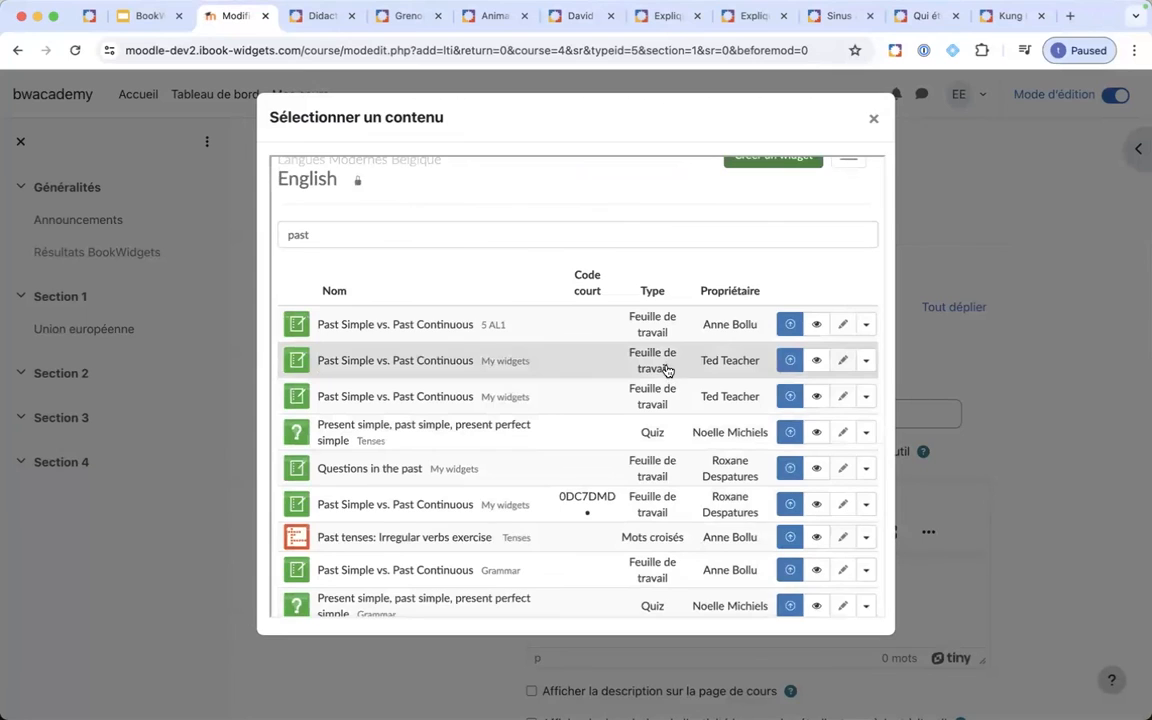
- Check the first worksheet's available actions, return to the Langues Modernes Belgique group and close the content selection
left_click(868, 326)
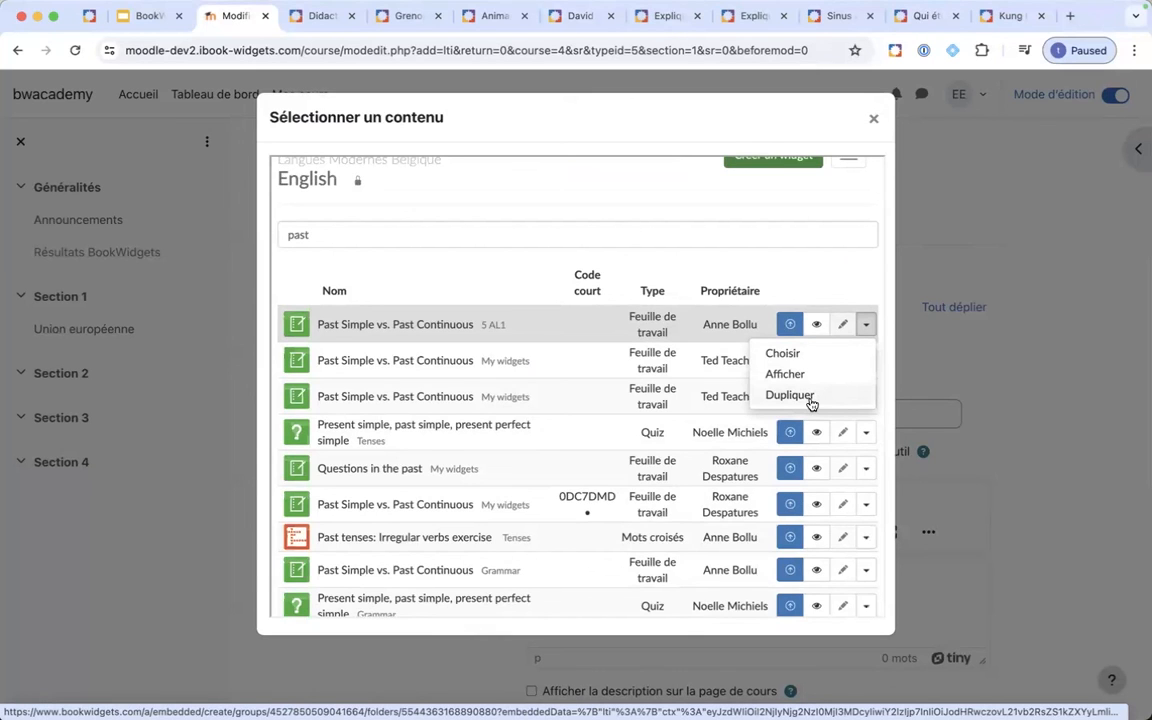
left_click(527, 262)
scroll(528, 262, "up", 1)
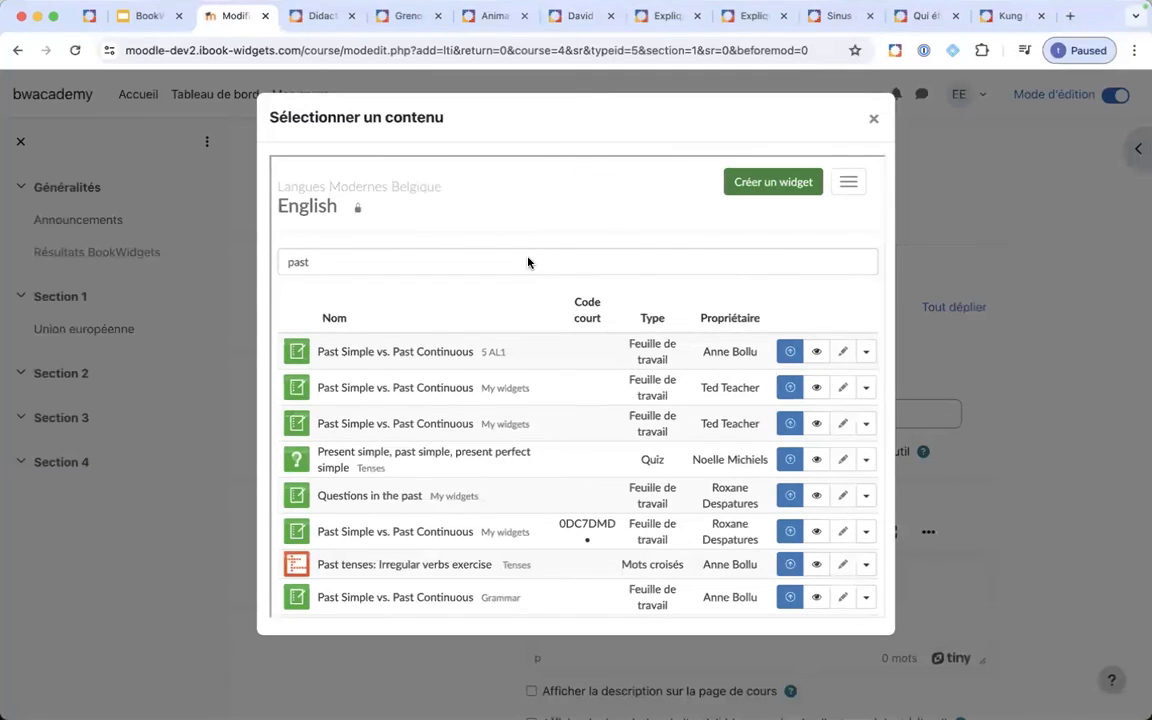
left_click(336, 187)
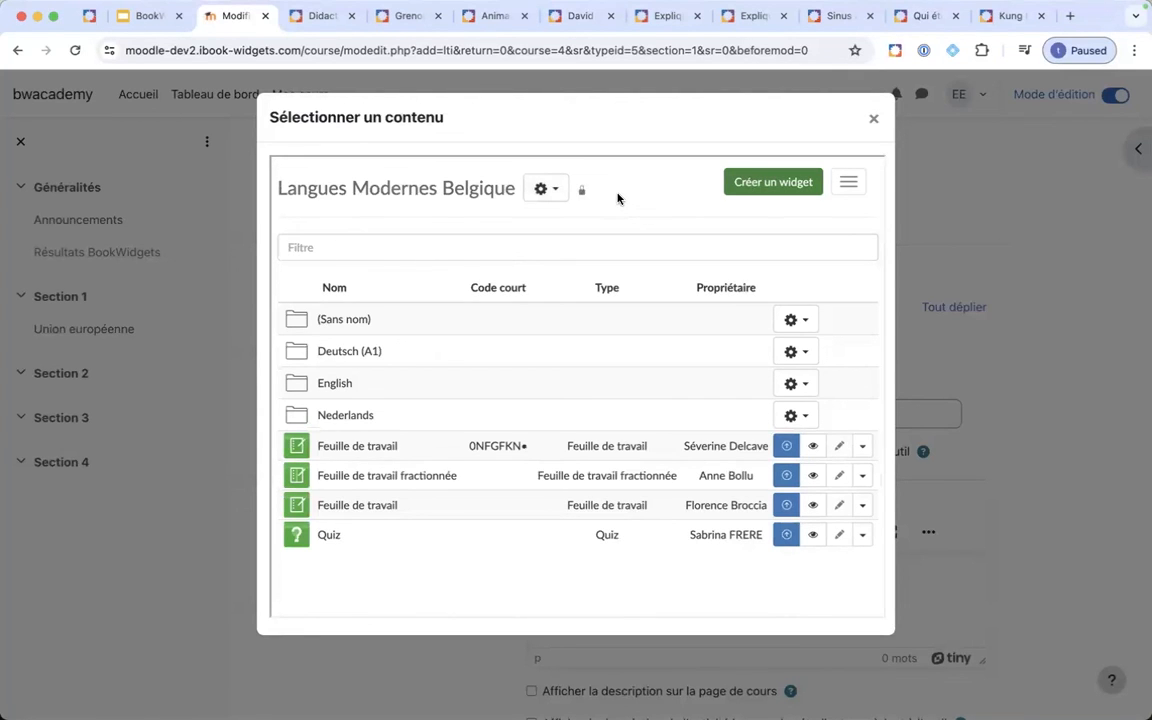
left_click(873, 118)
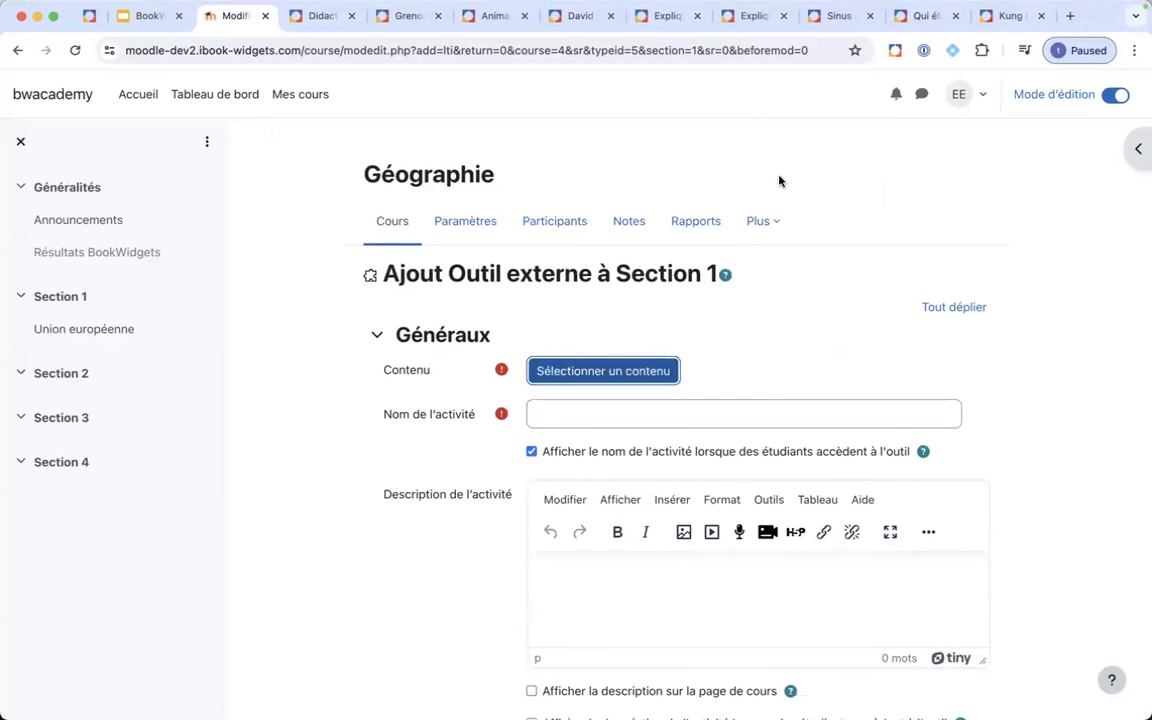
left_click(1070, 17)
type("www.bookwidgets.com")
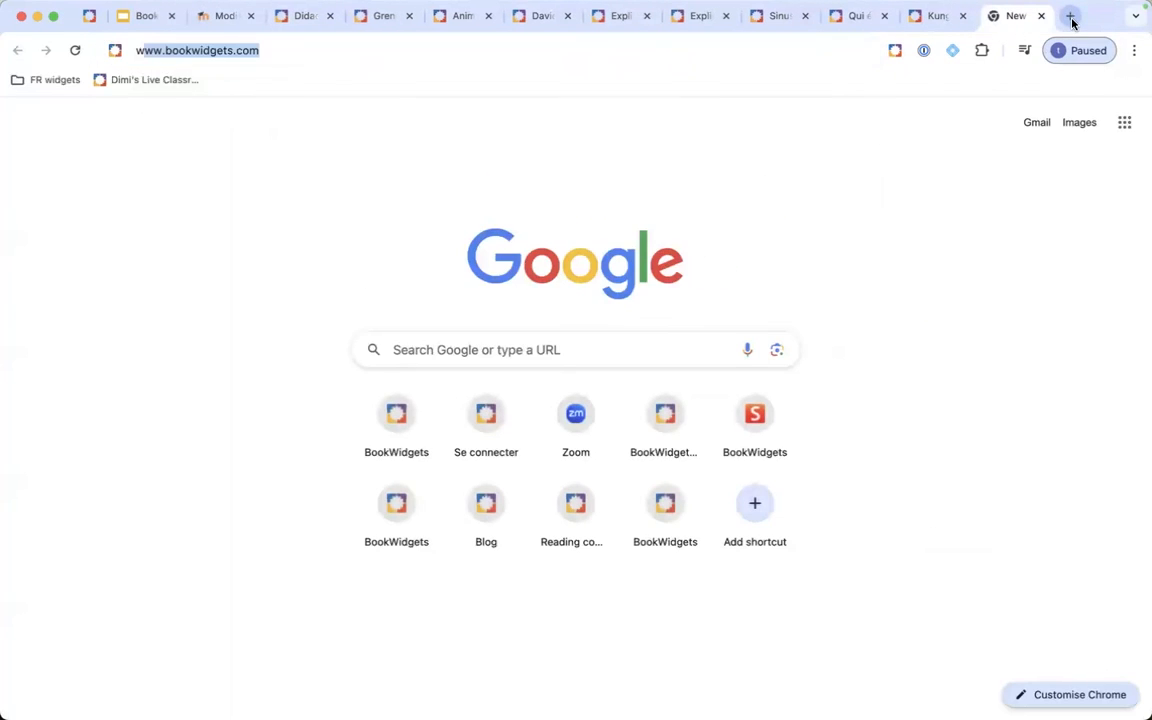
key("Return")
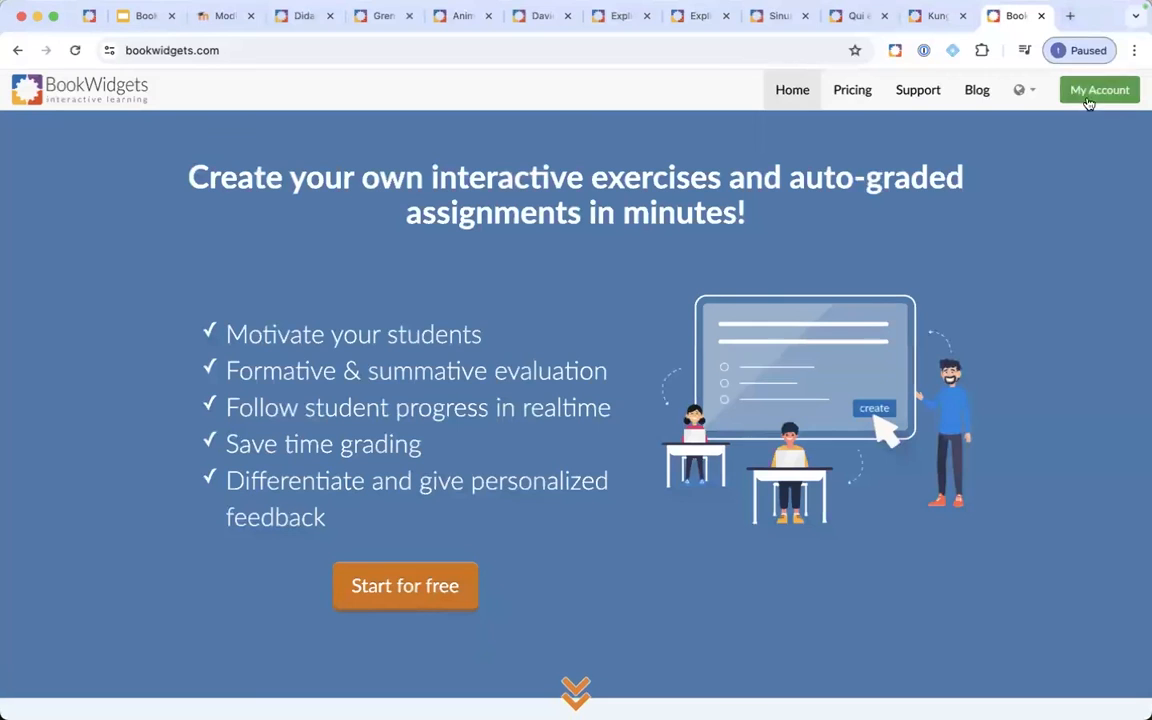
left_click(1020, 92)
left_click(957, 226)
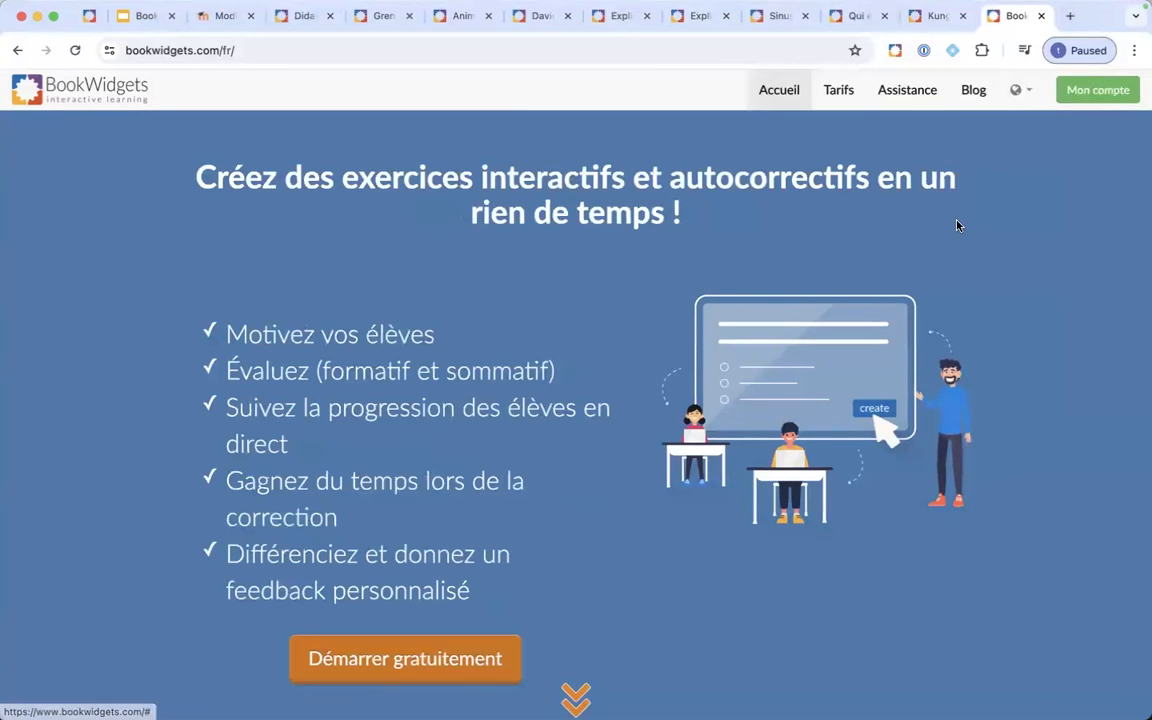
- Open the Webinaires page under Assistance and look through the scheduled and recorded webinars
left_click(904, 97)
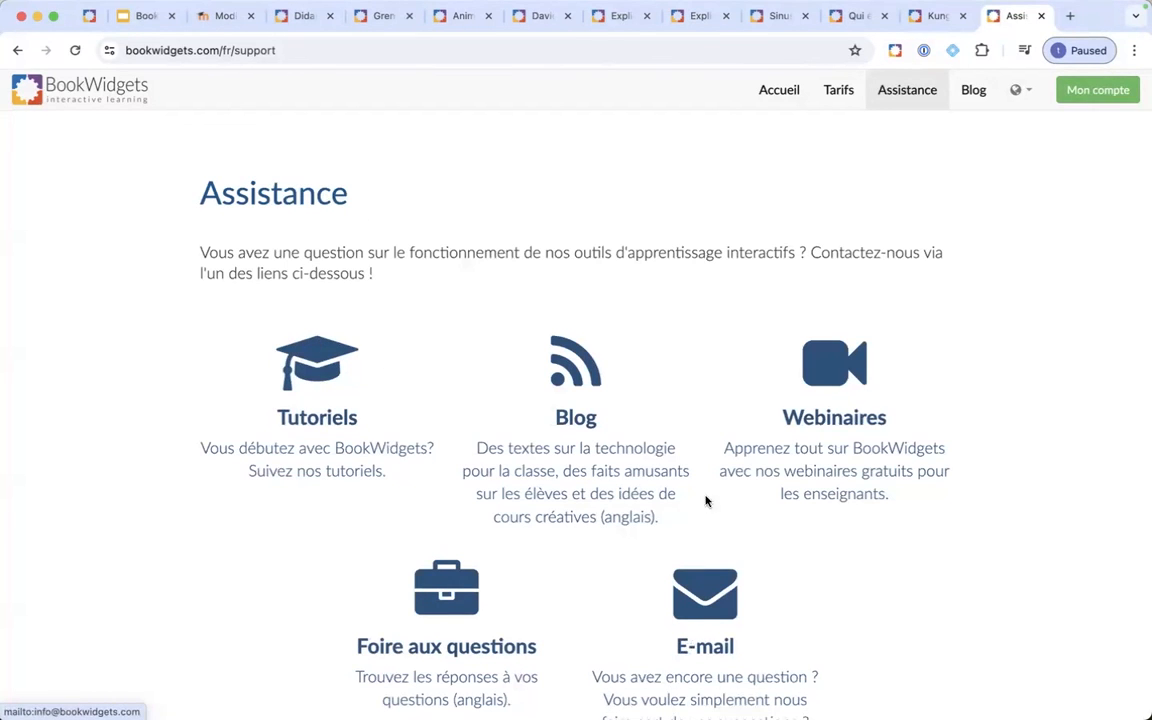
left_click(822, 384)
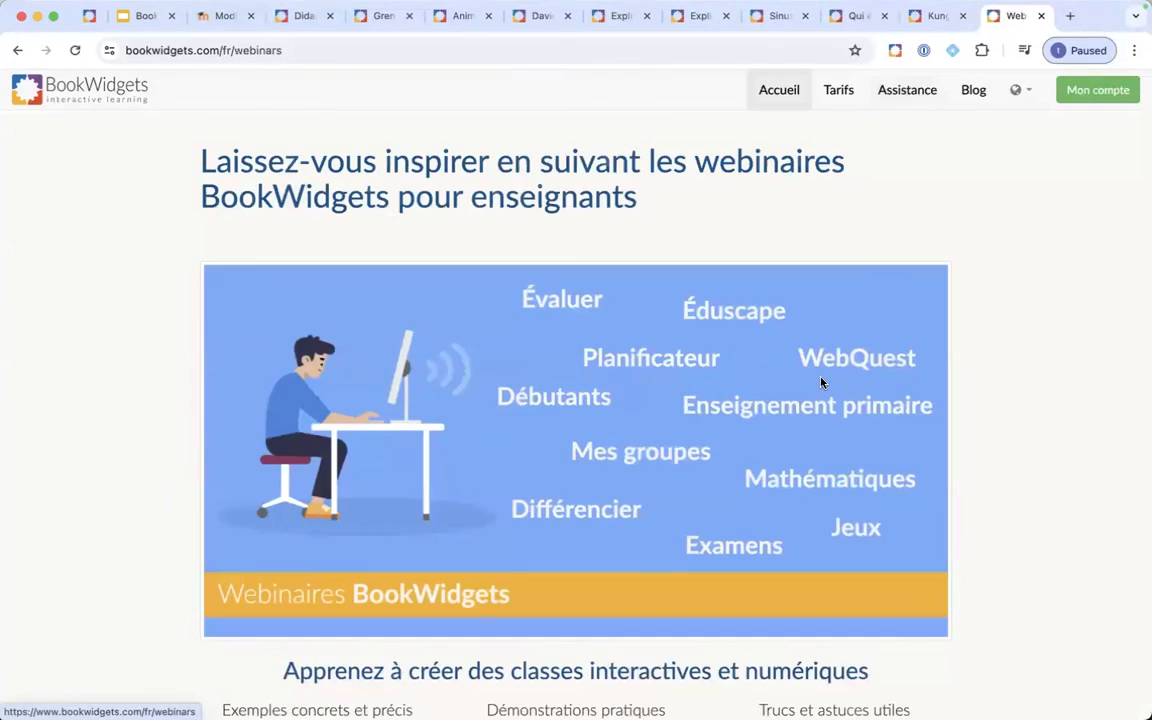
scroll(597, 386, "down", 5)
scroll(593, 381, "down", 3)
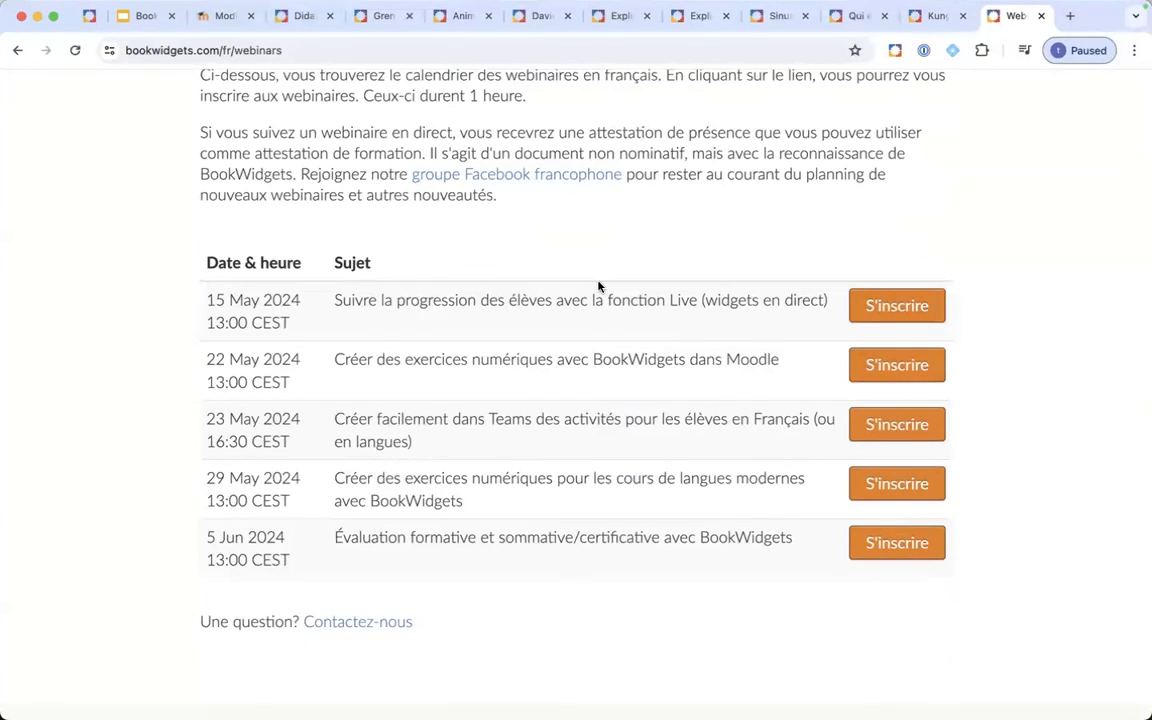
scroll(599, 287, "down", 4)
scroll(598, 287, "down", 5)
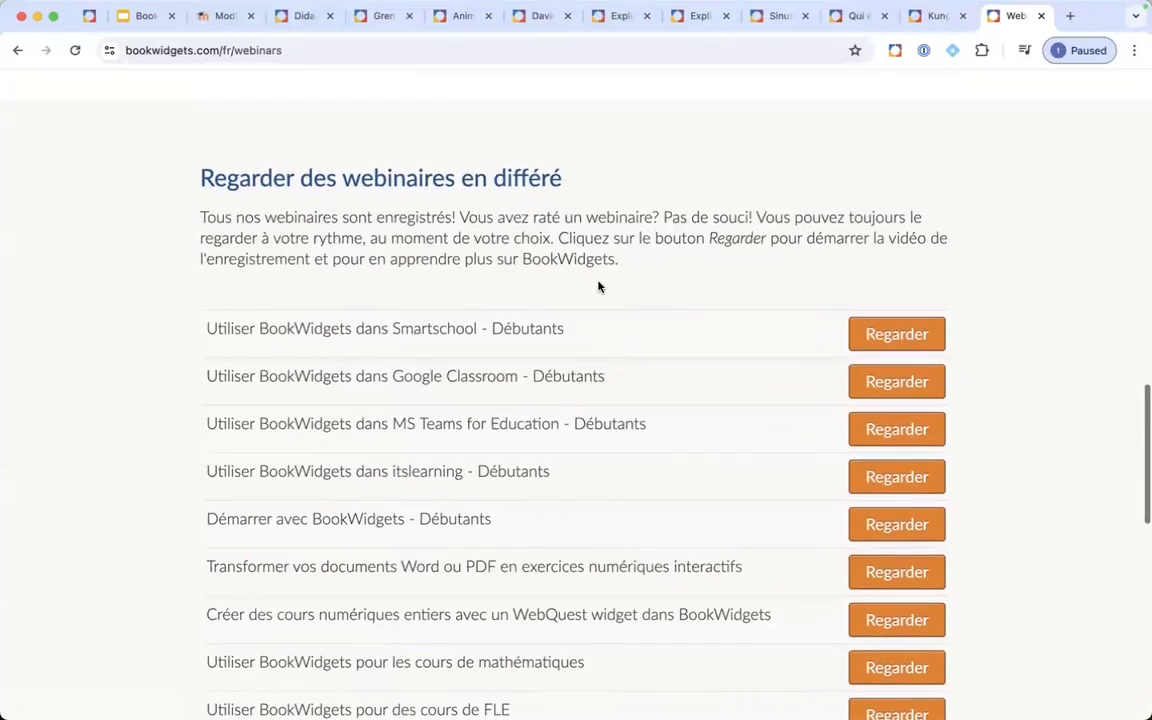
scroll(598, 287, "down", 2)
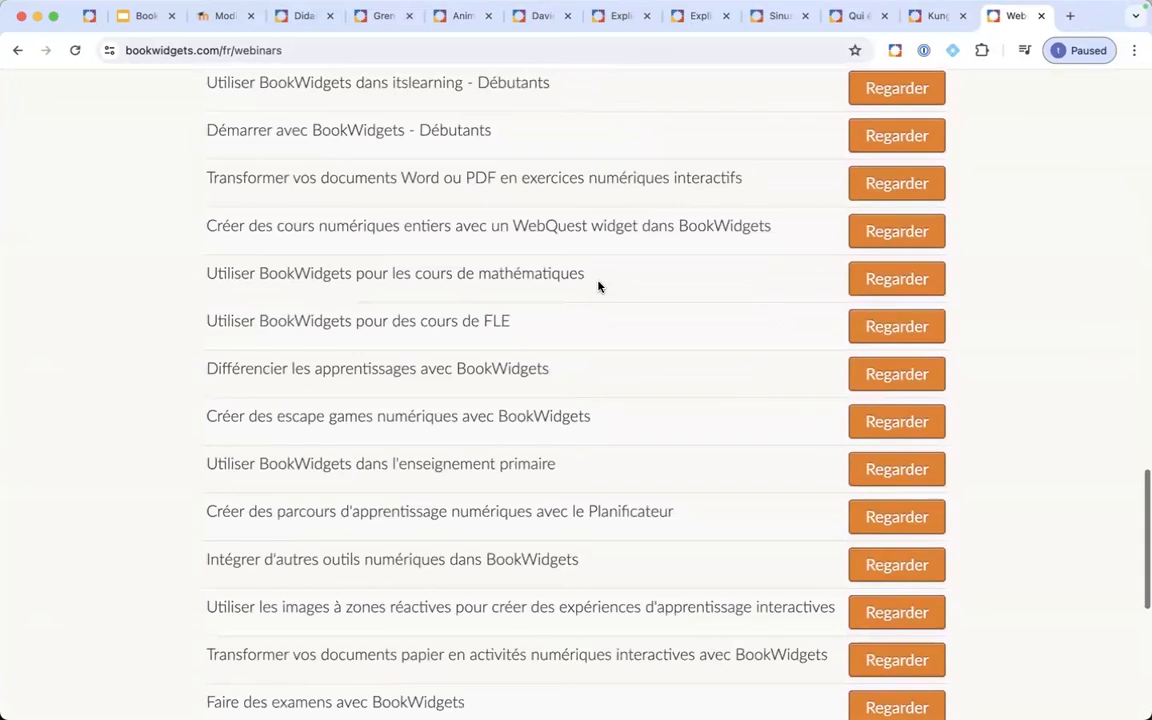
- Look through the full list of recorded webinars under "Regarder des webinaires en différé"
scroll(598, 287, "down", 2)
scroll(598, 287, "down", 1)
scroll(598, 287, "down", 1)
scroll(598, 287, "up", 2)
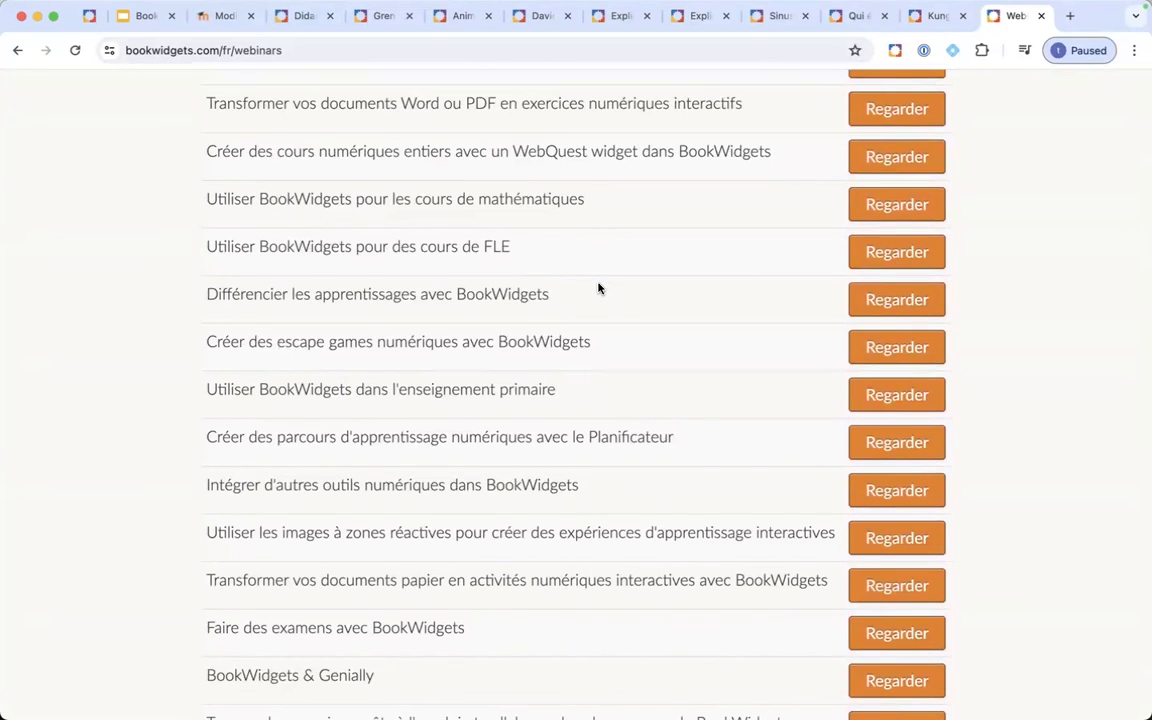
scroll(598, 288, "up", 4)
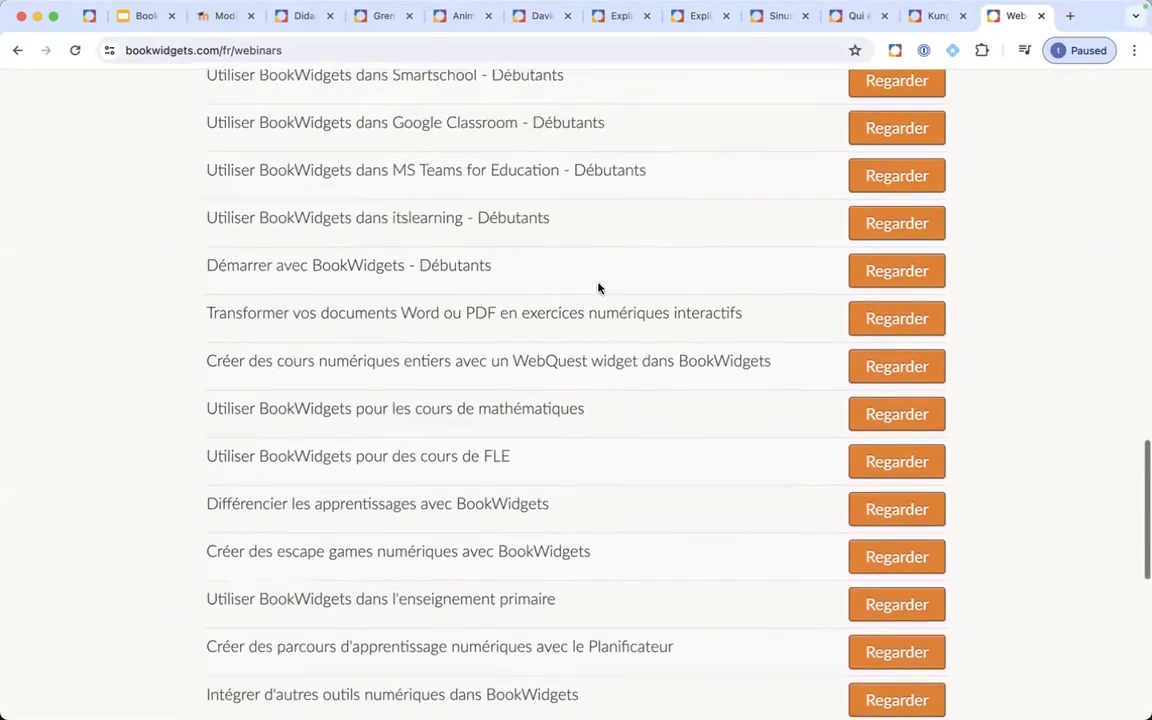
scroll(598, 288, "up", 2)
scroll(598, 288, "down", 4)
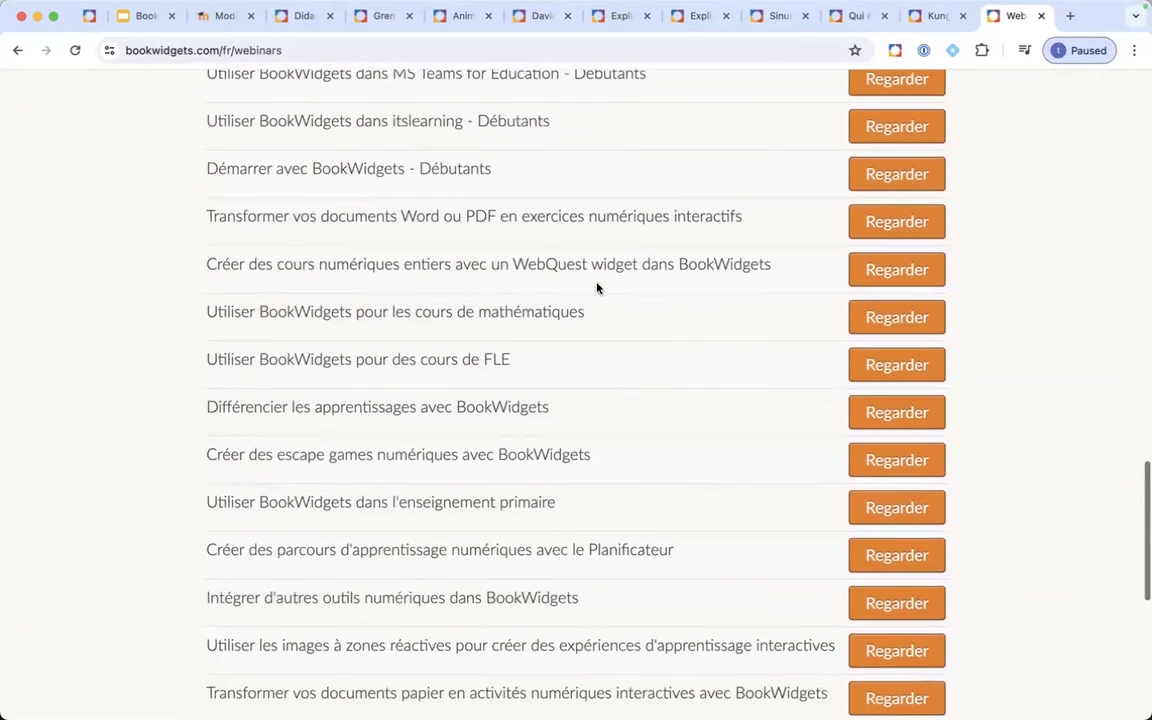
scroll(170, 318, "down", 2)
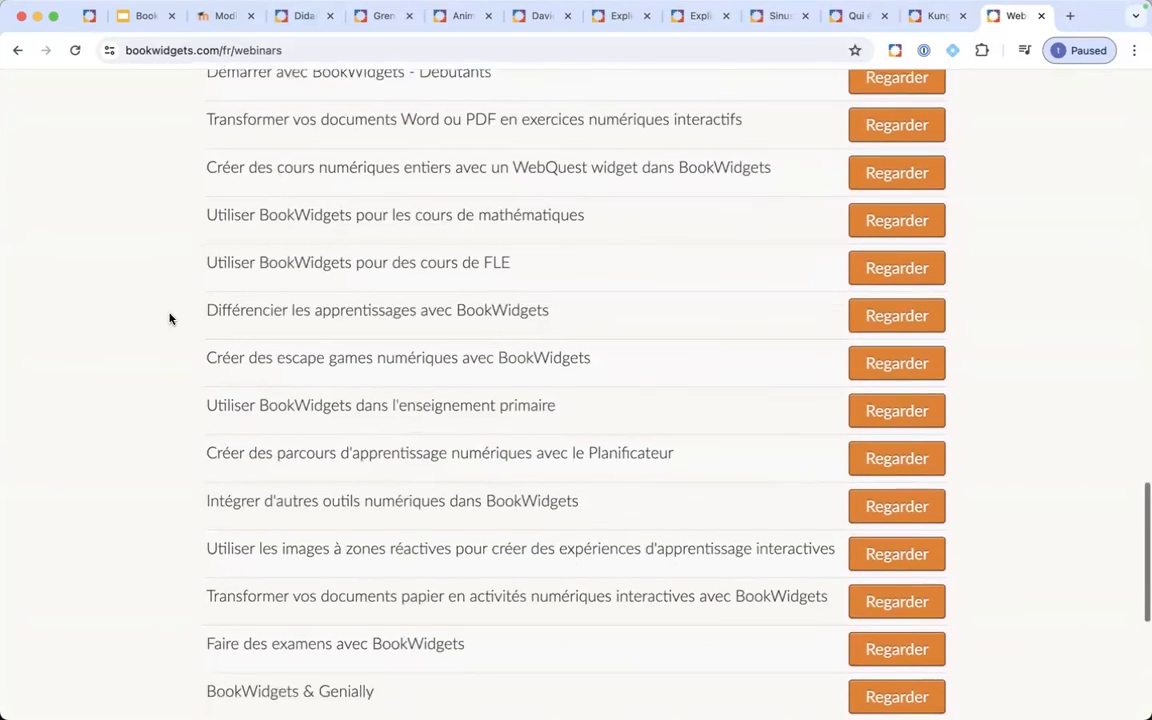
scroll(170, 318, "down", 2)
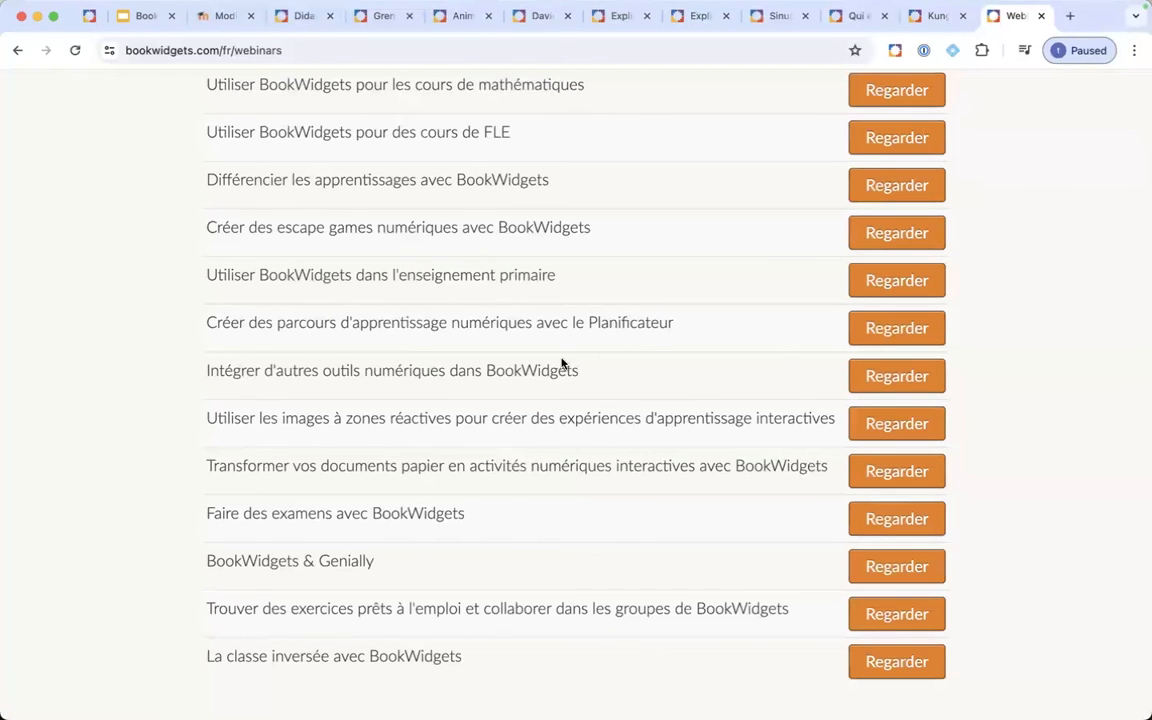
scroll(558, 358, "up", 10)
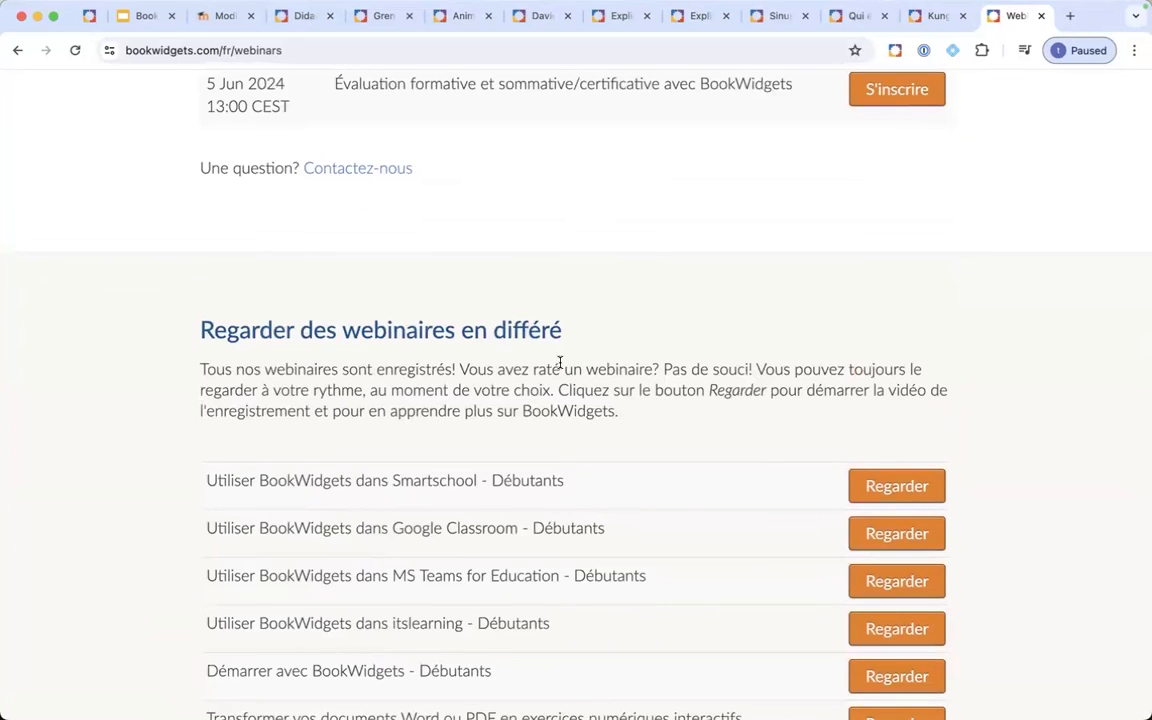
scroll(559, 362, "down", 3)
scroll(559, 362, "down", 3)
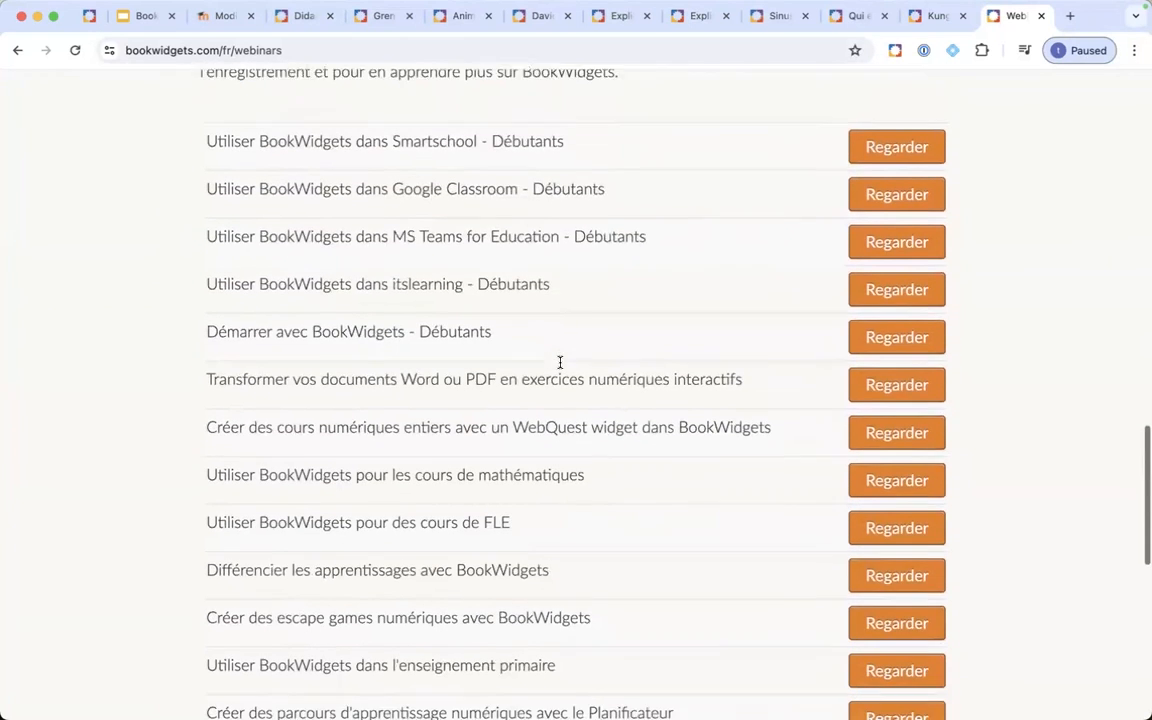
scroll(560, 368, "down", 1)
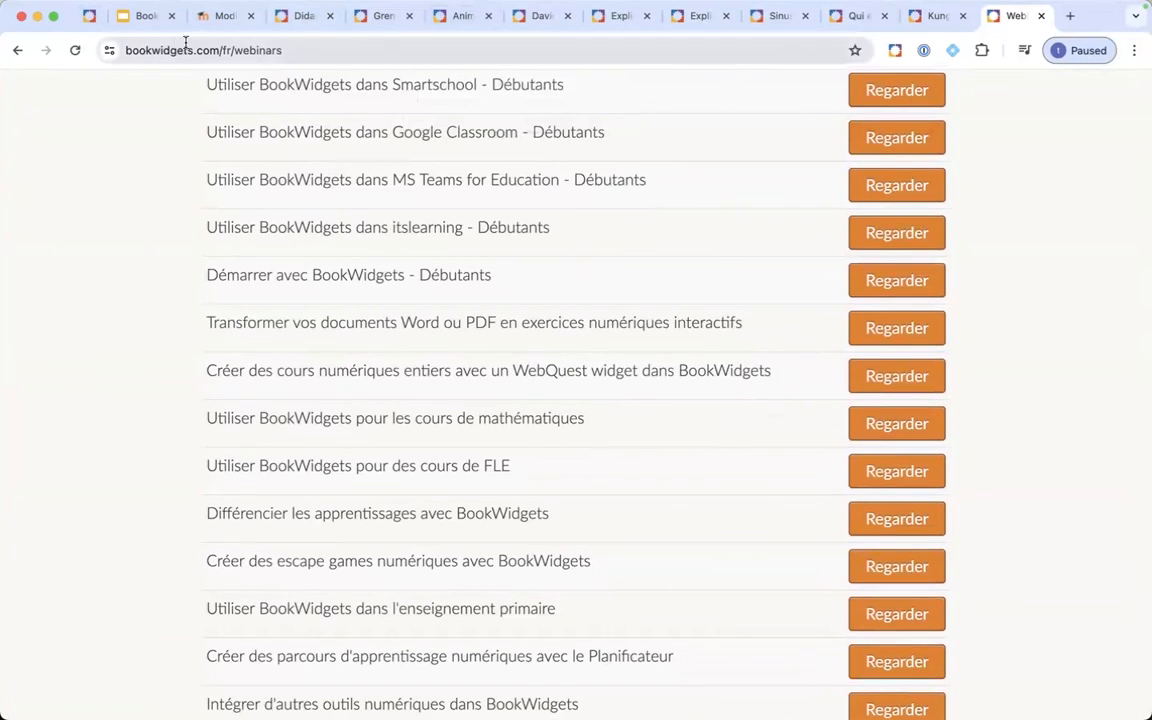
- Switch to the "BookWidgets dans Moodle" Google Slides presentation and show the "Liens utiles" slide as a full-screen slideshow
left_click(145, 18)
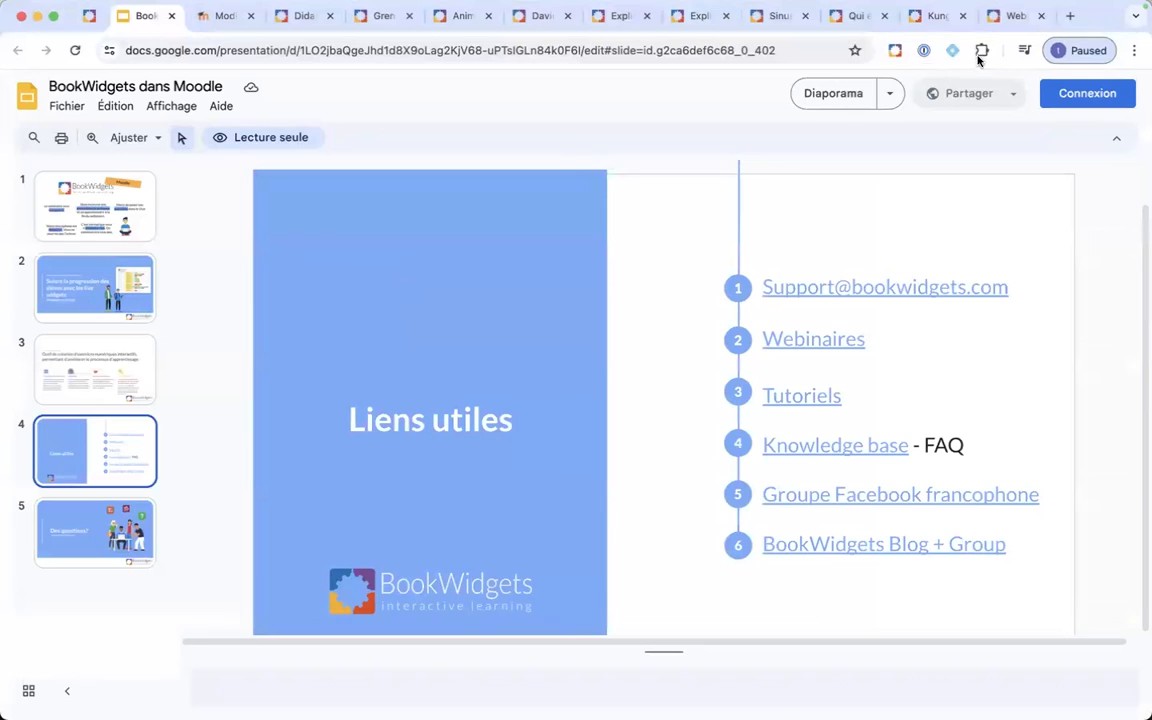
left_click(831, 97)
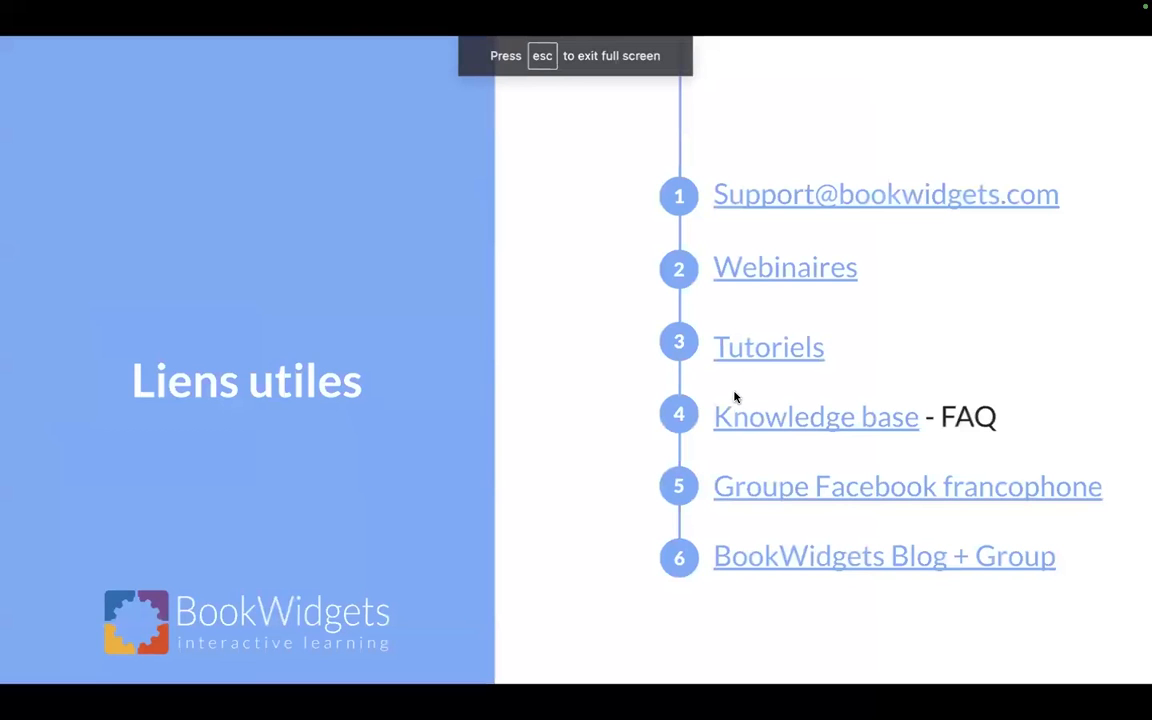